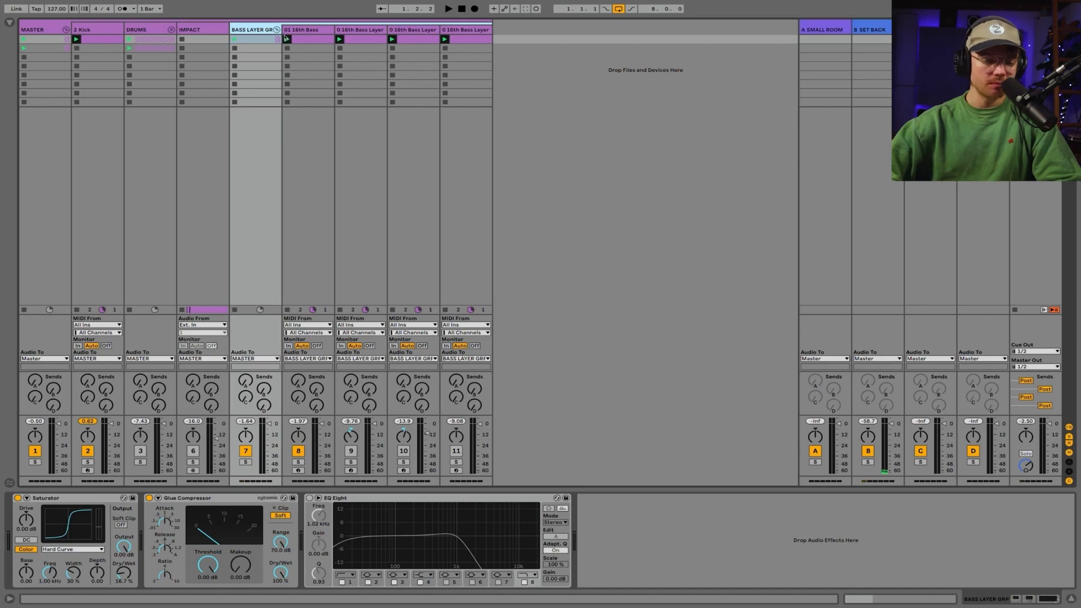
Delete the three 16th Bass Layer tracks from the bass layer group, keeping the 01 16th Bass track.
left_click(276, 29)
left_click(276, 29)
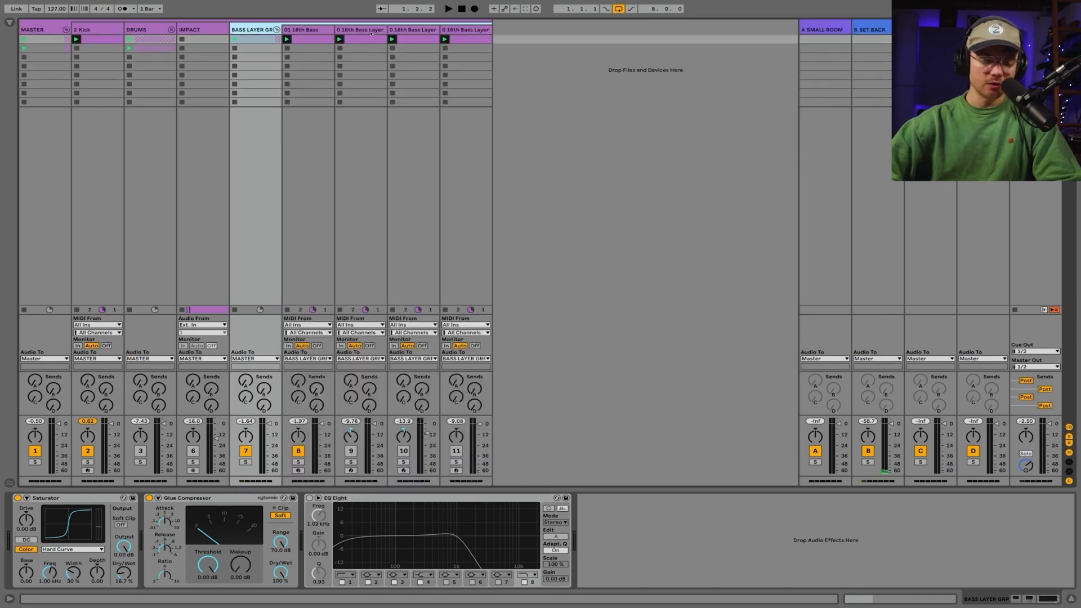
left_click(370, 31)
left_click(485, 30, "shift")
key("Delete")
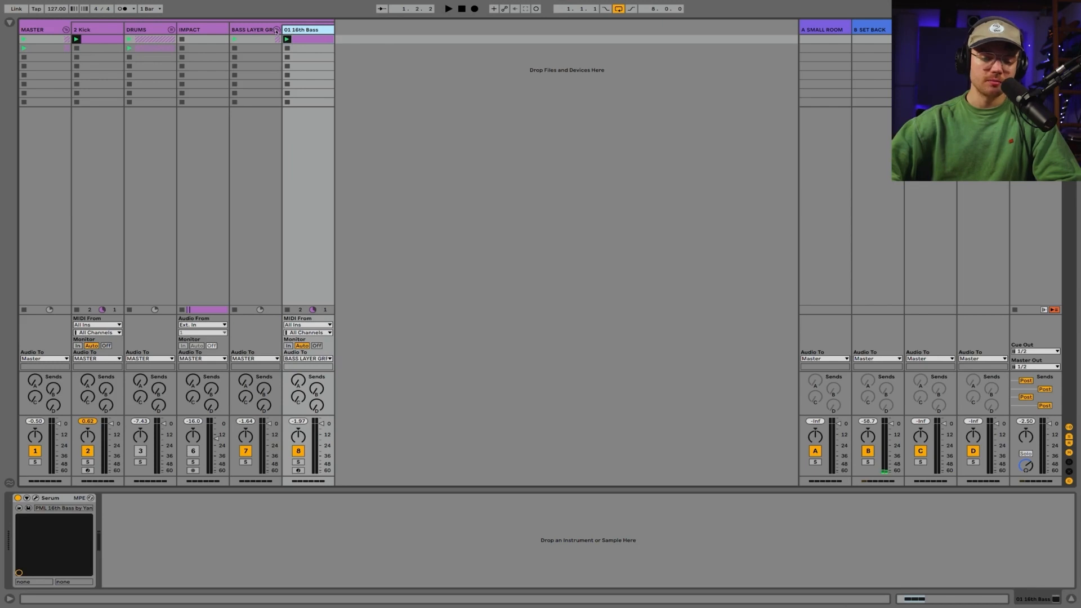
Collapse the bass layer group and the MASTER group, and play back a short stretch of the loop.
left_click(276, 30)
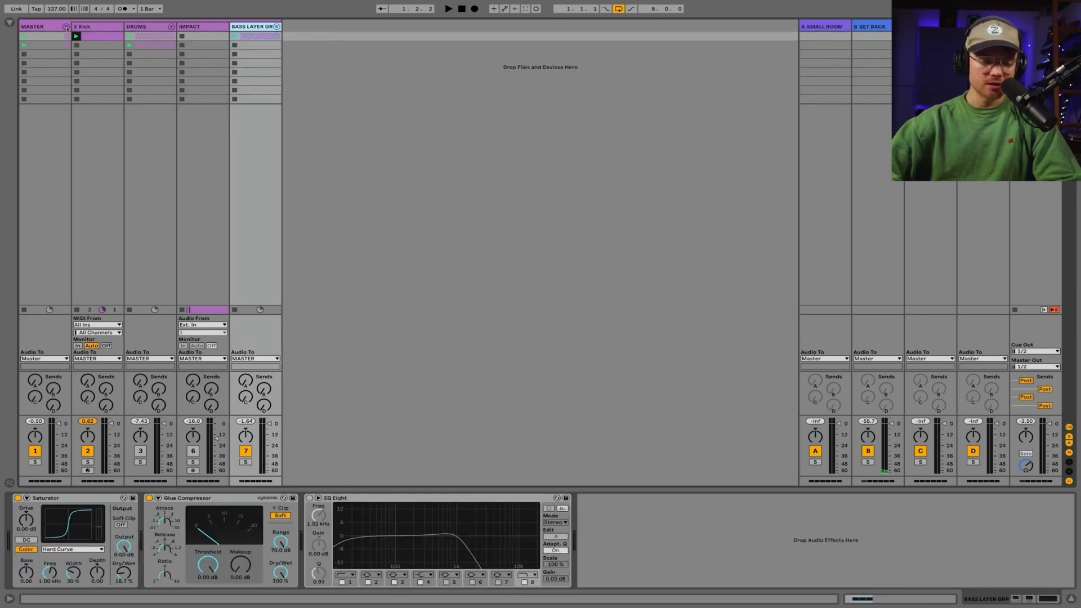
left_click(66, 27)
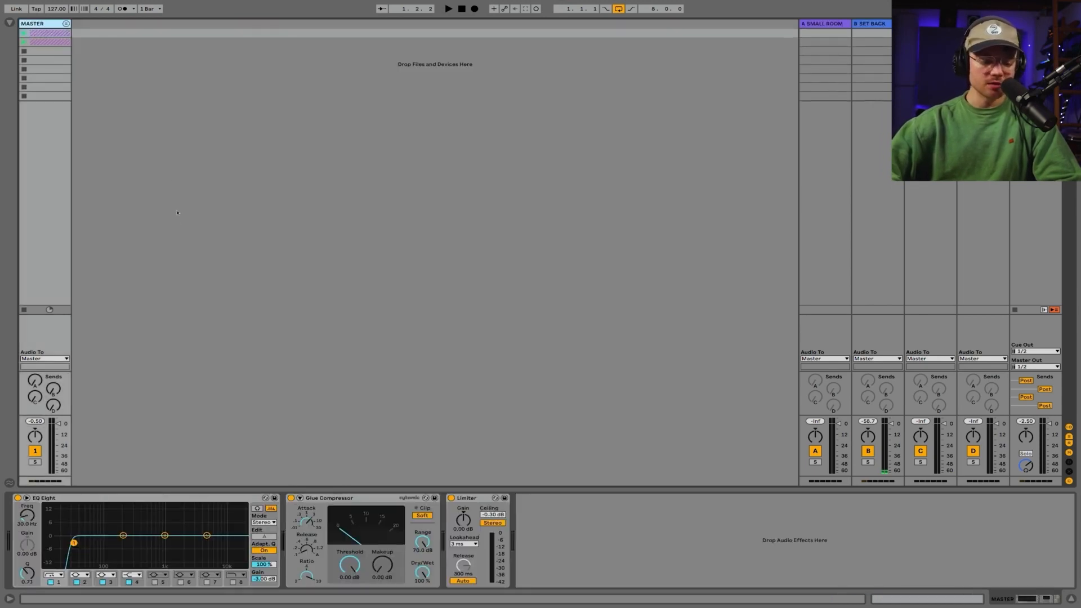
key("space")
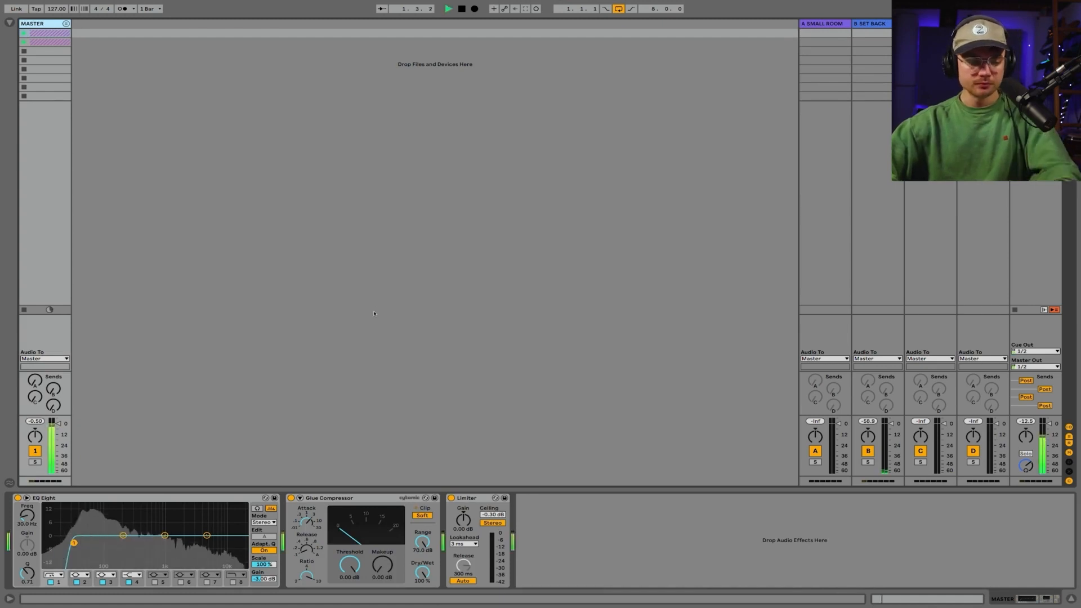
key("space")
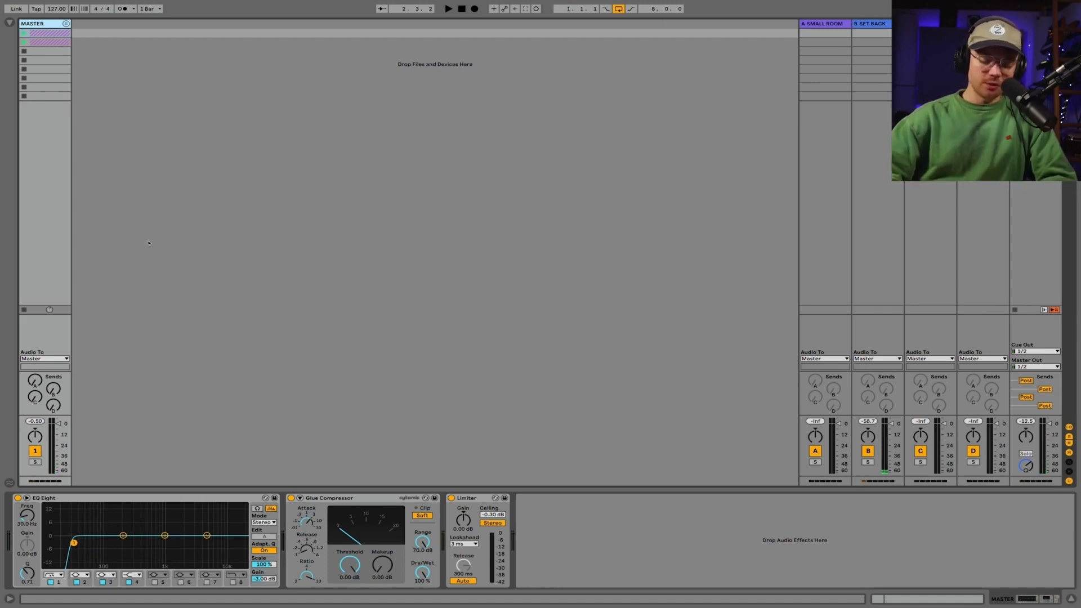
Create a new MIDI track and load the Serum plug-in on it, searching the plug-ins for "seru".
key("ctrl+shift+t")
key("ctrl+f")
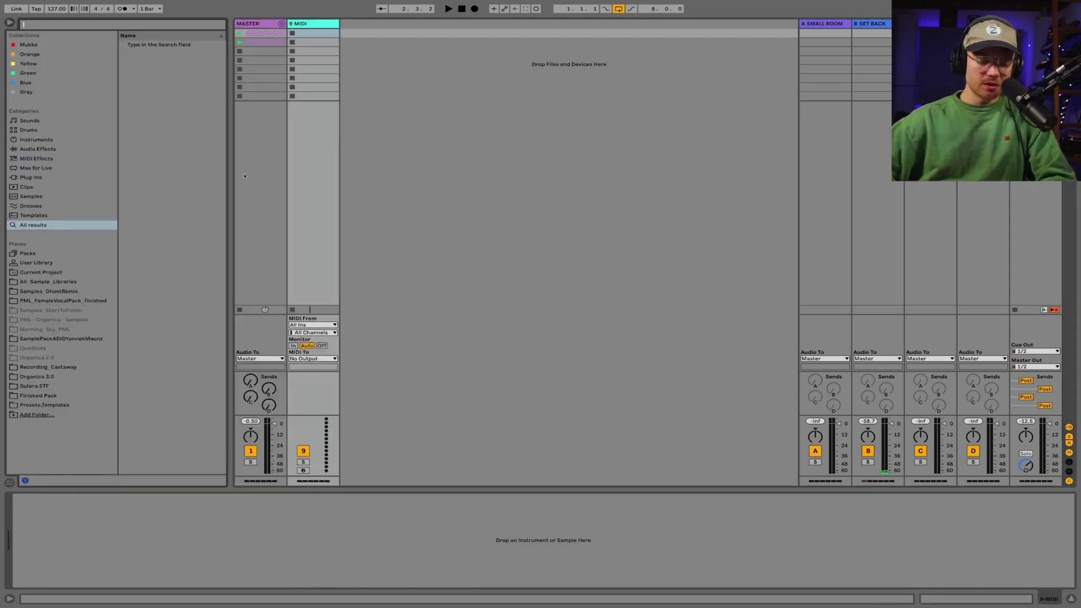
type("seru")
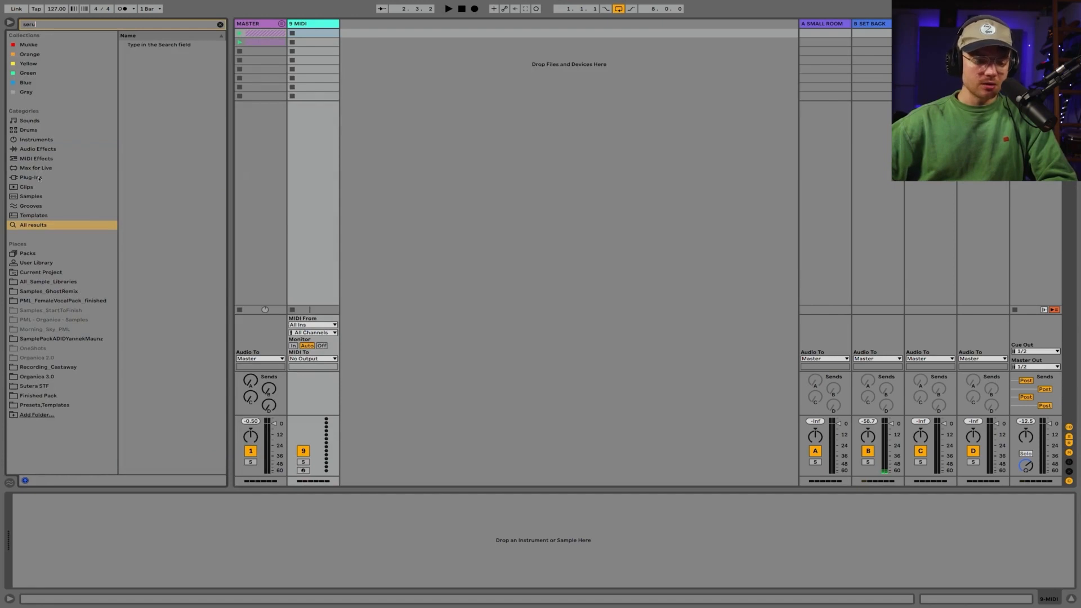
left_click(39, 177)
double_click(154, 79)
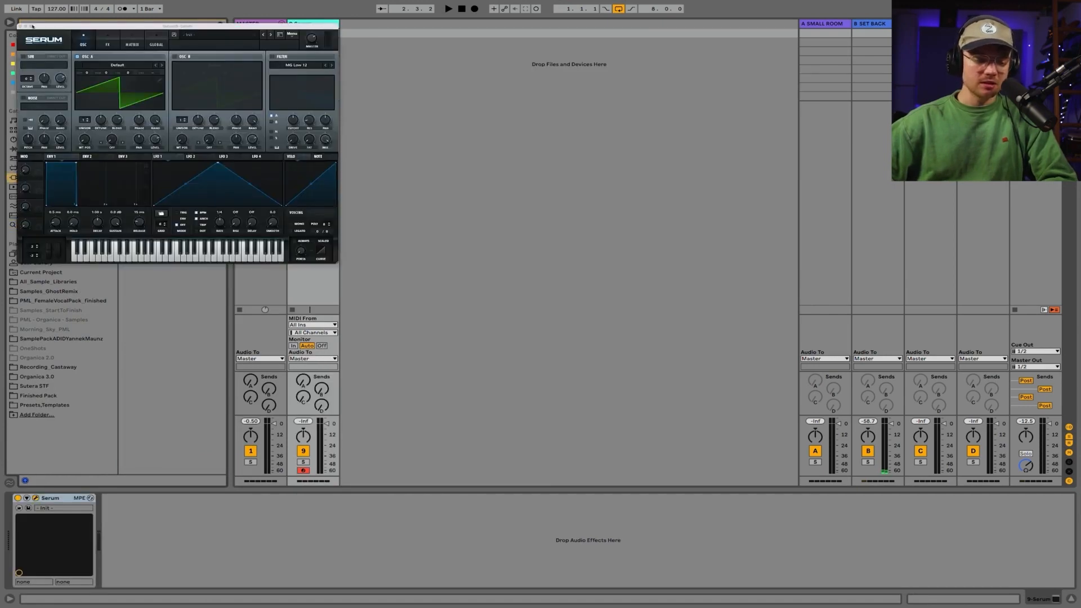
Hide the browser, enlarge the Serum window and place it so that the session tracks stay accessible.
left_click(10, 22)
left_click_drag(334, 261, 754, 566)
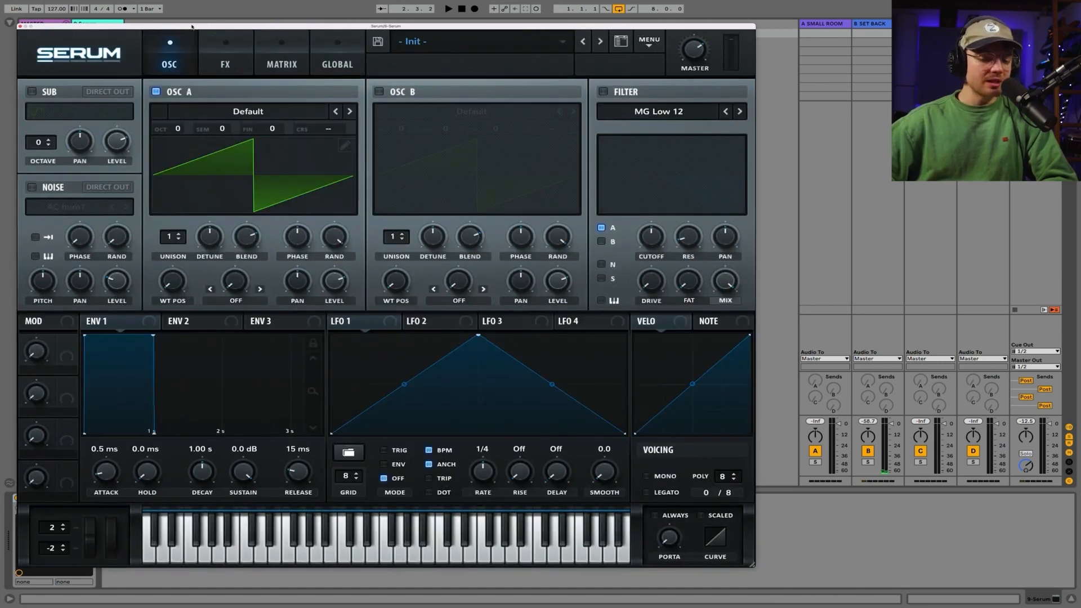
left_click_drag(191, 26, 286, 14)
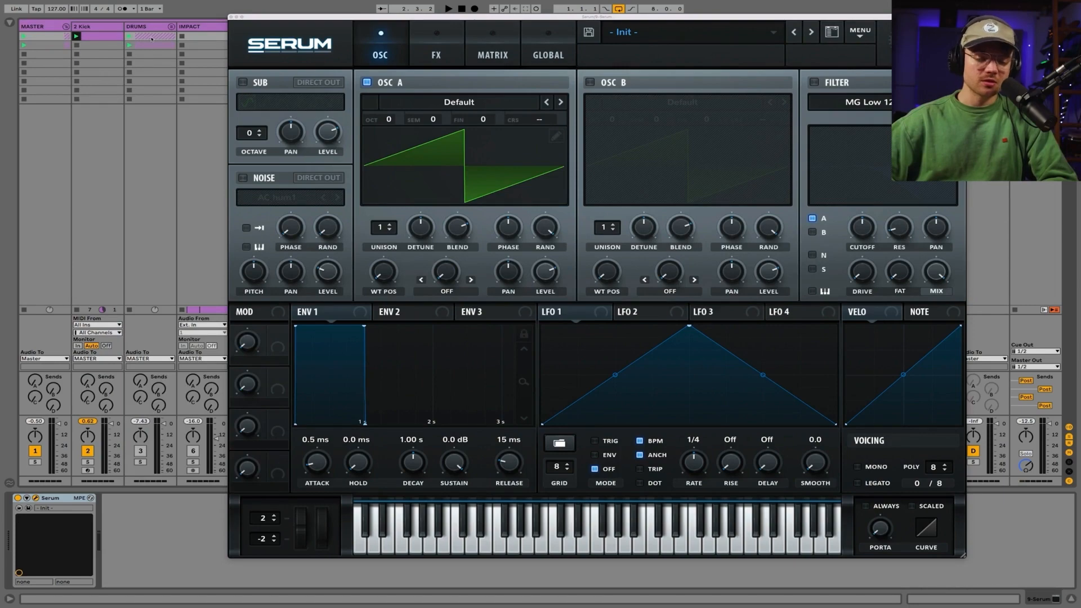
left_click_drag(280, 18, 448, 23)
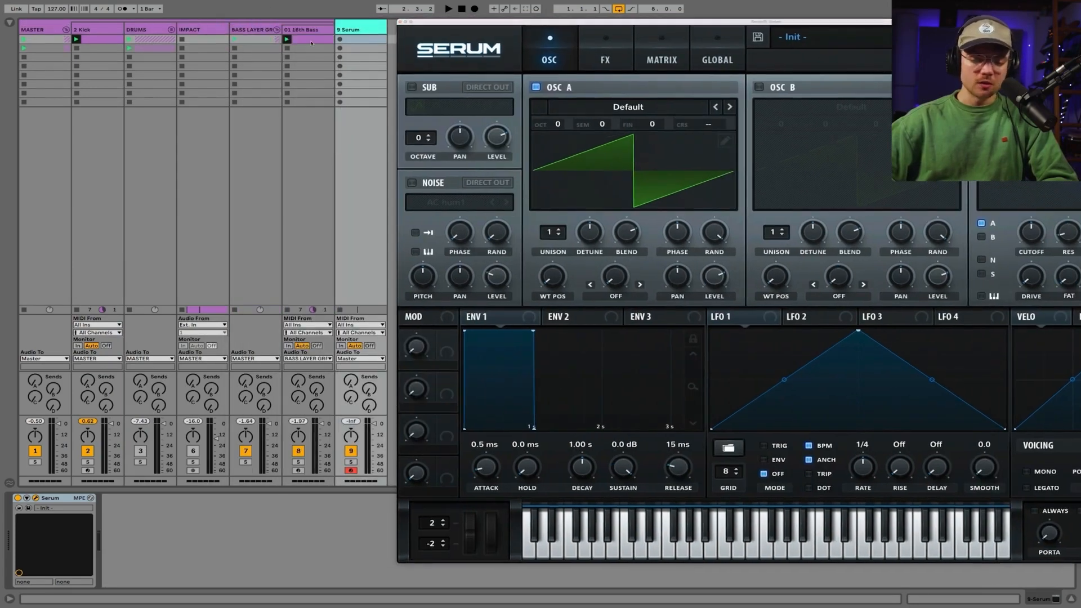
Copy the 01 16th Bass clip to the first slot of the Serum track and audition that track soloed.
left_click(317, 49)
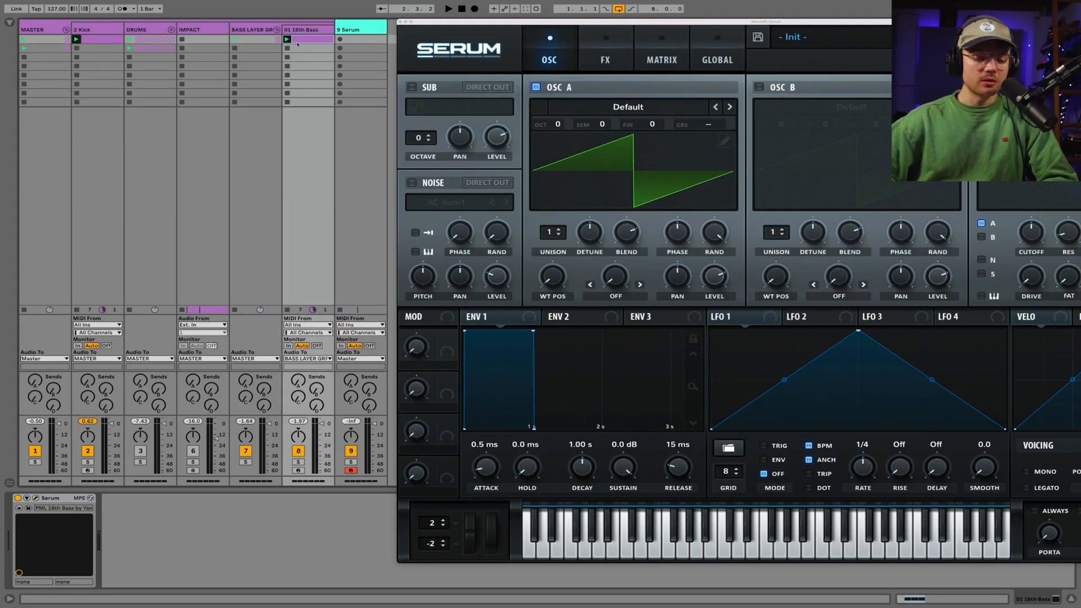
left_click(370, 40)
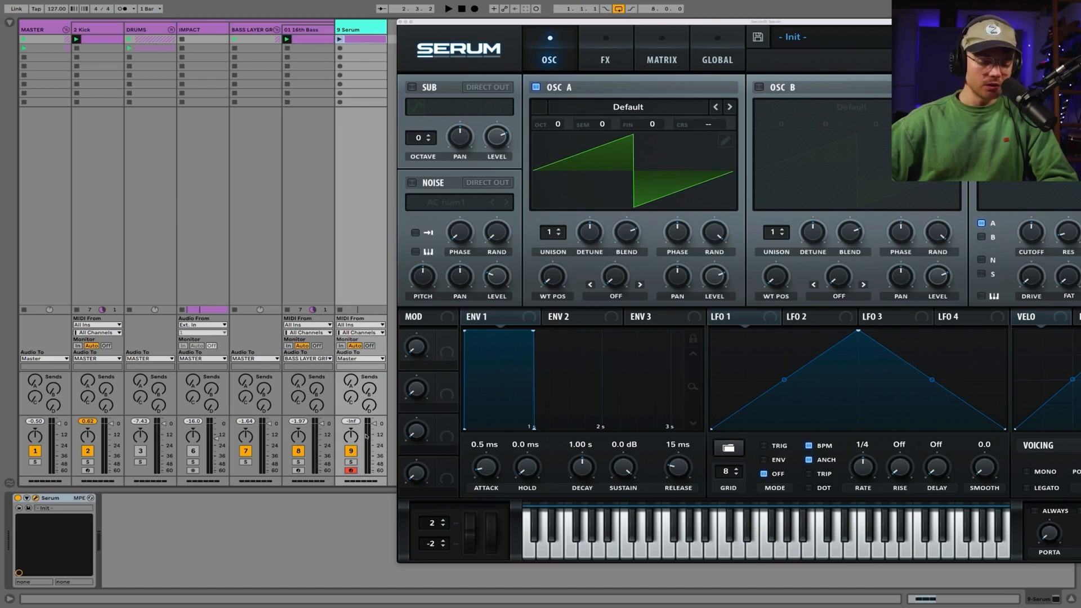
left_click(351, 463)
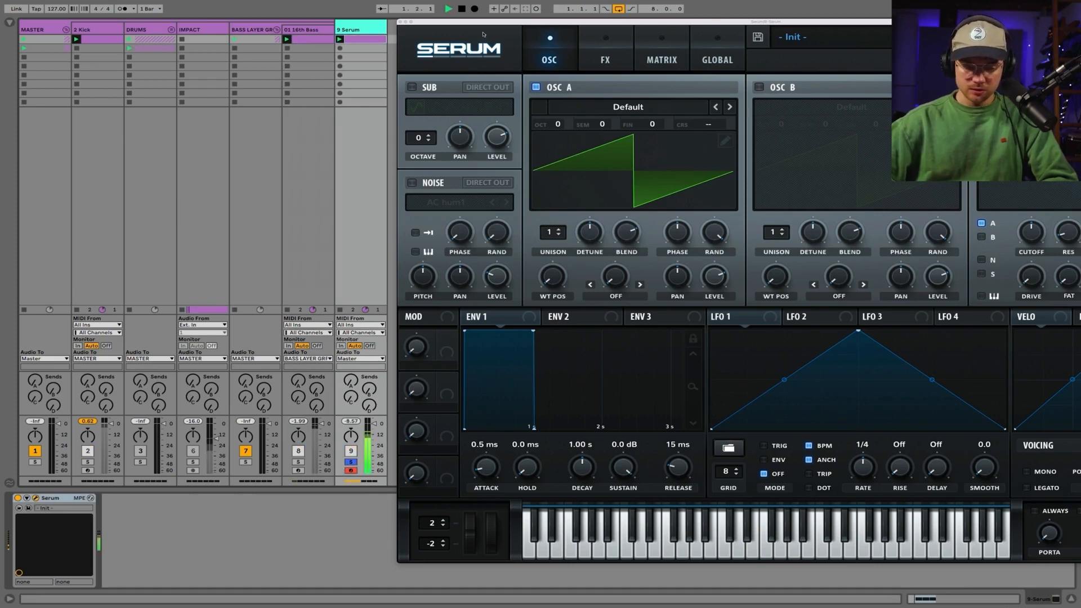
Shape envelope 2 with 0% sustain and a decay of 231 ms.
left_click_drag(439, 24, 256, 25)
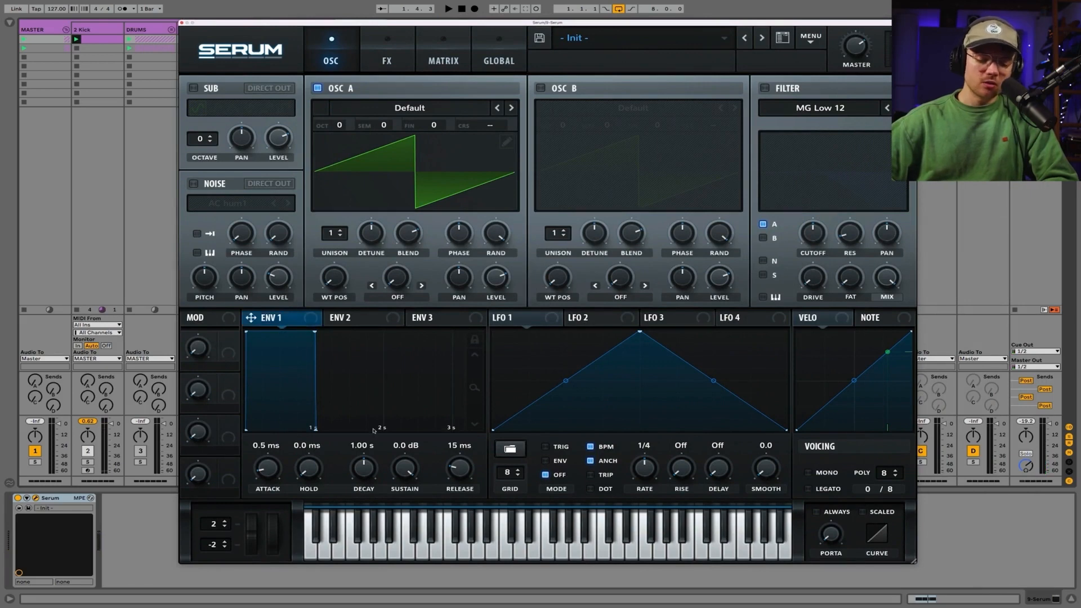
left_click_drag(396, 459, 410, 556)
left_click_drag(364, 467, 364, 515)
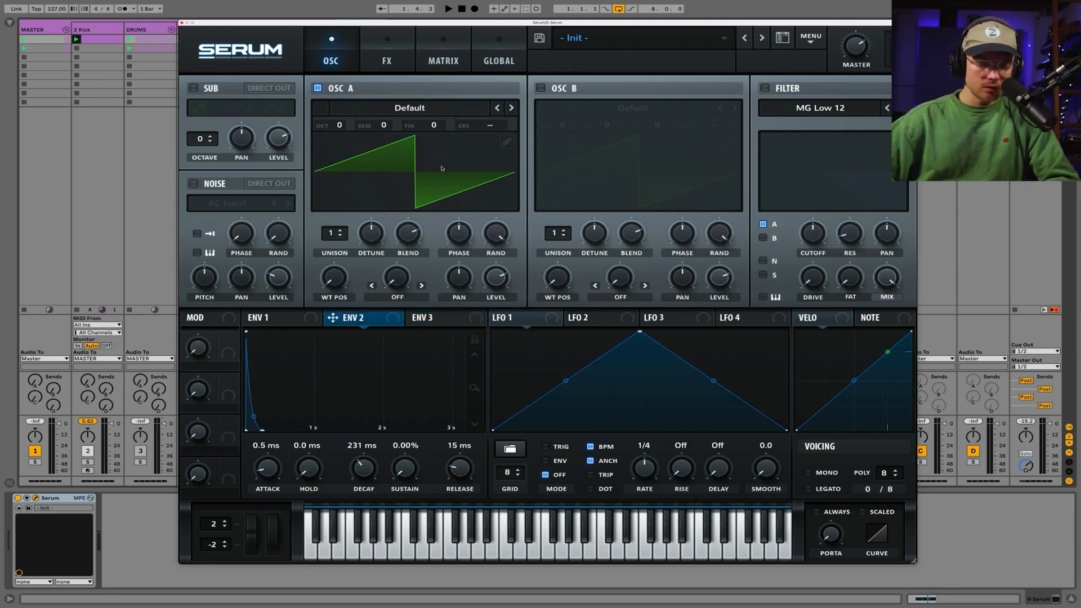
Enable the MG Low 12 filter and assign envelope 2 to modulate its cutoff.
left_click(765, 89)
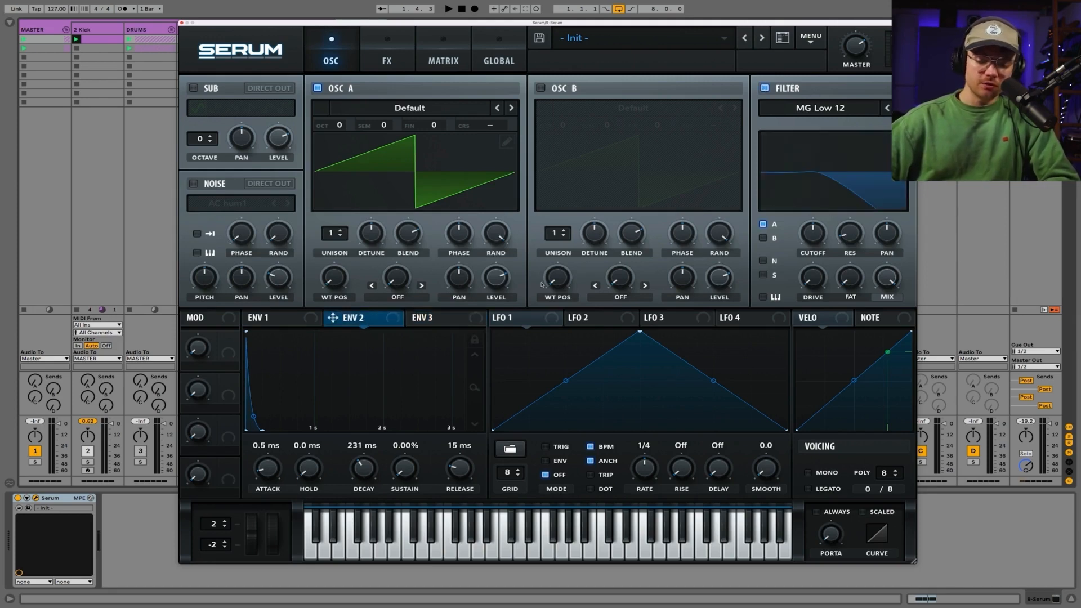
left_click_drag(335, 318, 808, 238)
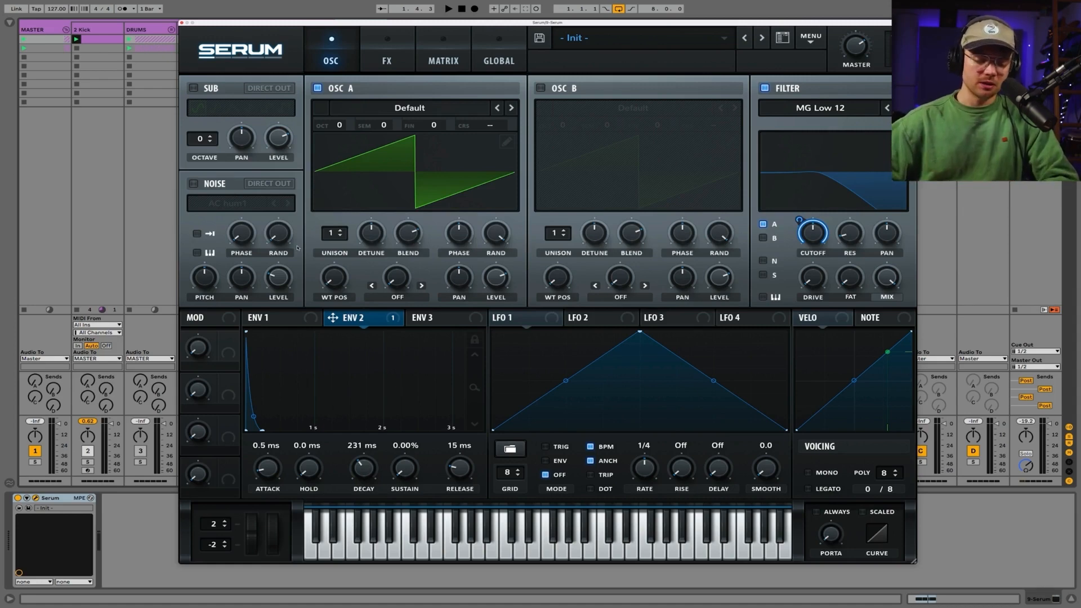
left_click_drag(265, 25, 264, 23)
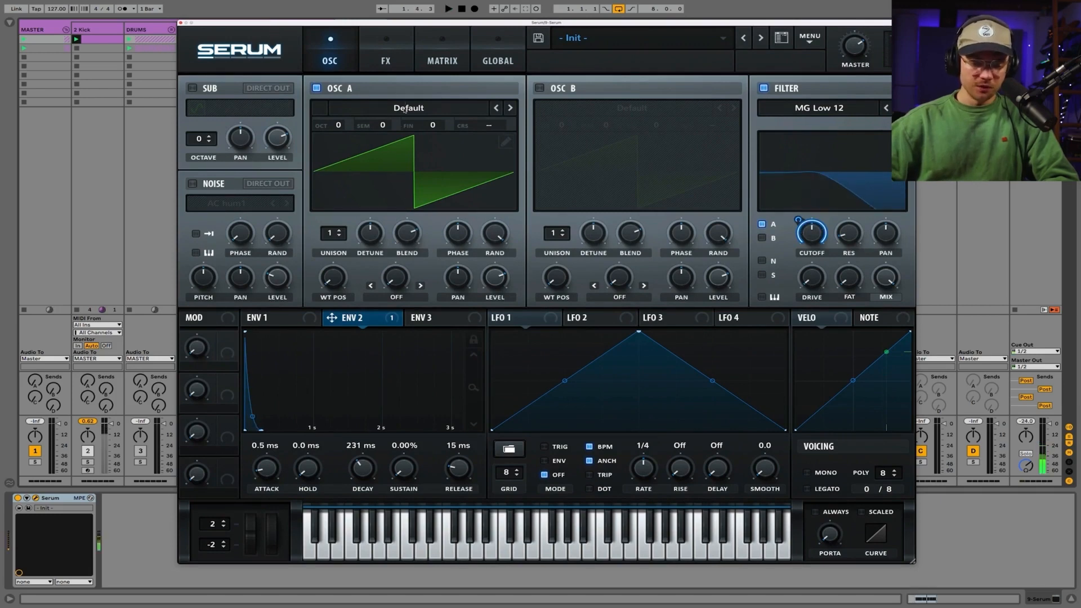
Set oscillator A's octave to -1 and reduce the filter cutoff and its envelope 2 modulation during playback.
left_click_drag(342, 124, 340, 133)
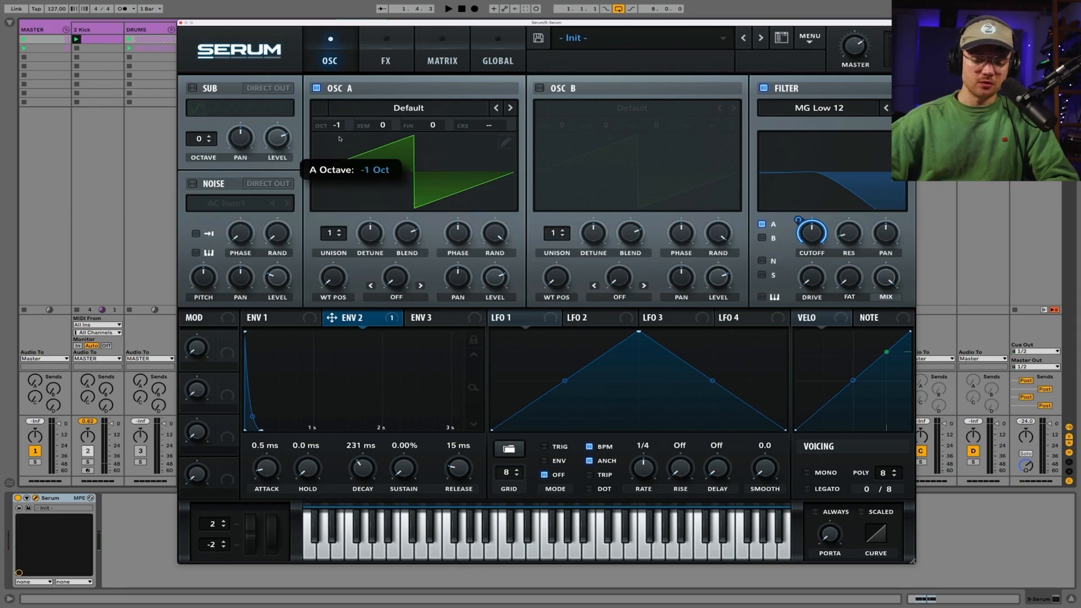
key("space")
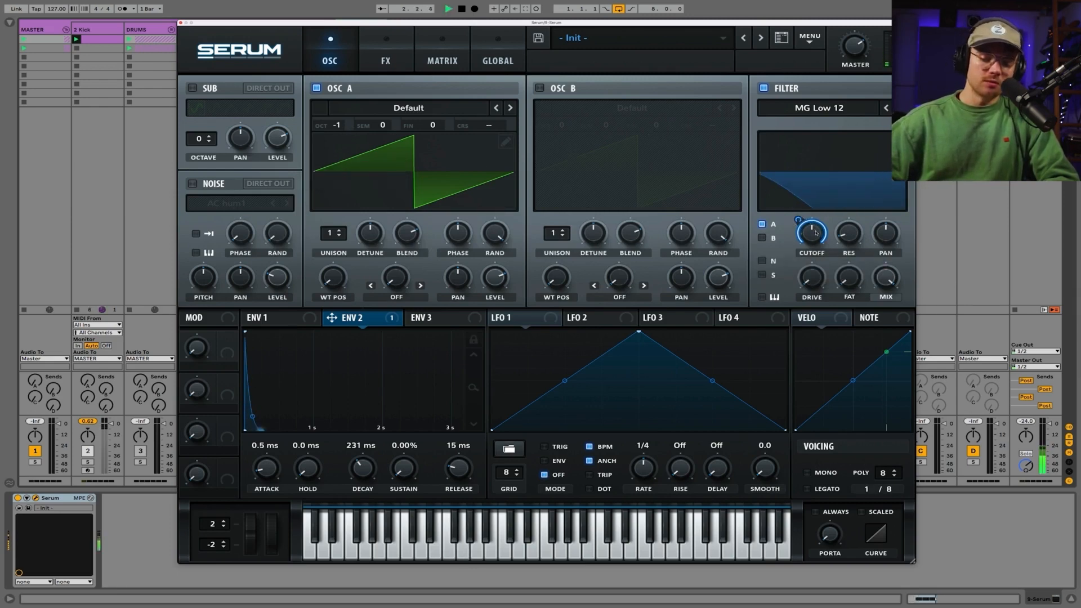
left_click_drag(800, 219, 805, 241)
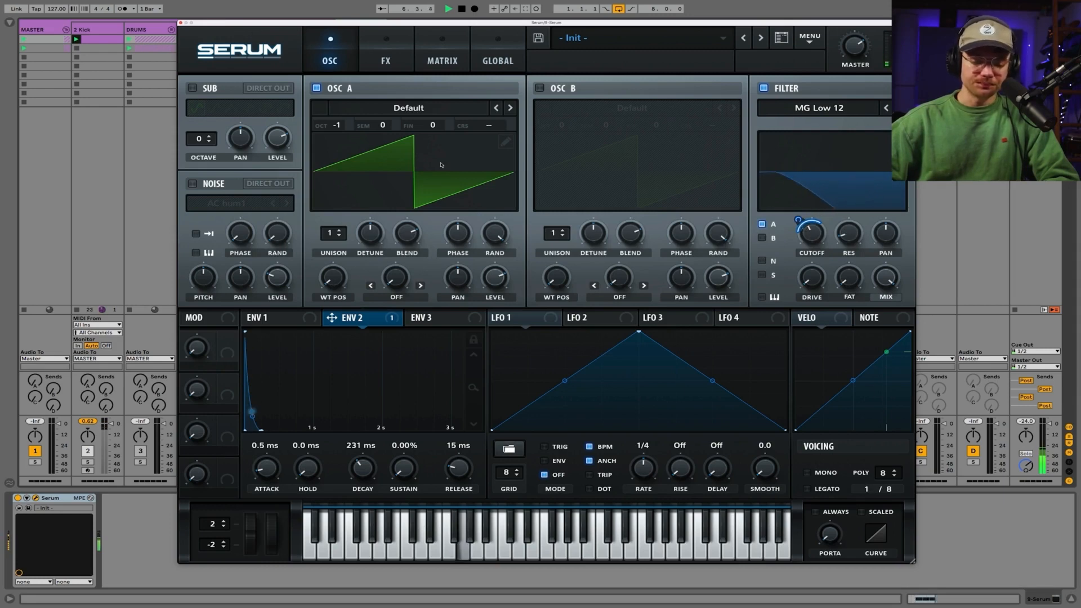
Enable the compressor effect in Serum and switch it to multiband mode.
left_click(386, 61)
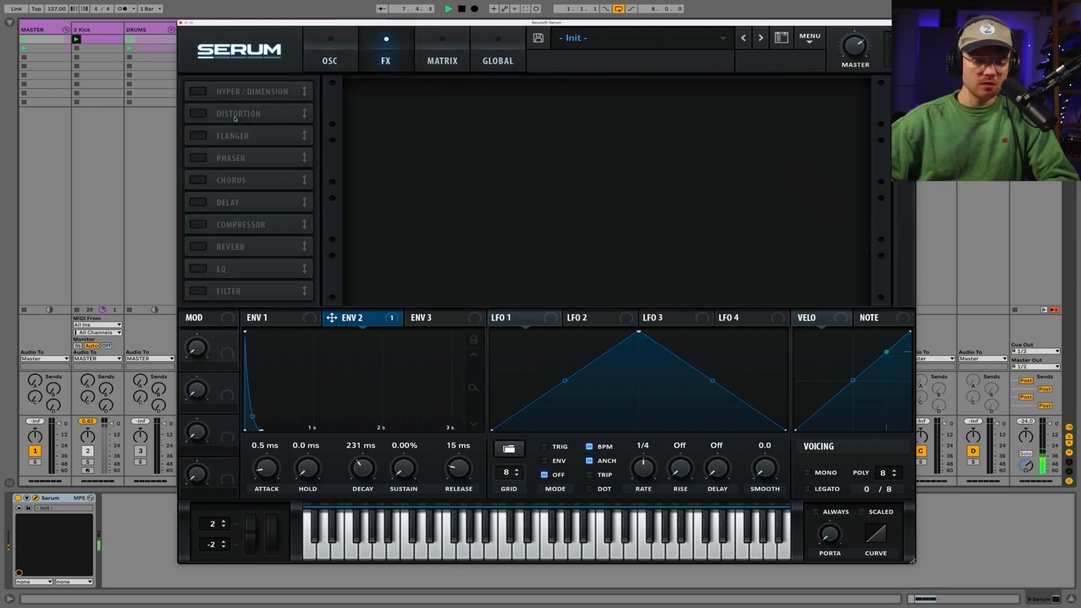
left_click(199, 225)
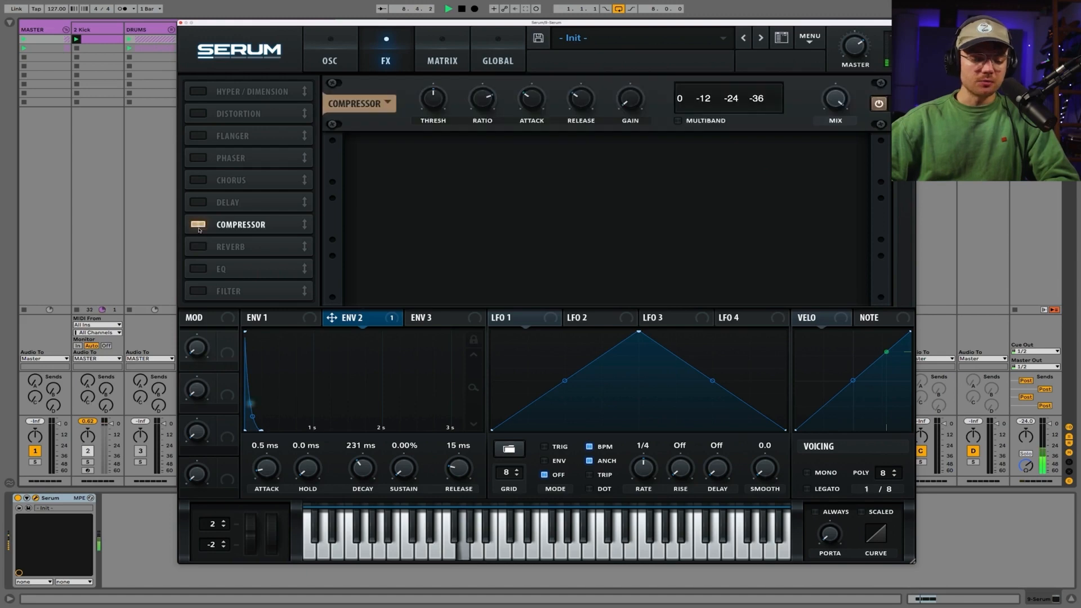
left_click(678, 121)
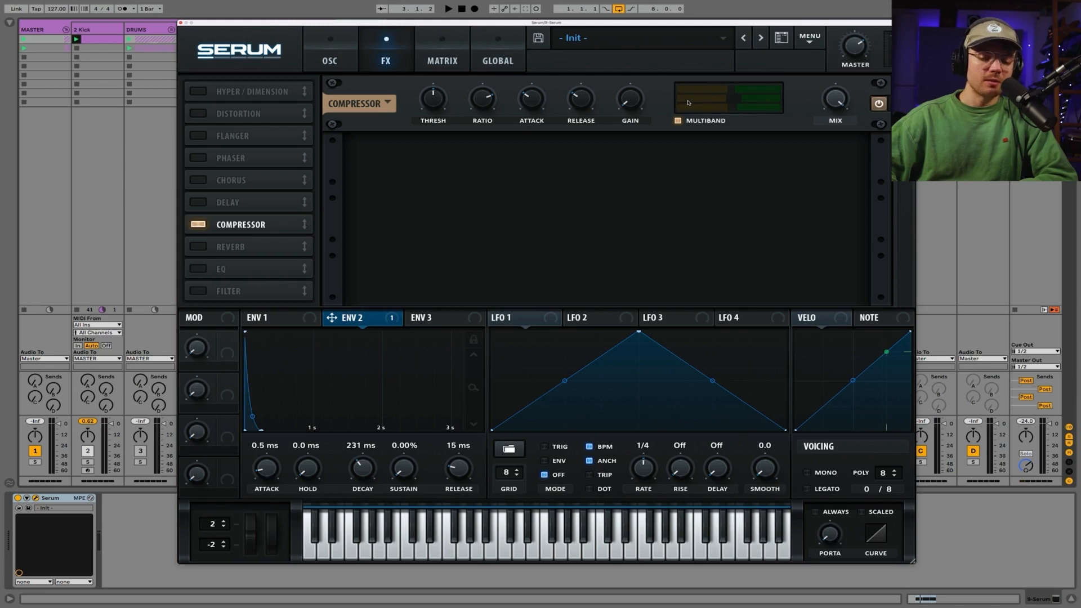
mouse_move(688, 101)
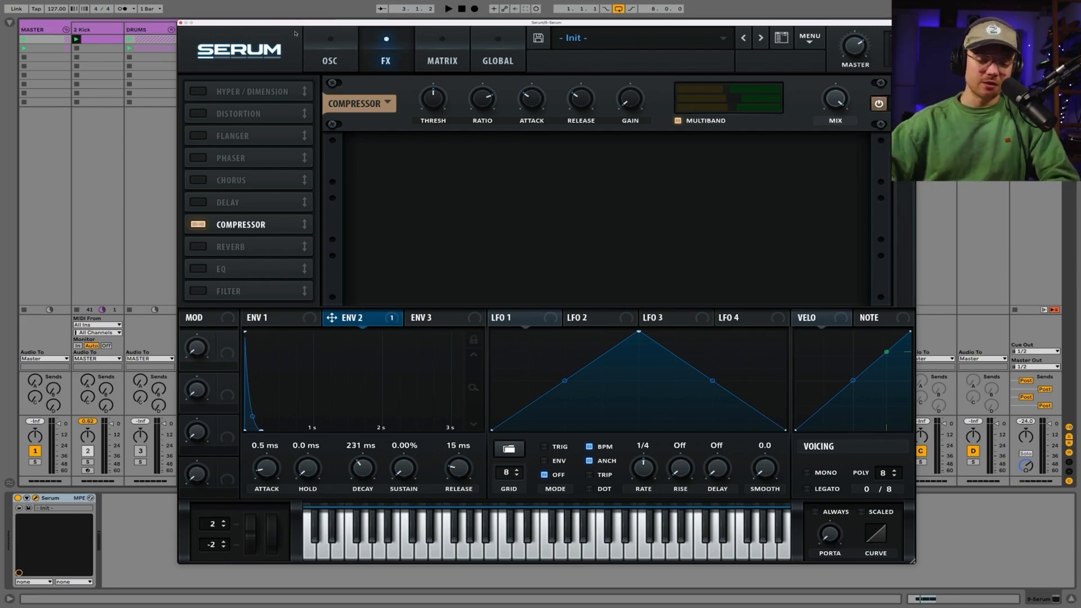
Raise the compressor's gain while the loop plays and set its low band to 53%.
left_click_drag(289, 24, 331, 23)
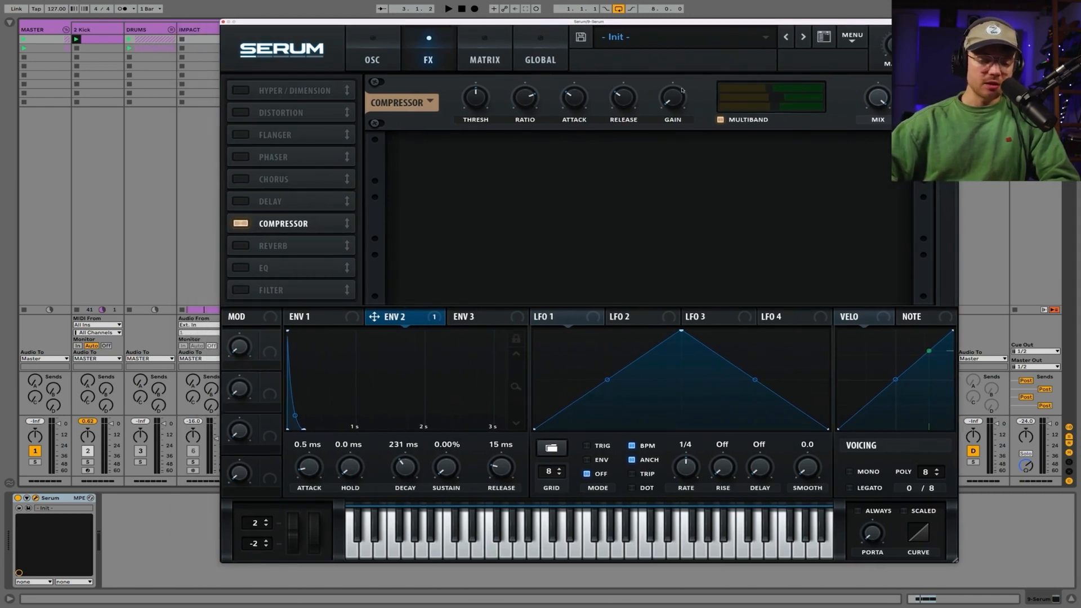
key("space")
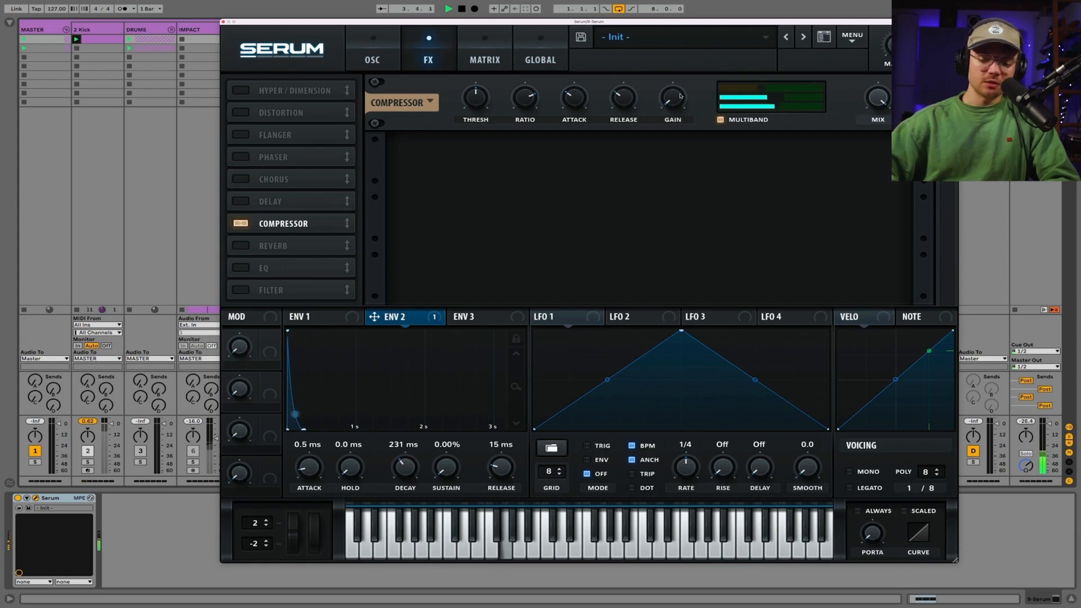
scroll(673, 98, "up", 5)
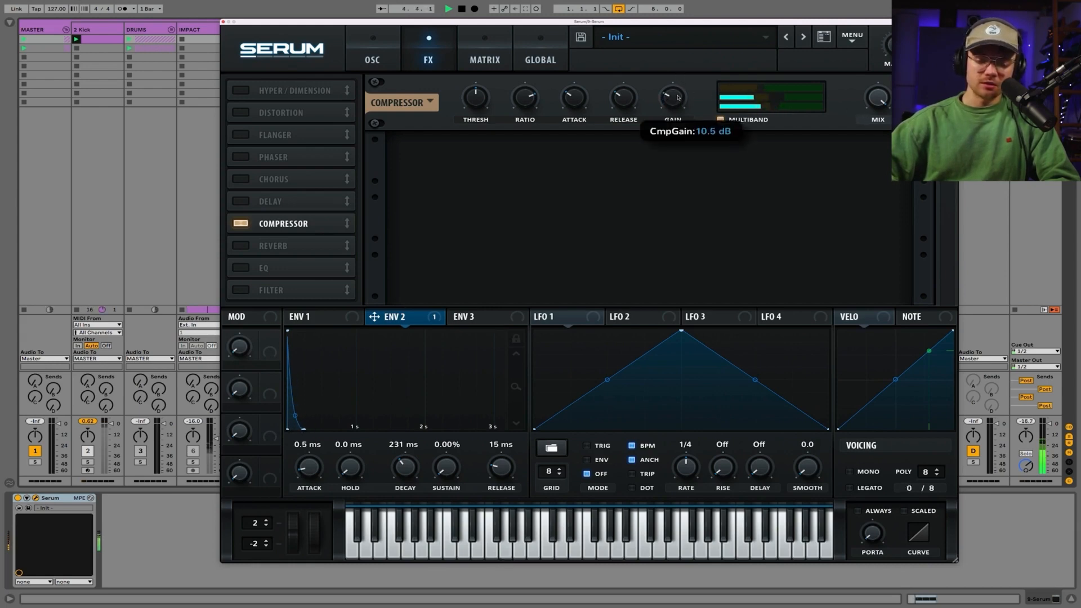
scroll(679, 98, "down", 1)
left_click_drag(773, 91, 741, 110)
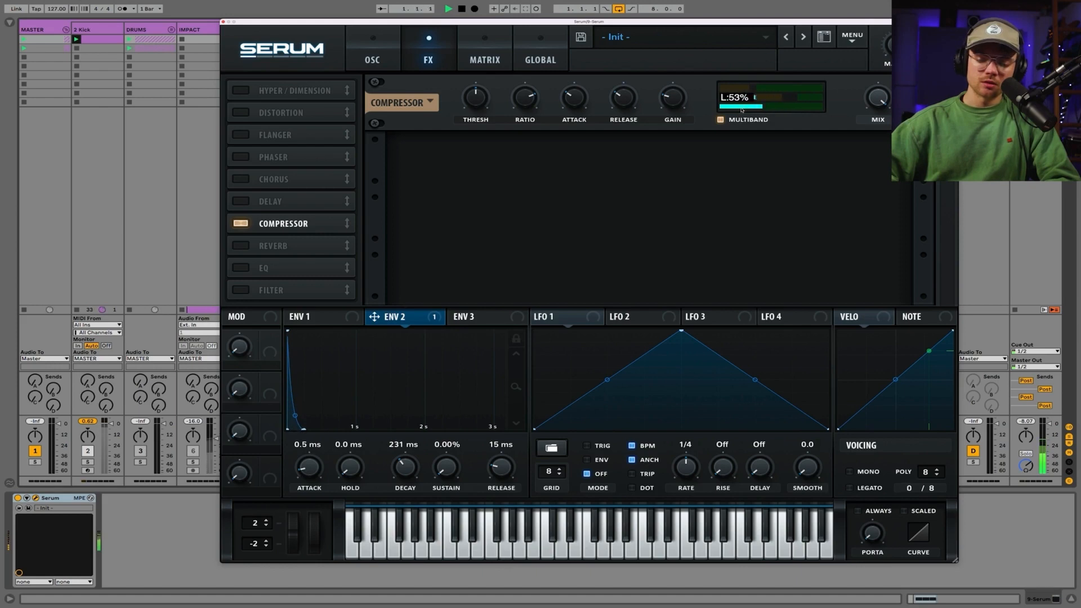
Return to the oscillator page and lower the filter cutoff, refining its envelope 2 modulation during playback.
left_click(372, 59)
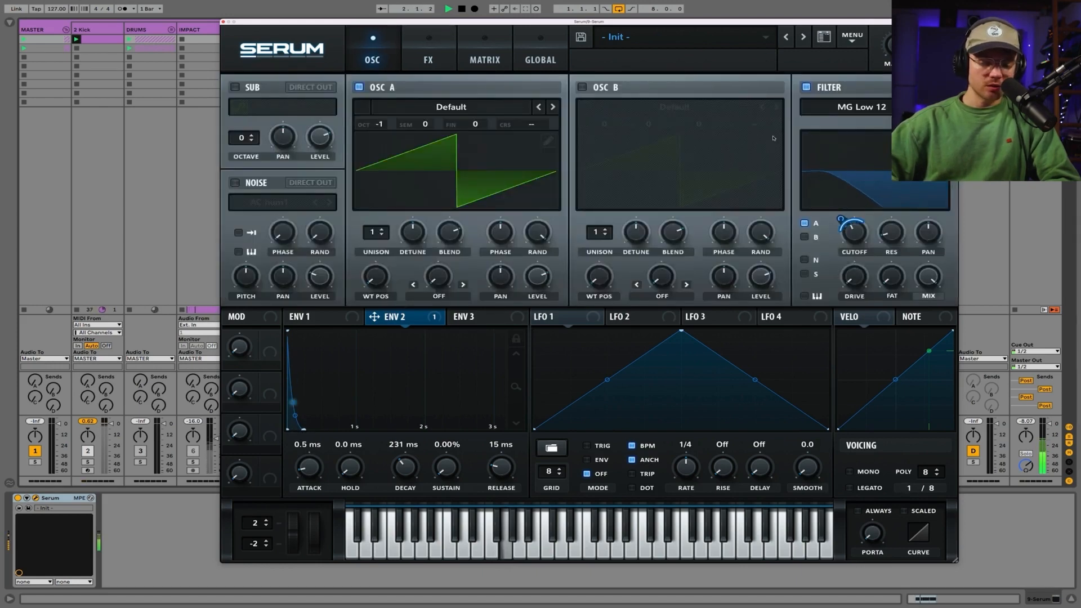
key("space")
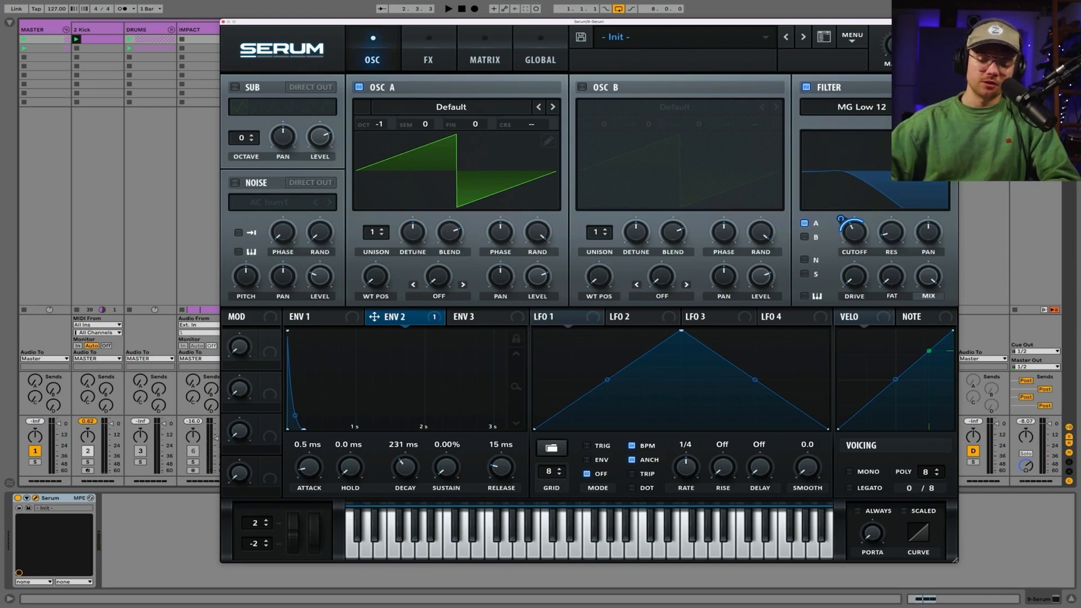
key("space")
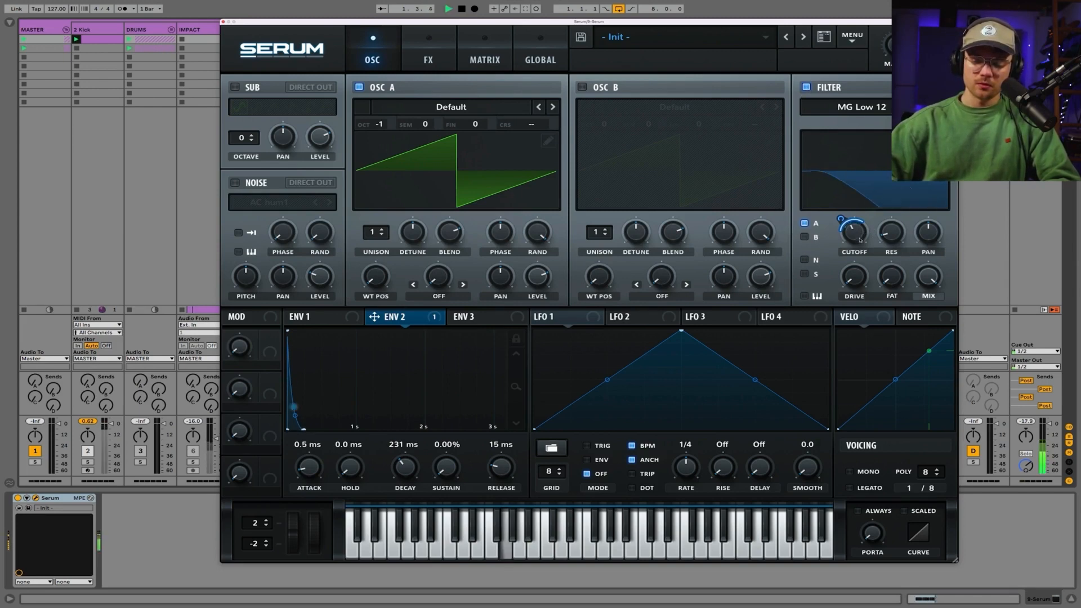
mouse_move(860, 243)
mouse_move(842, 222)
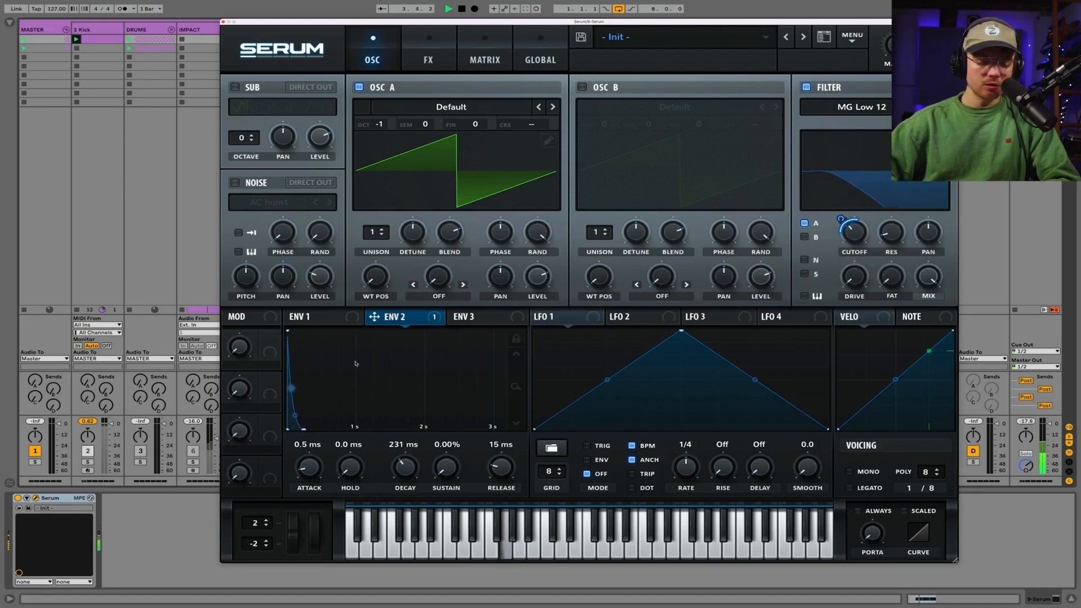
Set envelope 1's decay to 408 ms and its release to 53 ms.
left_click(316, 319)
left_click_drag(410, 479, 410, 473)
left_click_drag(497, 469, 493, 463)
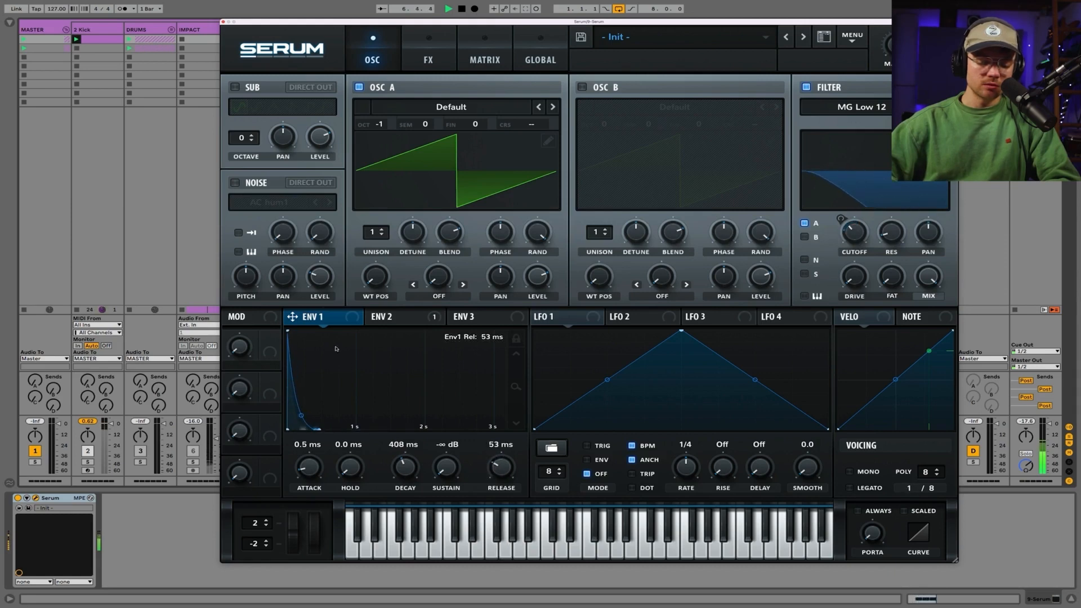
Set envelope 2's decay to 229 ms and switch the filter to MG Low 18 with a slightly higher cutoff.
left_click(390, 318)
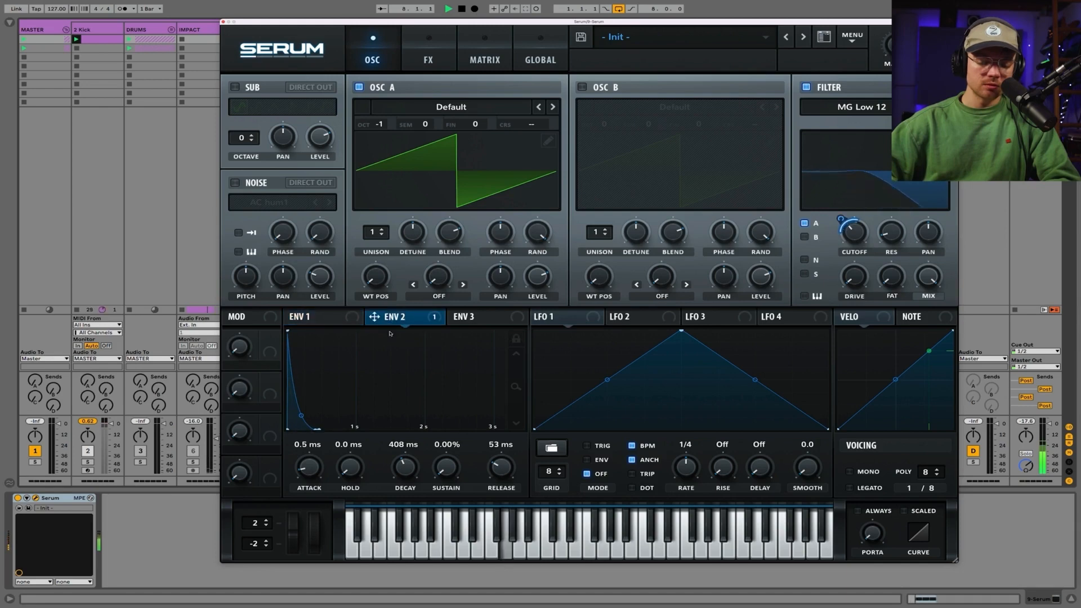
left_click_drag(397, 462, 397, 465)
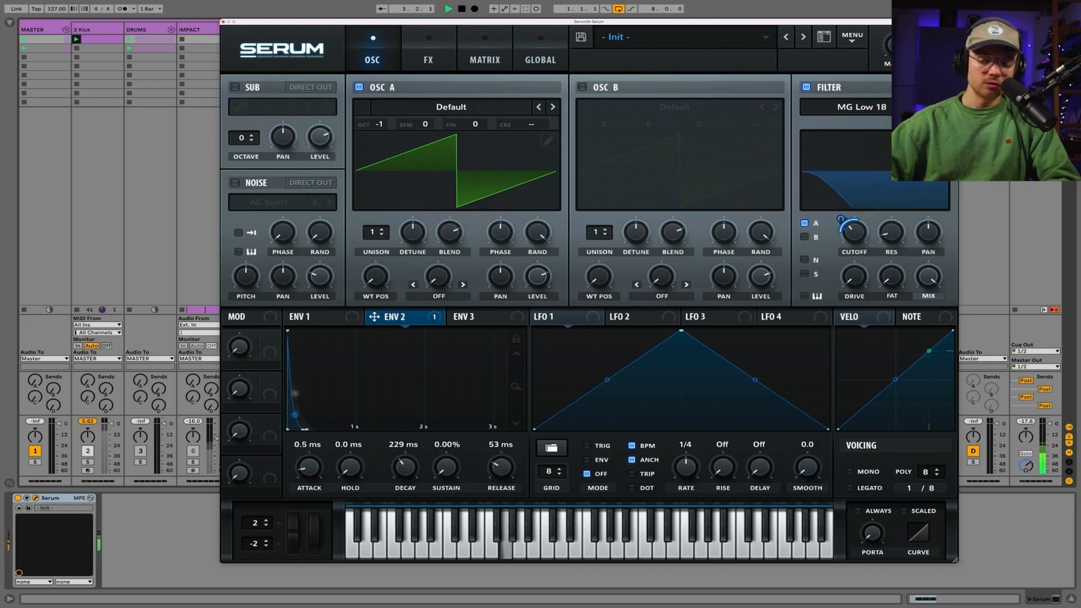
left_click_drag(854, 235, 854, 230)
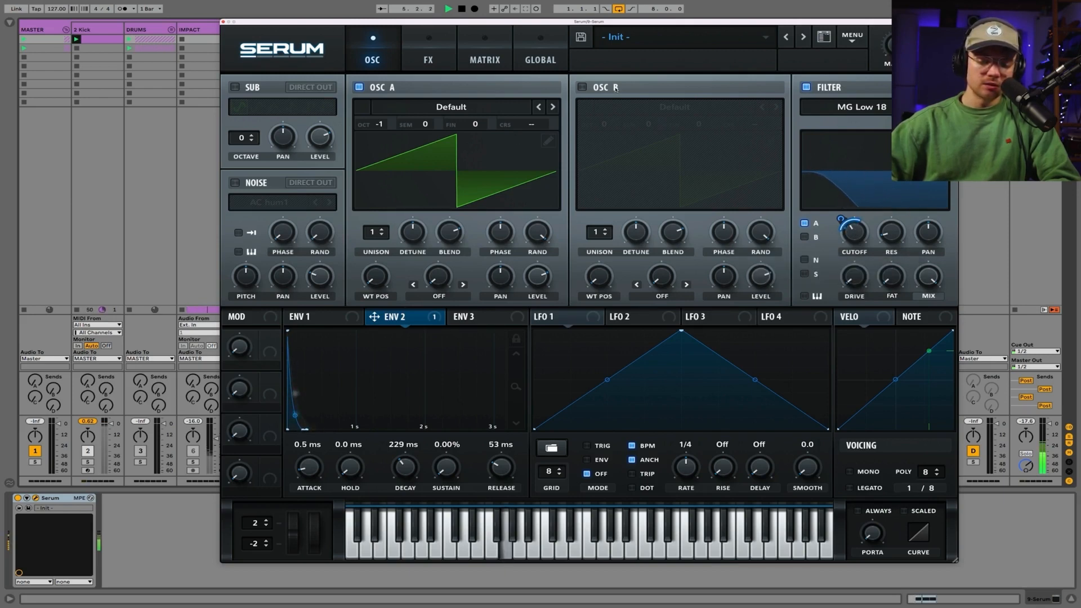
Enable oscillator B through the filter at octave -2, with four unison voices and reduced detune.
left_click(805, 237)
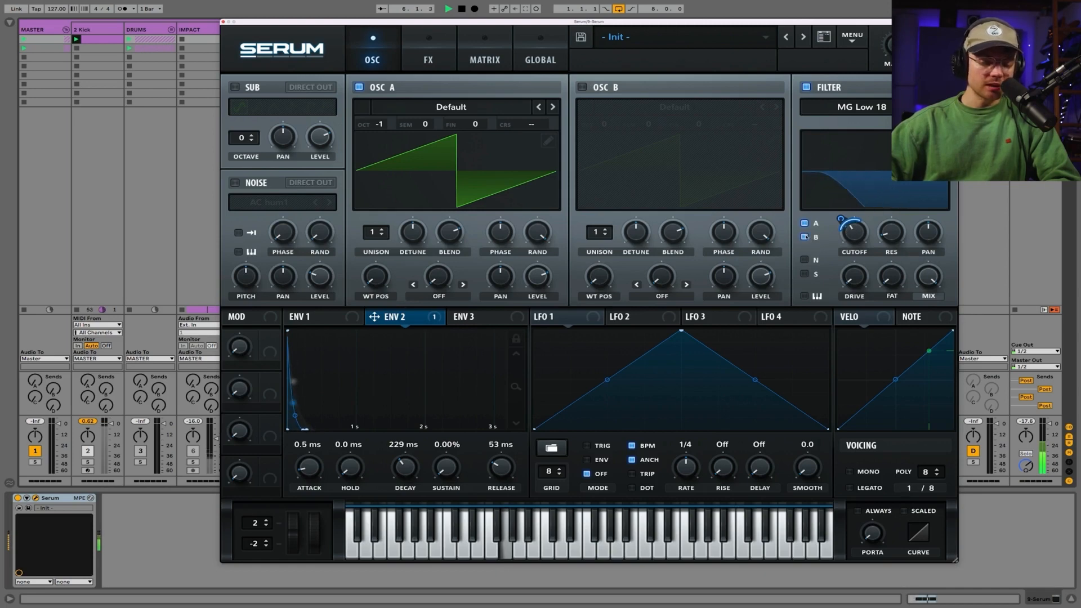
left_click(582, 88)
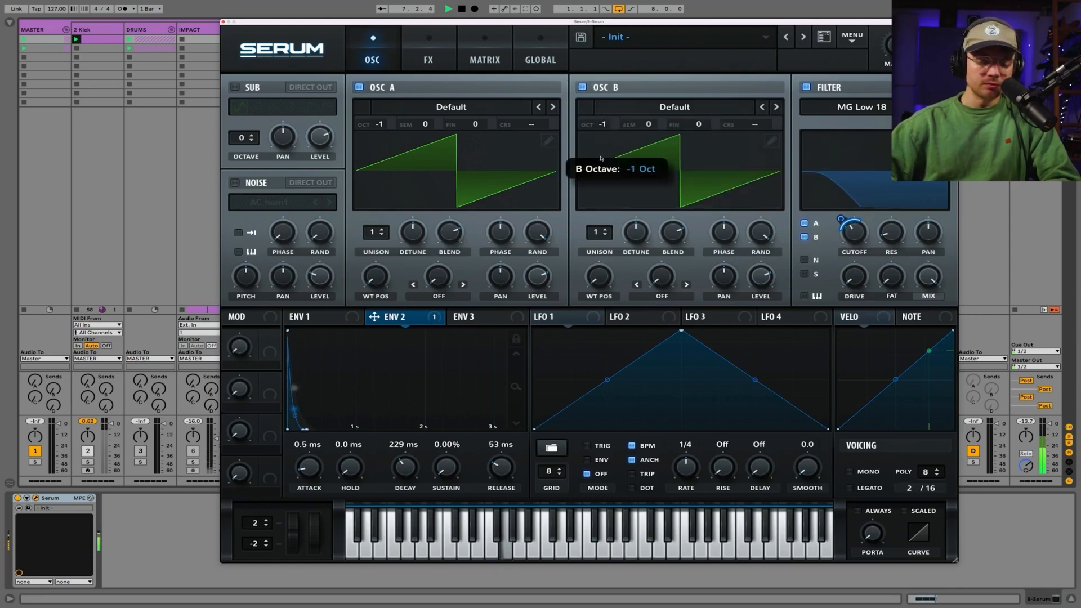
left_click_drag(601, 158, 601, 167)
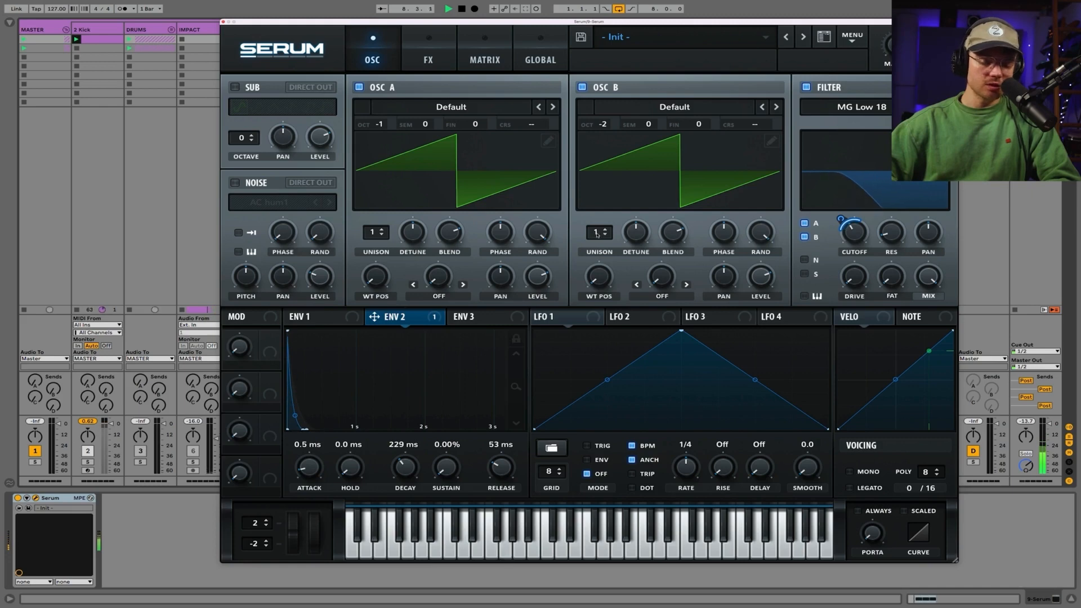
left_click_drag(596, 239, 598, 195)
left_click_drag(637, 232, 639, 240)
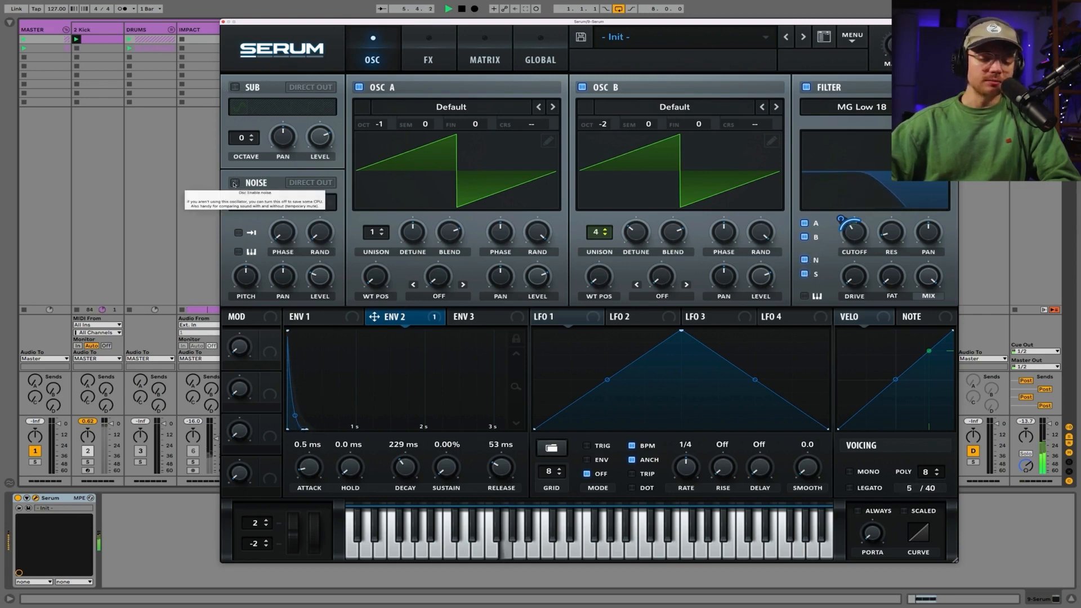
Enable the noise oscillator with the BrightWhite sample and modulate its lowered level with envelope 2.
left_click(235, 183)
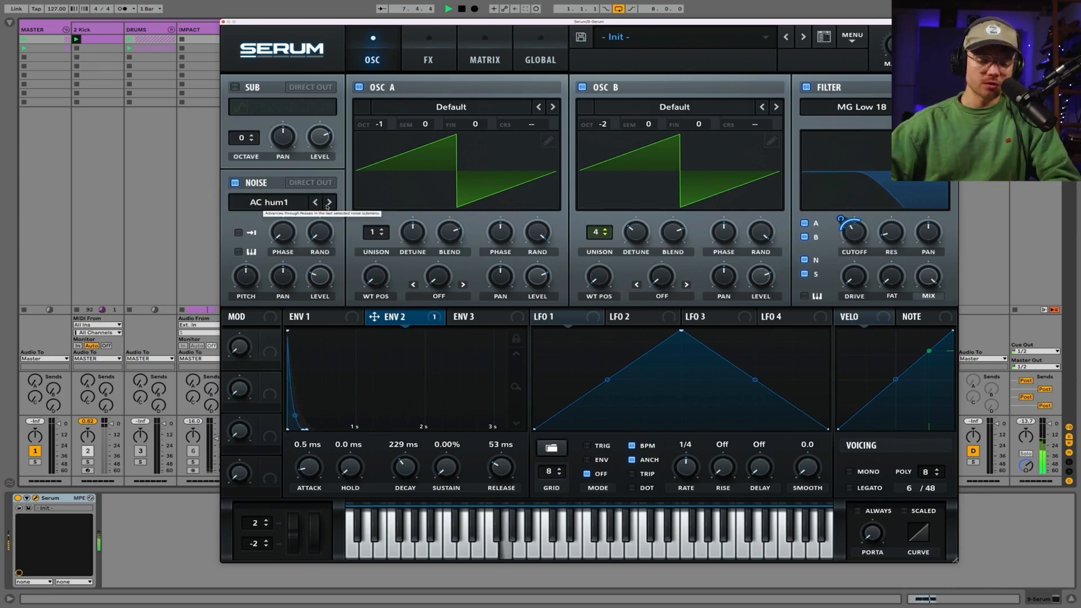
left_click(268, 202)
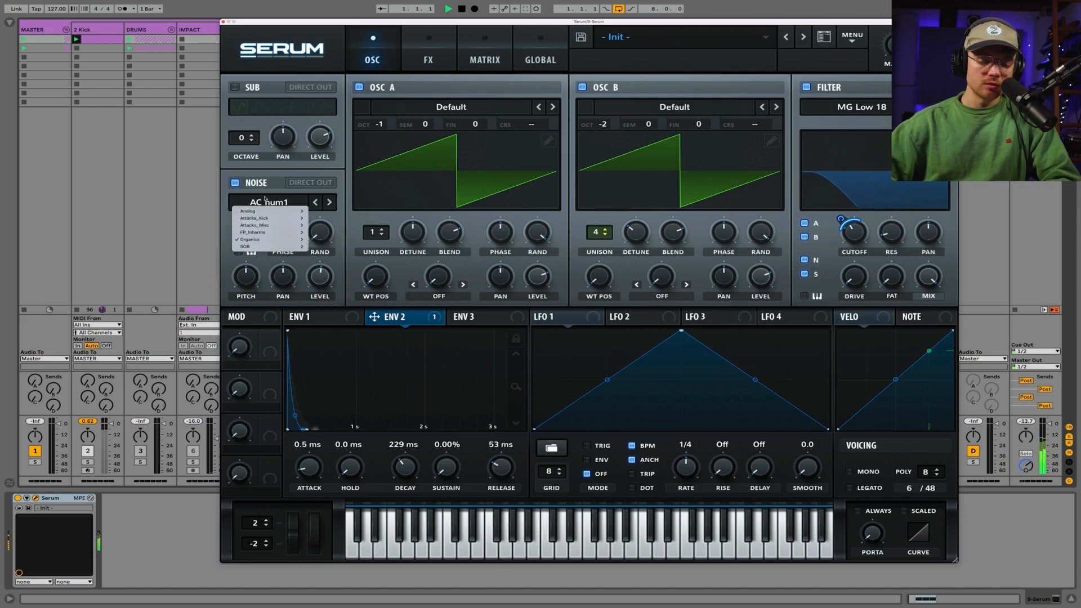
mouse_move(282, 239)
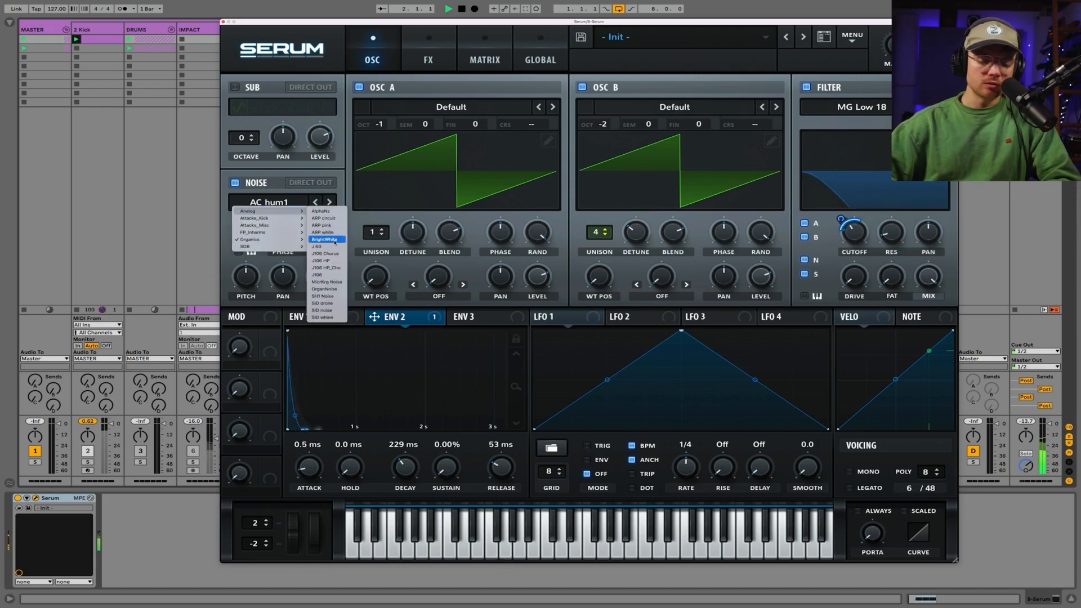
left_click(335, 241)
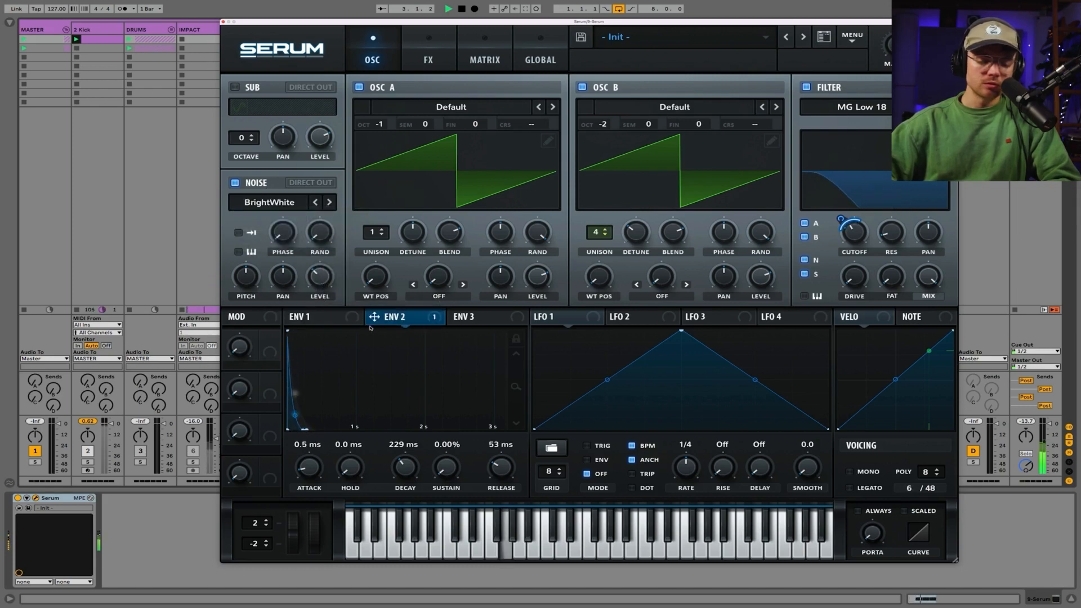
left_click_drag(374, 316, 307, 270)
Enable the sub oscillator, set its octave to -1 and choose the Square shape.
left_click(236, 88)
left_click_drag(241, 136, 241, 138)
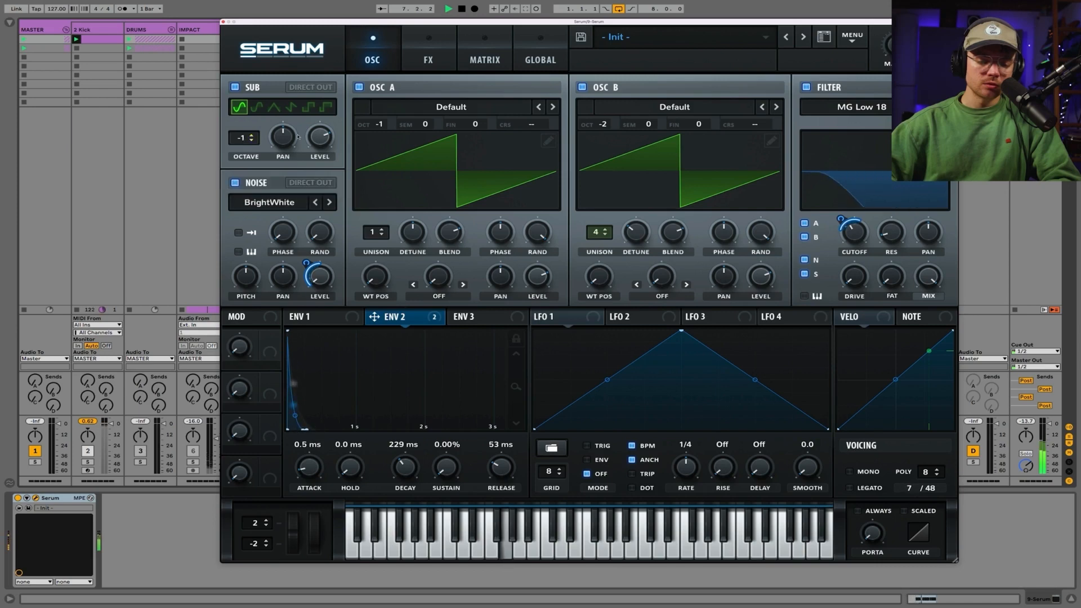
left_click(291, 107)
left_click(309, 107)
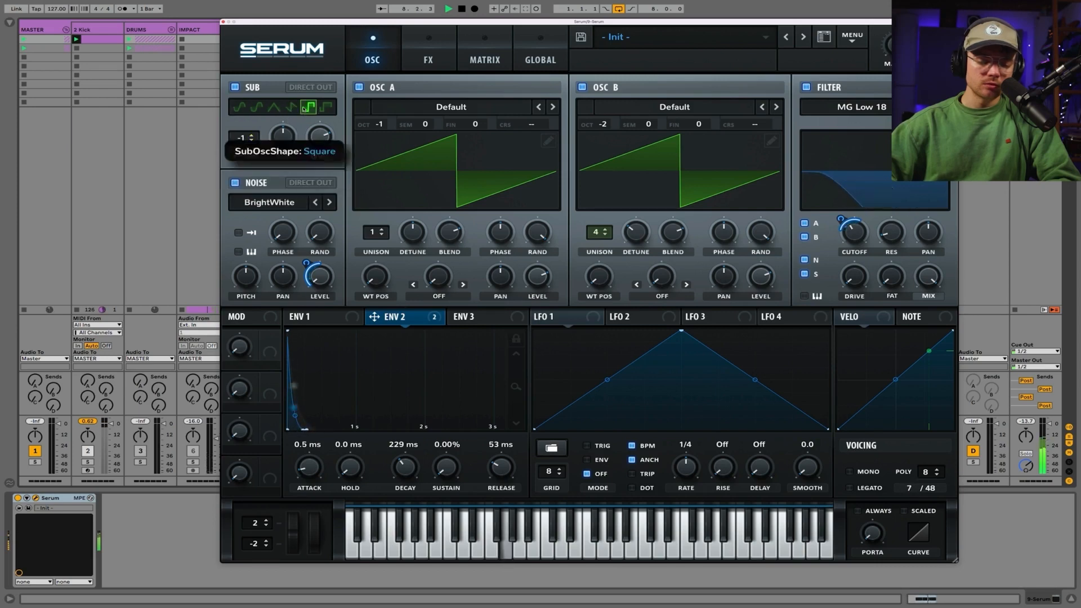
Place the EQ and an enabled Tube distortion ahead of the compressor in the effects chain, and raise the distortion's drive.
left_click(428, 63)
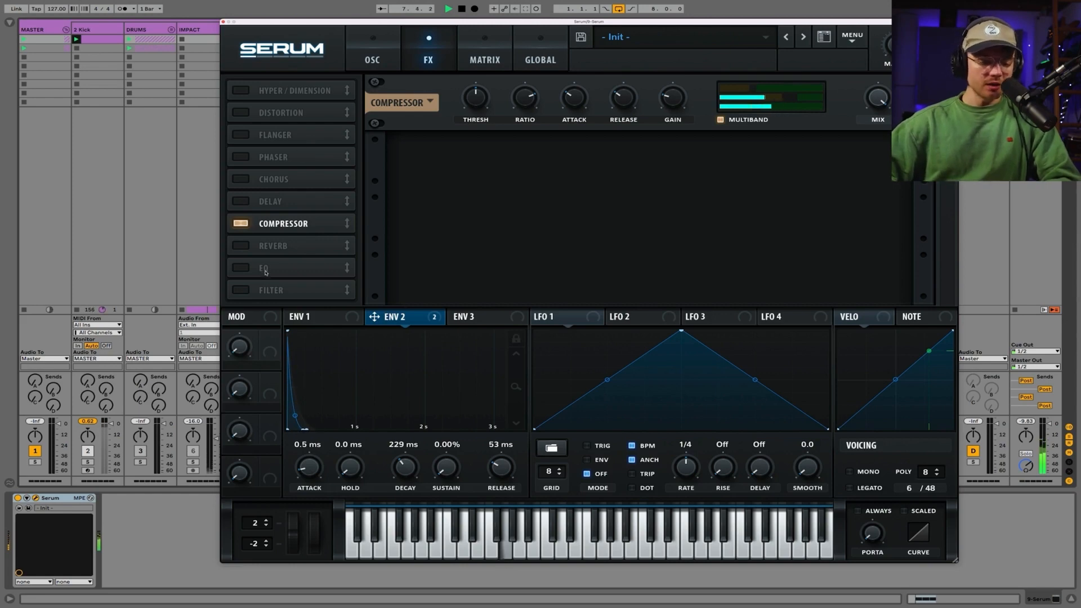
left_click_drag(264, 267, 230, 223)
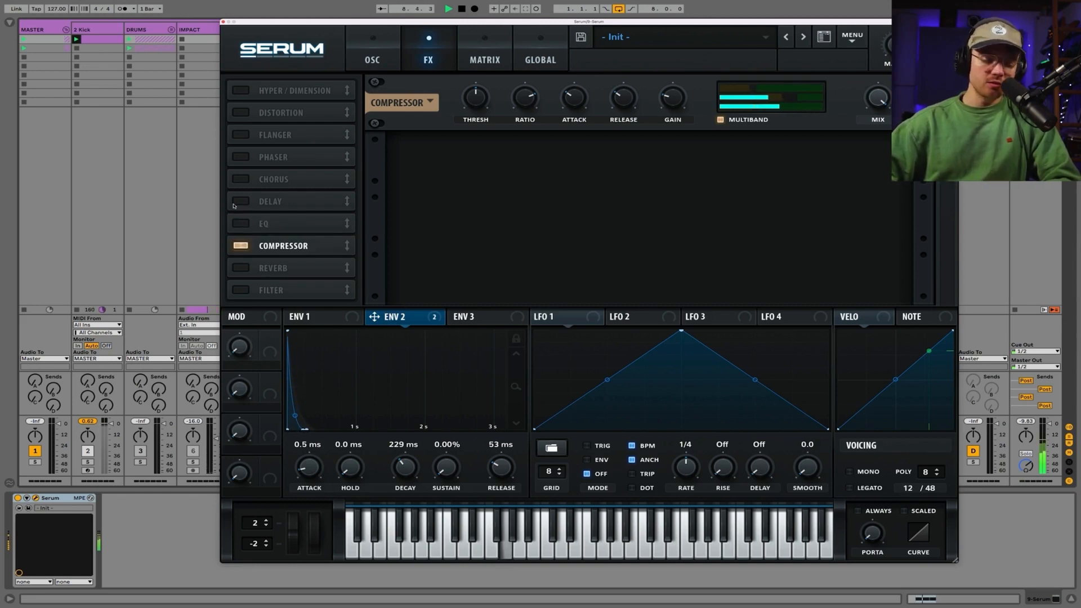
left_click_drag(271, 119, 251, 225)
left_click(248, 225)
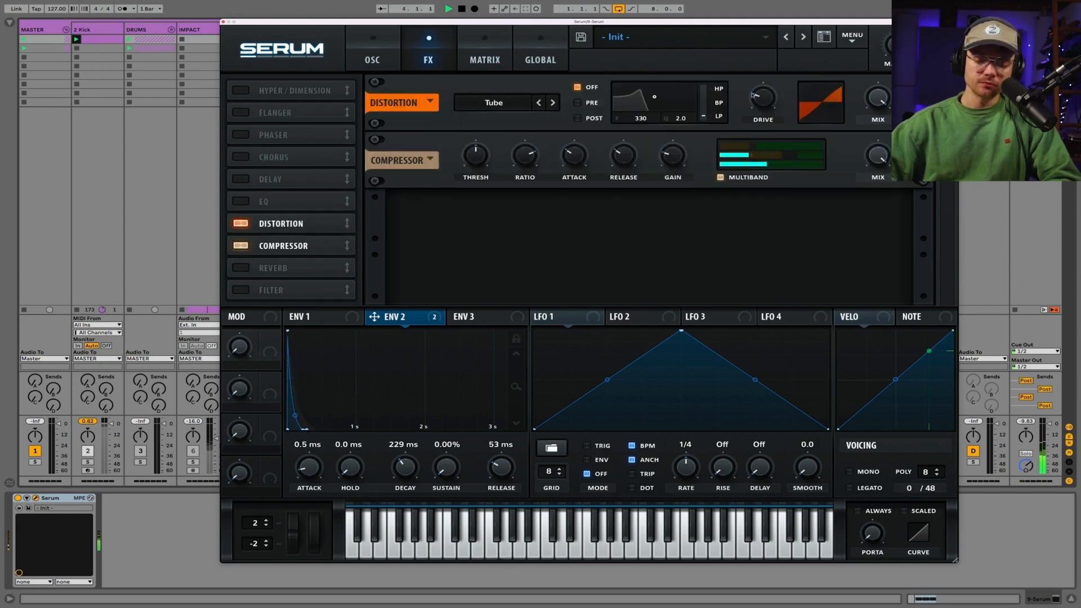
left_click_drag(763, 97, 764, 72)
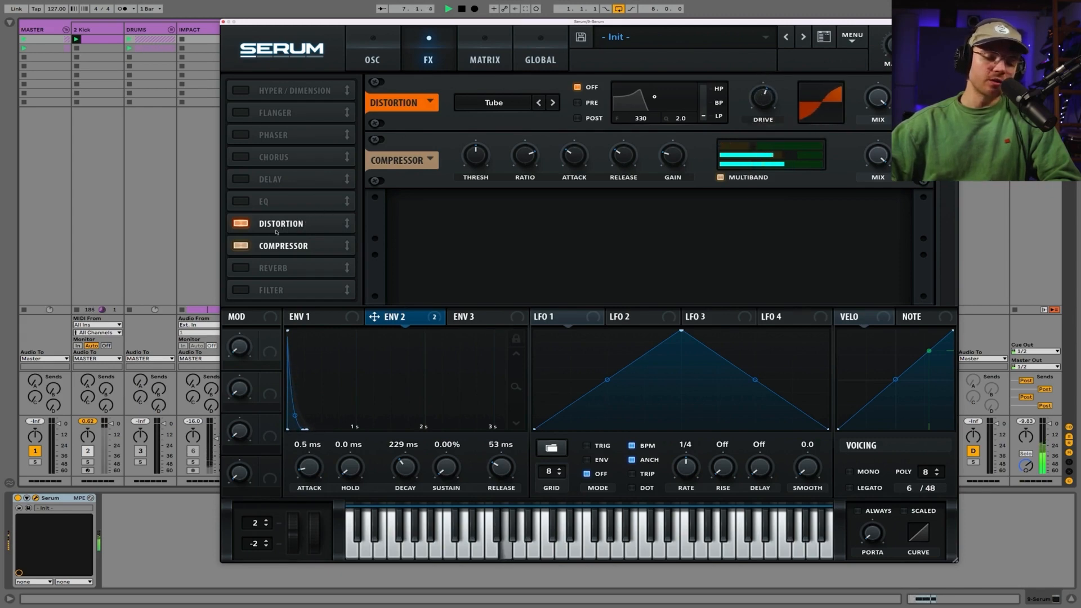
Move the distortion after the compressor and set its drive to about 71%.
left_click_drag(281, 226, 277, 246)
left_click_drag(771, 155, 761, 145)
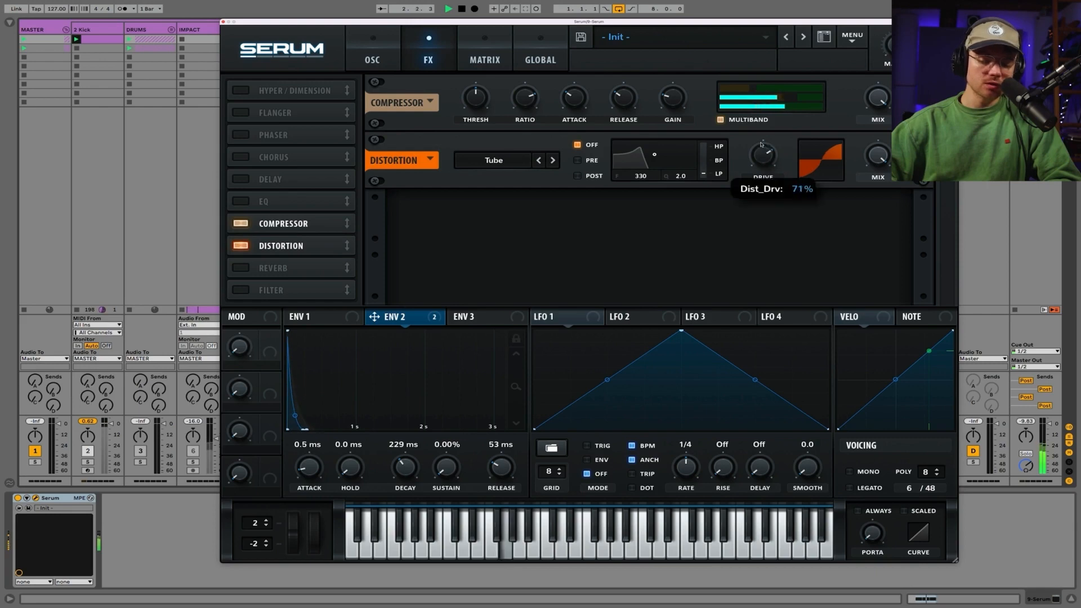
mouse_move(319, 245)
left_mouse_down()
mouse_move(319, 219)
mouse_move(303, 226)
mouse_move(299, 250)
left_mouse_up()
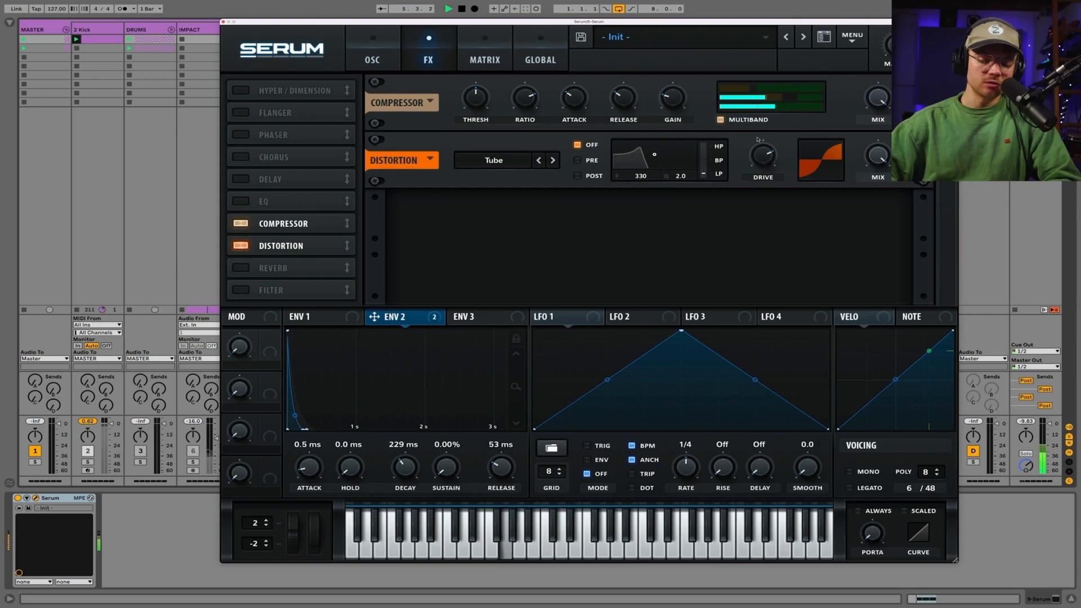
Enable the EQ before the compressor and make its low band a high-pass around 121 Hz with a slightly lower Q.
left_click(248, 202)
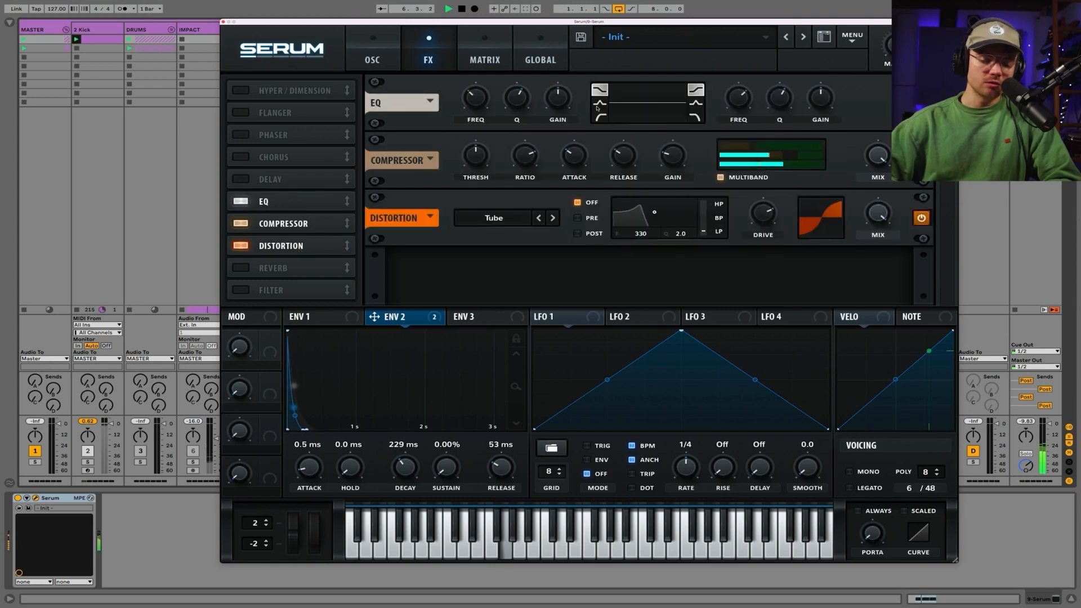
left_click(602, 119)
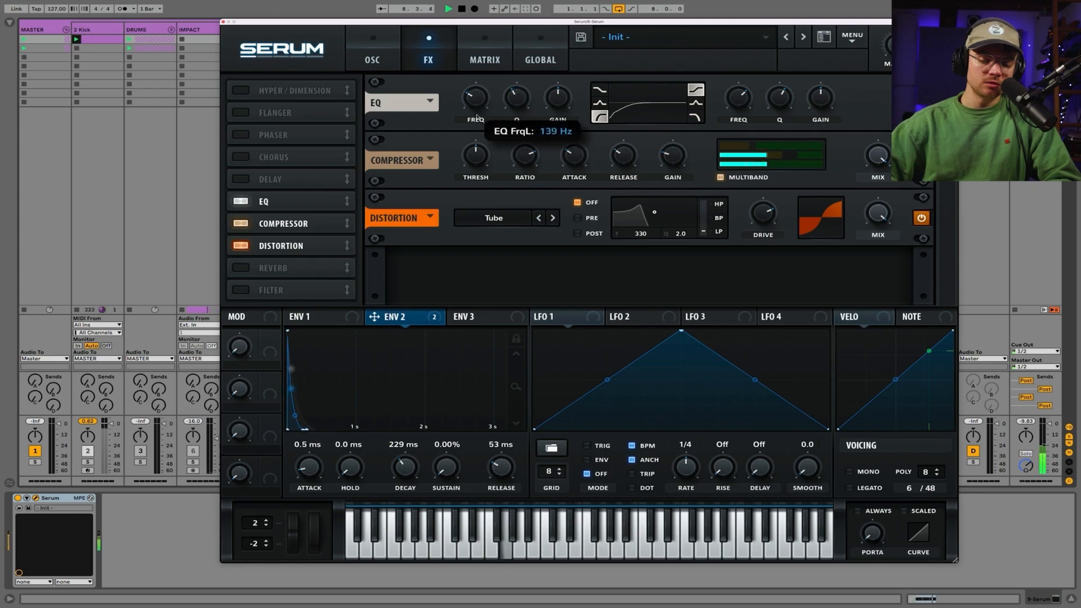
left_click_drag(477, 118, 507, 91)
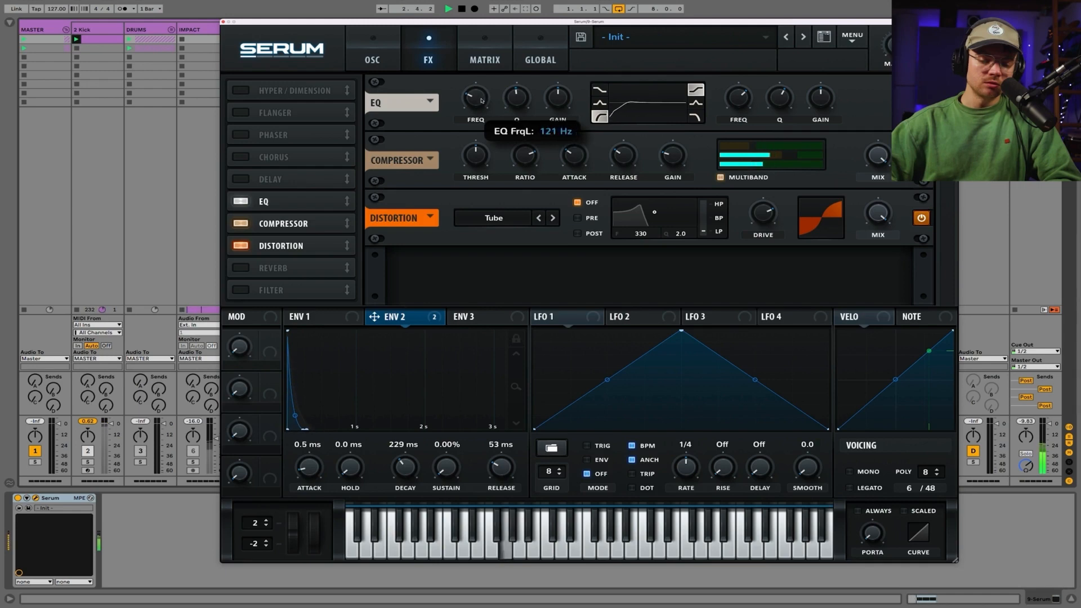
left_click_drag(481, 101, 483, 95)
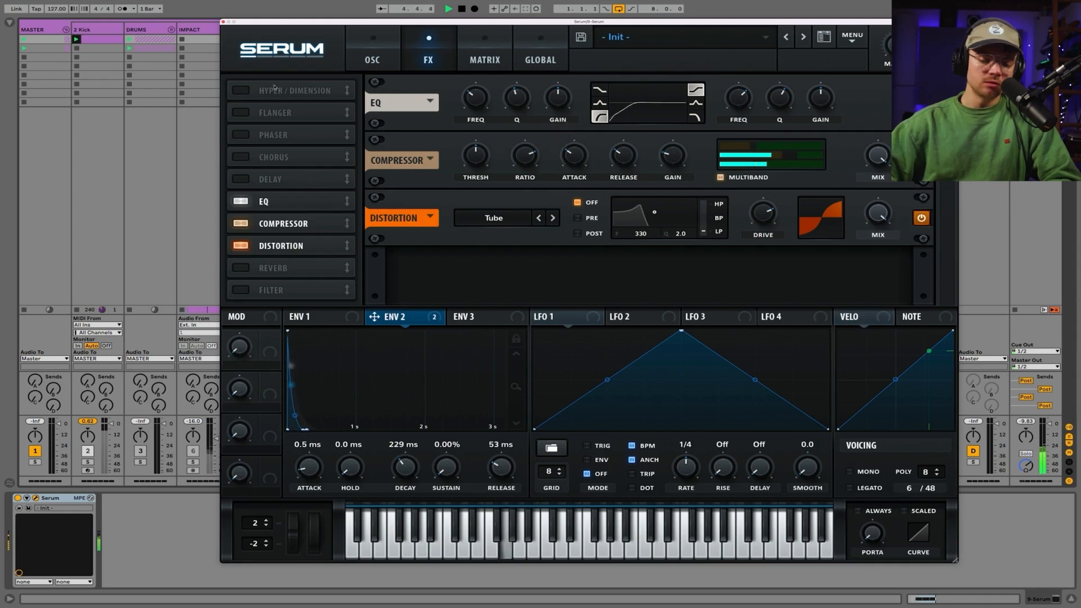
Enable the delay with left offset 0.992 and right offset 1.008, and set its filter to 3953 Hz with a width of 0.8.
left_click(248, 182)
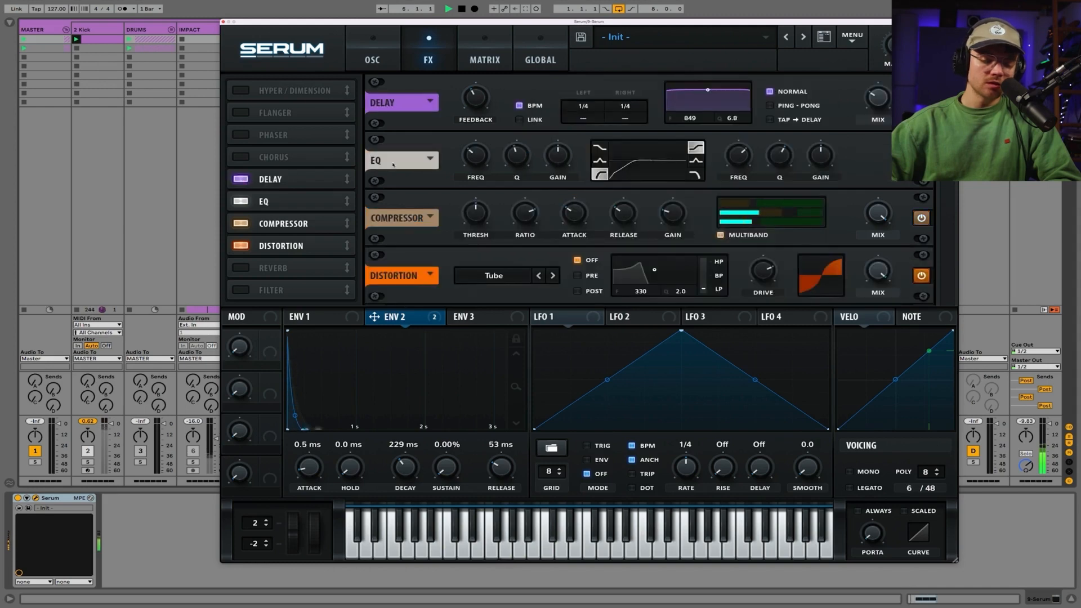
left_click_drag(624, 119, 625, 118)
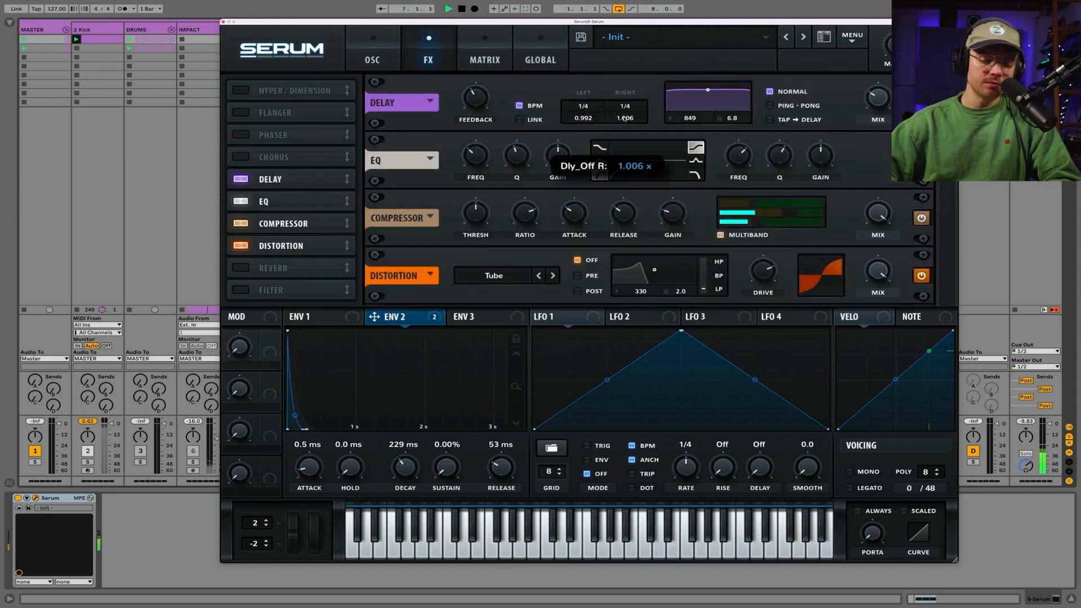
left_click_drag(740, 106, 727, 115)
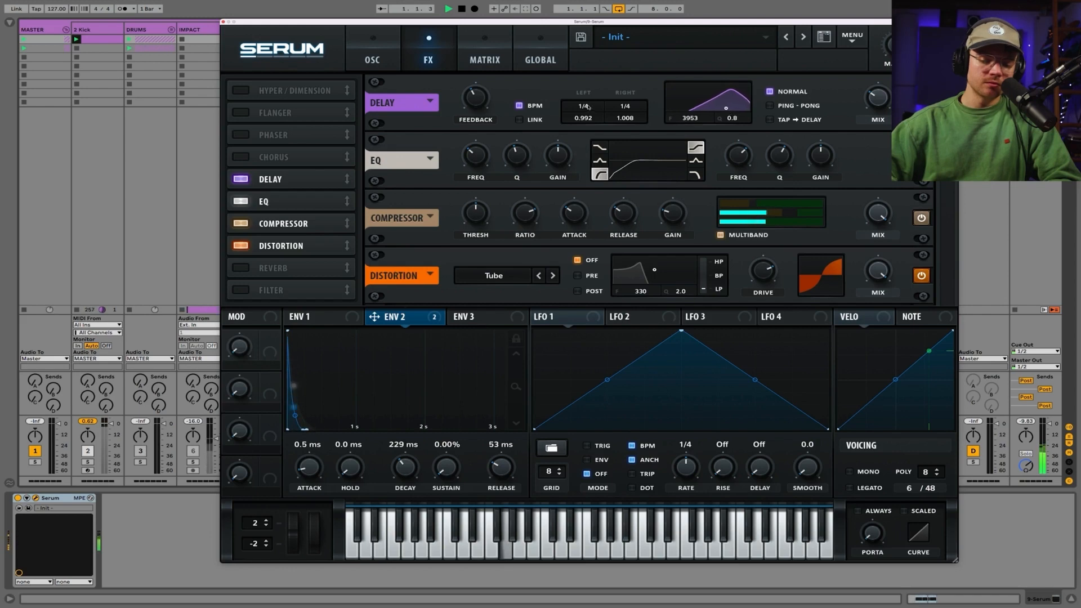
Set both delay times to 1/8, reduce the delay mix and lower its filter frequency to 2060 Hz.
left_click_drag(586, 107, 623, 117)
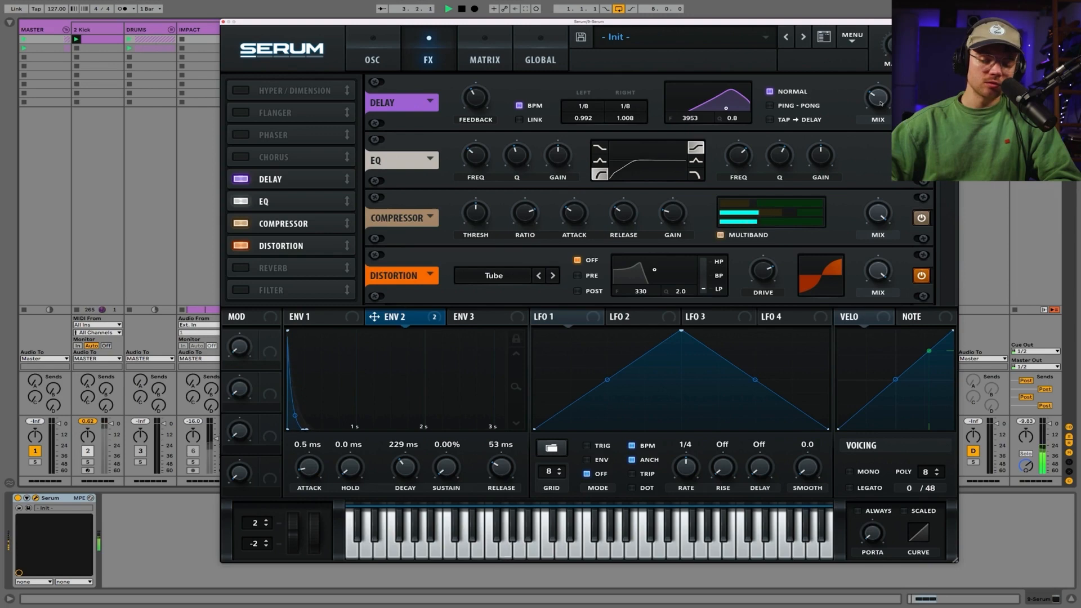
left_click_drag(863, 89, 865, 101)
left_click_drag(729, 110, 716, 111)
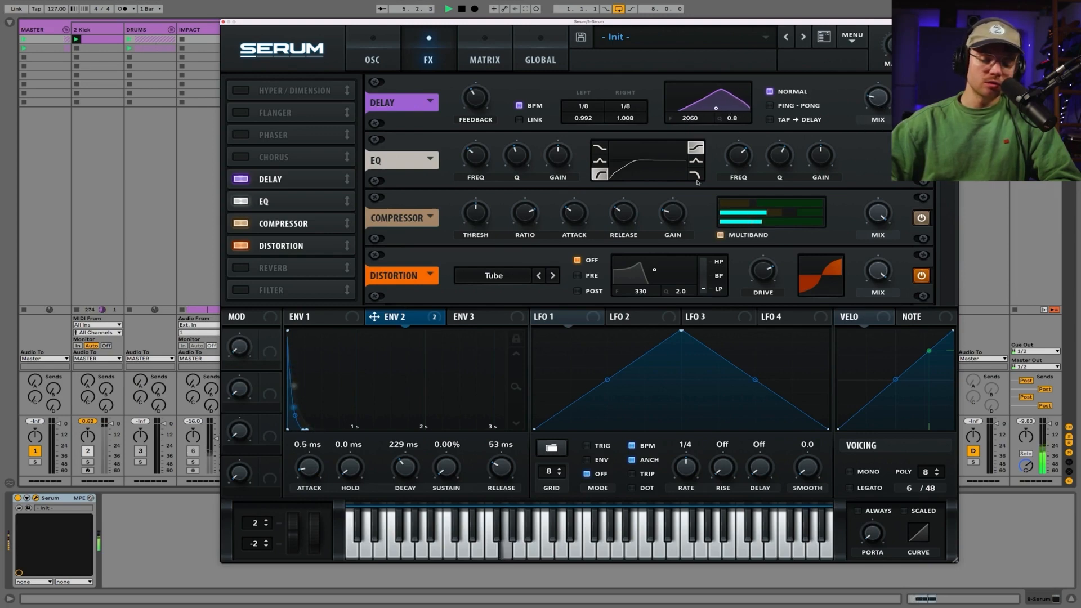
Find EQ Eight in Live's browser, add it after Serum with a low cut at 166 Hz, and reset the track's peak level.
mouse_move(668, 221)
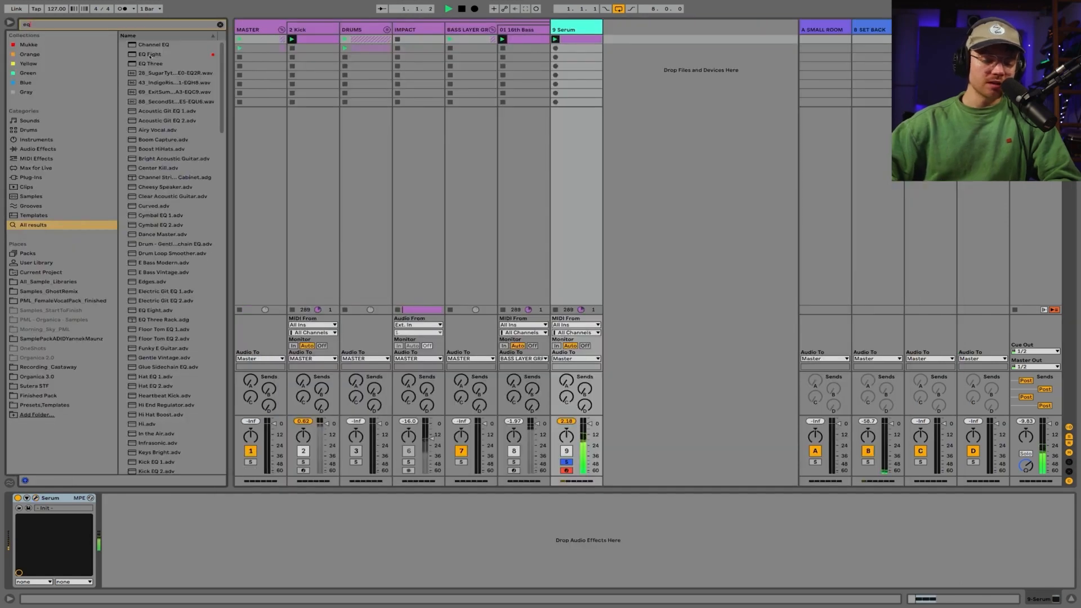
double_click(150, 54)
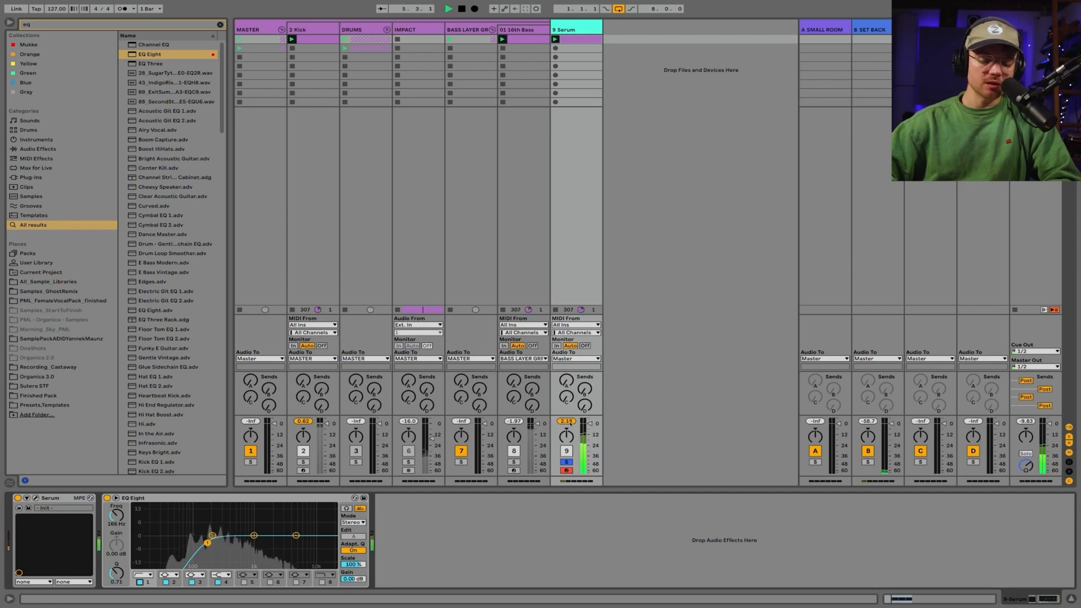
left_click_drag(570, 424, 568, 425)
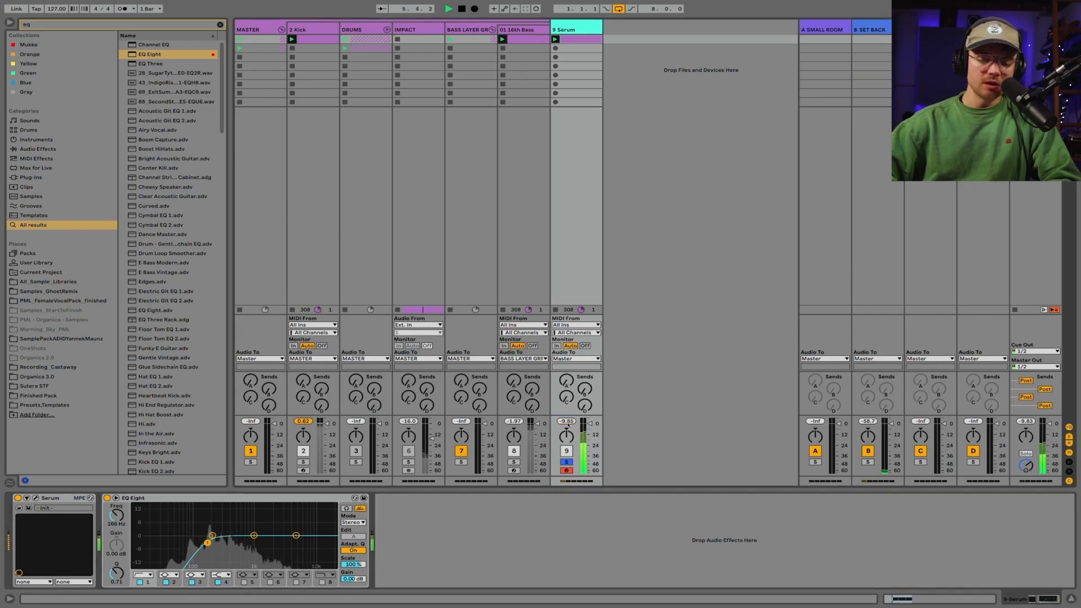
Solo the bass layer group alongside the Serum track for comparison, and reopen Serum's oscillator page to turn off the sub oscillator.
left_click(464, 462)
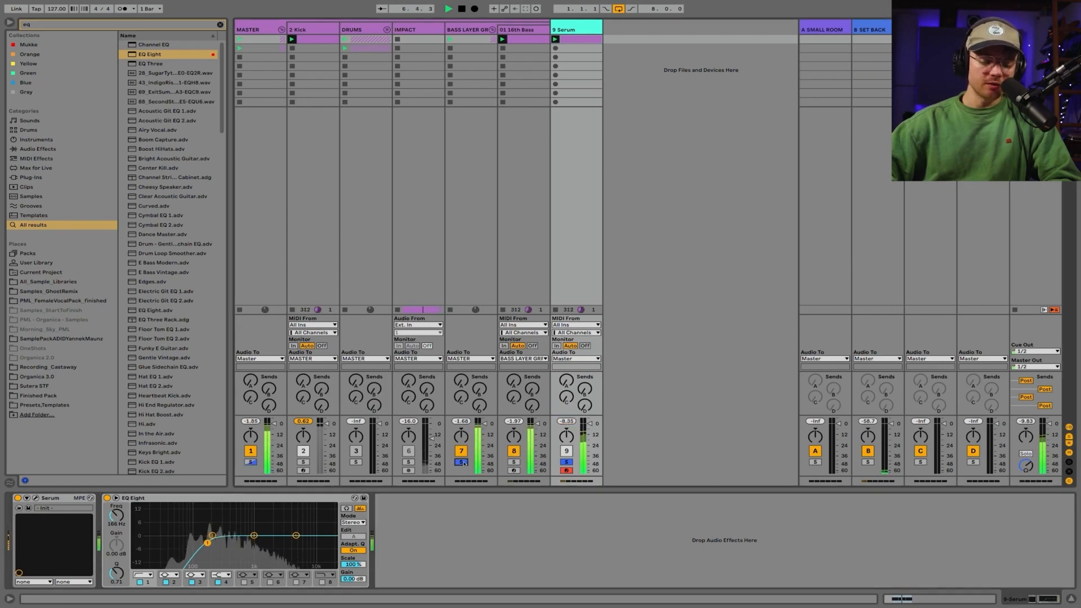
left_click(566, 462)
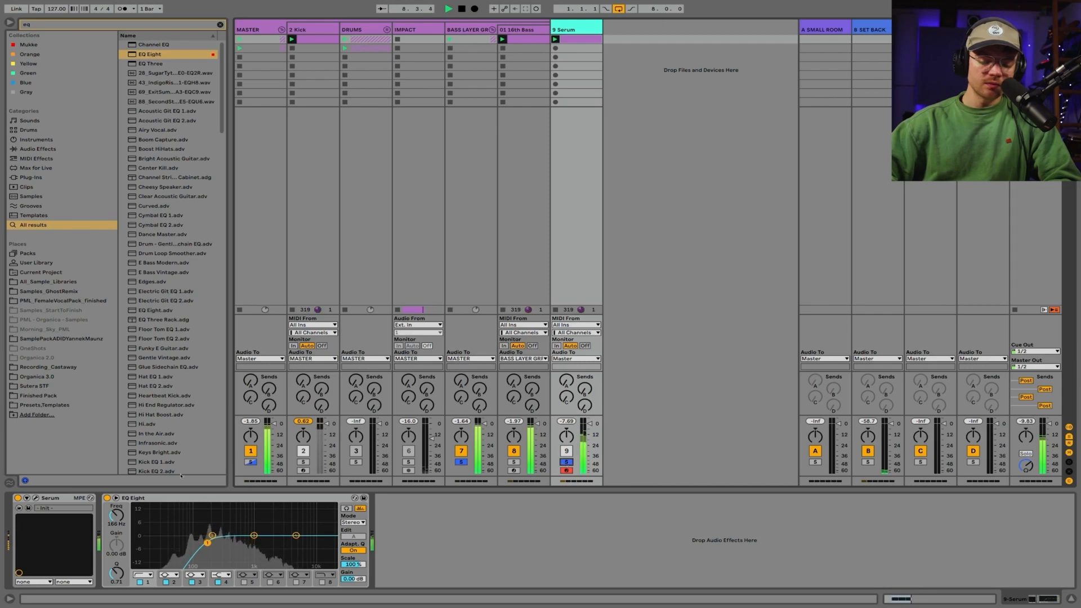
left_click(35, 498)
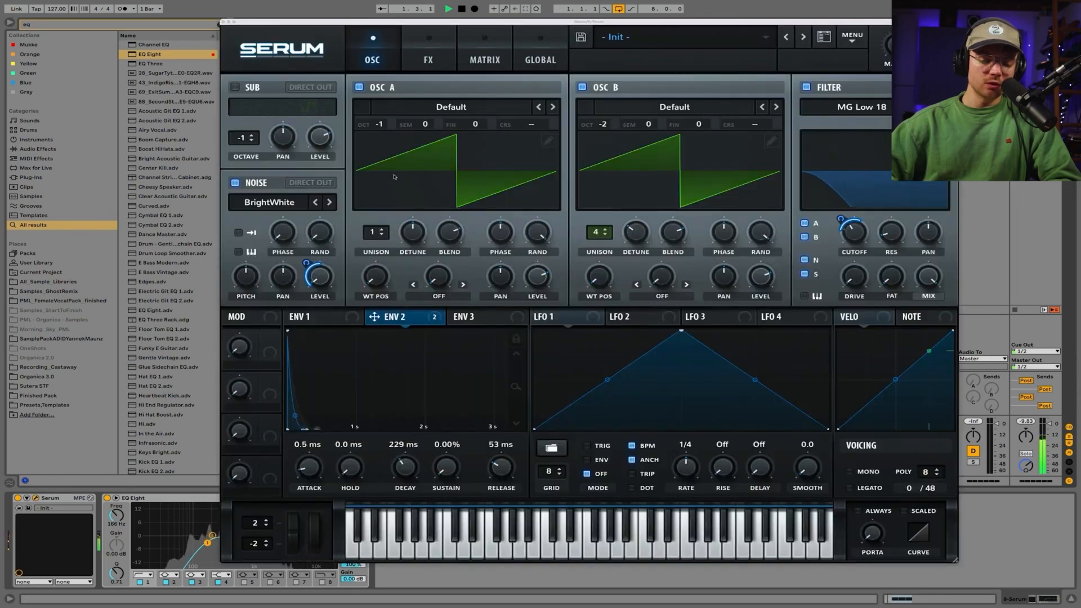
Check Serum's effects and oscillator pages, and close the plugin window.
left_click(417, 69)
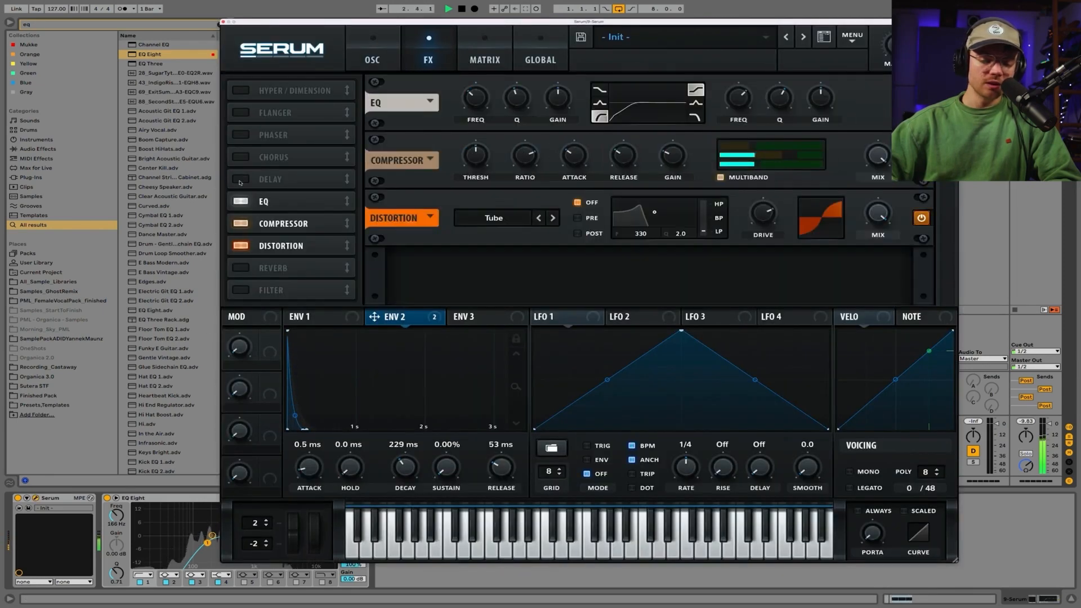
left_click(387, 61)
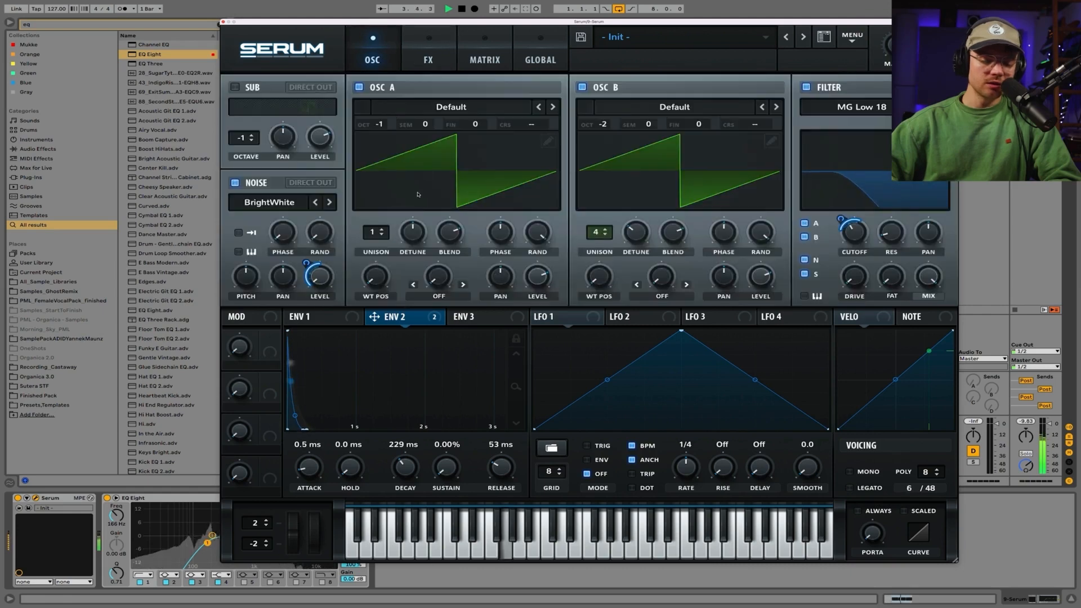
left_click(223, 21)
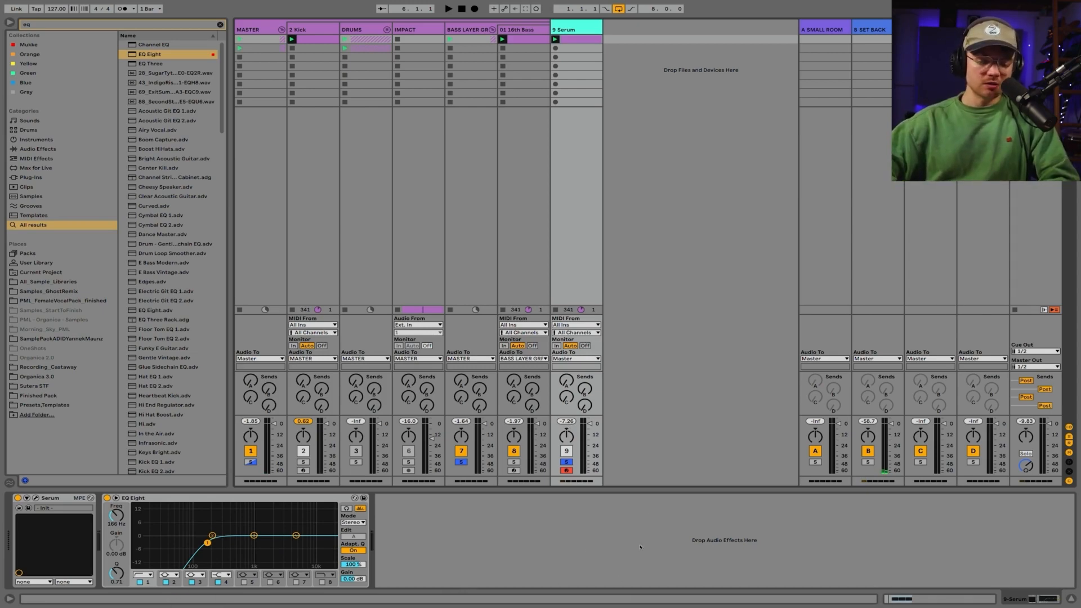
Unsolo the bass layer group and Serum track, and audition the full mix with the Serum track off and on.
left_click(462, 462)
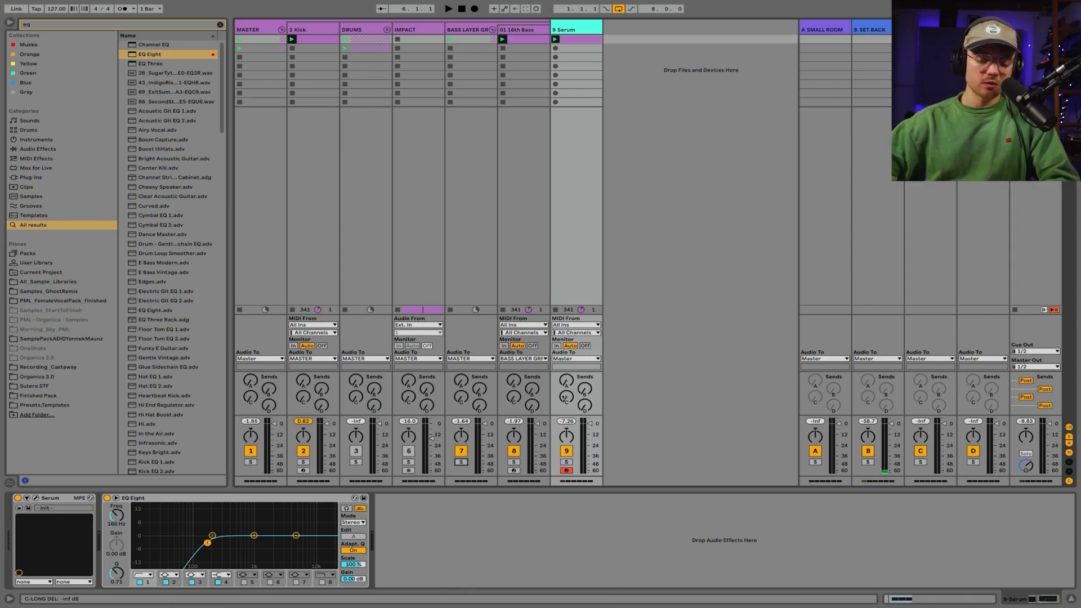
key("space")
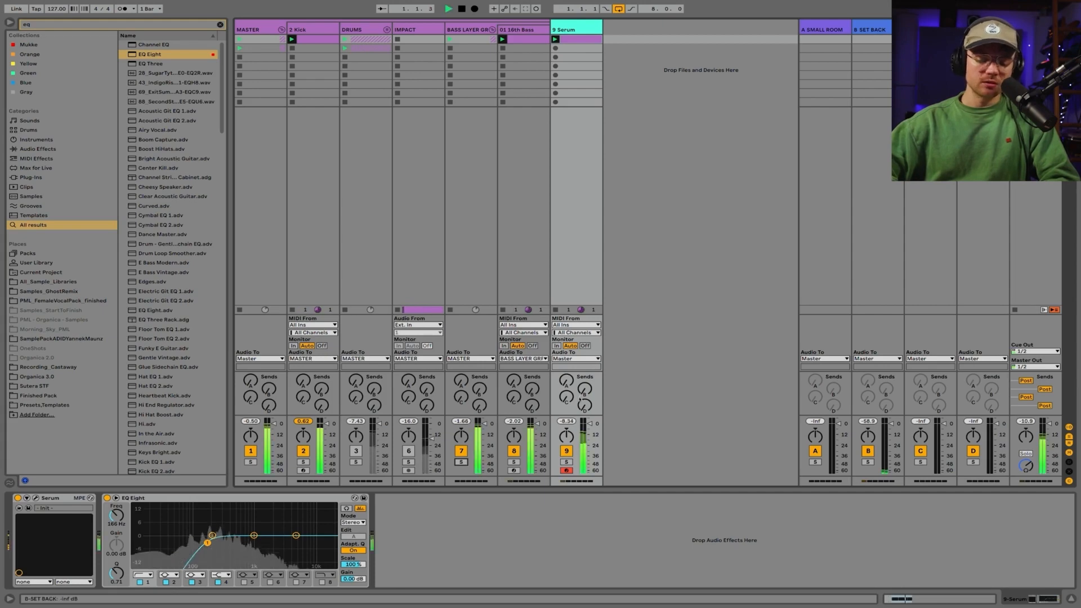
left_click(567, 451)
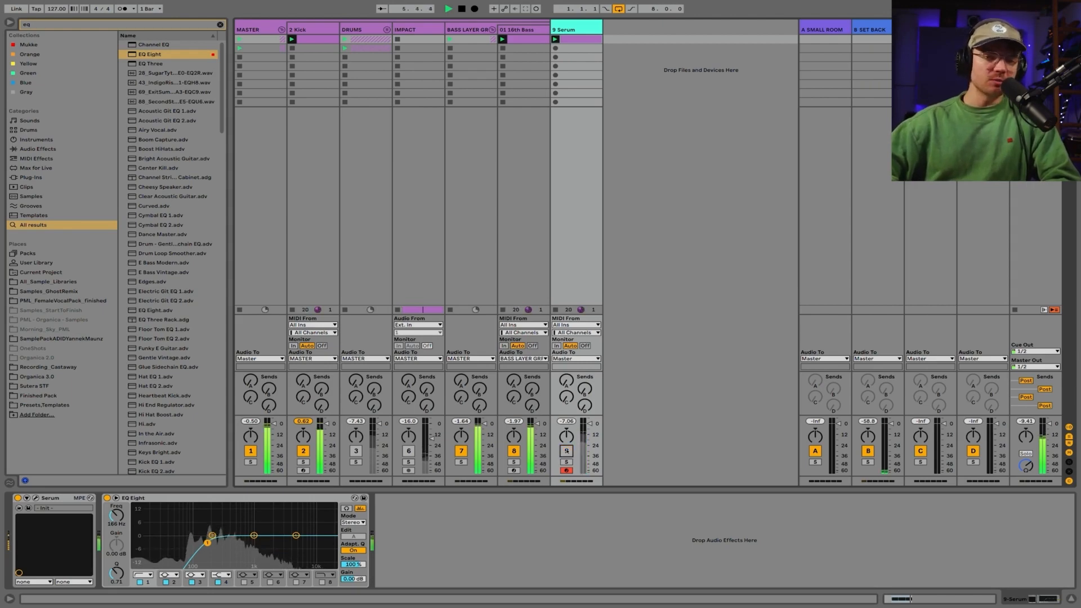
left_click(567, 451)
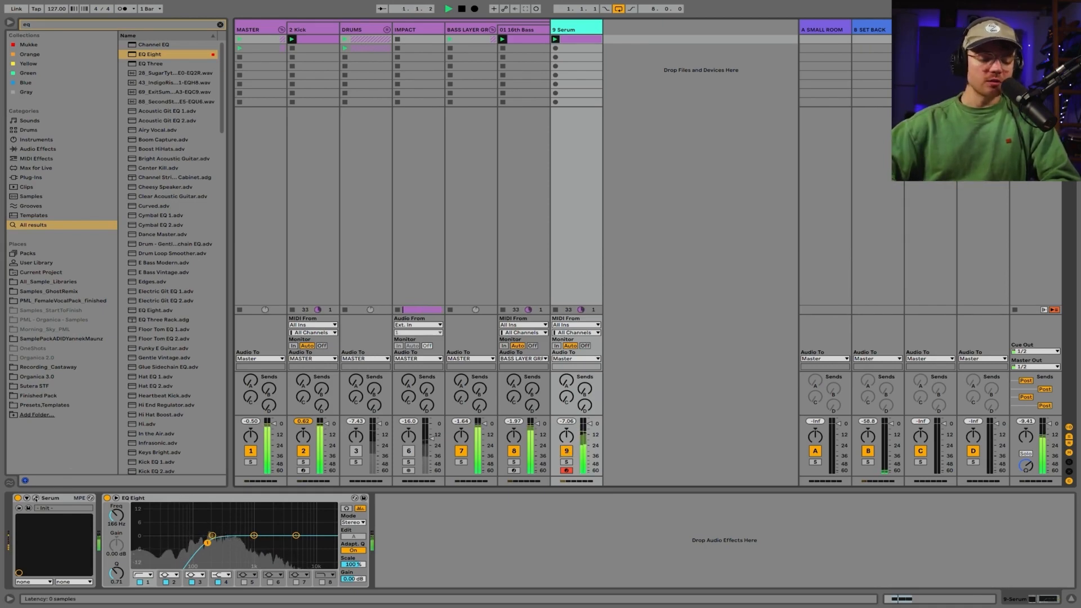
Reopen Serum and save the patch as a Bass Layer Add On preset.
left_click(36, 498)
left_click(582, 38)
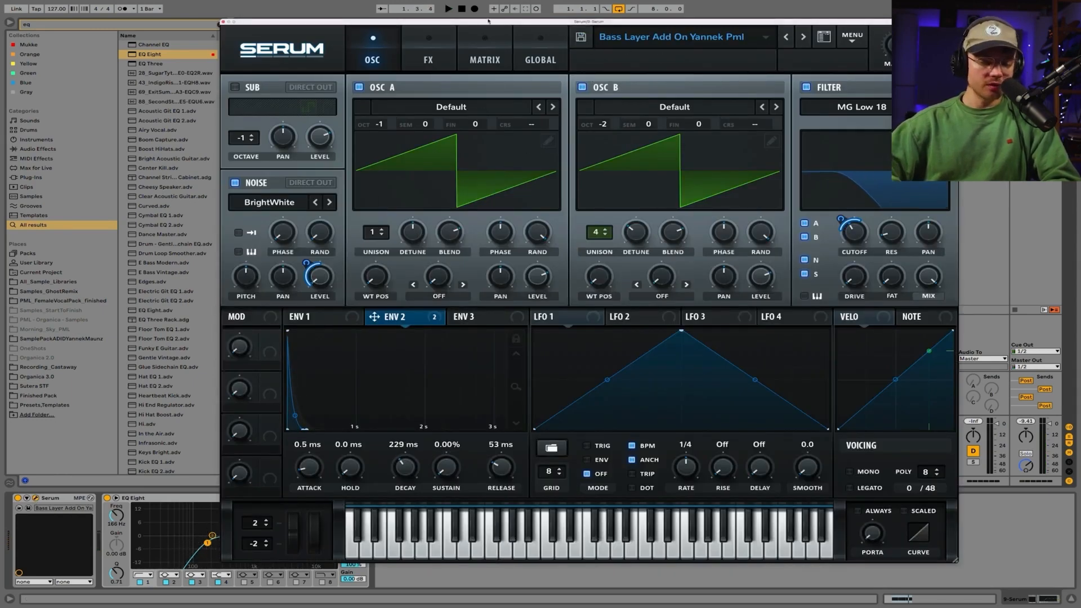
left_click_drag(489, 21, 463, 21)
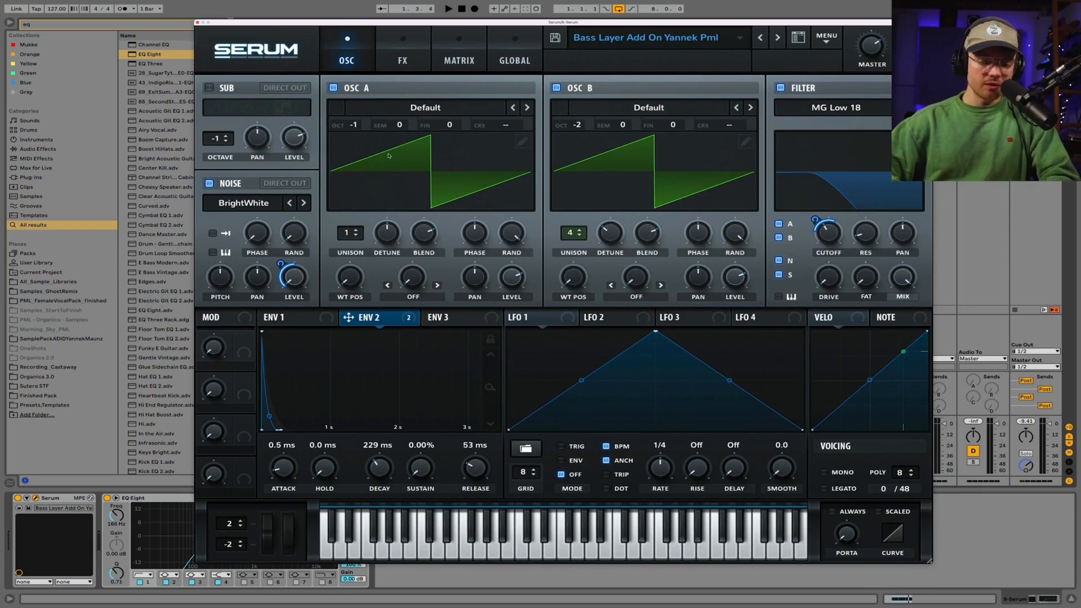
Play the project while setting the filter cutoff to about 278 Hz and fine-tuning the resonance.
key("space")
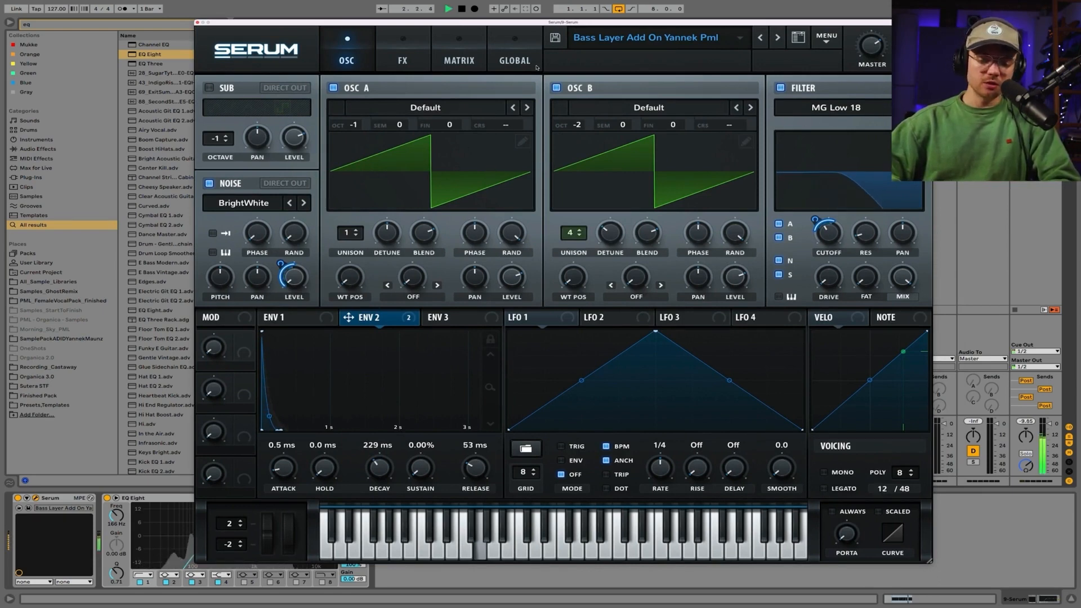
key("space")
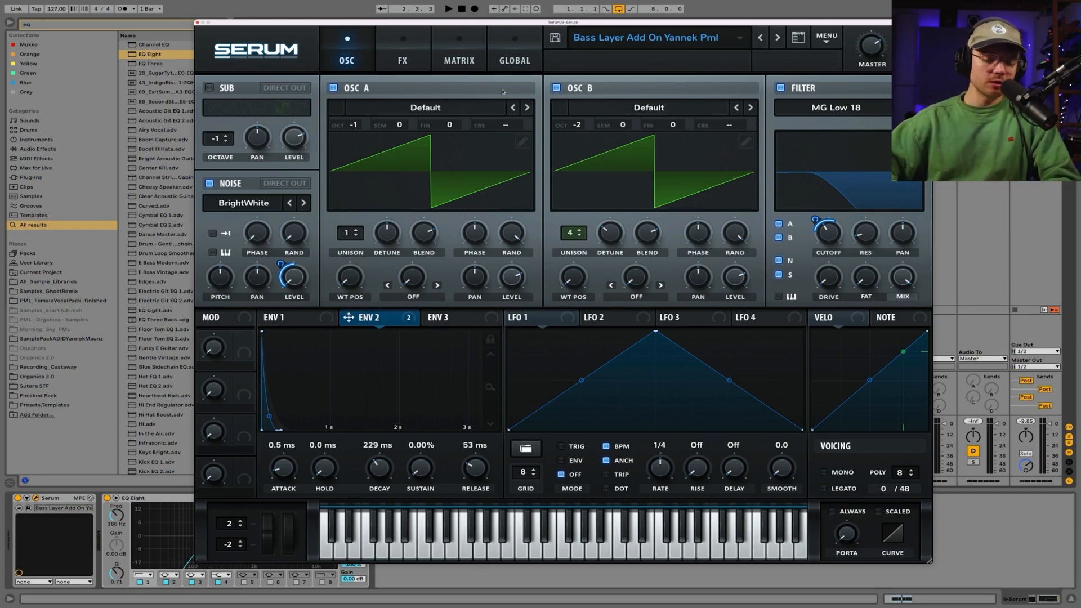
key("space")
mouse_move(832, 233)
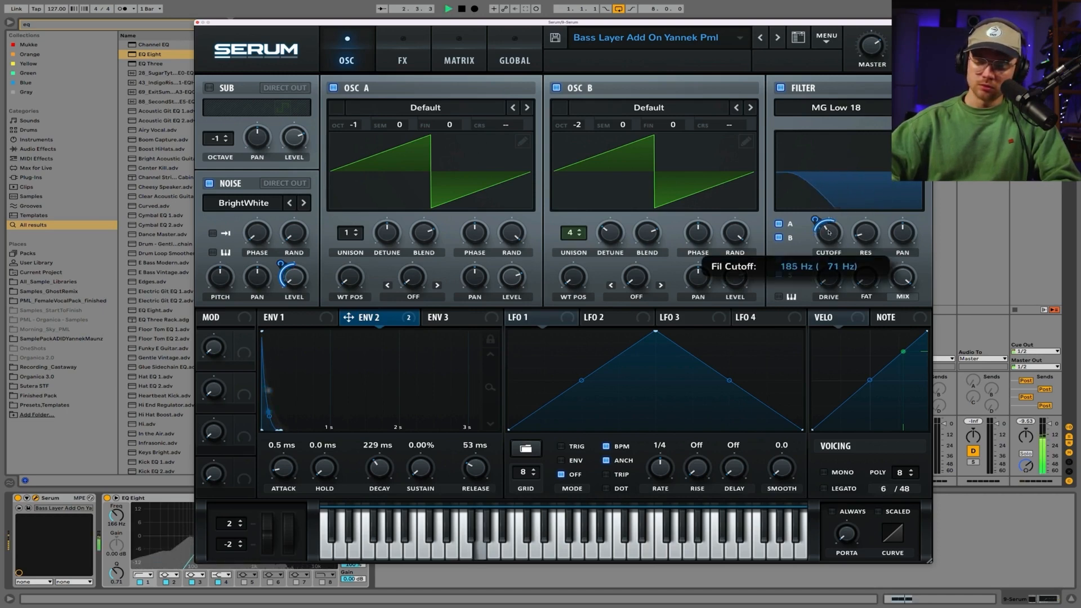
left_click_drag(829, 232, 828, 227)
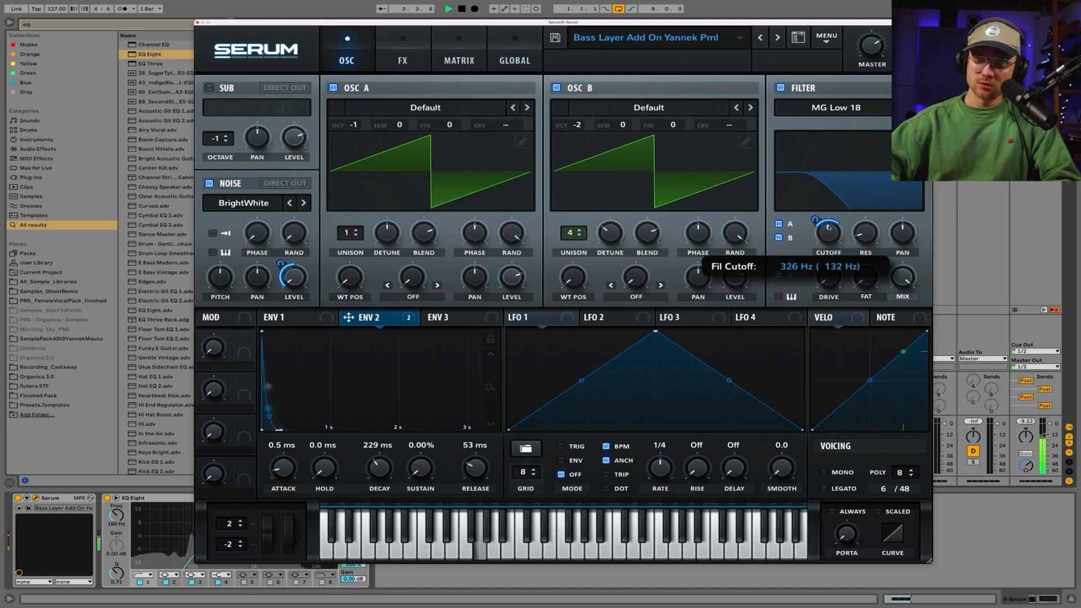
mouse_move(817, 223)
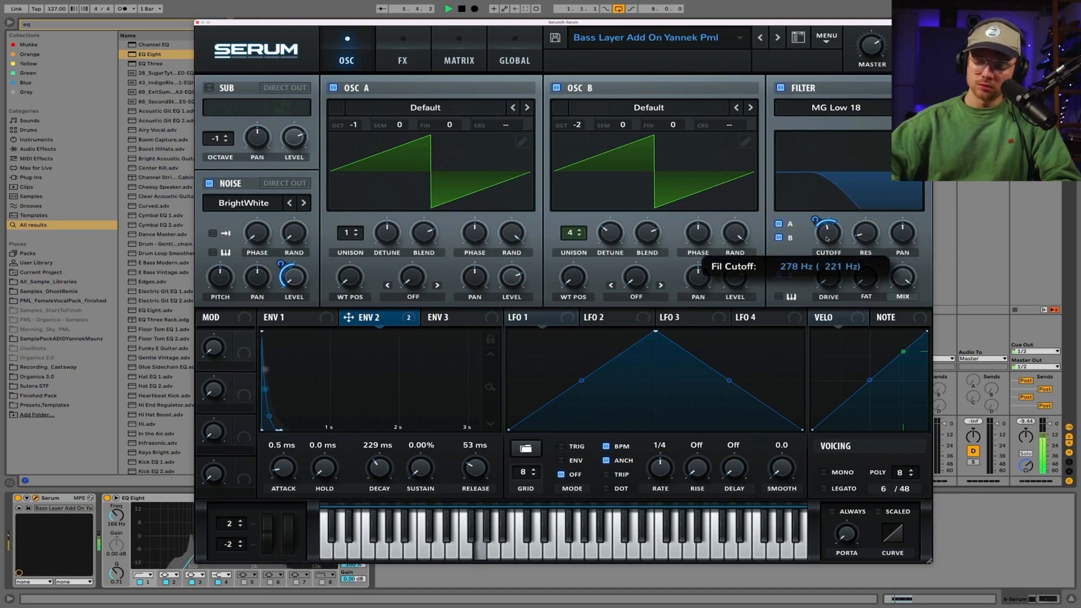
left_click_drag(865, 235, 863, 244)
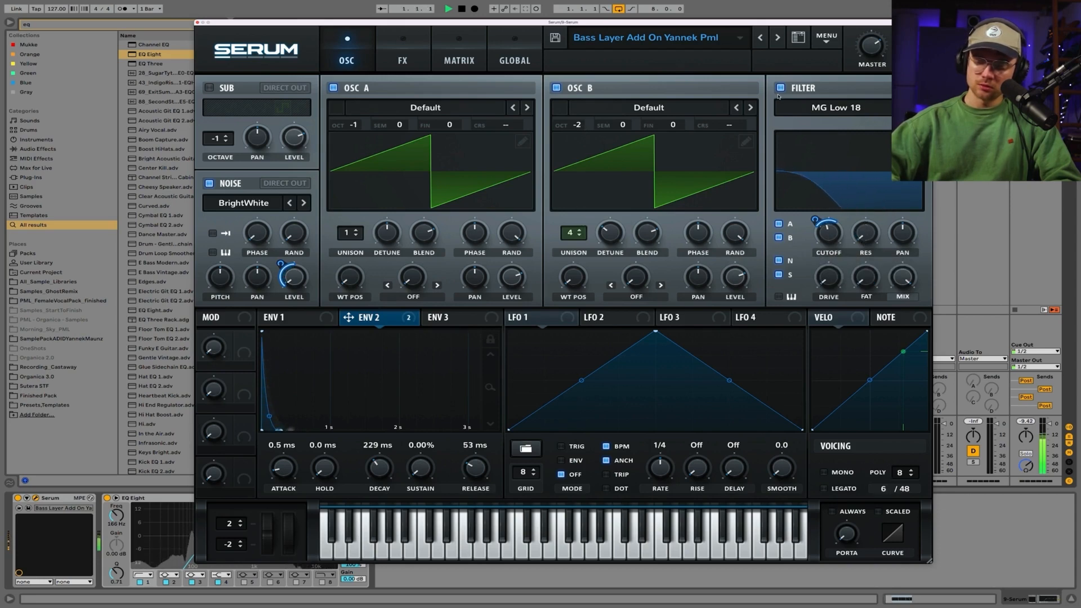
Change oscillator B's wavetable to Basic Mini and raise its unison to 6 voices.
left_click(751, 108)
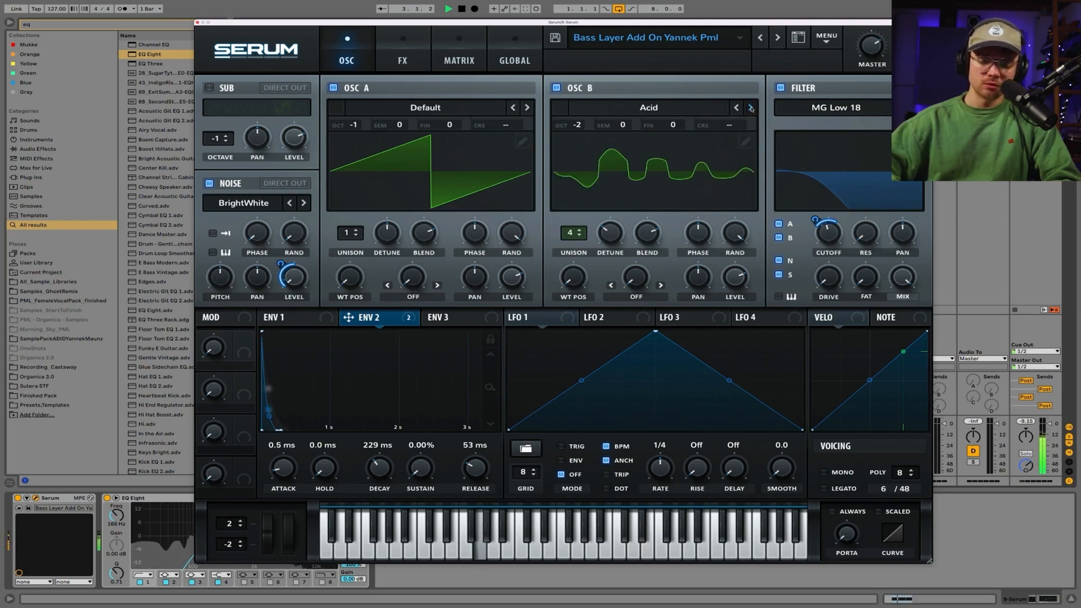
left_click(751, 109)
left_click(751, 108)
left_click(751, 108)
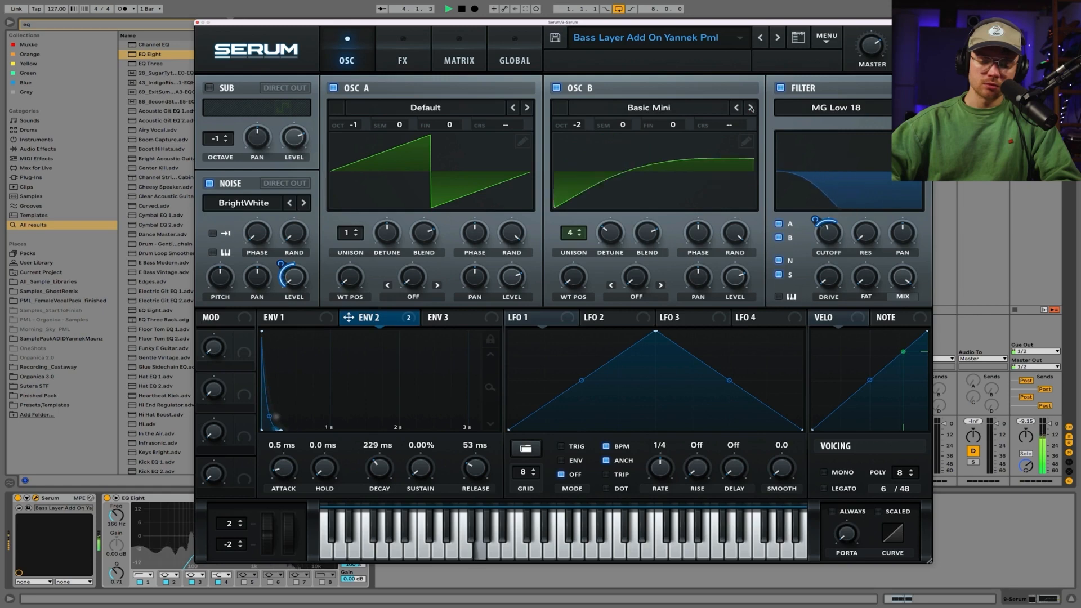
left_click_drag(582, 285, 569, 208)
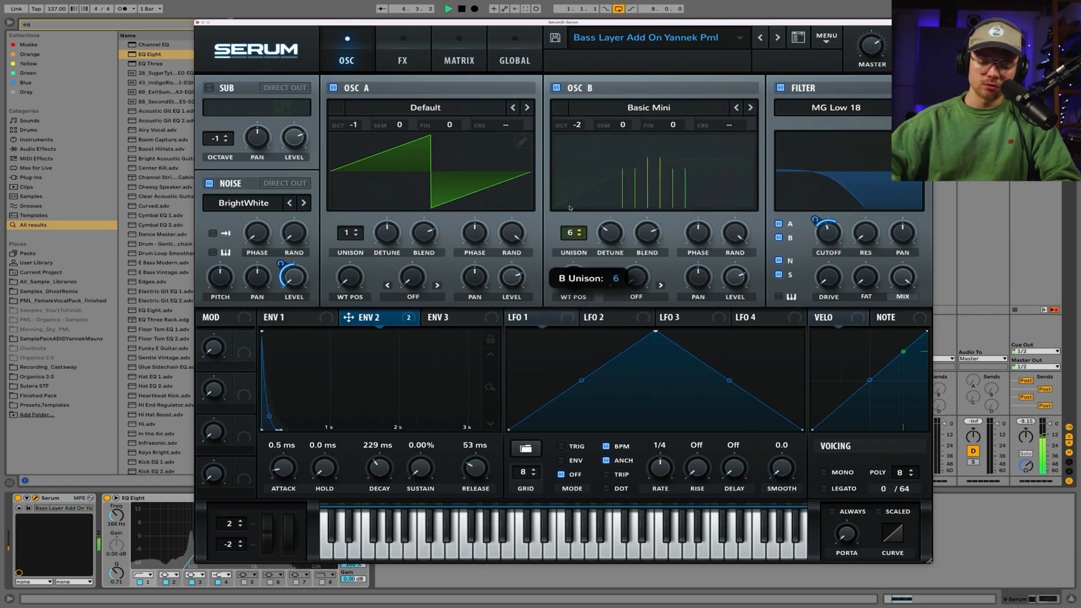
Try further wavetables on oscillator B as far as Basic_McB, and return to Basic Mini.
left_click(750, 108)
left_click(750, 109)
left_click(750, 108)
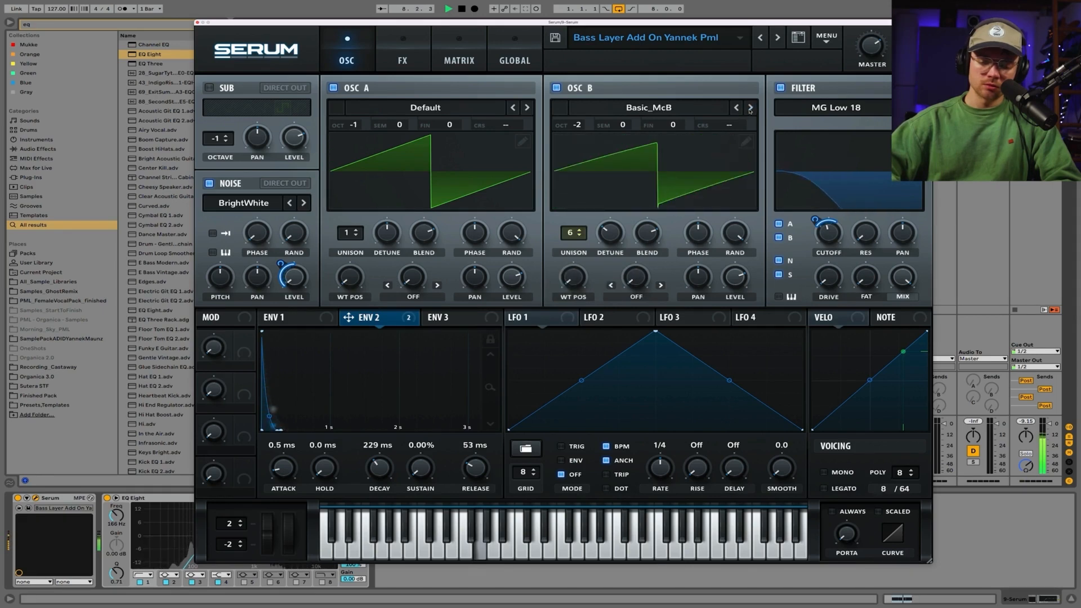
left_click(686, 109)
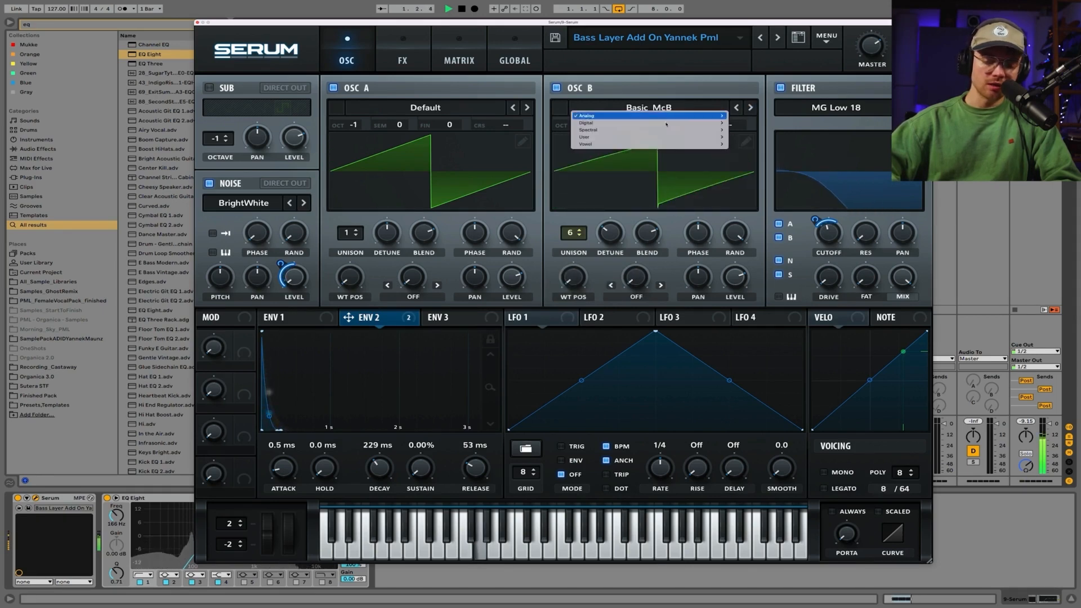
left_click(680, 92)
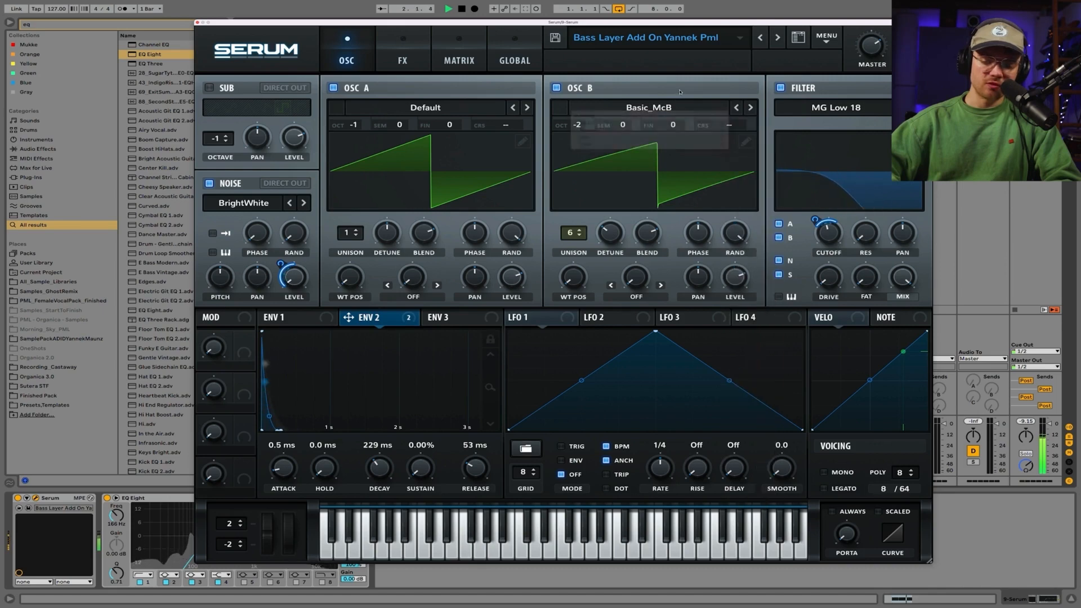
left_click(738, 108)
left_click(738, 108)
left_click(738, 109)
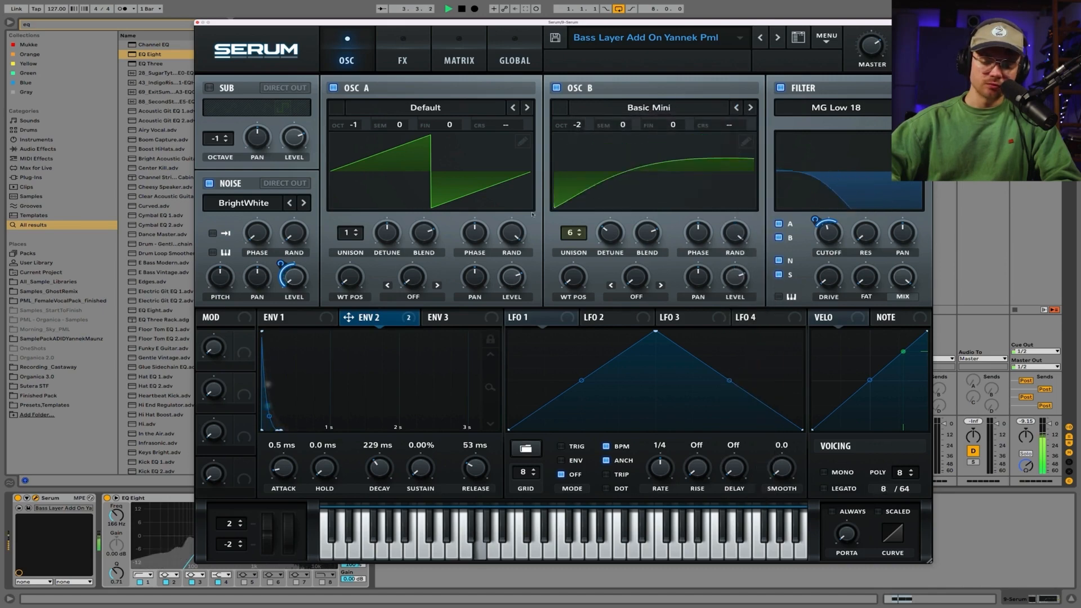
Set oscillator B's unison to 5 voices and the filter type to MG Low 24.
left_click_drag(565, 240, 565, 249)
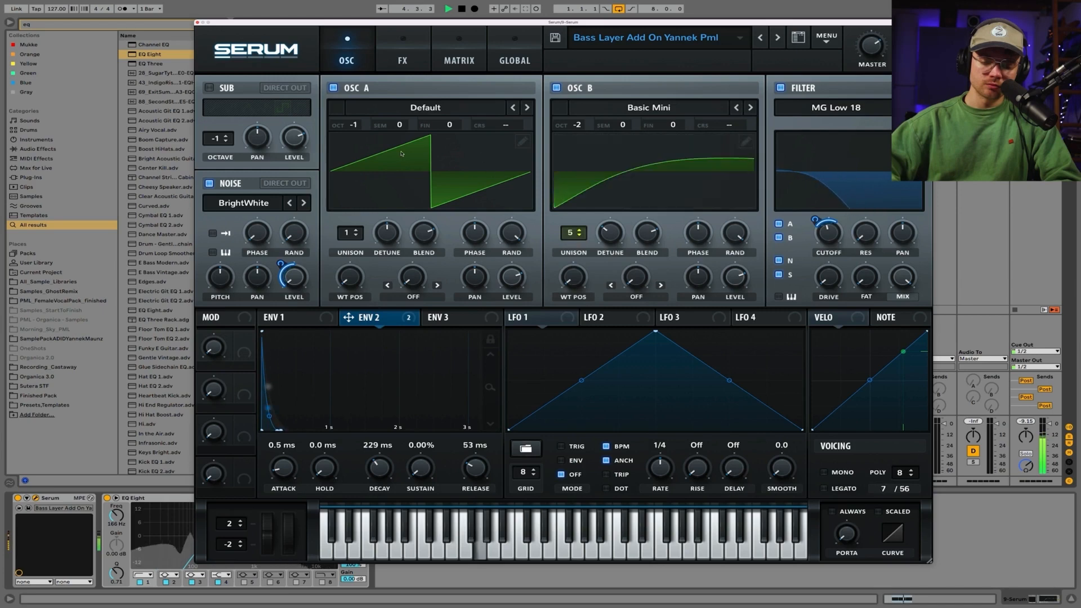
mouse_move(353, 125)
left_mouse_down()
mouse_move(357, 159)
mouse_move(361, 129)
left_mouse_up()
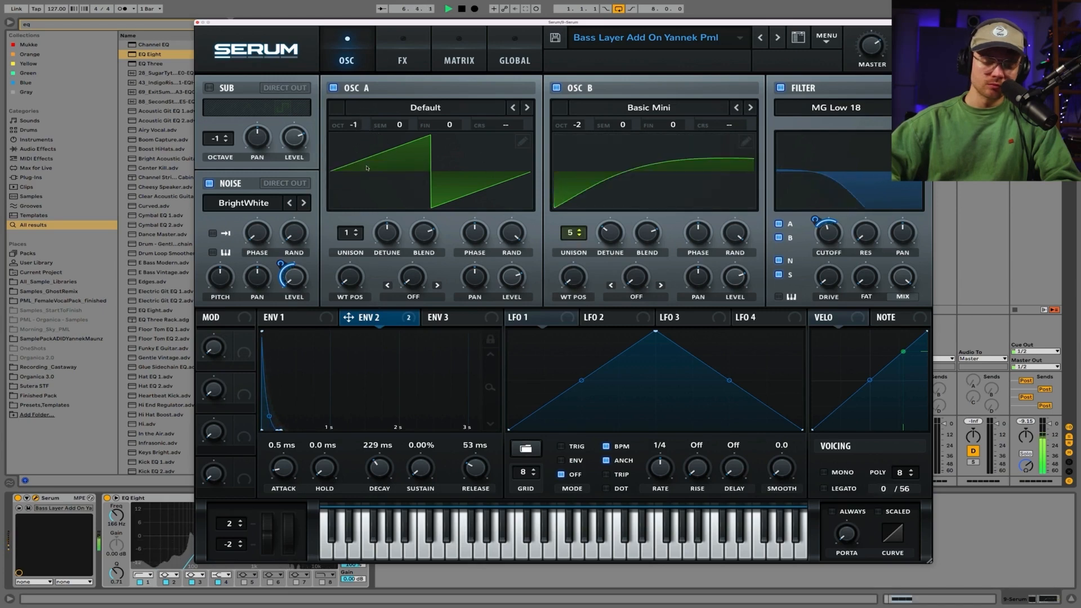
left_click(917, 108)
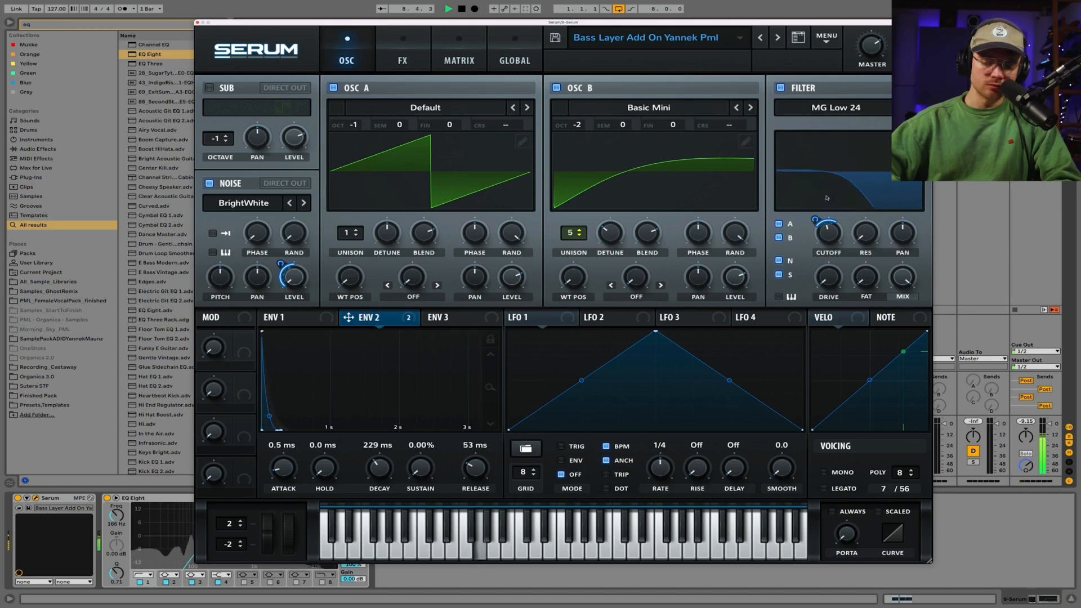
Enable the reverb effect with a smaller size, a decay of about 1.6 s and a 16% mix.
left_click(403, 60)
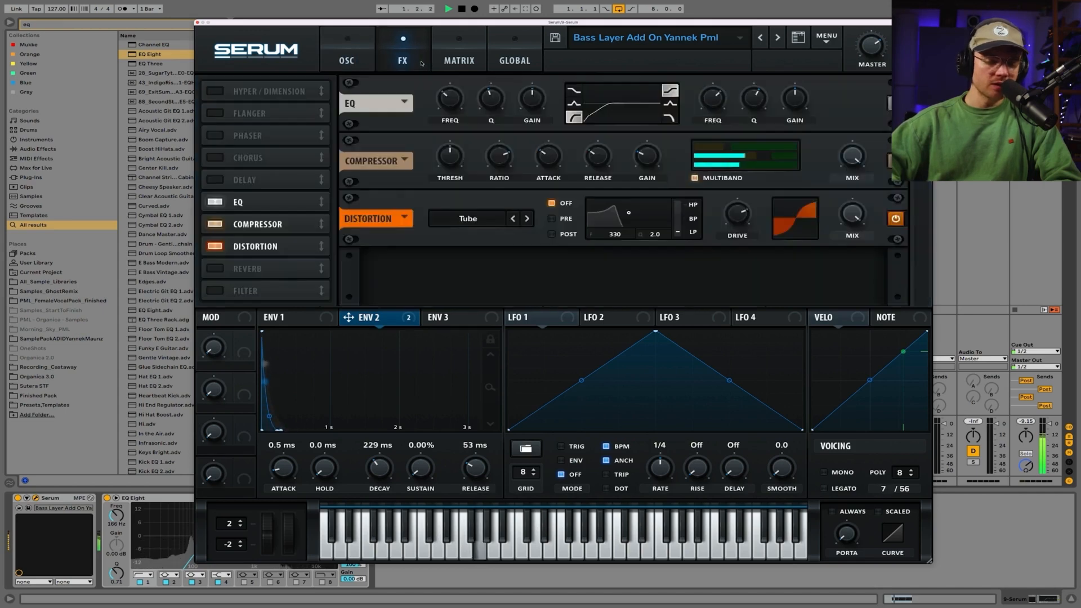
left_click(215, 269)
left_click_drag(604, 251, 603, 248)
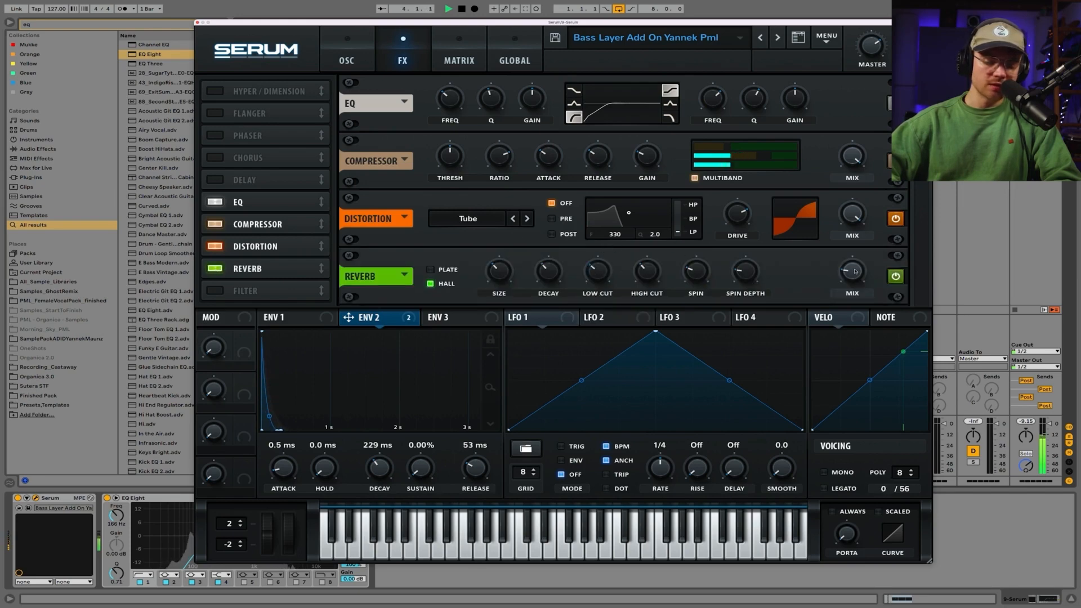
left_click_drag(856, 272, 855, 266)
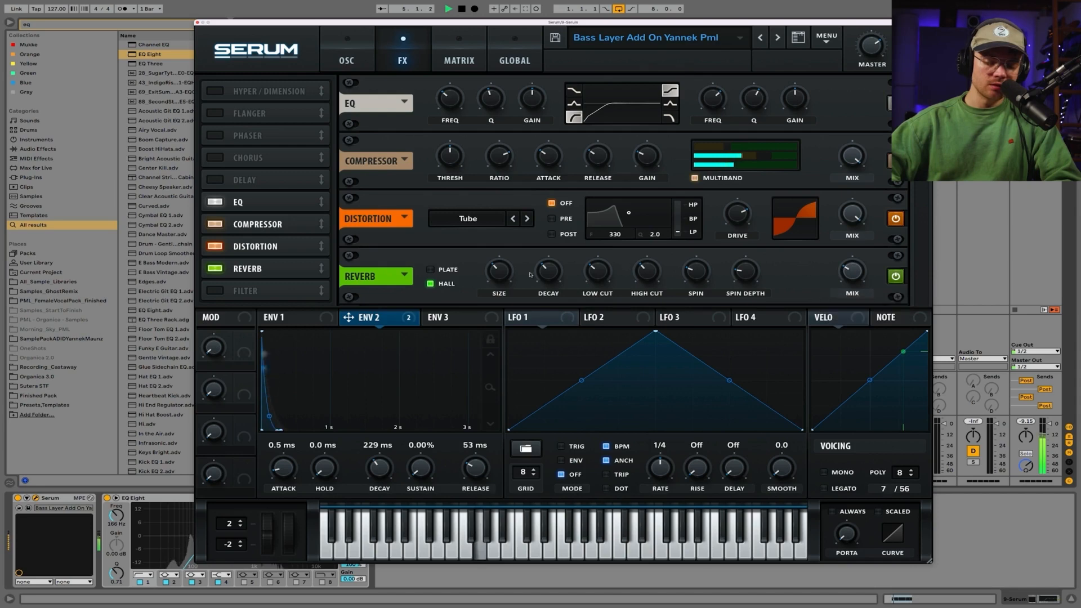
left_click_drag(552, 270, 553, 290)
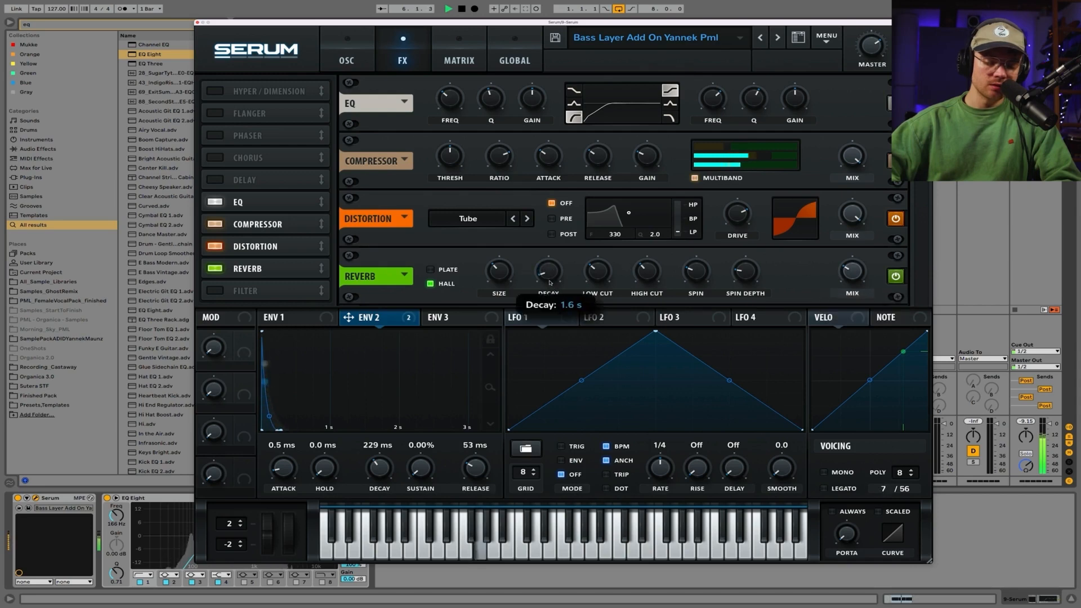
mouse_move(503, 278)
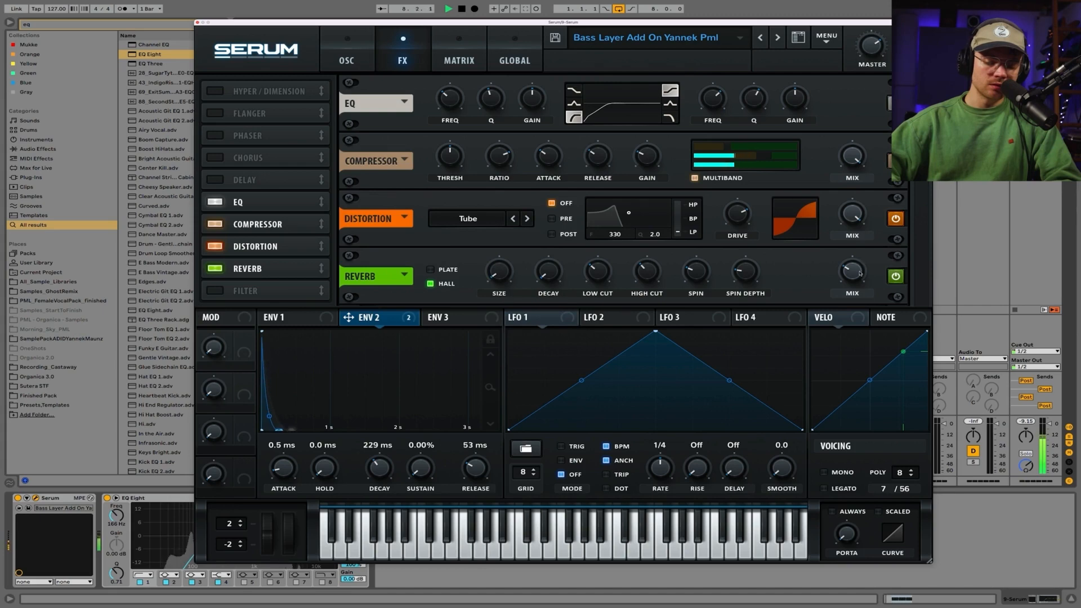
left_click_drag(860, 274, 860, 280)
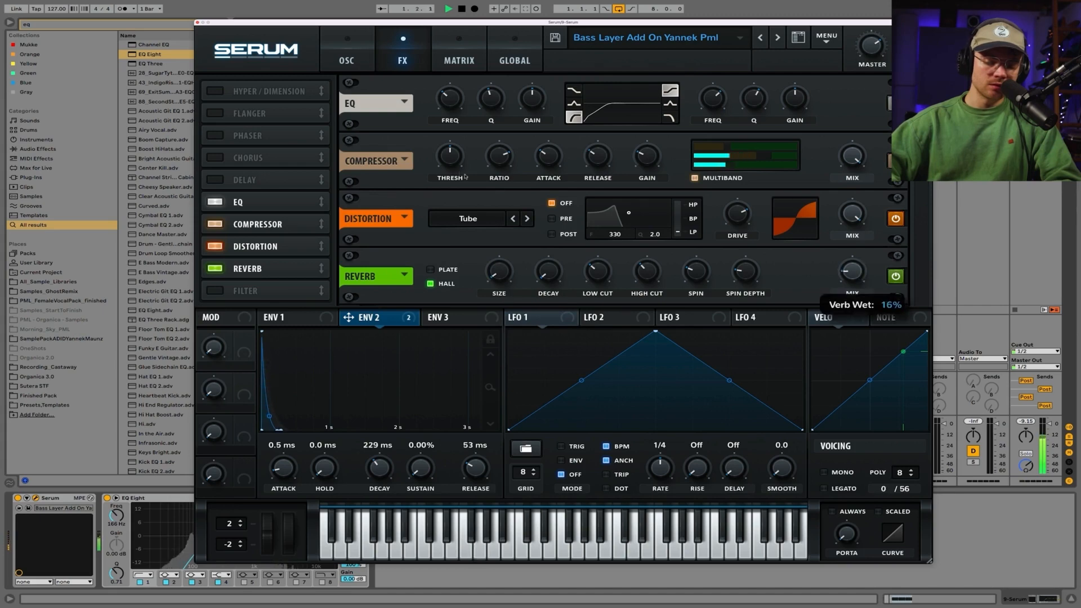
Adjust the multiband compressor's upper band, set the EQ's high-band gain to -20.2 dB and retune that band's frequency.
left_click_drag(719, 150, 706, 149)
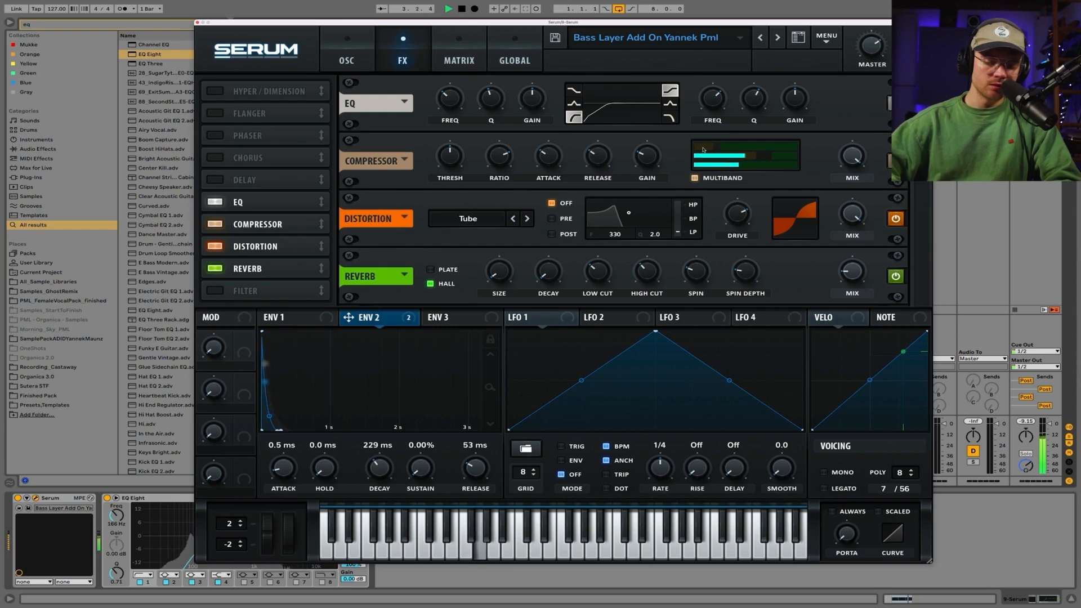
left_click_drag(703, 150, 781, 151)
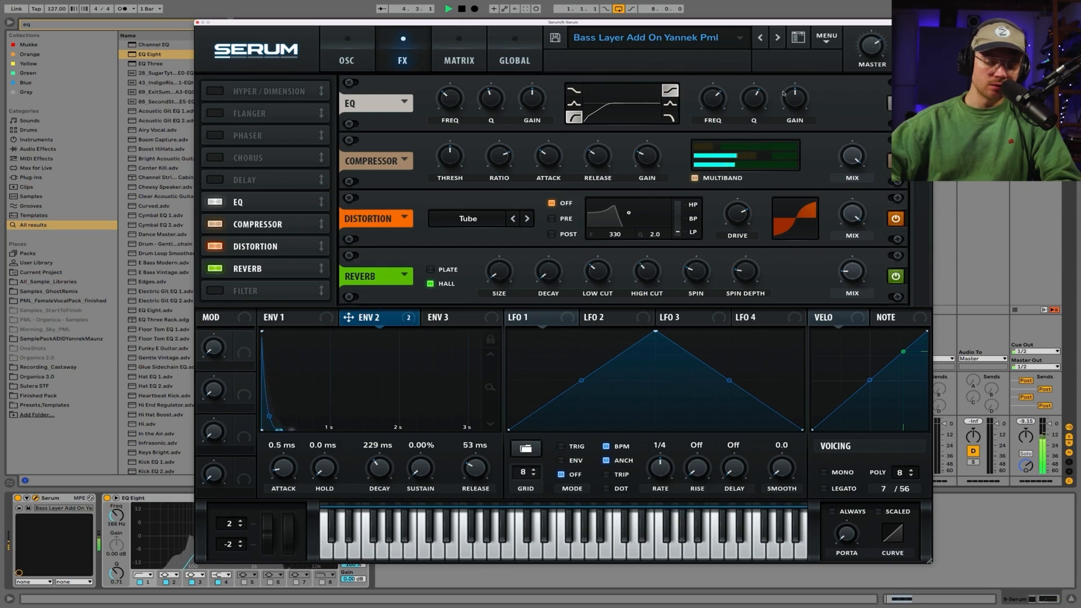
left_click_drag(794, 99, 787, 127)
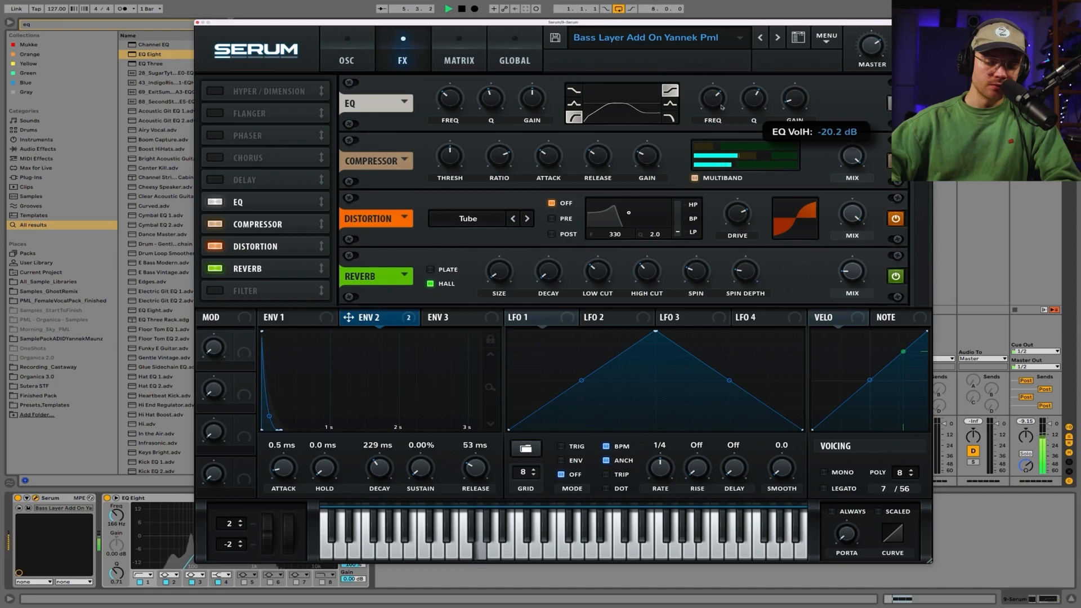
left_click_drag(715, 121, 707, 89)
key("space")
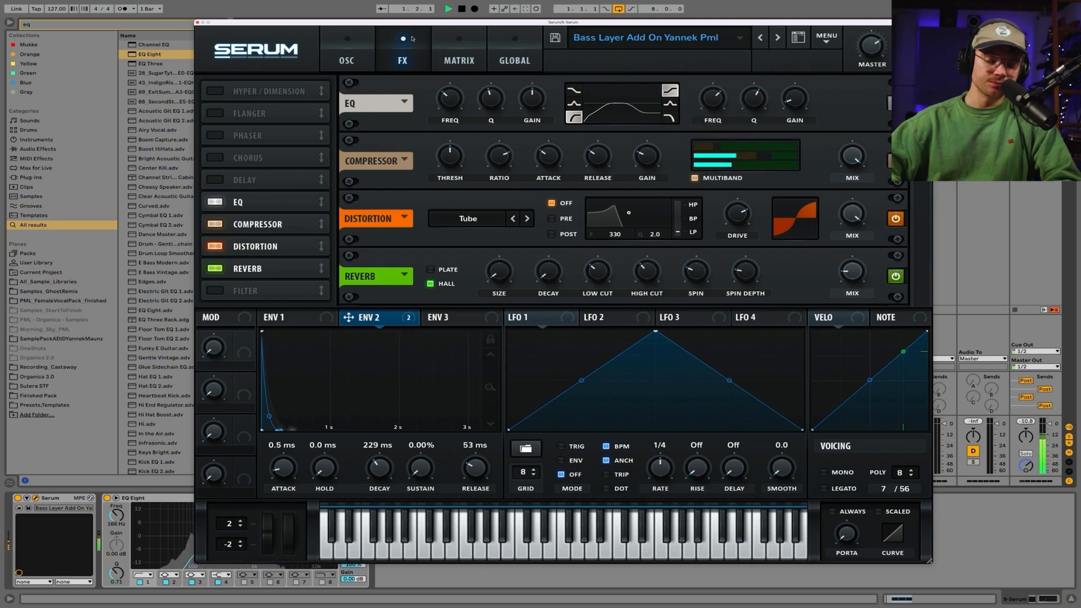
Retune the cutoff of the MG Low 24 filter on the bass layer's oscillator page.
left_click(347, 59)
mouse_move(830, 237)
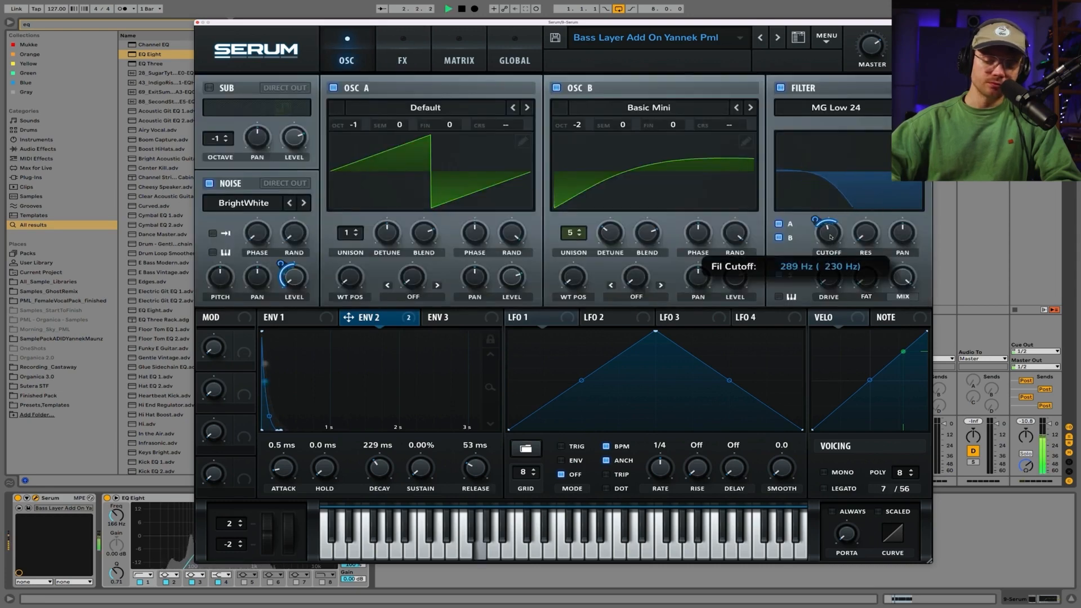
left_click_drag(831, 237, 828, 235)
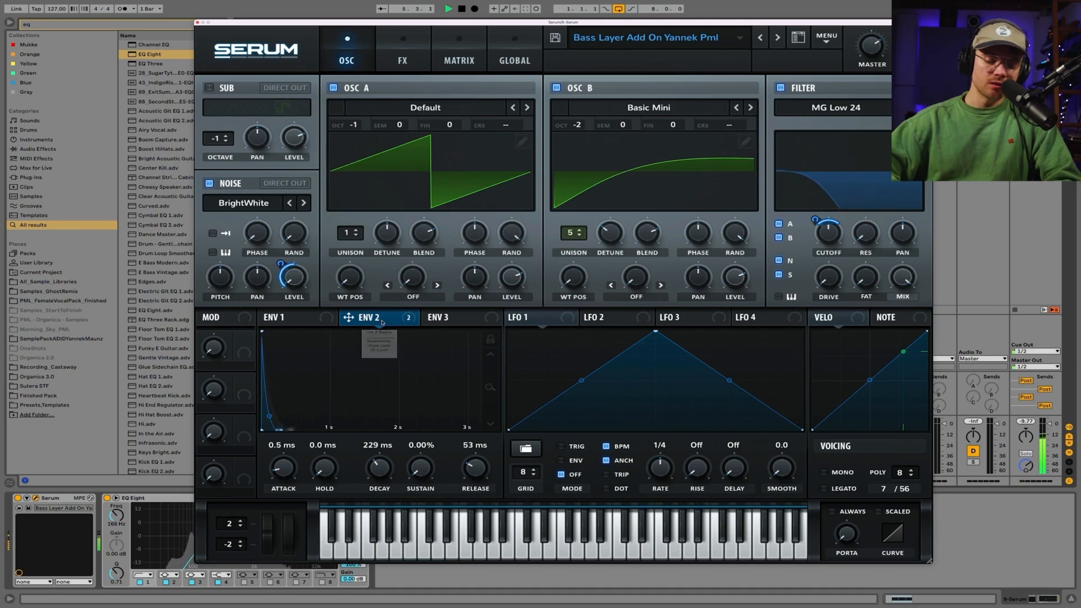
Set envelope 2's decay to 200 ms and release to about 132 ms during playback, and stop playback with envelope 1 open.
left_click_drag(376, 456, 388, 459)
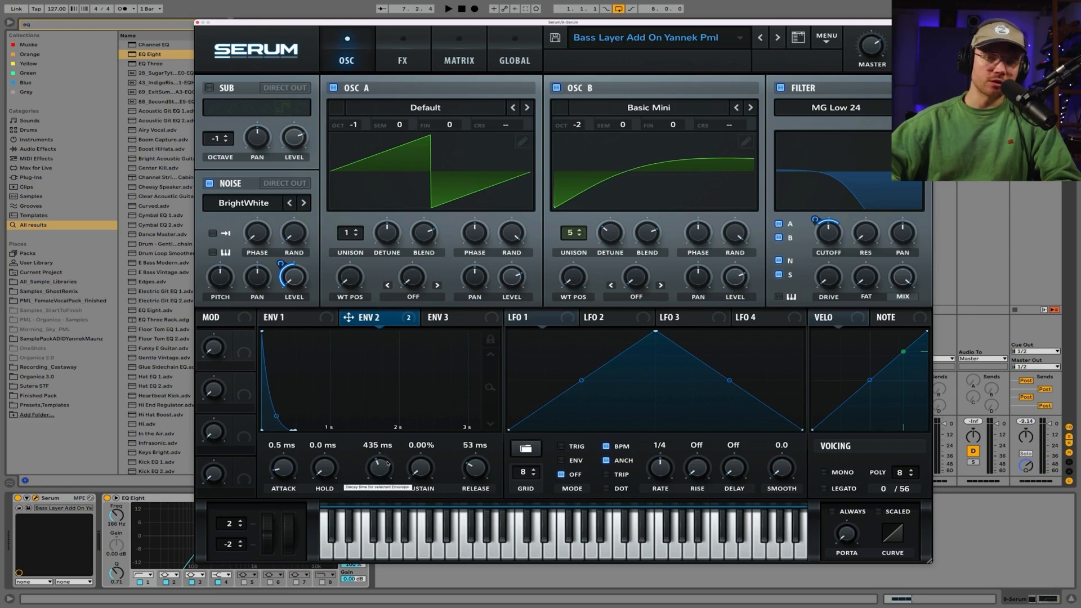
key("space")
left_click_drag(386, 465, 384, 473)
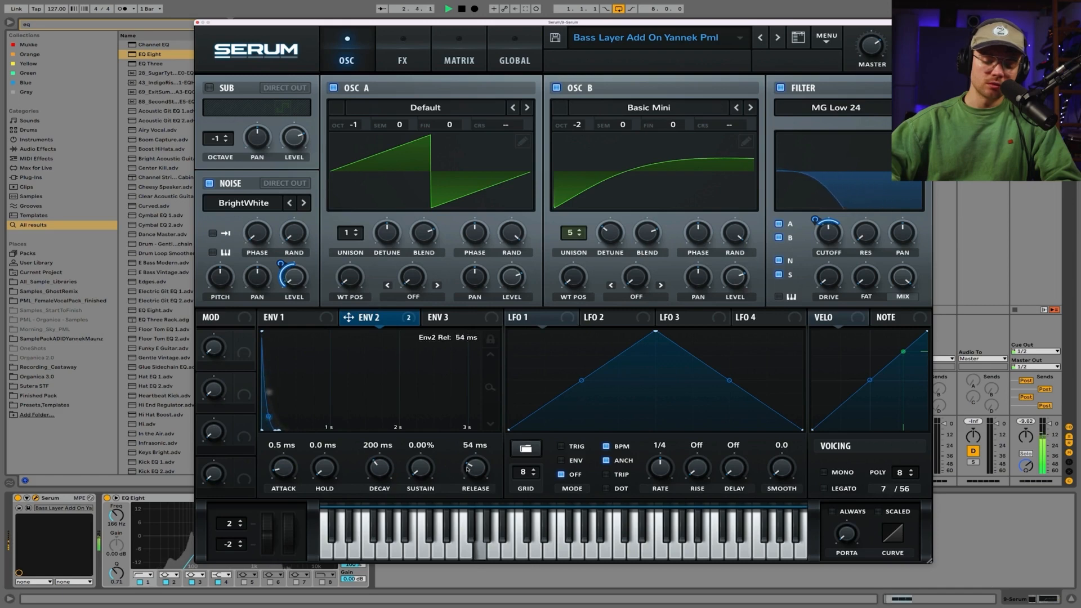
left_click_drag(467, 468, 467, 462)
left_click(280, 319)
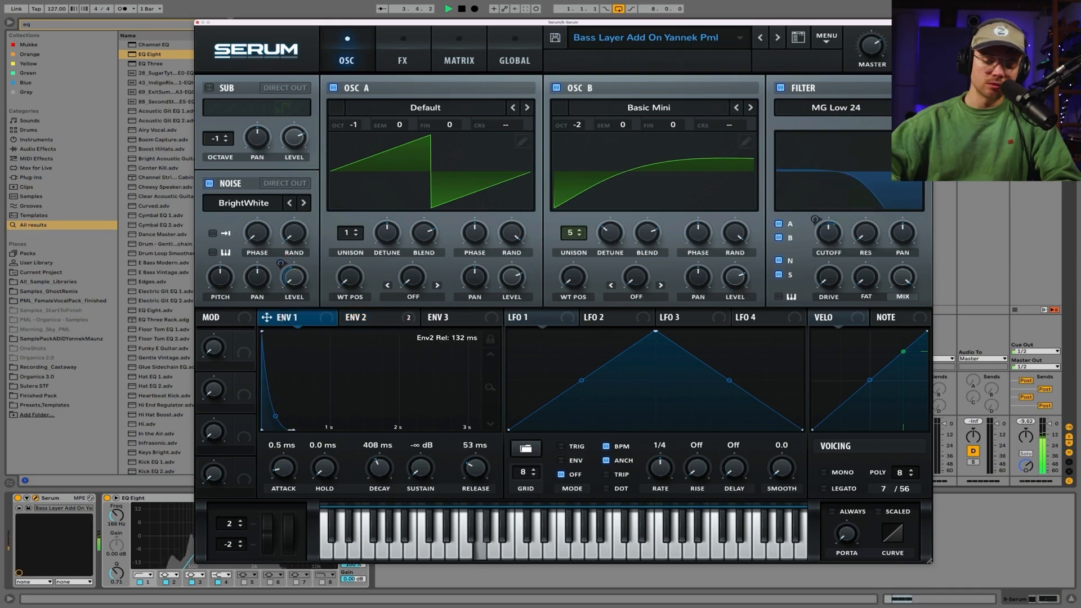
key("space")
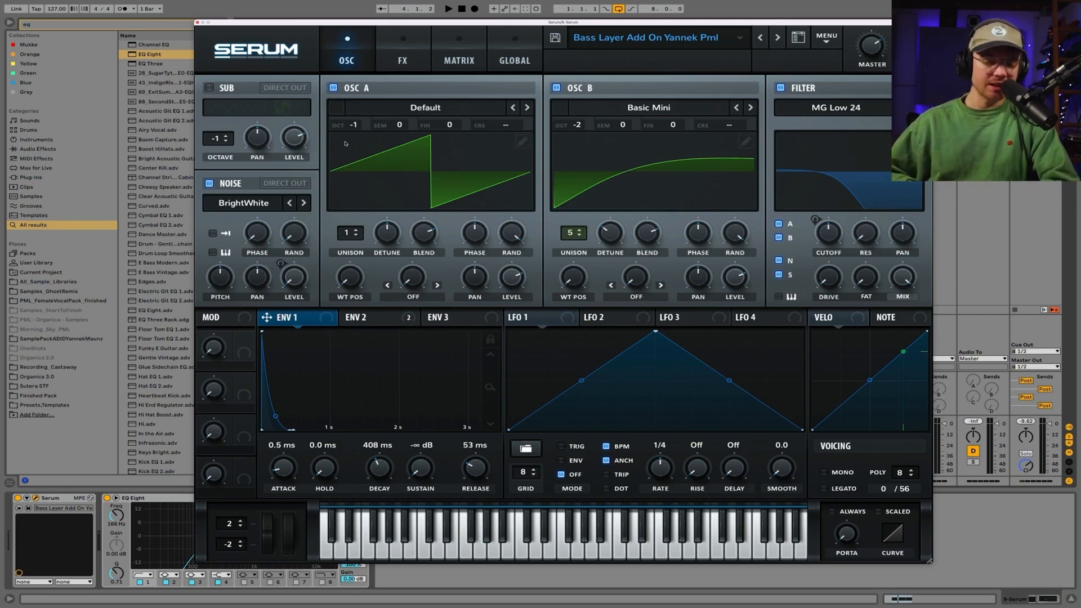
Close the bass layer's synth window, and enlarge and reposition the window of the new Serum instance on track 10.
left_click(198, 23)
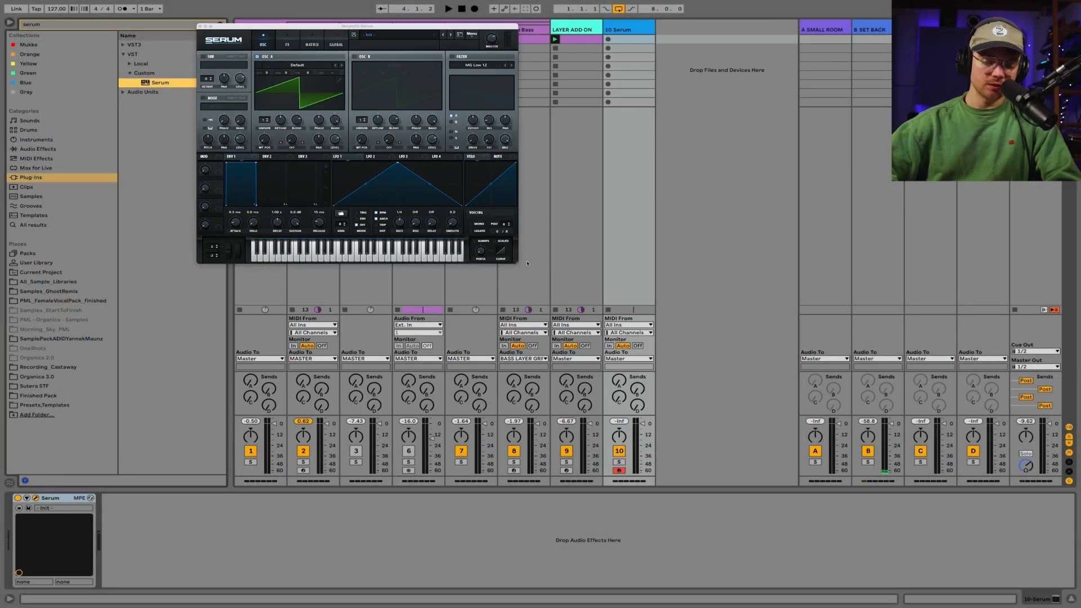
left_click_drag(528, 263, 766, 444)
left_click_drag(566, 32, 545, 37)
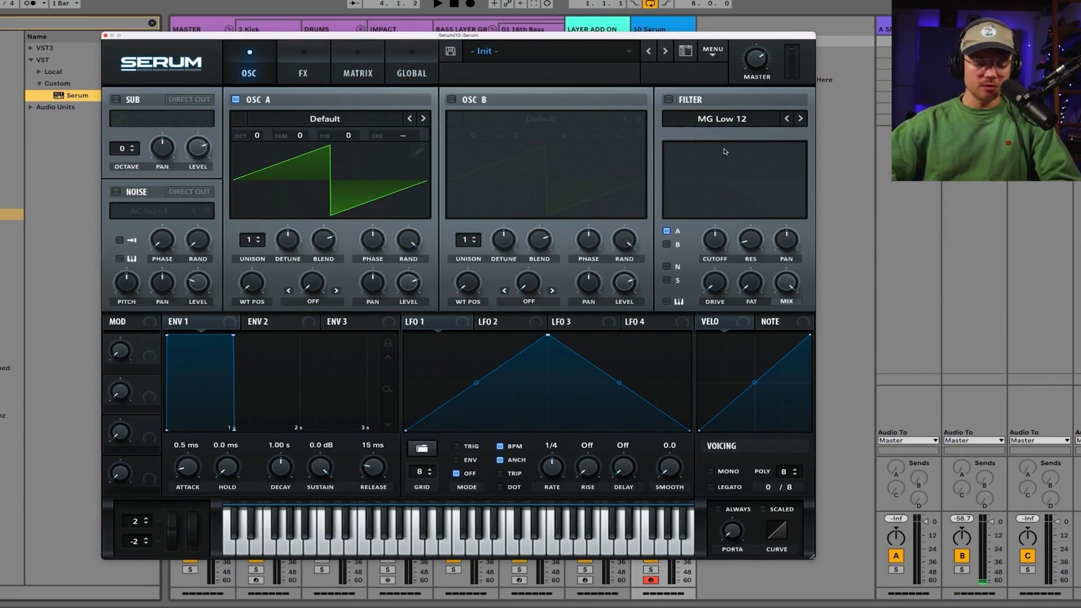
Shape envelope 1 with minimum sustain, a 520 ms decay and a 658 ms release, and copy it to envelope 2.
left_click_drag(317, 477, 379, 452)
left_click_drag(281, 465, 283, 474)
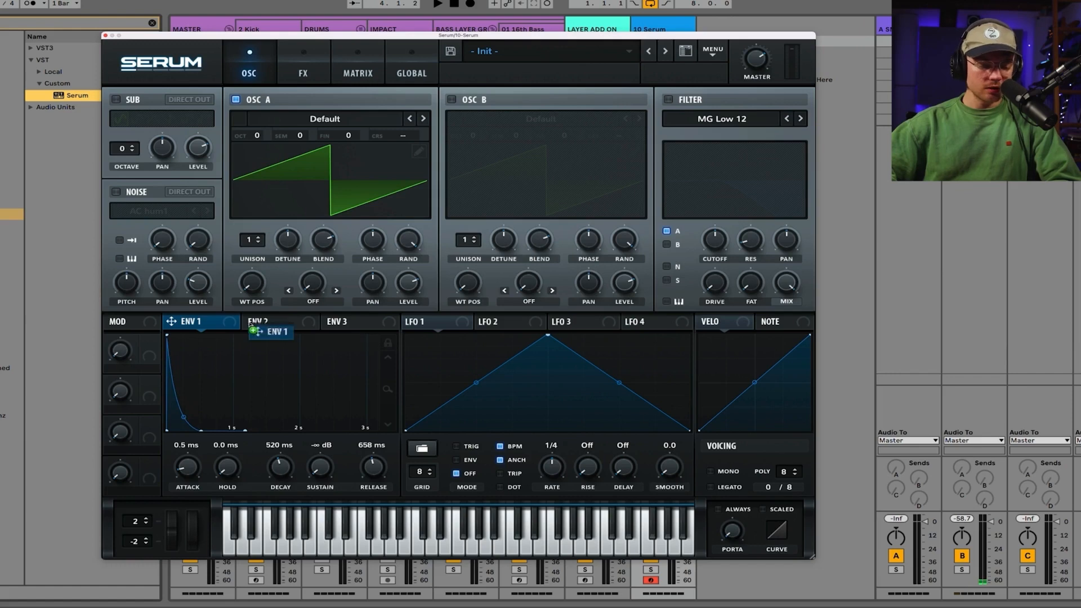
left_click_drag(265, 324, 675, 99)
Enable the MG Low 12 filter and assign envelope 2 to modulate its cutoff.
left_click(668, 101)
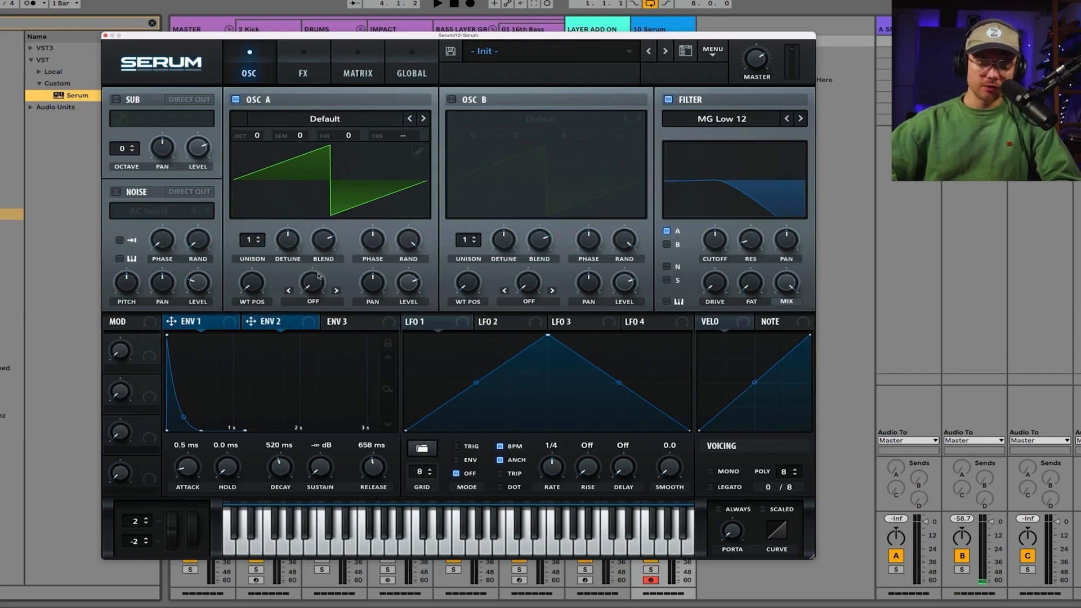
left_click(261, 318)
left_click_drag(253, 326, 718, 245)
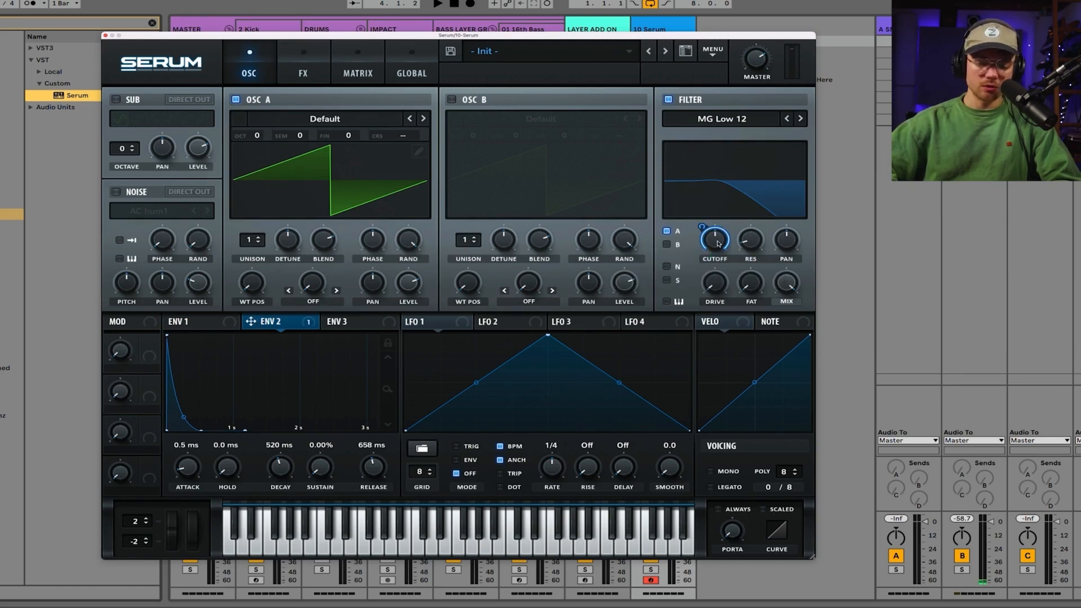
Check envelope 2's cutoff routing in the modulation matrix and lower the filter's base cutoff.
left_click(359, 78)
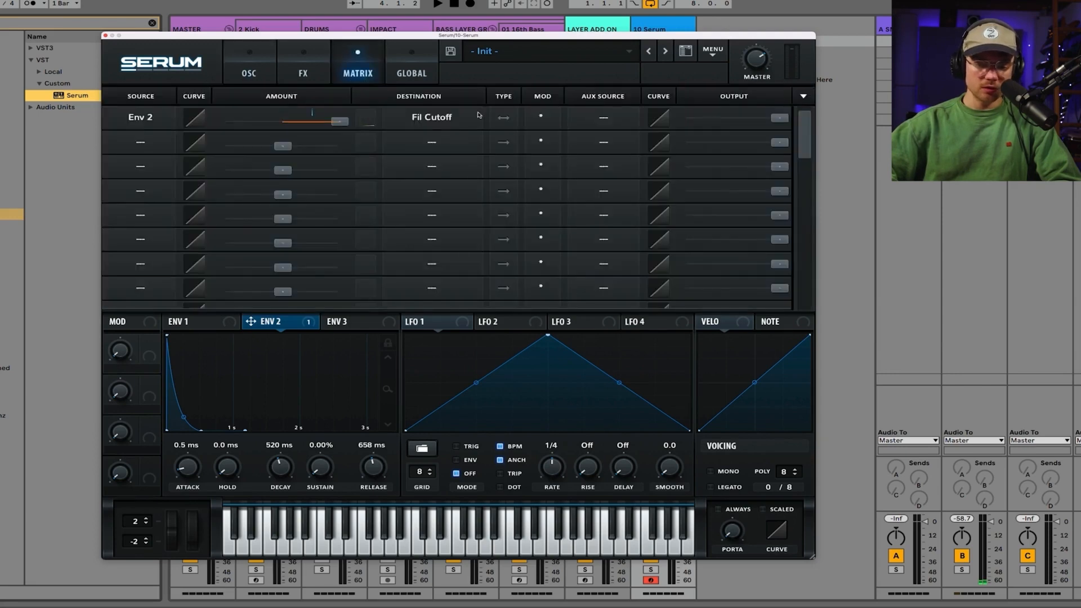
left_click(248, 79)
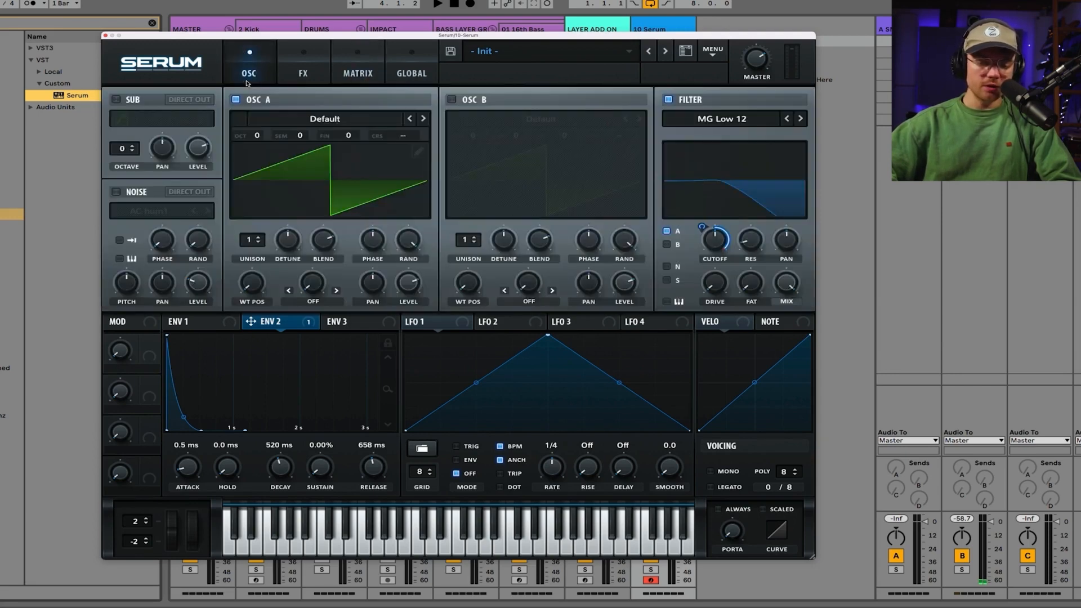
left_click_drag(722, 239, 721, 265)
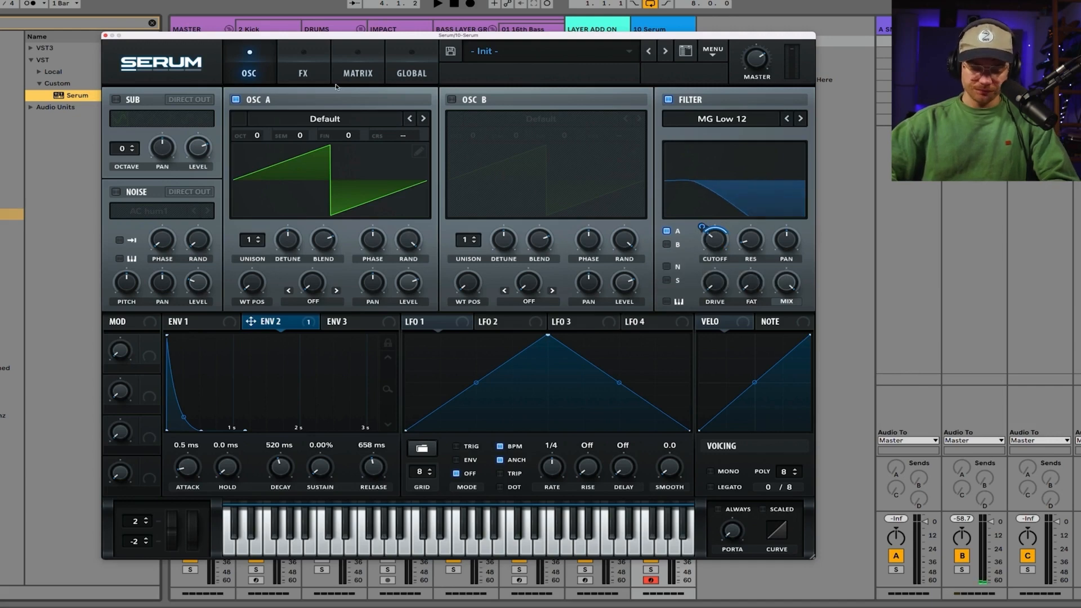
Lengthen envelope 1 to a 737 ms decay and a 925 ms release.
left_click(195, 321)
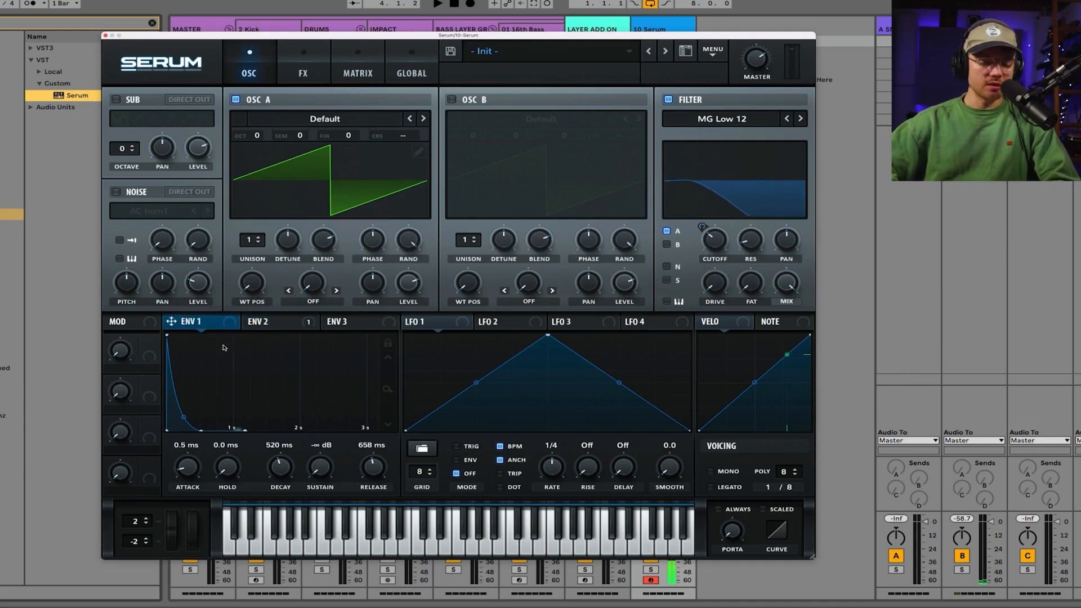
scroll(283, 460, "up", 3)
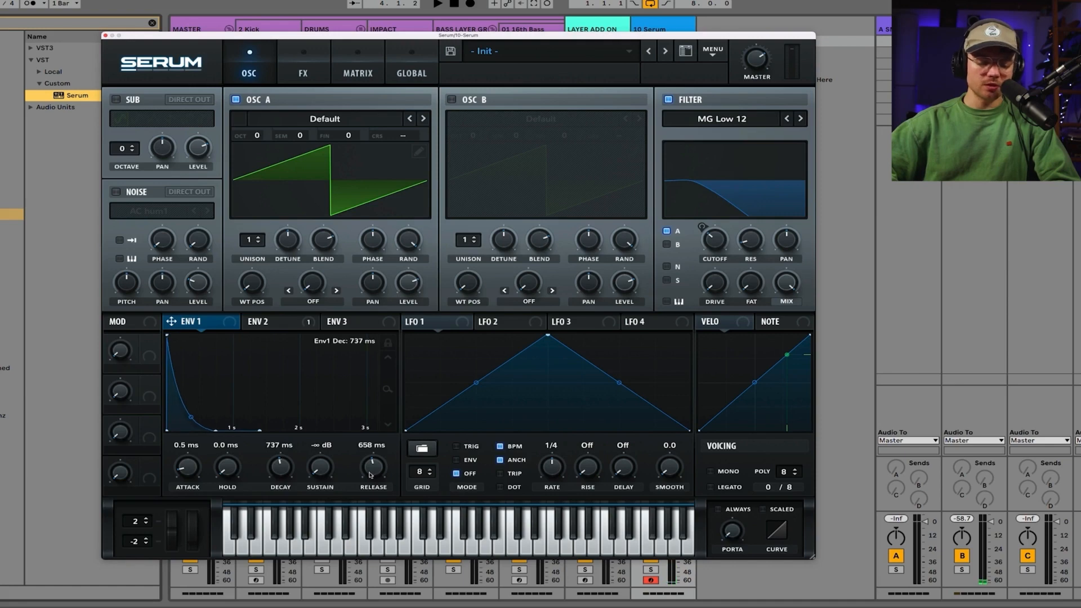
scroll(370, 475, "up", 3)
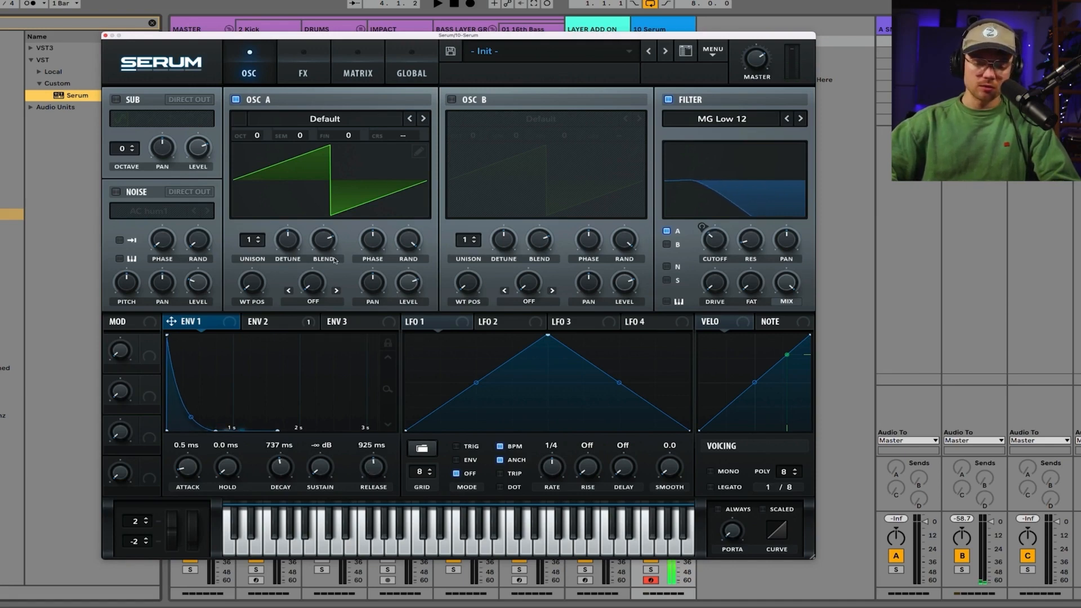
Enable the reverb and delay effects for the new sound.
left_click(319, 75)
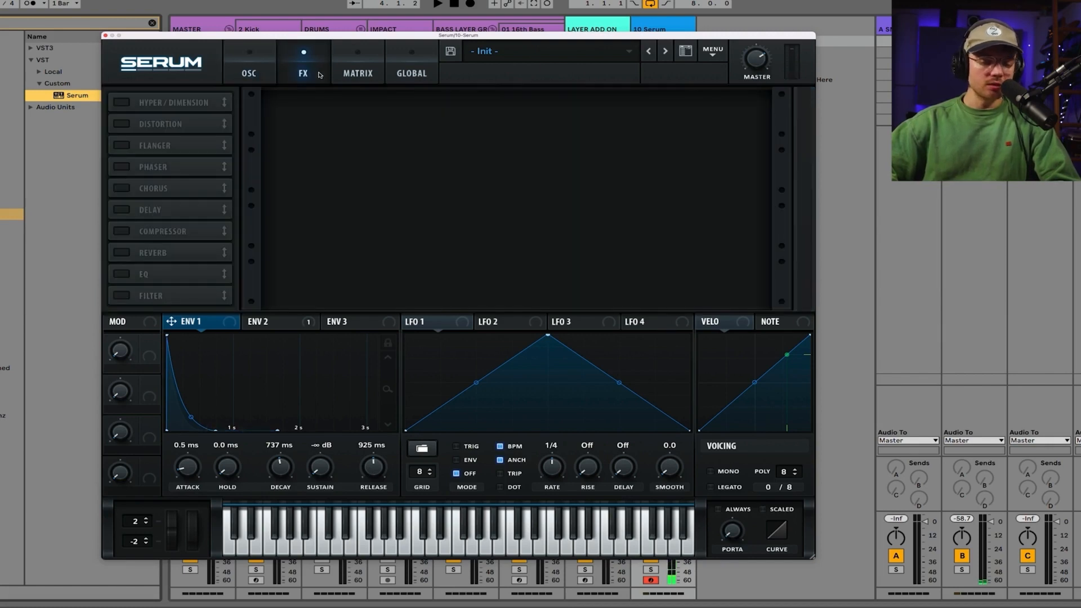
left_click(255, 73)
left_click(299, 77)
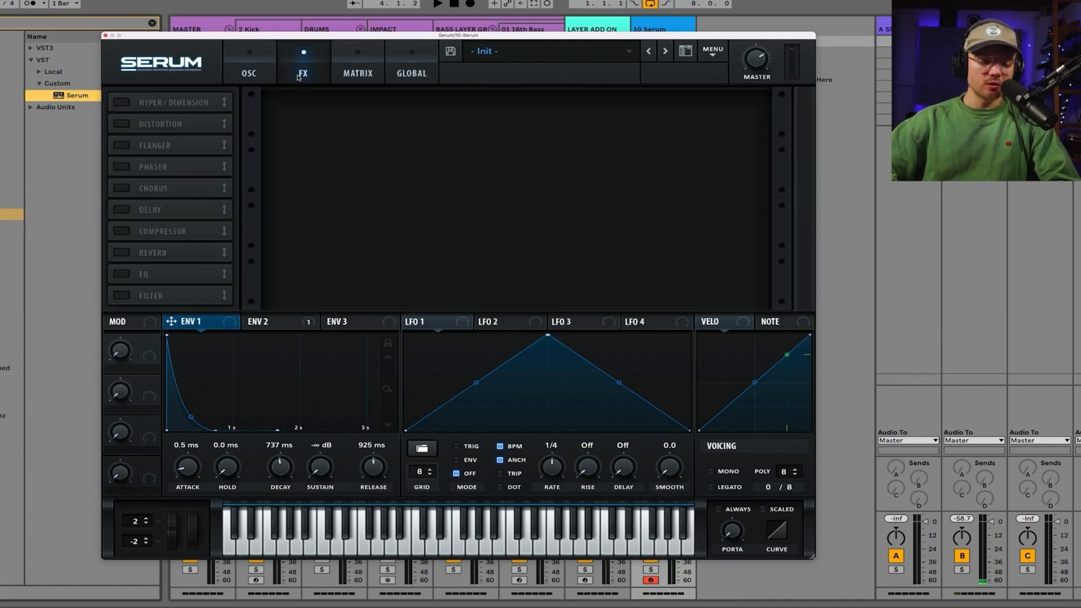
left_click(121, 253)
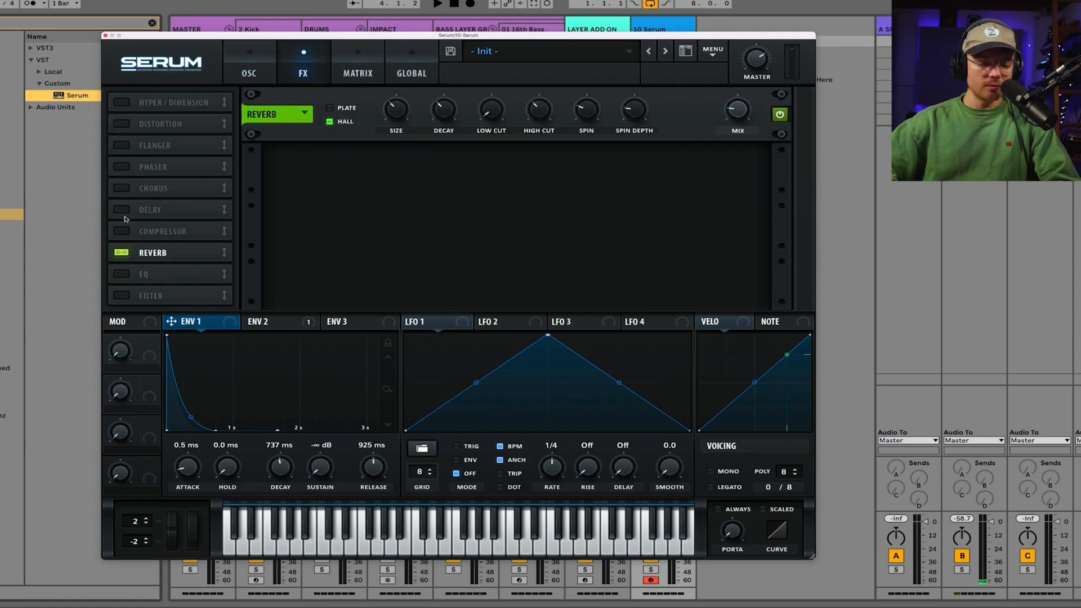
left_click(122, 210)
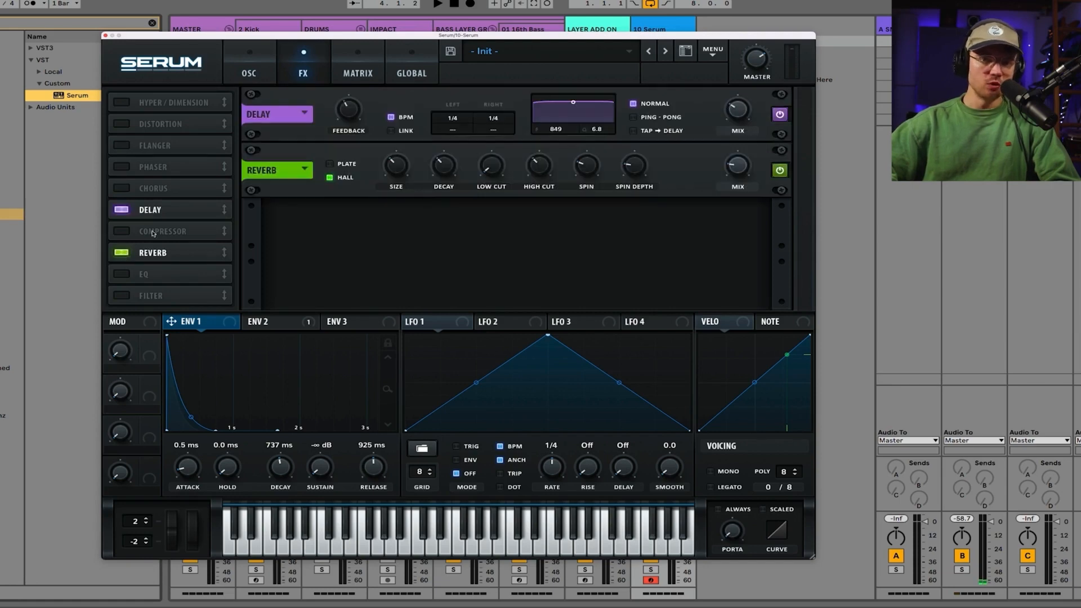
Place an enabled multiband compressor ahead of the delay, and adjust its upper band and gain.
left_click_drag(153, 235, 153, 210)
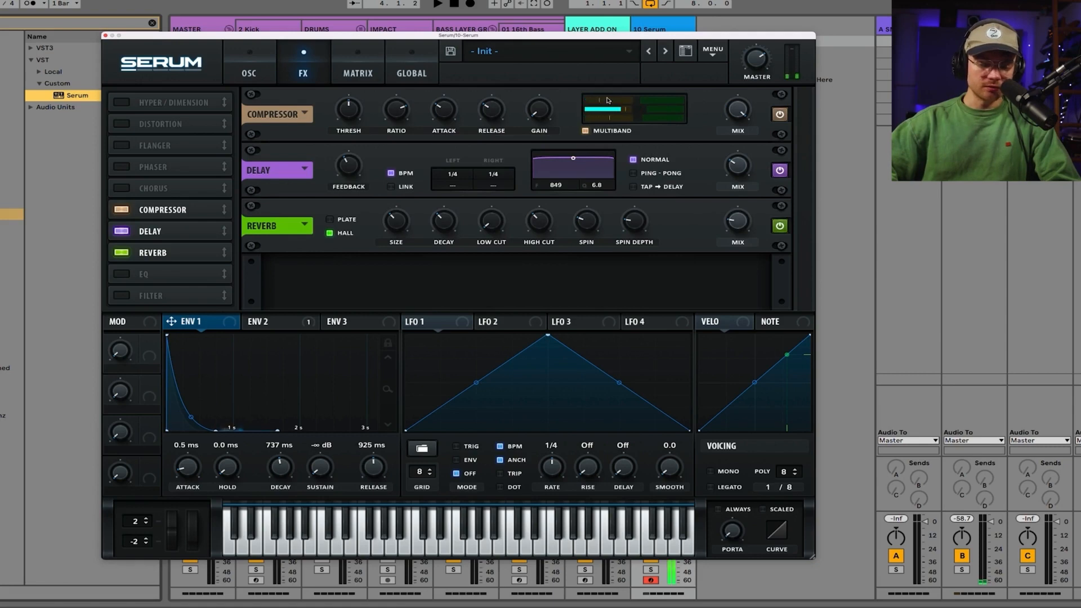
left_click_drag(628, 102, 597, 102)
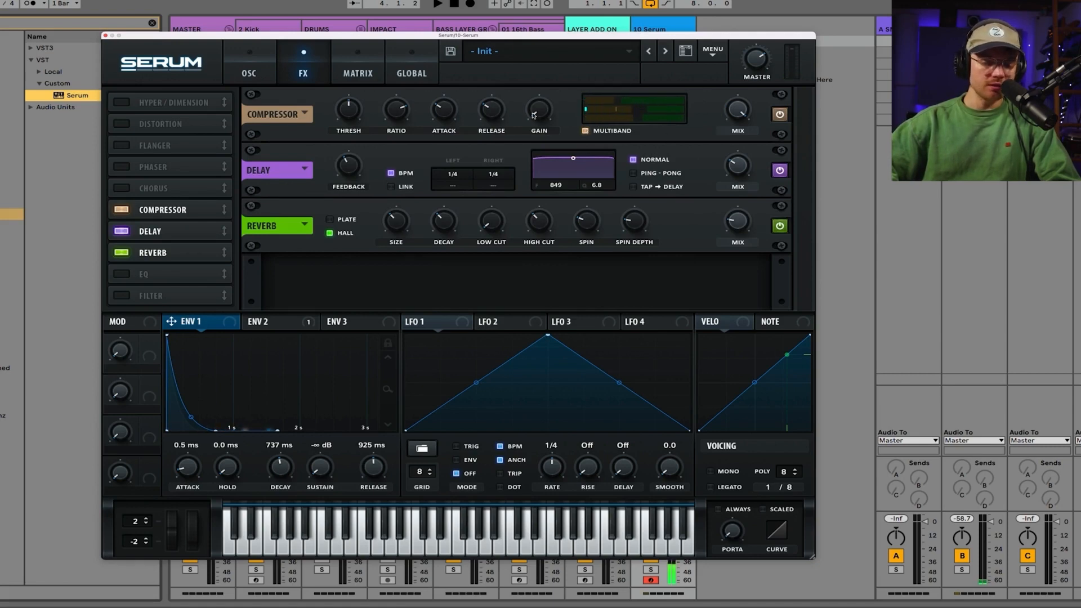
left_click_drag(534, 115, 534, 104)
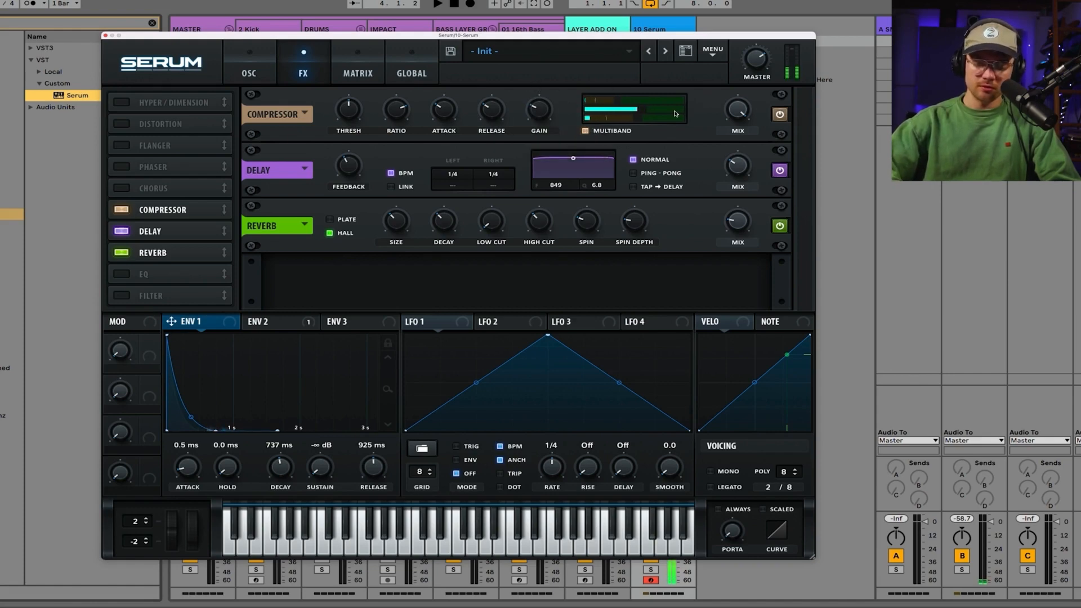
Set the reverb's decay to about 7.7 s and its mix to 32%, and raise its low cut.
left_click_drag(452, 226, 445, 209)
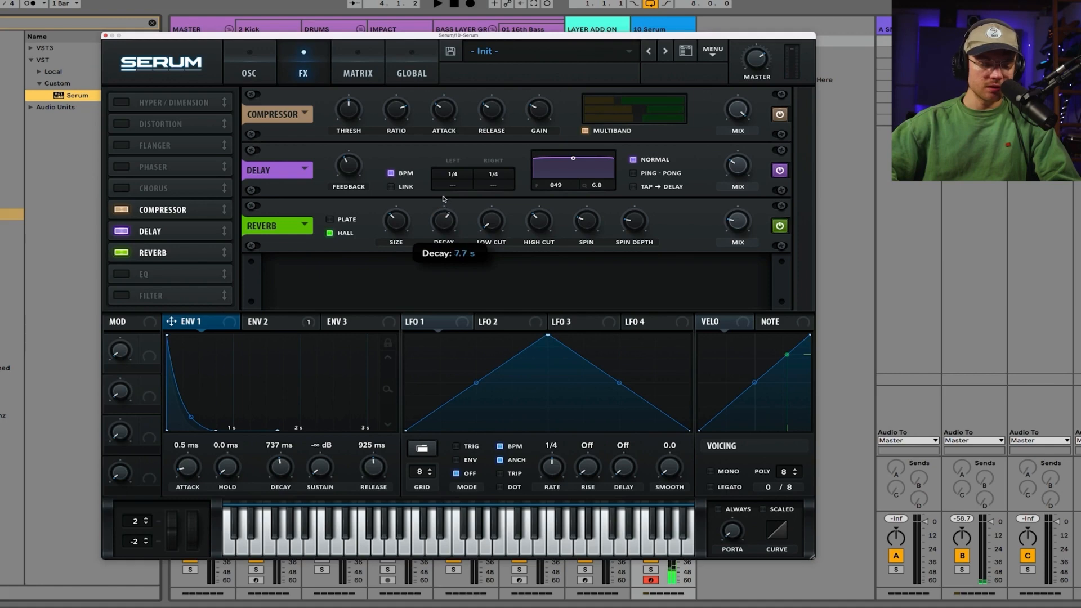
mouse_move(742, 219)
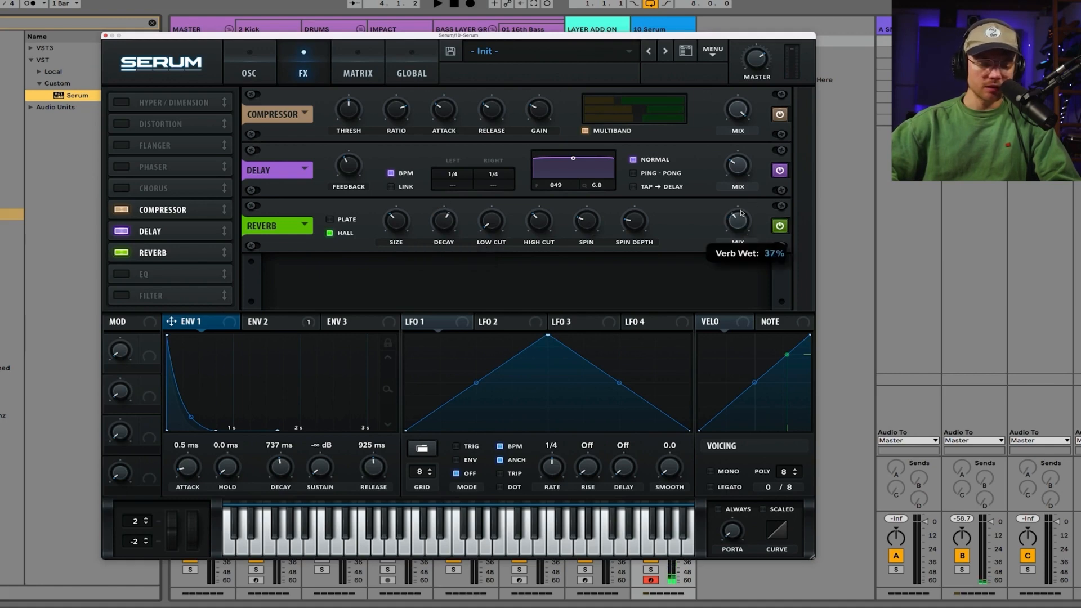
left_click_drag(479, 226, 485, 203)
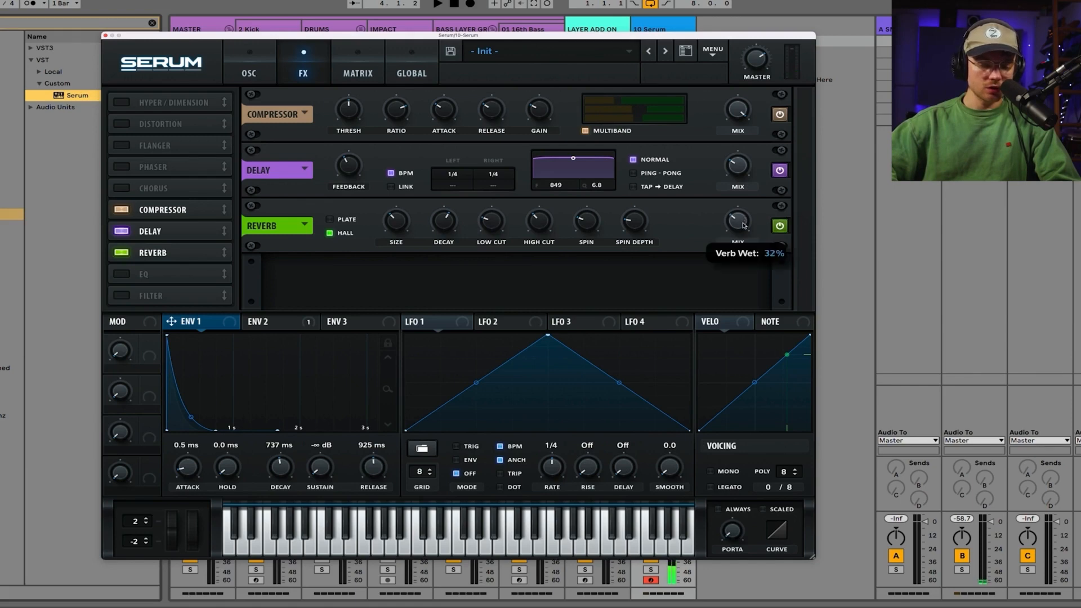
Raise the delay's feedback, set its times to 1/4 at 0.985 and 1/2 at 1.020, and tune its filter to 130 with width 4.3.
mouse_move(350, 169)
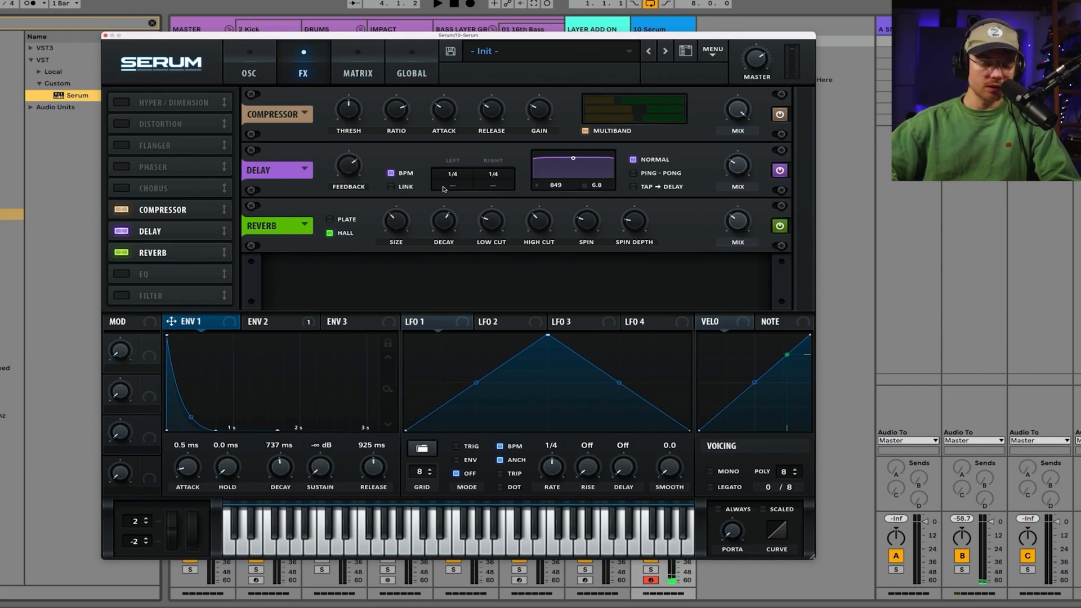
left_click_drag(453, 185, 496, 164)
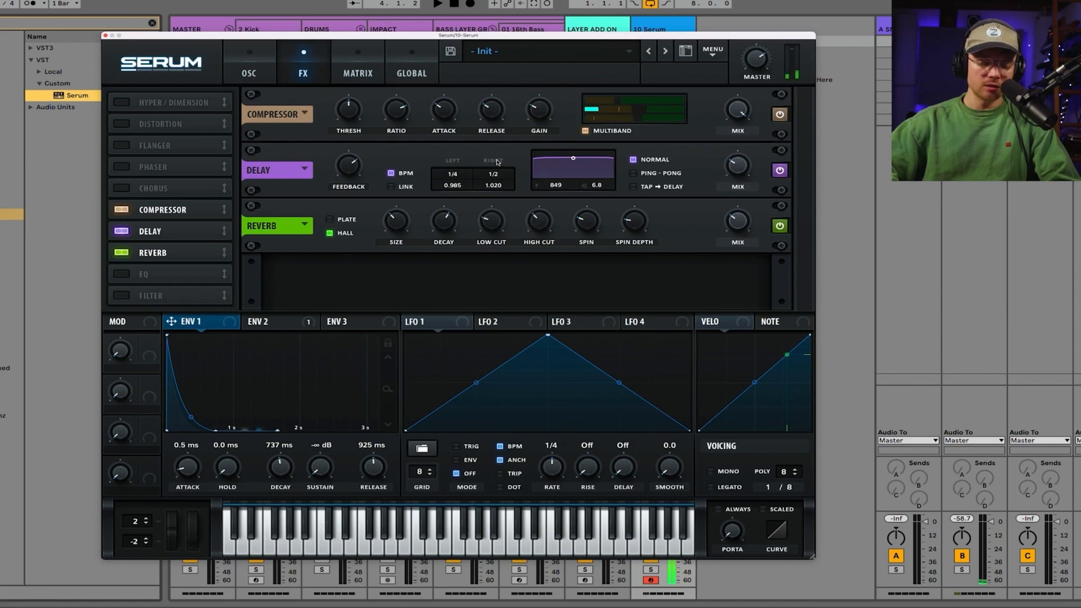
left_click_drag(587, 165, 551, 167)
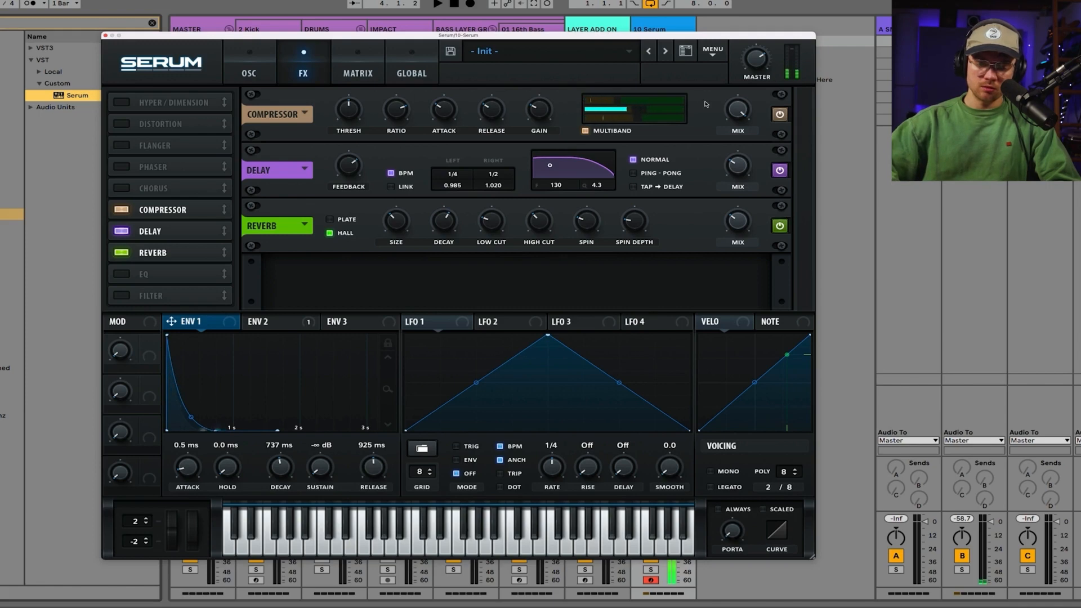
Adjust the compressor's middle band, and give oscillator A 5 unison voices with reduced detune.
mouse_move(638, 109)
left_mouse_down()
mouse_move(658, 109)
mouse_move(638, 114)
left_mouse_up()
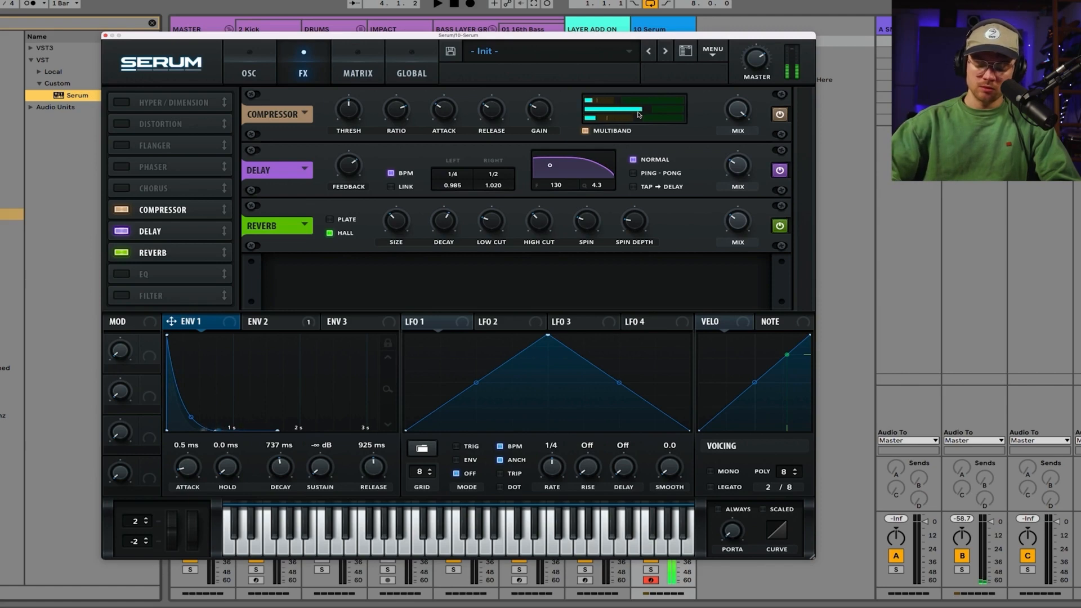
left_click(255, 72)
left_click_drag(247, 248, 288, 255)
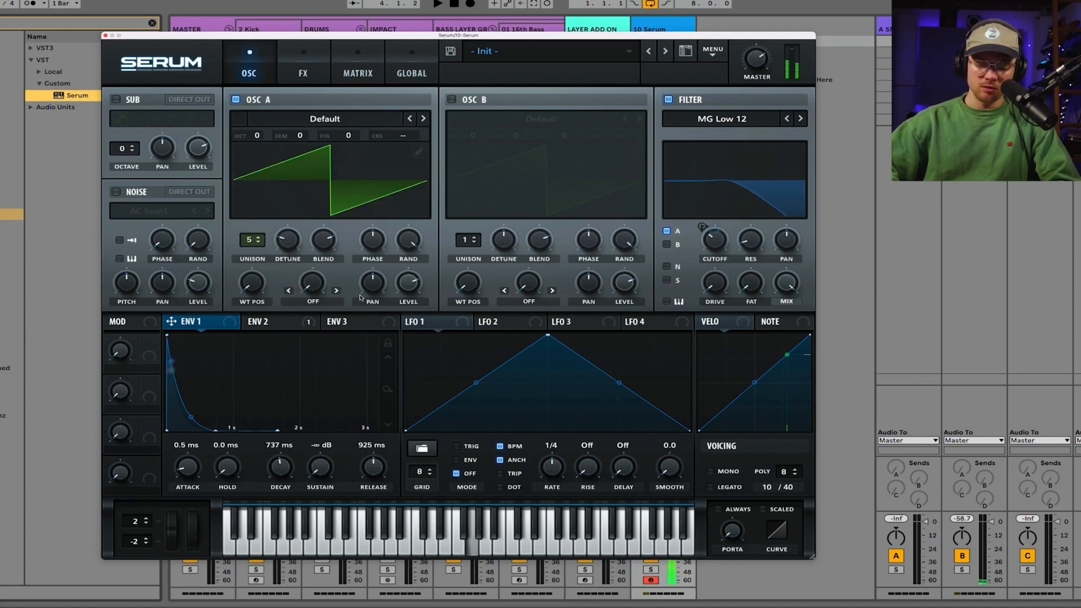
Set oscillator A's warp mode to Sync (Window 1/2), and copy envelope 2's shape to envelope 3.
left_click(293, 304)
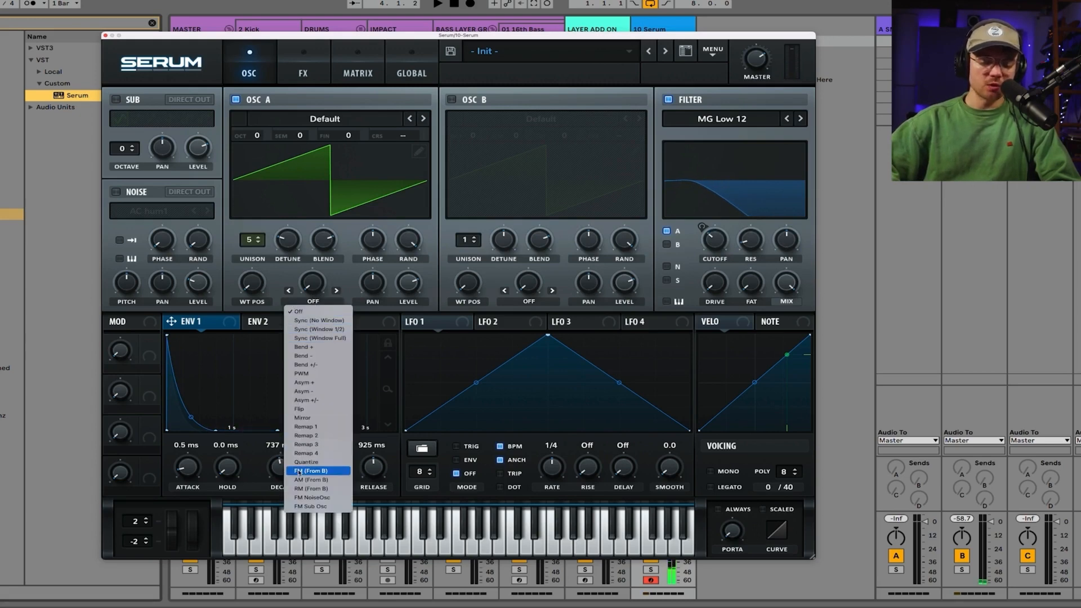
left_click(308, 331)
left_click(284, 324)
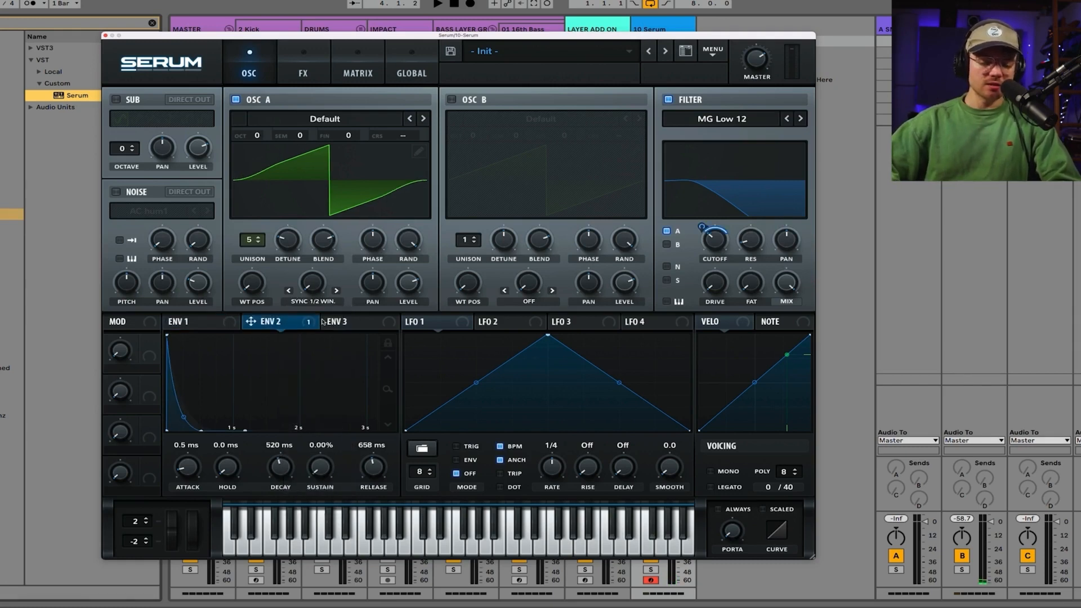
left_click(327, 322)
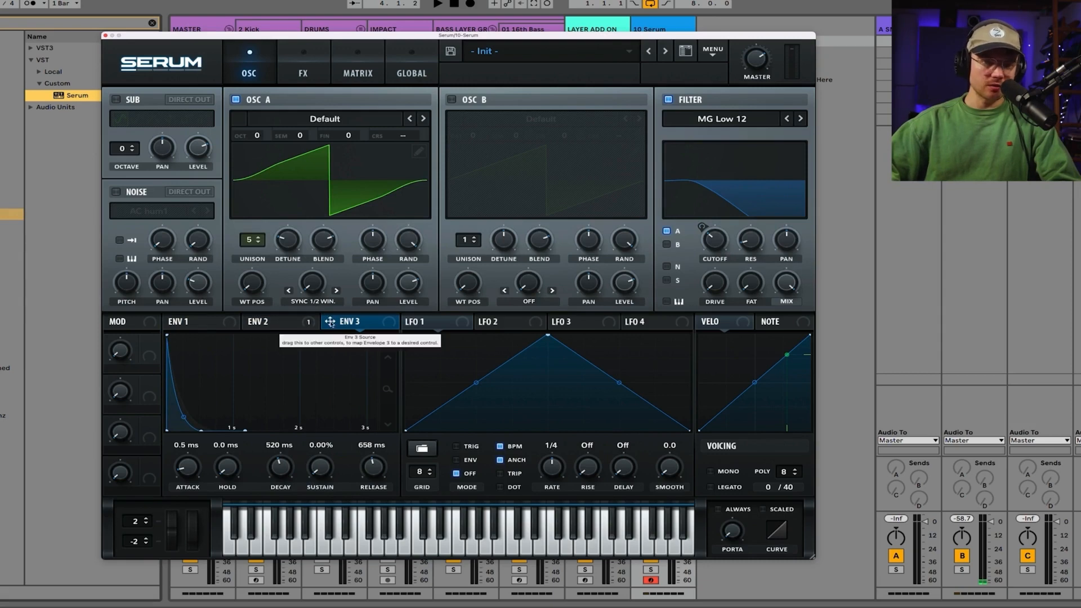
Modulate oscillator A's warp with envelope 3 at an amount of 44, and set the envelope's decay to 173 ms and release to 18 ms.
left_click_drag(330, 321, 314, 291)
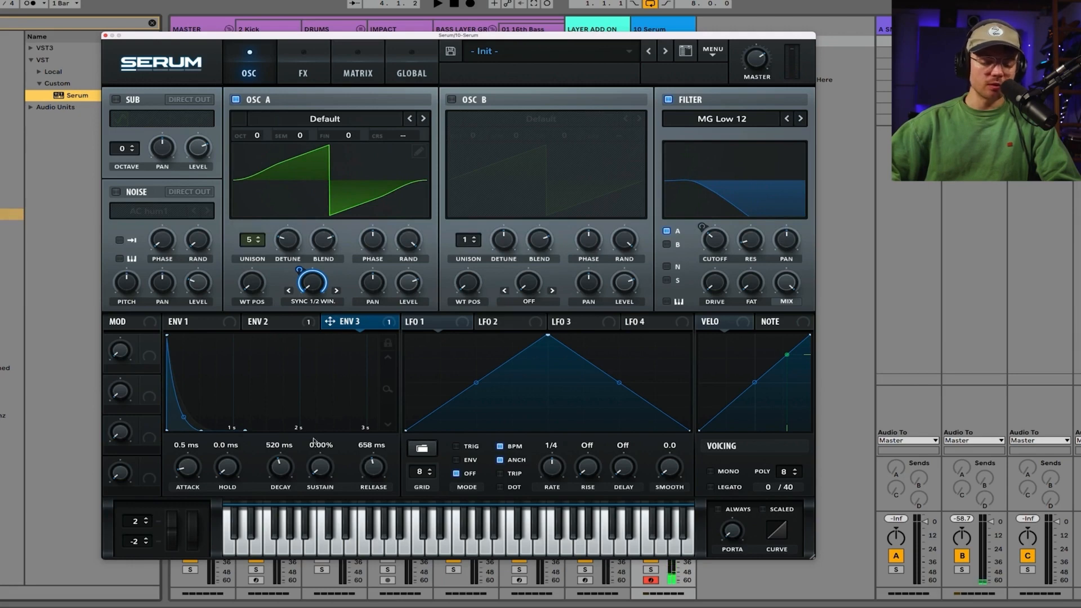
left_click_drag(280, 468, 287, 480)
left_click_drag(373, 468, 375, 492)
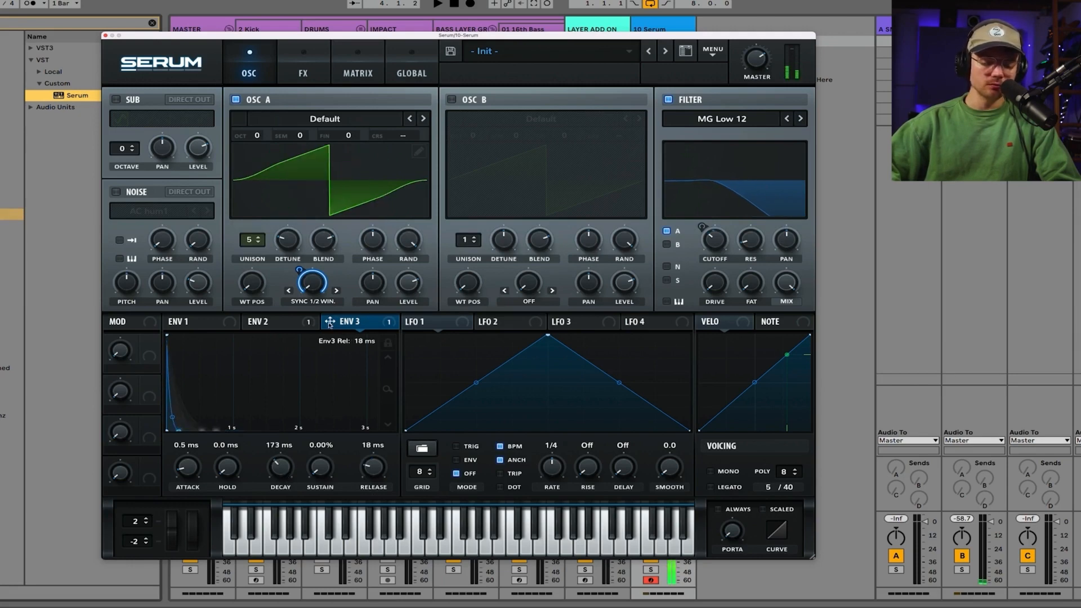
left_click_drag(300, 271, 304, 302)
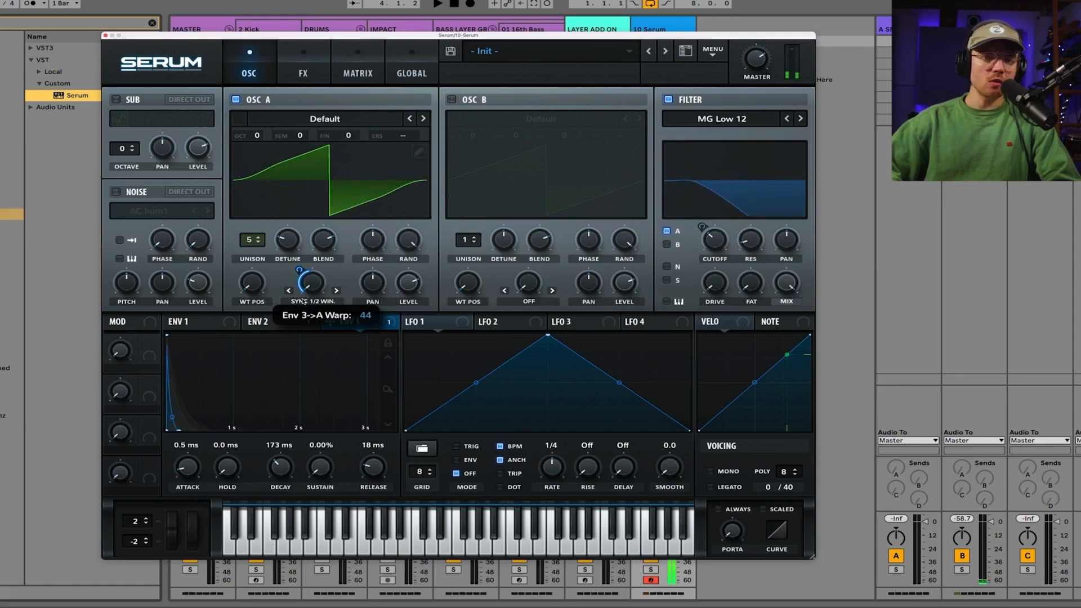
mouse_move(303, 302)
left_mouse_down()
mouse_move(303, 293)
mouse_move(303, 303)
left_mouse_up()
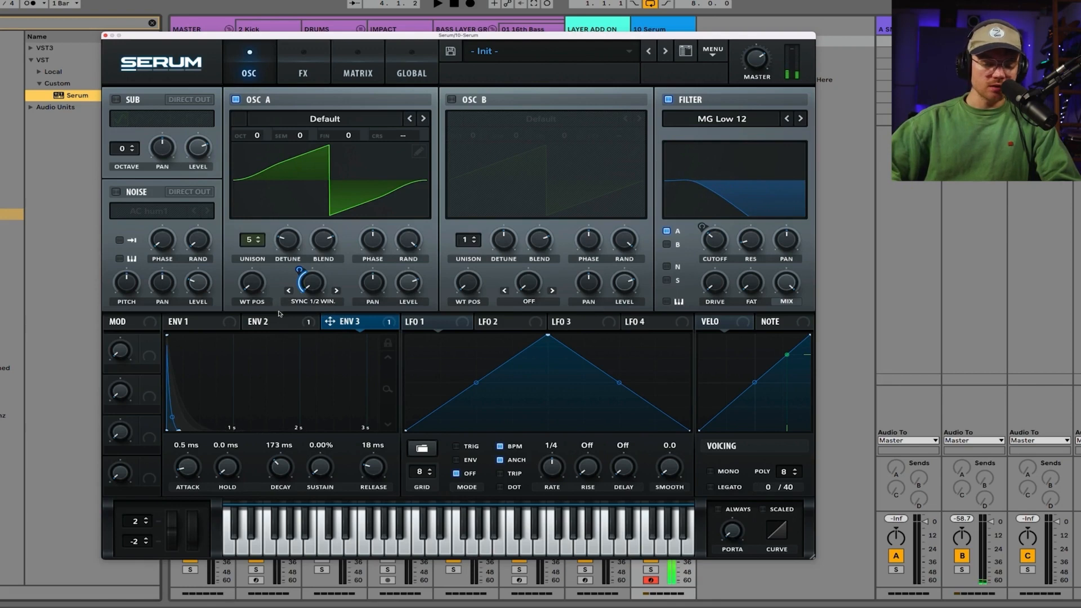
Add a distortion effect between the compressor and the delay, with its type set to Stomp Box.
left_click(277, 329)
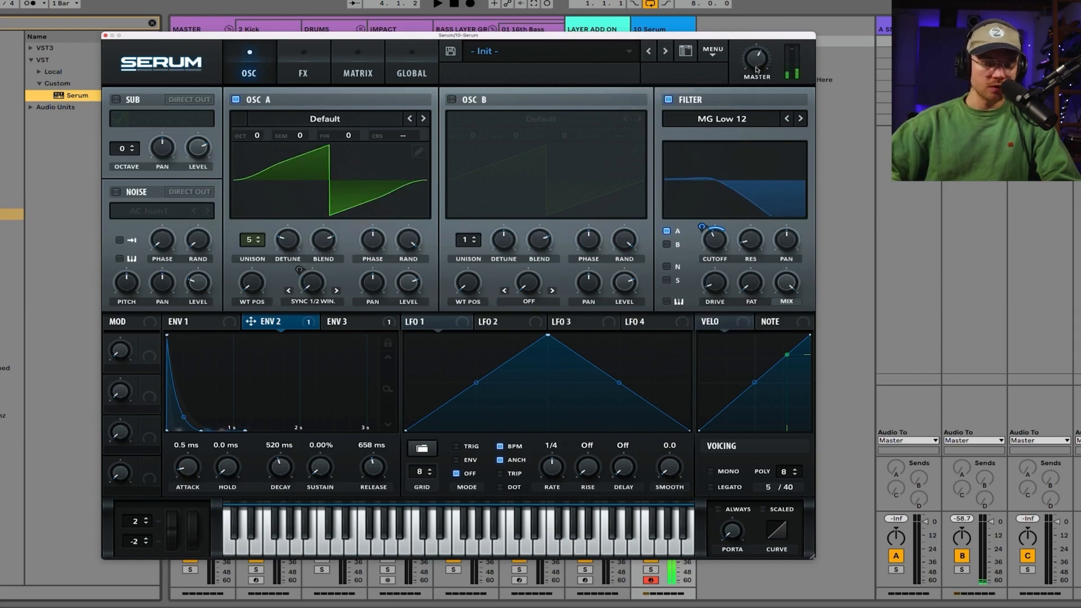
left_click(304, 72)
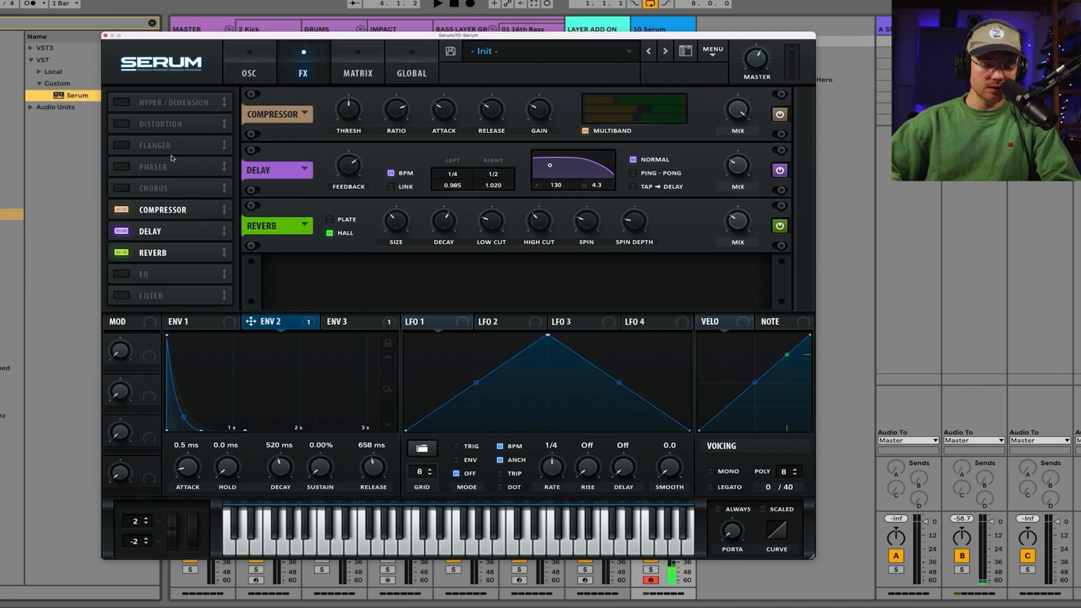
left_click_drag(173, 130, 126, 215)
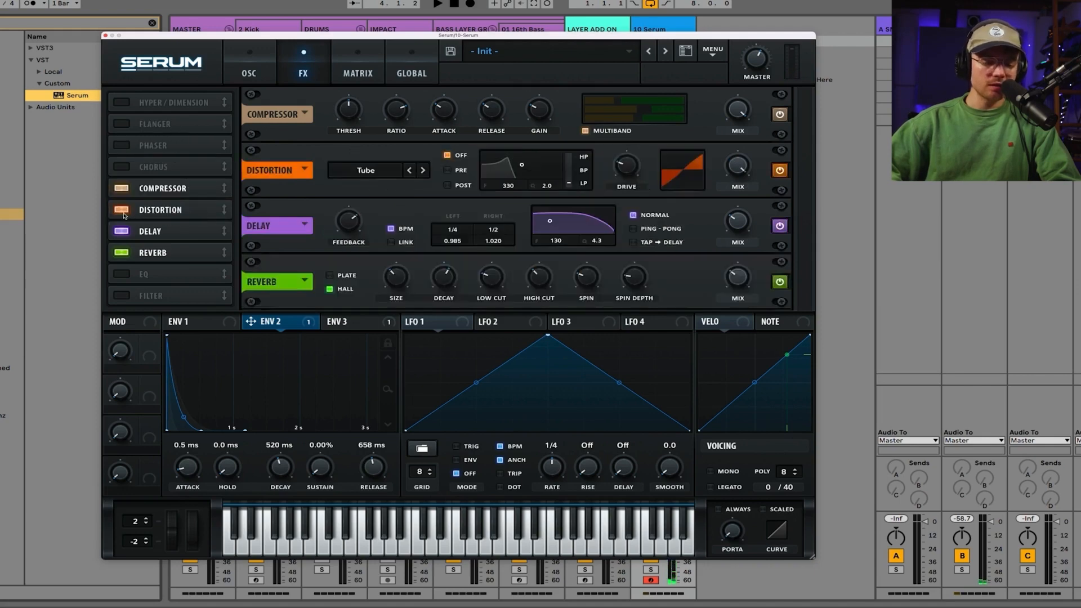
left_click(411, 171)
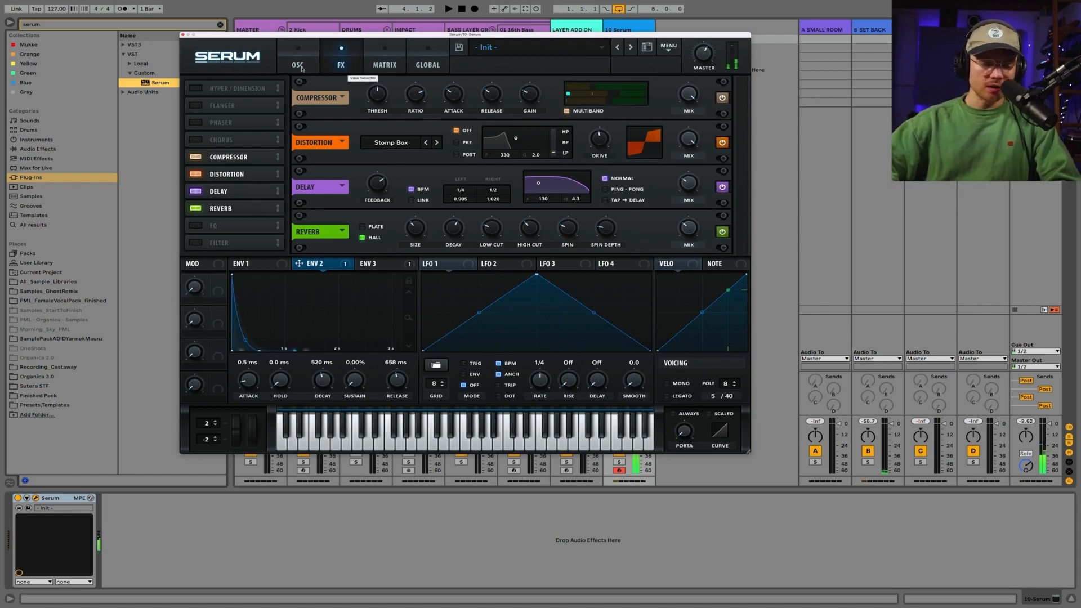
Add EQ Eight after Serum and dip its mid band to about -2.85 dB at 495 Hz.
key("super+f")
type("eq")
double_click(136, 55)
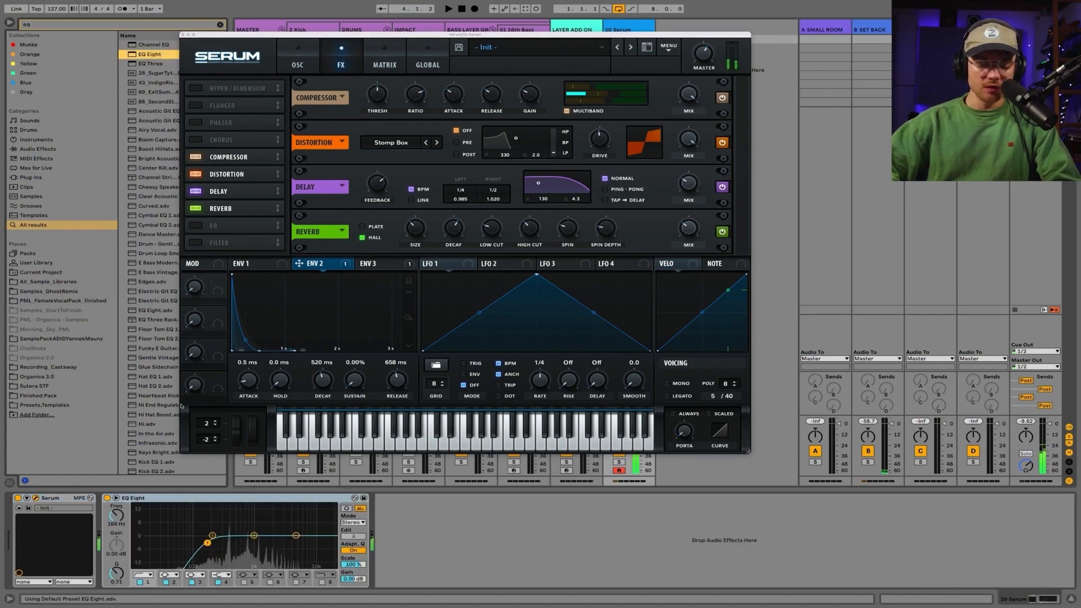
left_click_drag(254, 535, 236, 541)
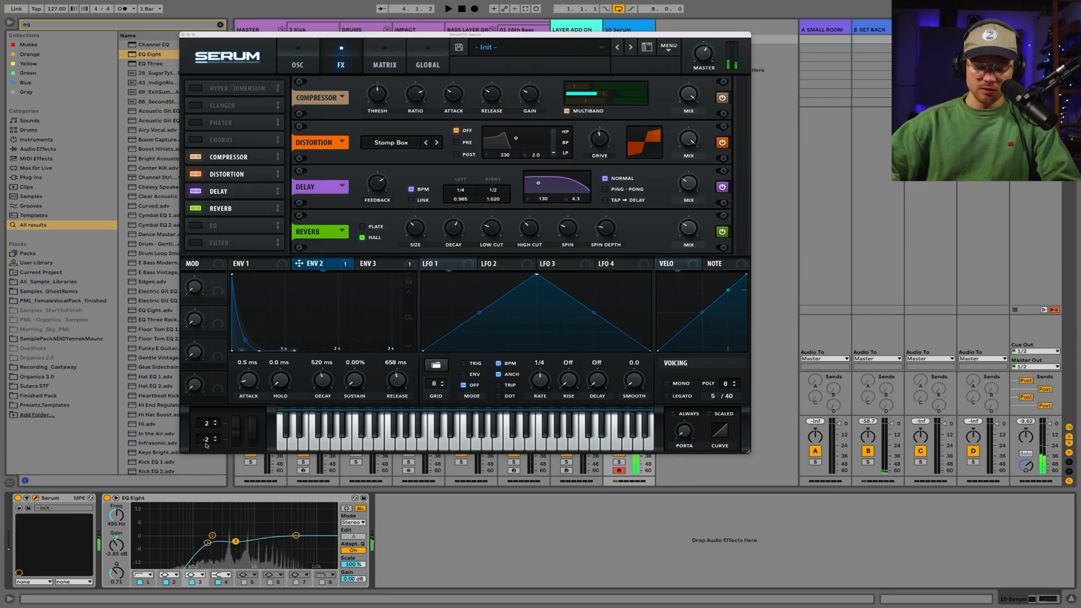
Add a Glue Compressor after EQ Eight and close the Serum window.
key("super+f")
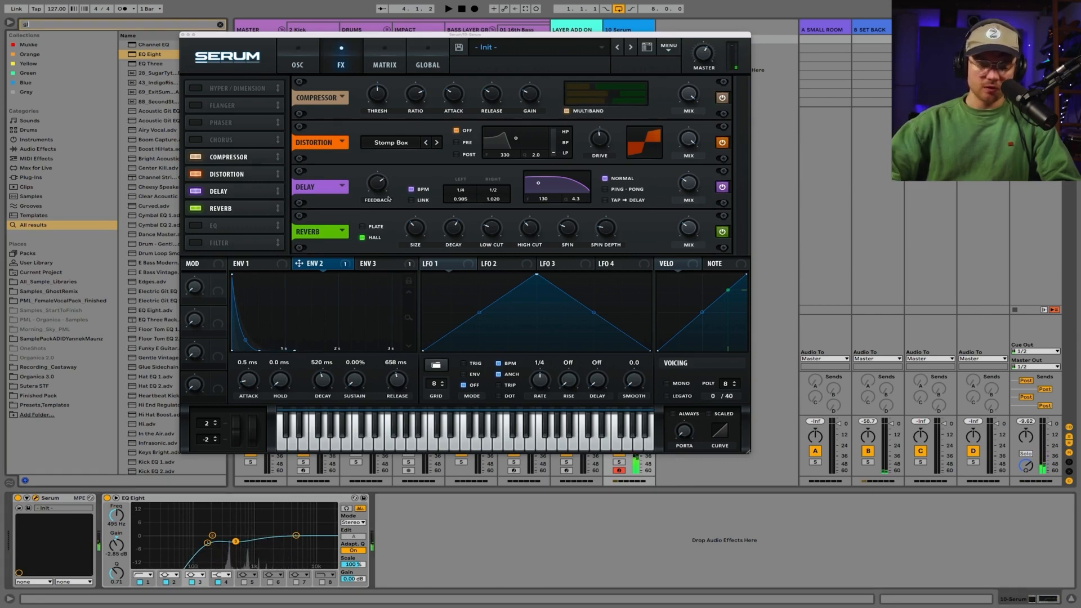
type("glue")
double_click(126, 45)
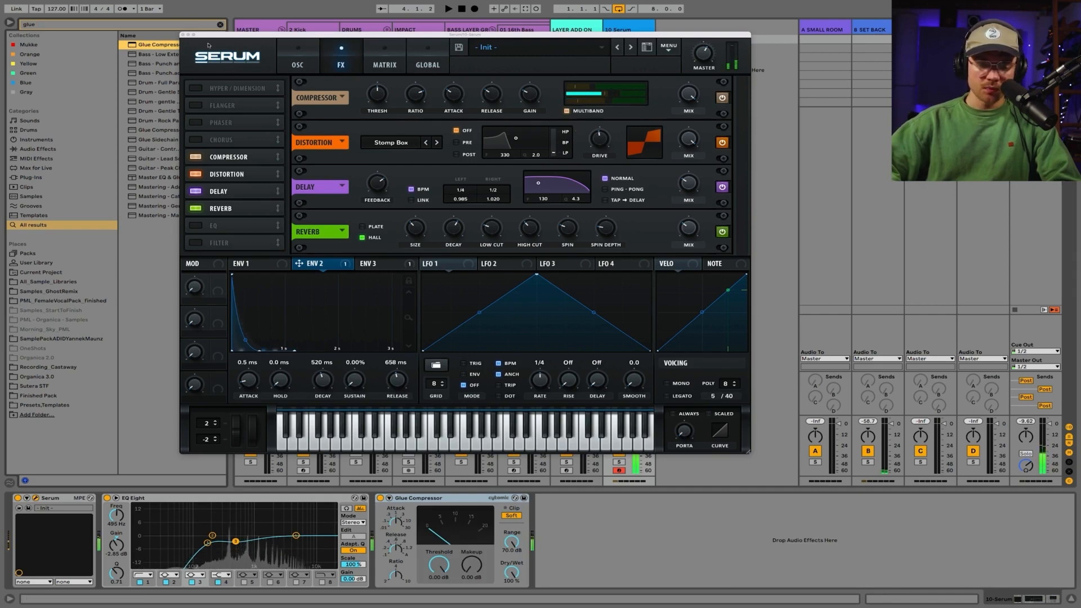
left_click(182, 34)
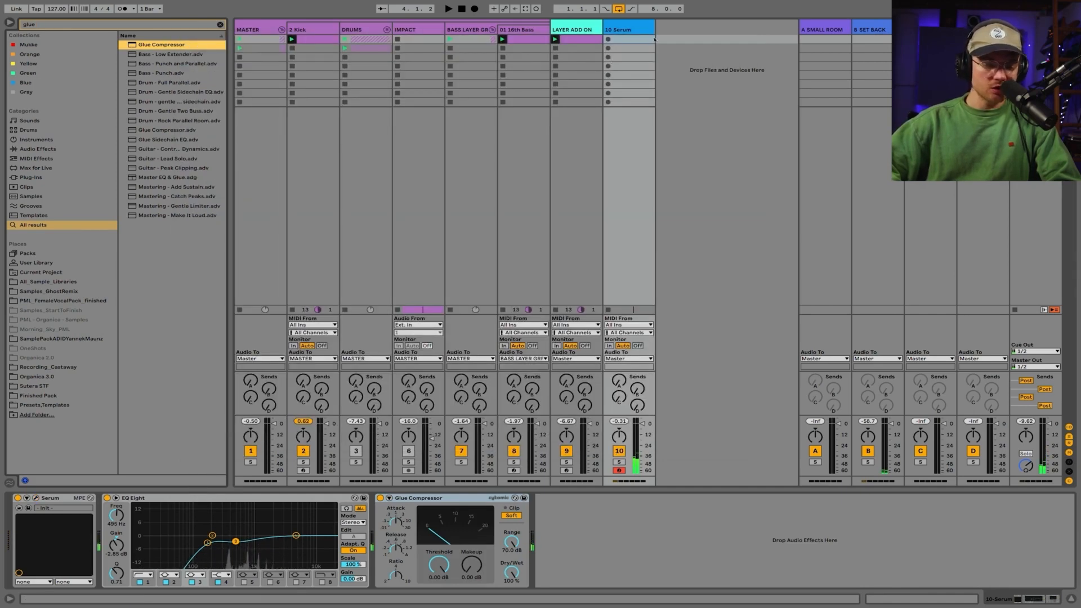
Create a two-bar clip on the 10 Serum track with G3 sixteenth notes at 1.1.1, 1.1.3, 1.1.4, 1.2.3 and 1.3.2.
double_click(615, 39)
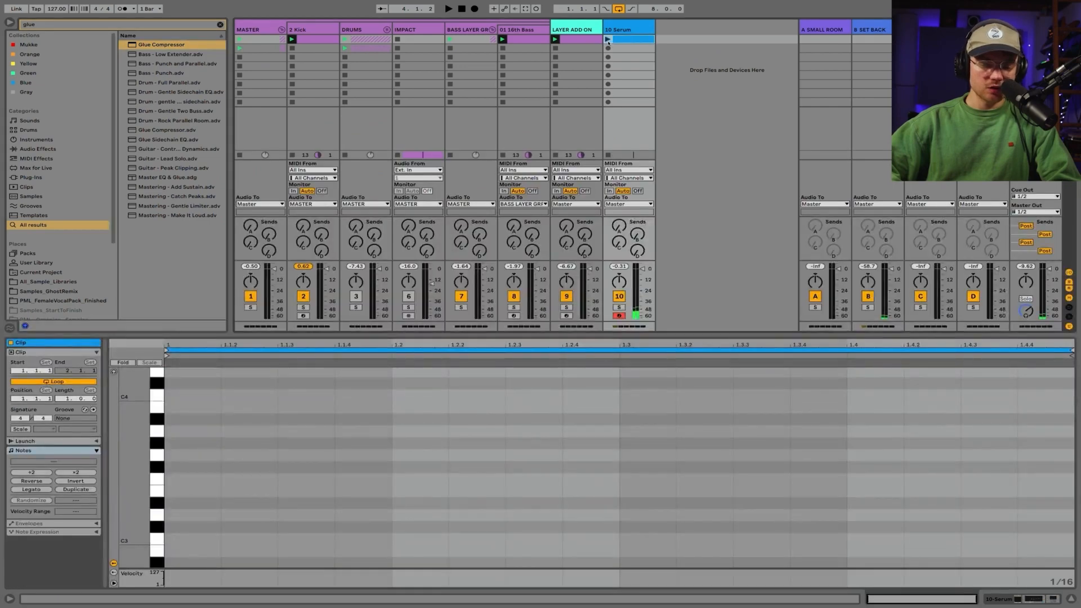
key("ctrl+d")
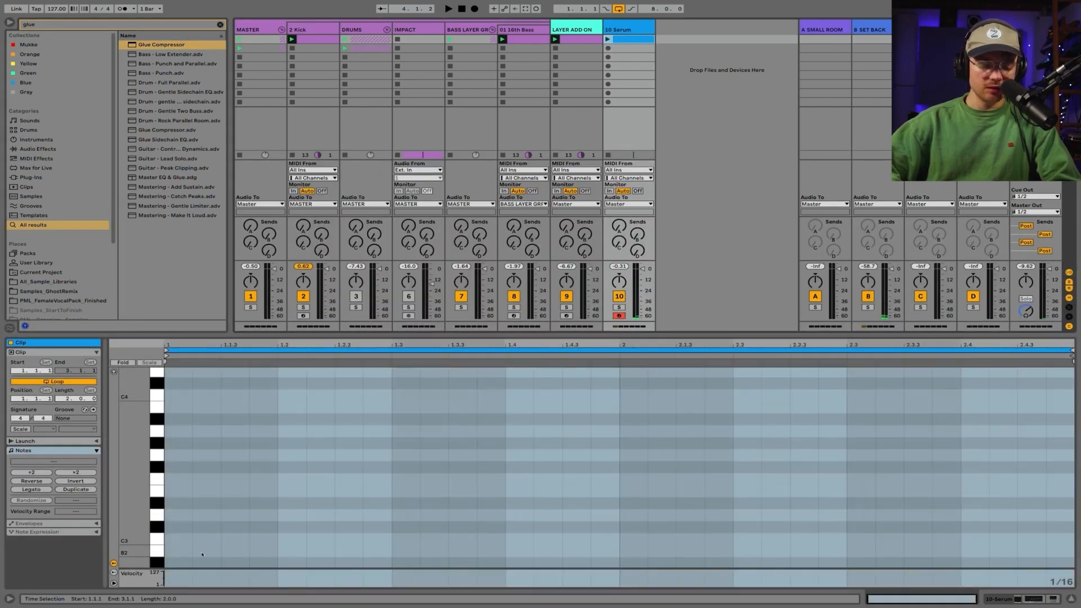
left_click(178, 455)
left_click(235, 455)
left_click(263, 455)
left_click(349, 455)
left_click(406, 455)
left_click_drag(406, 455, 434, 455)
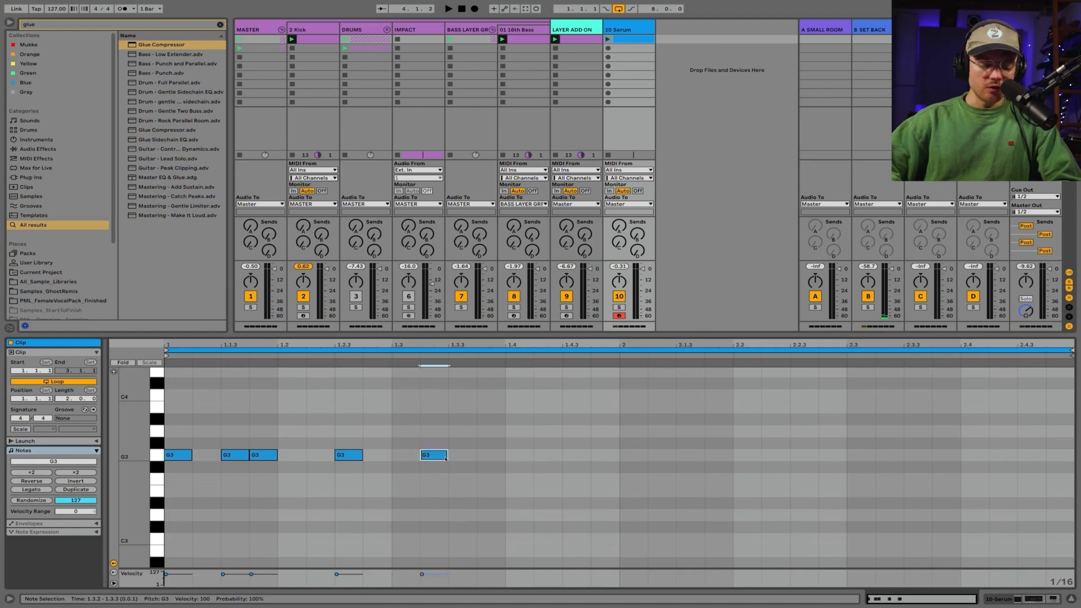
Complete the first bar's rhythm with G3 sixteenth notes at 1.3.3, 1.3.4, 1.4.3 and 1.4.4.
left_click(519, 455)
left_click_drag(519, 455, 491, 456)
left_click(463, 455)
left_click(577, 455)
left_click(633, 455)
left_click_drag(633, 455, 605, 455)
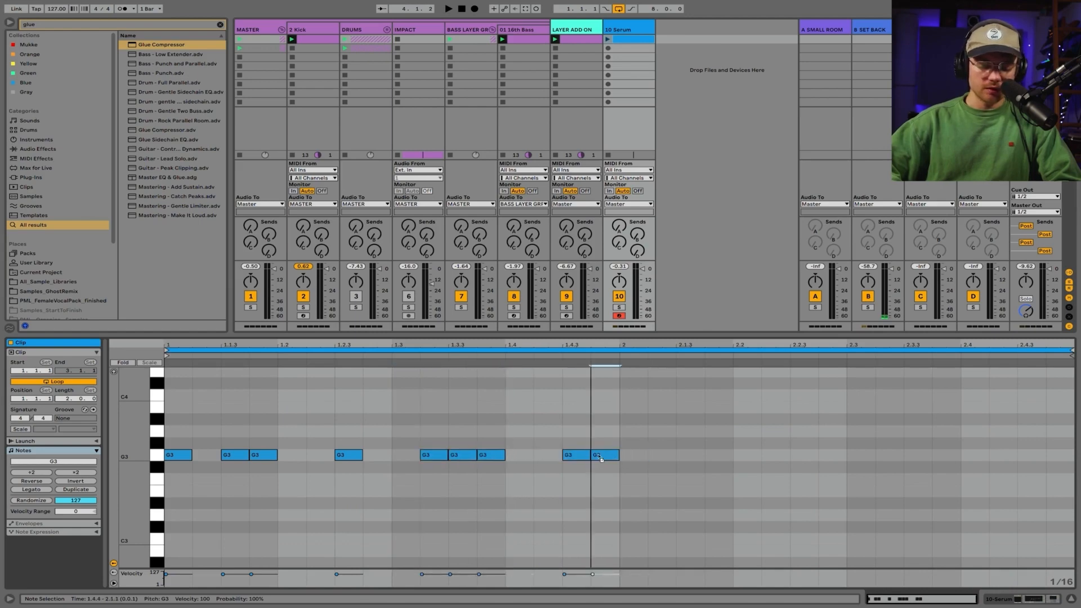
Draw a clip envelope for oscillator A's coarse pitch, sloping from slightly above centre at the clip start down to centre at 1.4.4.
left_click(609, 28)
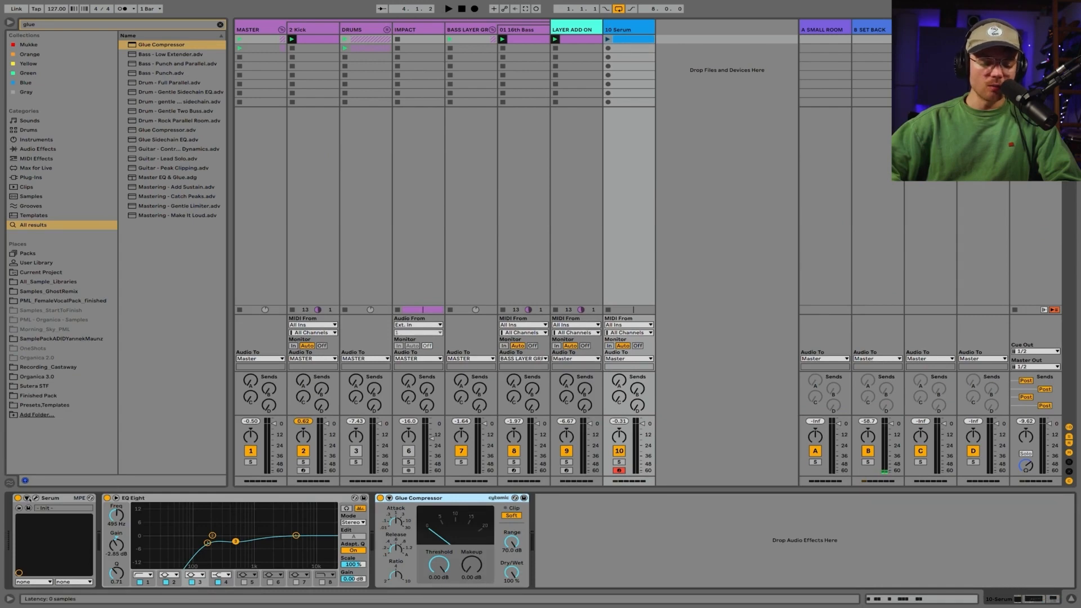
key("ctrl+alt+p")
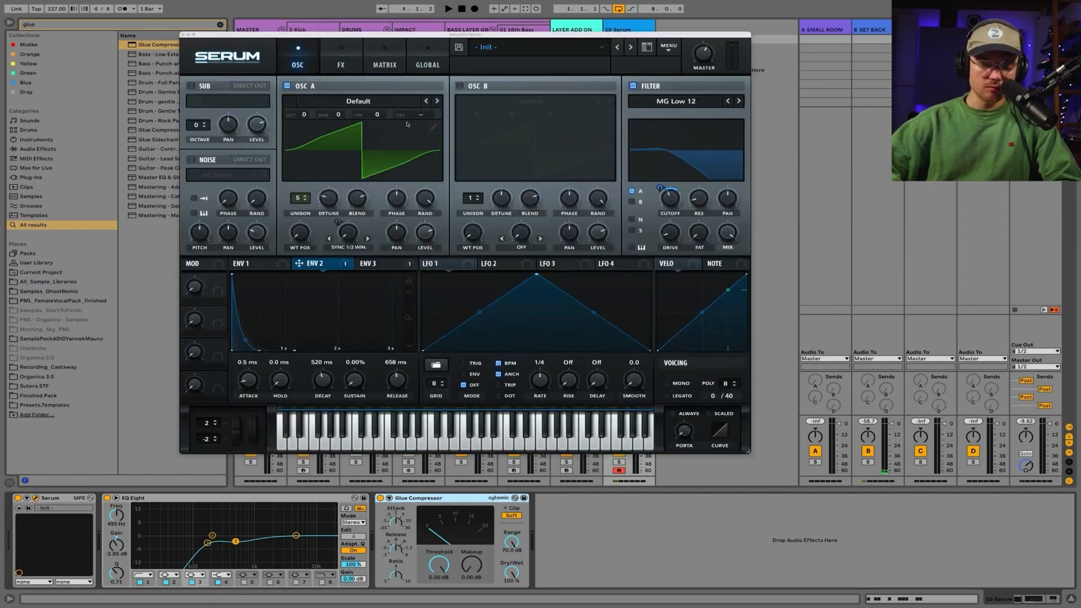
left_click(183, 35)
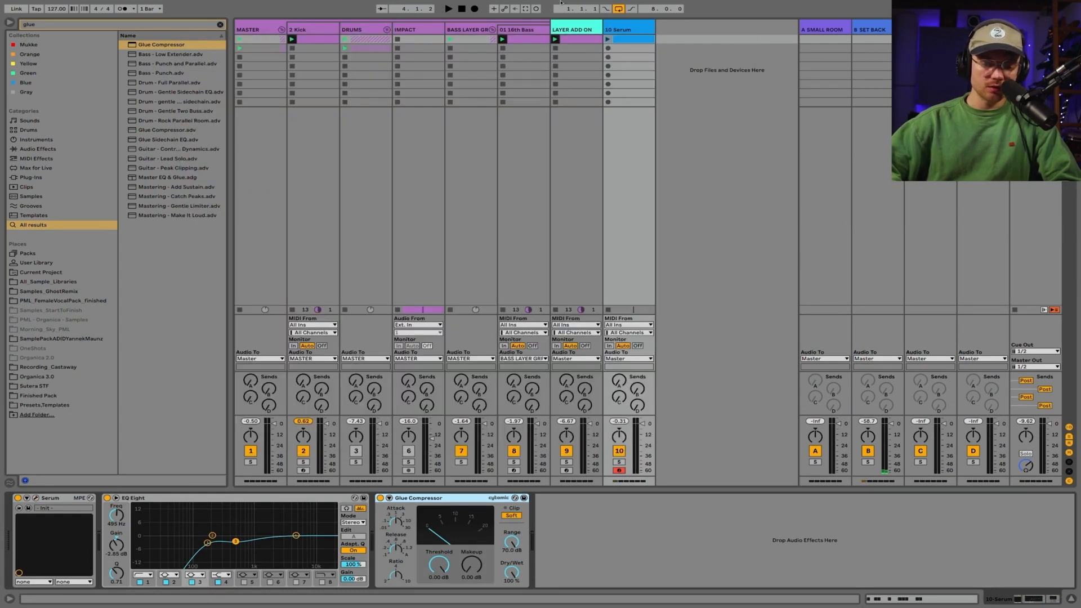
left_click(614, 35)
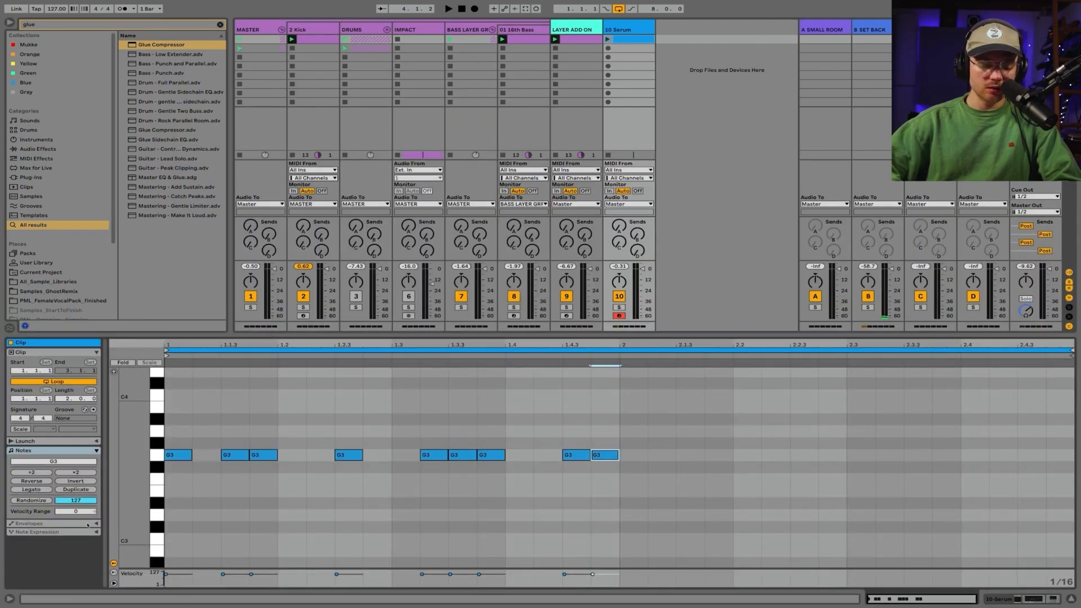
left_click(97, 524)
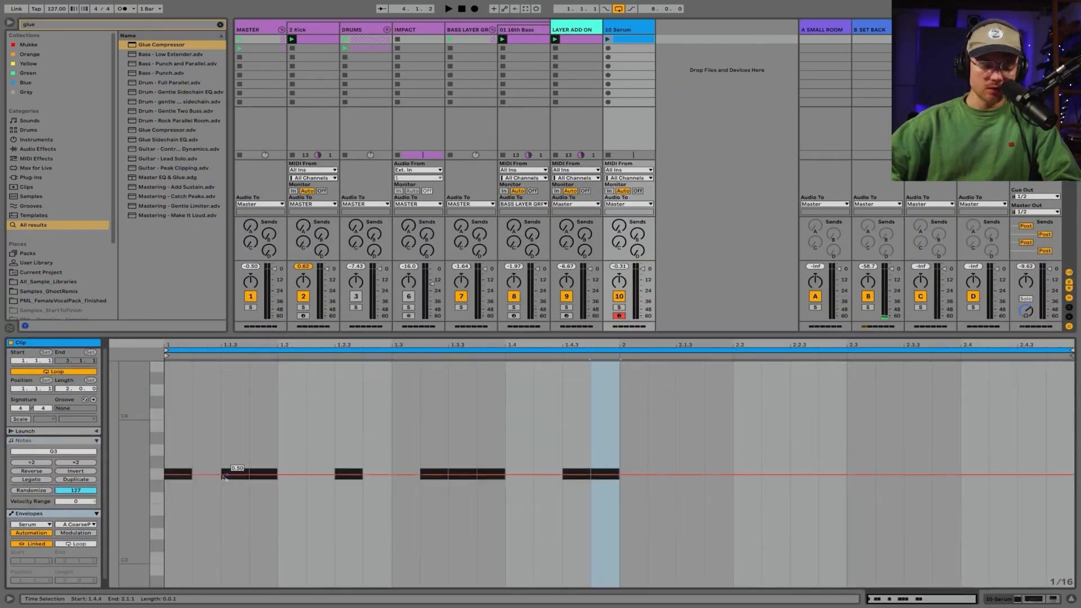
left_click(595, 476)
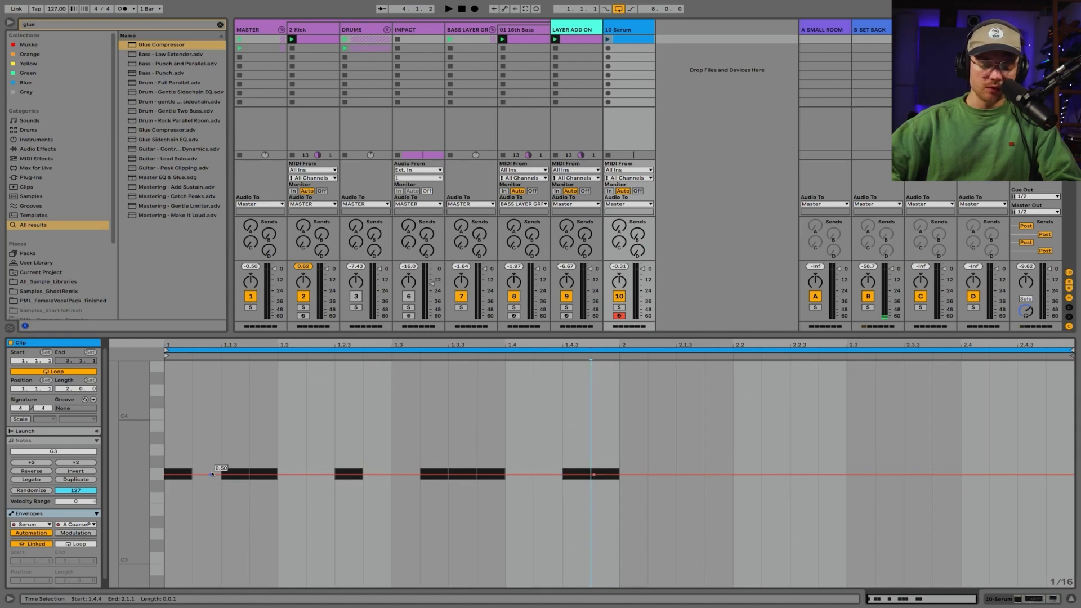
left_click_drag(211, 475, 166, 469)
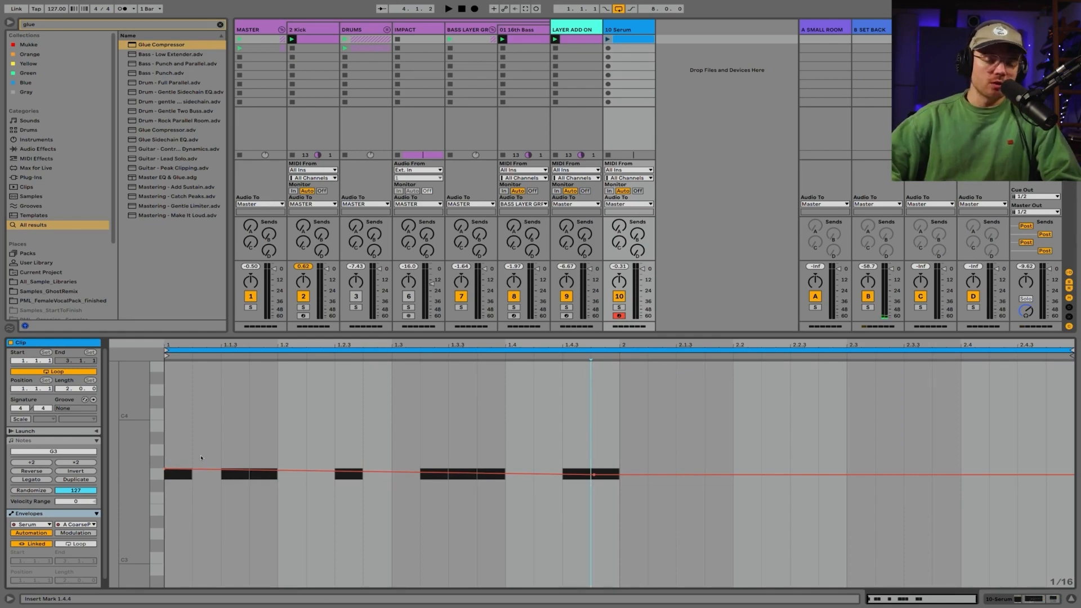
Play the new Serum clip together with the other tracks and check its envelope and device chain.
key("space")
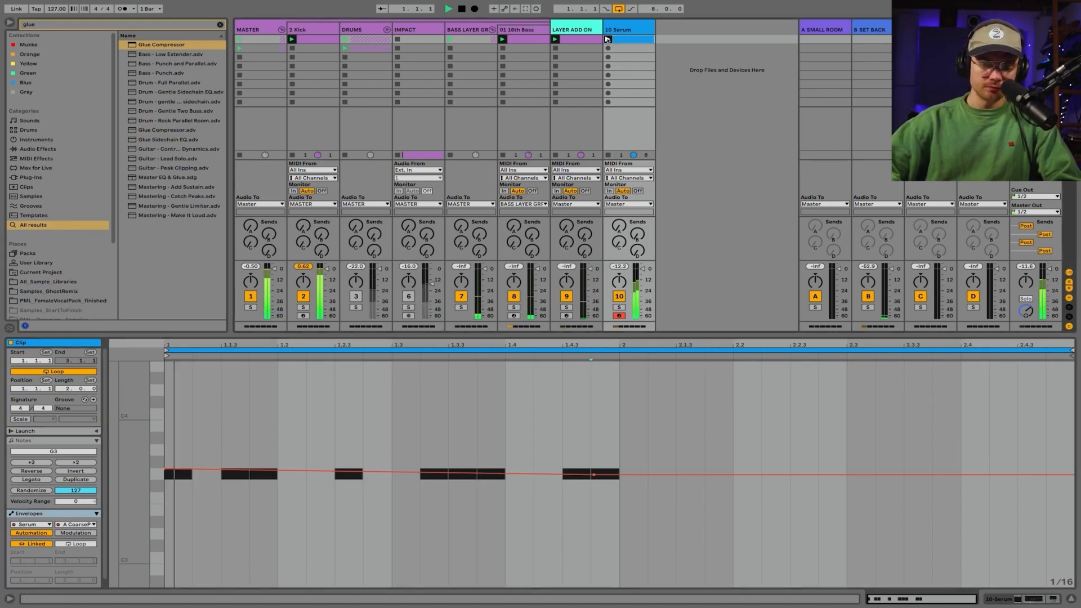
left_click(624, 27)
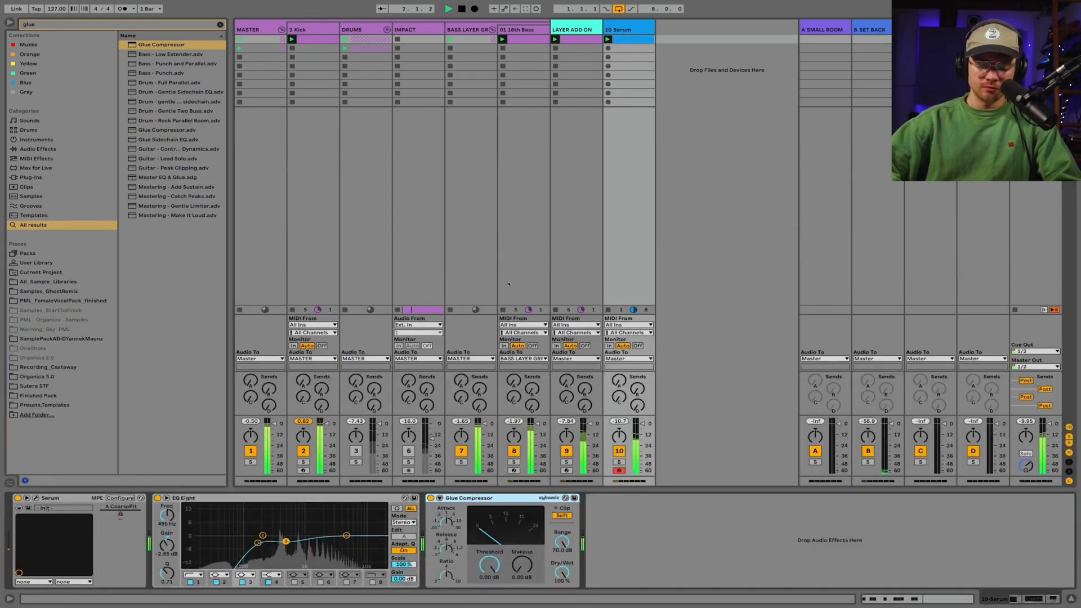
left_click(629, 41)
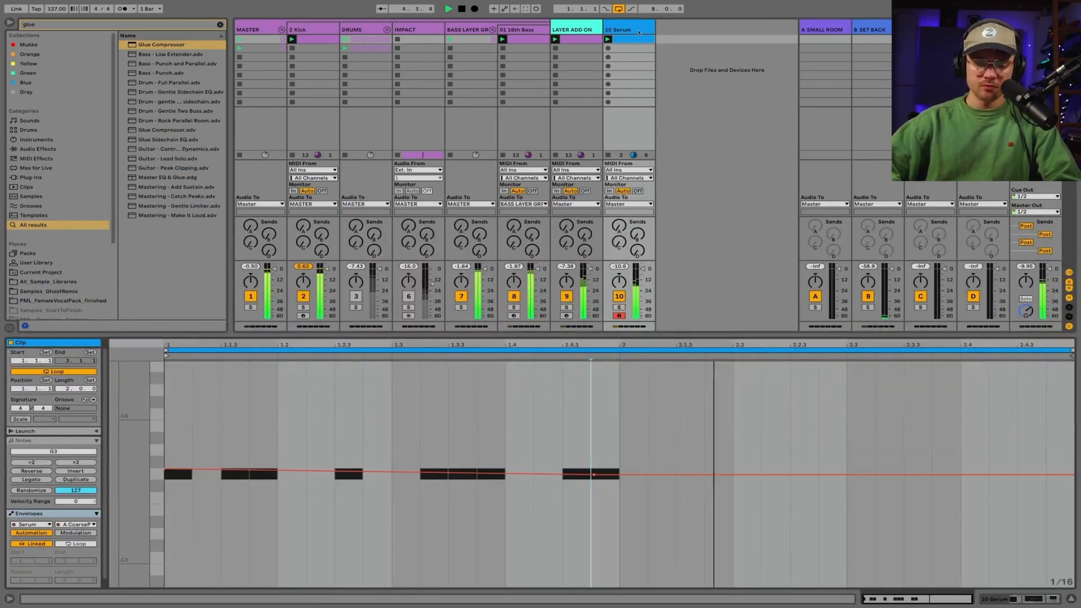
key("shift+Tab")
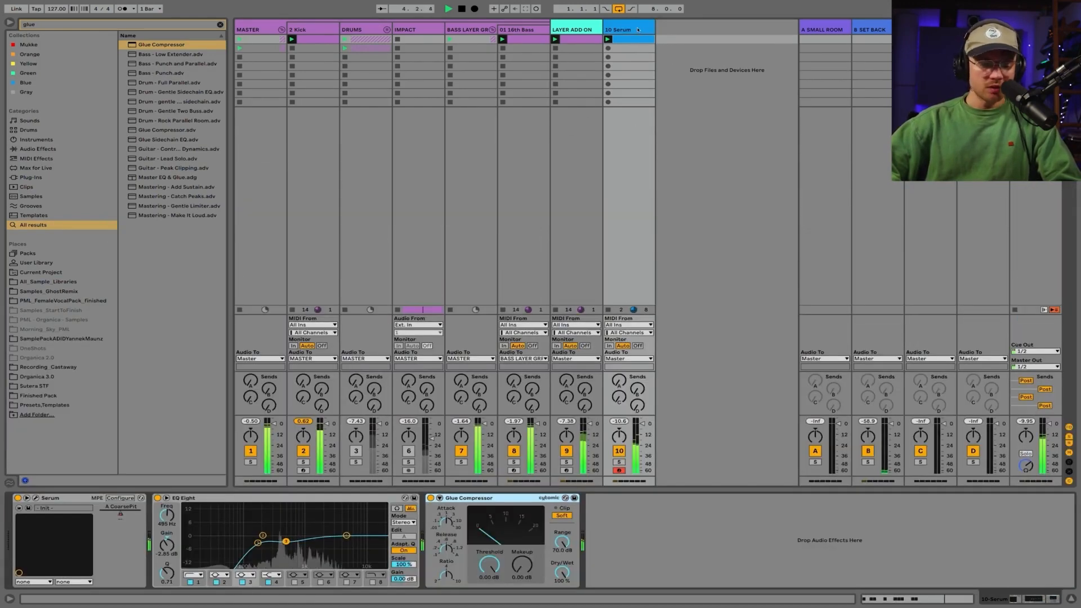
Solo the 10 Serum track, reopen Serum and audition the clip on its own.
left_click(619, 461)
left_click(35, 498)
key("space")
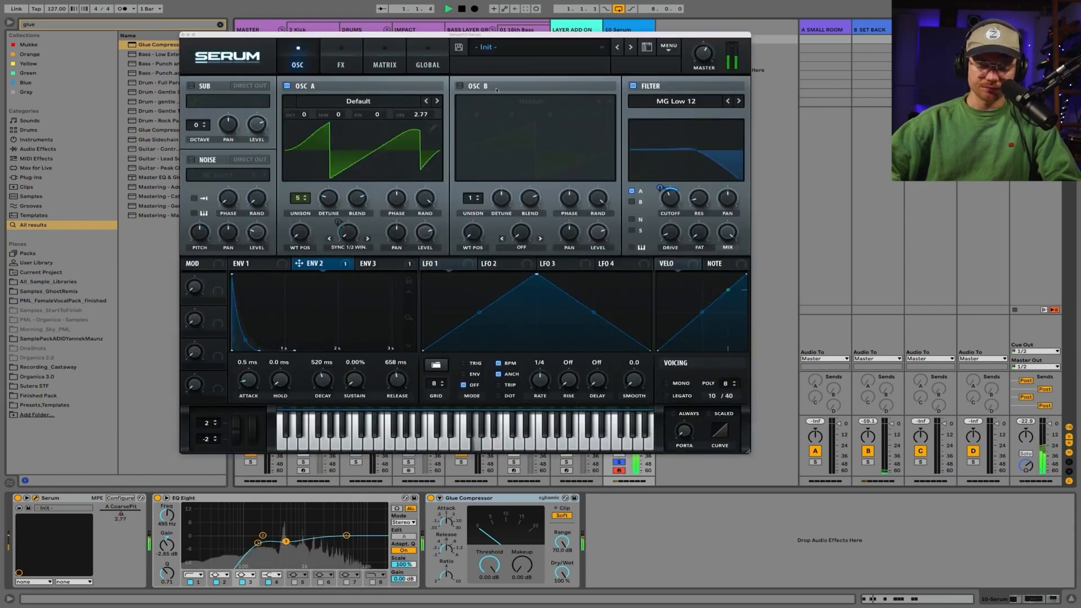
key("space")
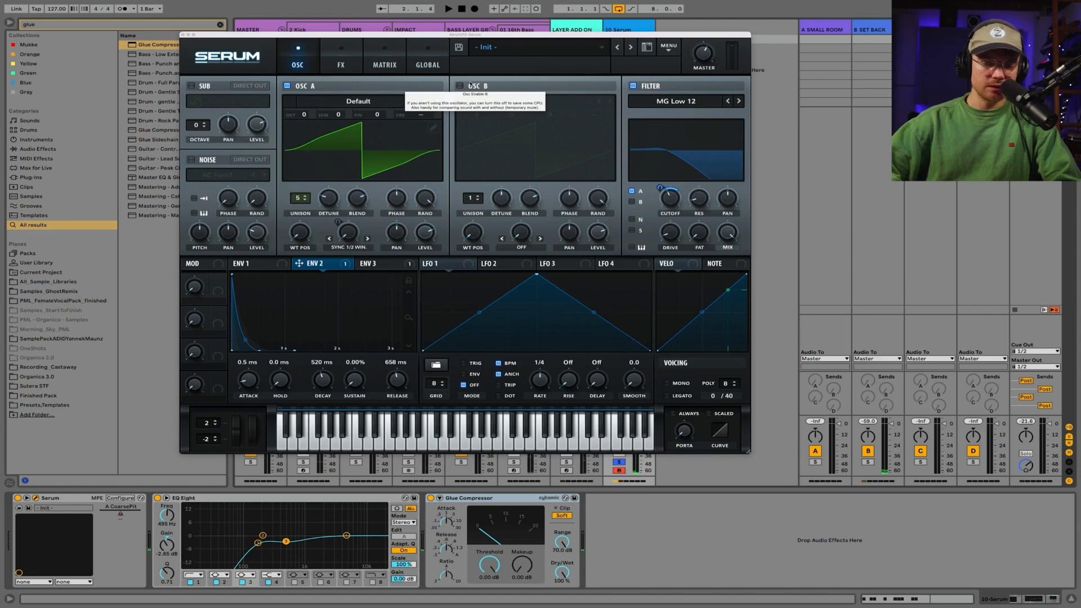
Enable the noise oscillator, route it through the filter and load the BrightWhite analog noise while the clip plays.
left_click(460, 86)
left_click(459, 86)
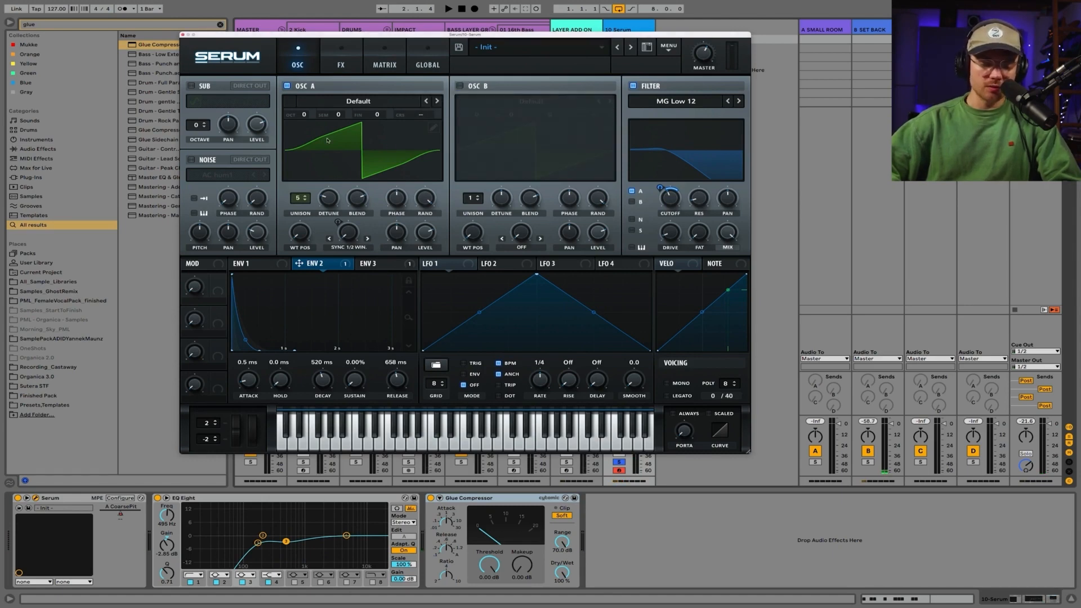
left_click(192, 161)
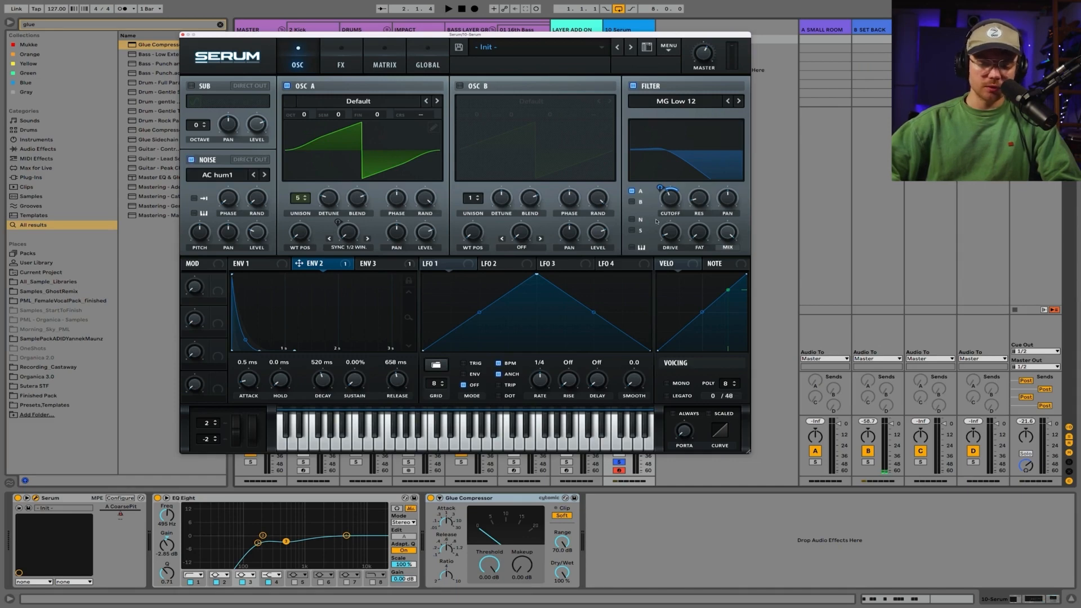
left_click(636, 222)
key("space")
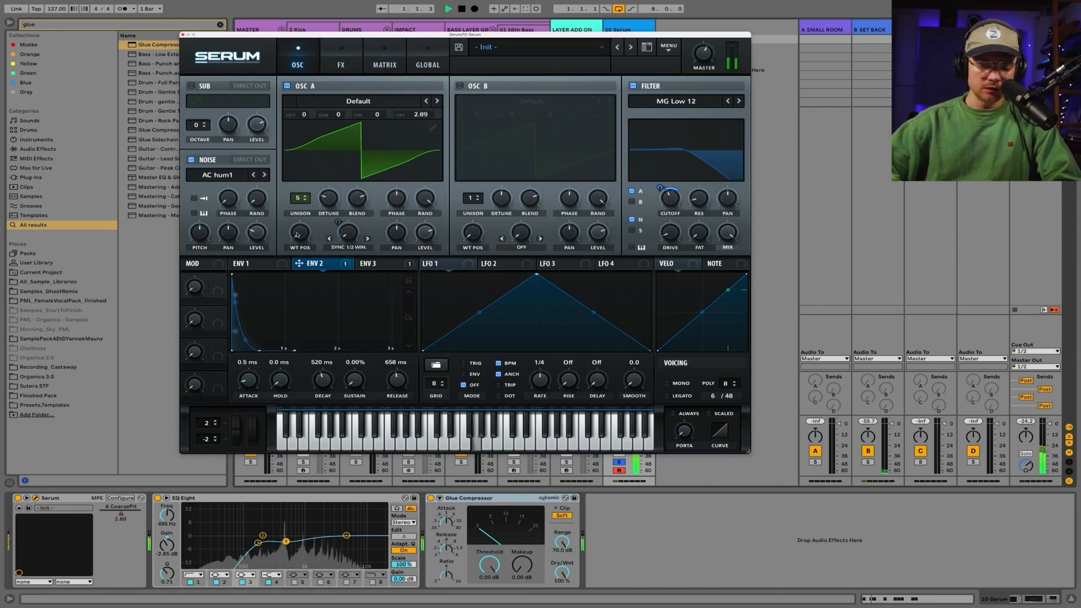
left_click(228, 177)
mouse_move(223, 184)
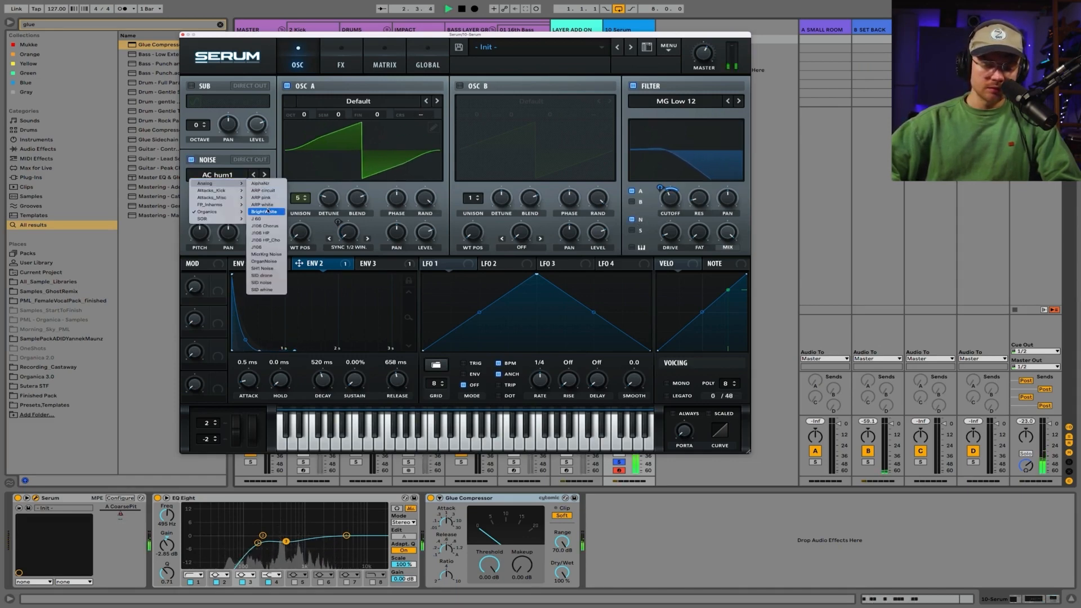
left_click(270, 213)
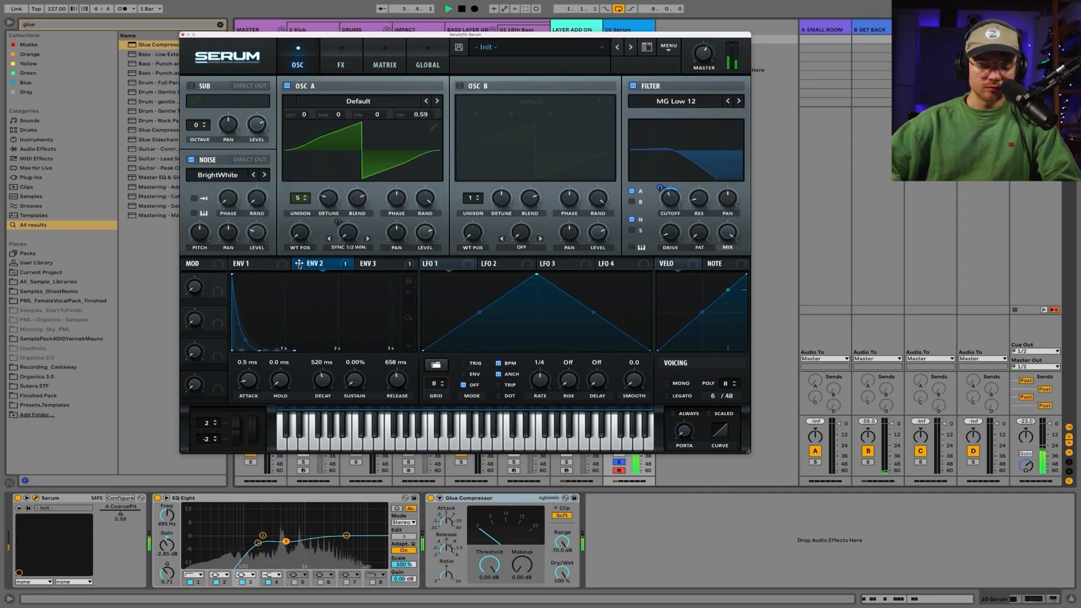
Assign envelope 2 to the noise oscillator's level, raise its modulation depth and lower the base noise level.
left_click_drag(299, 263, 255, 280)
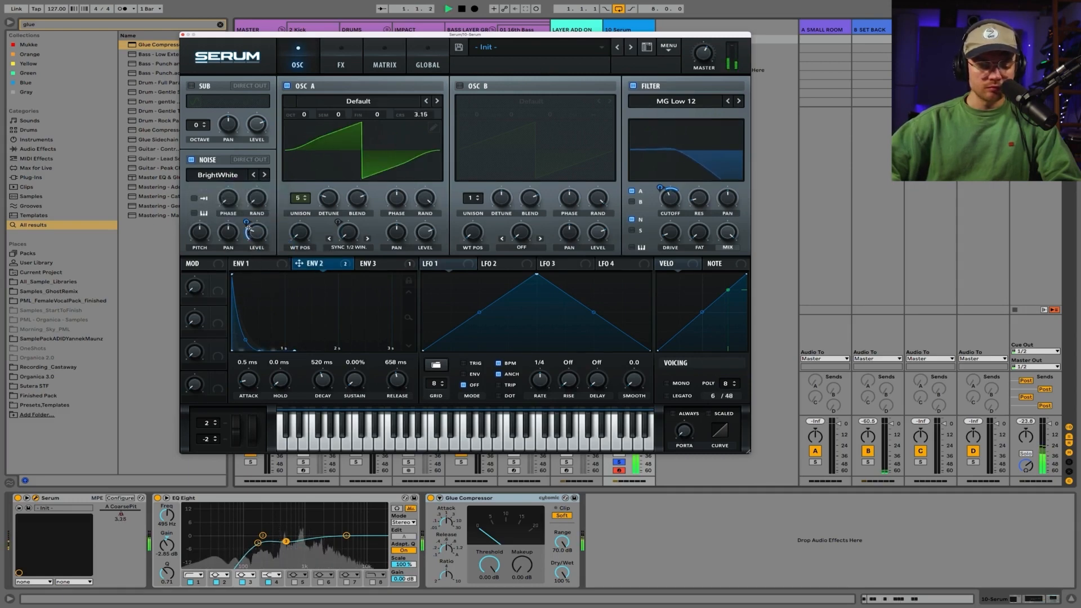
left_click_drag(246, 223, 246, 172)
left_click_drag(255, 232, 255, 271)
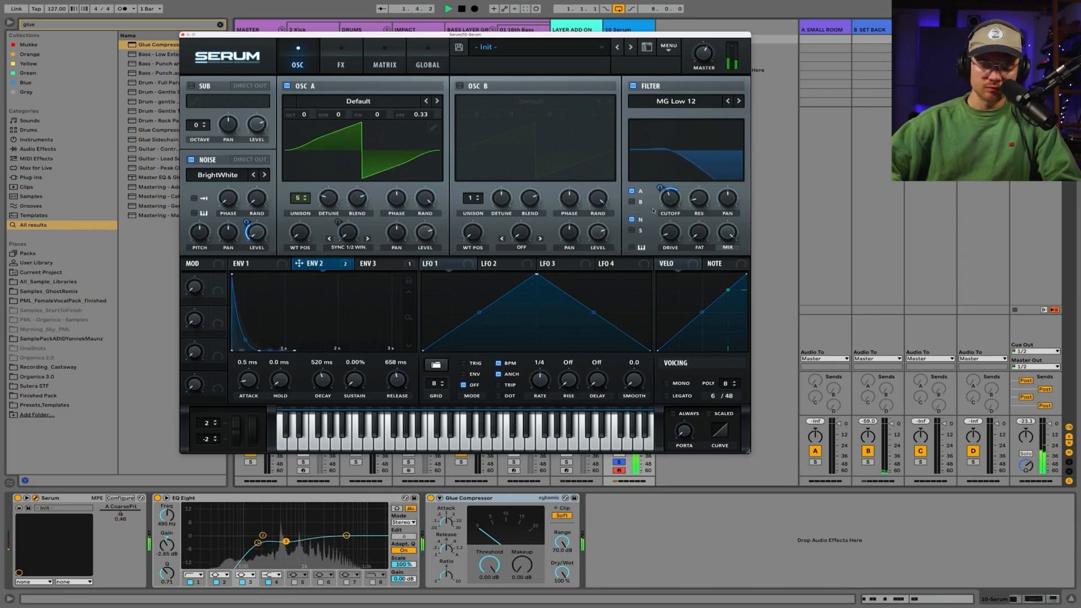
Change the filter type to MG Low 18.
left_click(728, 101)
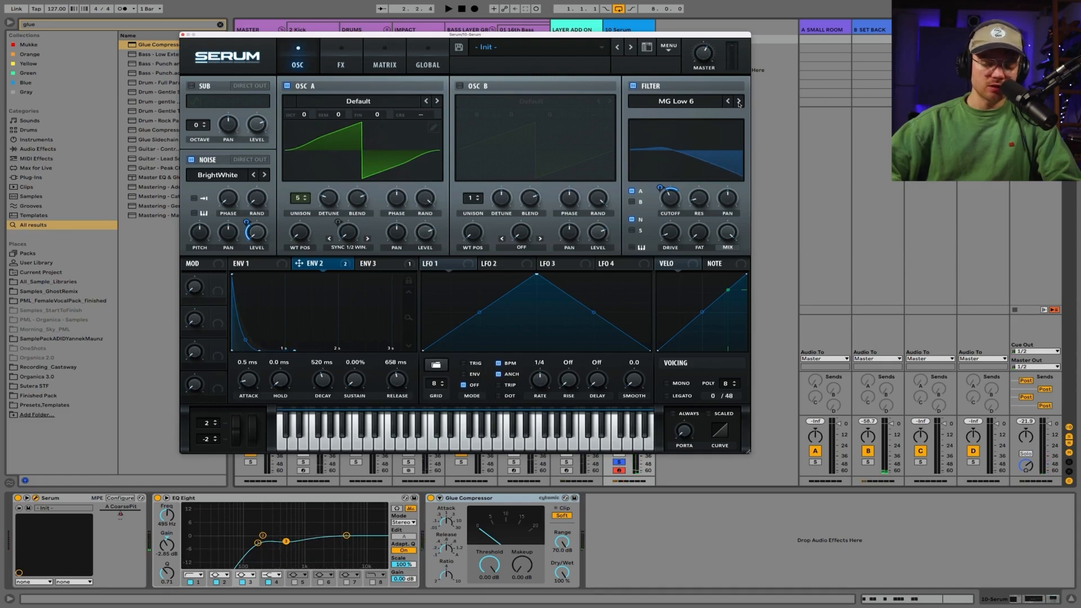
left_click(739, 101)
left_click(739, 102)
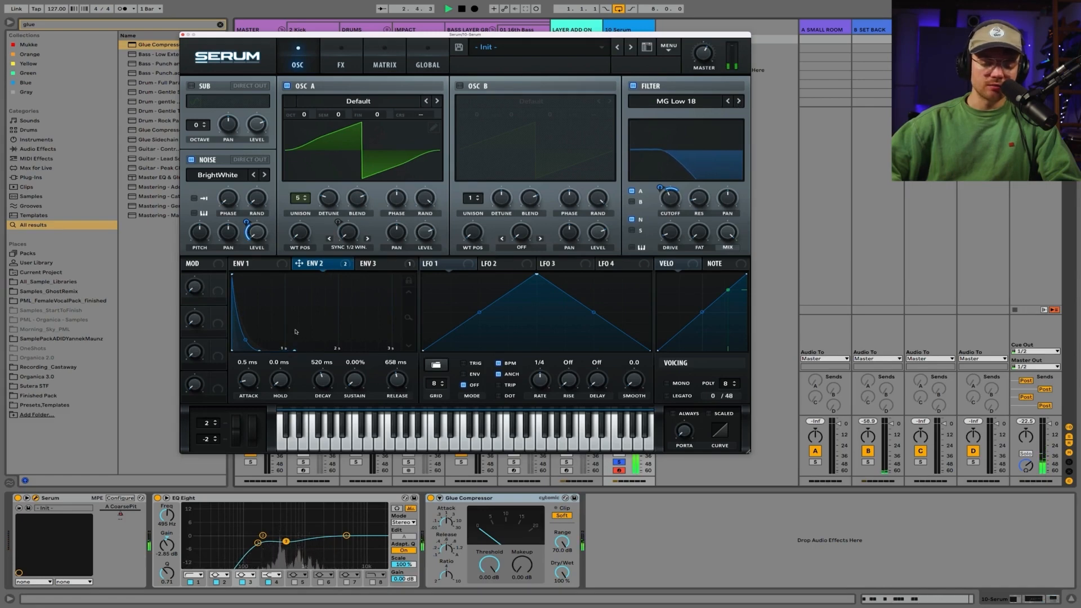
Set envelope 2's decay to 587 ms and fine-tune envelope 1's decay while auditioning the clip.
left_click_drag(296, 333, 300, 335)
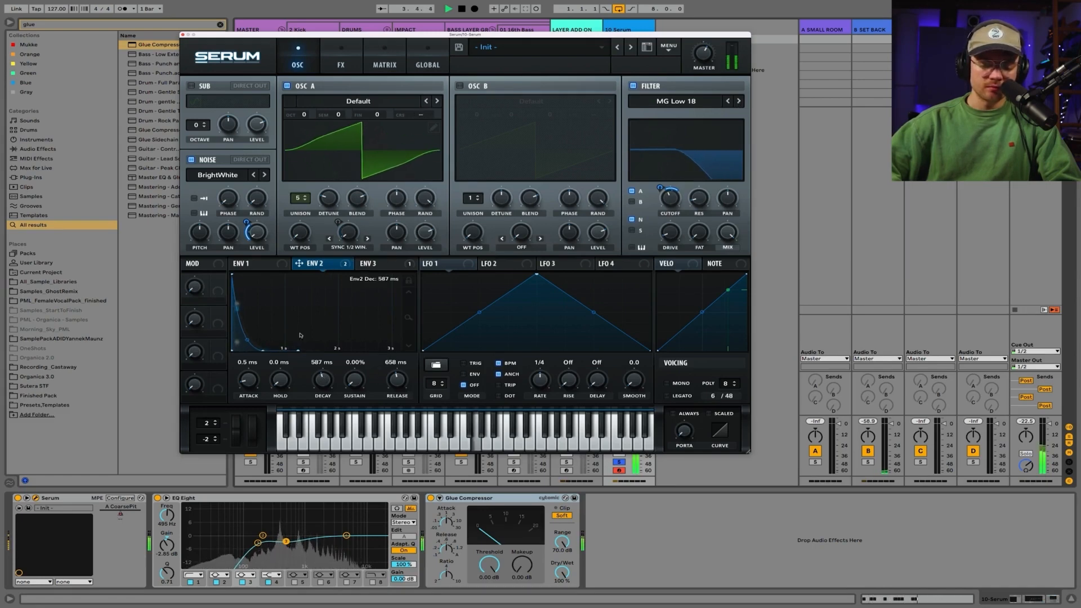
left_click(250, 263)
key("space")
left_click_drag(332, 382, 334, 375)
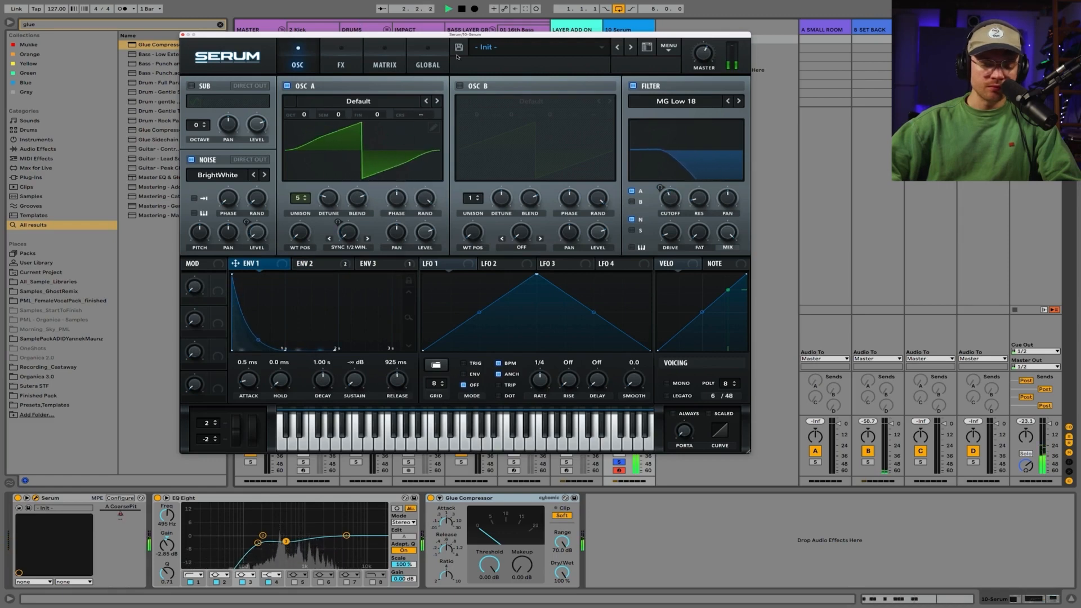
Compare the sound with the distortion and the multiband compressor effects each bypassed and re-enabled during playback.
left_click(356, 62)
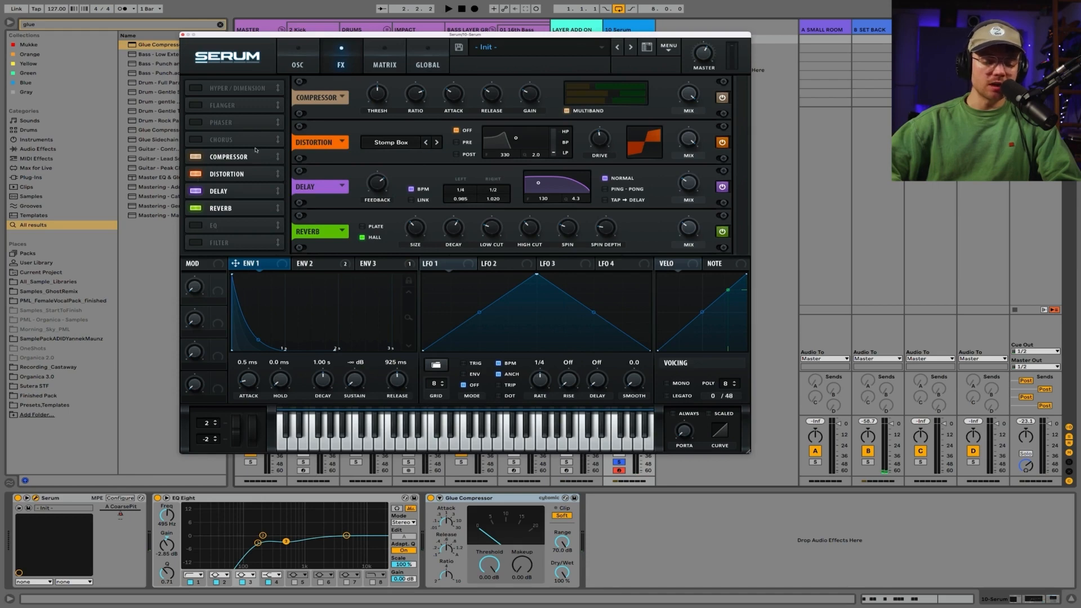
key("space")
left_click(197, 175)
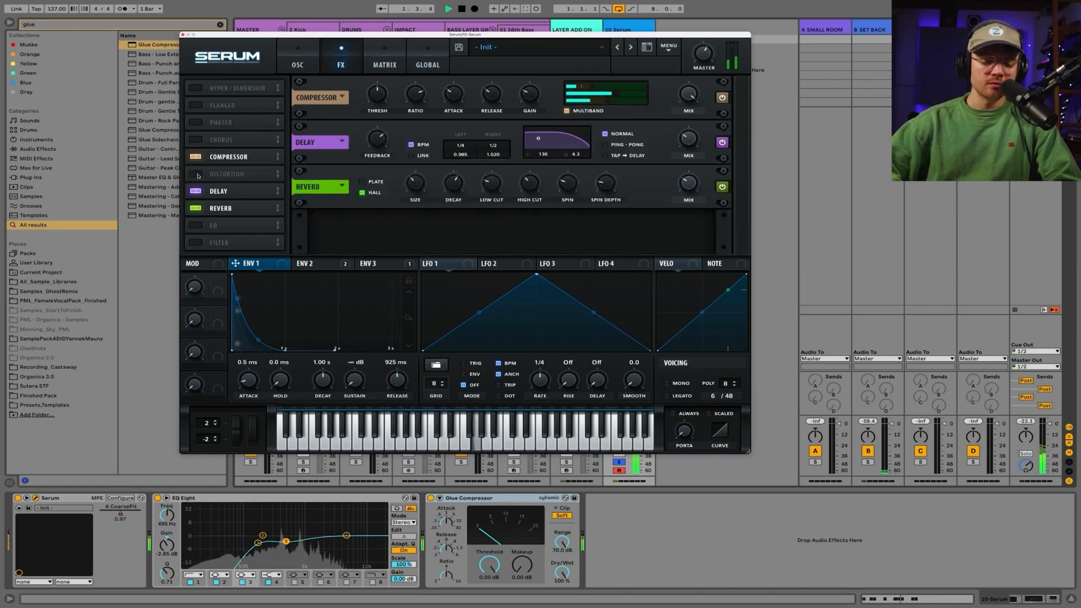
left_click(196, 175)
left_click(197, 158)
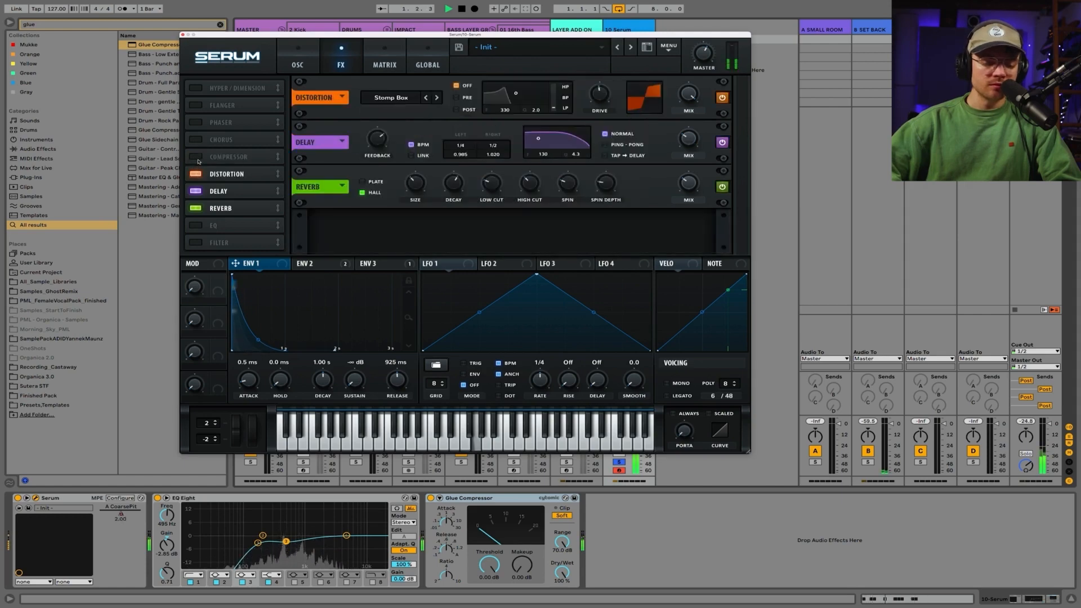
left_click(196, 157)
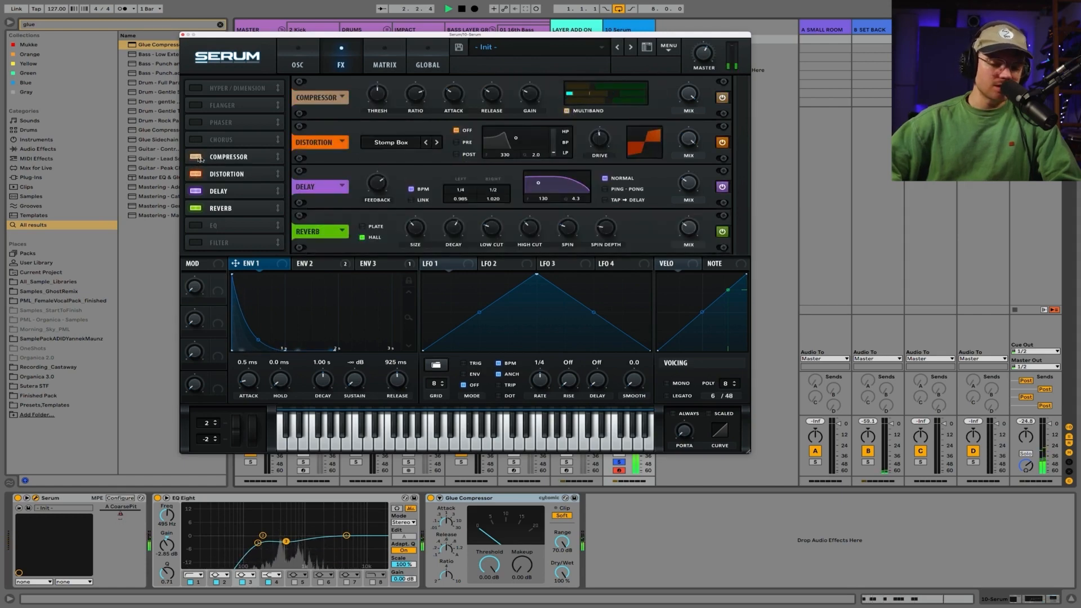
key("space")
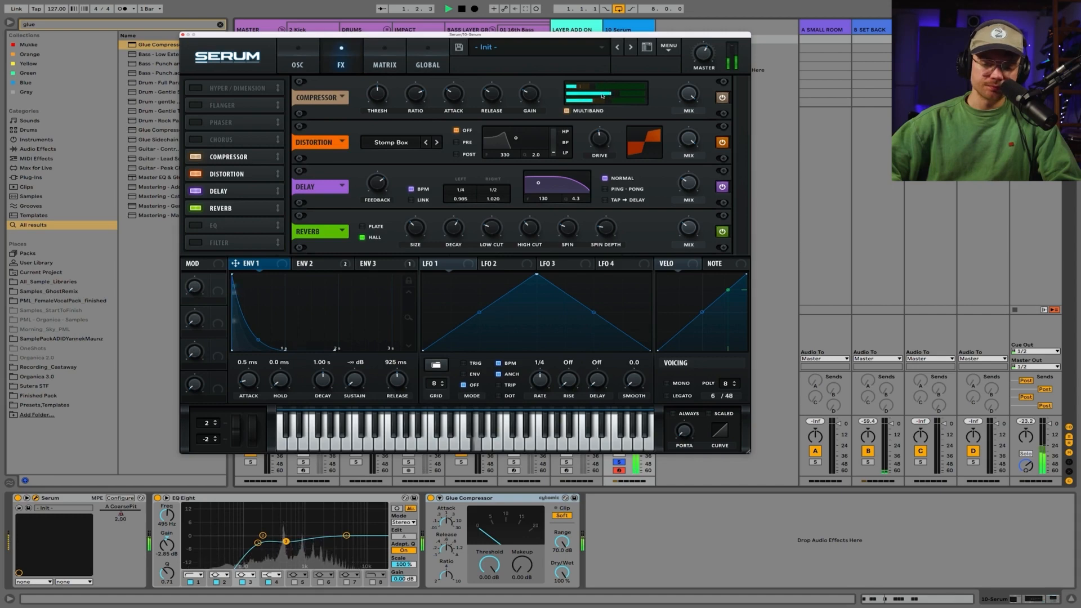
mouse_move(612, 96)
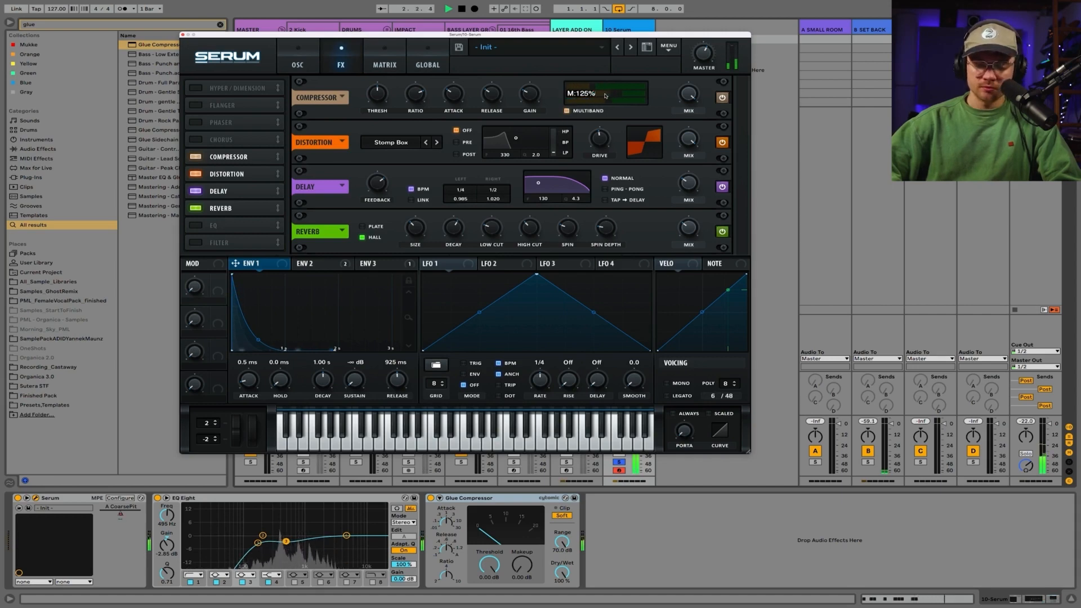
key("space")
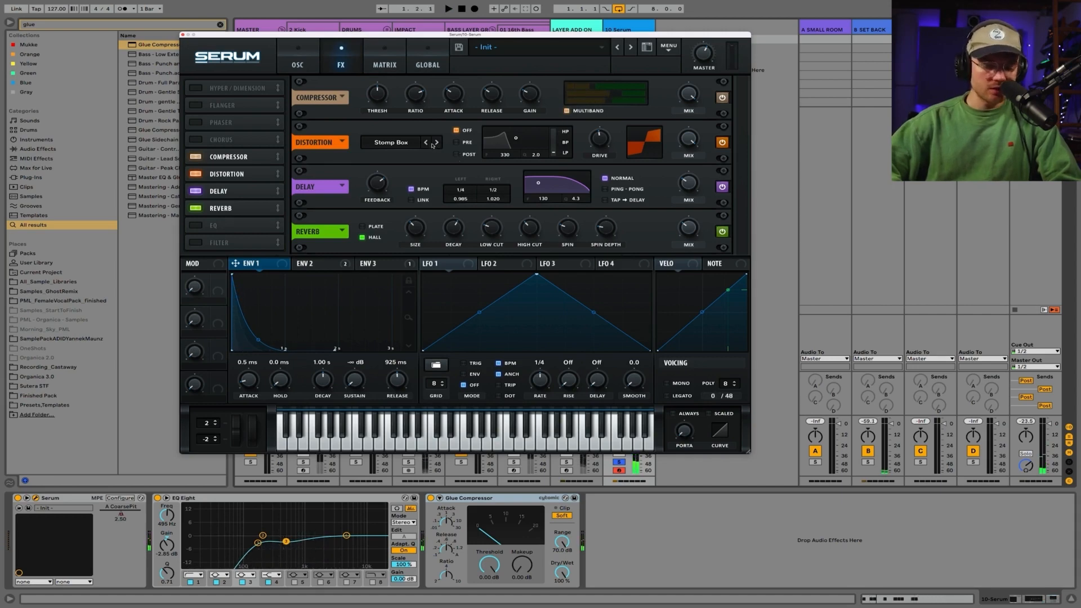
Audition the preceding distortion types one after another and settle on Diode 1.
key("space")
left_click(426, 143)
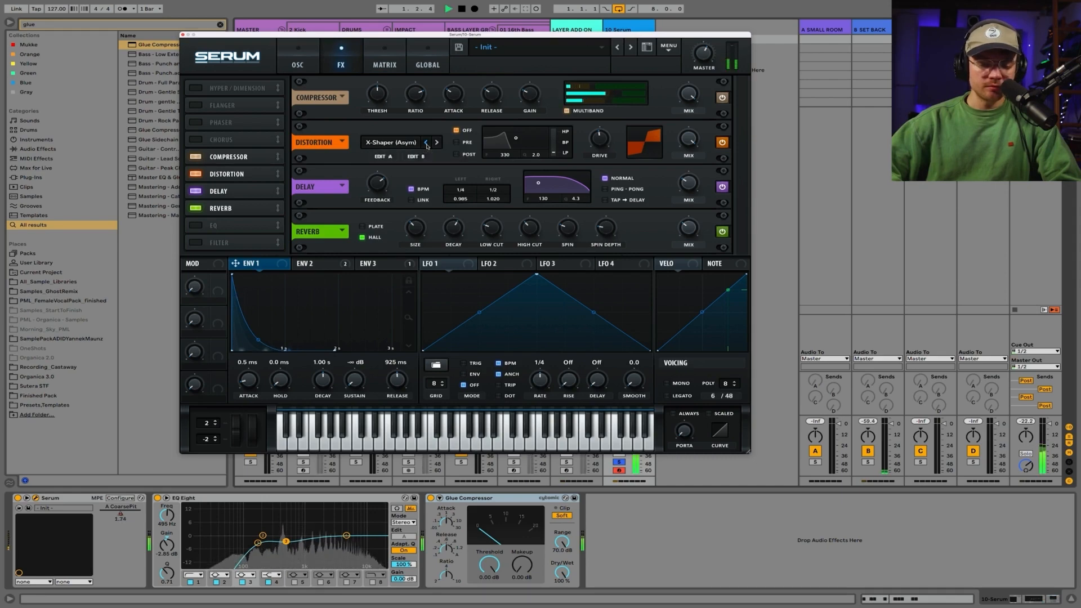
left_click(426, 144)
left_click(427, 144)
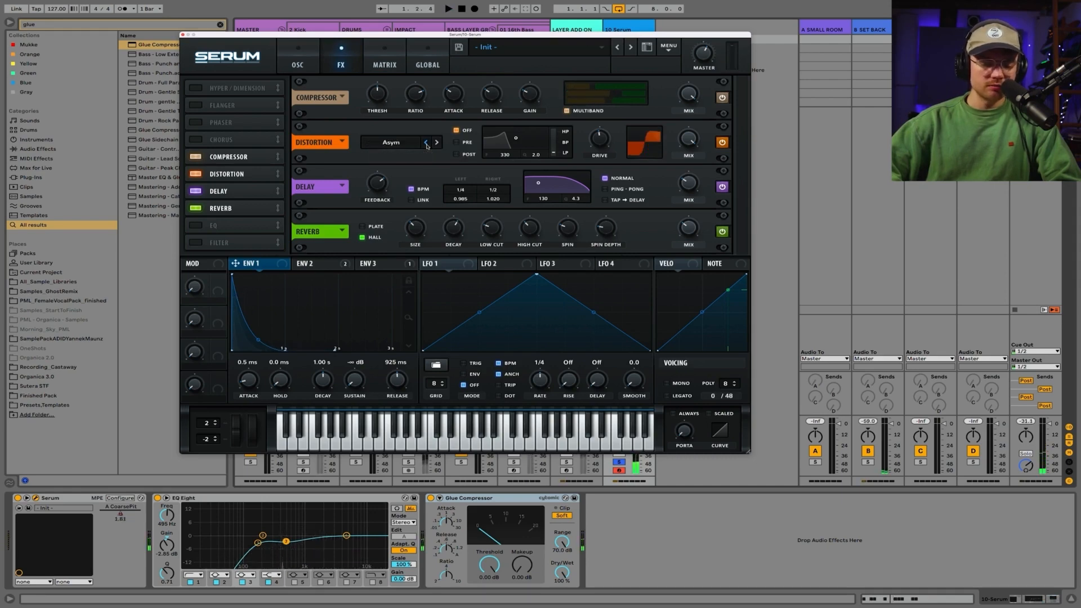
left_click(426, 144)
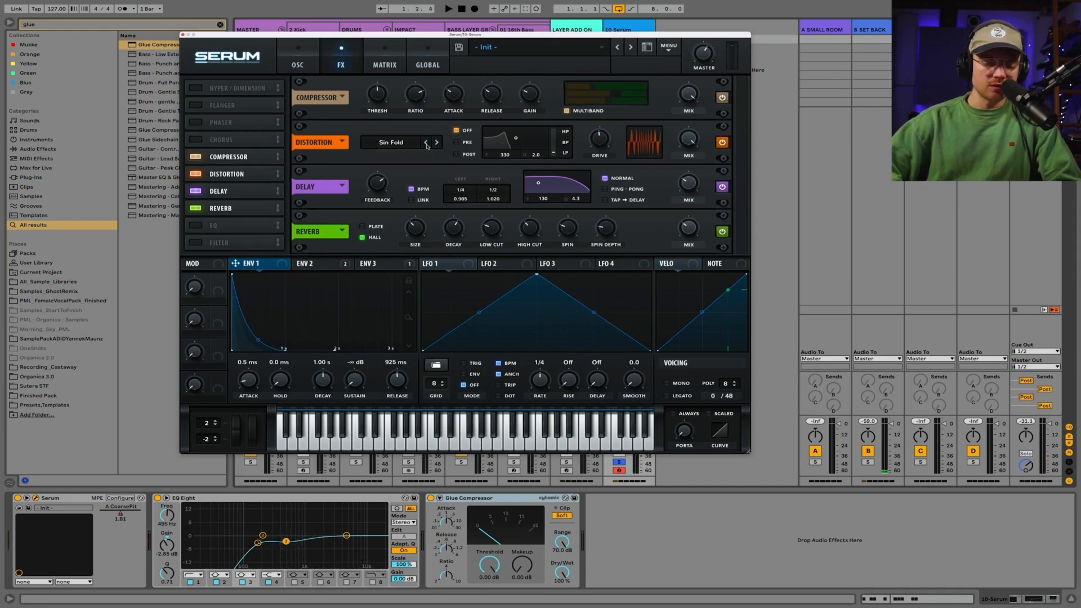
left_click(427, 144)
left_click(427, 144)
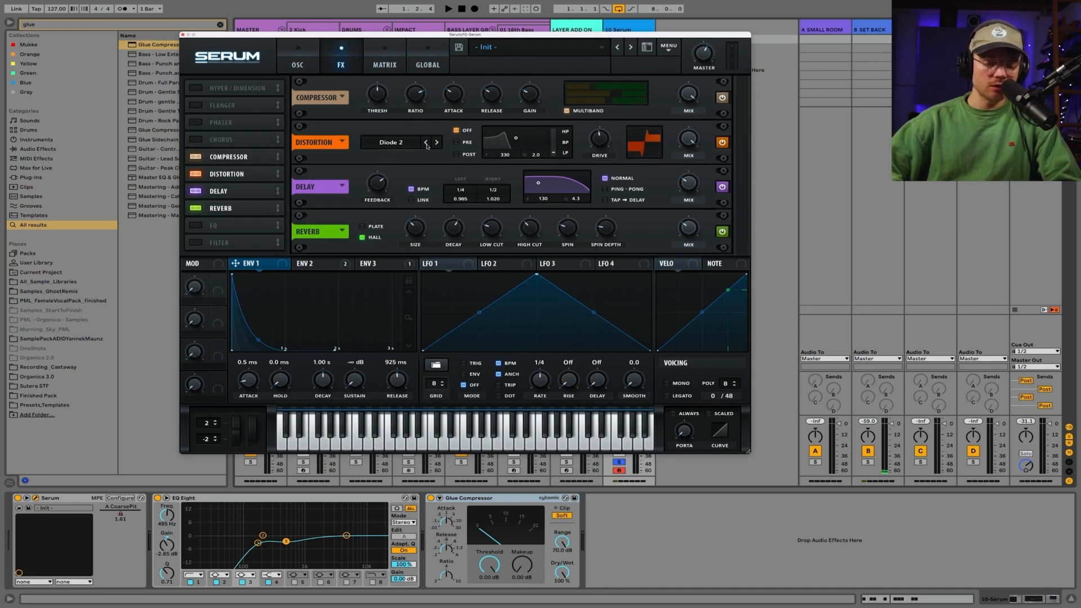
key("space")
left_click(426, 145)
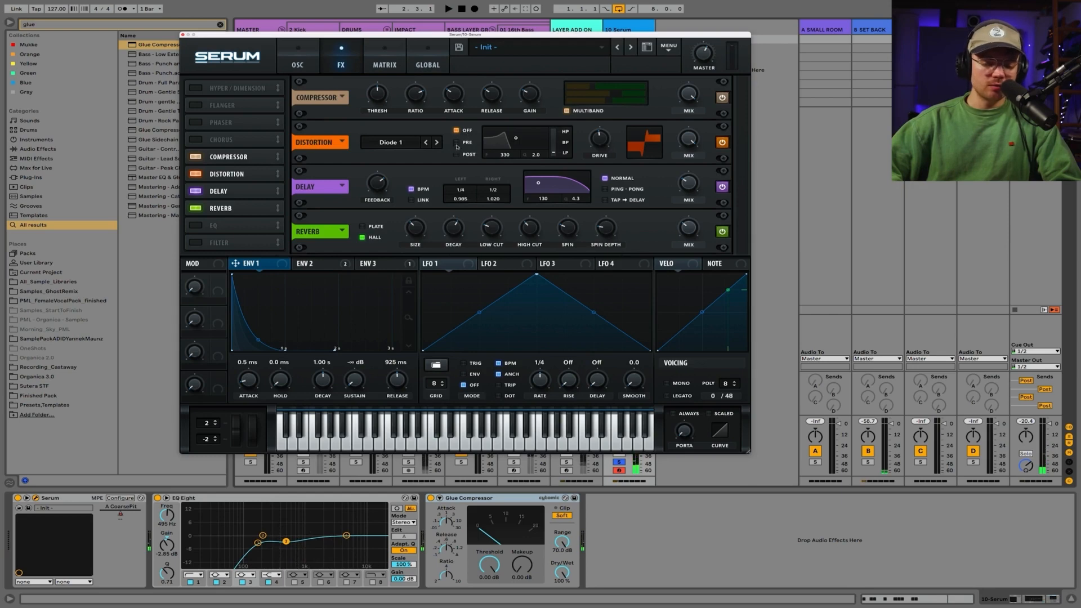
Set the distortion filter to Post and shape it to a frequency of 564 and a width of 0.1.
left_click(467, 142)
key("space")
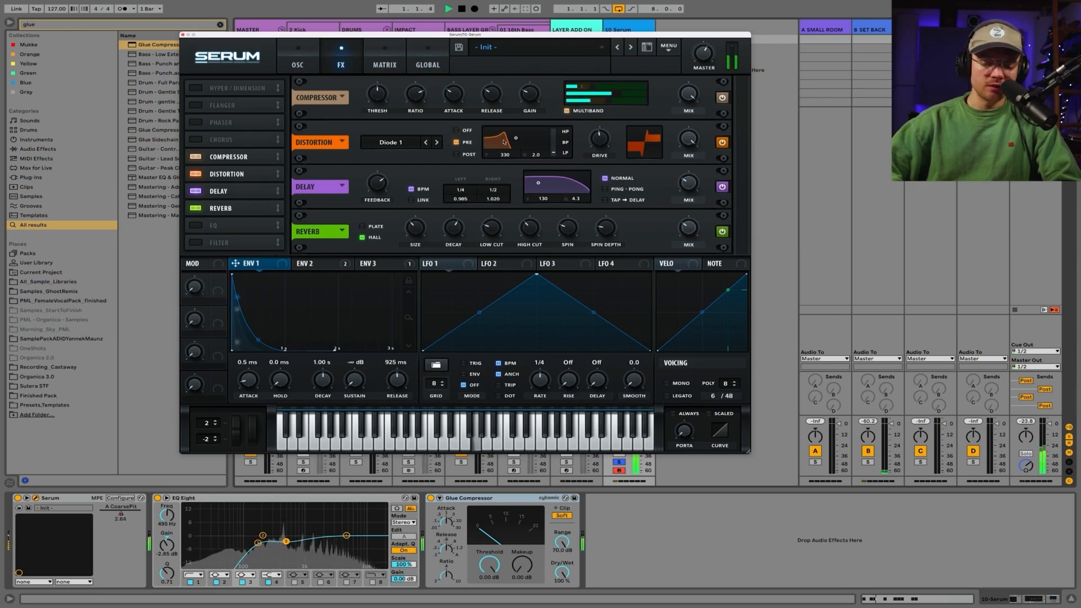
left_click(465, 153)
mouse_move(516, 138)
left_mouse_down()
mouse_move(563, 146)
mouse_move(553, 131)
mouse_move(520, 147)
left_mouse_up()
key("space")
key("space")
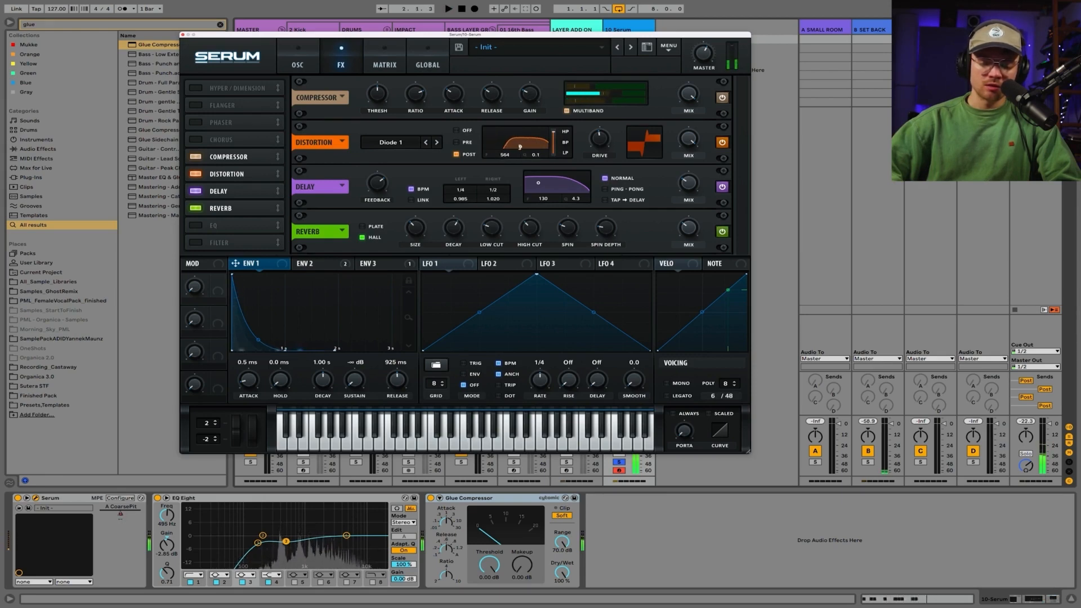
Reduce the distortion mix to 53% and audition the result.
left_click_drag(687, 139, 685, 165)
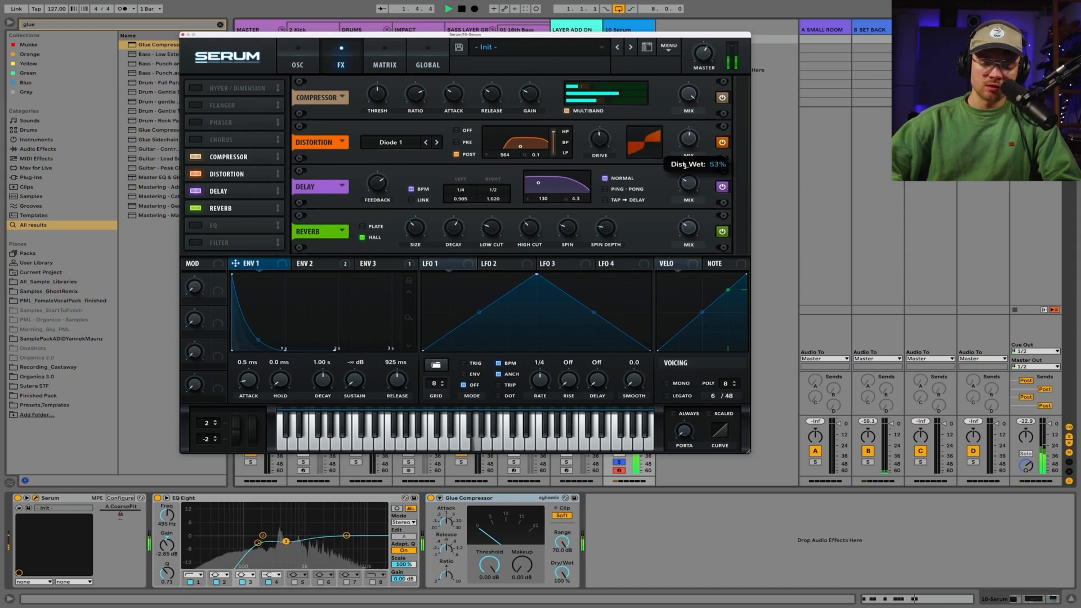
key("space")
left_click(723, 142)
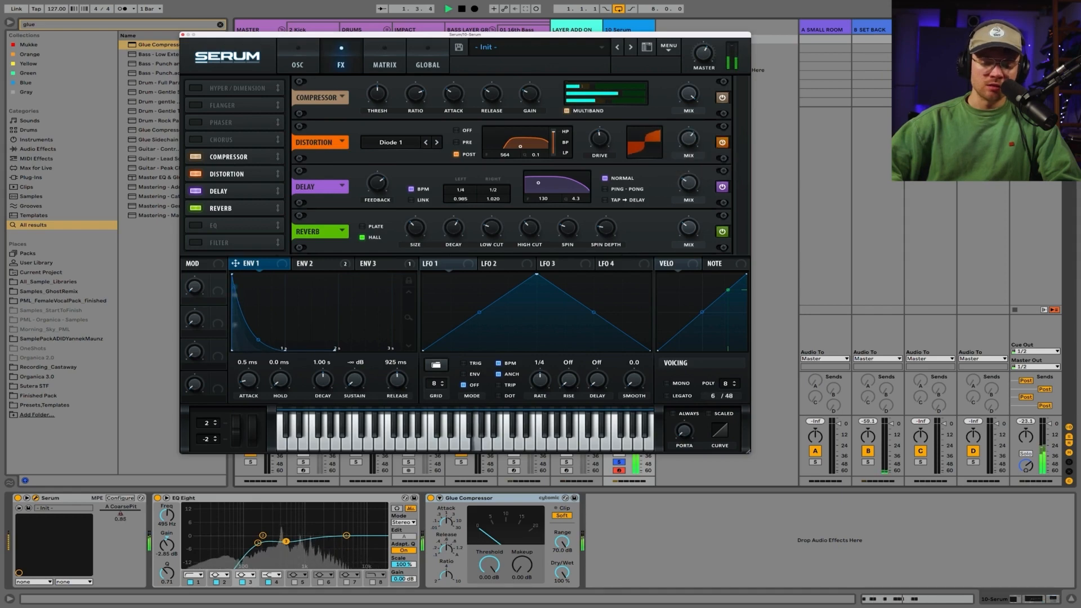
key("space")
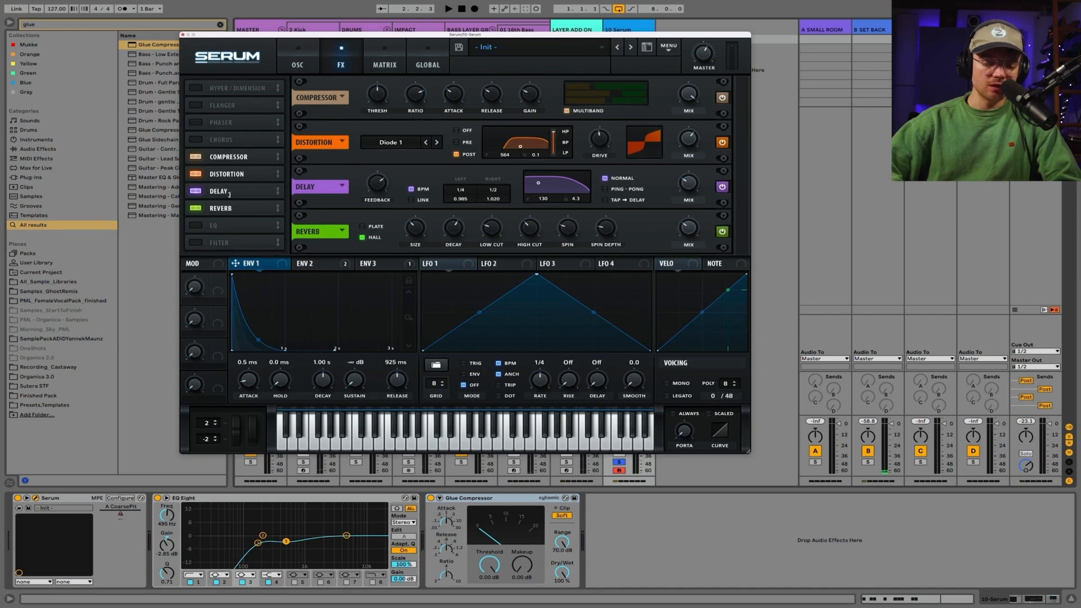
left_click(196, 225)
key("space")
left_click(195, 226)
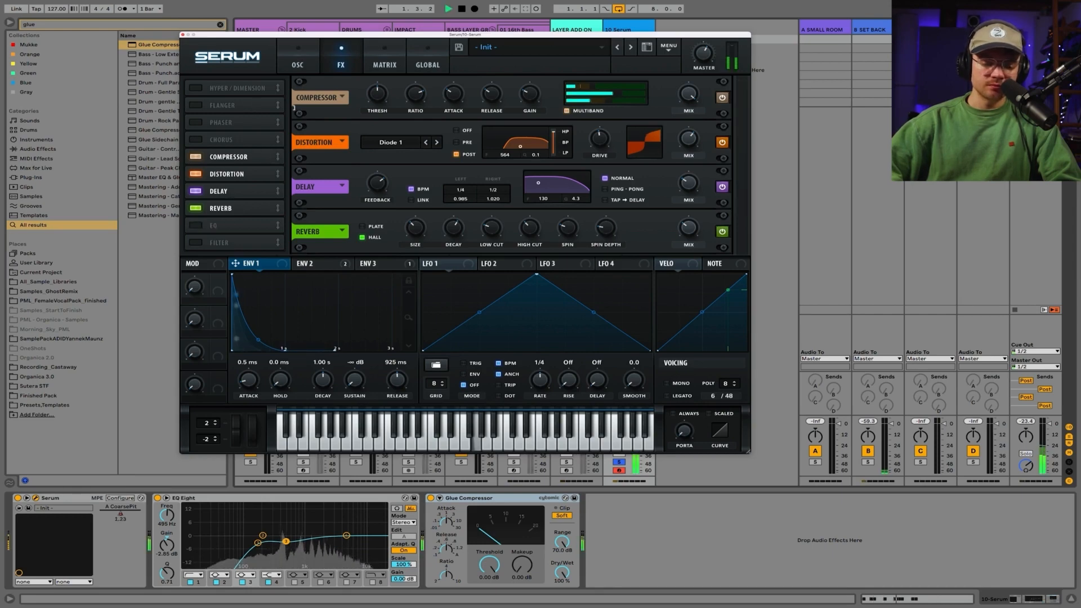
Fine-tune the filter cutoff and its envelope 2 modulation during playback, and set oscillator A's unison to 4 voices.
left_click(299, 65)
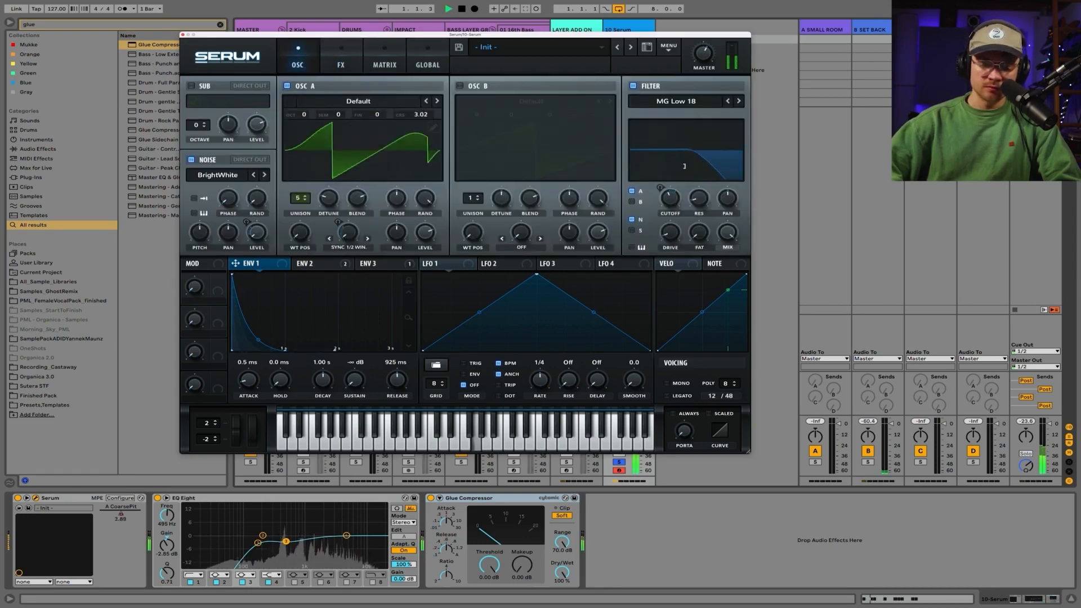
left_click(320, 263)
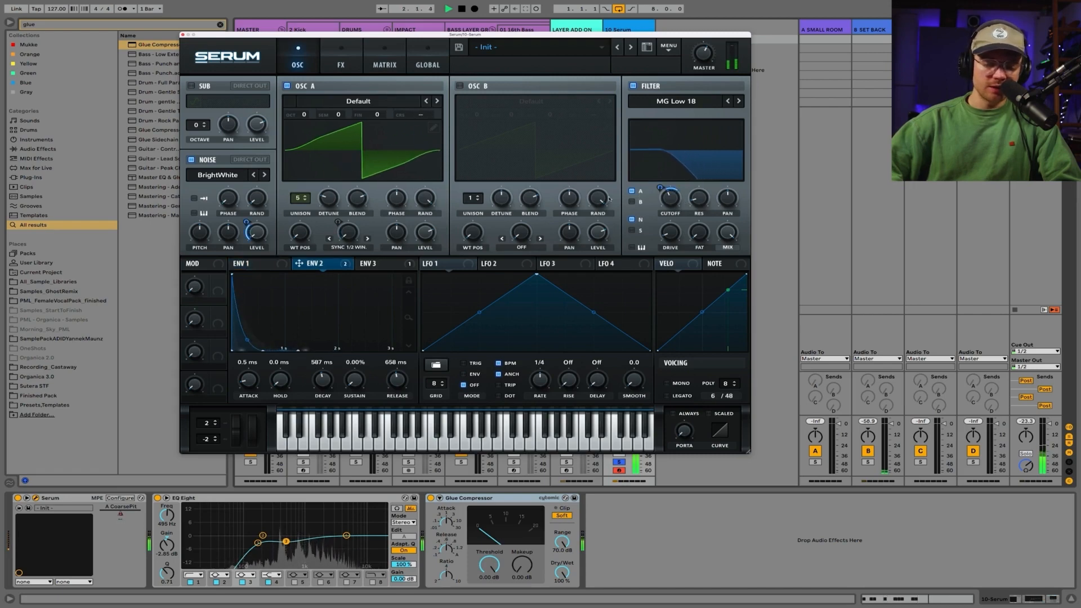
key("space")
mouse_move(668, 198)
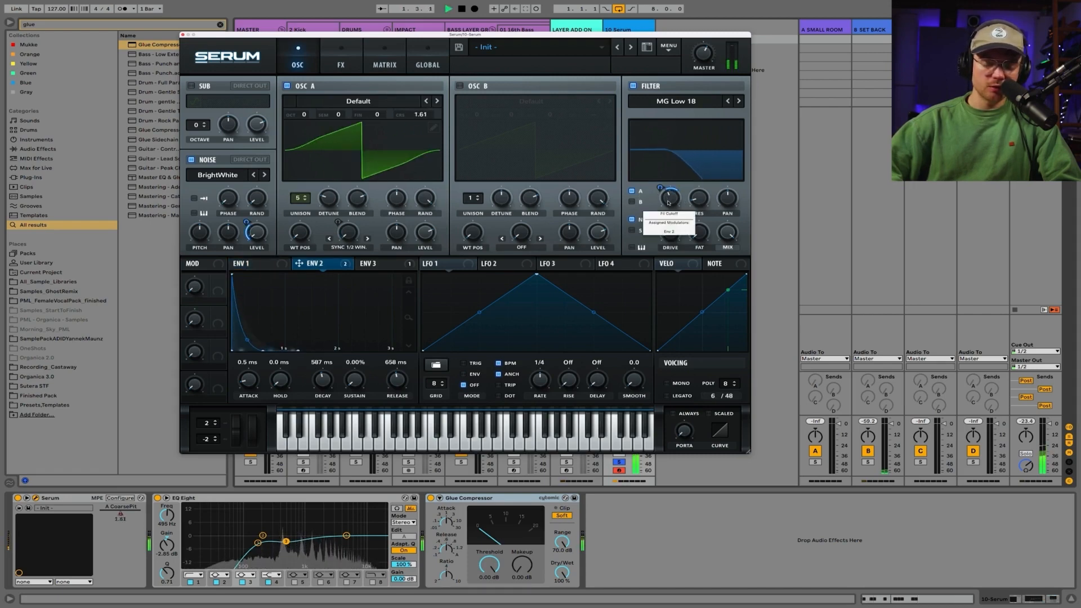
left_click_drag(668, 207, 660, 185)
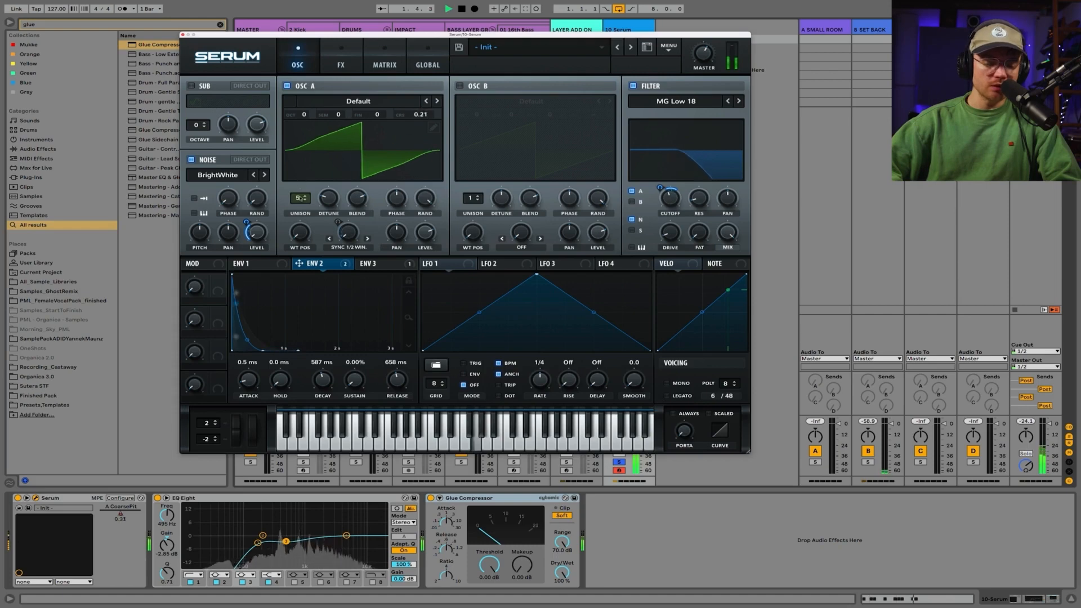
left_click_drag(299, 198, 298, 167)
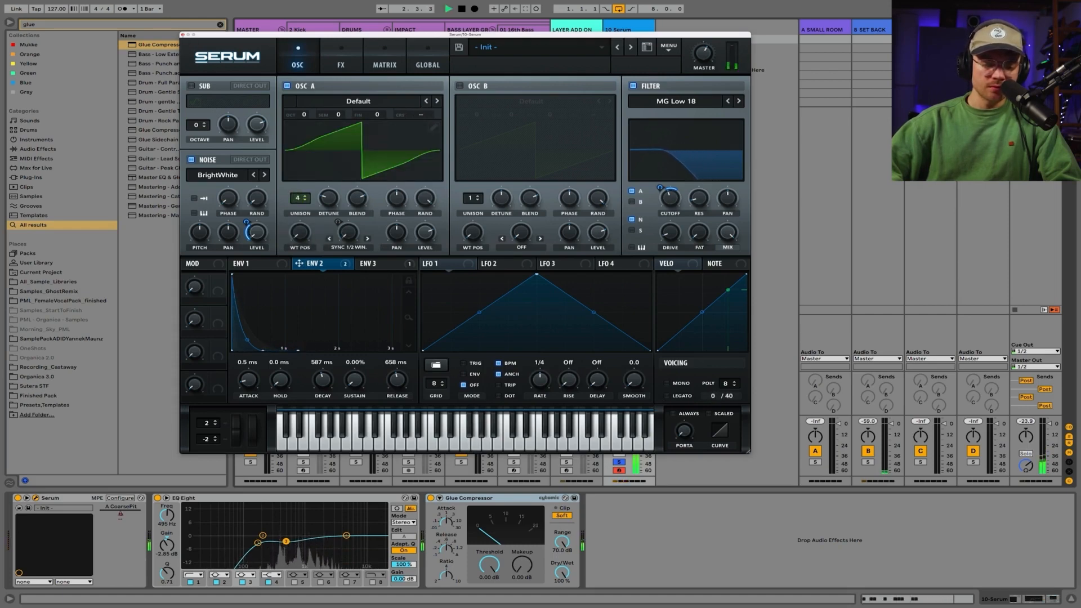
Close the Serum window, unsolo the 10 Serum track and play it together with the other tracks.
left_click(183, 35)
key("space")
left_click(622, 462)
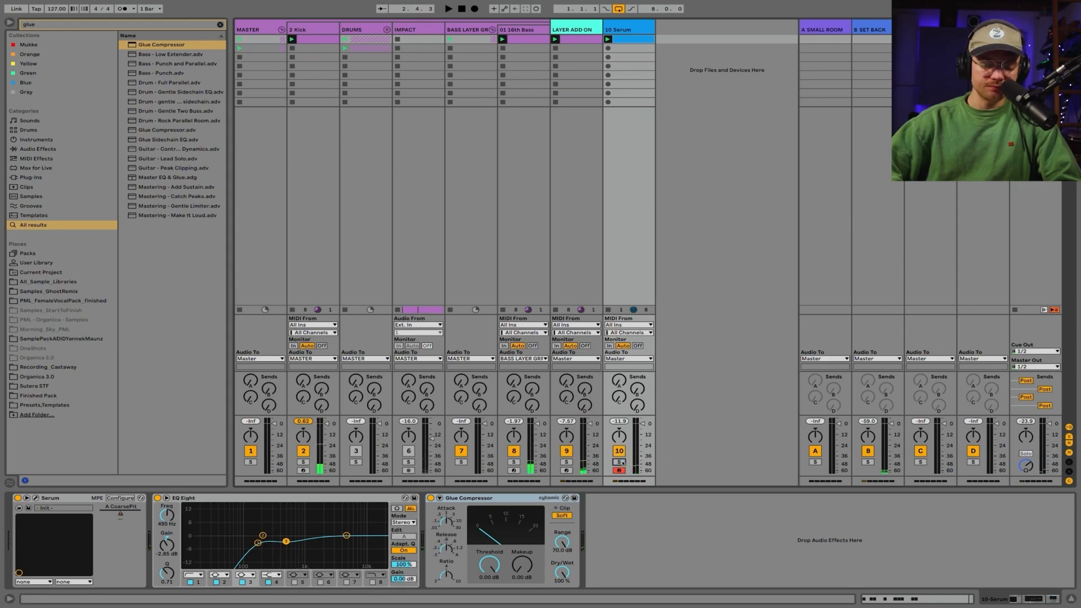
key("space")
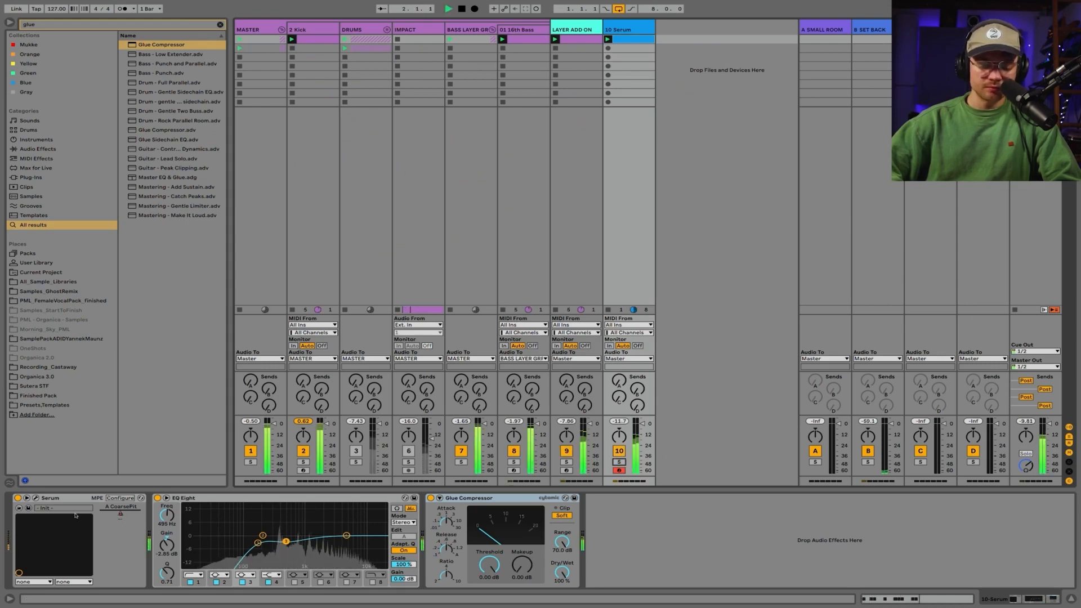
Duplicate the G3 pattern in the 10 Serum clip to extend its loop to 4 bars.
double_click(633, 40)
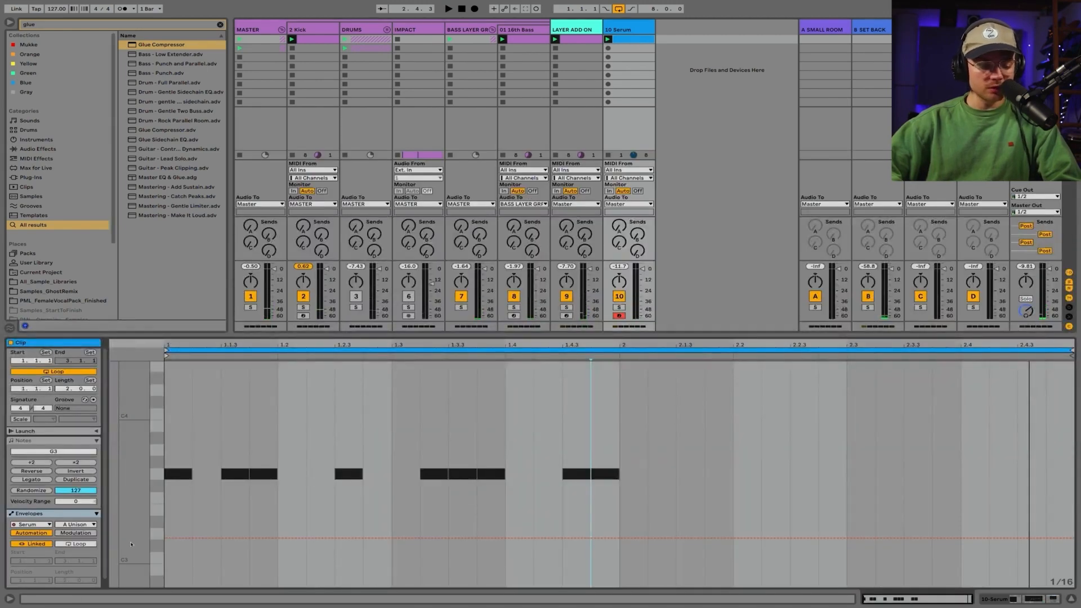
left_click(67, 481)
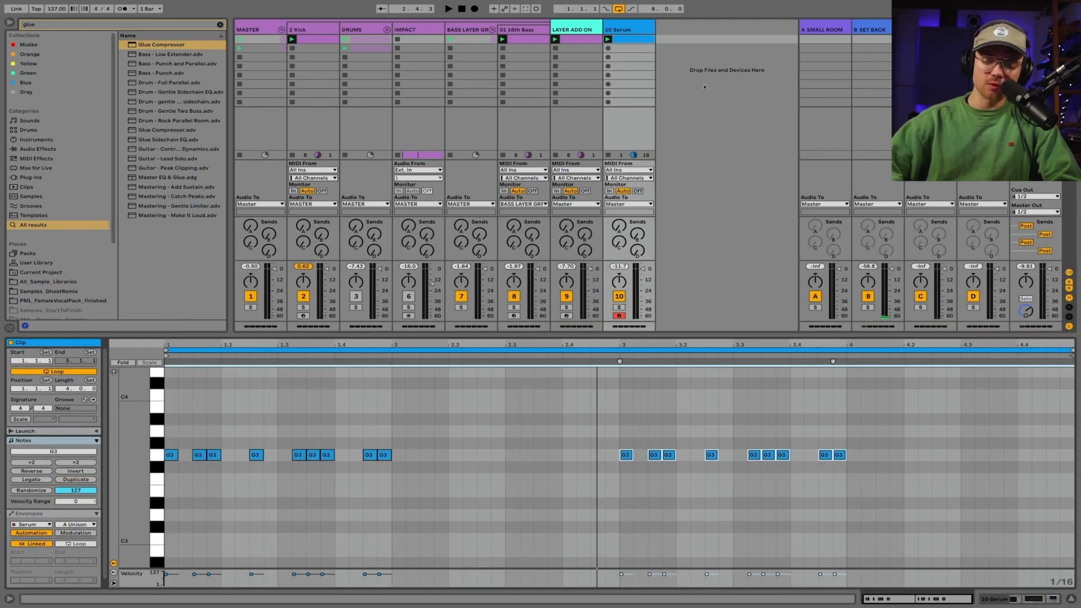
Open the Serum window of the 10 Serum track and review its oscillator and effects settings.
left_click(624, 31)
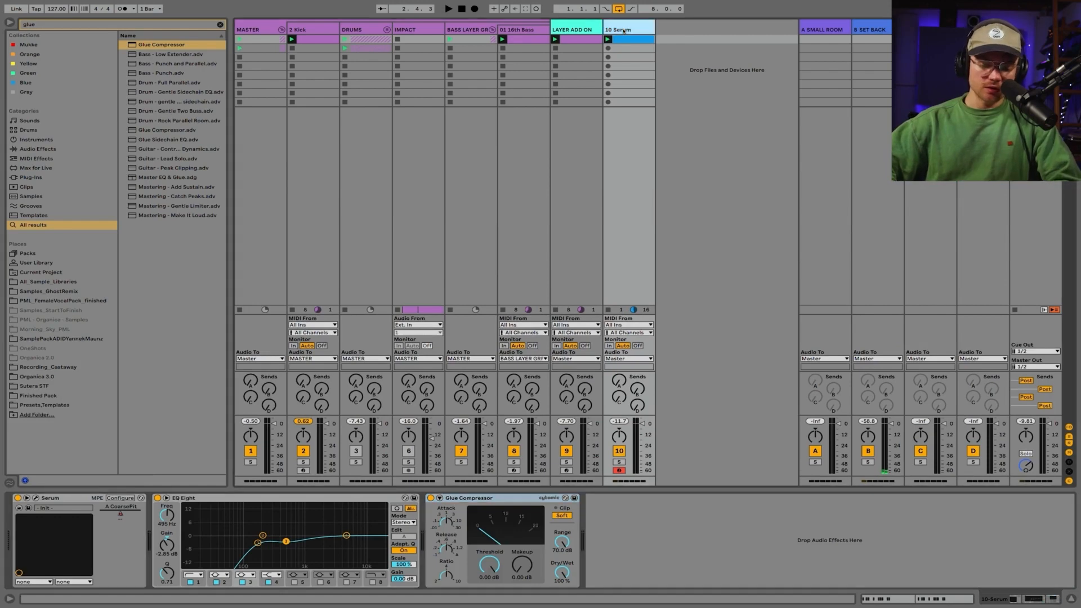
left_click(35, 498)
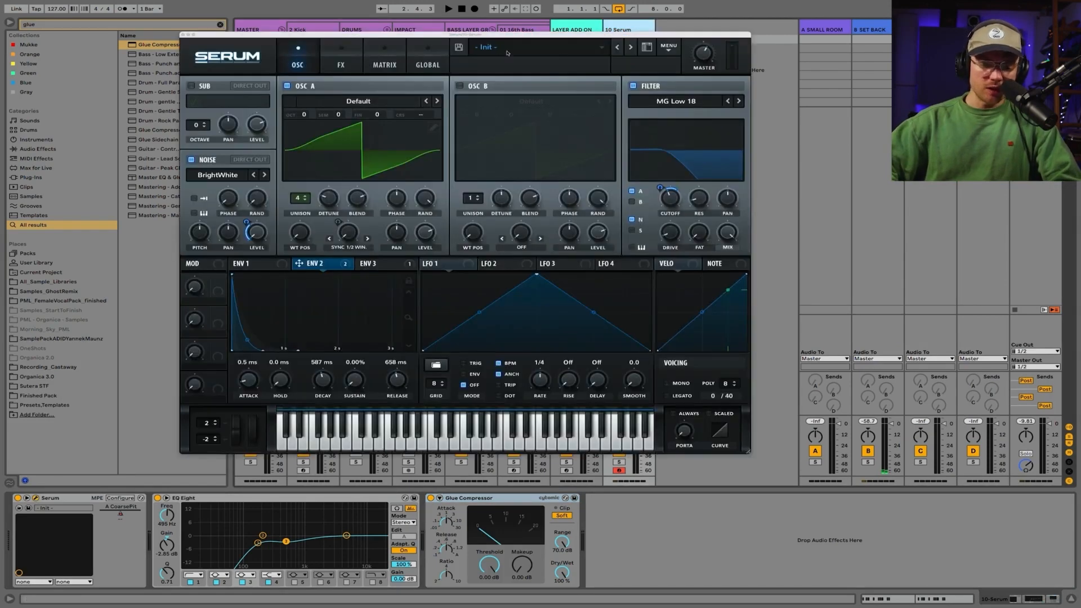
left_click(304, 65)
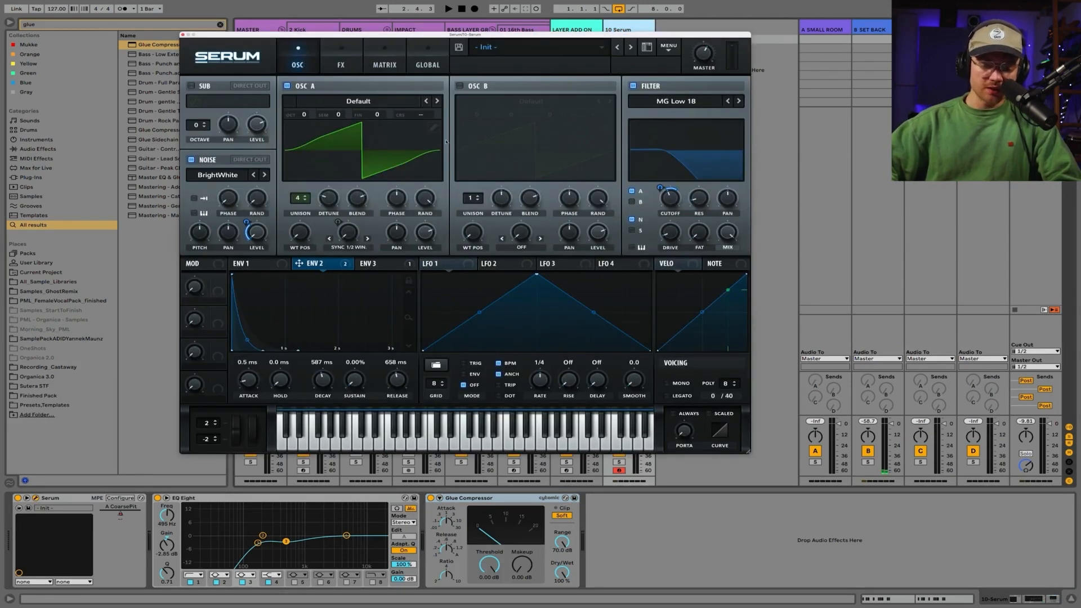
left_click(347, 63)
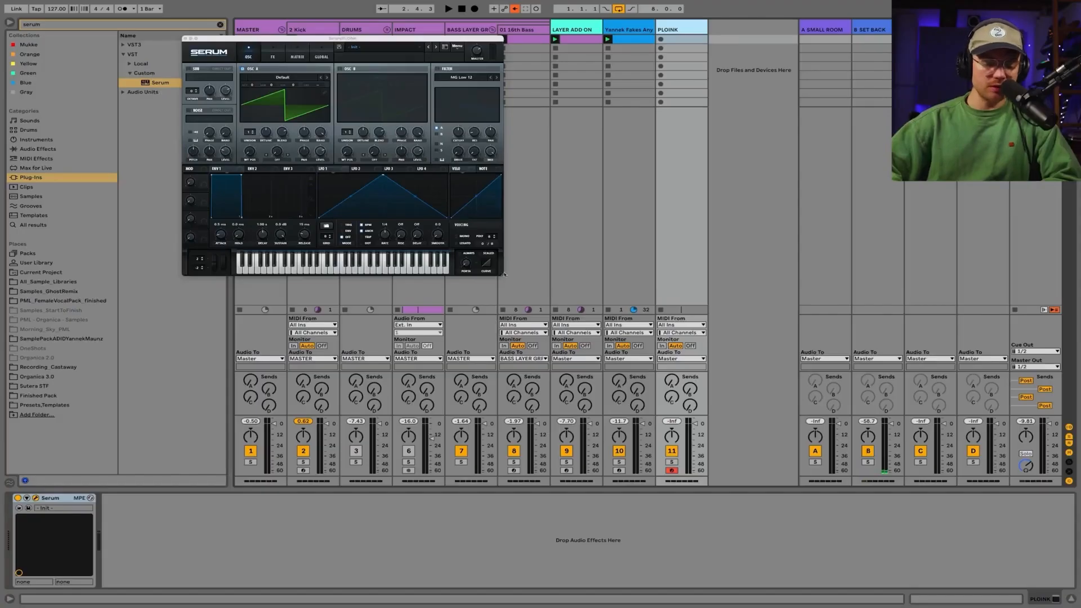
Enlarge the Serum window on the PLOINK track and set envelope 1 to 831 ms decay, no sustain and 291 ms release.
left_click_drag(505, 274, 779, 477)
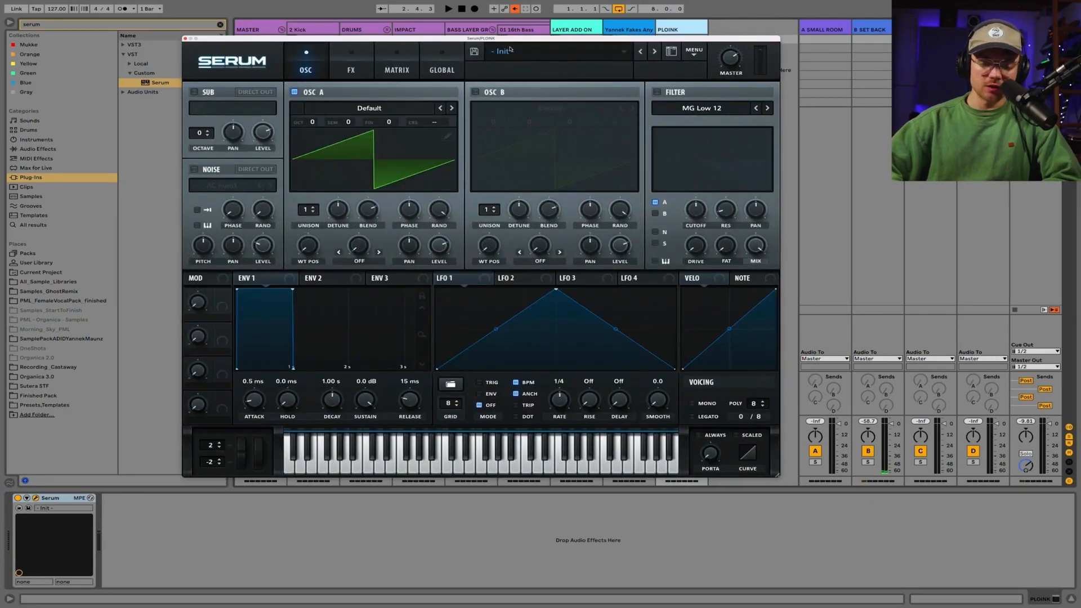
left_click_drag(508, 41, 479, 37)
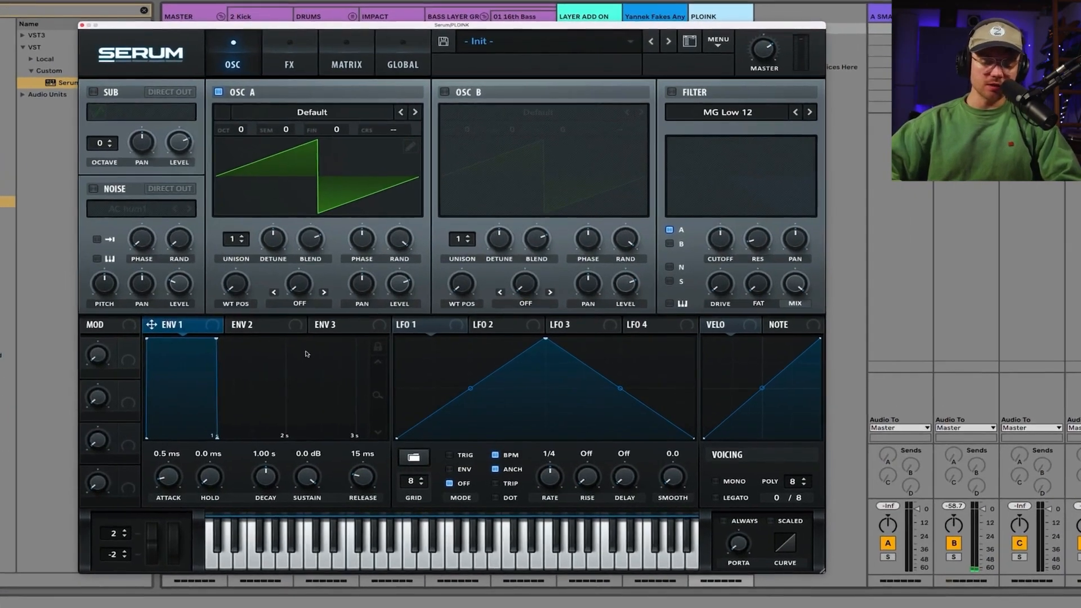
left_click_drag(309, 478, 308, 510)
left_click_drag(265, 478, 265, 486)
left_click_drag(362, 478, 362, 463)
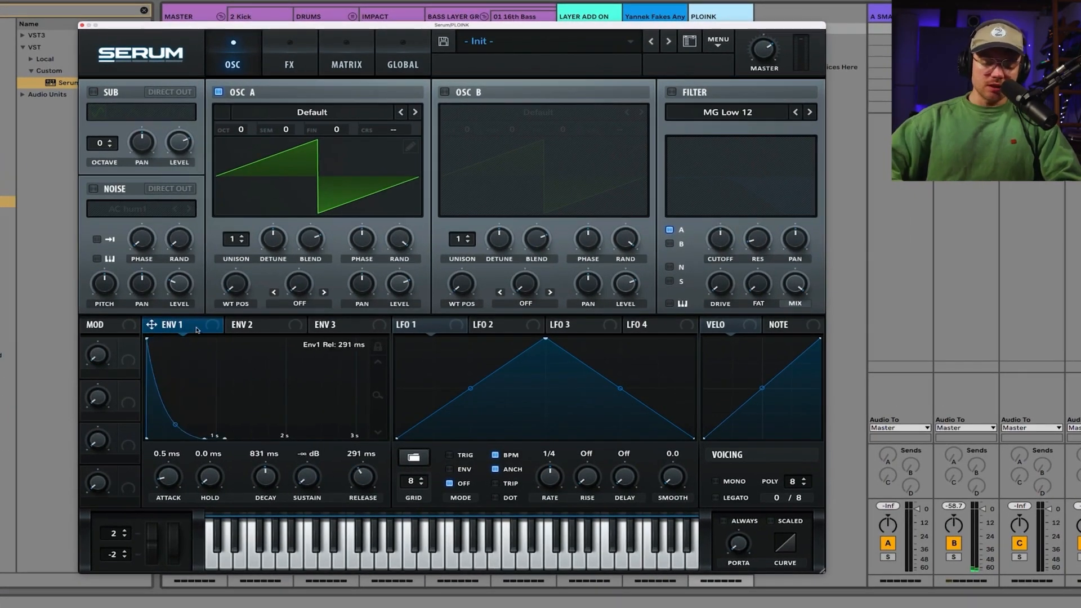
Copy envelope 1 to envelope 2, then enable the MG Low 12 filter with a lowered cutoff modulated by envelope 2.
left_click_drag(151, 325, 331, 327)
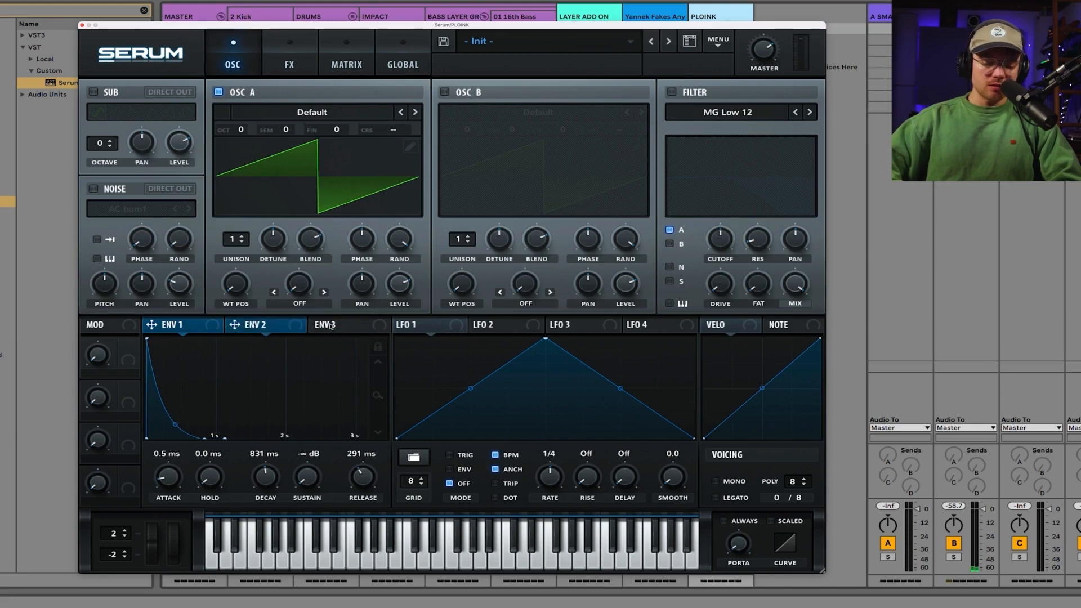
left_click(670, 93)
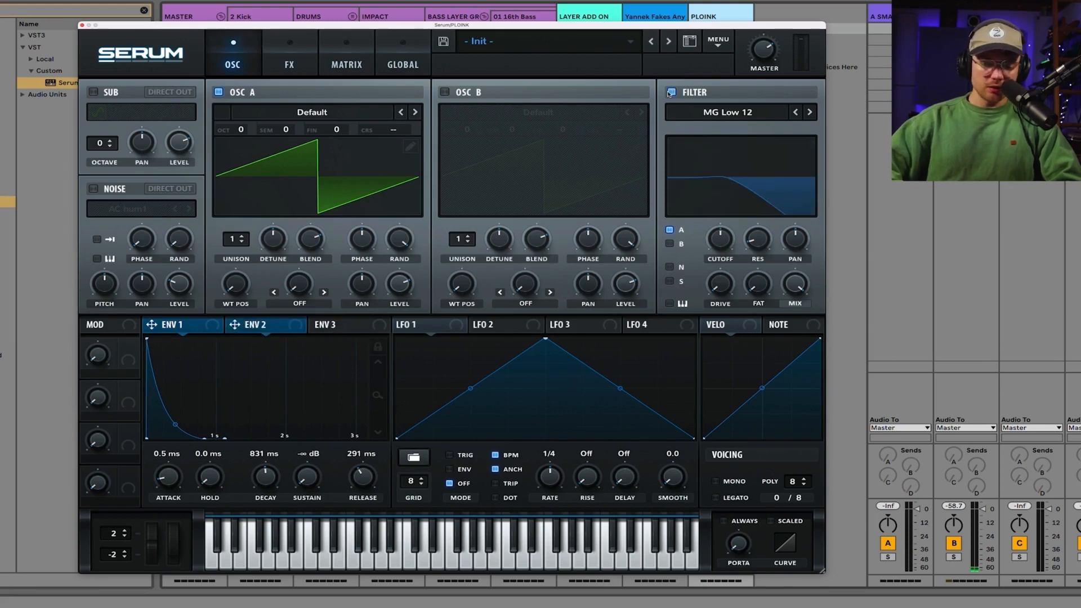
left_click_drag(235, 325, 714, 241)
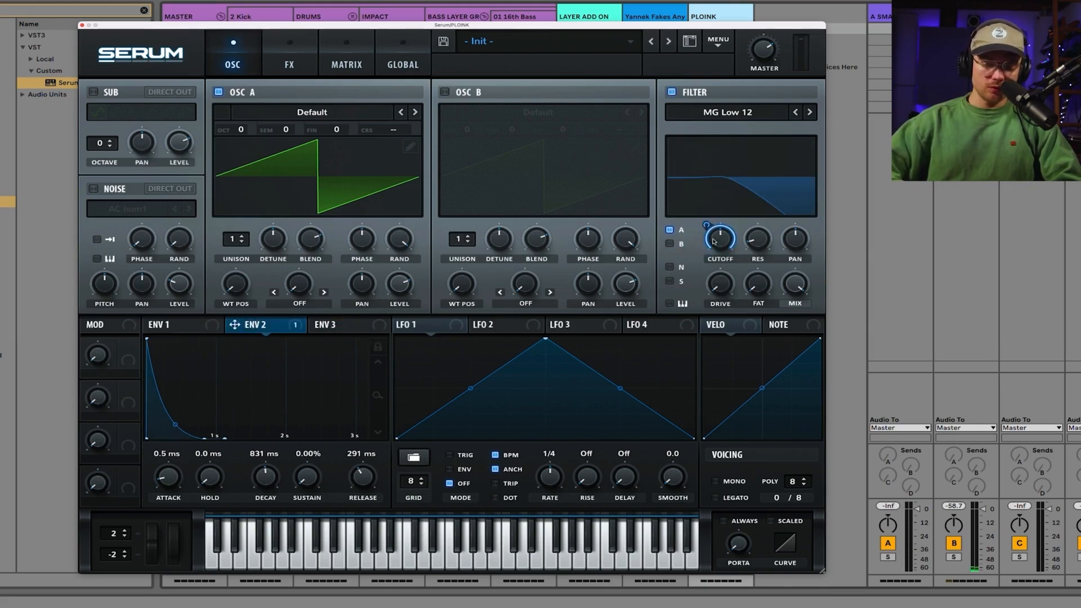
left_click(347, 66)
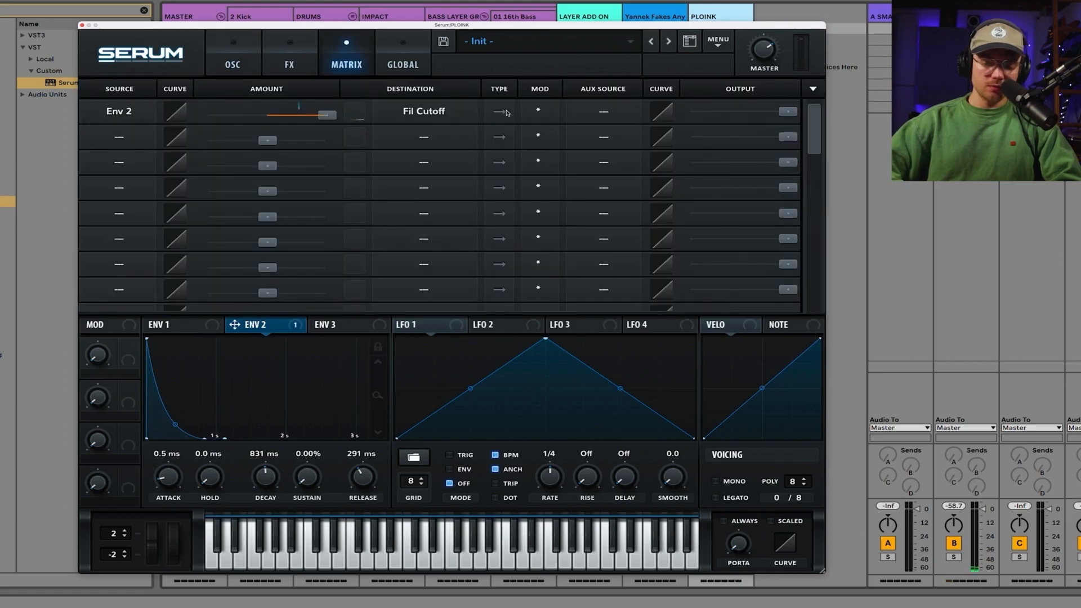
left_click(234, 66)
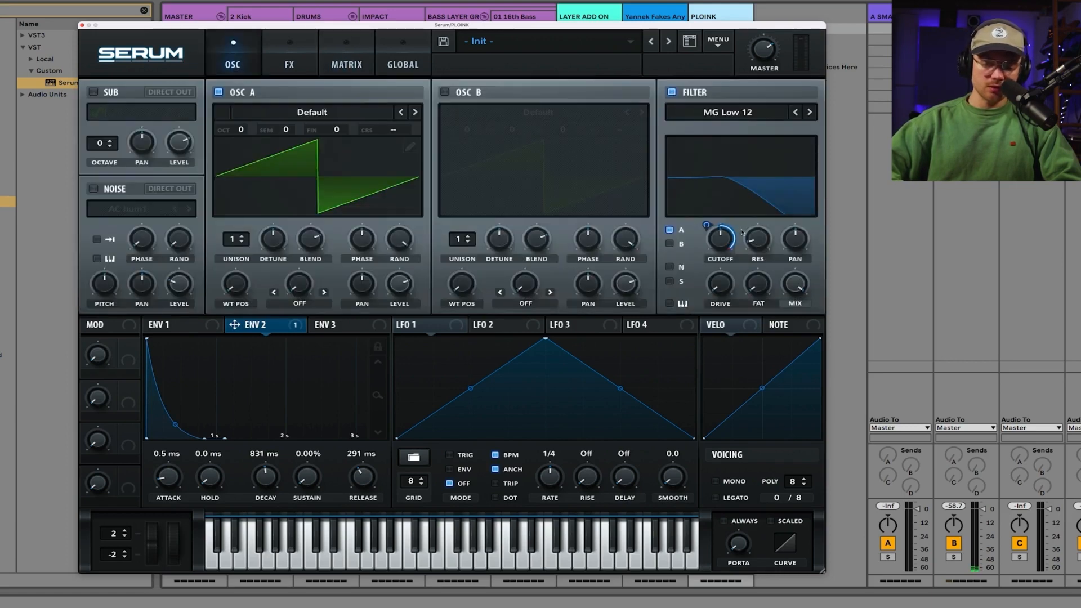
left_click_drag(708, 225, 719, 261)
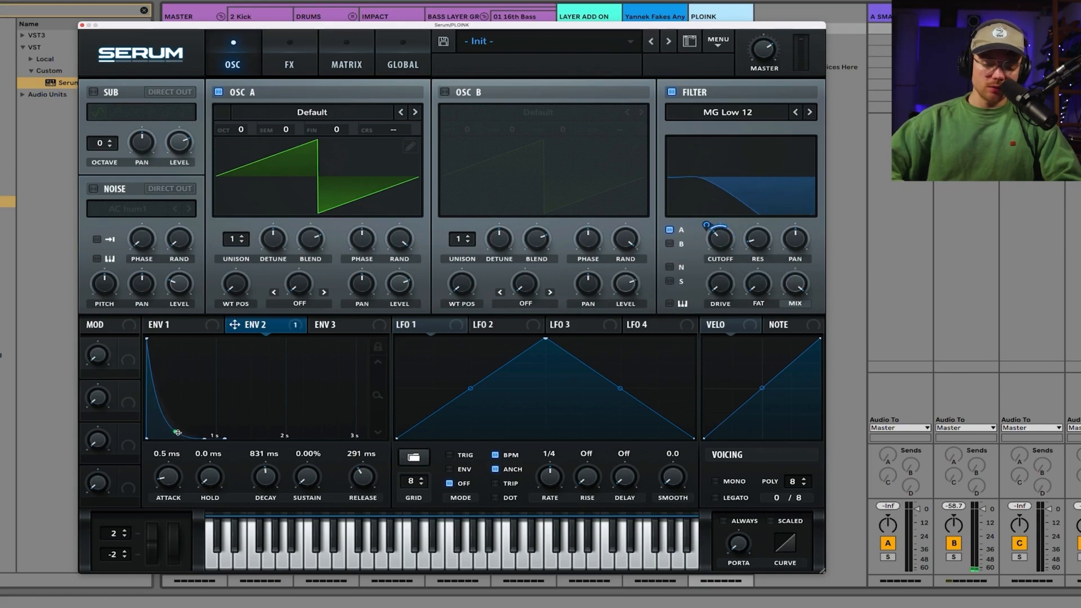
Enable oscillator B, load the MB Triangle (Metal) wavetable and raise its wavetable position.
left_click(445, 92)
left_click(529, 305)
left_click(516, 115)
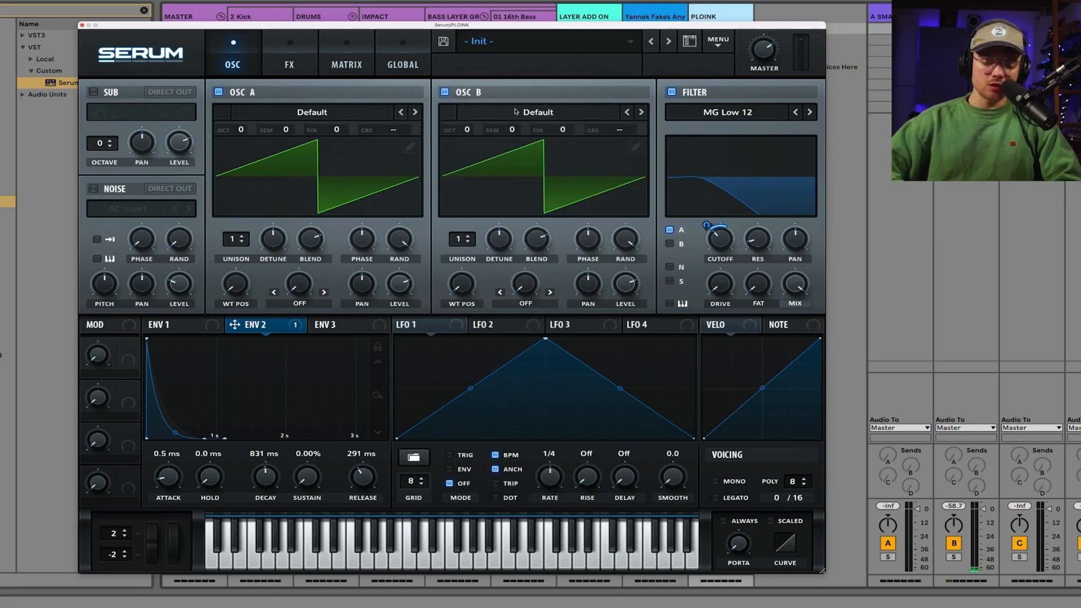
left_click(516, 112)
mouse_move(520, 121)
left_click(674, 283)
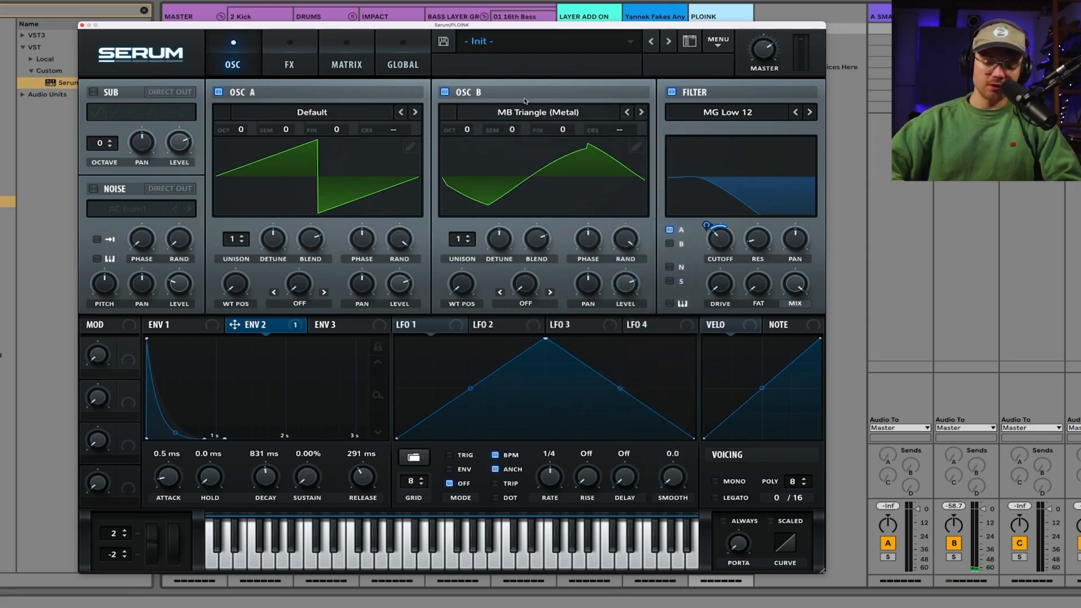
left_click_drag(473, 289, 432, 196)
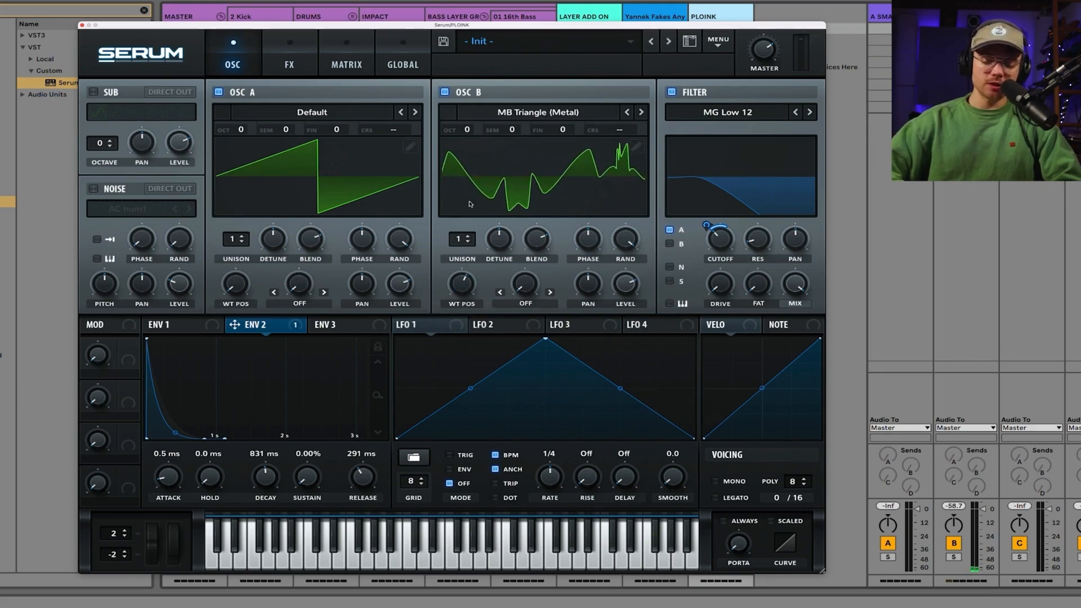
Set oscillator A's warp mode to FM (From B) and raise the filter drive.
left_click(303, 307)
left_click(301, 446)
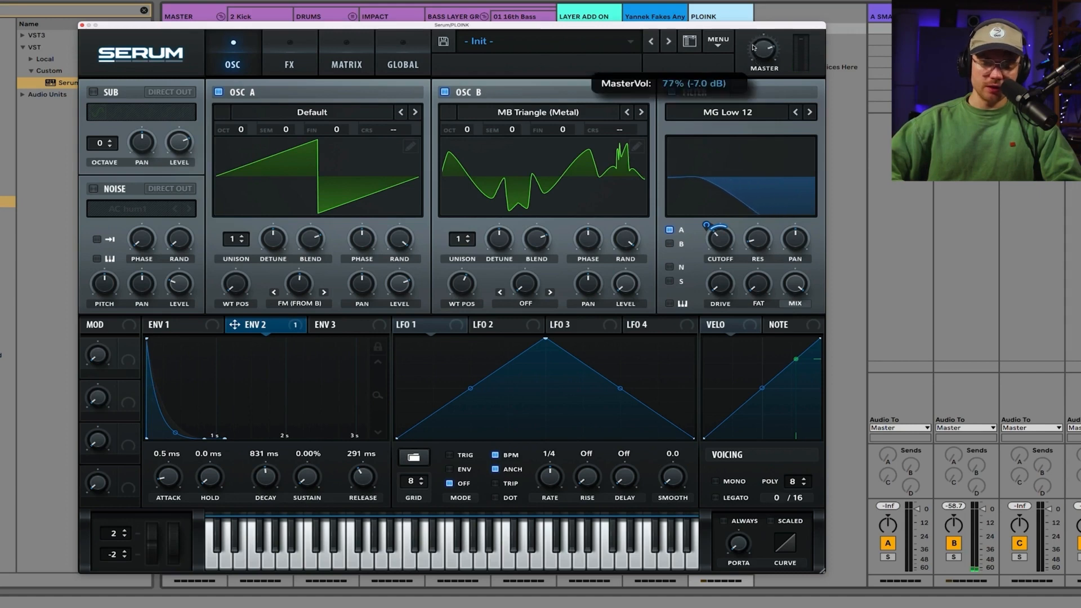
left_click_drag(720, 285, 720, 228)
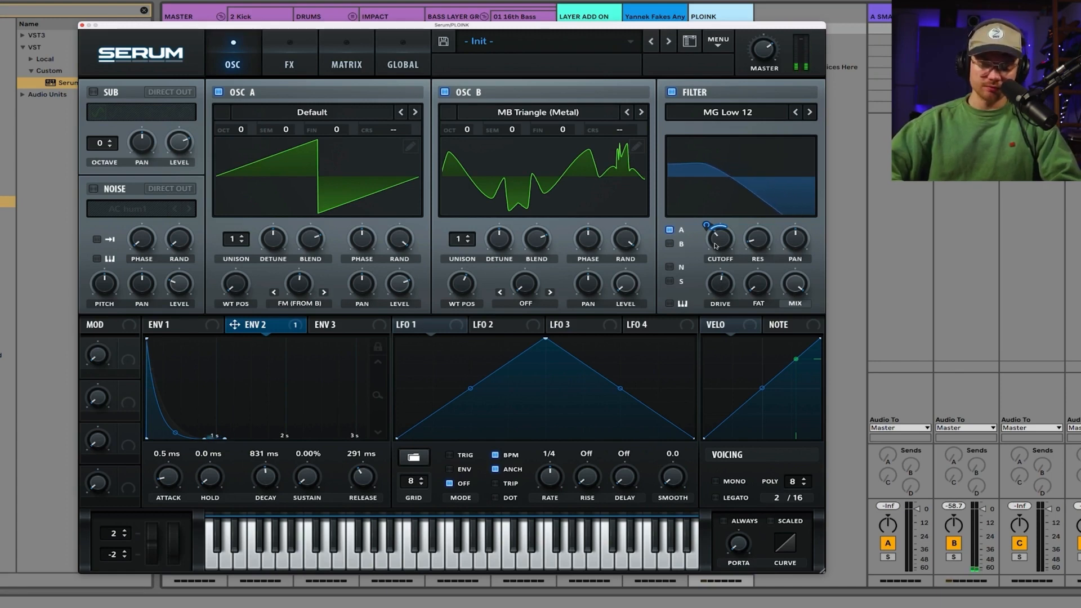
mouse_move(719, 243)
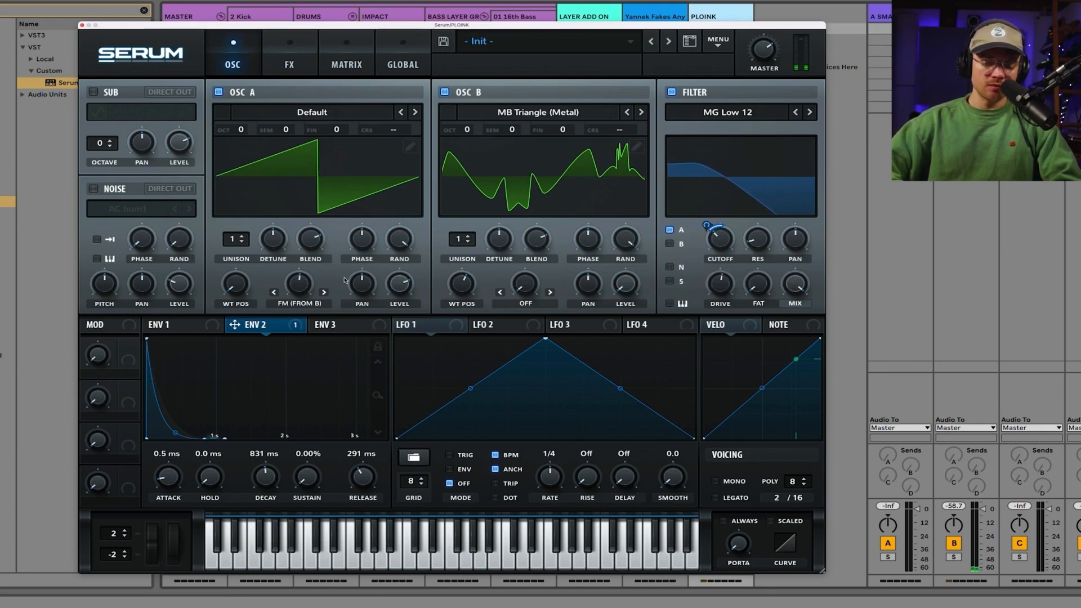
Fine-tune oscillator B's wavetable position and lower its phase randomness while auditioning notes.
mouse_move(463, 291)
left_mouse_down()
mouse_move(462, 263)
mouse_move(463, 273)
left_mouse_up()
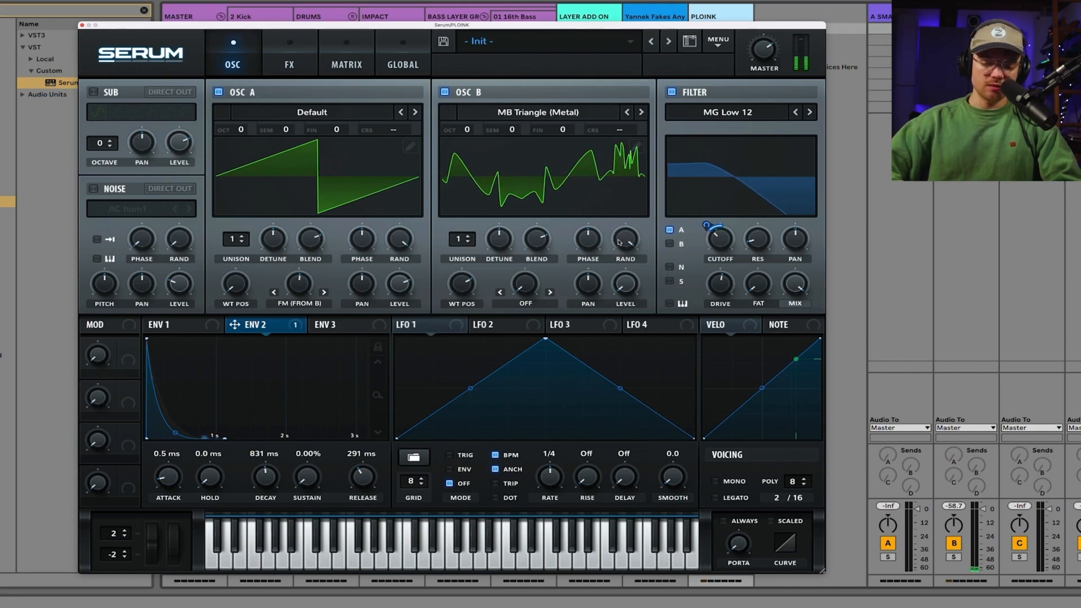
mouse_move(621, 243)
left_mouse_down()
mouse_move(621, 254)
mouse_move(620, 244)
left_mouse_up()
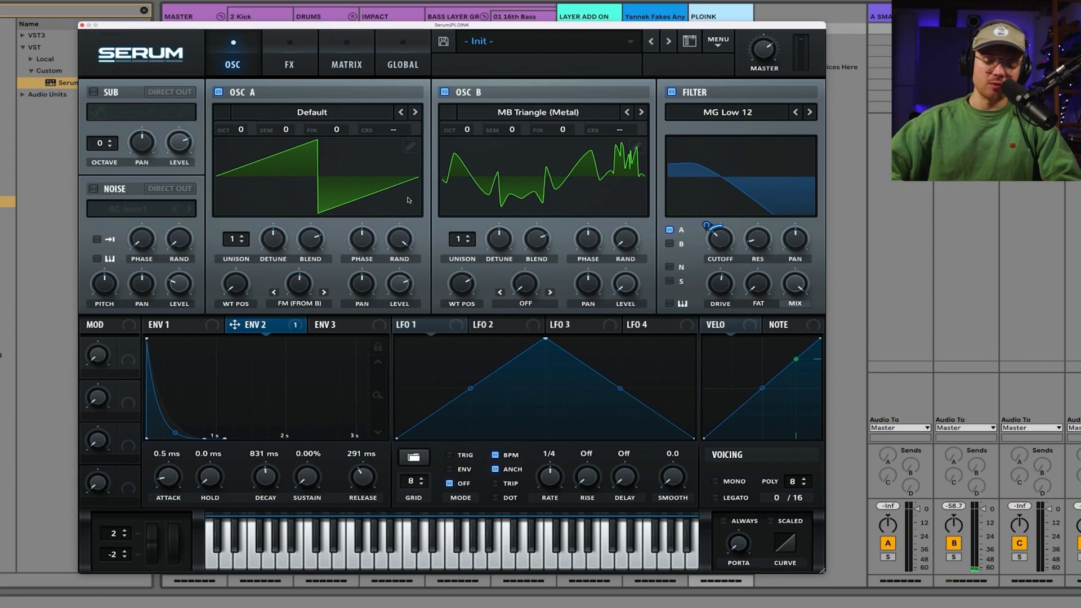
mouse_move(626, 239)
left_mouse_down()
mouse_move(615, 151)
mouse_move(619, 249)
left_mouse_up()
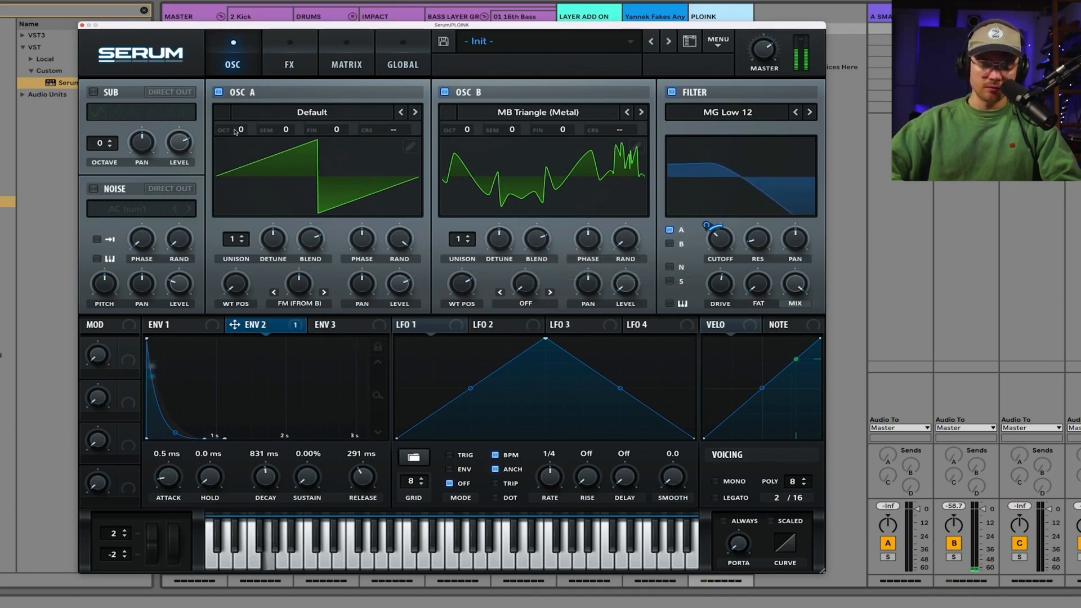
Set the octave of oscillators A and B to -1 and raise the filter cutoff.
left_click_drag(240, 130, 235, 158)
left_click_drag(451, 132, 464, 148)
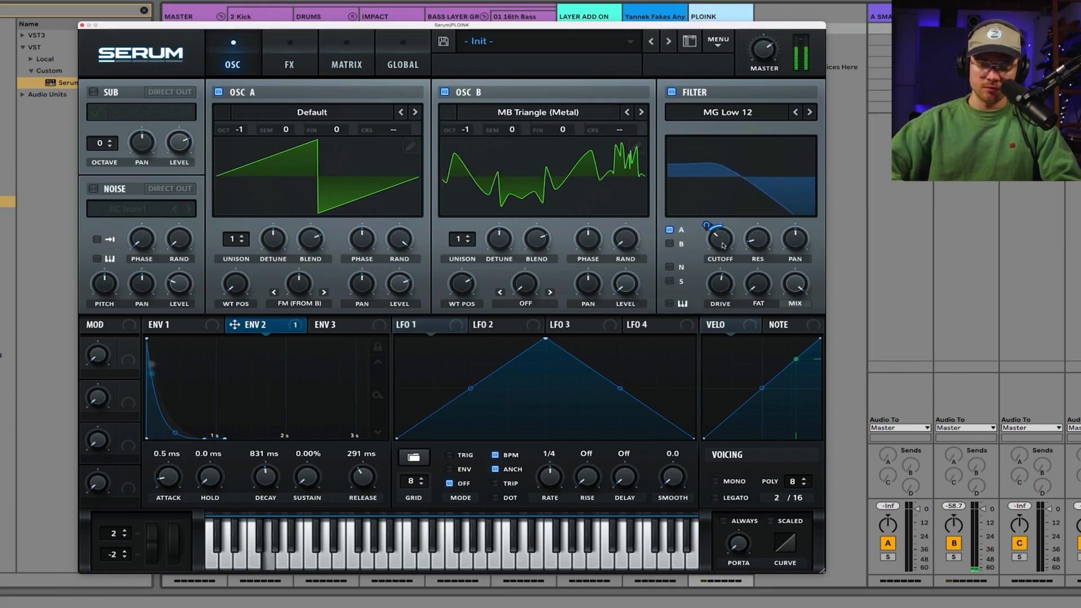
left_click_drag(724, 246, 707, 213)
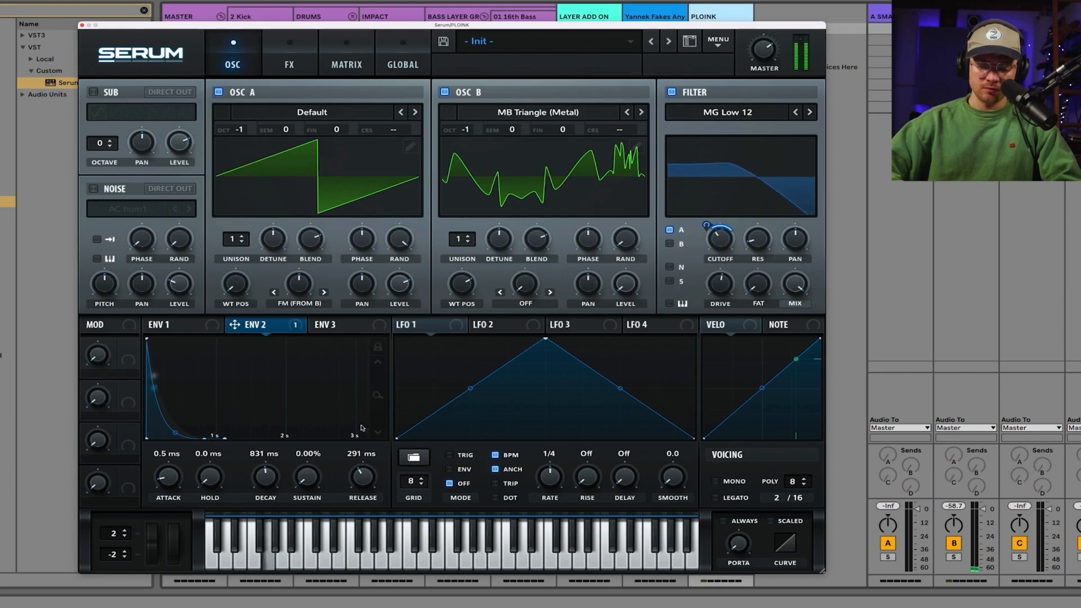
Shorten envelope 2 to a 289 ms decay and a 160 ms release.
left_click_drag(266, 475, 268, 479)
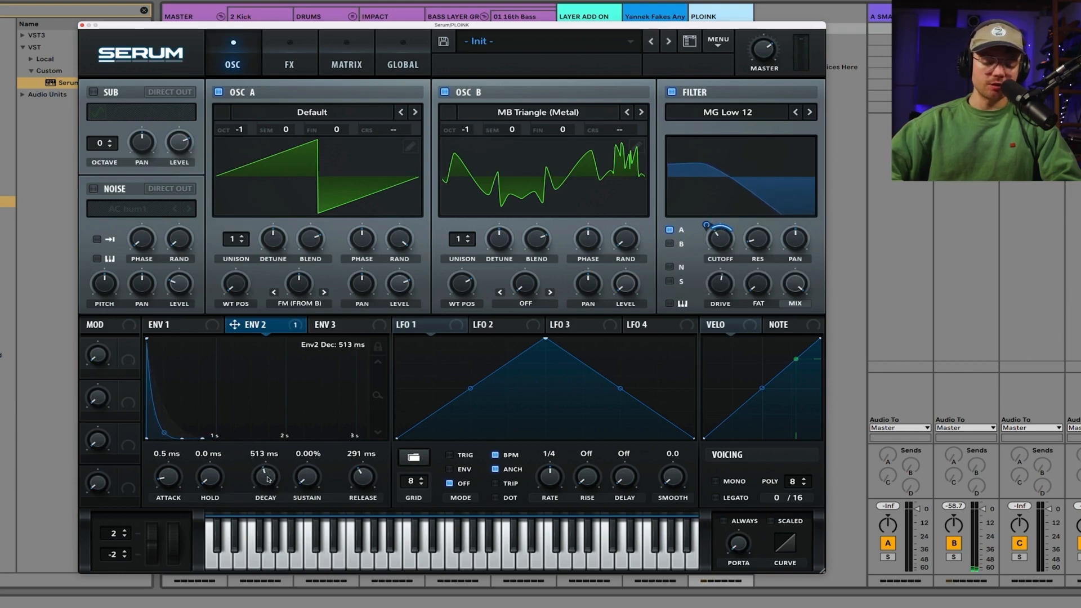
left_click_drag(353, 491, 353, 492)
left_click_drag(266, 479, 265, 487)
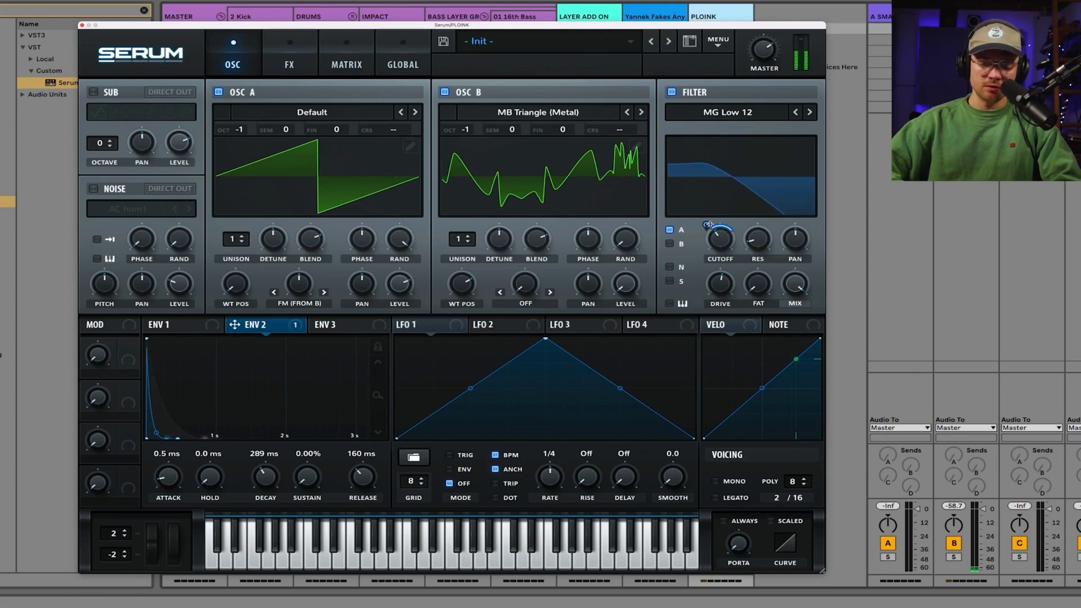
Set the effects compressor to multiband and raise its gain to 10.9 dB.
left_click(289, 67)
left_click(597, 125)
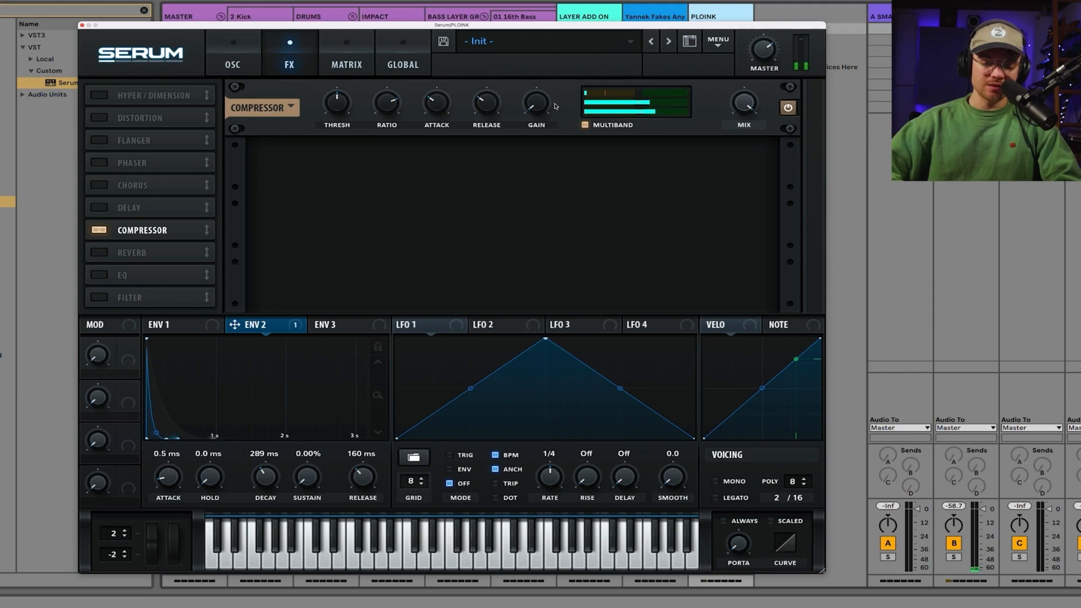
left_click_drag(550, 108, 550, 90)
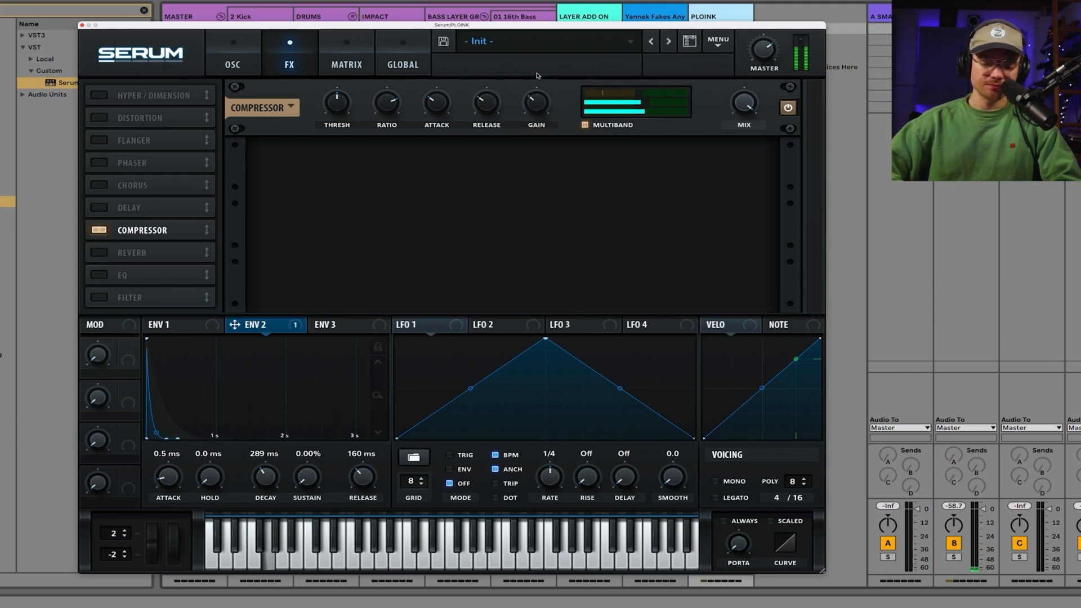
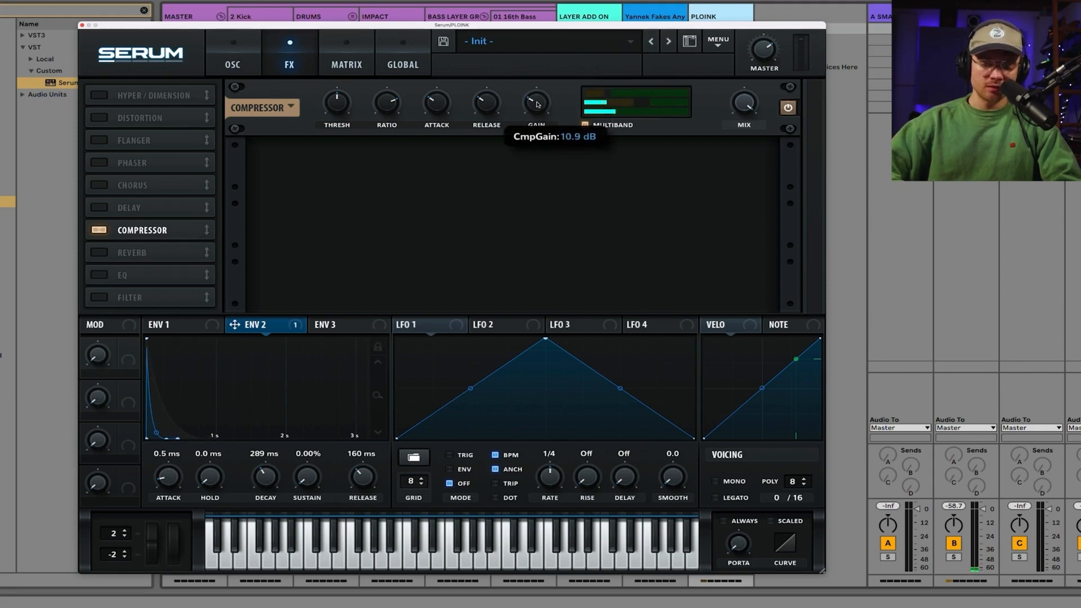
Shorten envelope 1 to a 405 ms decay and a 109 ms release.
left_click(230, 56)
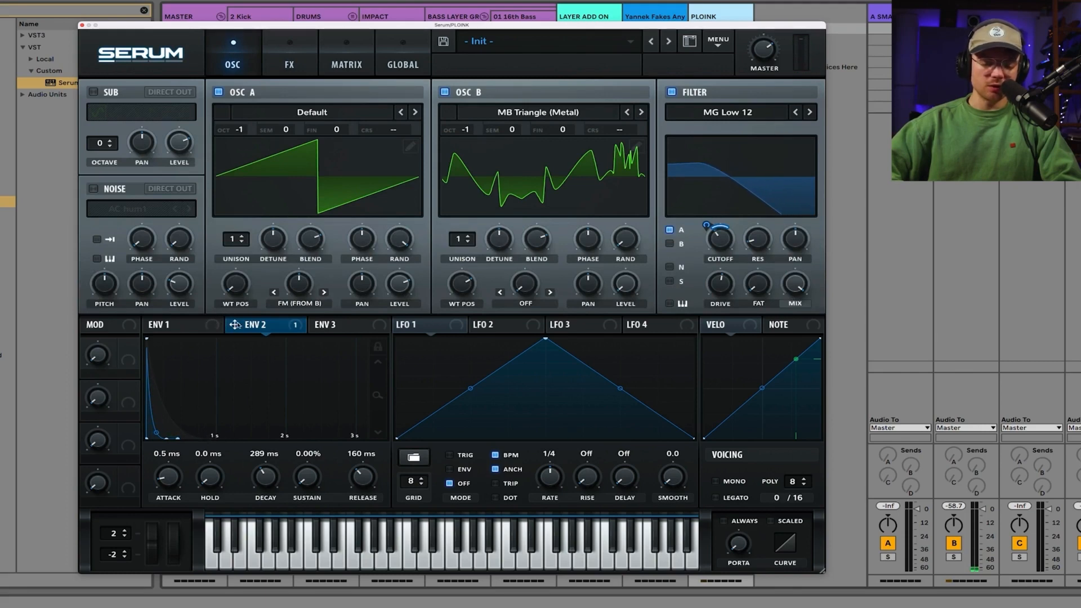
left_click(168, 325)
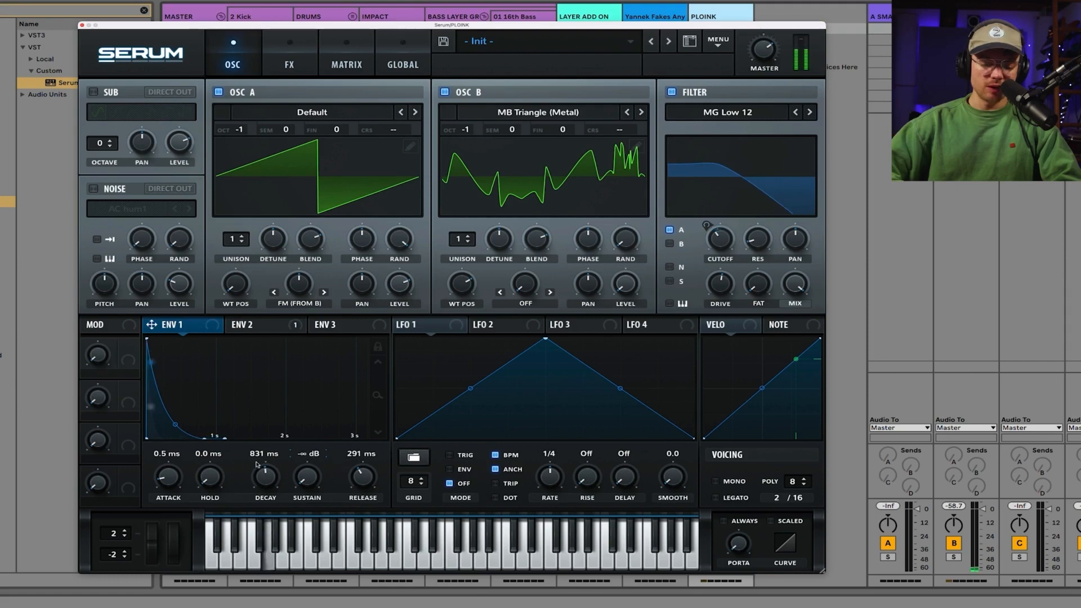
left_click_drag(259, 468, 262, 484)
left_click_drag(363, 477, 363, 488)
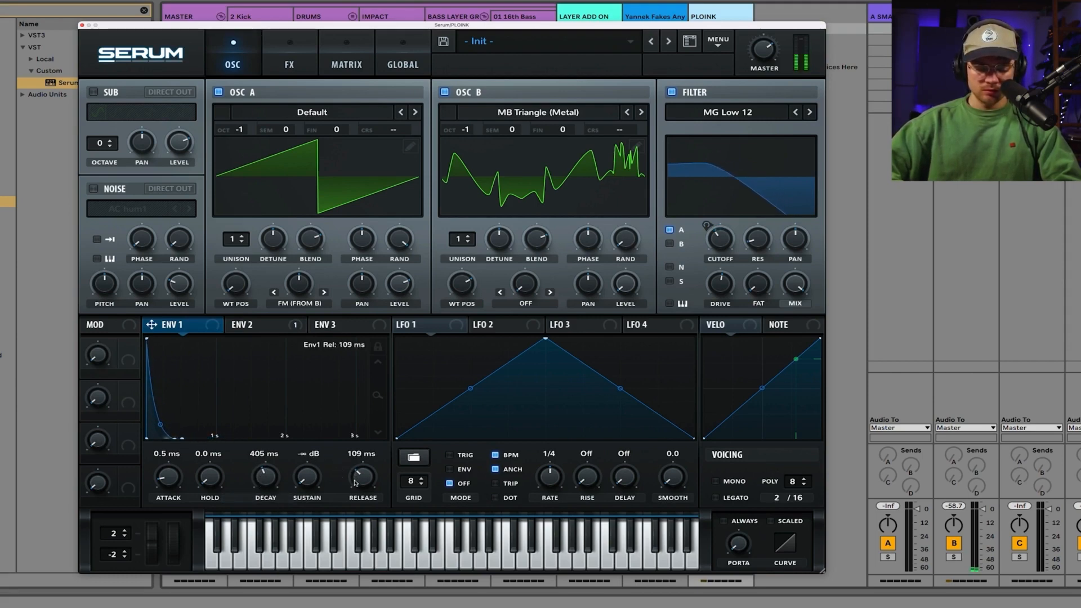
Adjust envelope 2's modulation of the filter cutoff and set the cutoff to 70 Hz.
left_click(254, 325)
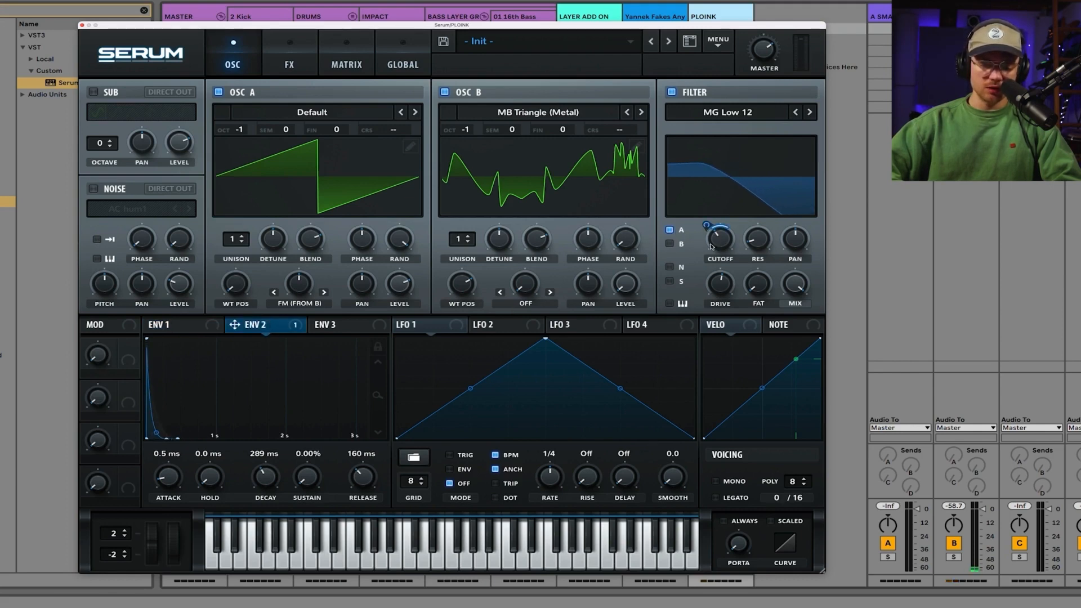
left_click_drag(713, 228, 710, 224)
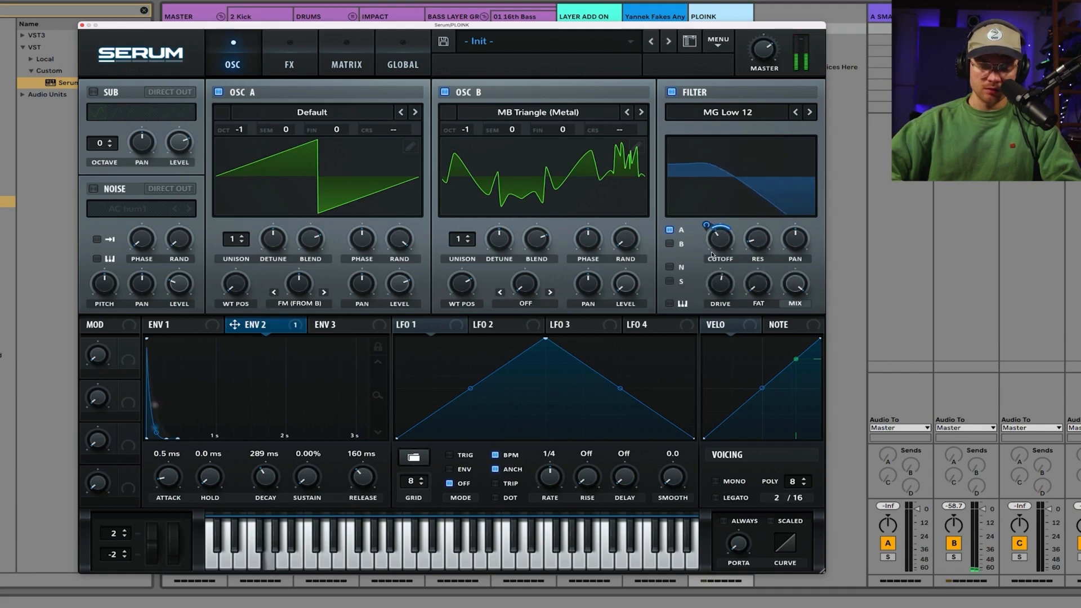
left_click_drag(723, 246, 721, 251)
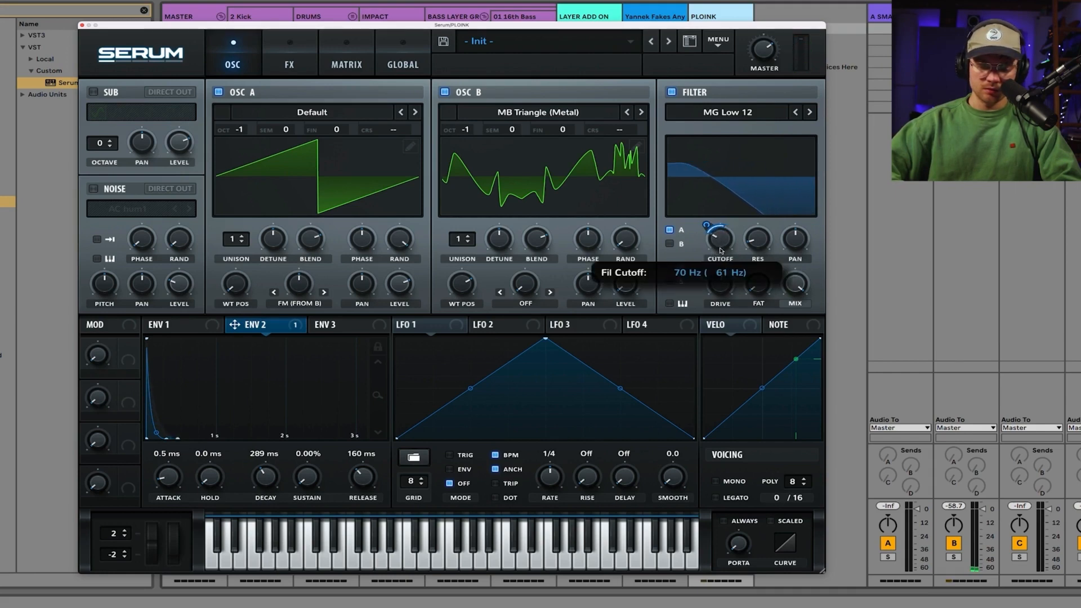
Switch the filter to MG Low 18 and raise its cutoff slightly.
left_click(812, 113)
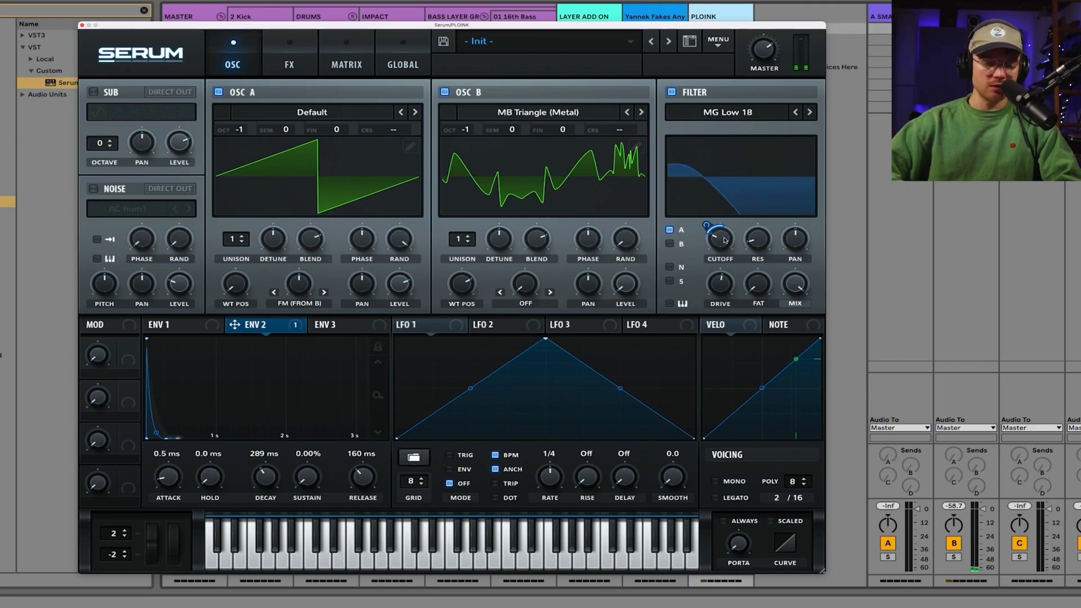
left_click_drag(725, 241, 727, 237)
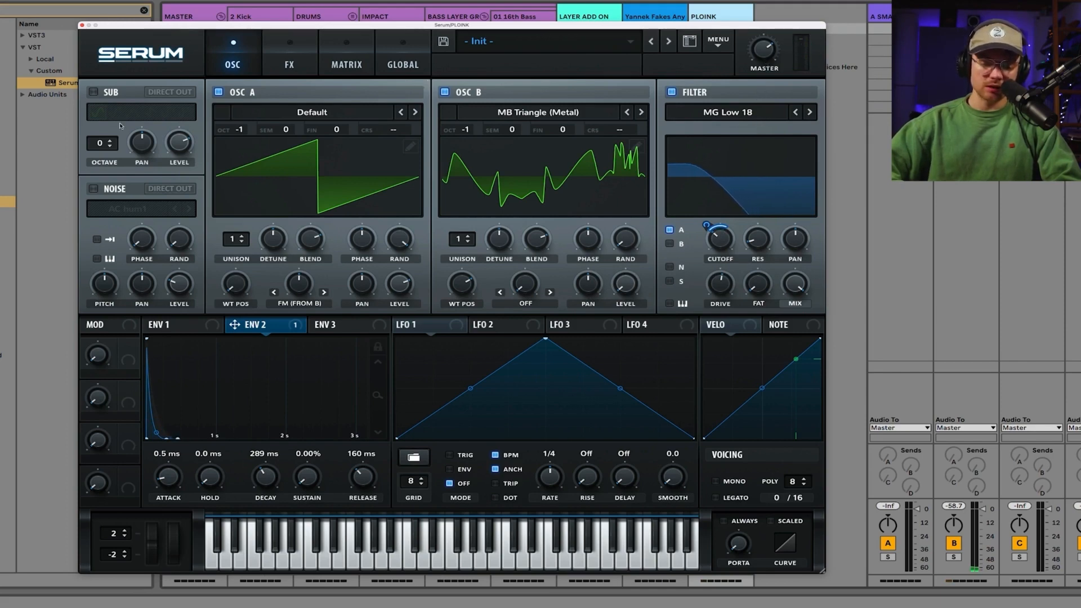
Adjust the band levels of the multiband compressor in the effects rack.
left_click(284, 56)
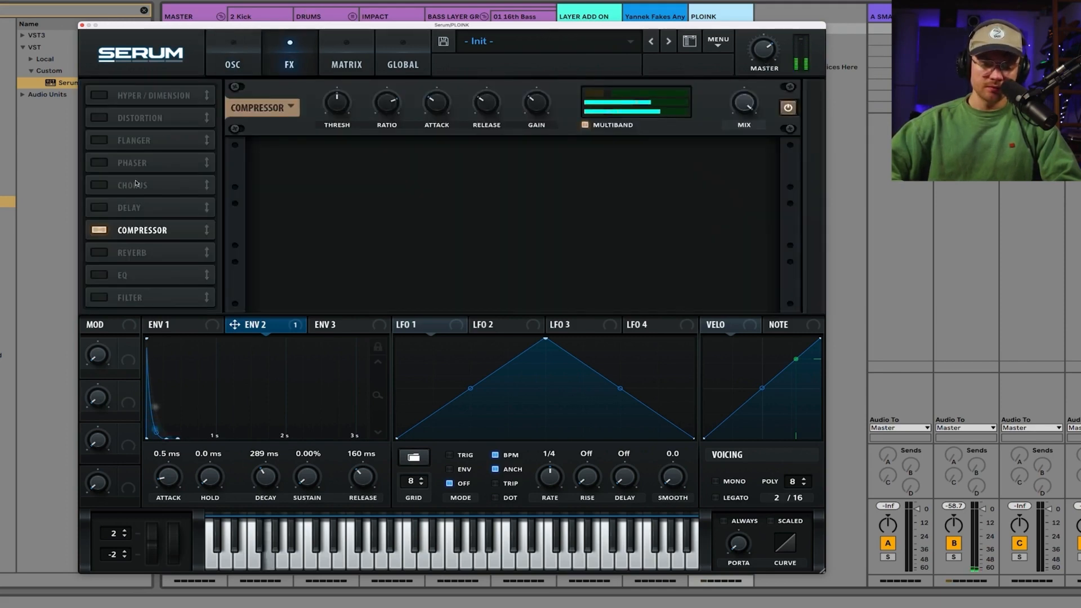
mouse_move(616, 105)
left_mouse_down()
mouse_move(648, 105)
mouse_move(612, 103)
mouse_move(637, 104)
left_mouse_up()
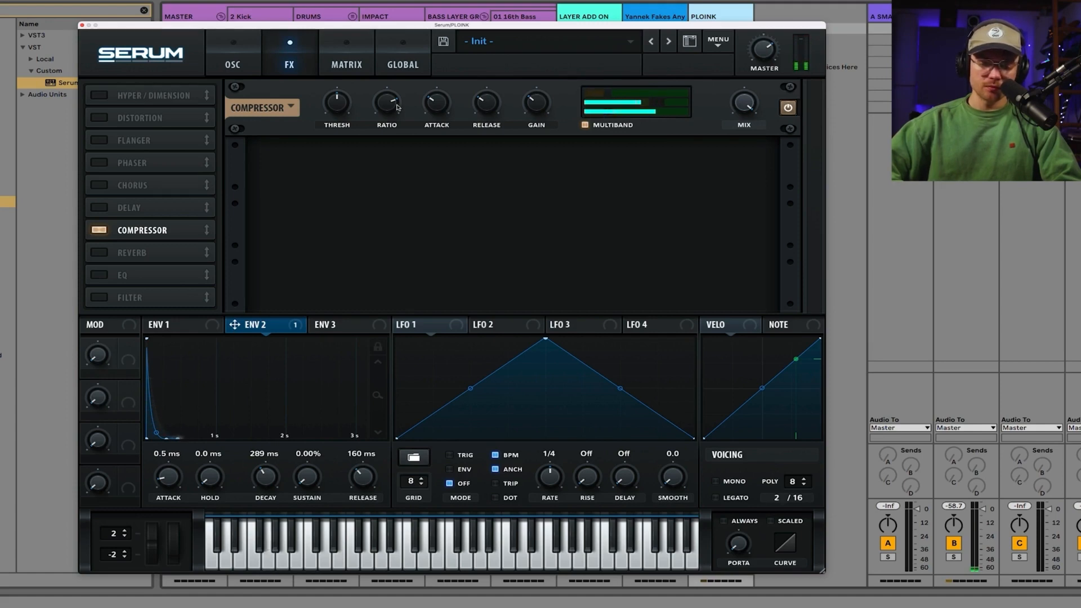
Try a Tape Sat. distortion with envelope 2 modulating its drive, placed before and after the compressor.
left_click(96, 117)
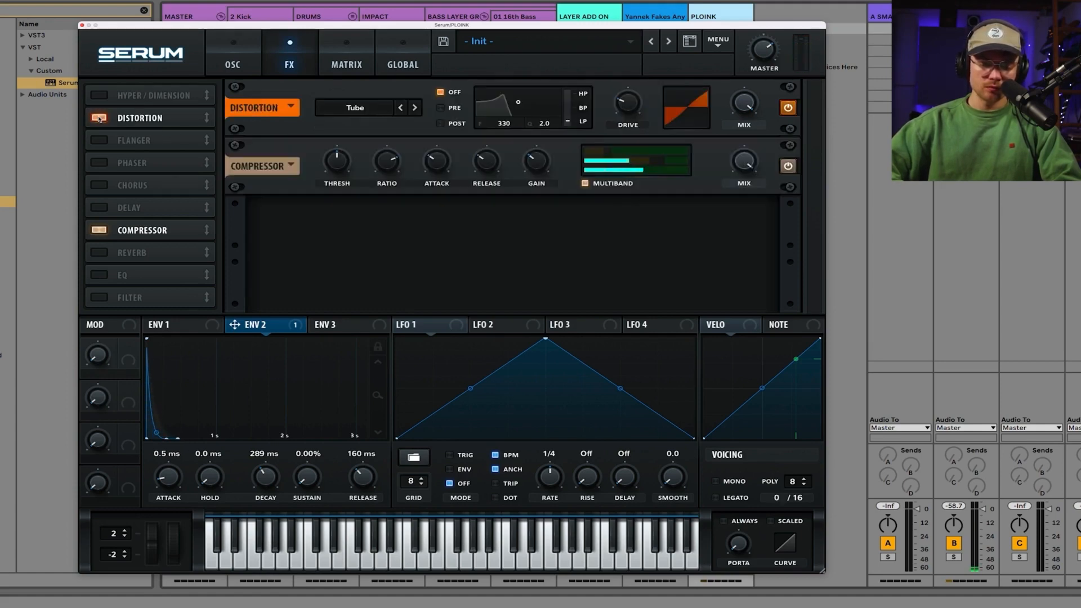
left_click_drag(176, 117, 177, 208)
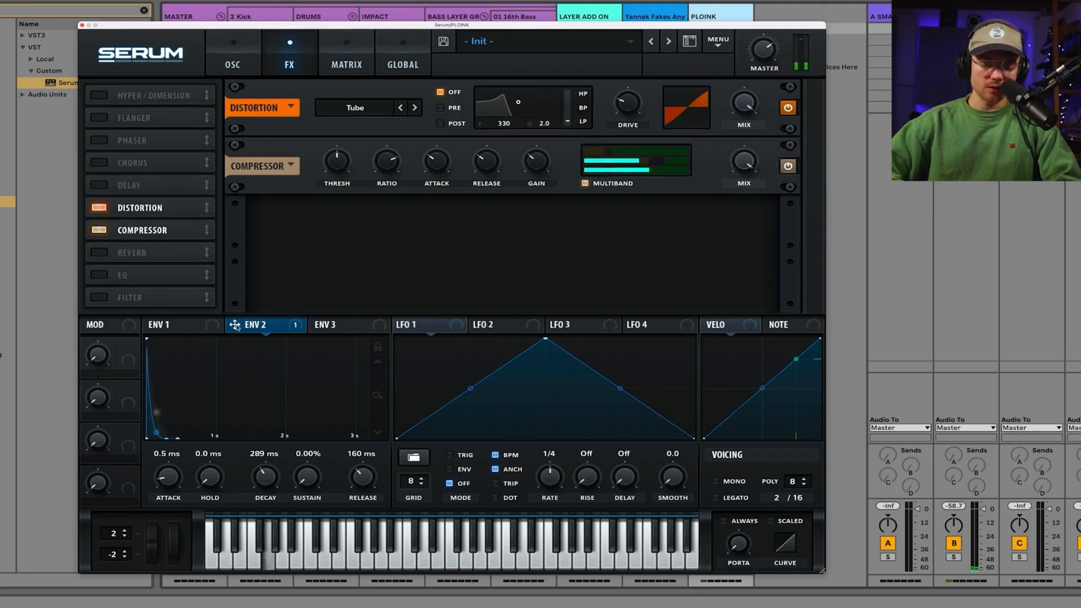
left_click_drag(632, 105, 631, 145)
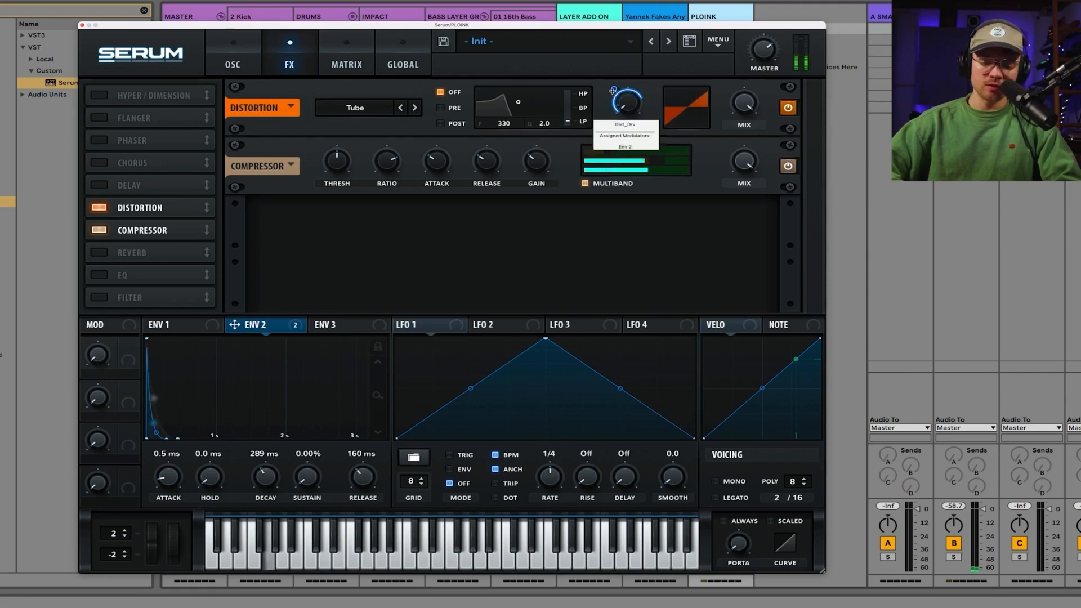
left_click(413, 108)
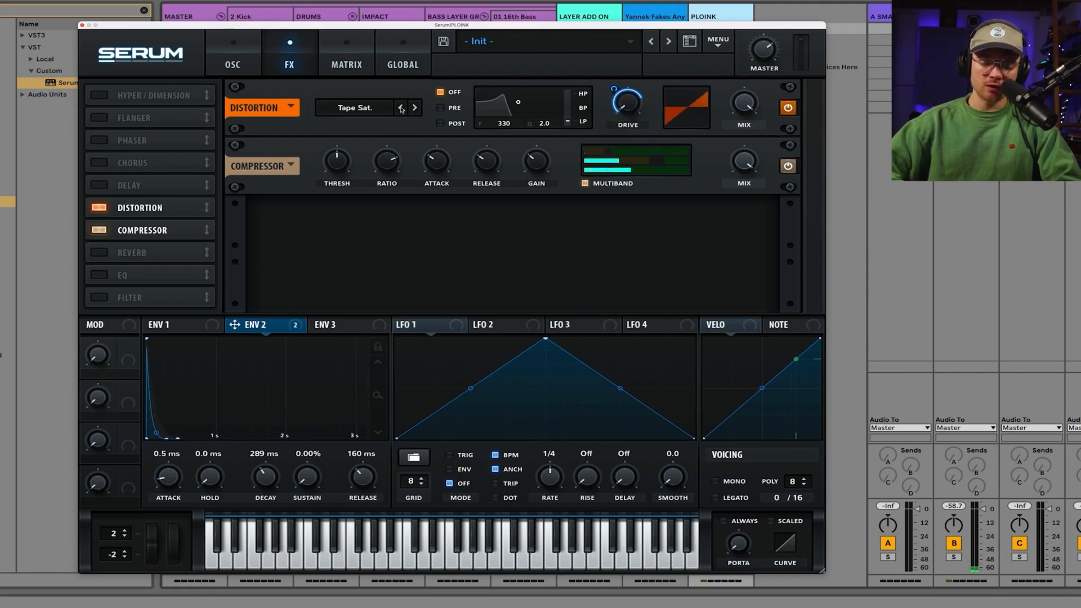
left_click_drag(161, 231, 159, 207)
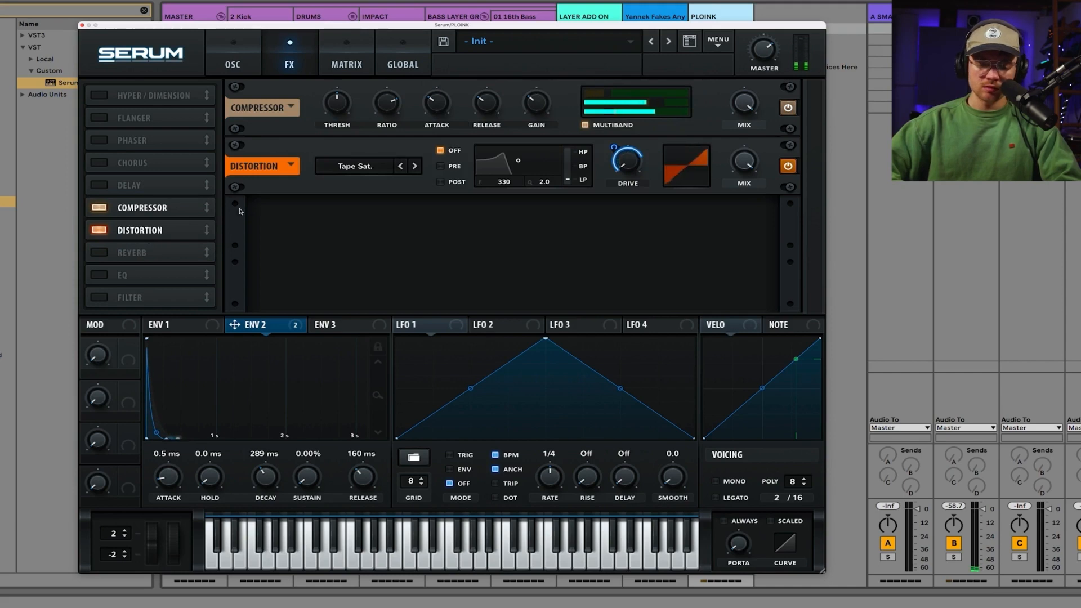
left_click(104, 231)
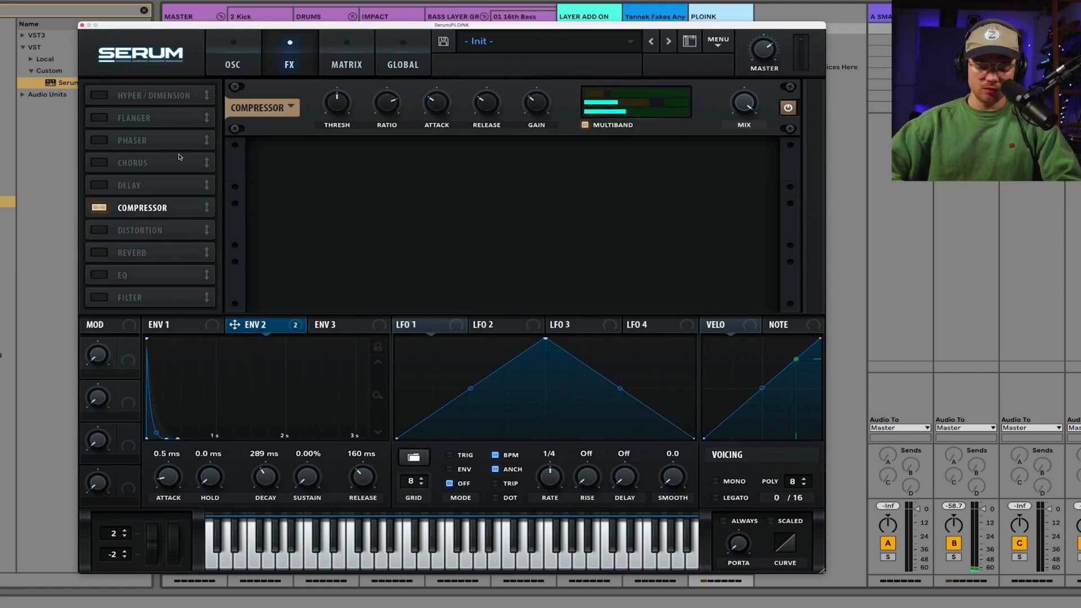
Set oscillator B's octave to 0.
left_click(250, 61)
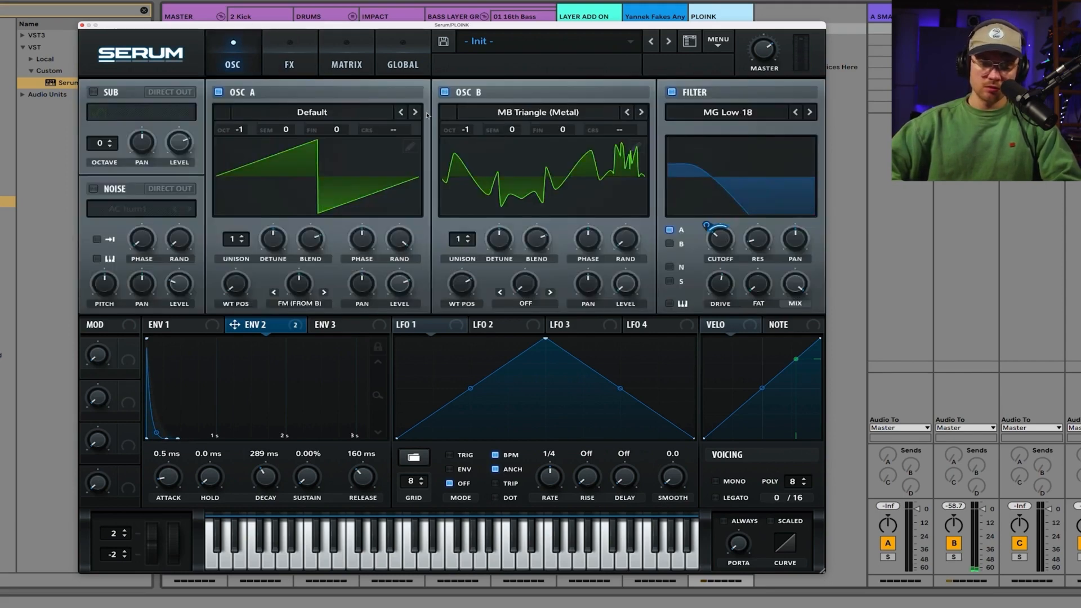
left_click_drag(467, 130, 466, 108)
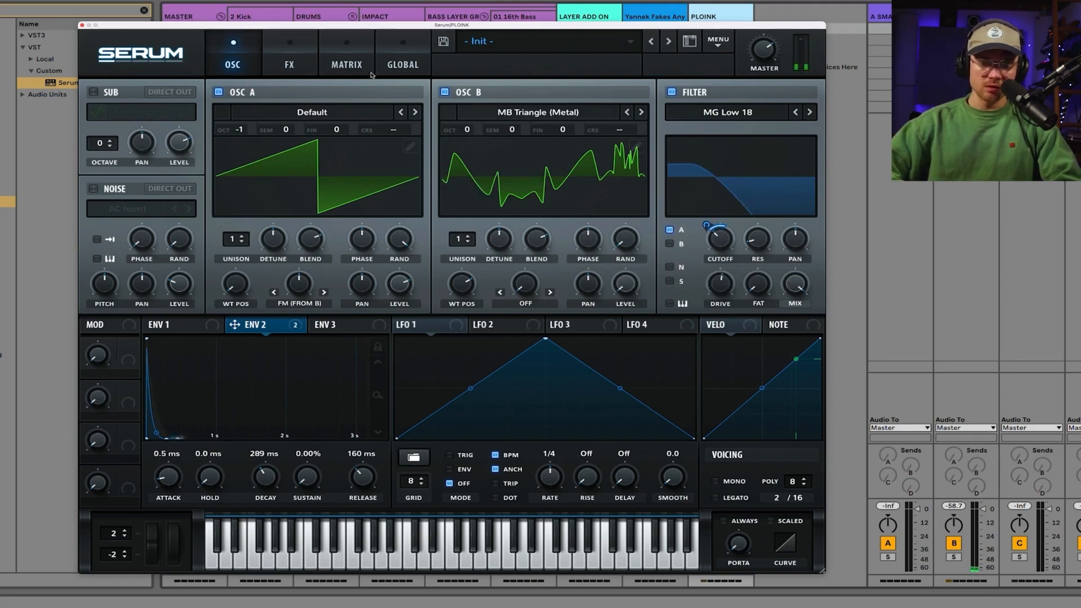
Enable the reverb and a delay placed after the compressor, and offset the delay times to 0.986 left and 1.015 right.
left_click(299, 64)
left_click(99, 252)
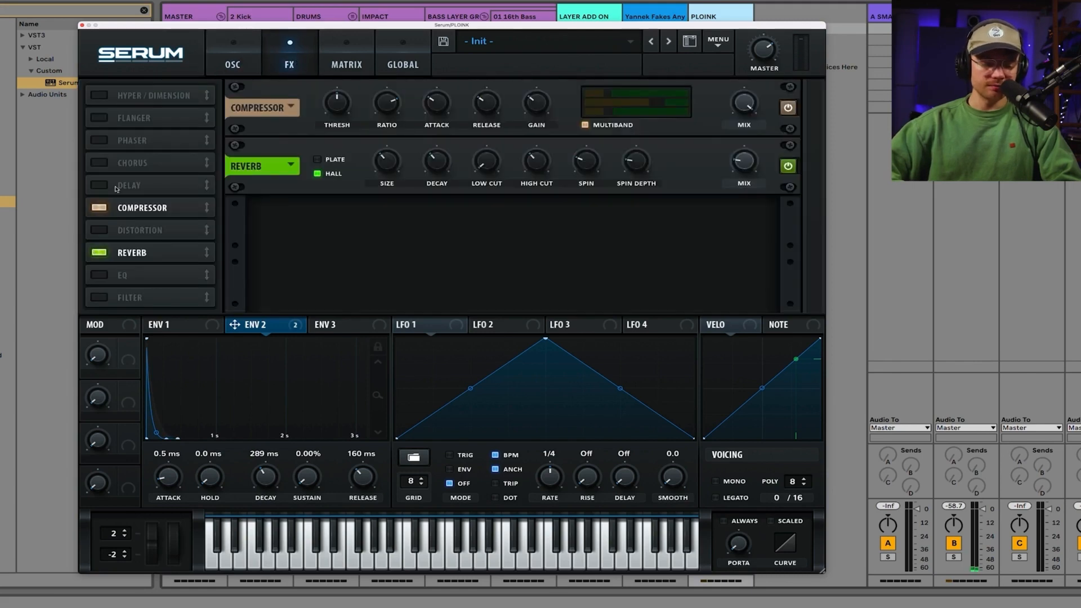
left_click_drag(117, 190, 119, 217)
left_click(99, 207)
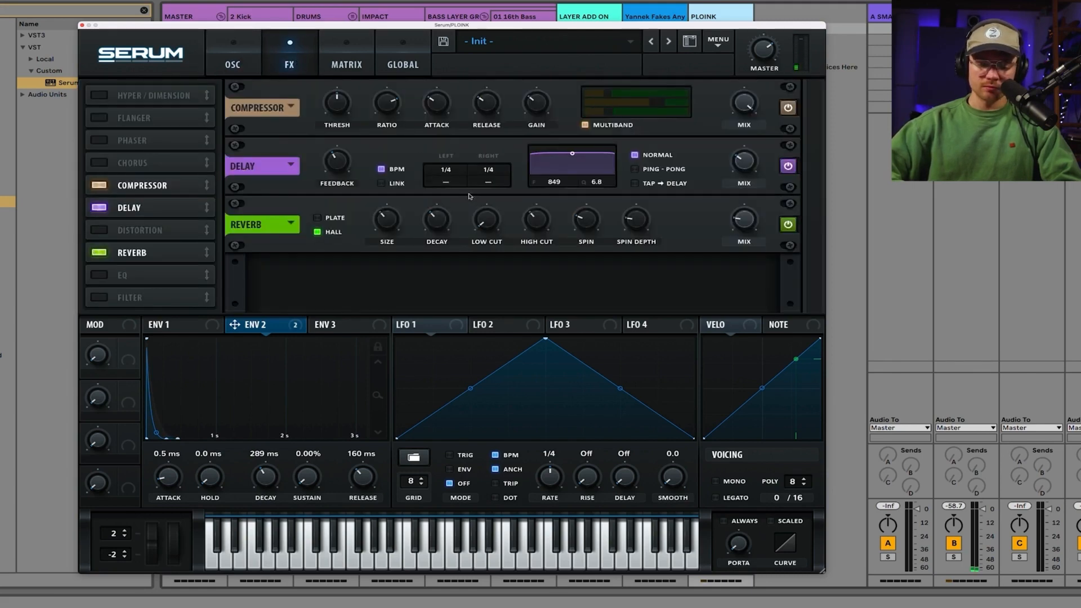
left_click_drag(447, 181, 476, 180)
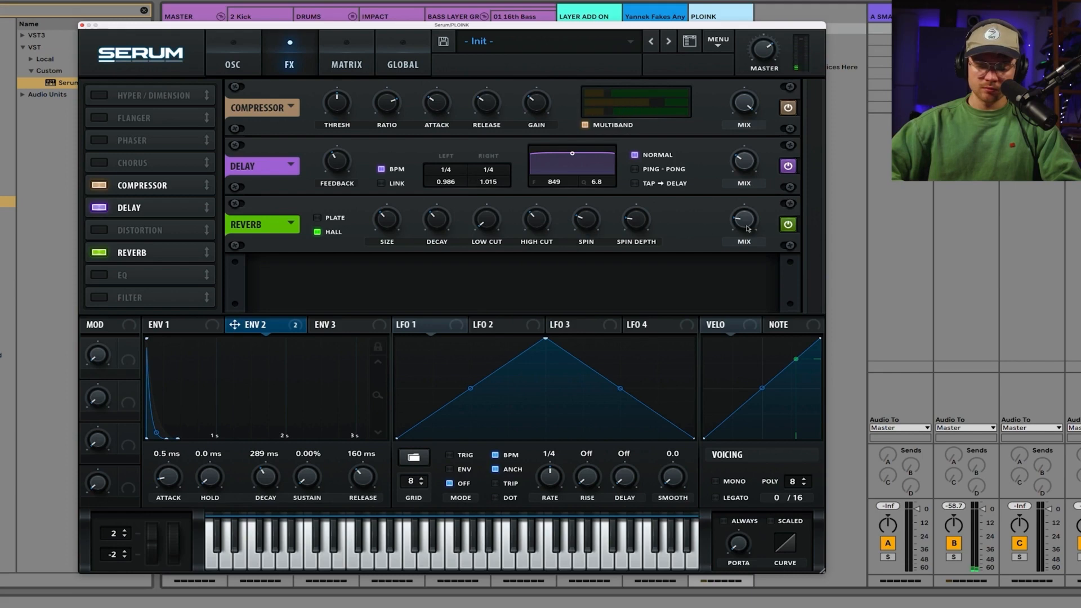
Lengthen the reverb decay with a low cut of about 51%, and give the delay a lower mix and more feedback.
mouse_move(433, 228)
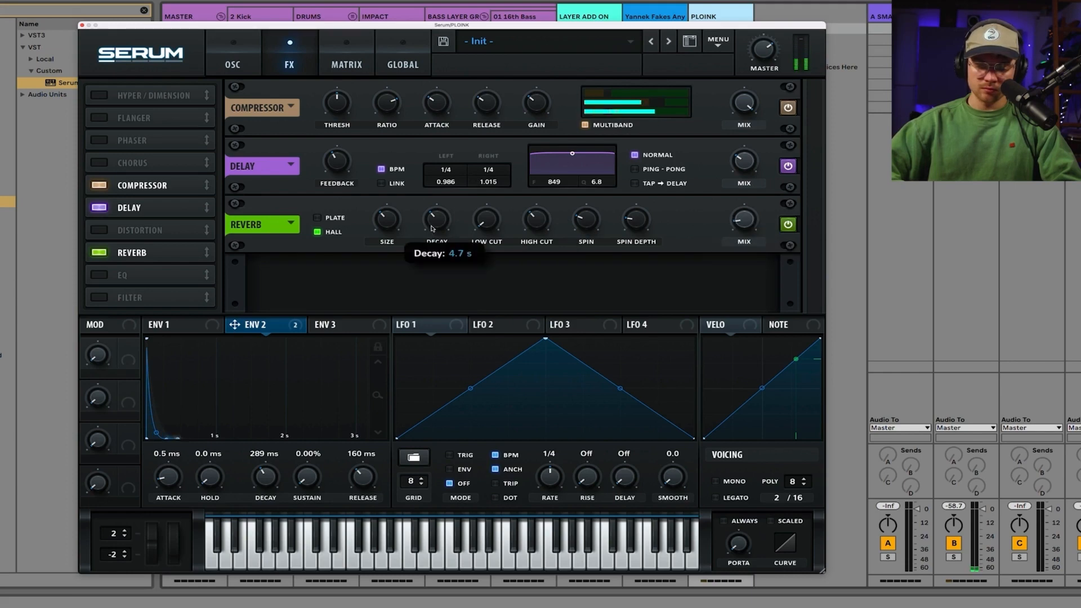
left_click_drag(433, 228, 493, 207)
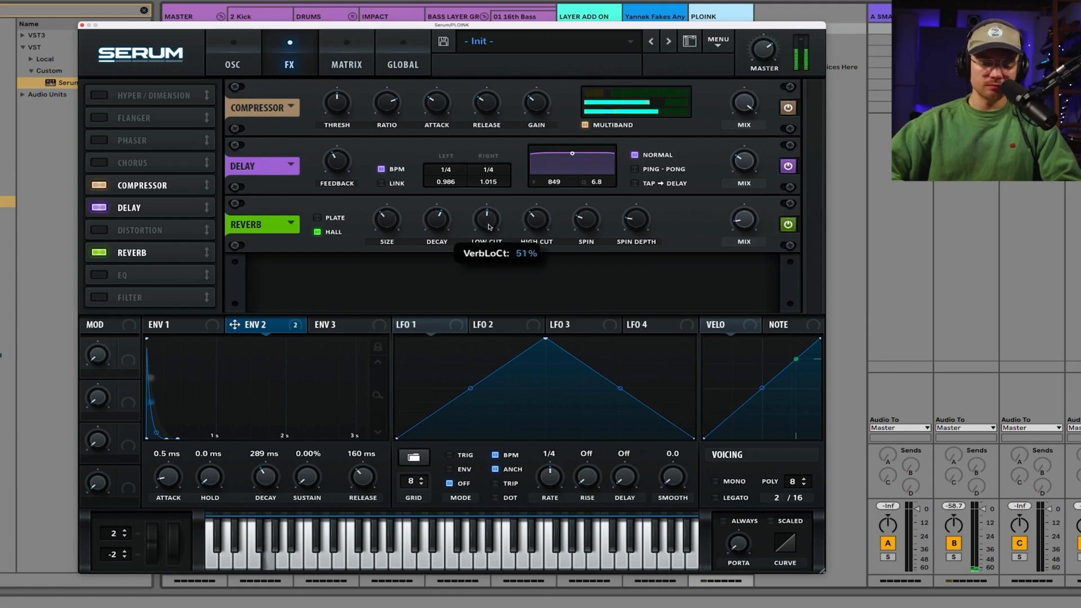
mouse_move(736, 163)
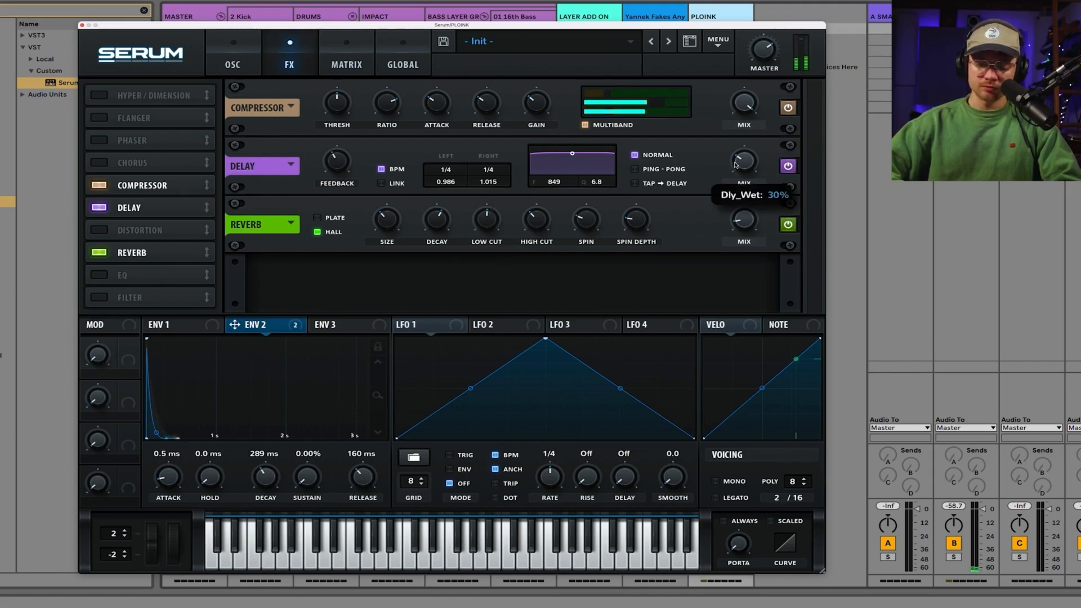
mouse_move(342, 143)
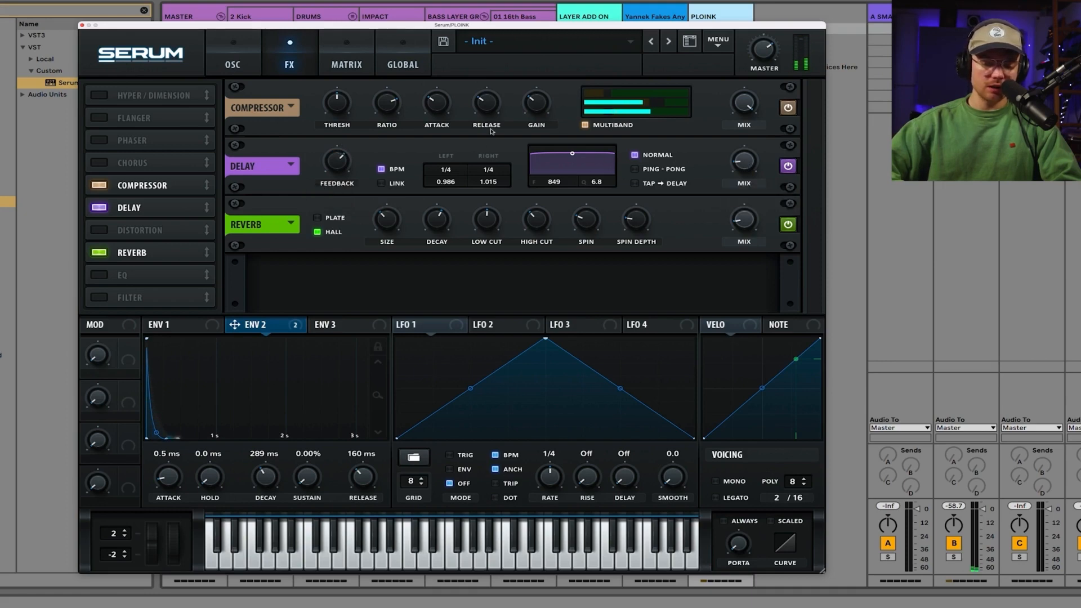
Adjust the compressor's attack, lengthen its release, and adjust its multiband levels.
left_click_drag(427, 112, 439, 65)
left_click_drag(441, 104, 478, 90)
left_click_drag(655, 107, 697, 113)
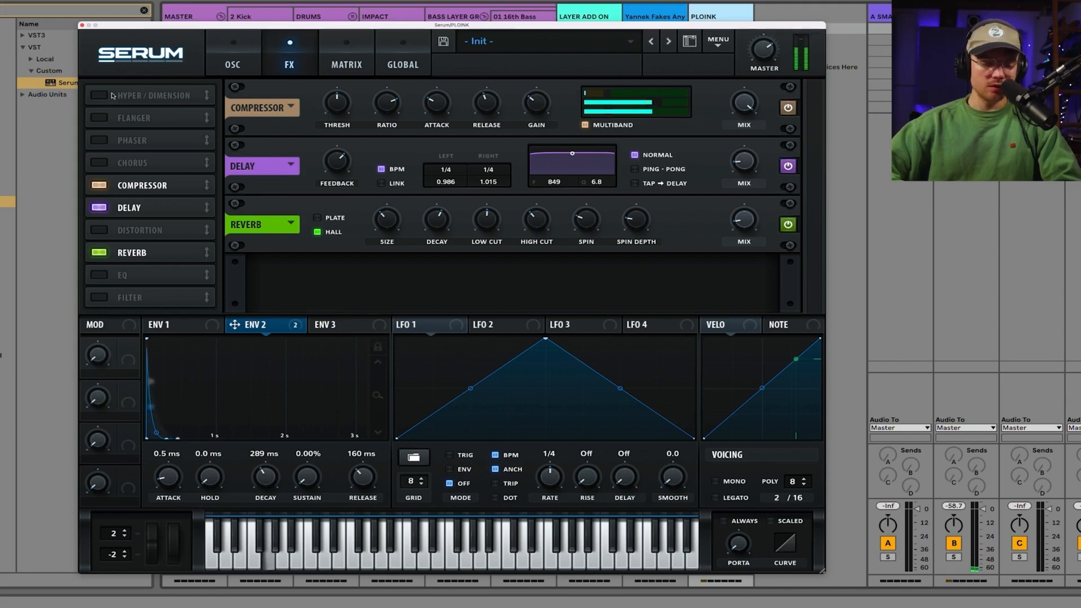
Switch the filter to MG Low 24, raise its cutoff, and adjust the amount of envelope 2's cutoff modulation.
left_click(233, 64)
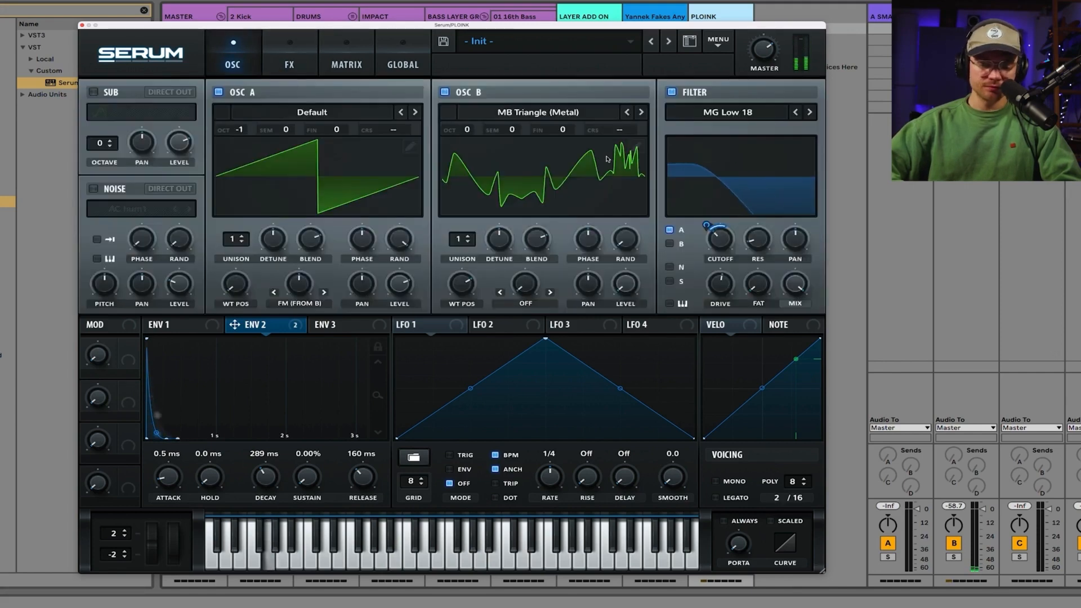
left_click(811, 116)
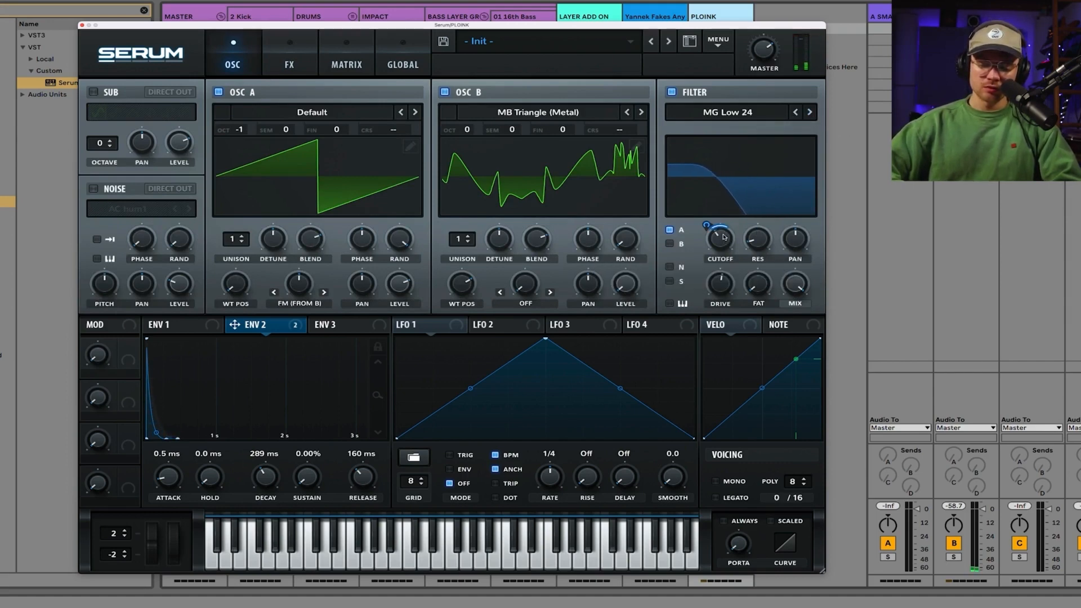
left_click_drag(709, 225, 707, 225)
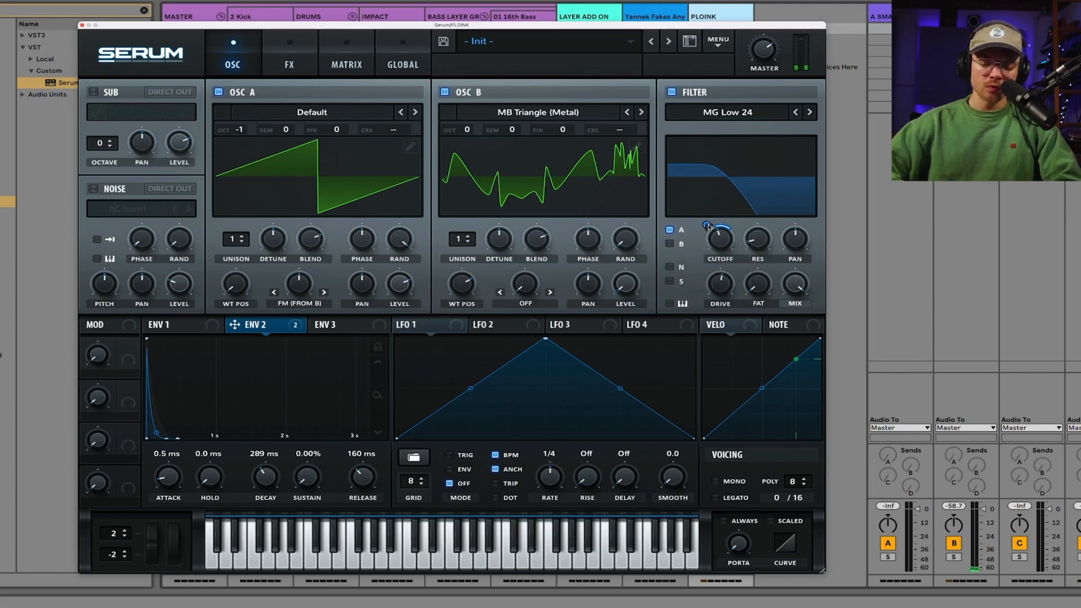
Load the spectral wavetable AlienSpectral [SN] into oscillator B and set its wavetable position to about 111.
left_click(553, 115)
mouse_move(586, 130)
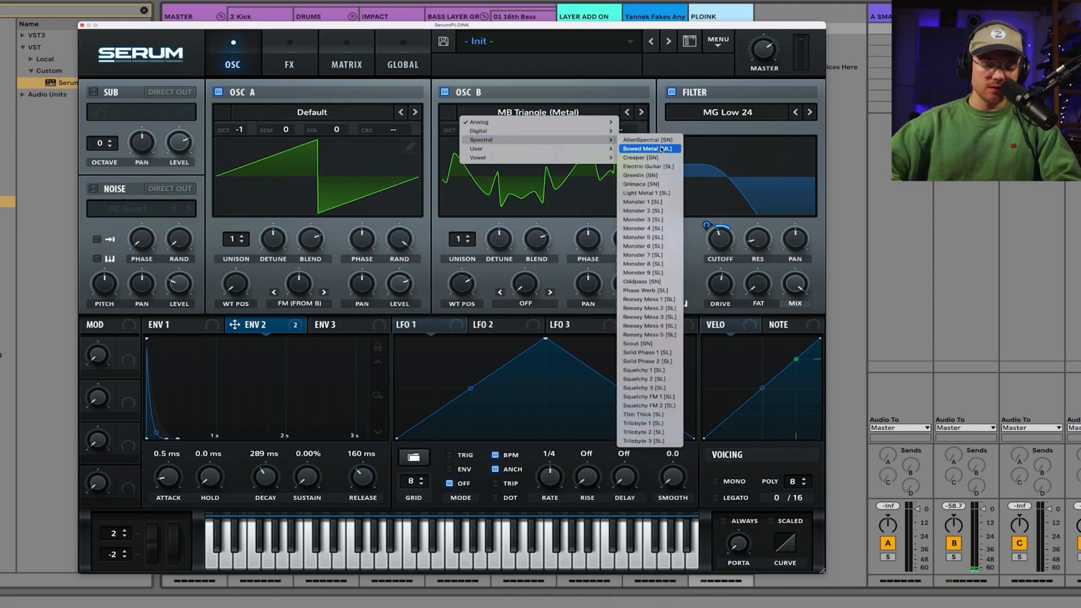
left_click(647, 140)
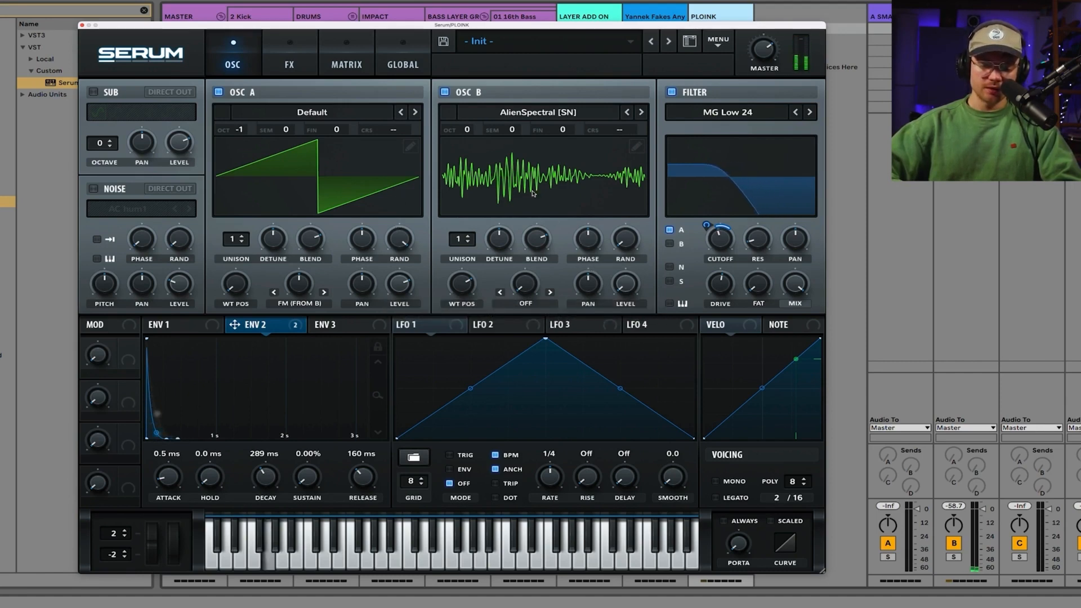
left_click_drag(451, 291, 450, 304)
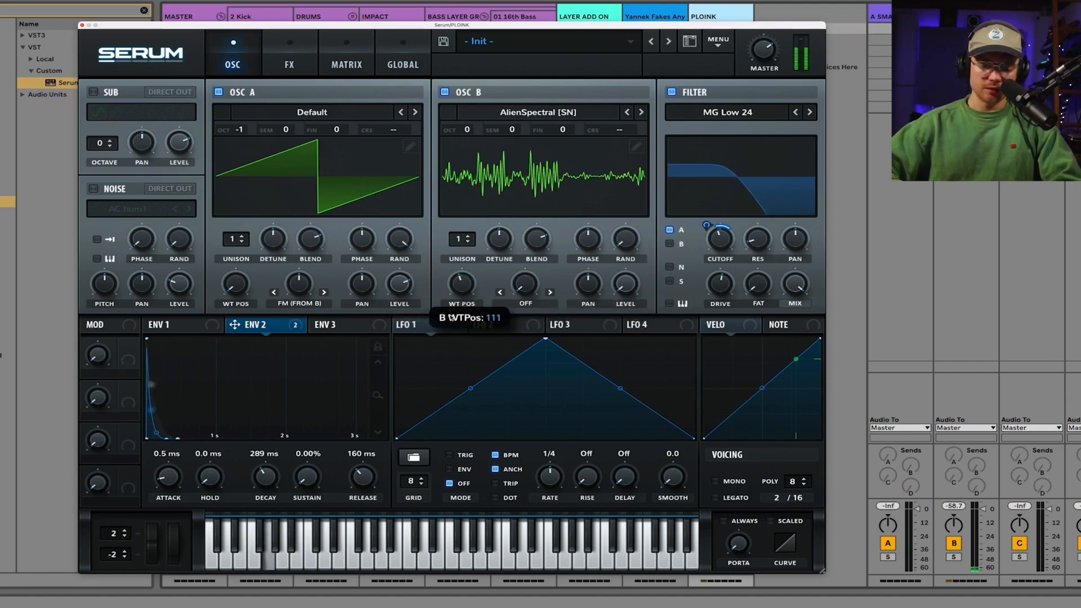
Change oscillator B's wavetable to Electric Guitar [SL], lower its octave to -1, and raise its wavetable position.
left_click(641, 112)
left_click(642, 113)
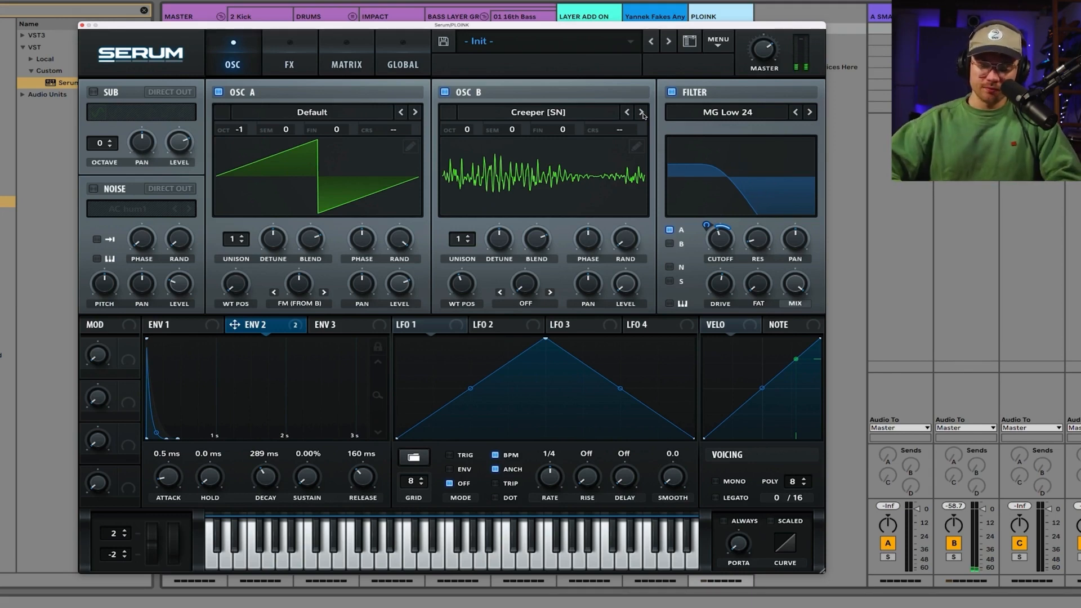
left_click(642, 113)
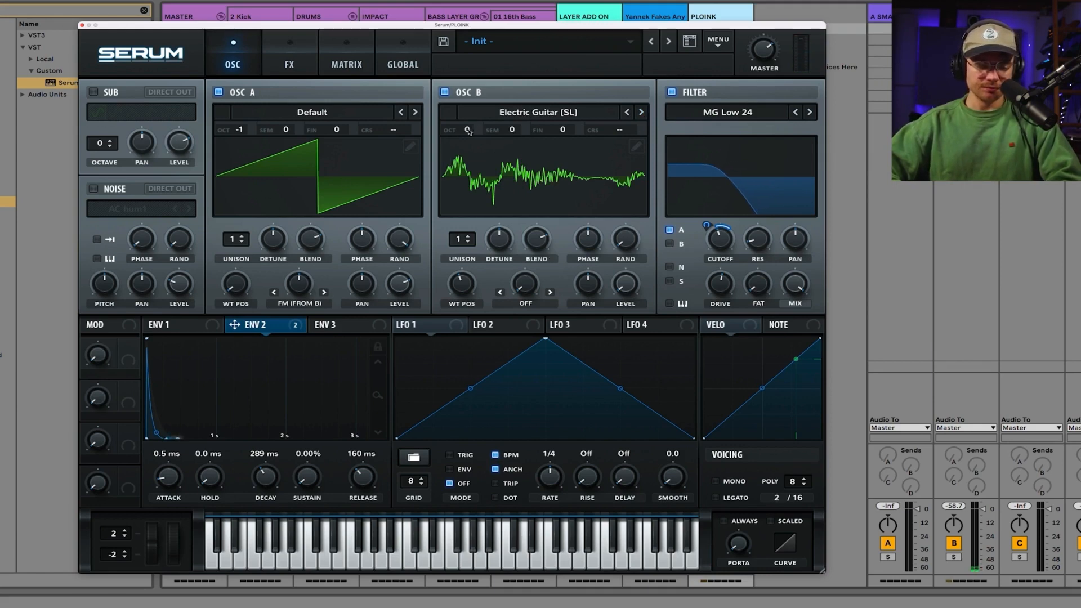
left_click_drag(468, 131, 464, 156)
left_click_drag(472, 284, 472, 264)
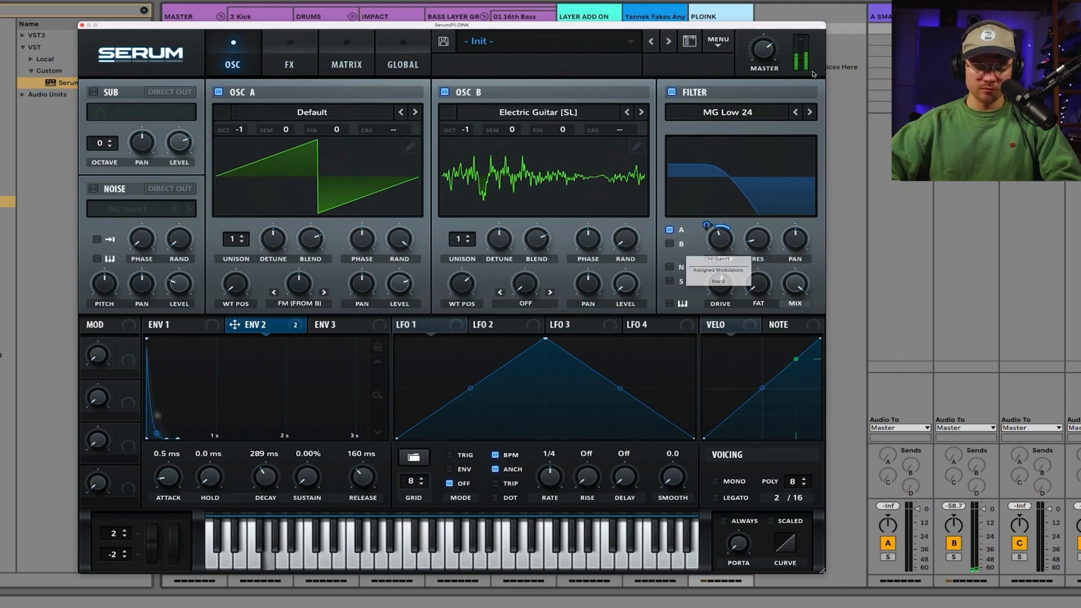
Change the filter type to MG Low 6.
left_click(796, 112)
left_click(796, 112)
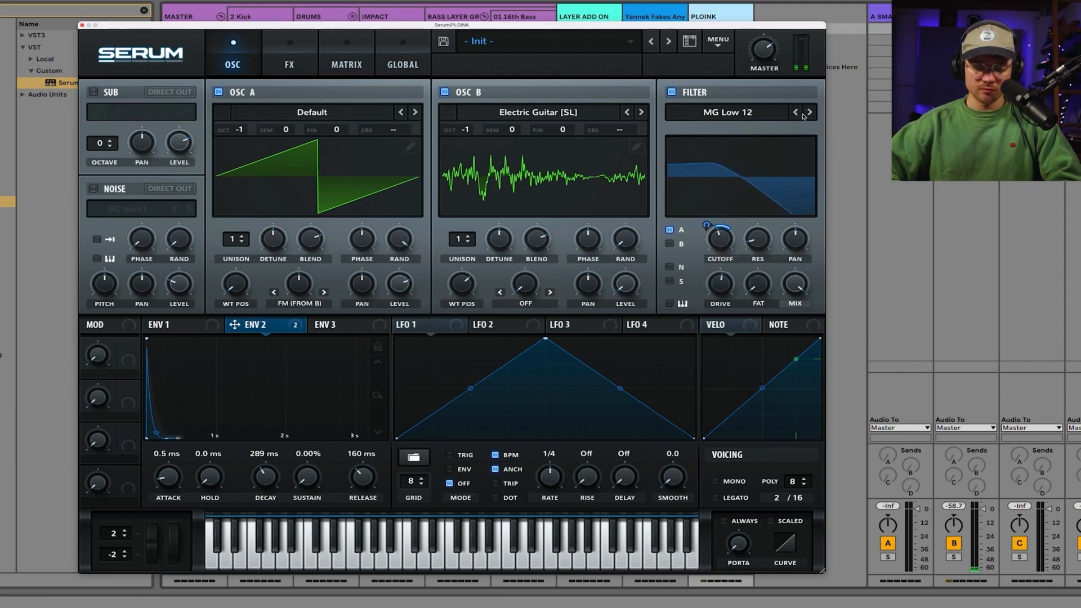
left_click(797, 113)
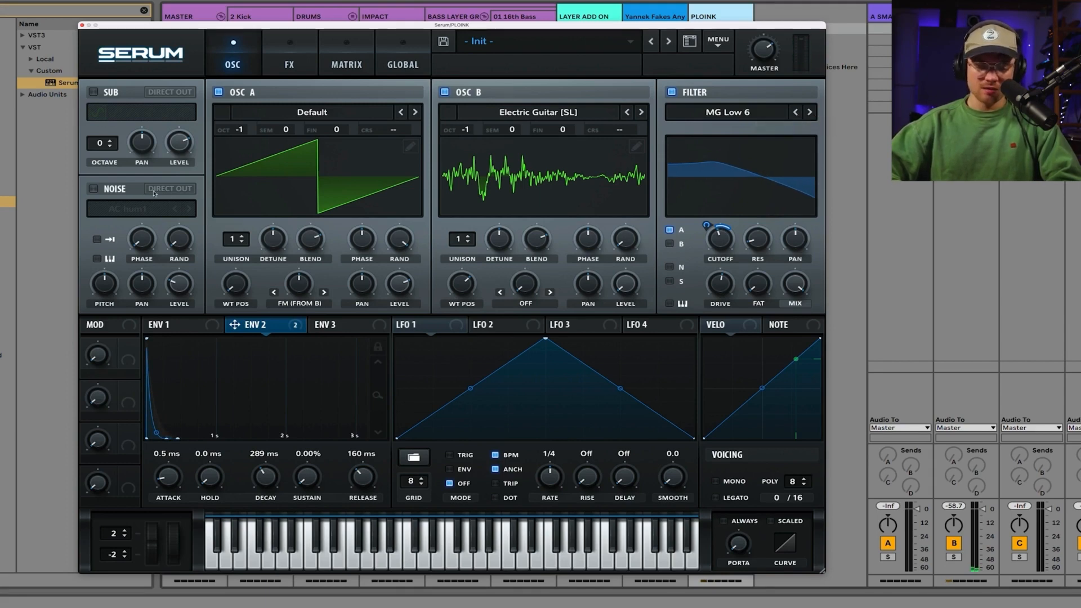
Try the AC hum1 noise at about 50% level, routed through the filter.
left_click(93, 189)
left_click(673, 267)
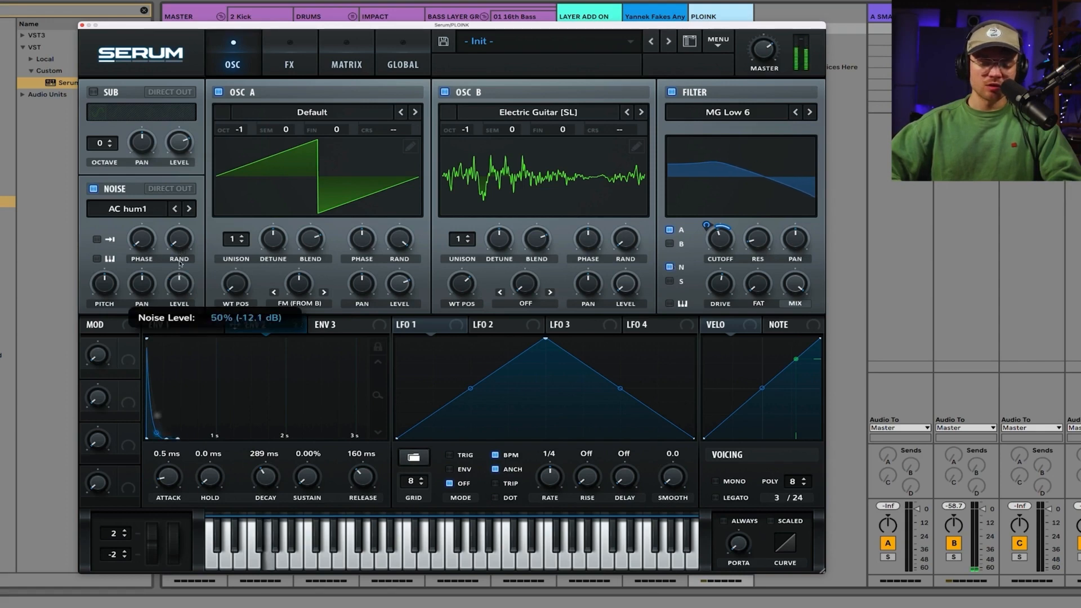
left_click(95, 190)
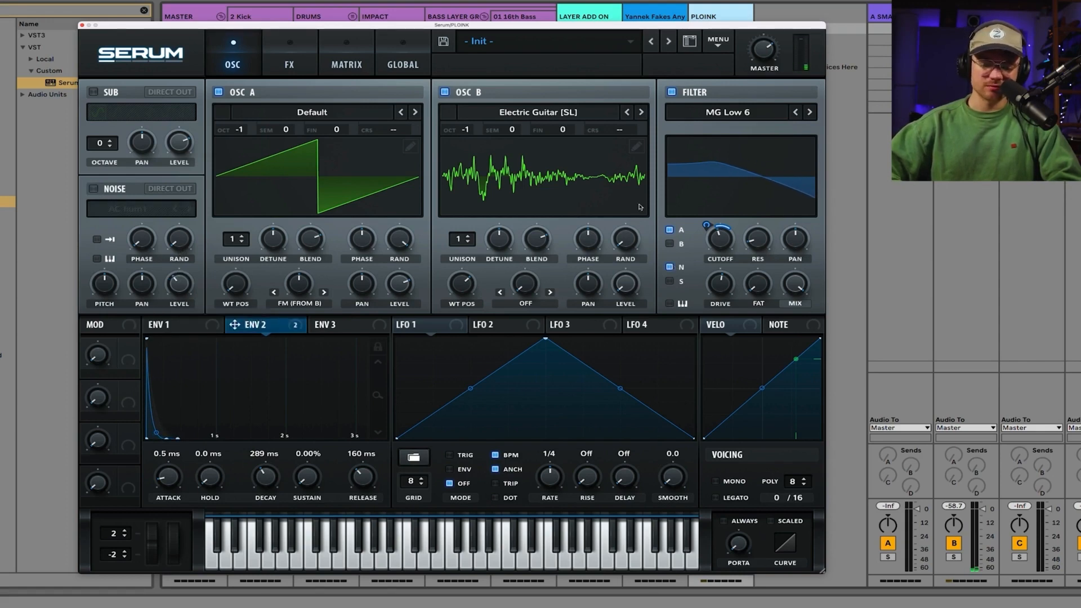
Change oscillator B's wavetable to Gremlin [SN] and set the filter type to MG Low 18.
left_click(640, 112)
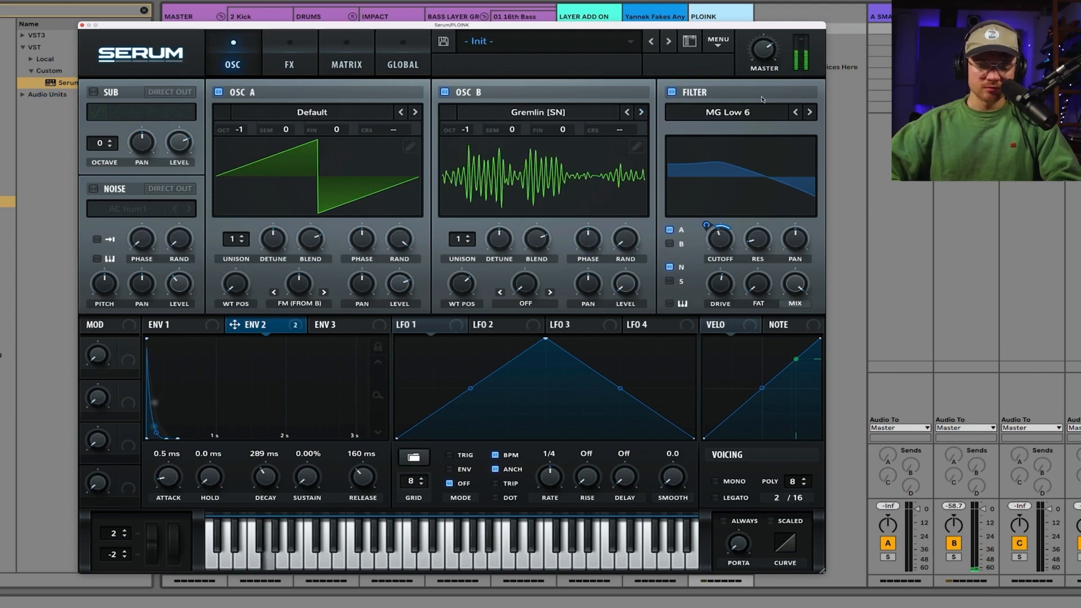
left_click(810, 112)
left_click(810, 112)
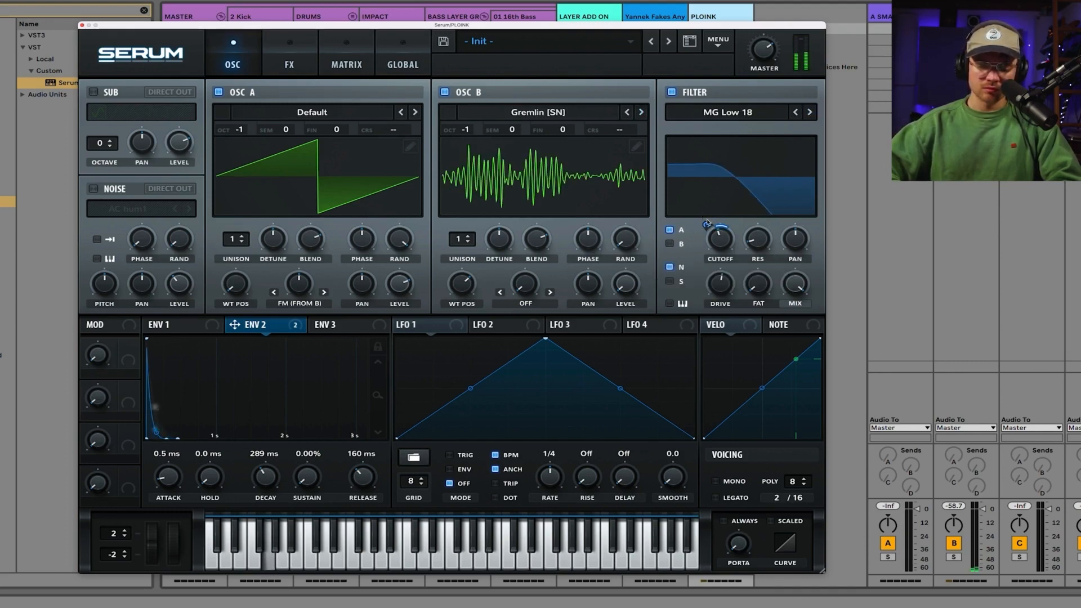
Adjust the filter cutoff slightly and change oscillator B's wavetable to Grimace [SN].
left_click_drag(717, 237, 717, 240)
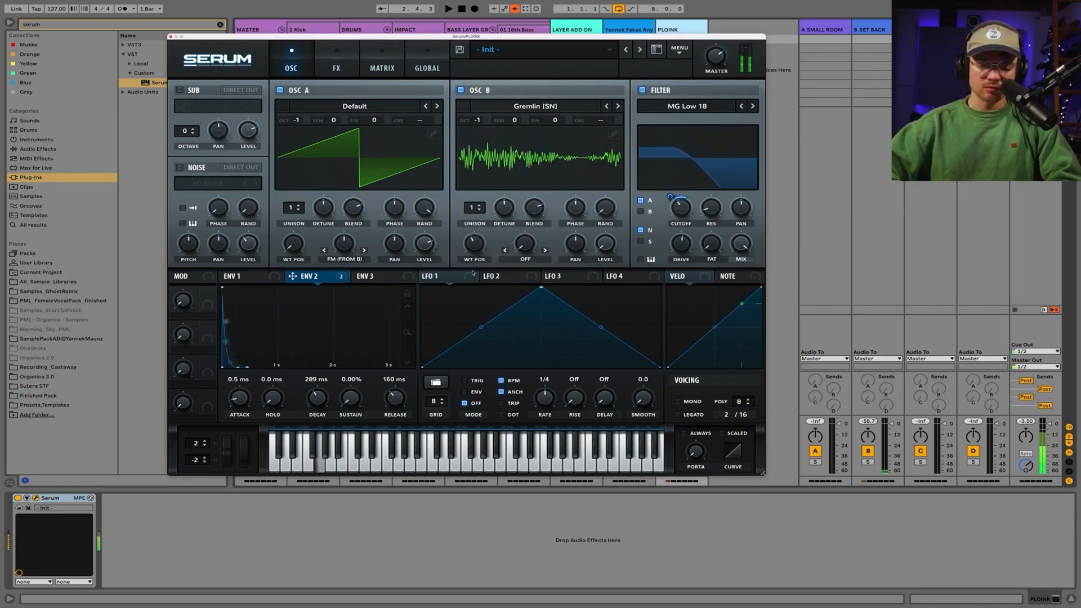
left_click(618, 106)
Search the browser for "arp", add the Arpeggiator before Serum on the PLOINK track, and set its rate to 1/16.
type("arp")
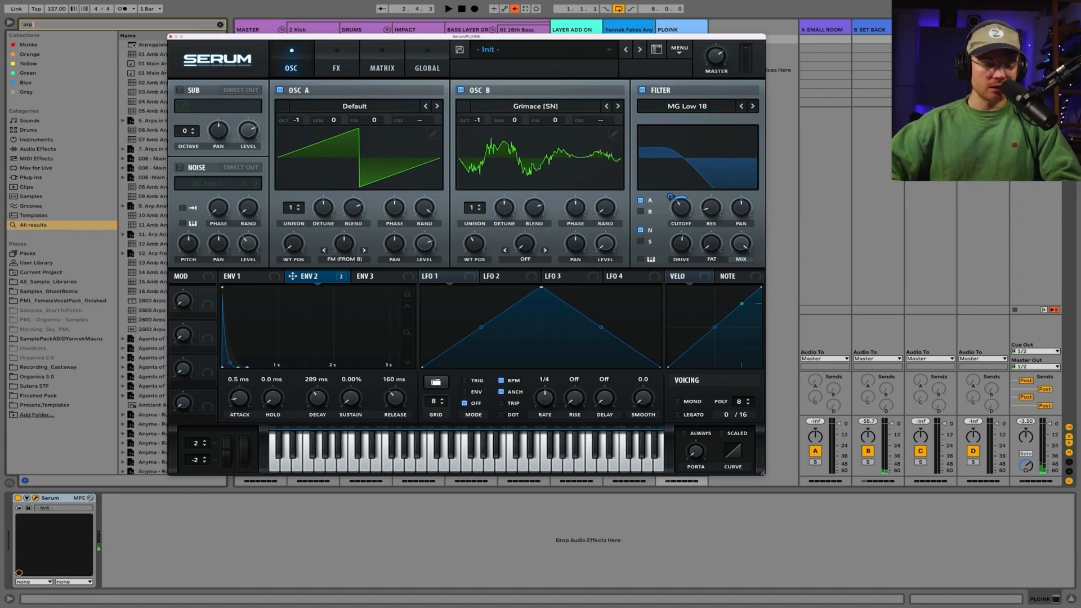
key("Down")
key("Return")
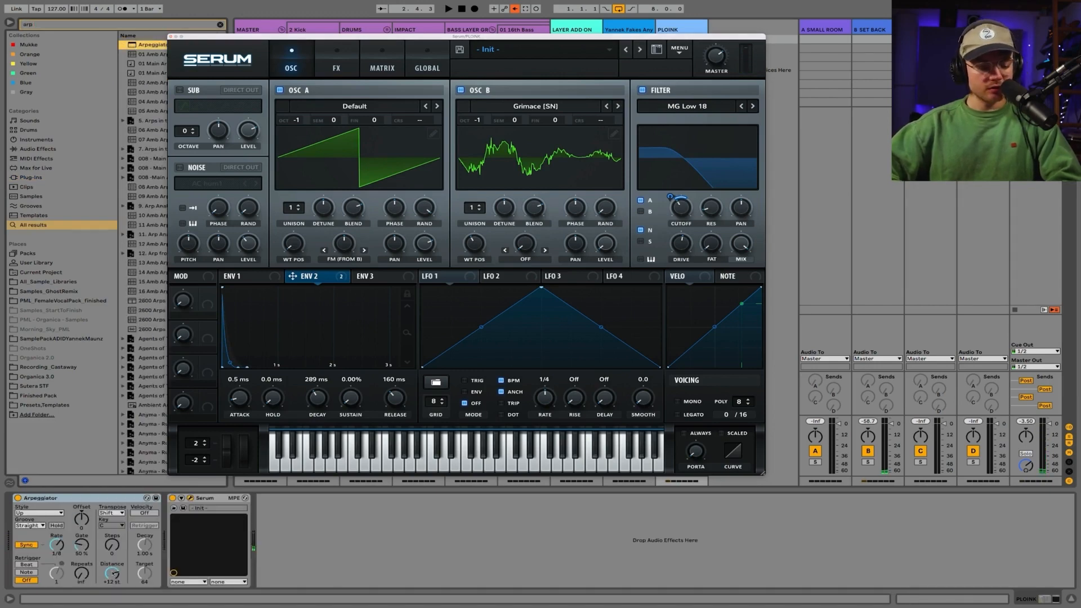
left_click(58, 554)
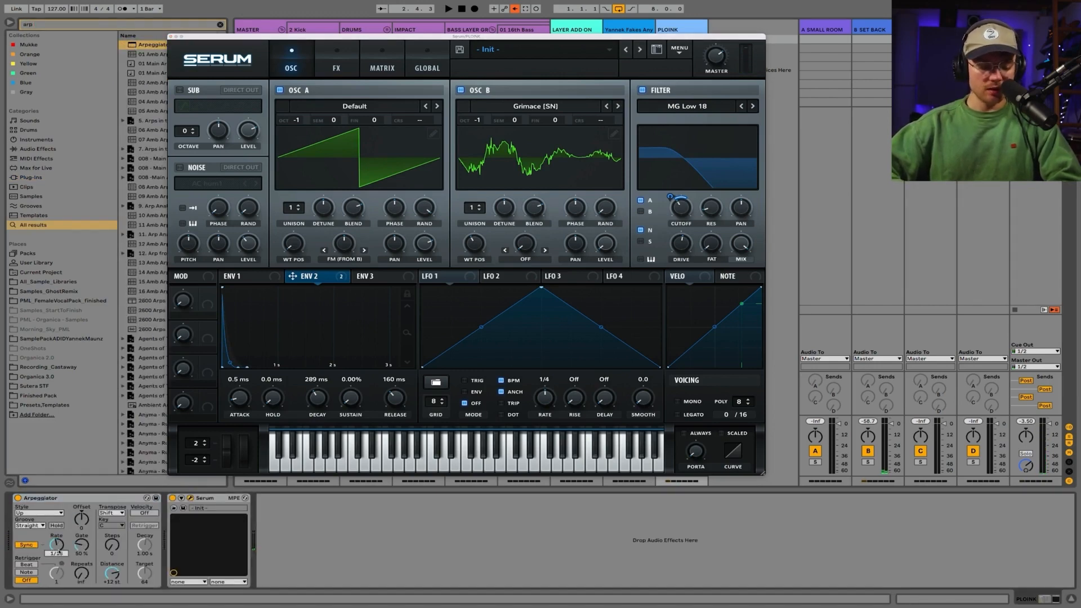
left_click(55, 499)
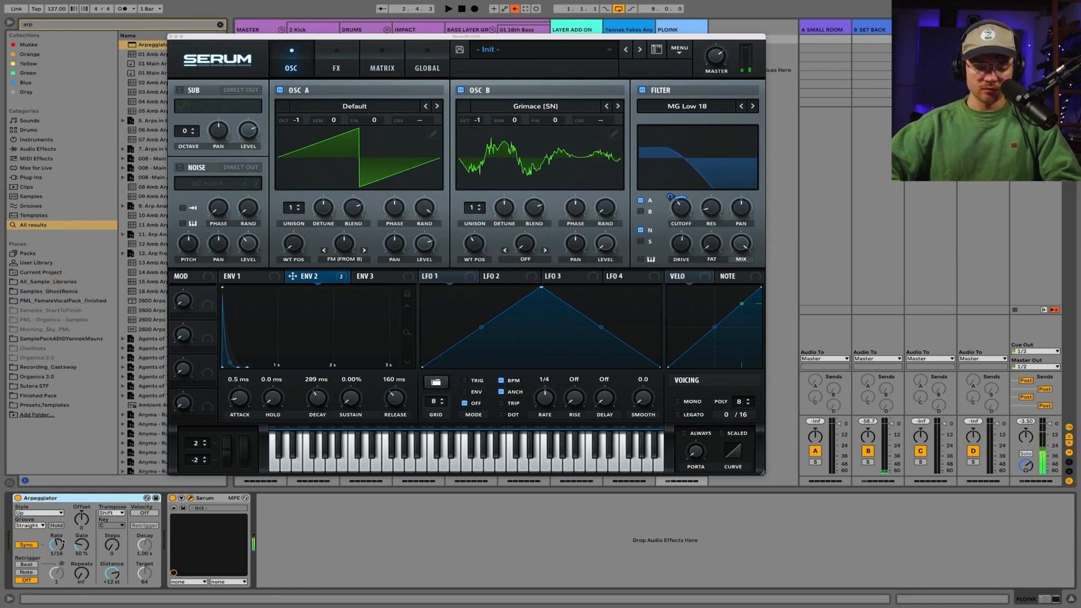
Try a longer decay on envelope 2, which drives the filter cutoff, and settle on a decay of about 204 ms.
left_click(241, 276)
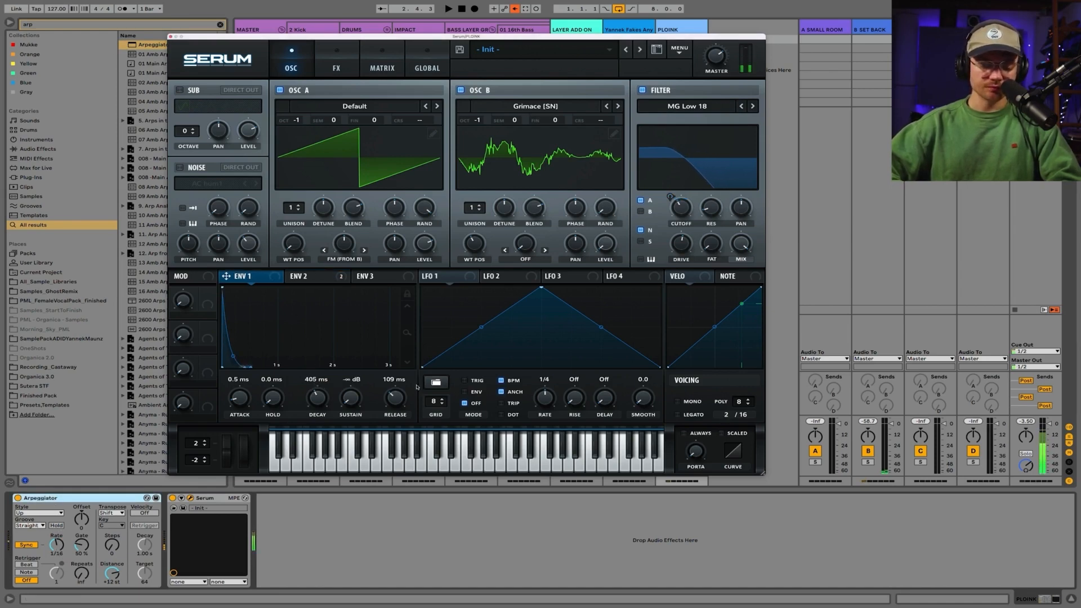
left_click(331, 279)
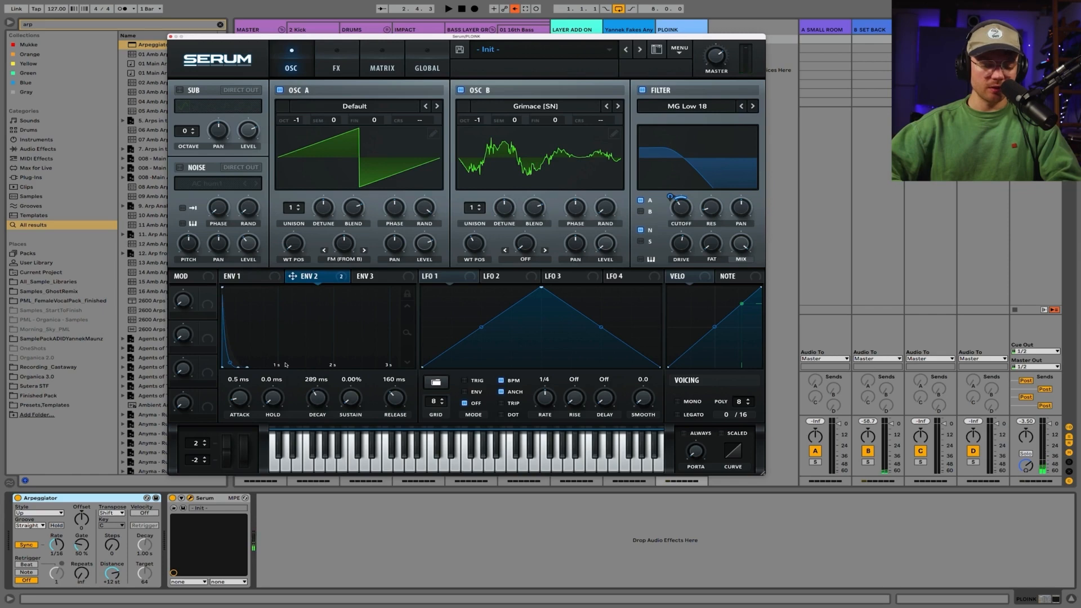
mouse_move(233, 359)
left_mouse_down()
mouse_move(232, 324)
mouse_move(232, 358)
left_mouse_up()
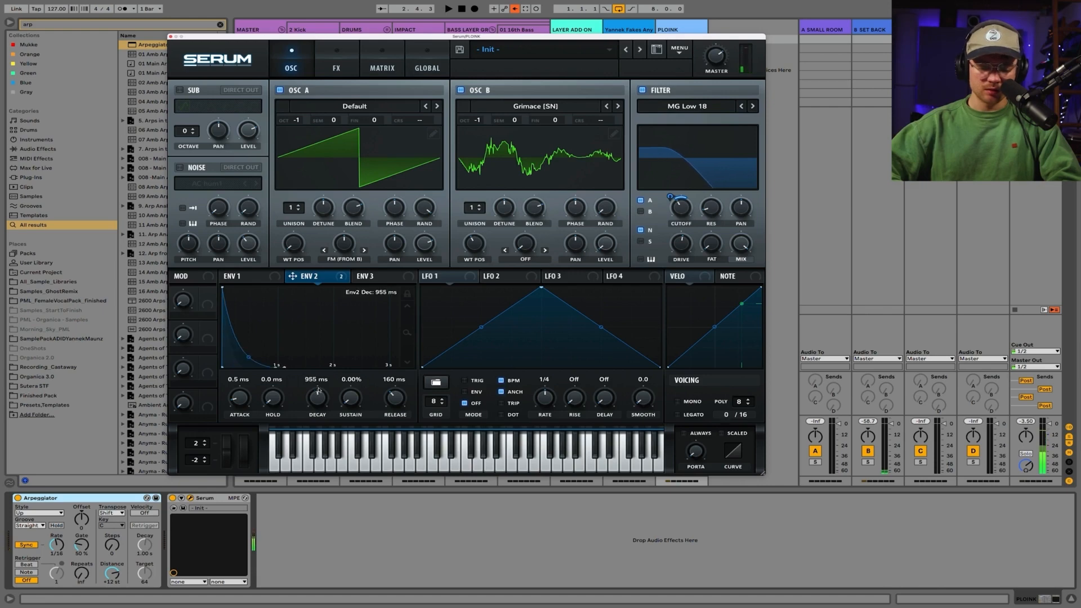
left_click_drag(316, 394, 316, 397)
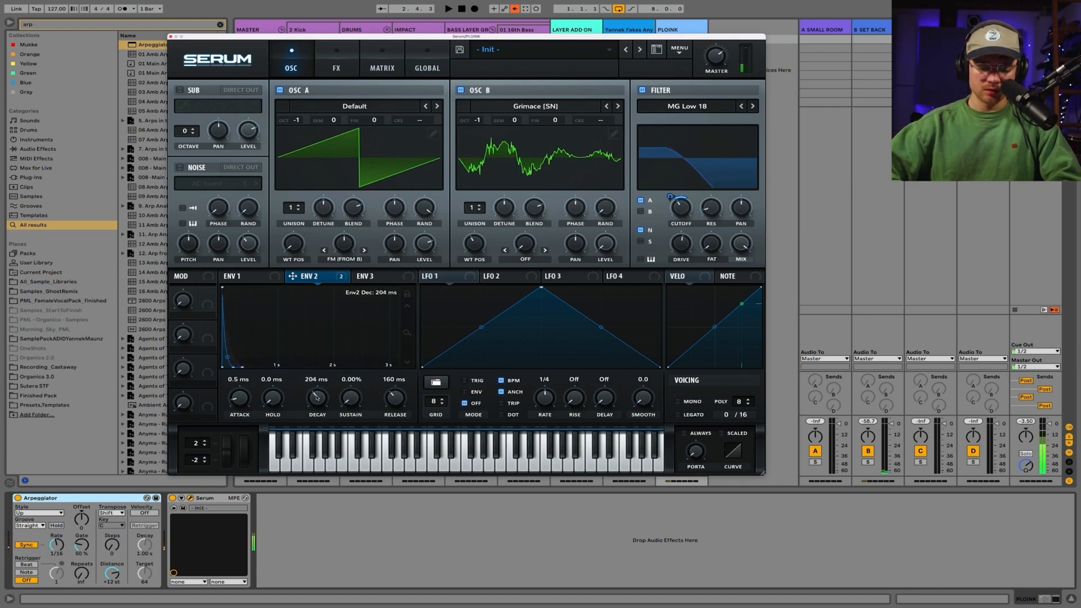
Raise the filter cutoff to about 221 Hz.
mouse_move(682, 210)
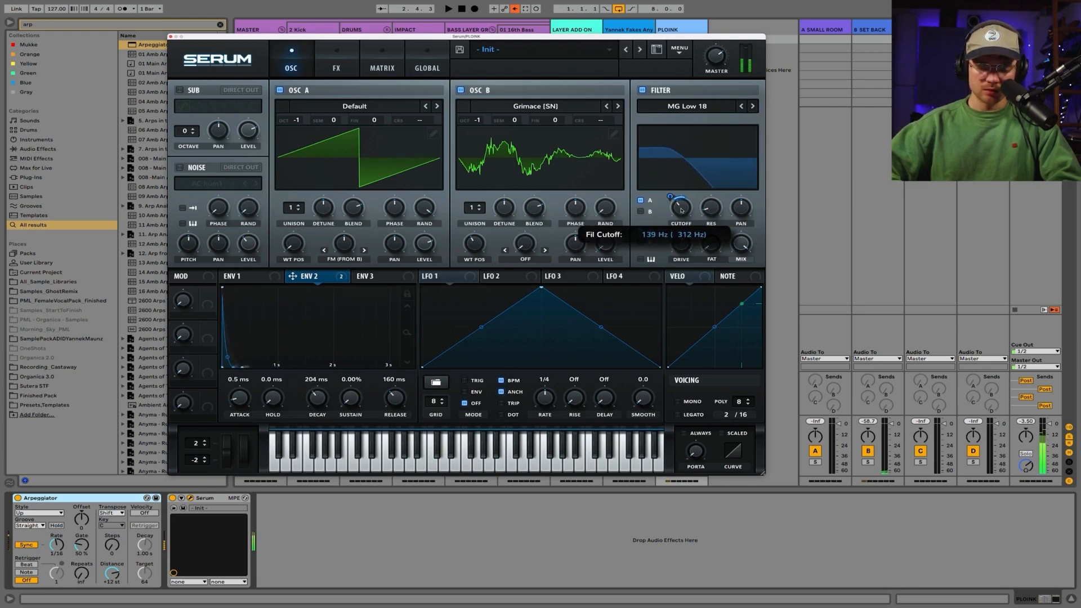
left_click_drag(681, 210, 679, 204)
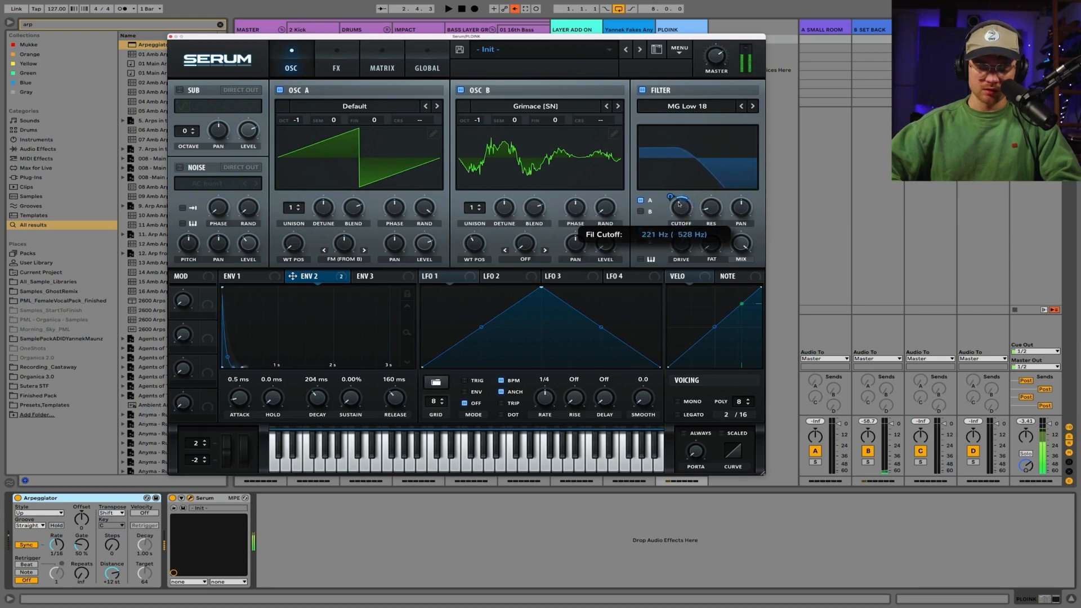
Change Osc B's wavetable to Monster 1 [SL] and shift its wavetable position to a different frame.
left_click(617, 107)
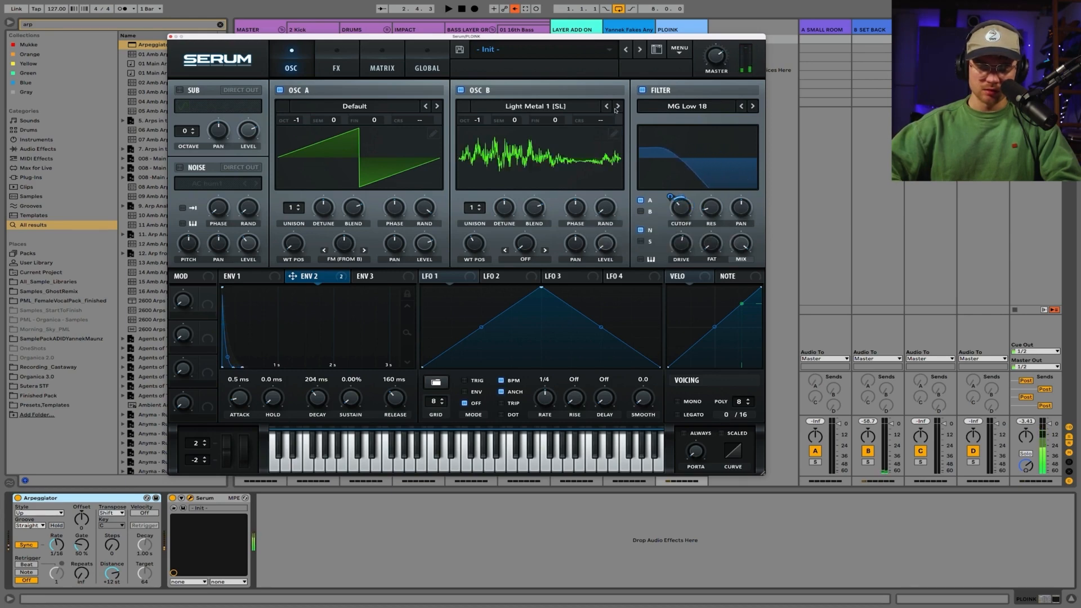
left_click(616, 107)
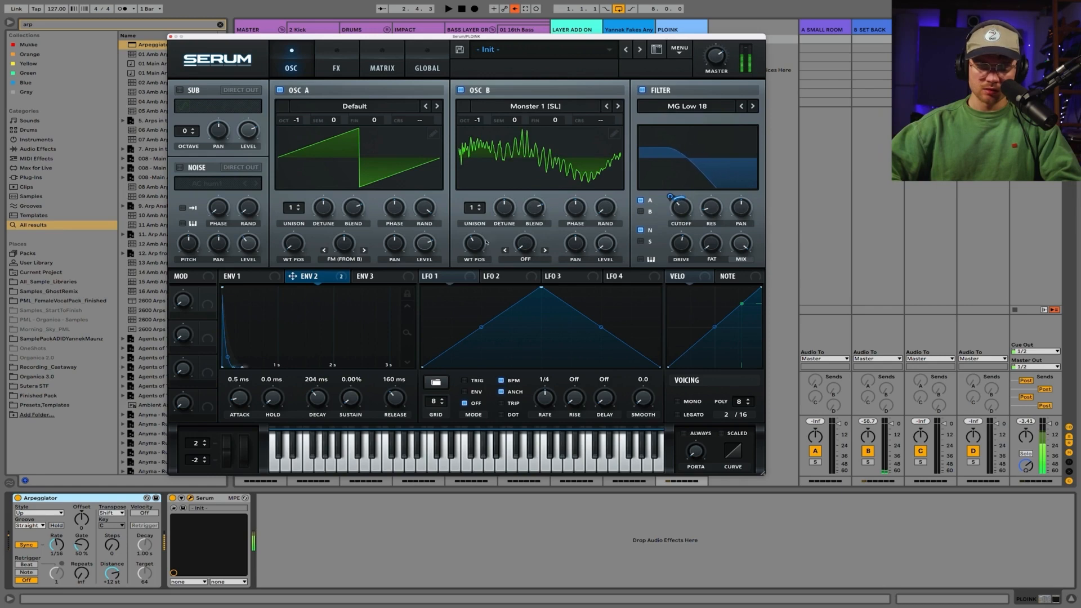
left_click_drag(474, 250, 473, 241)
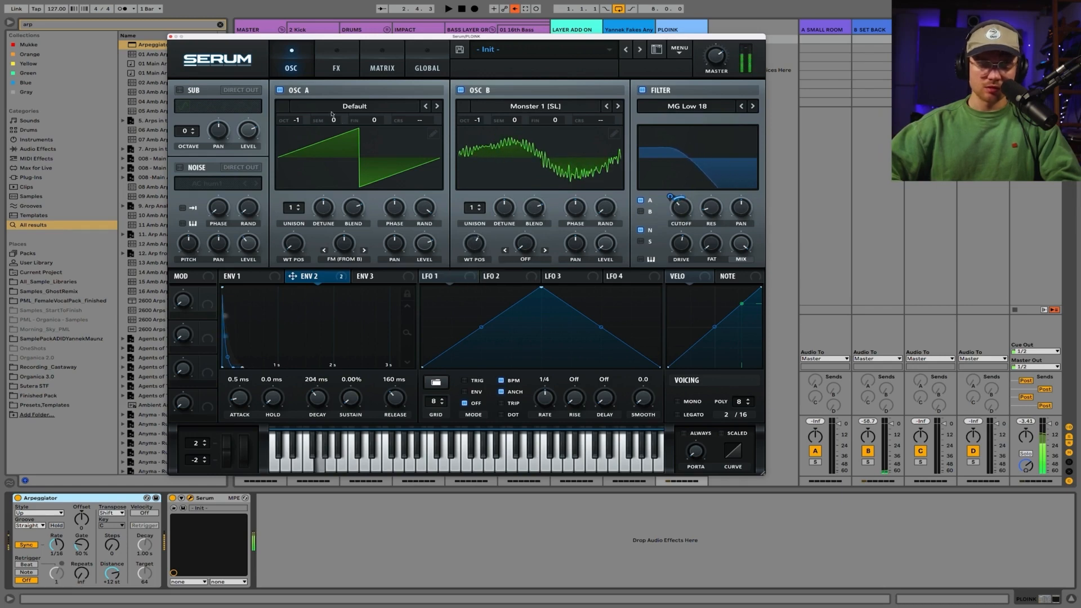
Enable the EQ effect, place it ahead of the compressor, and adjust the Q of its low-cut band.
left_click(337, 66)
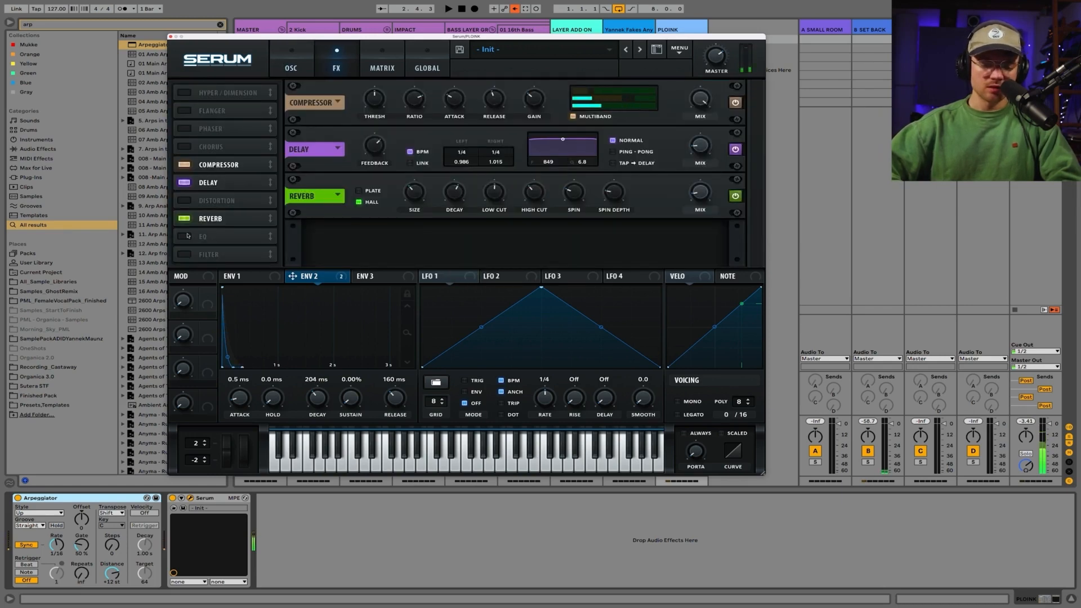
left_click(205, 236)
left_click_drag(421, 242, 381, 247)
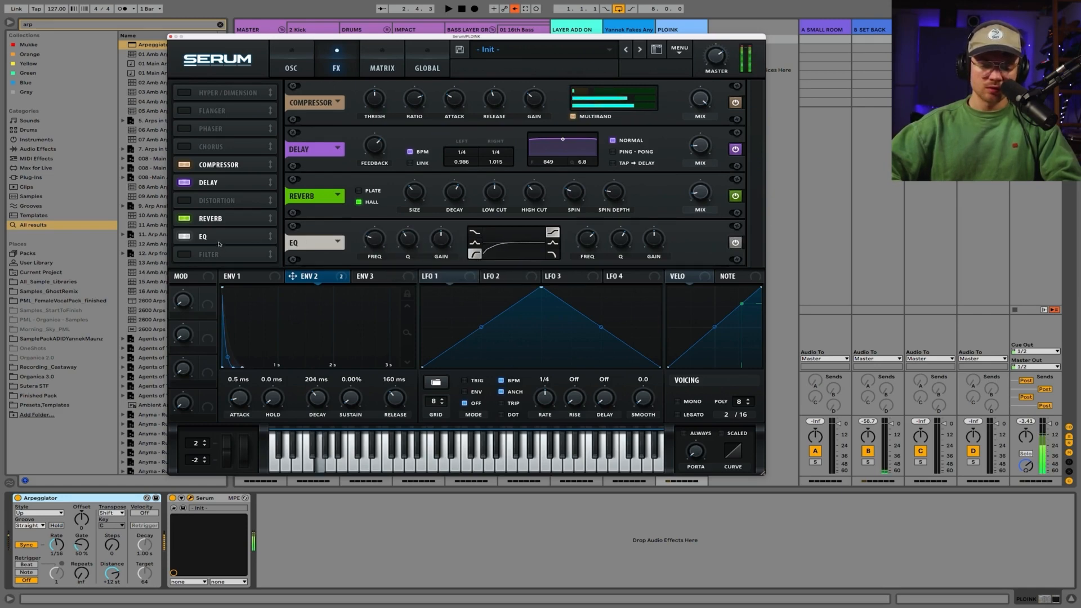
left_click_drag(206, 236, 219, 167)
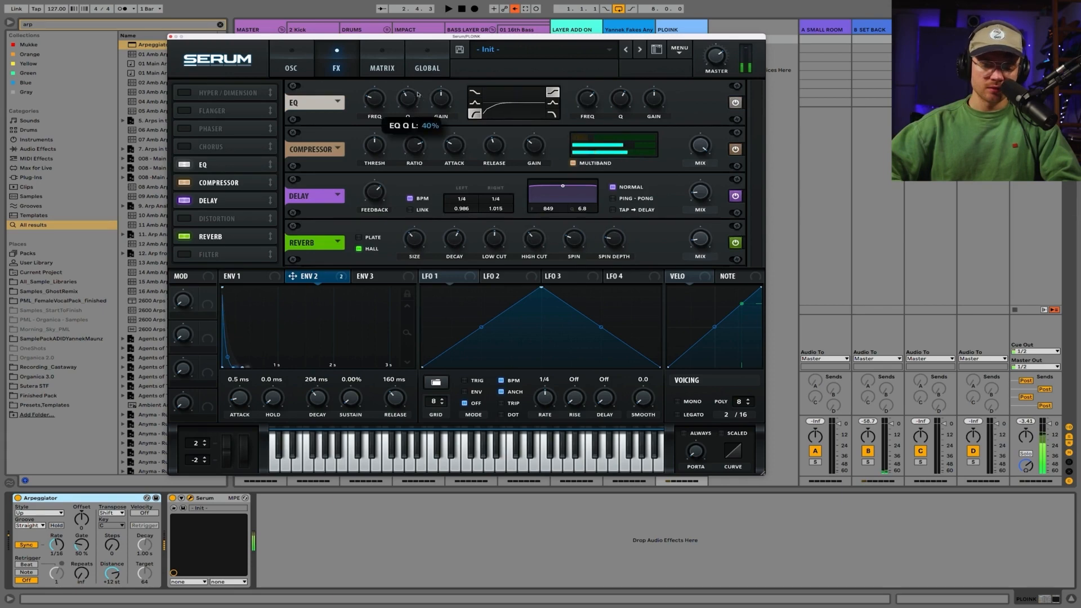
left_click_drag(418, 95, 383, 102)
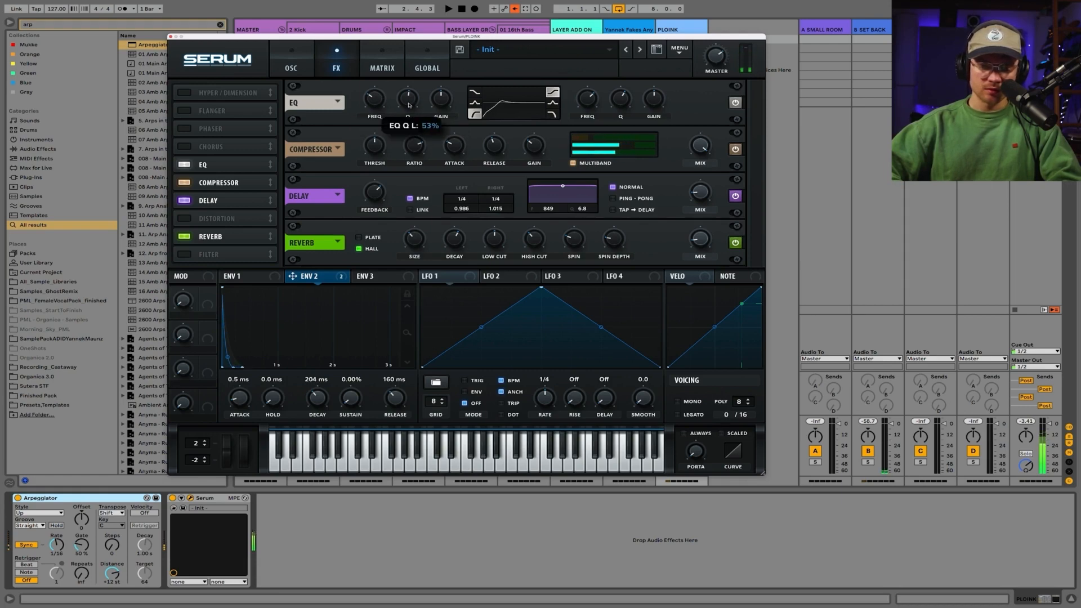
mouse_move(409, 108)
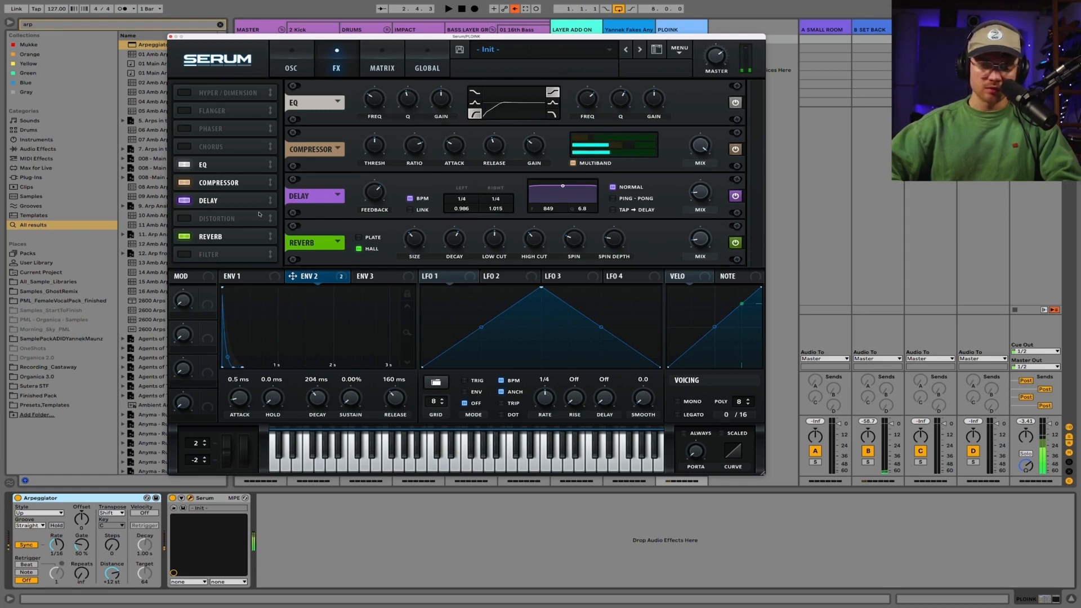
Try adding the distortion effect at the start of the effects chain, ahead of the EQ.
left_click(210, 217)
left_click_drag(214, 222, 214, 183)
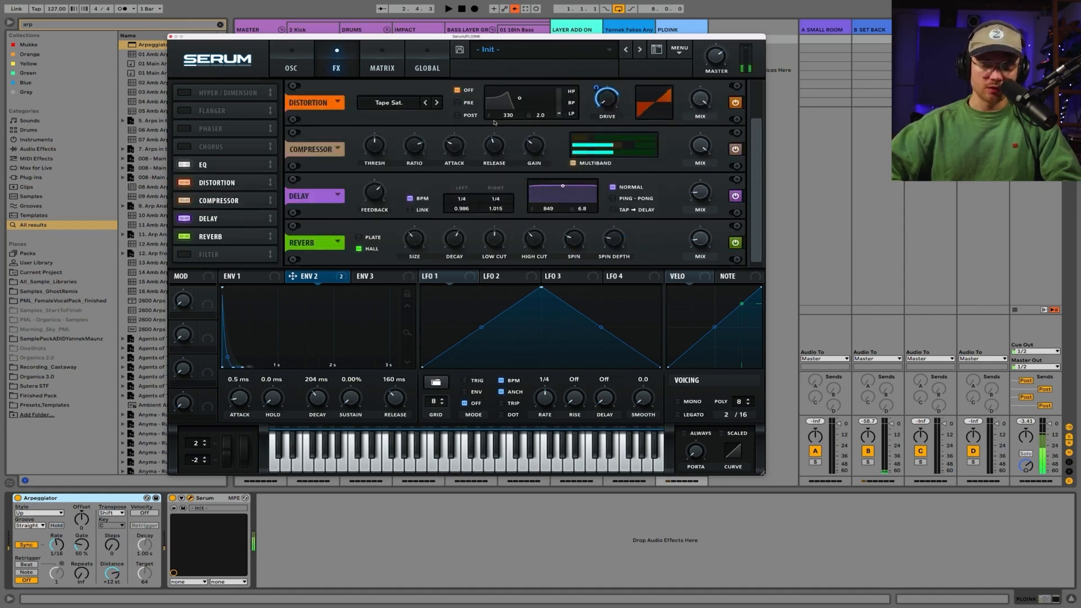
mouse_move(601, 90)
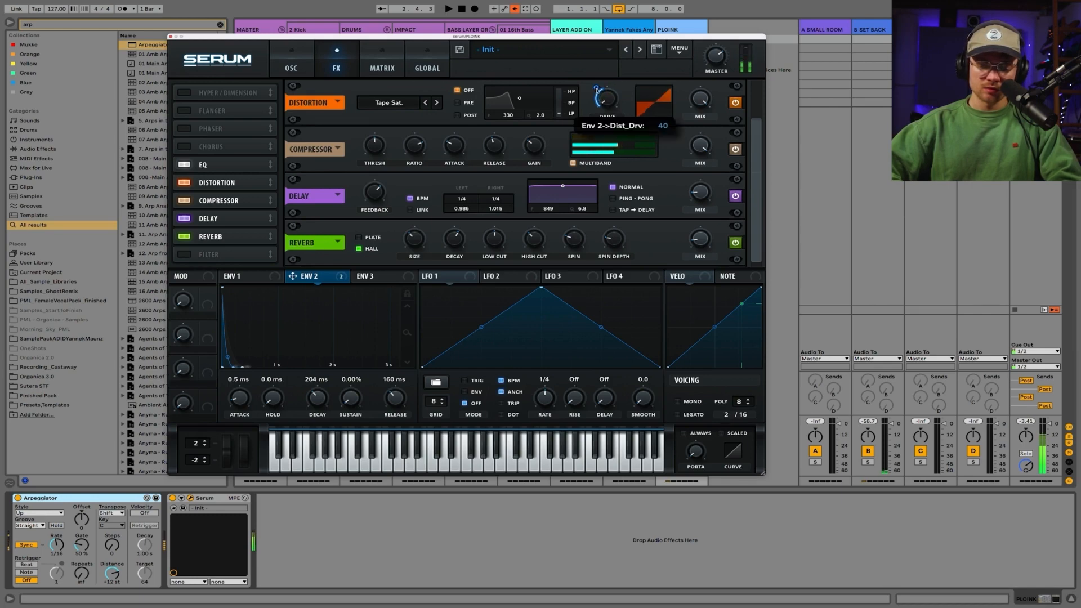
mouse_move(217, 183)
left_mouse_down()
mouse_move(231, 239)
mouse_move(220, 164)
left_mouse_up()
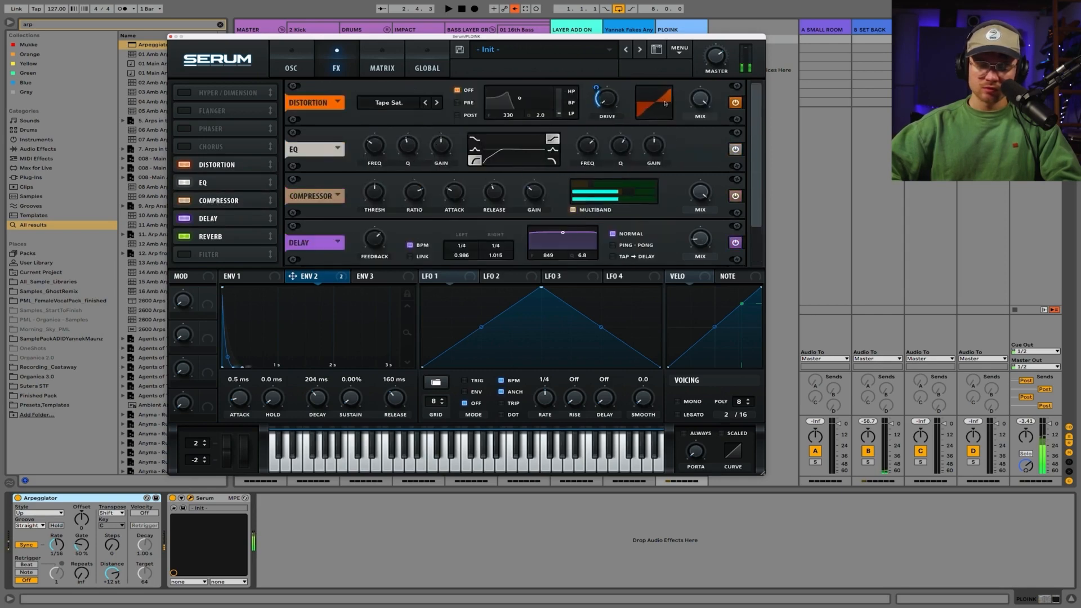
Audition other distortion types, including Sin Fold and Tube, and switch the distortion off.
left_click(425, 103)
left_click(426, 104)
left_click(425, 103)
left_click(425, 103)
left_click(425, 104)
left_click(425, 104)
left_click(425, 103)
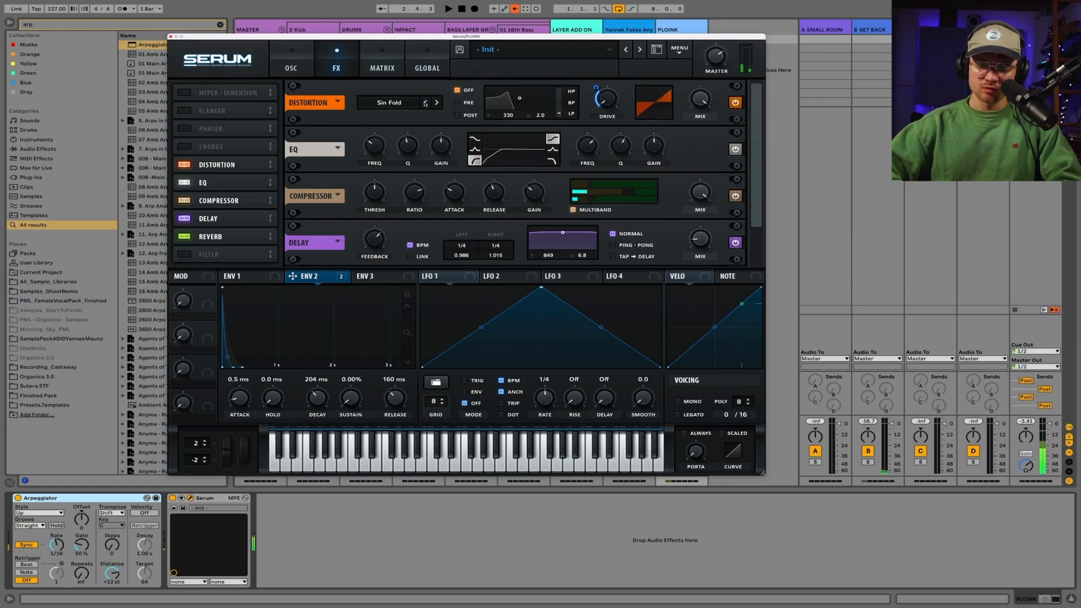
left_click(425, 103)
left_click(425, 103)
left_click(425, 103)
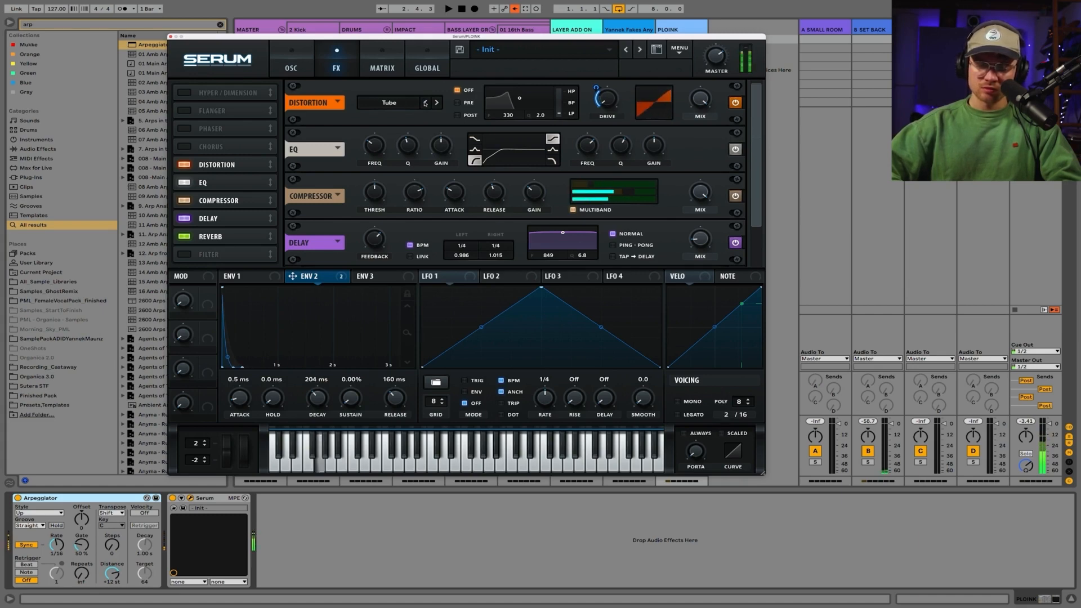
left_click(735, 102)
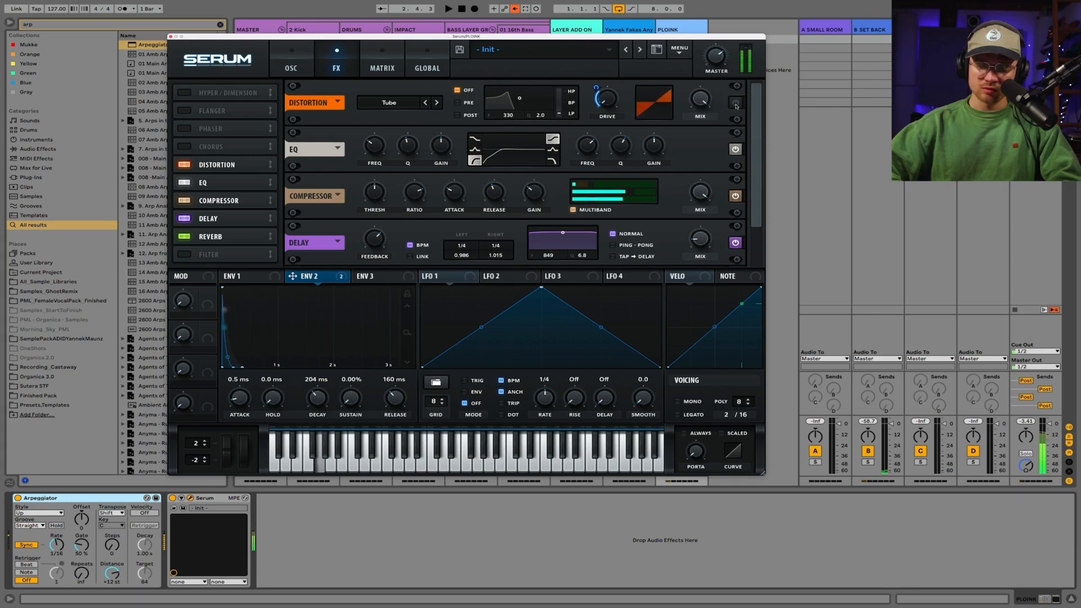
Try the Monster 2 [SL] wavetable in Osc B.
left_click(292, 70)
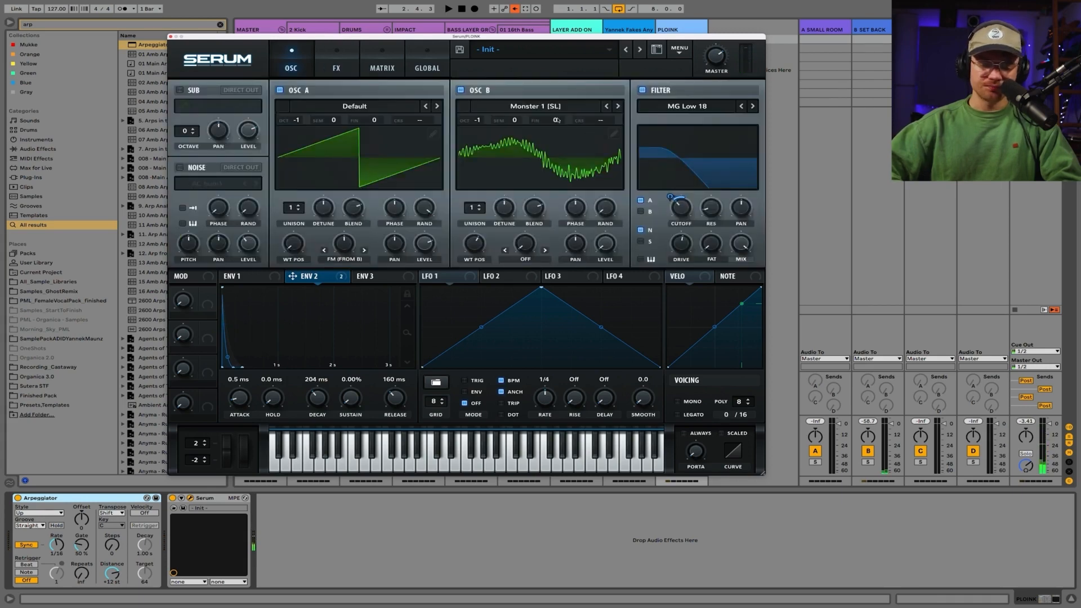
left_click(618, 107)
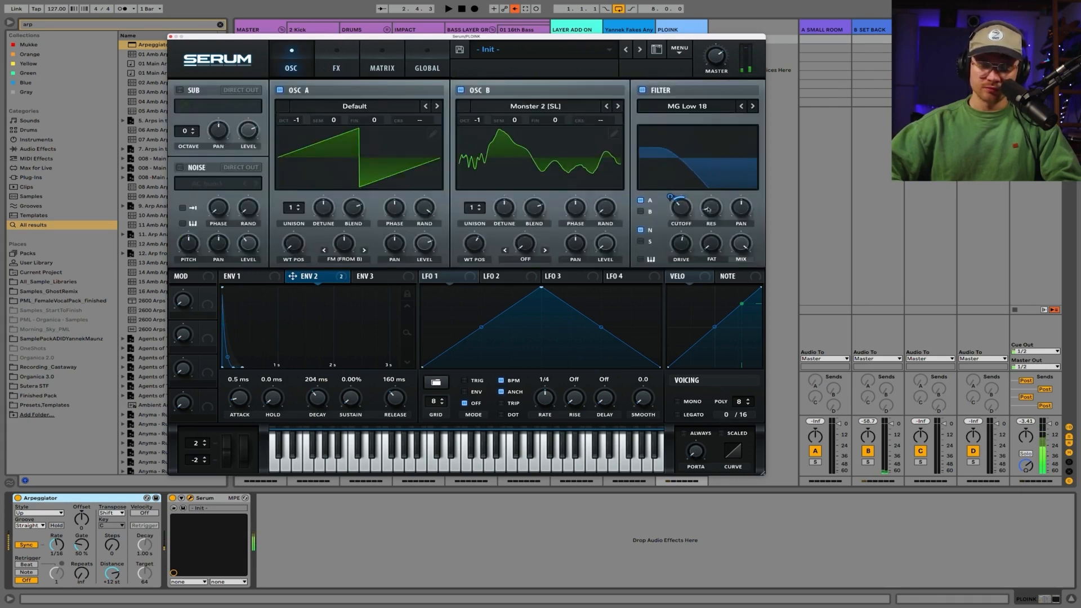
mouse_move(685, 206)
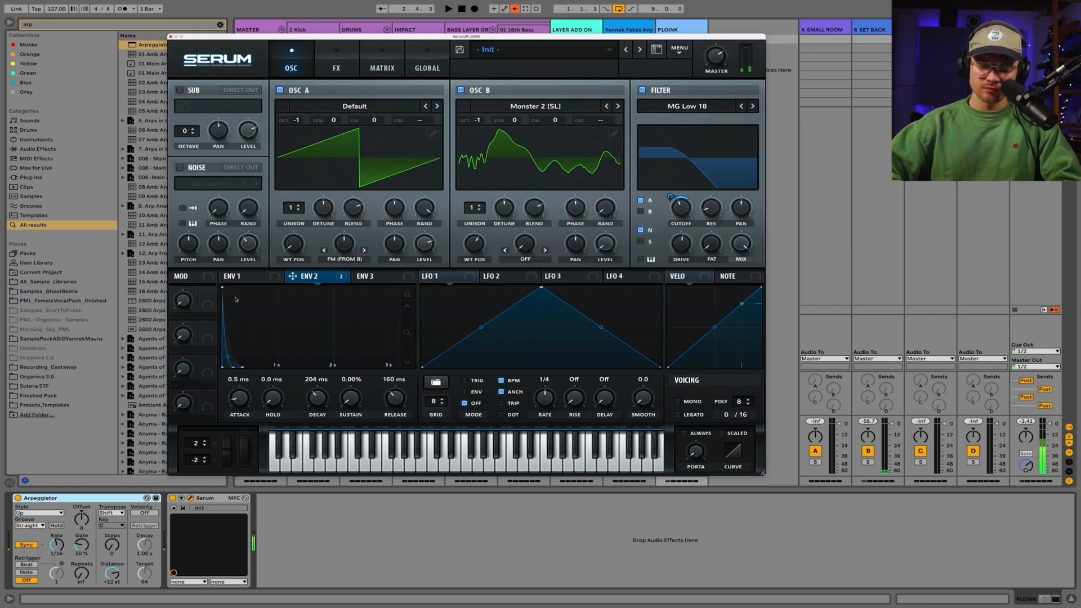
Set the arpeggiator's gate to about 118% and Env 2's decay to about 217 ms.
left_click_drag(317, 398, 321, 395)
left_click_drag(83, 547, 82, 533)
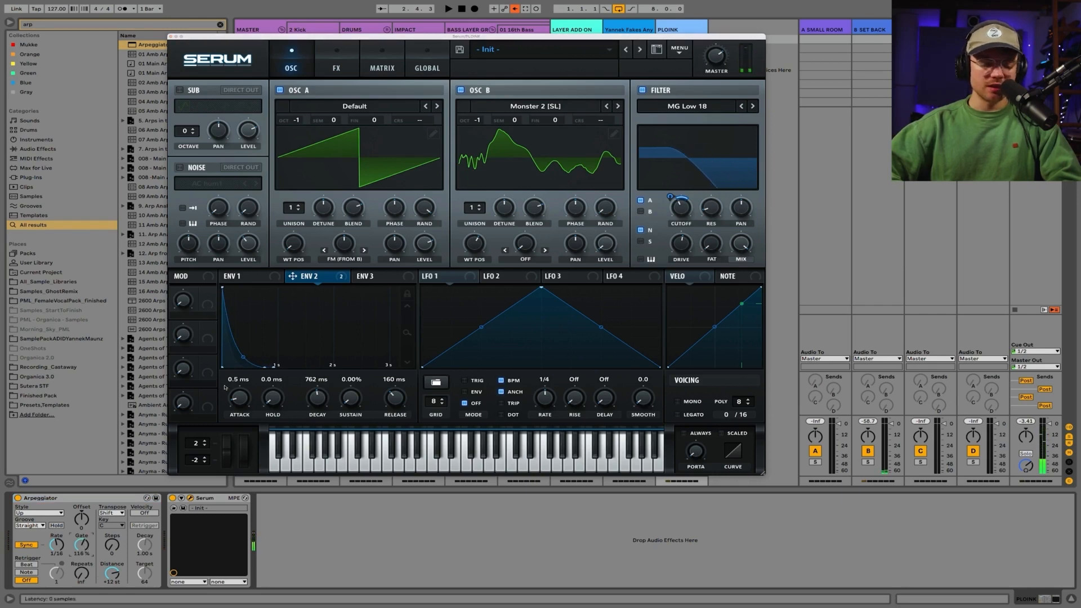
left_click_drag(321, 397, 320, 405)
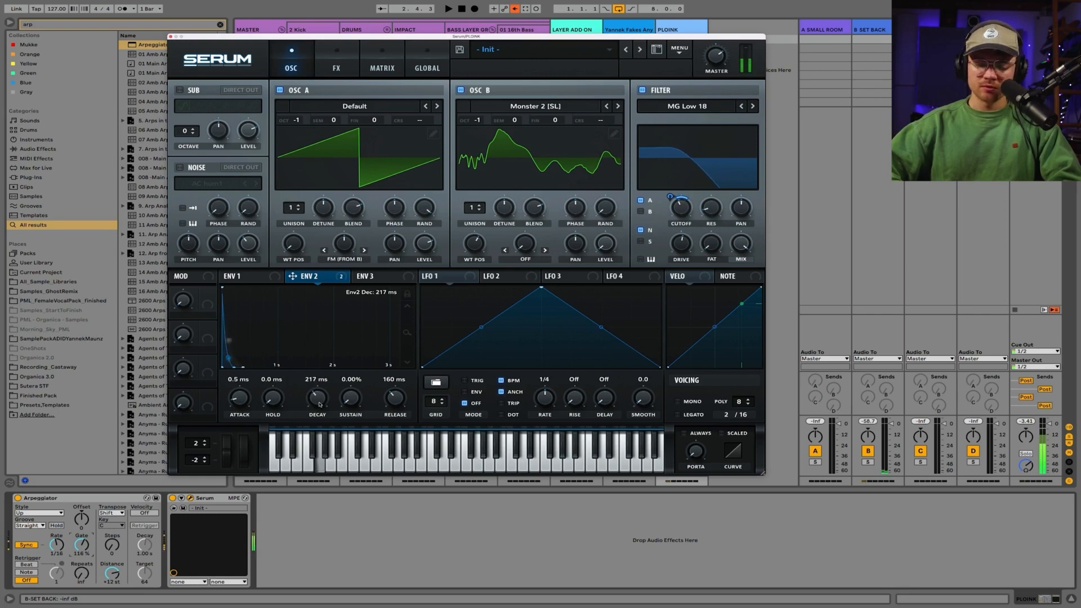
Return Osc B to the Monster 1 [SL] wavetable and close the synth window.
left_click(606, 106)
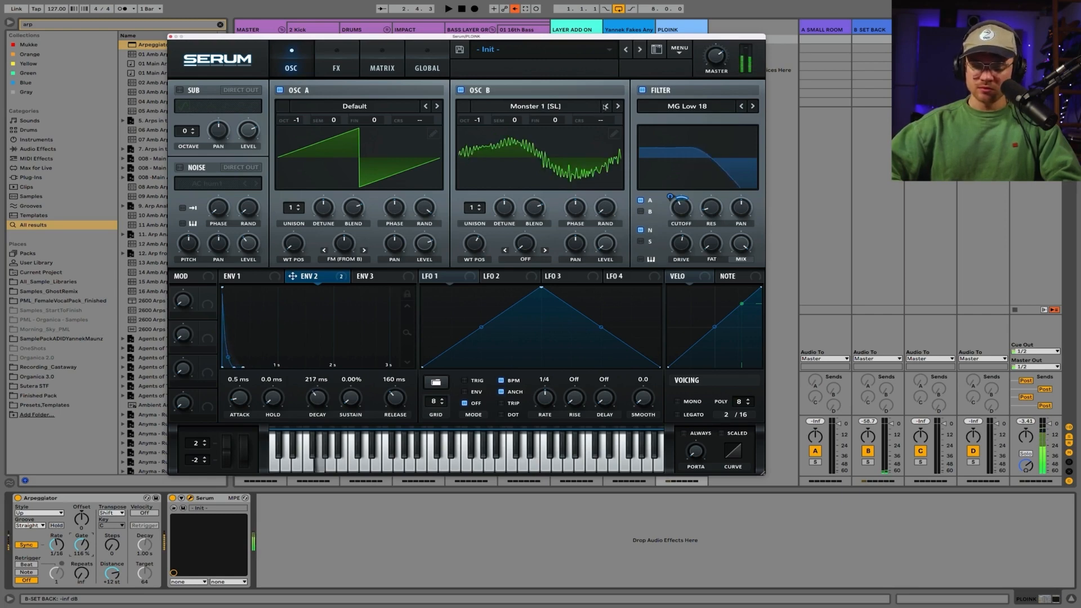
left_click(170, 37)
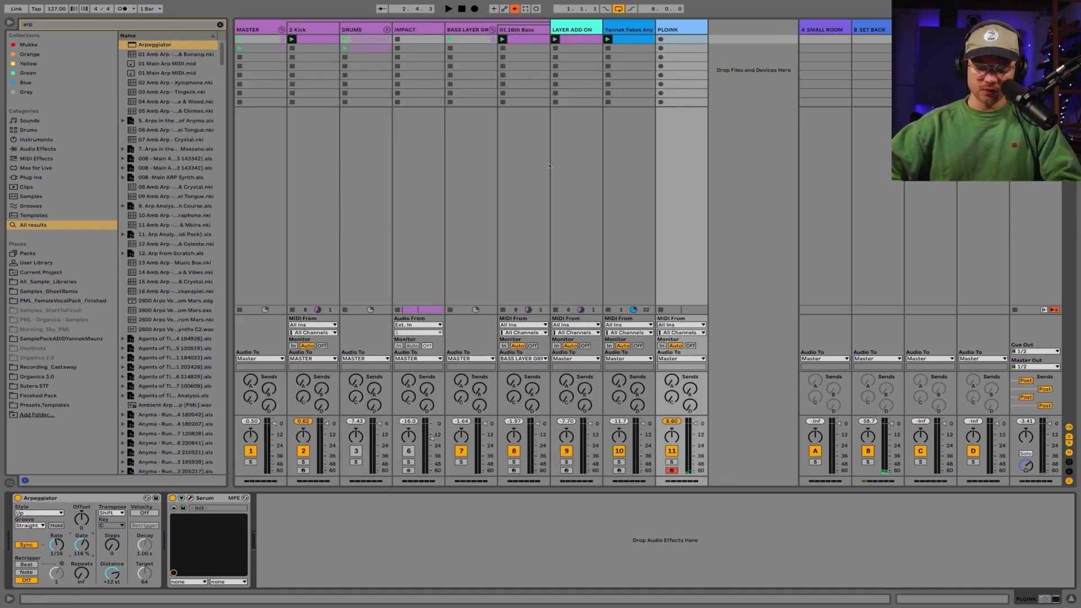
Find the Glue Compressor in the browser and add it after Serum on the PLOINK track.
key("ctrl+f")
type("glue")
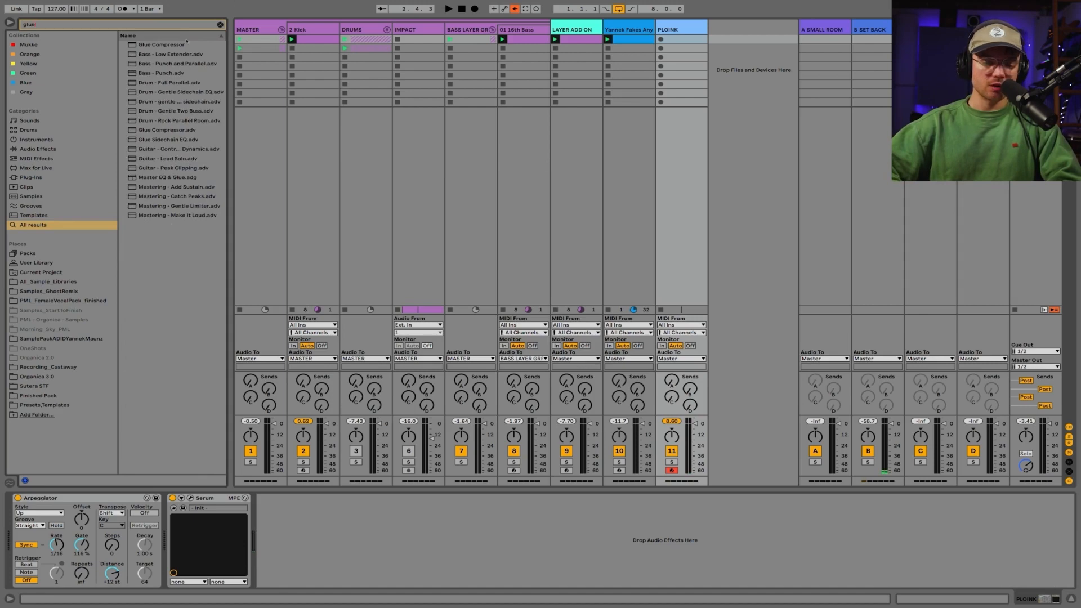
left_click_drag(187, 44, 424, 579)
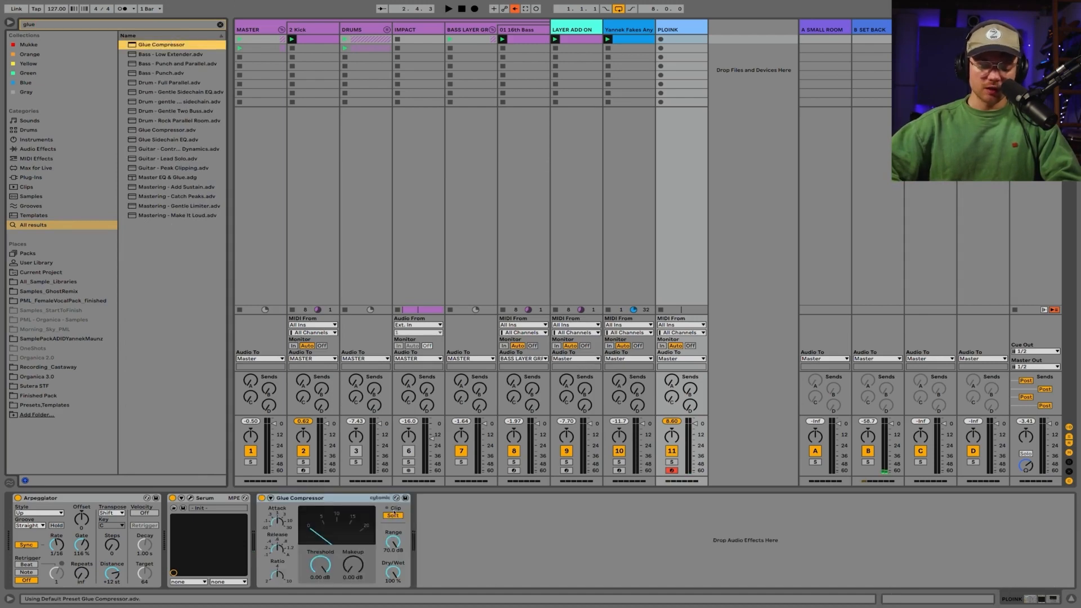
Start playback of the session and mute track 10.
key("space")
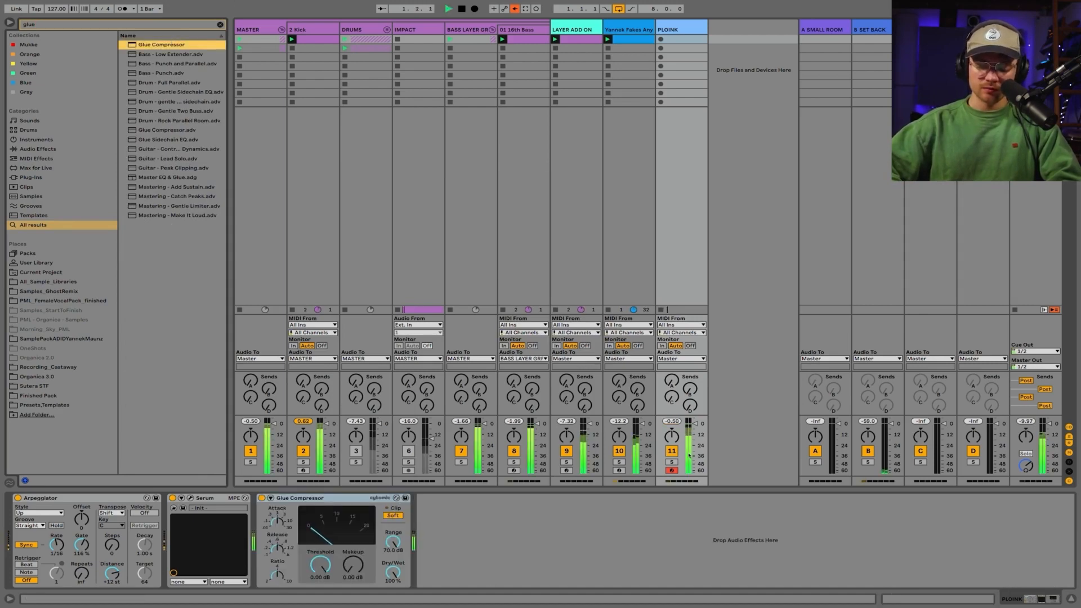
left_click(619, 451)
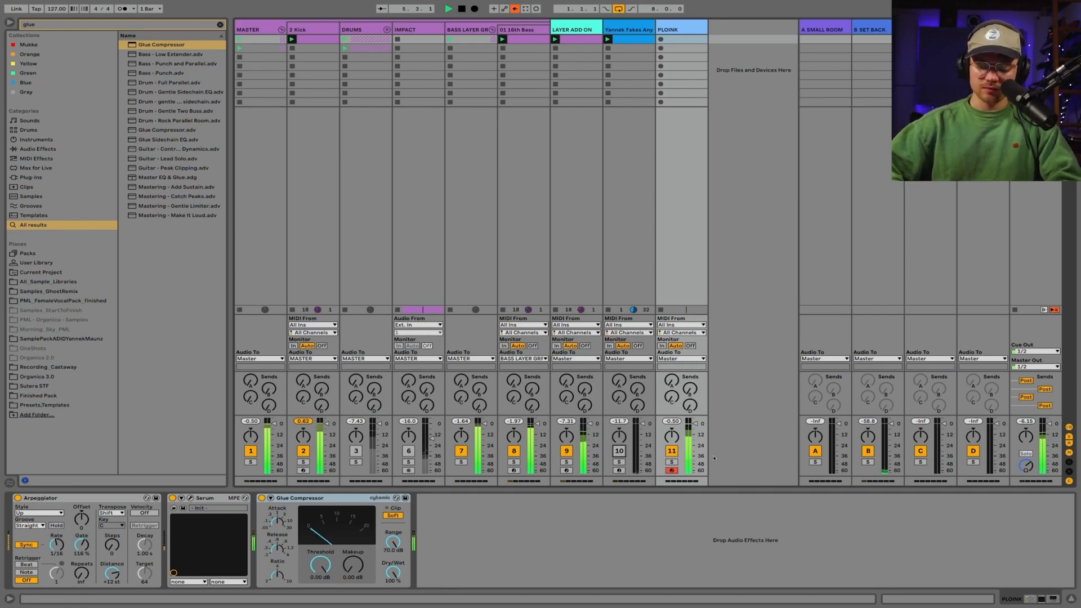
Add the Echo effect after the Glue Compressor on the PLOINK track and lower its dry/wet to about 37%.
key("ctrl+f")
type("echo")
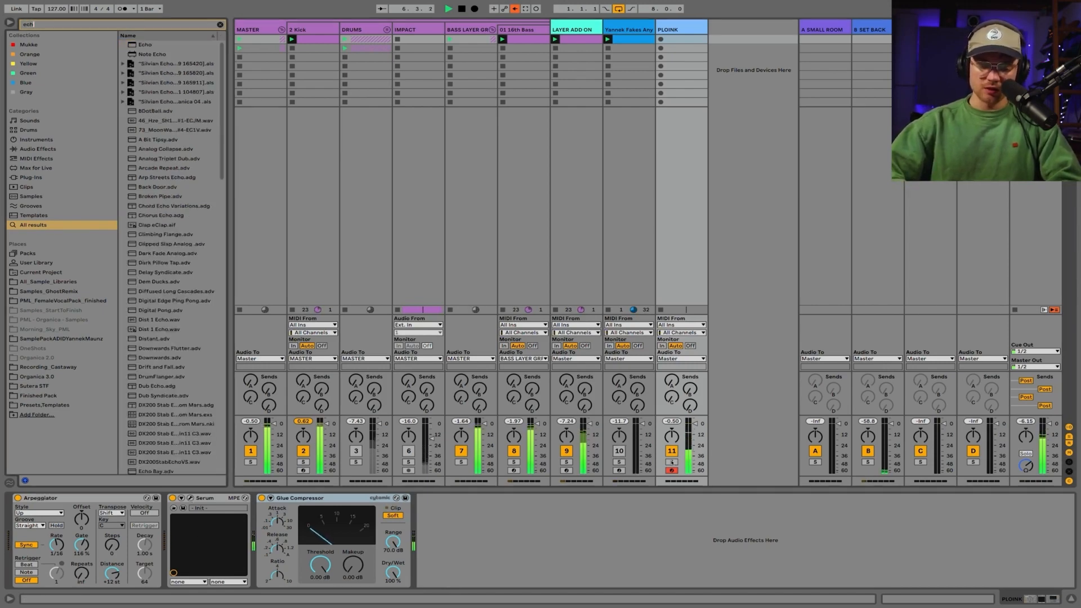
double_click(153, 46)
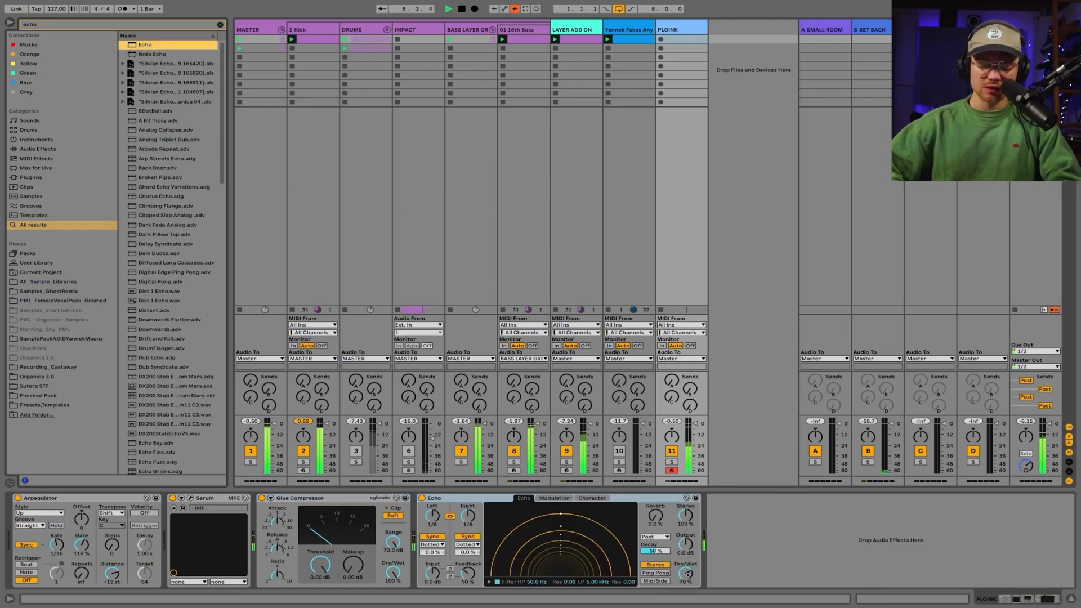
left_click_drag(688, 574, 685, 574)
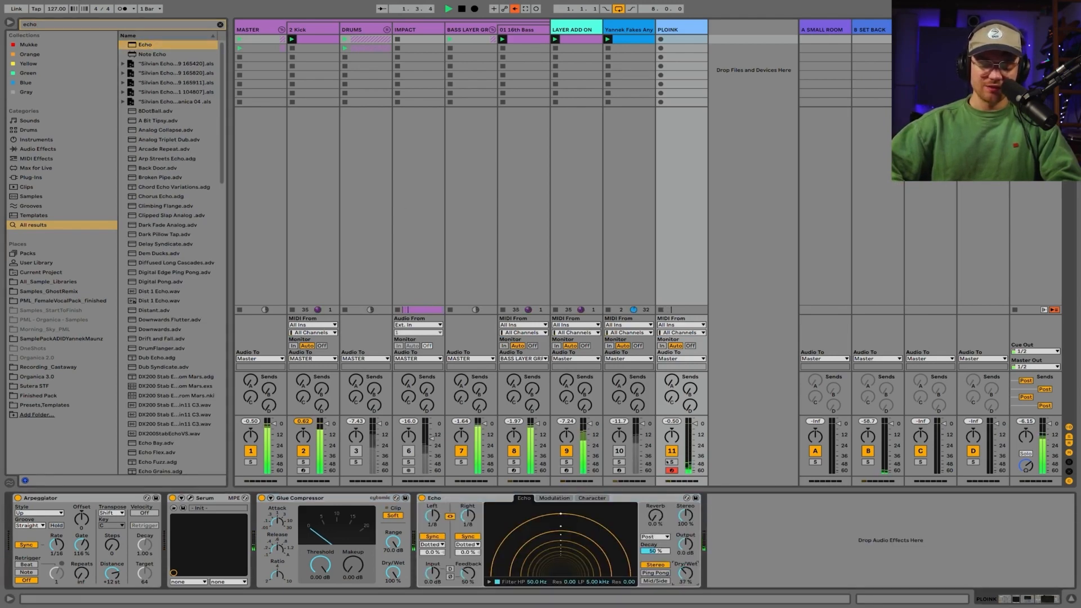
Unmute the DRUMS track and set Echo's feedback to about 75% and dry/wet to about 30%.
left_click(356, 451)
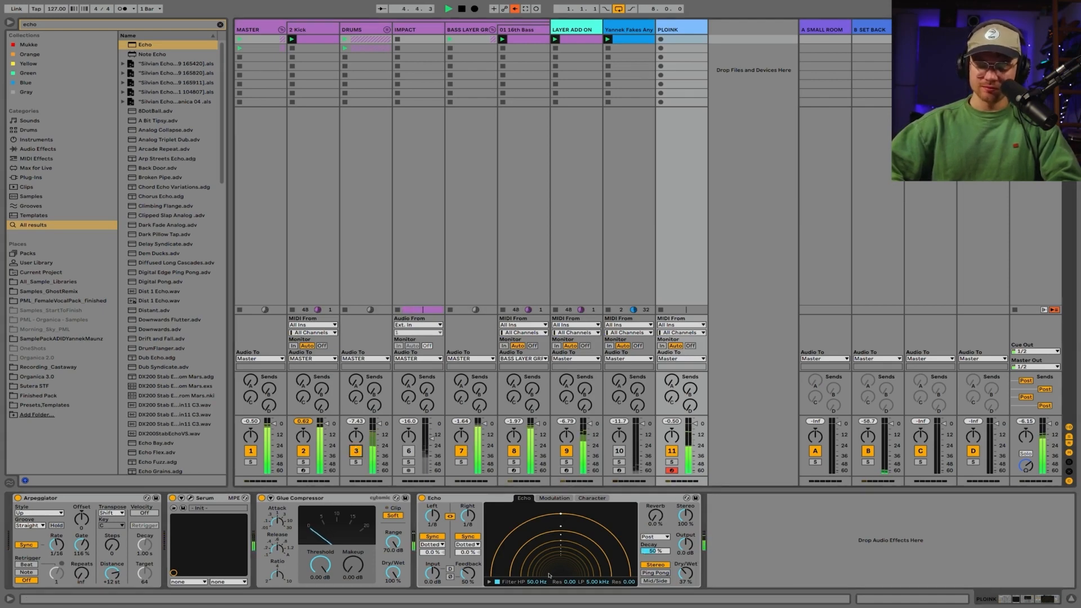
left_click_drag(471, 578, 471, 564)
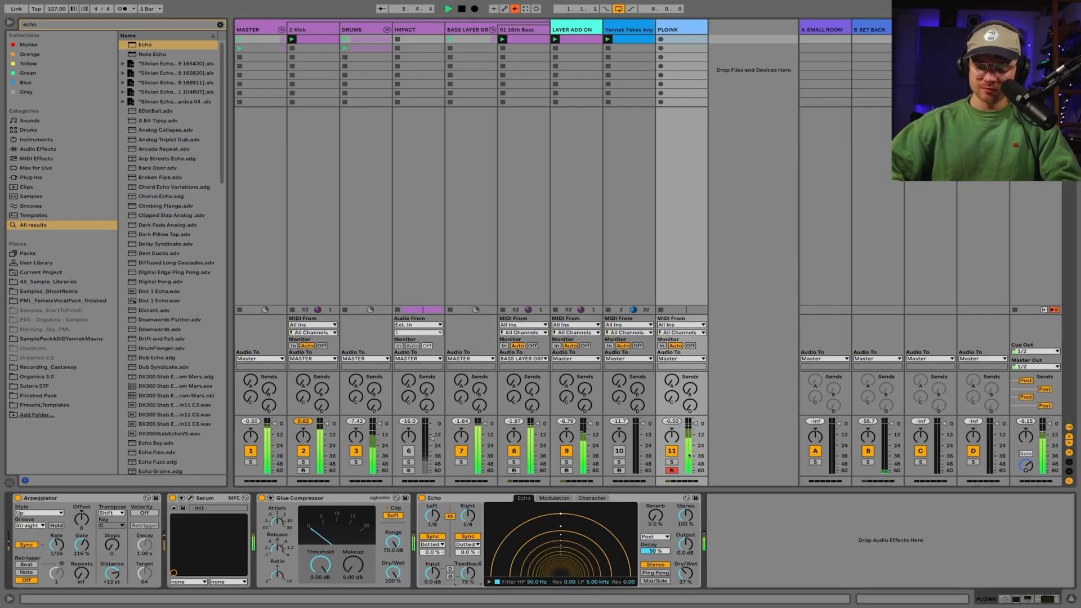
left_click_drag(690, 580, 673, 564)
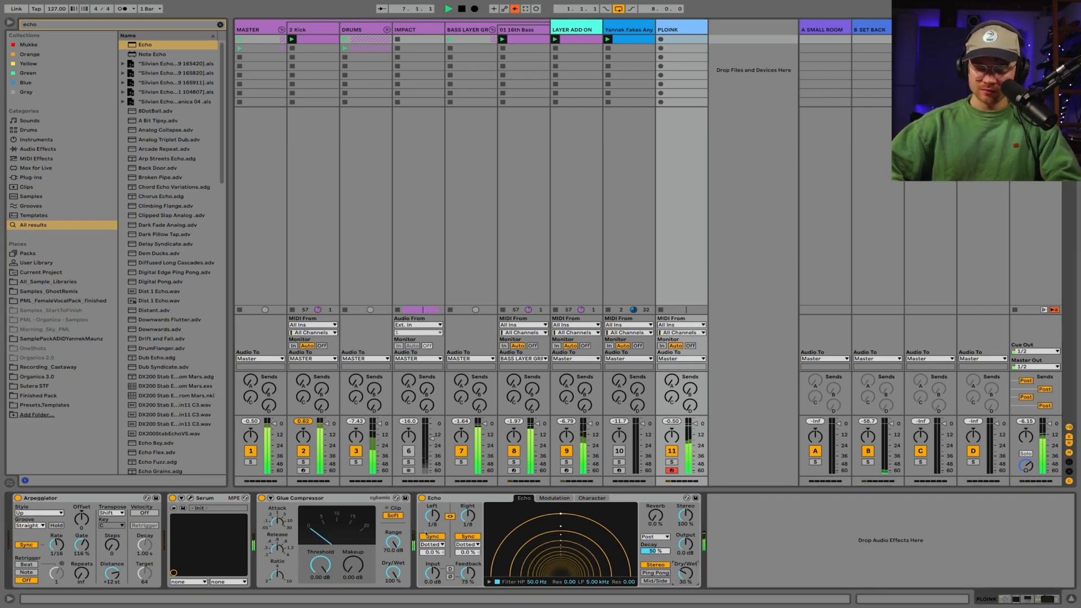
Reopen the Serum window and adjust the Env 2 modulation amount on the filter cutoff.
left_click(190, 498)
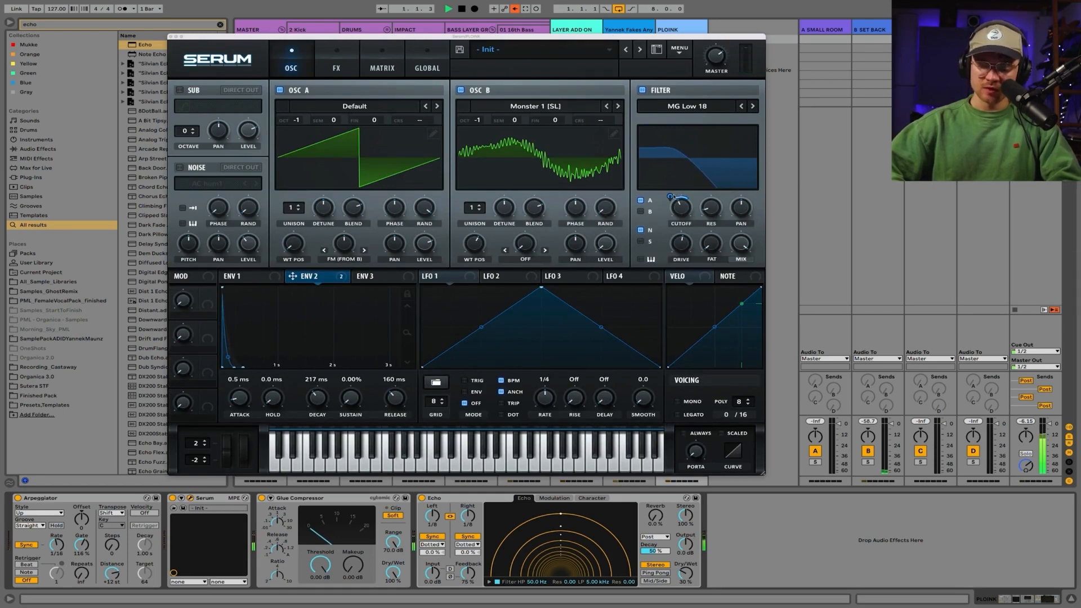
left_click_drag(672, 196, 670, 196)
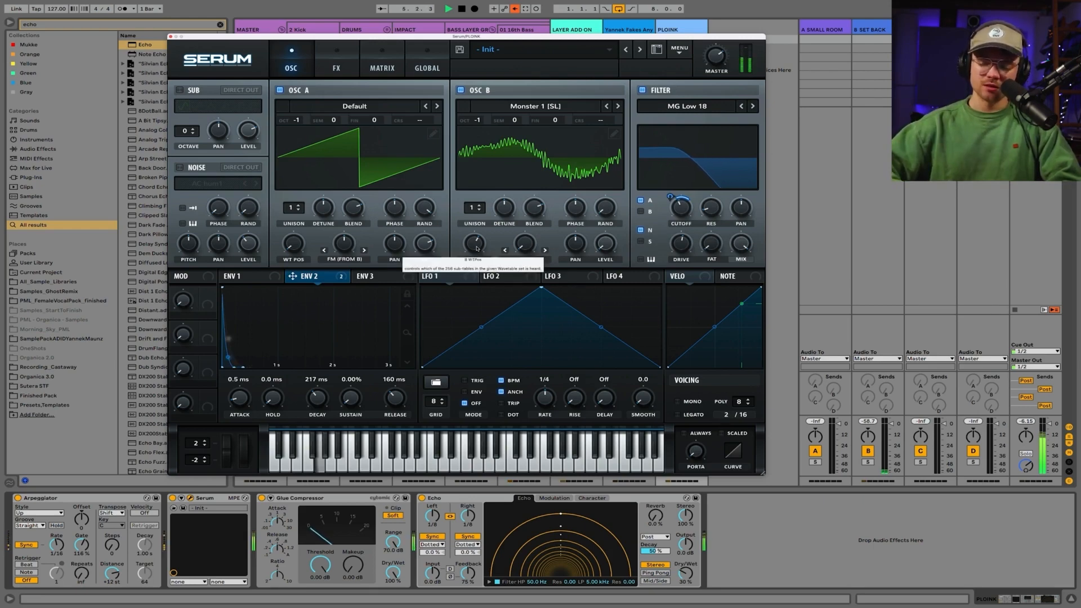
Fine-tune the filter cutoff of the PLOINK patch and close the Serum window.
mouse_move(684, 211)
left_click_drag(684, 212, 682, 213)
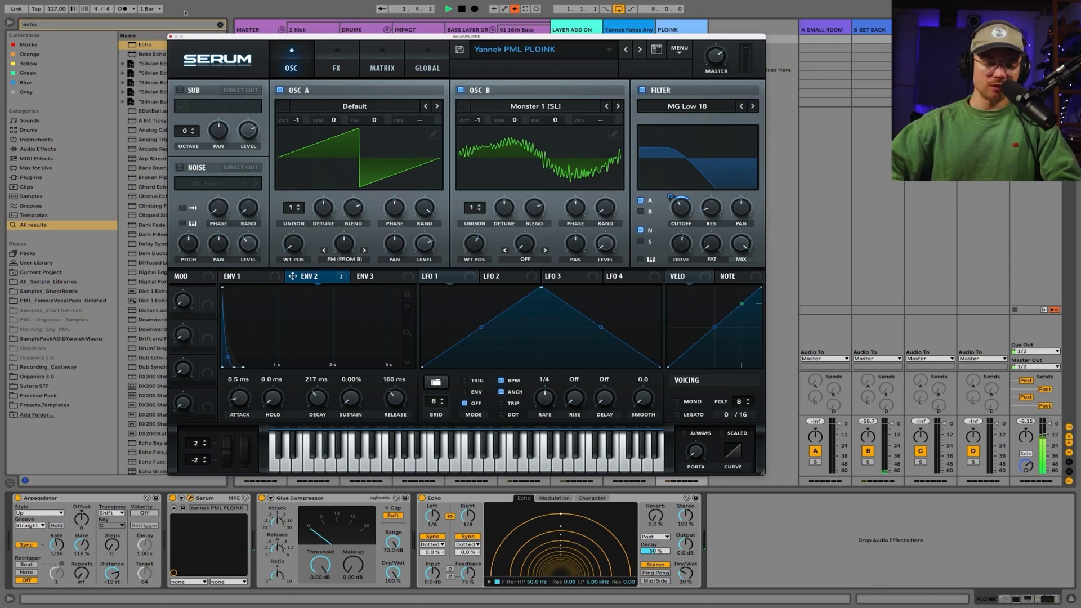
left_click(170, 37)
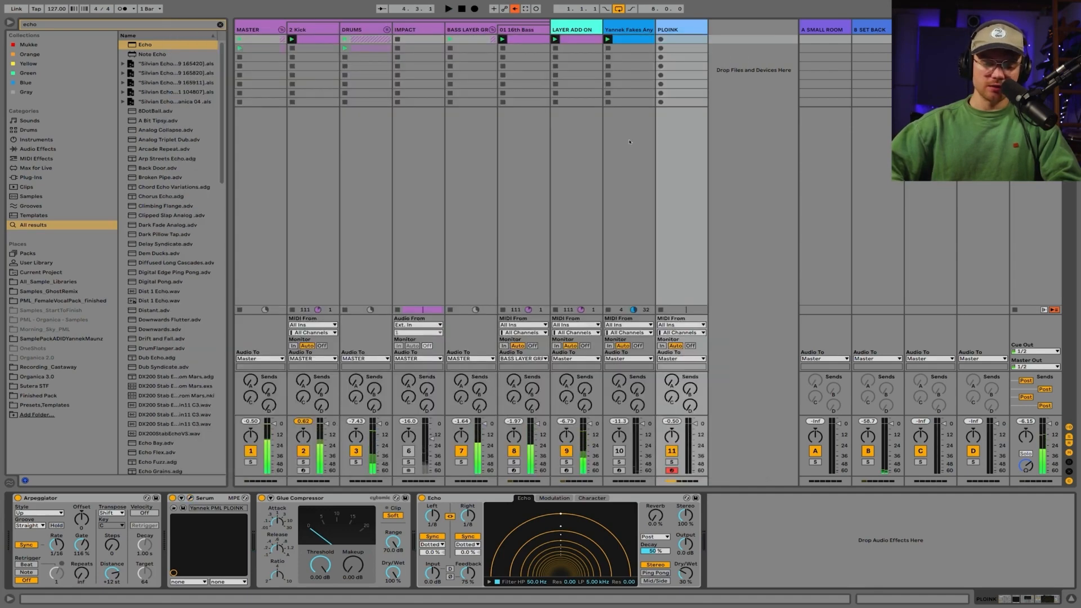
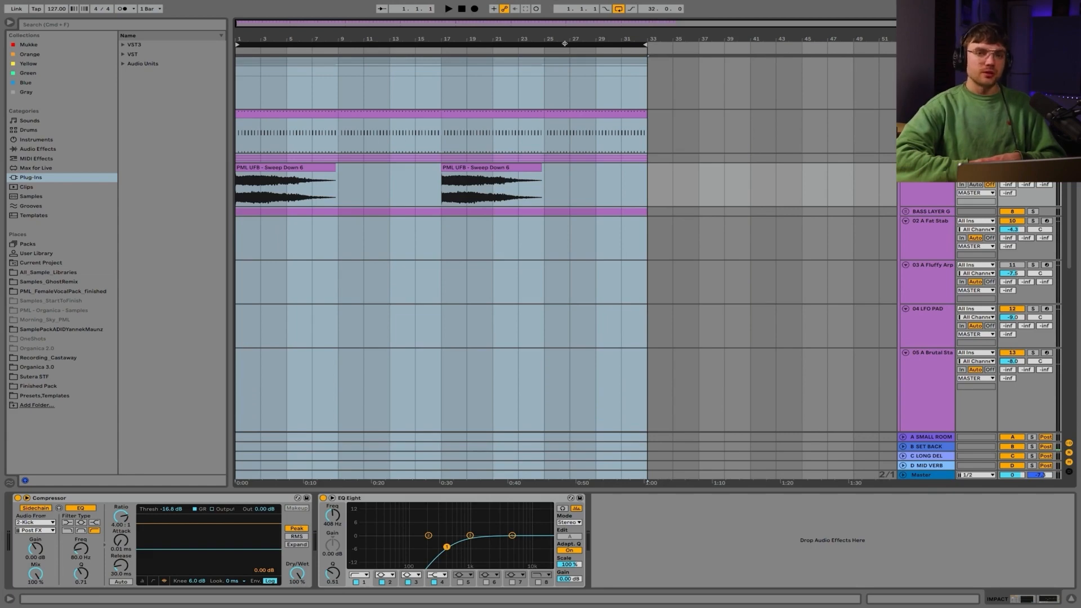
Play the arrangement from bar 1 and fold the IMPACT track while it runs.
left_click(565, 43)
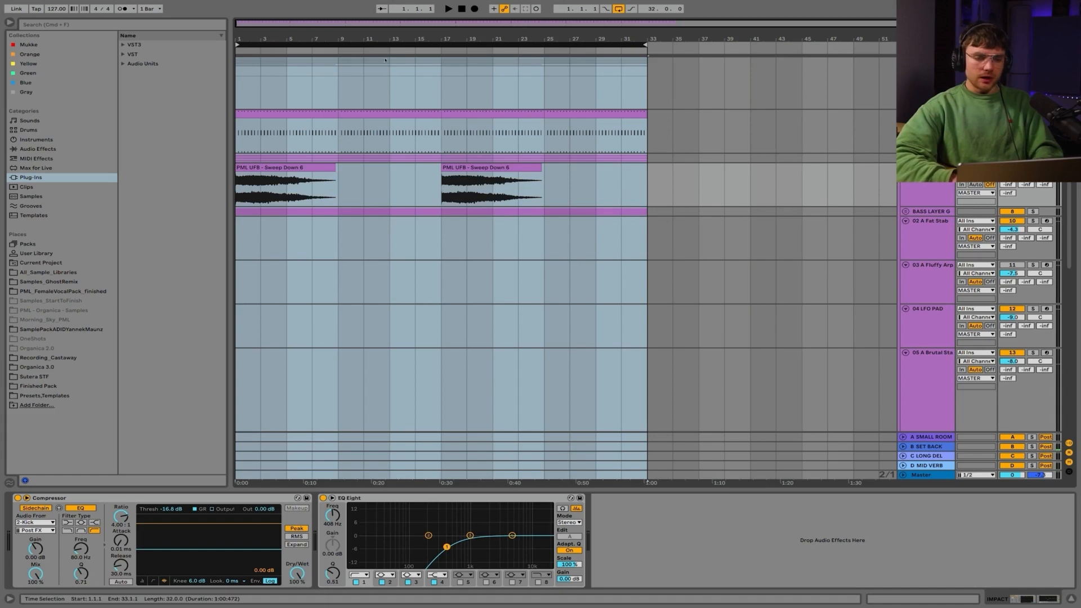
key("space")
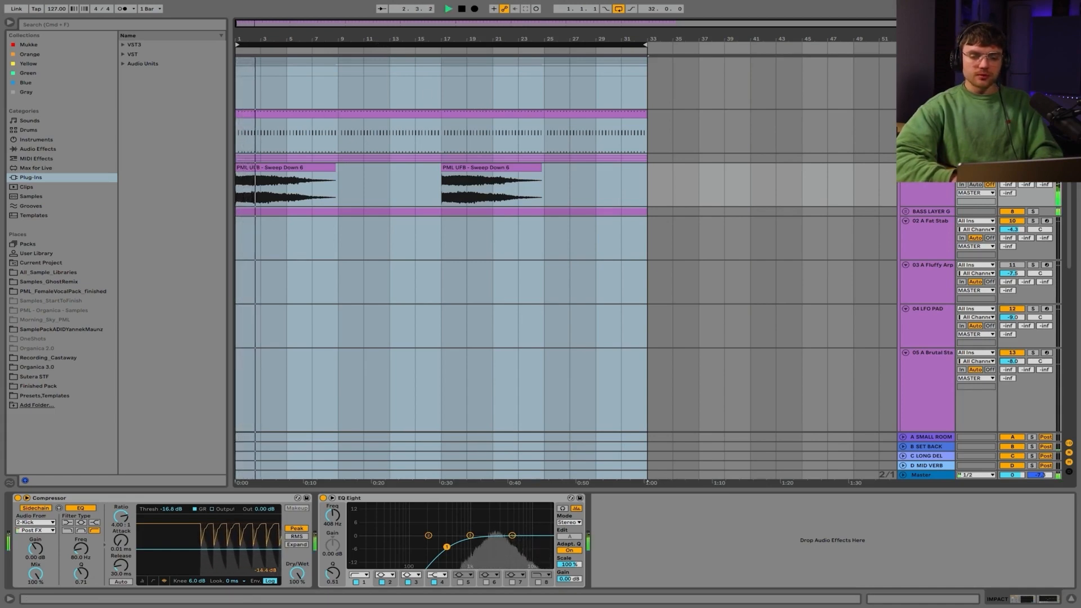
left_click(772, 165)
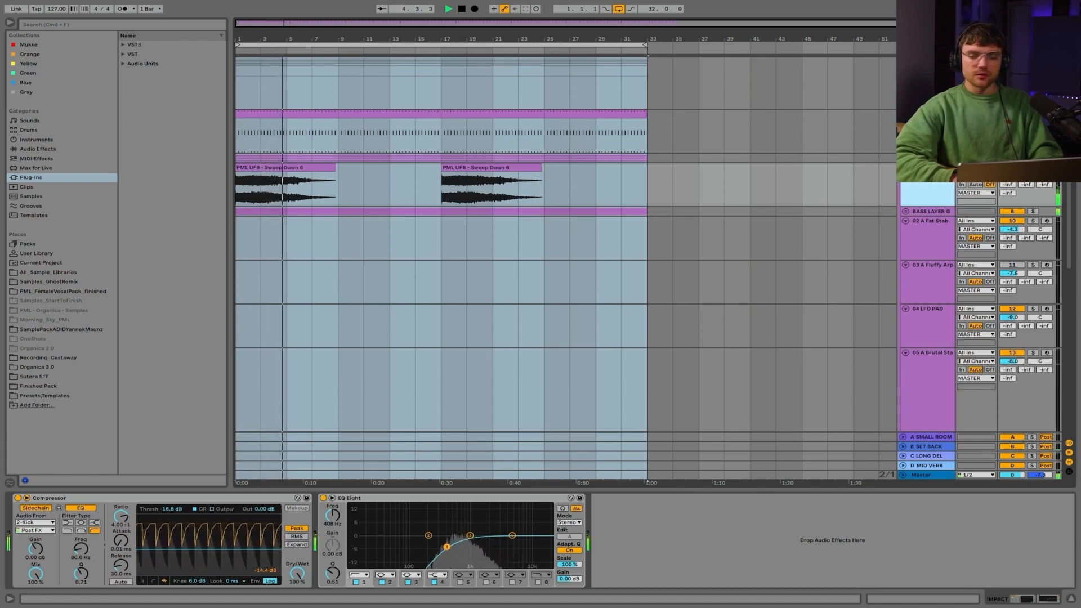
left_click(906, 167)
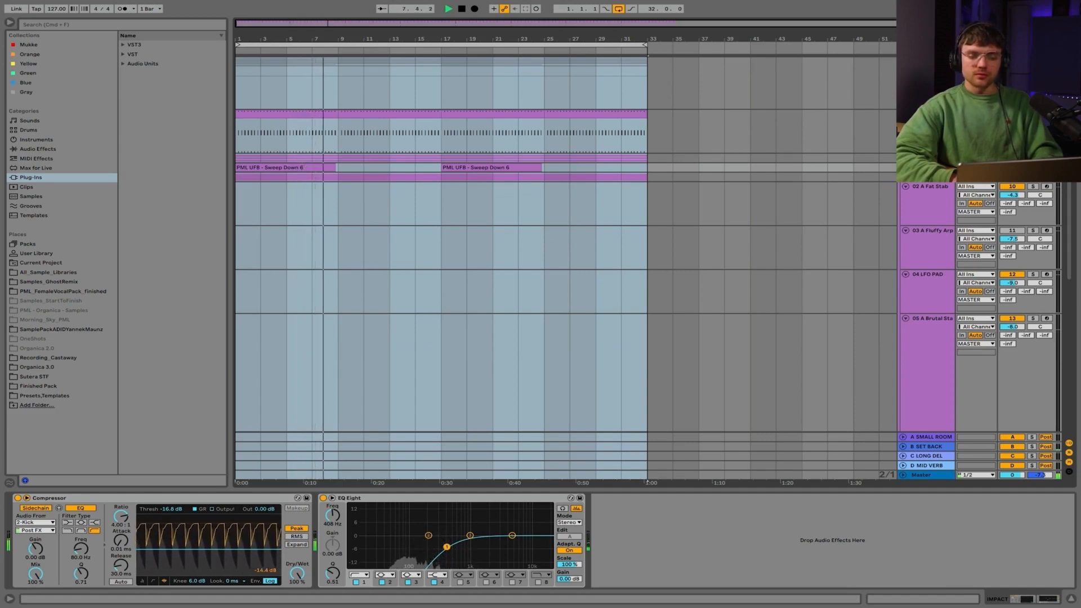
Show the device chain of the BASS Layer Add on track and stop playback.
scroll(951, 220, "down", 8)
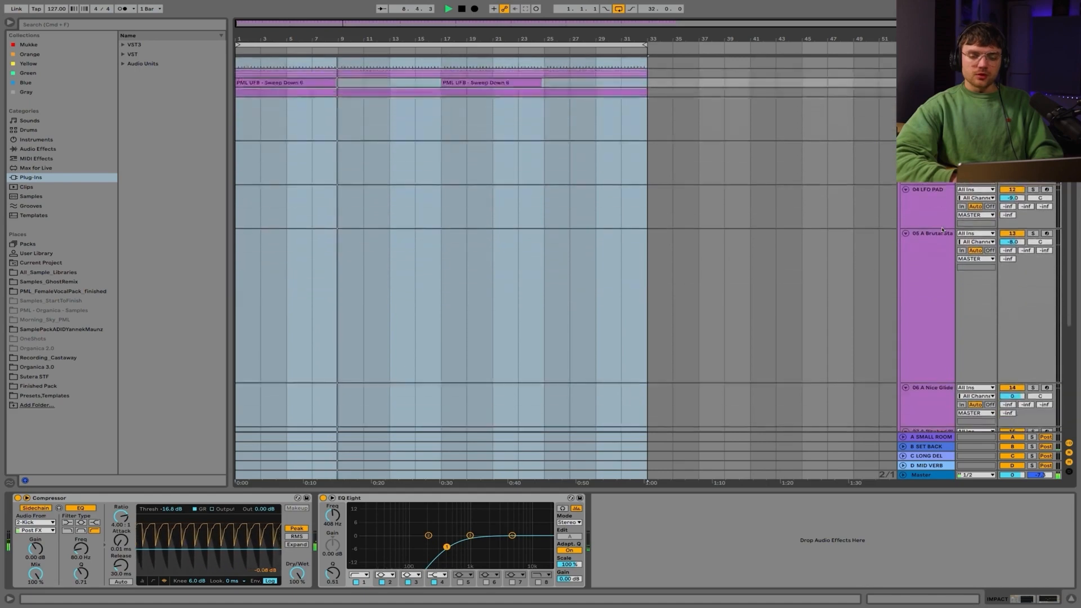
scroll(942, 229, "down", 2)
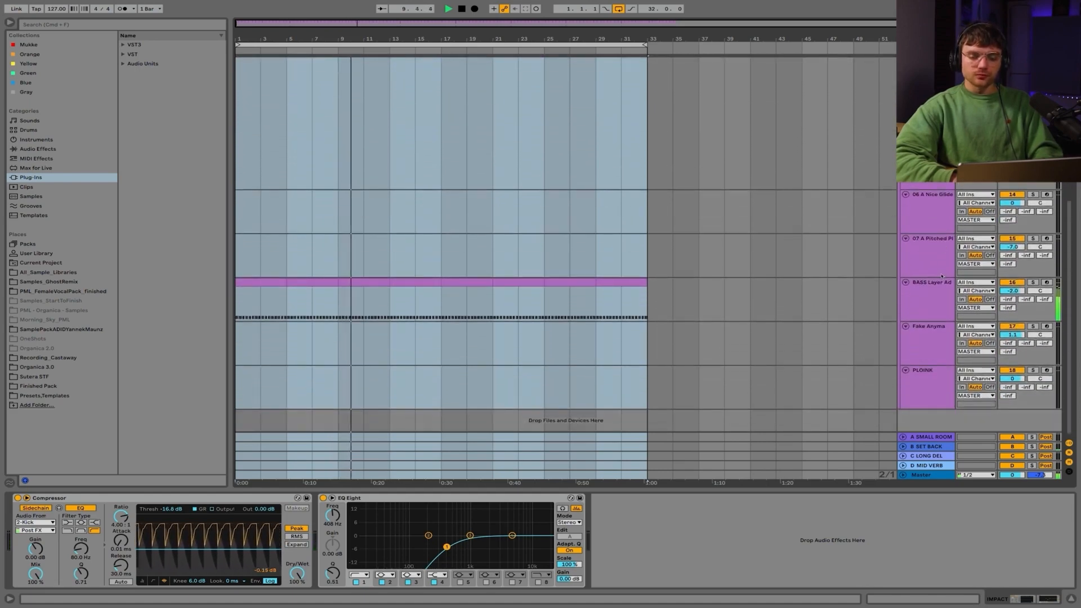
left_click(938, 304)
key("space")
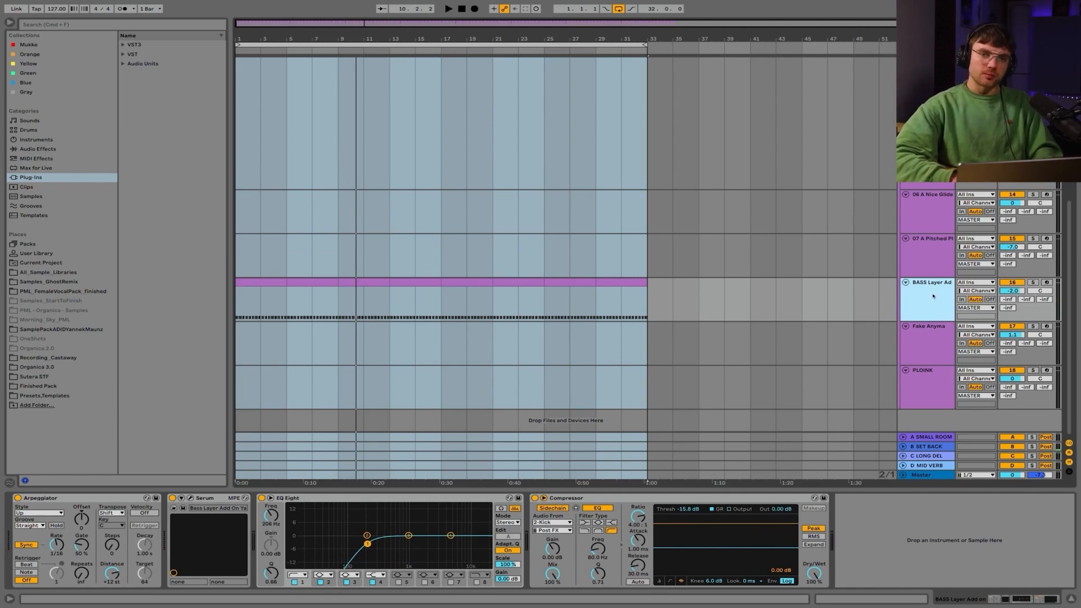
Select the 05 A Brutal Stab track and raise Macro 1 of The Root Jump Rack to about 60.
scroll(933, 296, "up", 3)
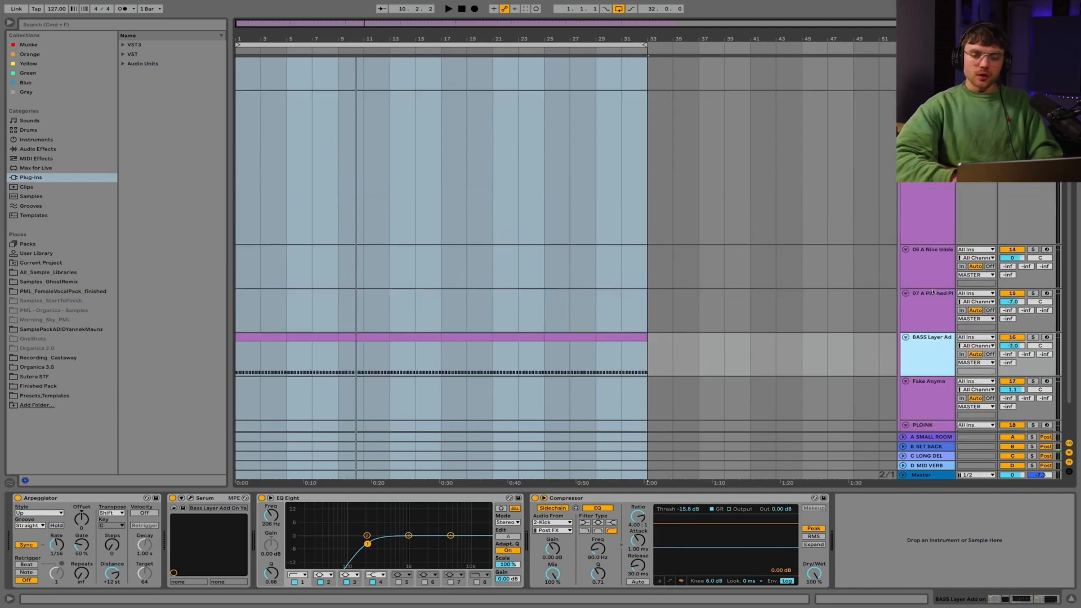
left_click(937, 191)
scroll(937, 190, "up", 2)
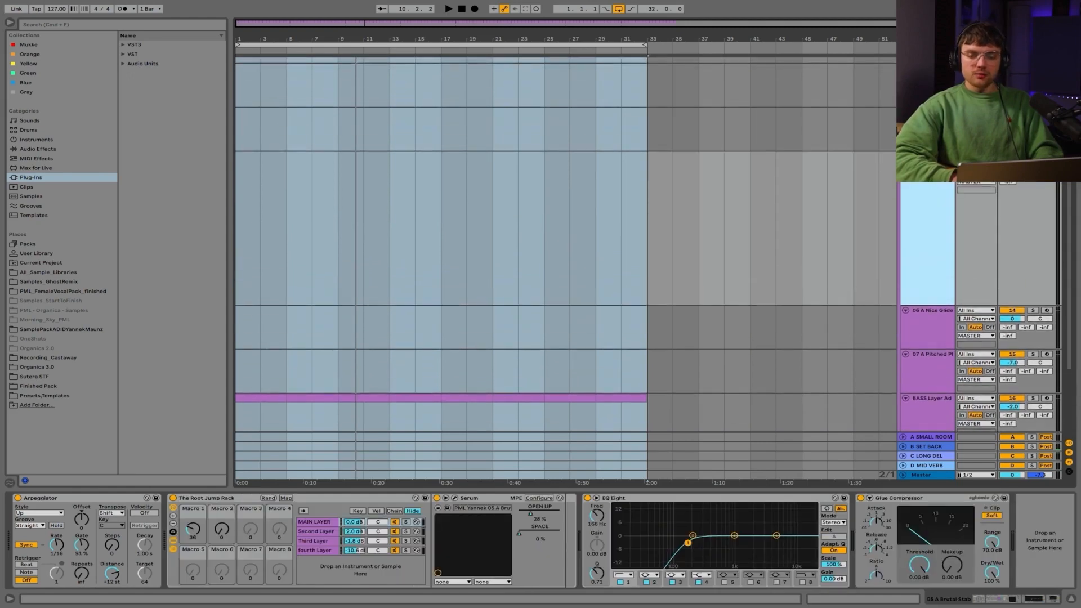
left_click(936, 198)
left_click_drag(193, 528, 192, 505)
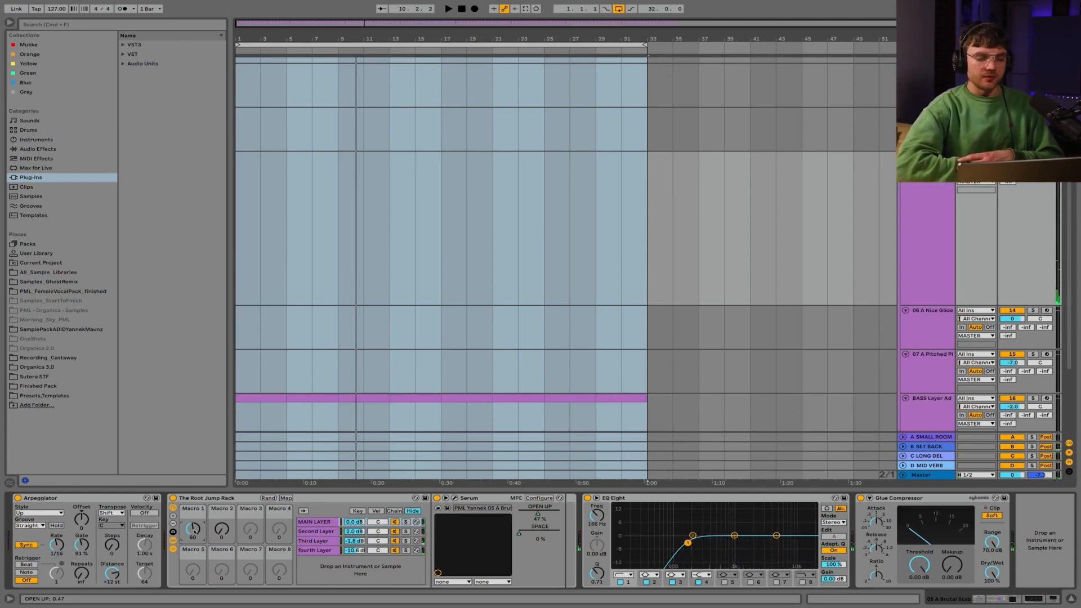
Reselect the 05 A Brutal Stab track and listen to the arrangement with it ready to be played.
left_click(910, 230)
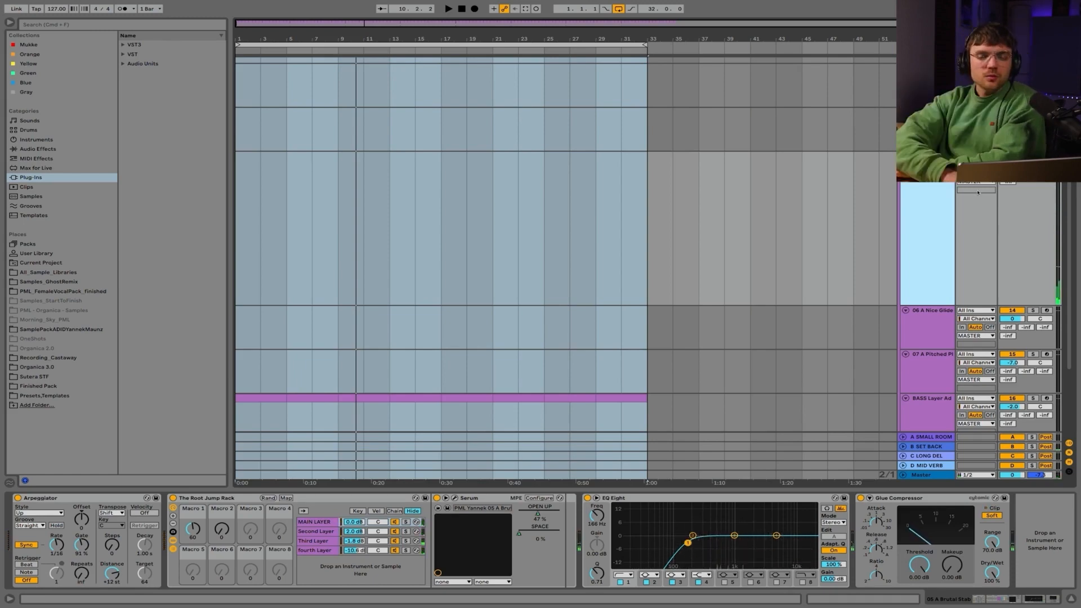
left_click(1033, 155)
left_click(940, 195)
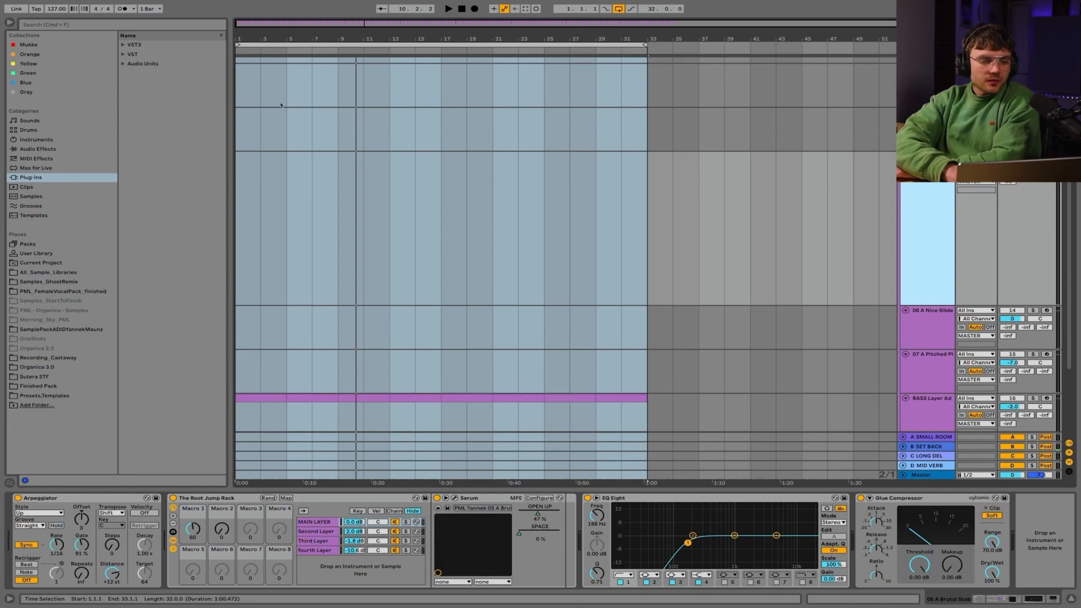
key("space")
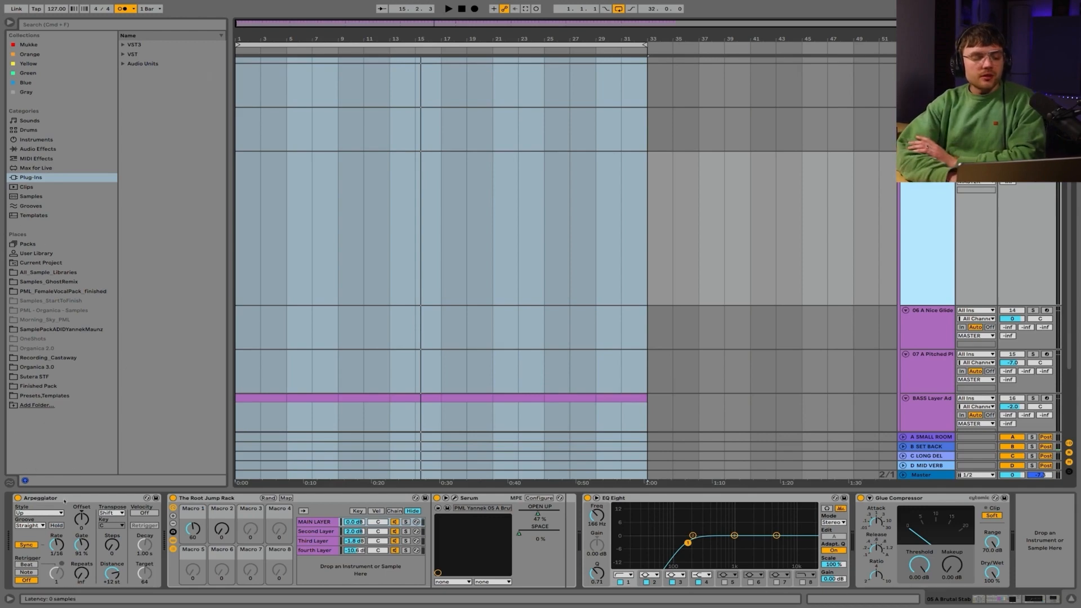
Select the Arpeggiator on the stab track and rehearse the stab part in several short playback passes from bar 1.
left_click(82, 508)
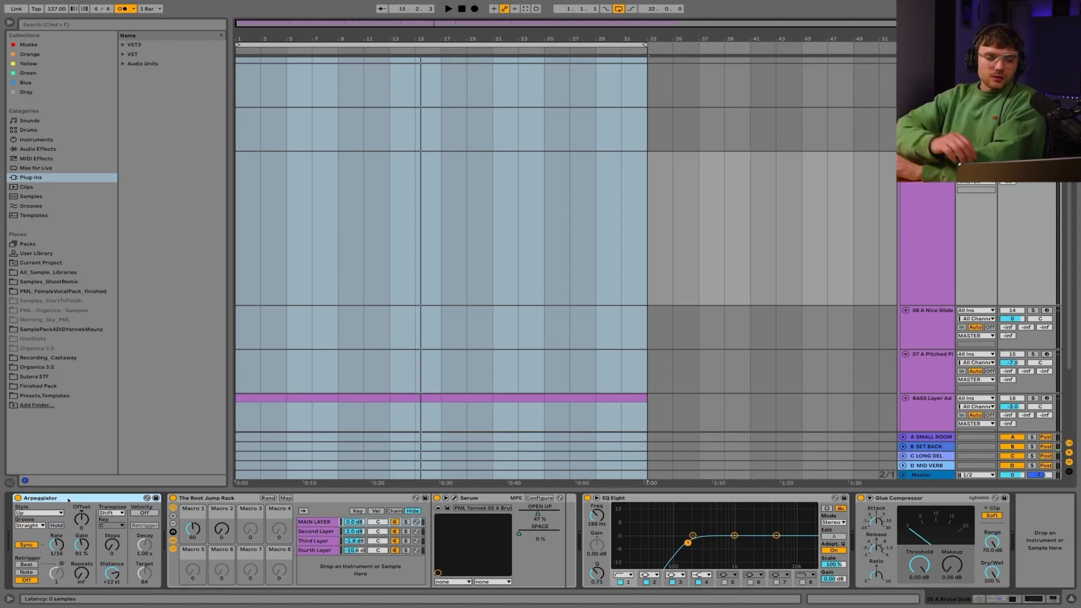
key("space")
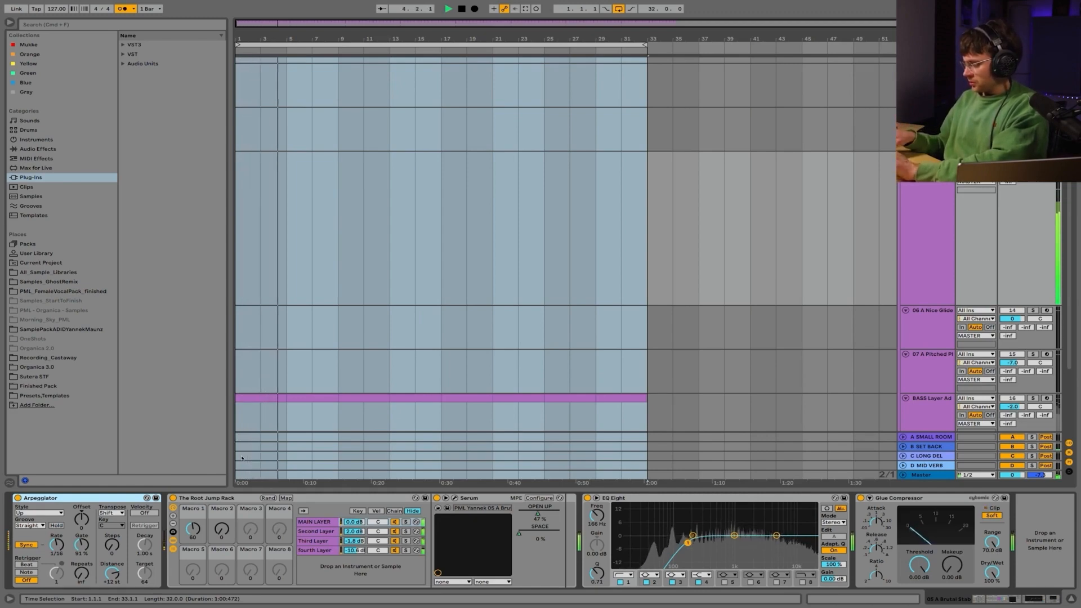
key("space")
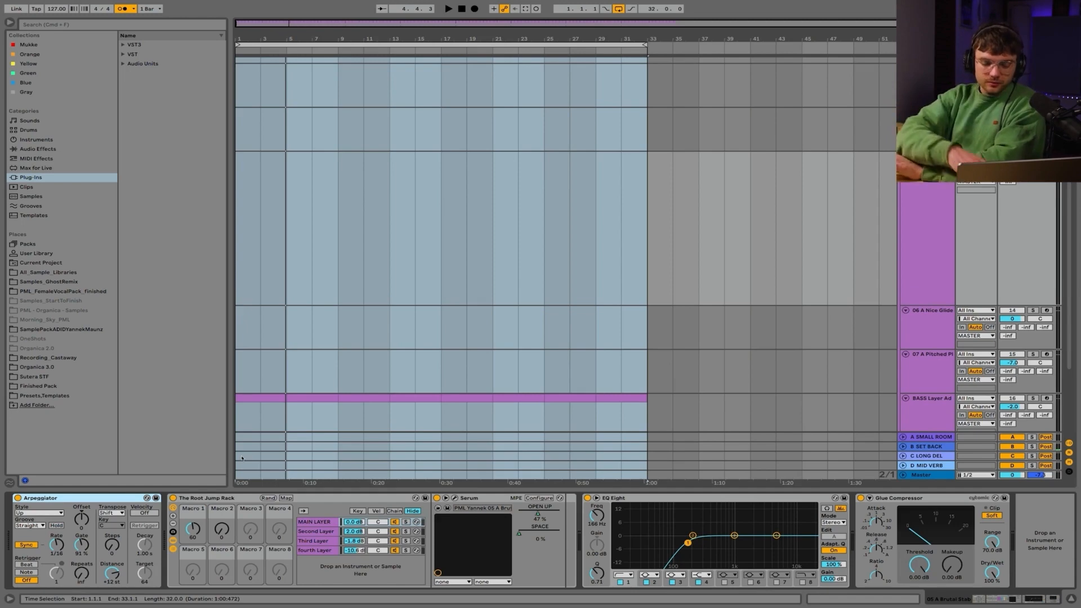
key("space")
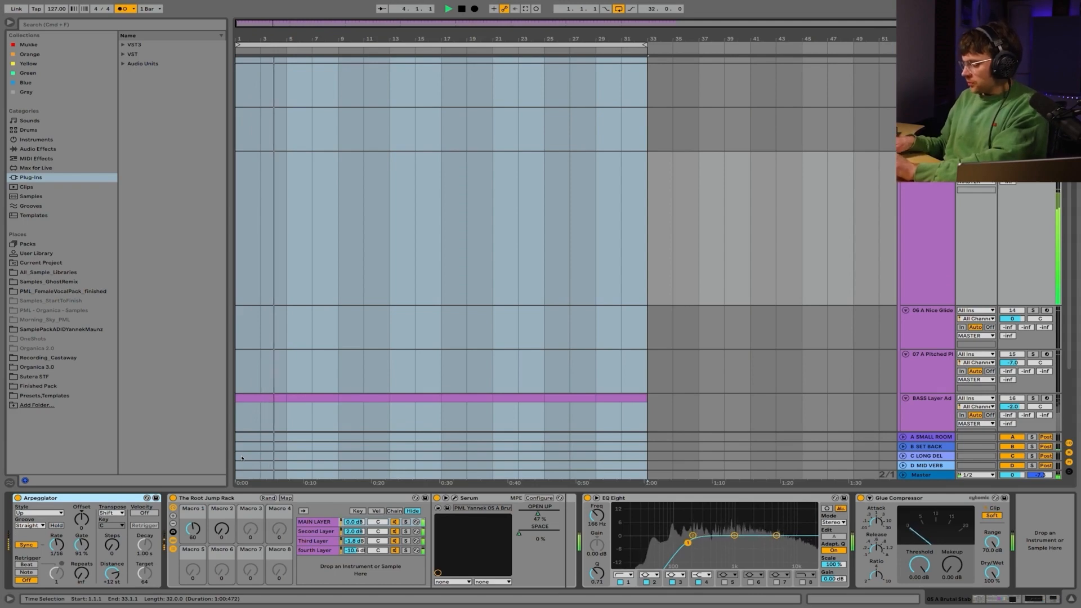
key("space")
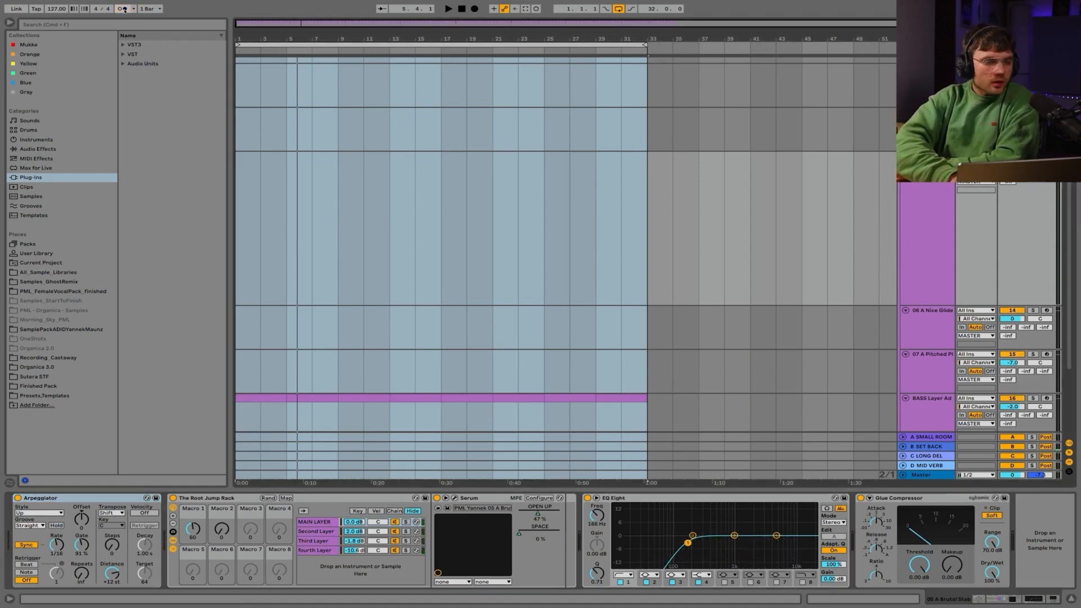
left_click(461, 10)
key("space")
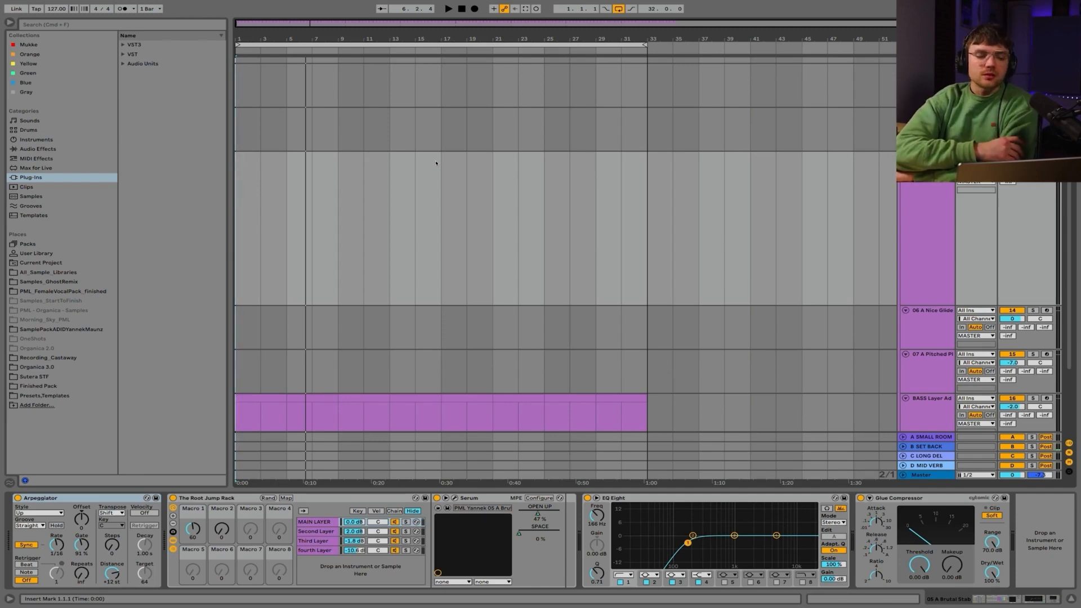
Mark out the first four and first eight bars on the 05 A Brutal Stab track and return the insert marker to bar 1.
left_click_drag(287, 175, 243, 189)
left_click(243, 188)
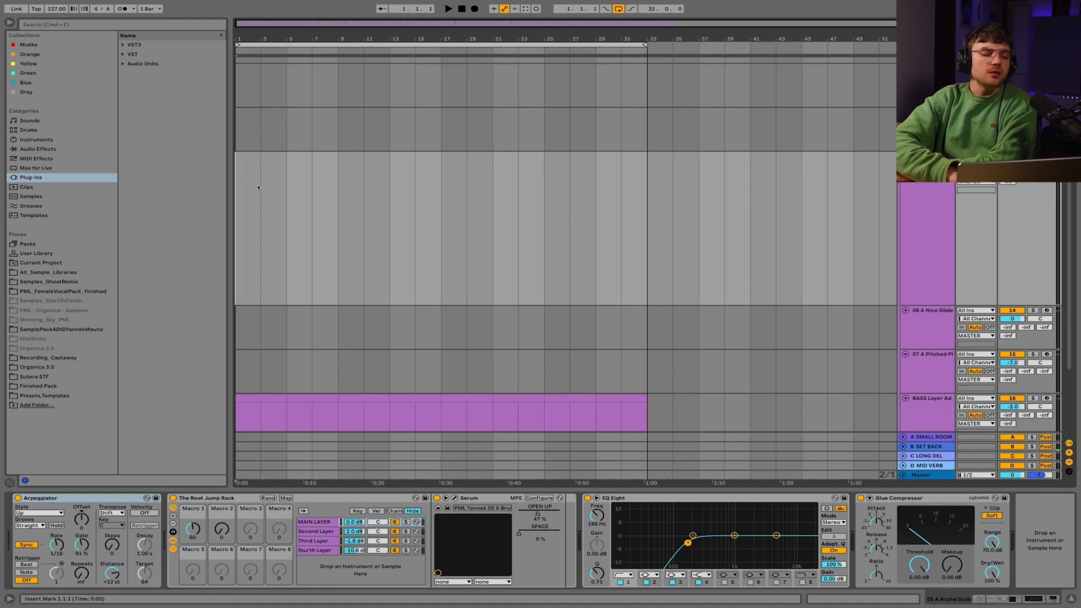
left_click(260, 187)
key("plus")
mouse_move(260, 187)
left_mouse_down()
mouse_move(237, 187)
mouse_move(274, 181)
mouse_move(241, 181)
left_mouse_up()
left_click_drag(324, 176, 241, 177)
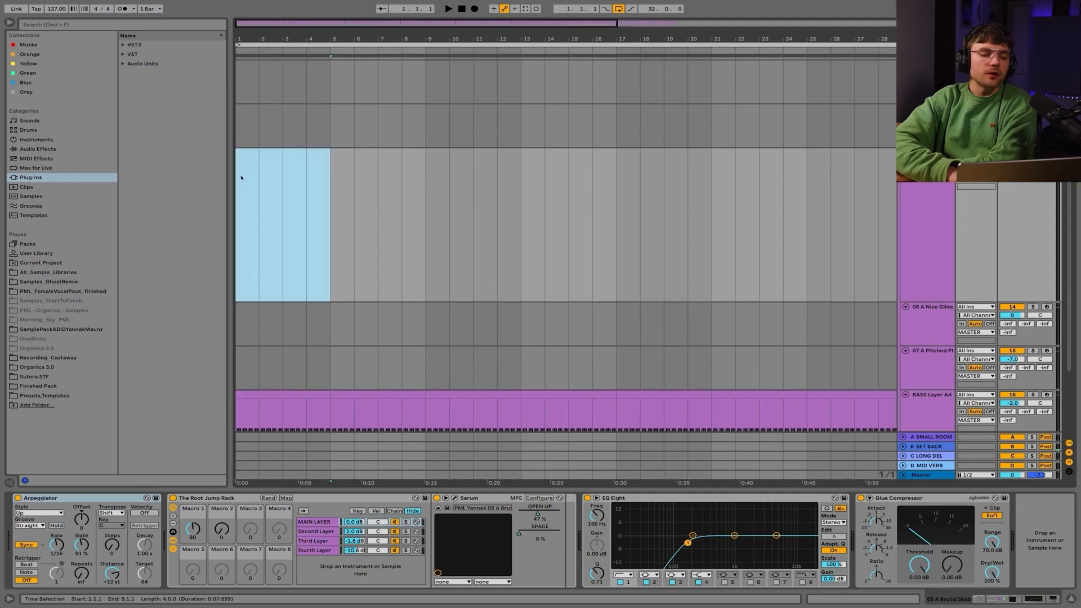
left_click_drag(436, 175, 250, 177)
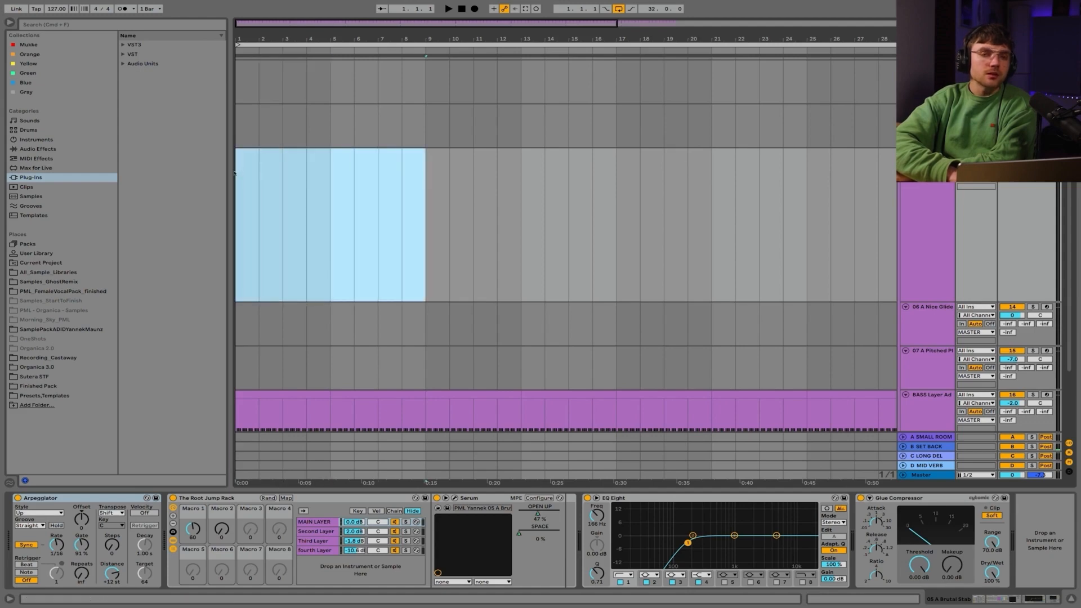
left_click(241, 178)
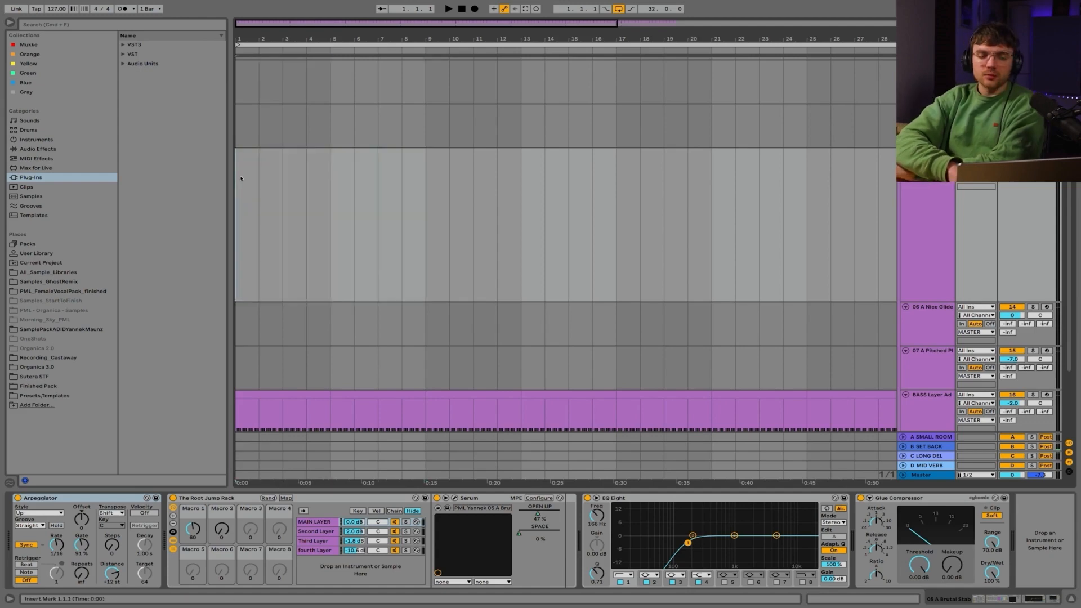
Play the arrangement from bar 4, place the insert marker at bar 7, and bring it back to bar 1.
left_click(310, 184)
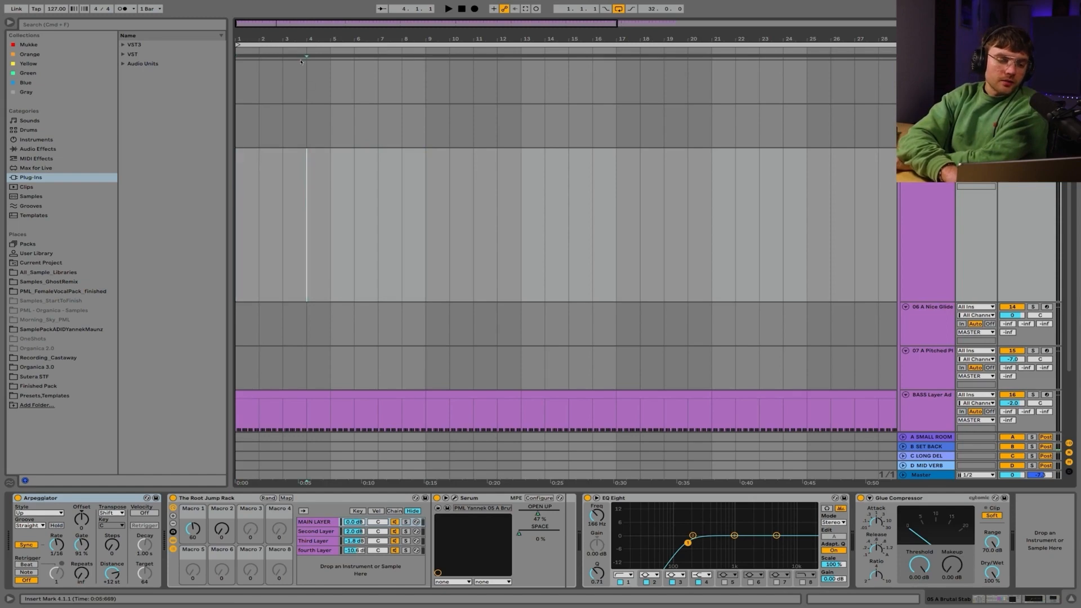
key("space")
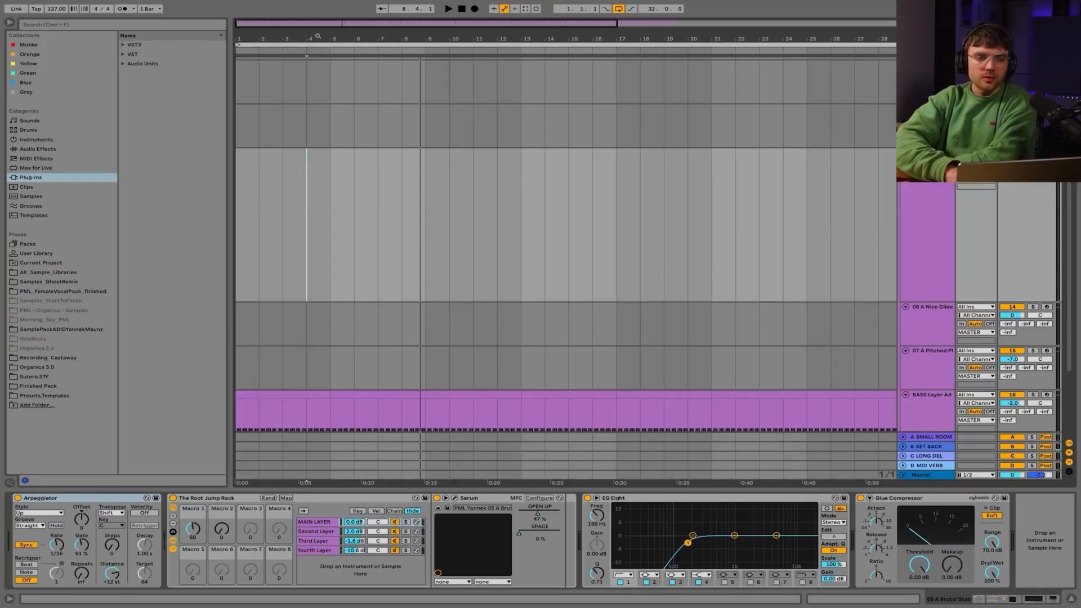
left_click(381, 75)
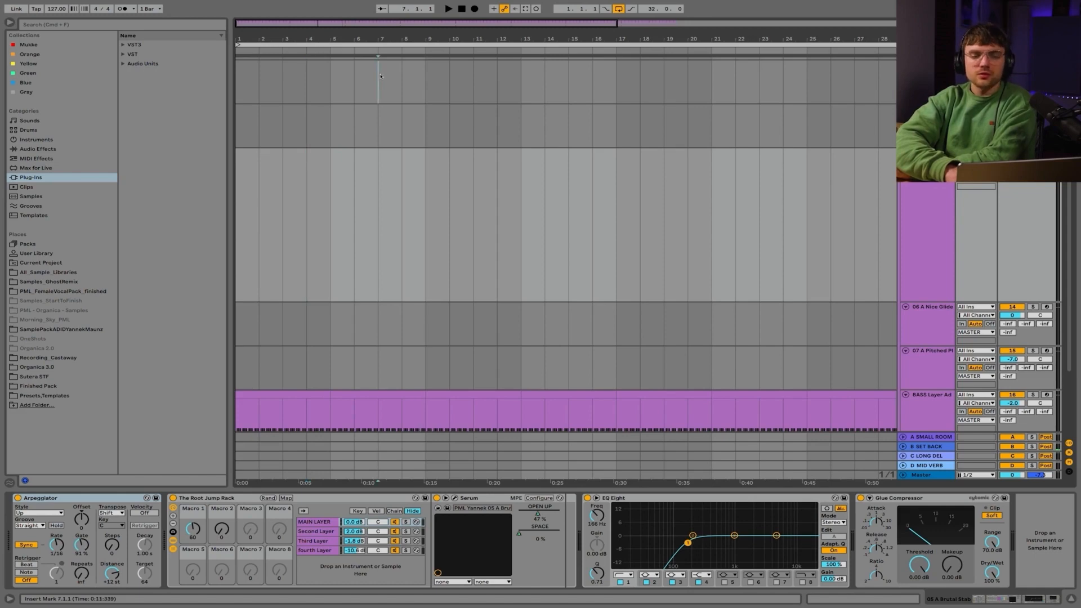
left_click(378, 167)
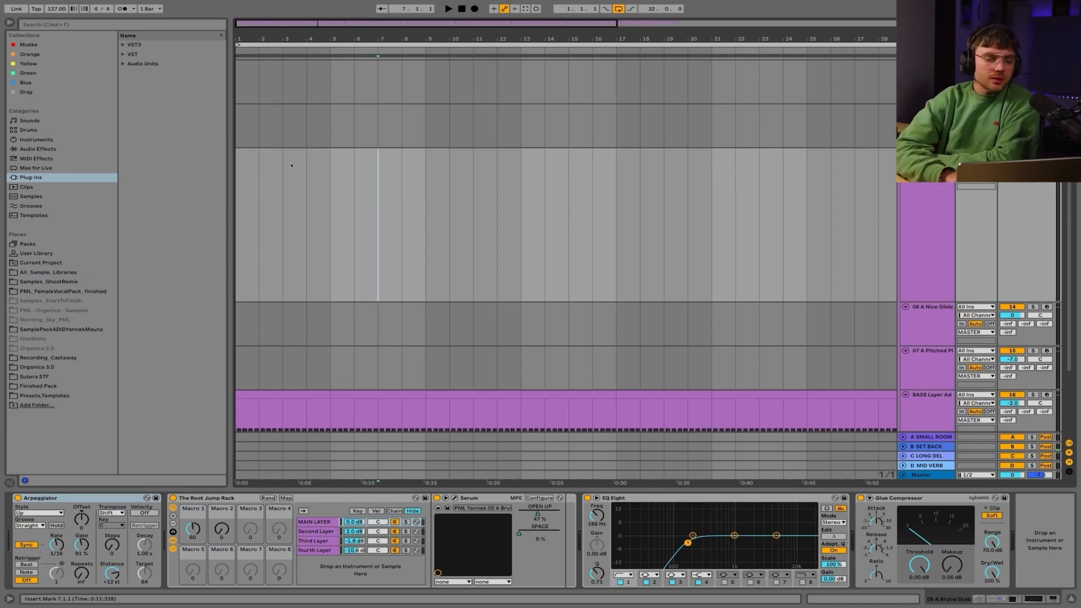
left_click(243, 177)
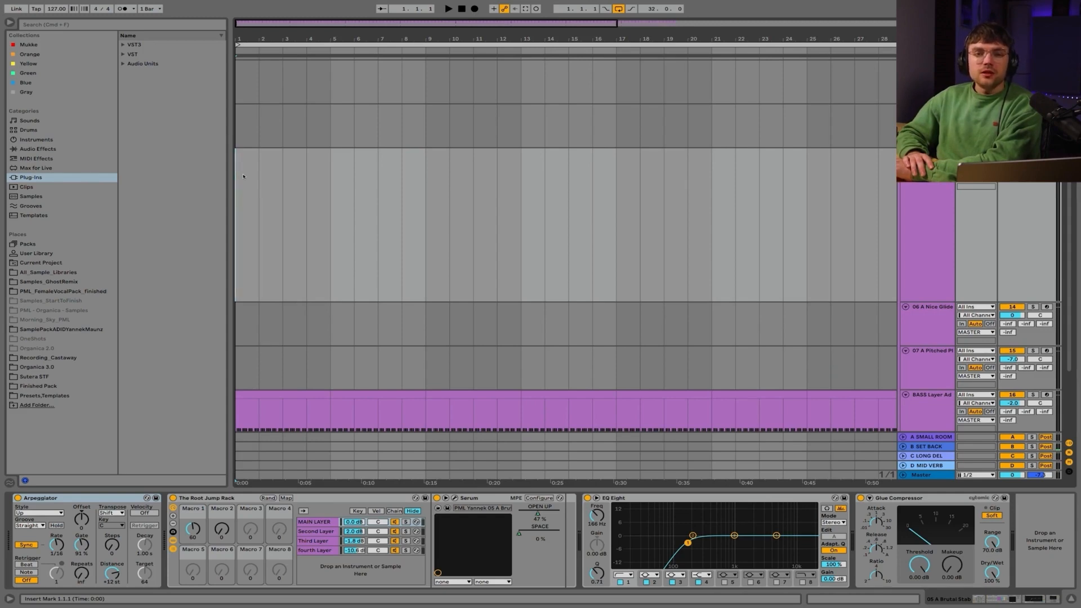
Record a MIDI clip of about four bars on the 05 A Brutal Stab track, starting at bar 1.
left_click_drag(350, 43, 350, 42)
key("super+a")
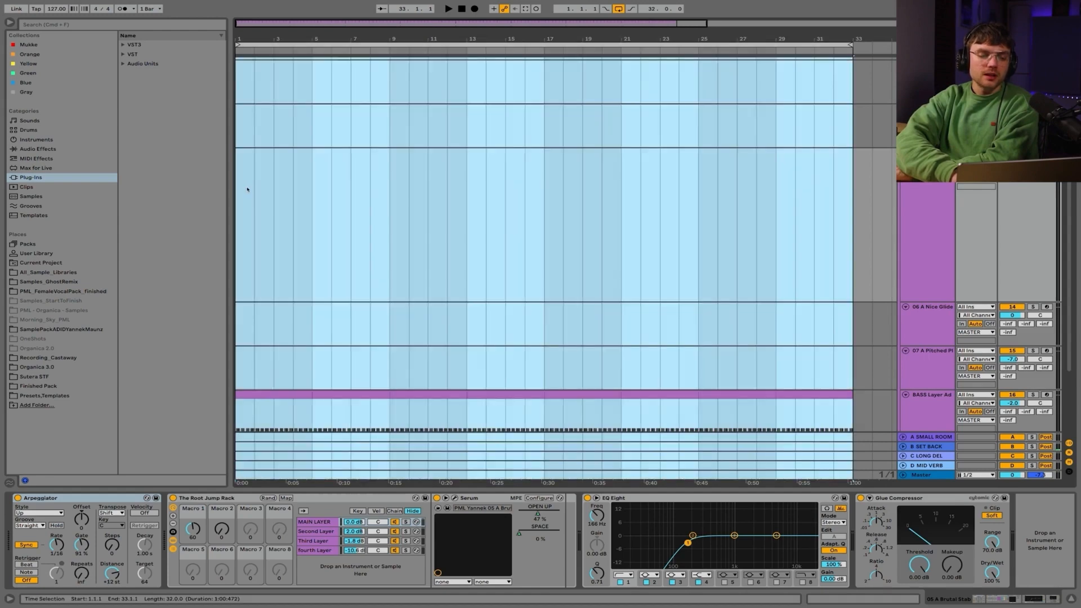
left_click(243, 190)
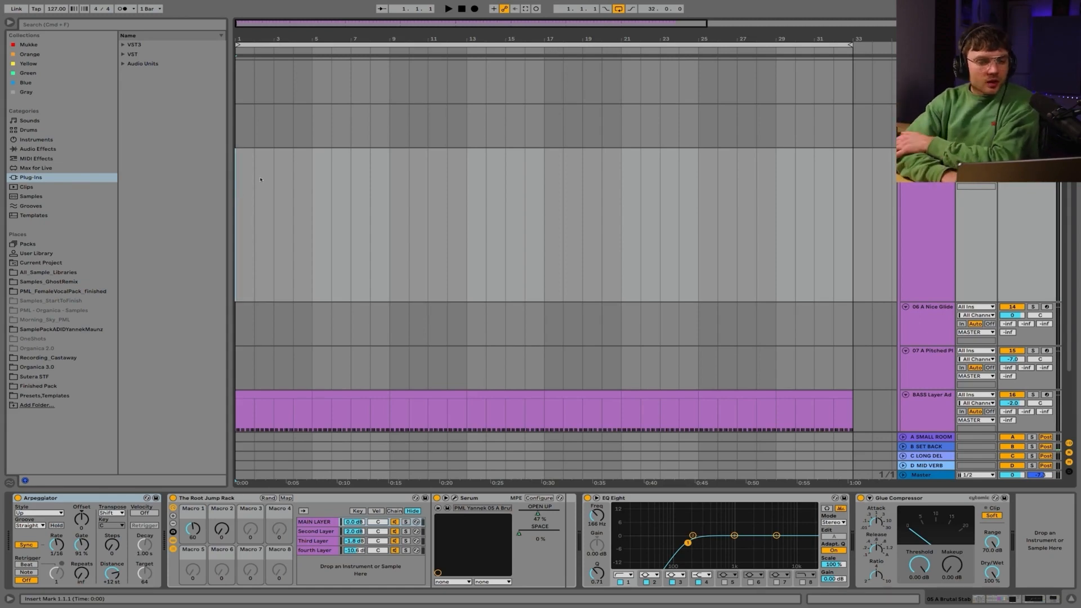
left_click(474, 9)
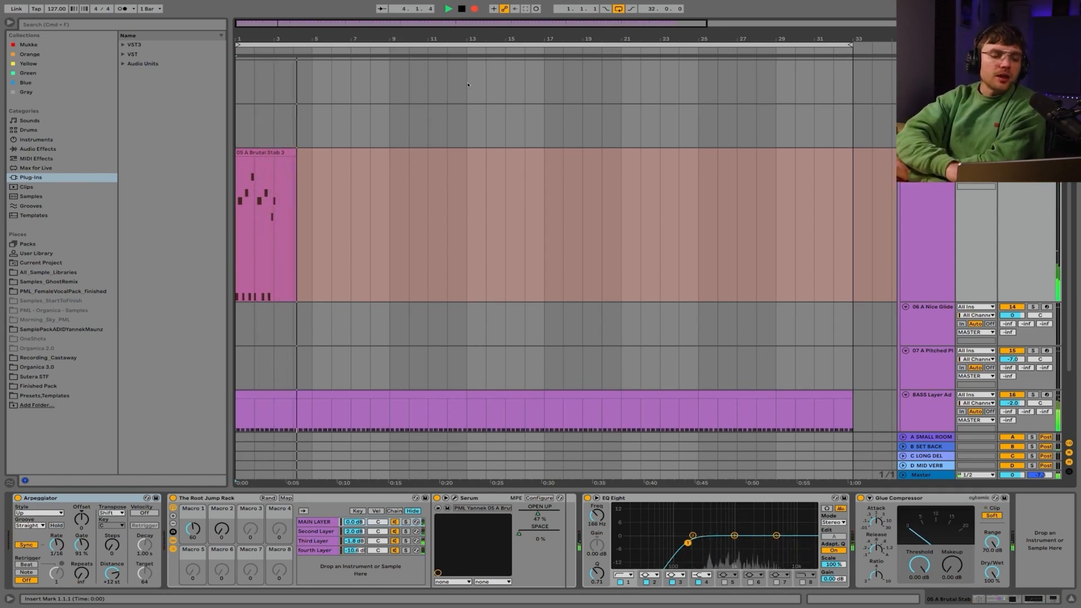
key("space")
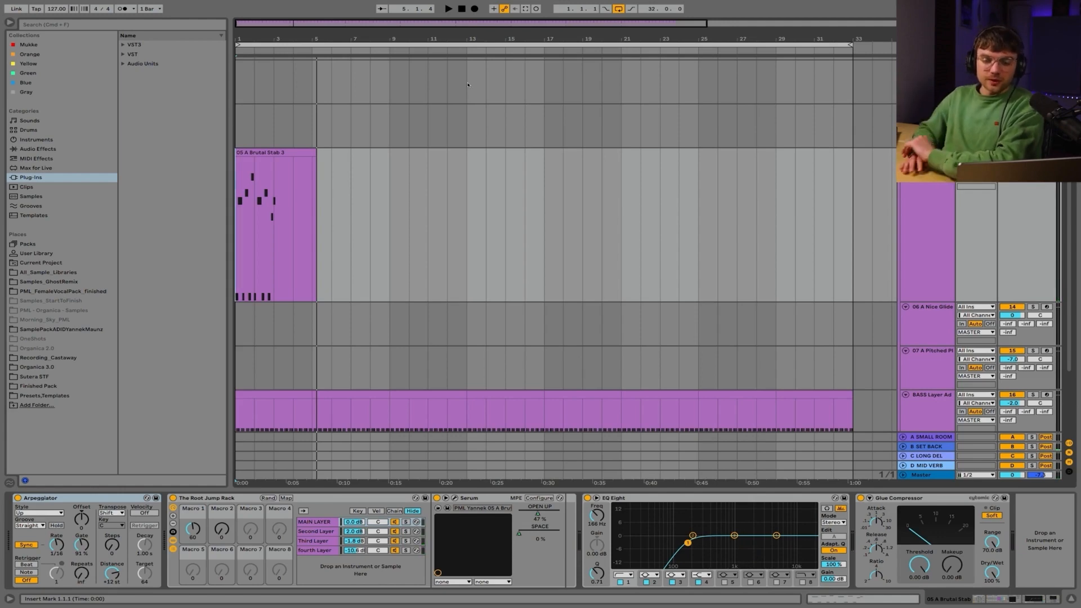
Move the recorded four-bar stab clip to bar 33 and record a new stab take over the 32-bar loop from bar 1.
left_click_drag(259, 197, 877, 197)
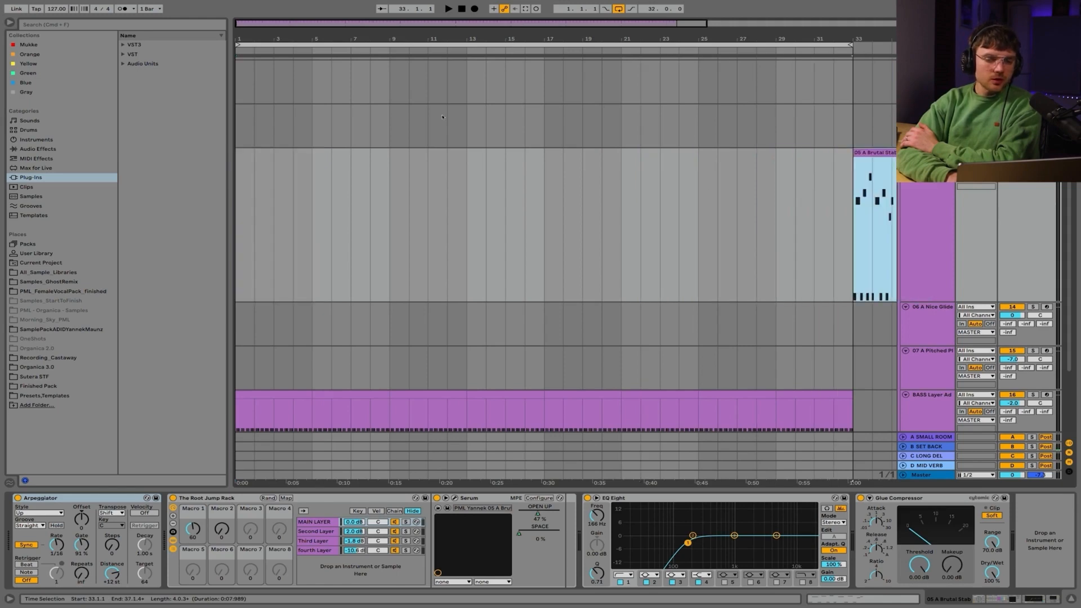
left_click(325, 45)
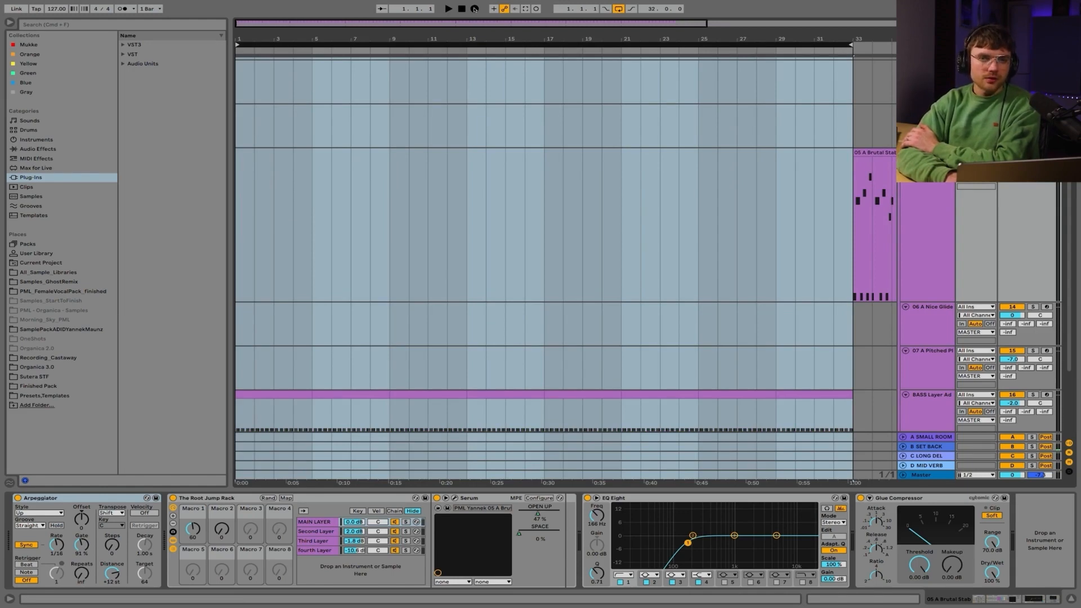
left_click(475, 9)
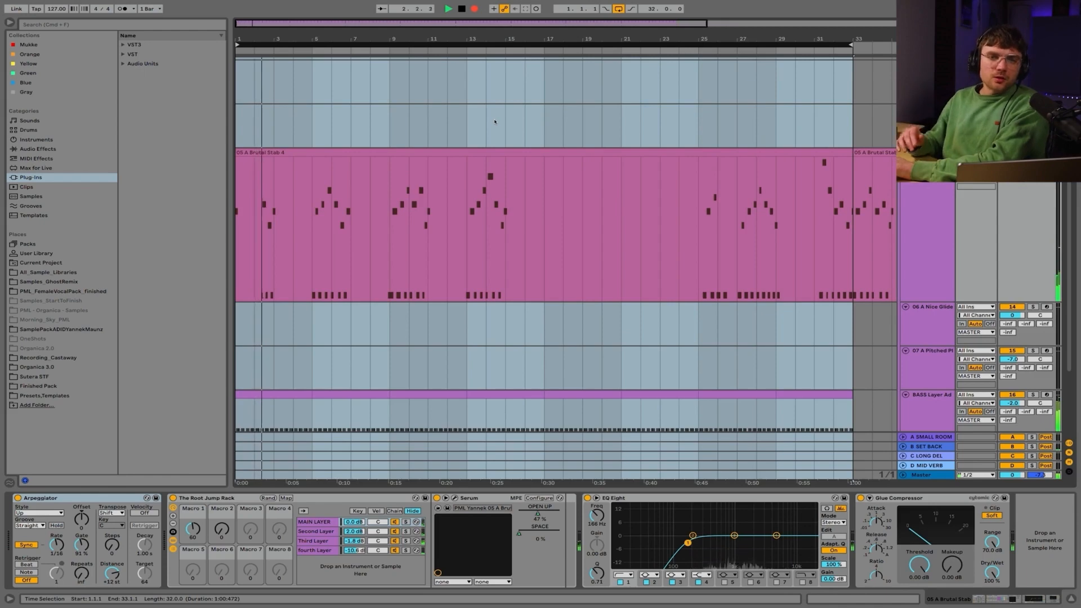
key("space")
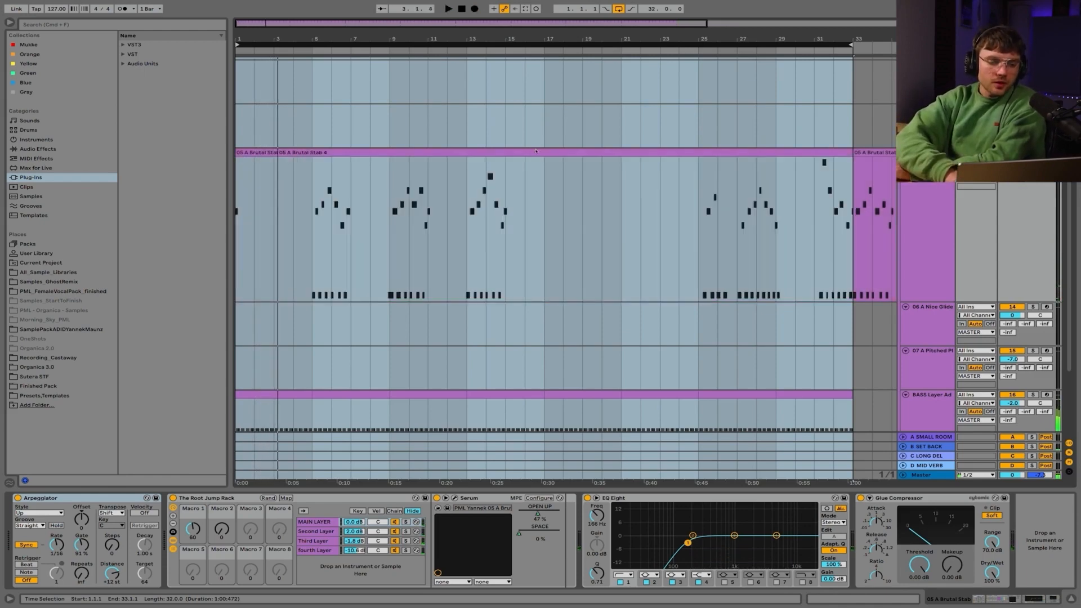
Delete both clips of the take before bar 33 and record a fresh stab take of about 32 bars from bar 1.
left_click(573, 152)
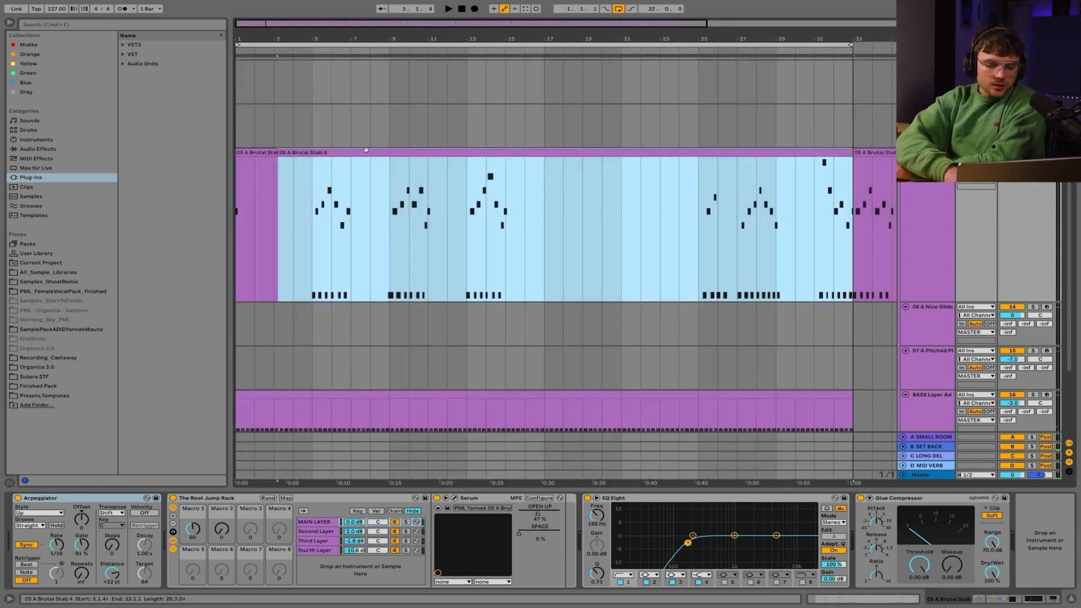
key("Delete")
left_click(274, 152)
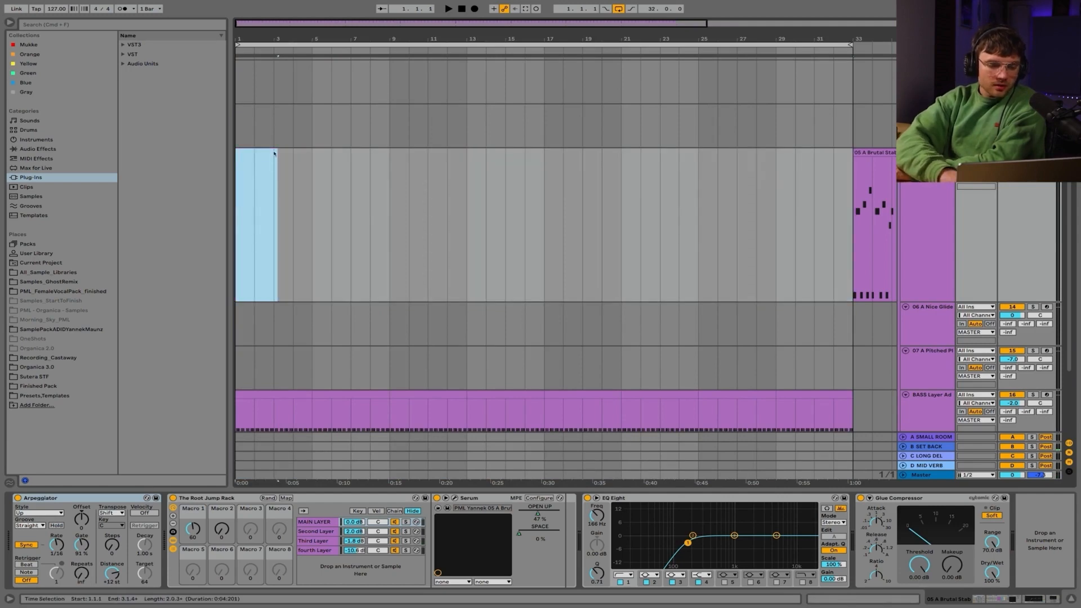
key("Delete")
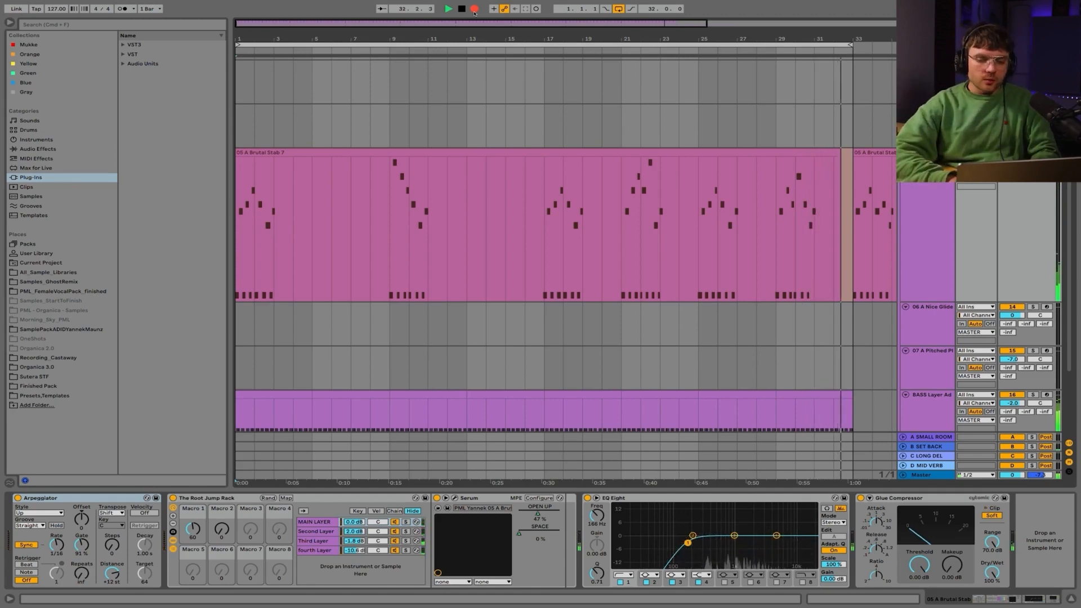
key("space")
Play back the new stab take from bar 17 to check the phrase there.
left_click(546, 202)
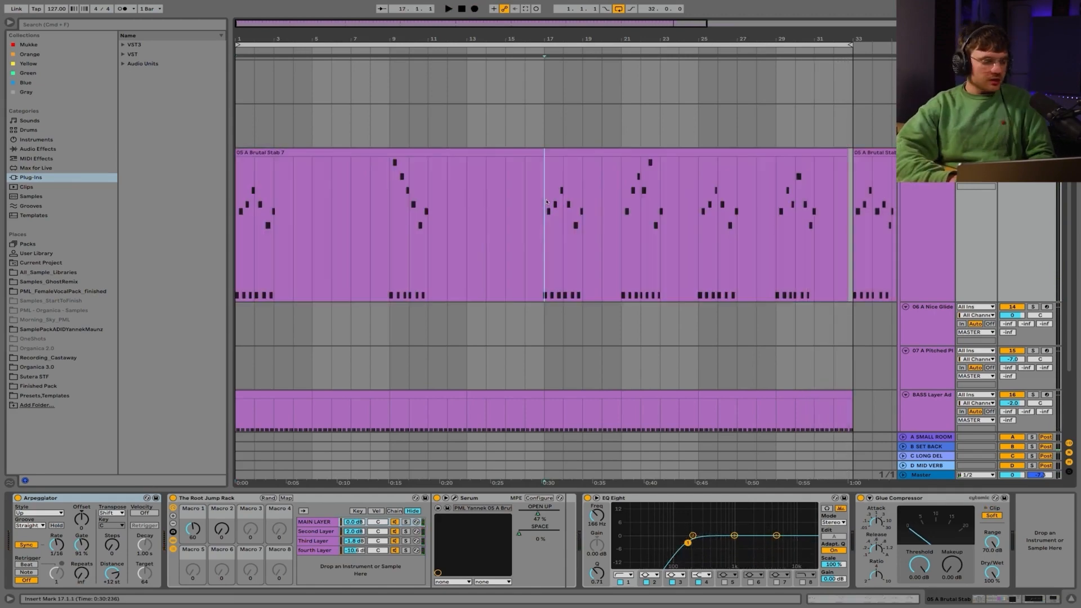
key("space")
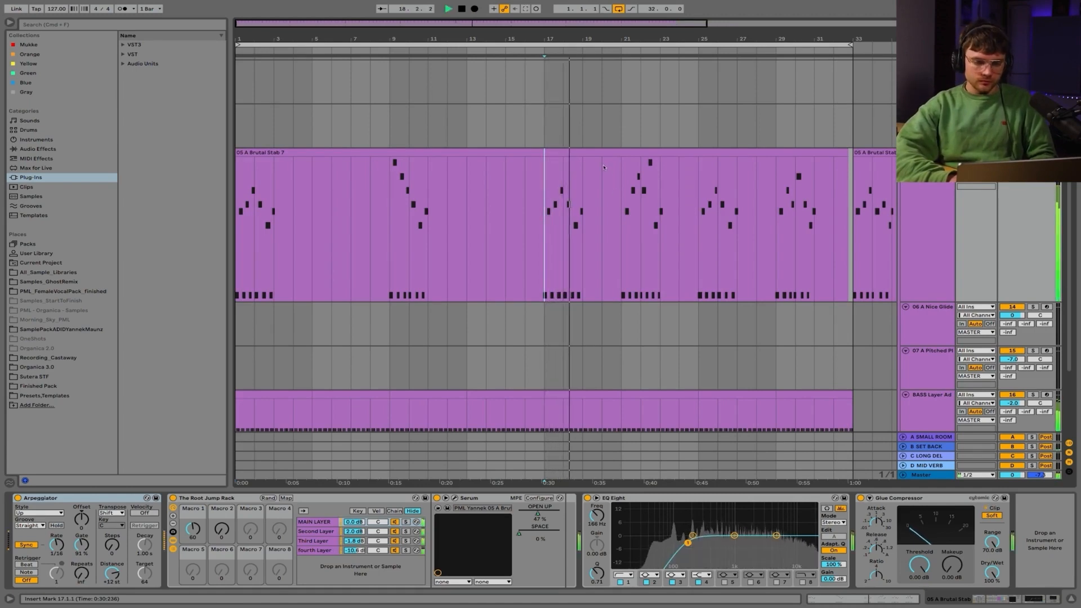
key("space")
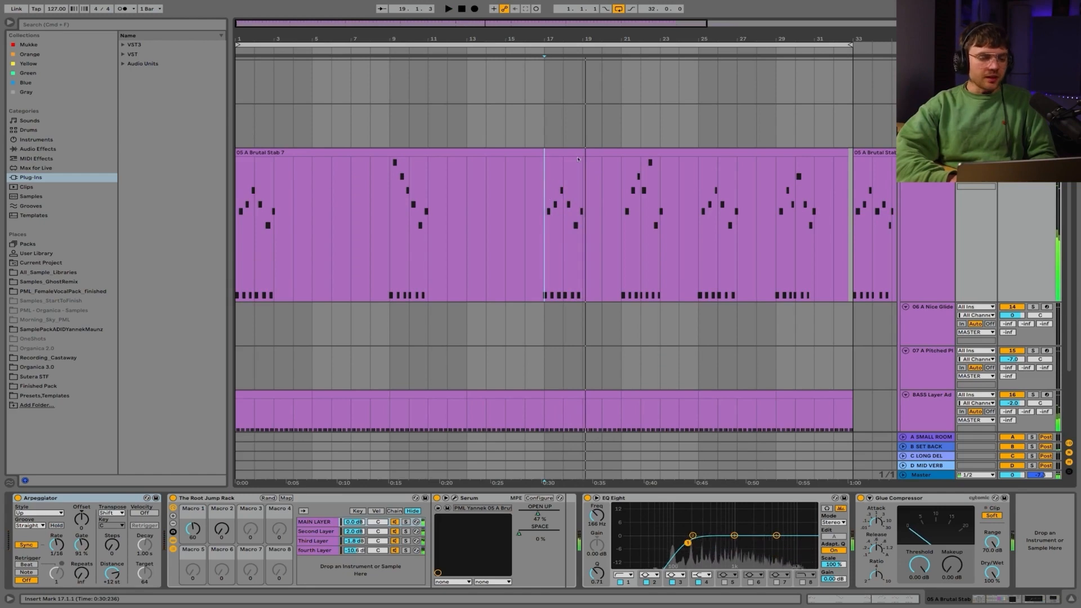
Delete the first 16 bars of the new stab take and consolidate bars 17 to 33 into one clip.
double_click(582, 152)
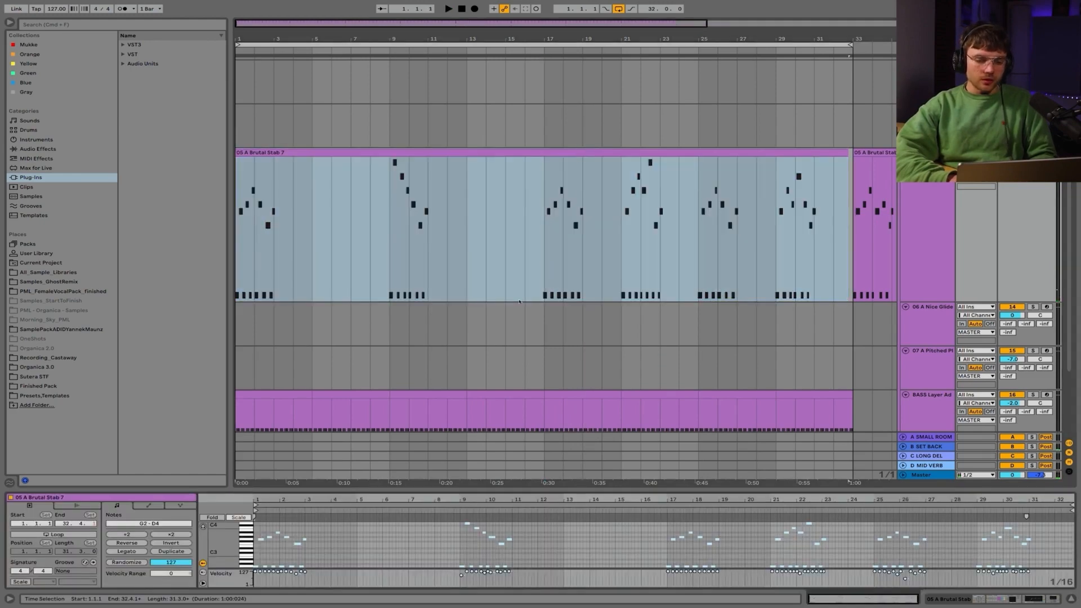
left_click_drag(544, 225, 196, 216)
key("Delete")
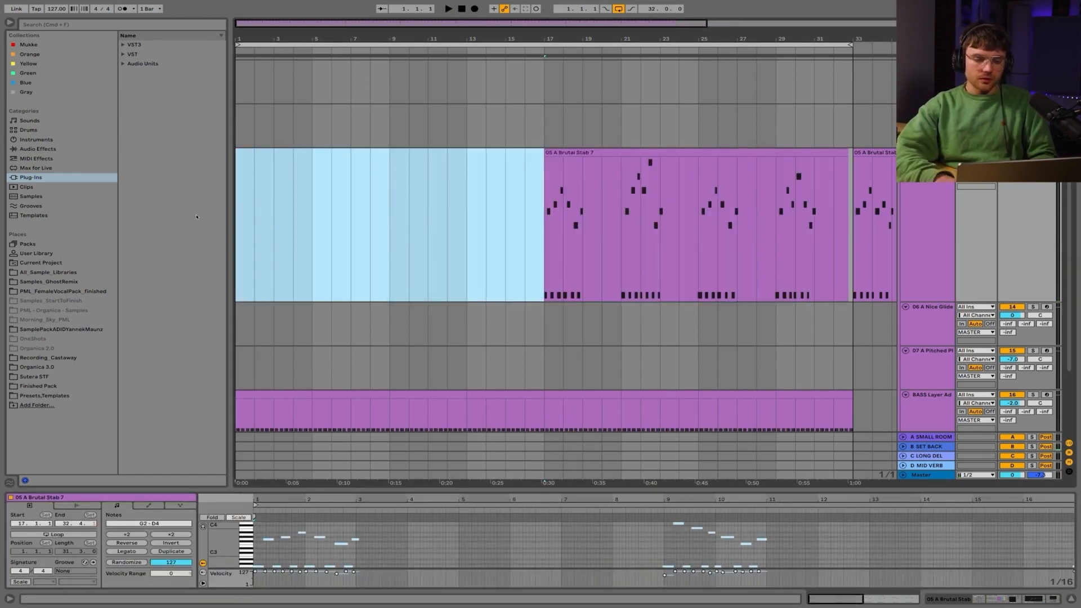
left_click_drag(551, 173, 851, 179)
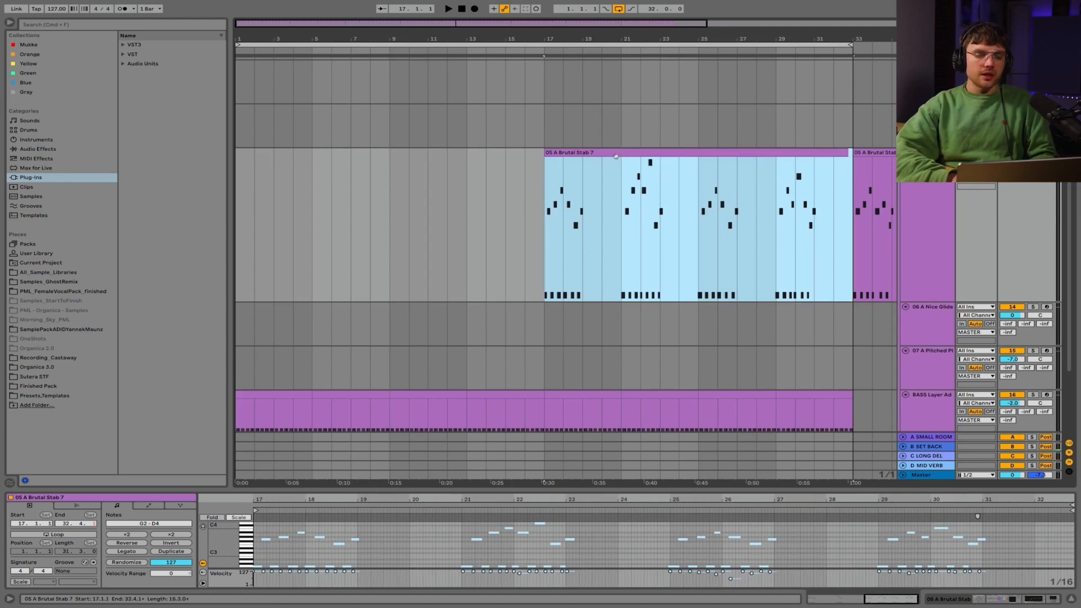
key("super+j")
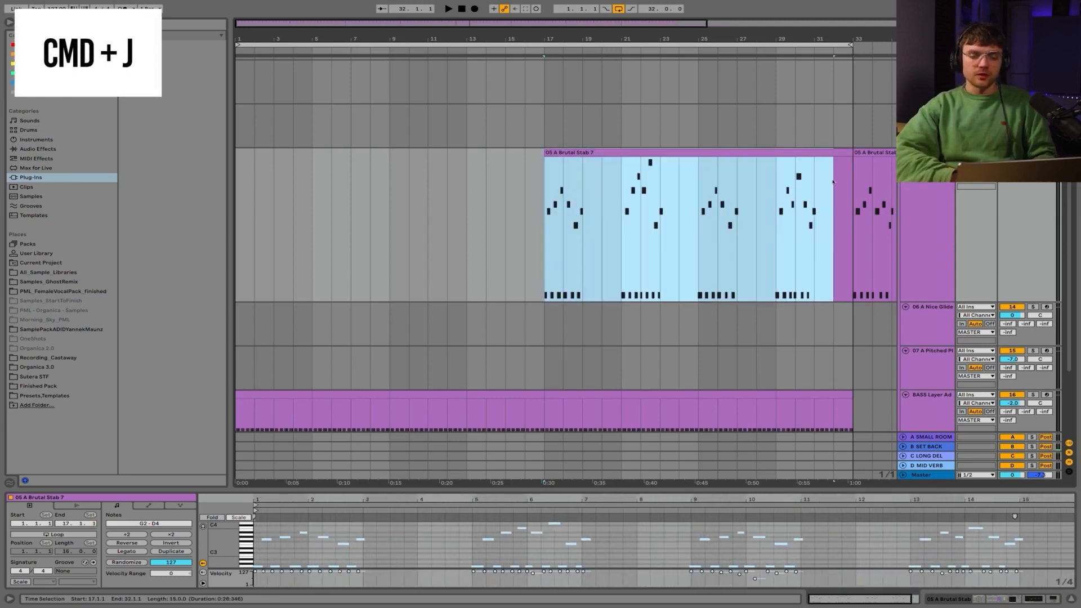
Enlarge the note editor of the consolidated stab clip and fold it to show only the used notes.
left_click(436, 500)
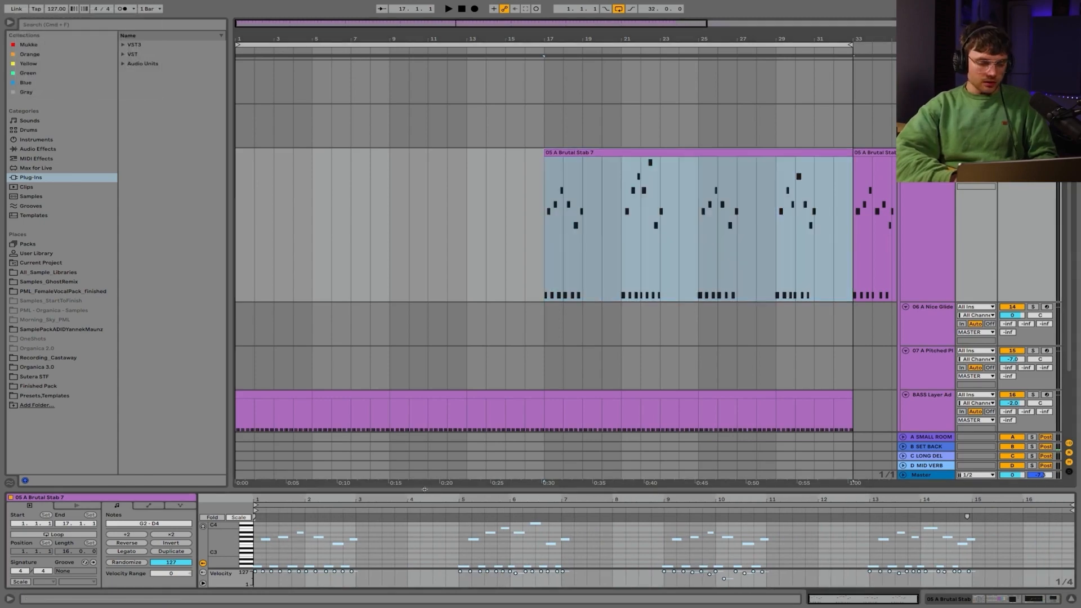
left_click_drag(425, 489, 425, 195)
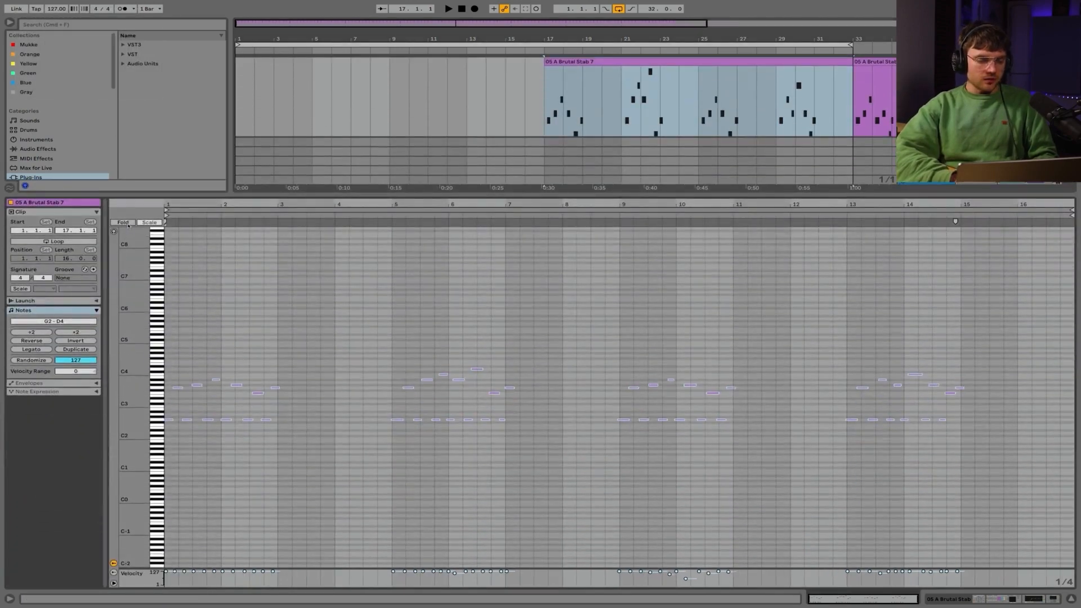
left_click(124, 223)
left_click(245, 246)
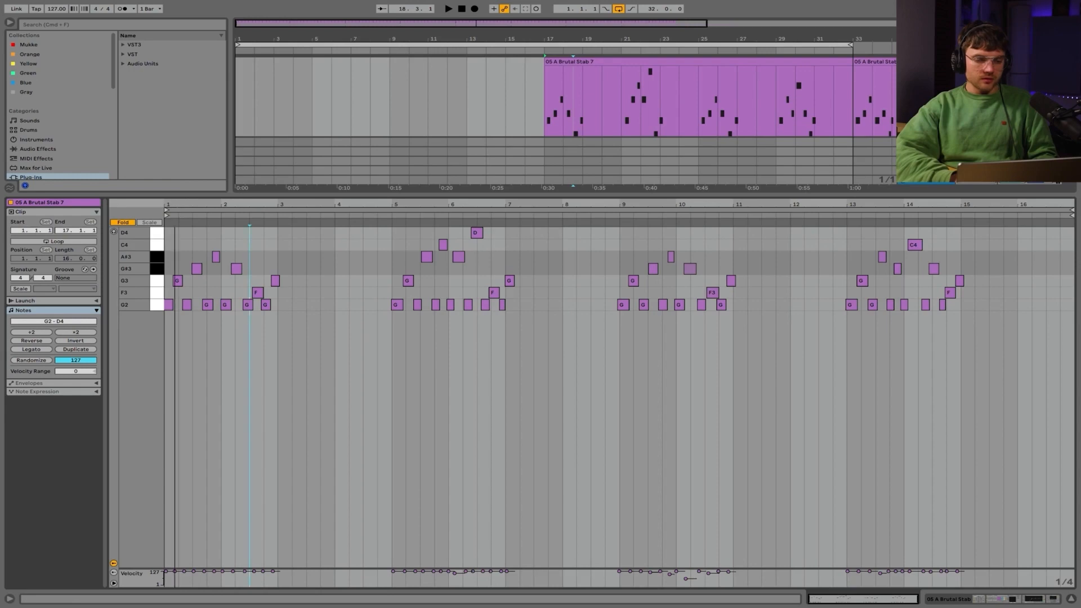
Shift the first G2 note so that it starts exactly on bar 1 of the clip.
scroll(215, 205, "up", 5)
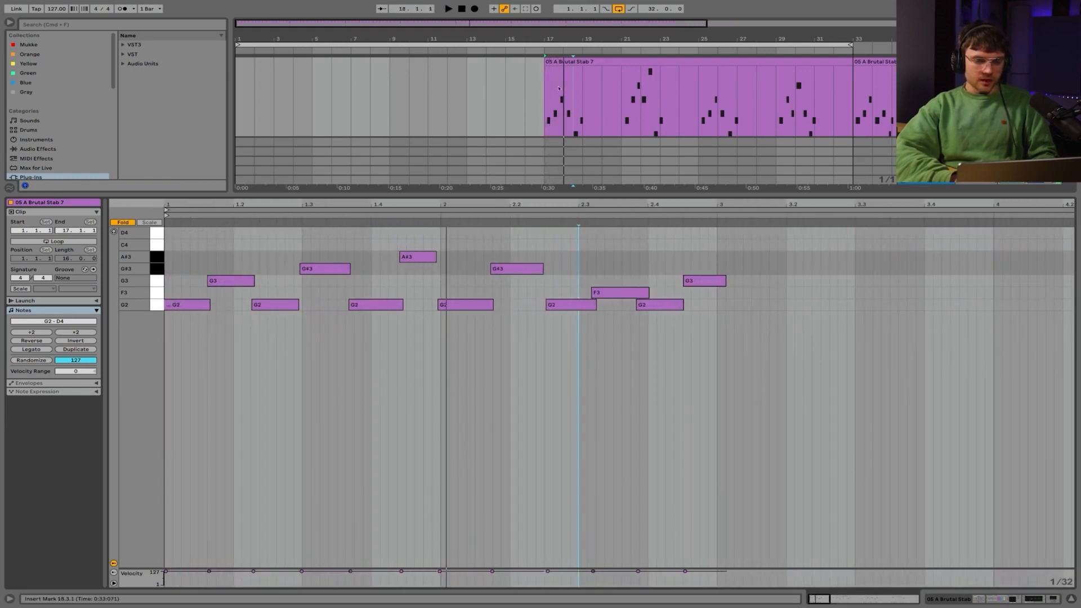
left_click(189, 305)
key("space")
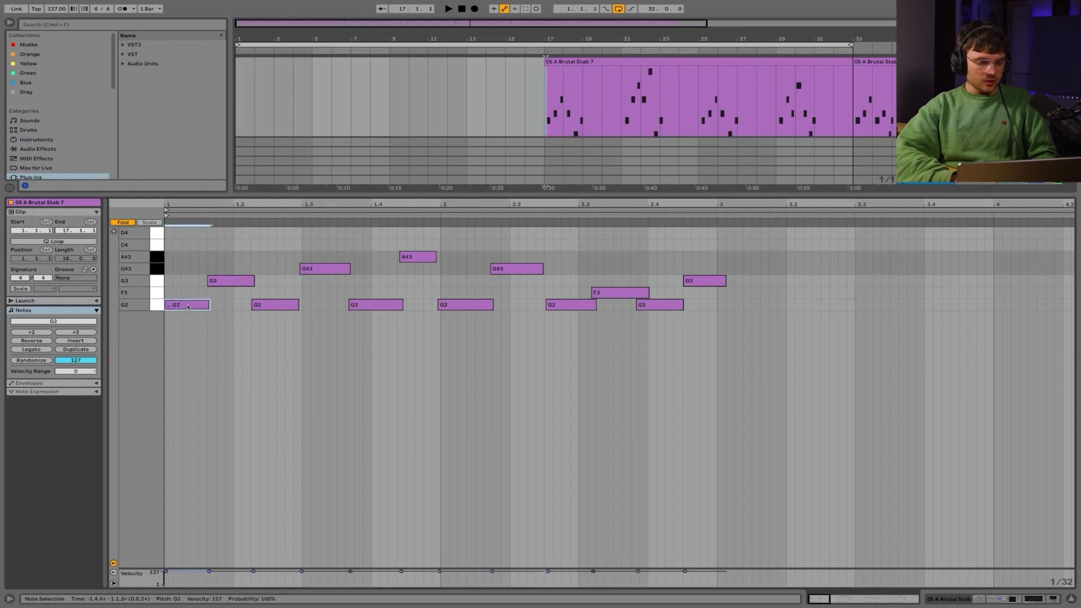
mouse_move(193, 306)
left_mouse_down()
mouse_move(215, 307)
mouse_move(196, 306)
left_mouse_up()
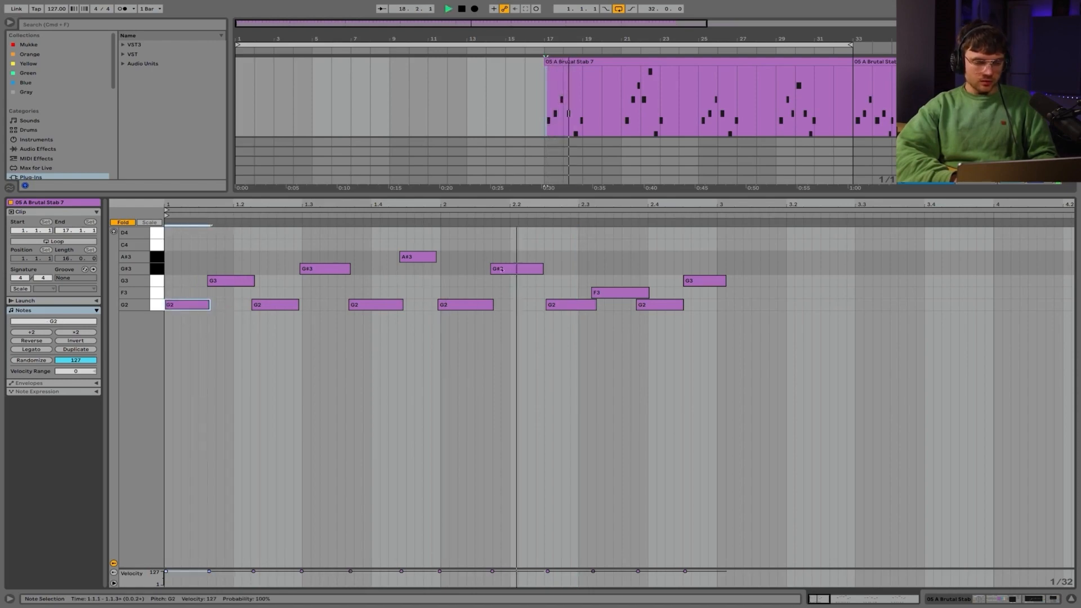
Lengthen the G#3 note in the clip's second bar slightly past 2.2.3 and play back the phrase.
scroll(546, 273, "up", 5)
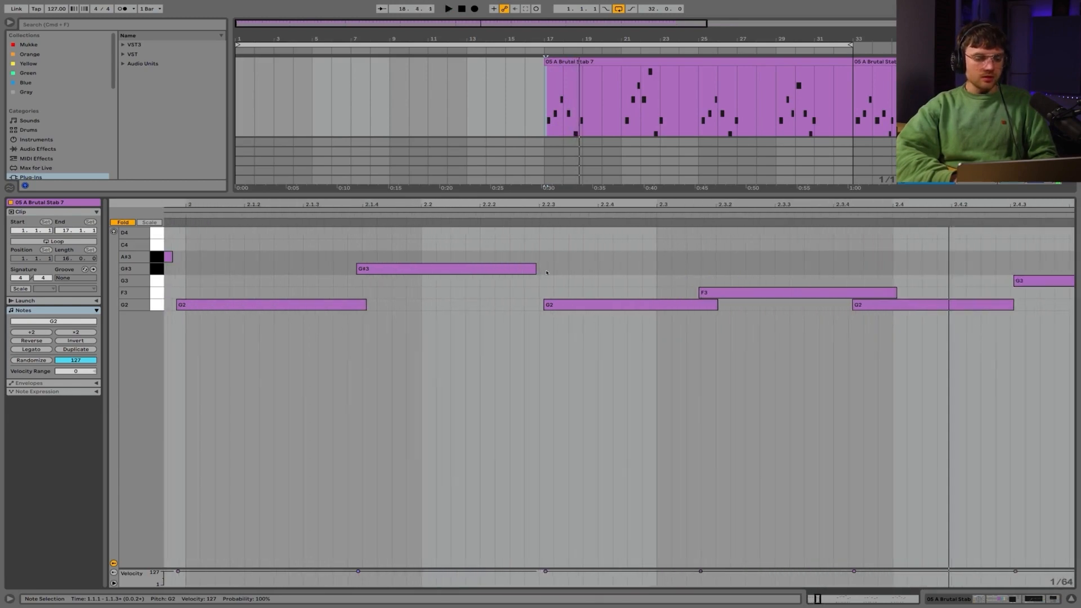
left_click_drag(535, 271, 556, 271)
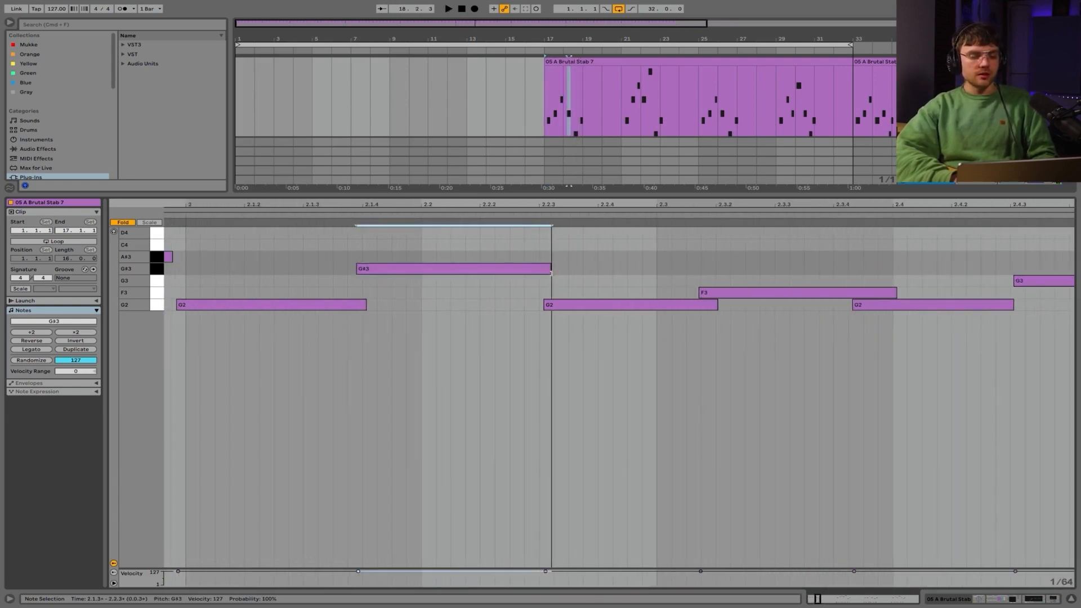
key("space")
scroll(552, 273, "down", 5)
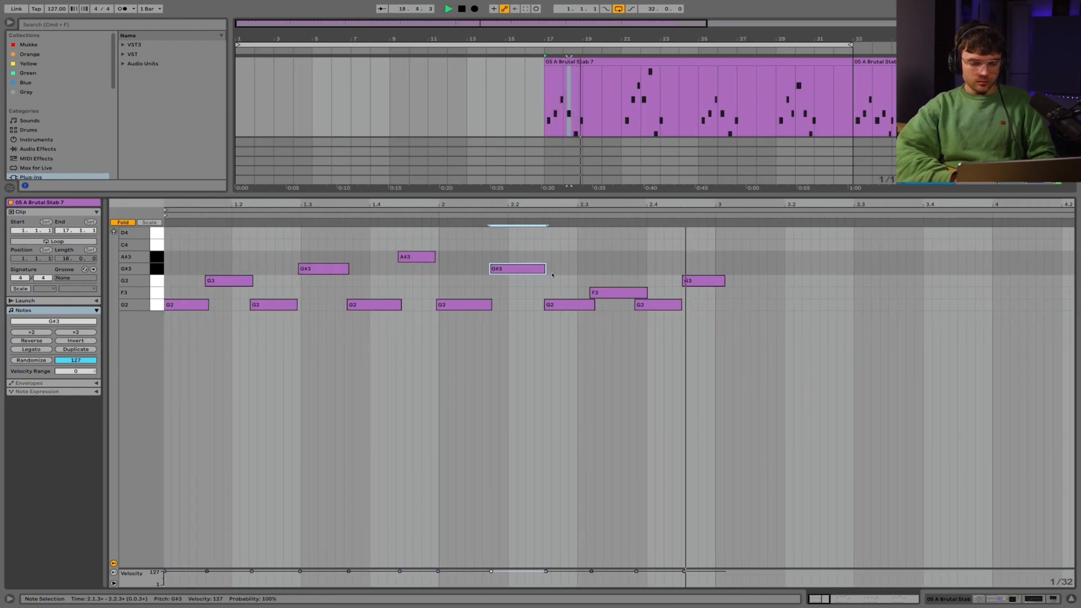
key("space")
key("space")
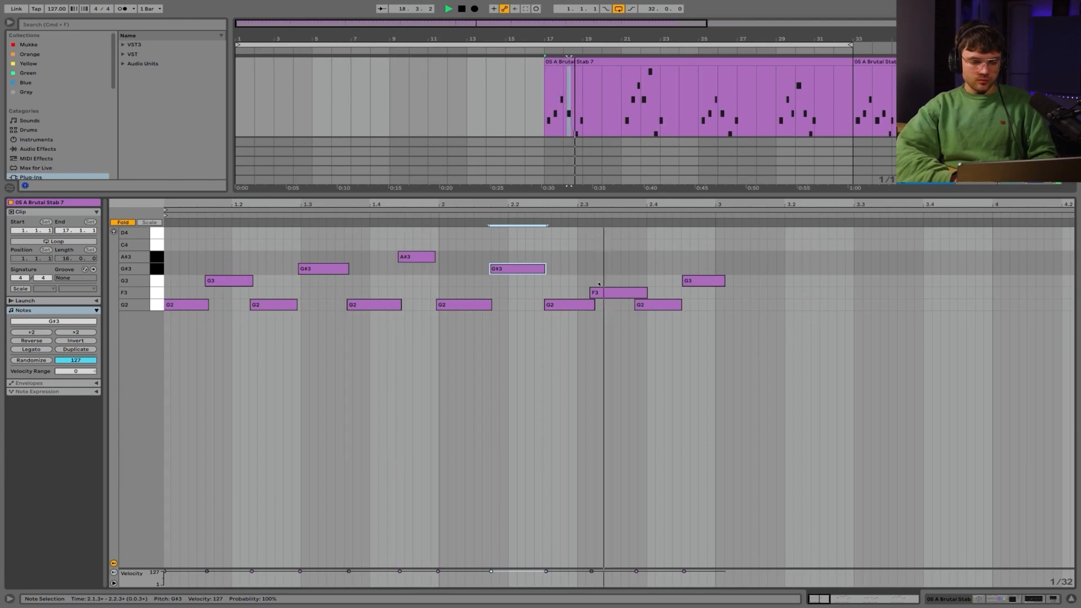
key("space")
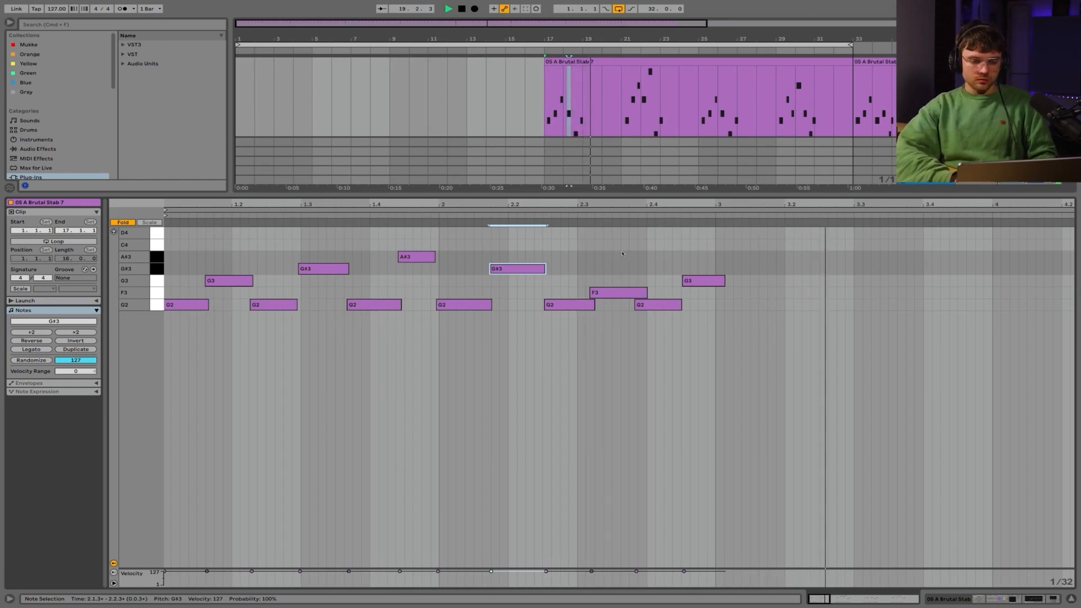
Play through the rest of the stab clip and examine the note timing of the phrases at bars 5 and 9.
double_click(626, 62)
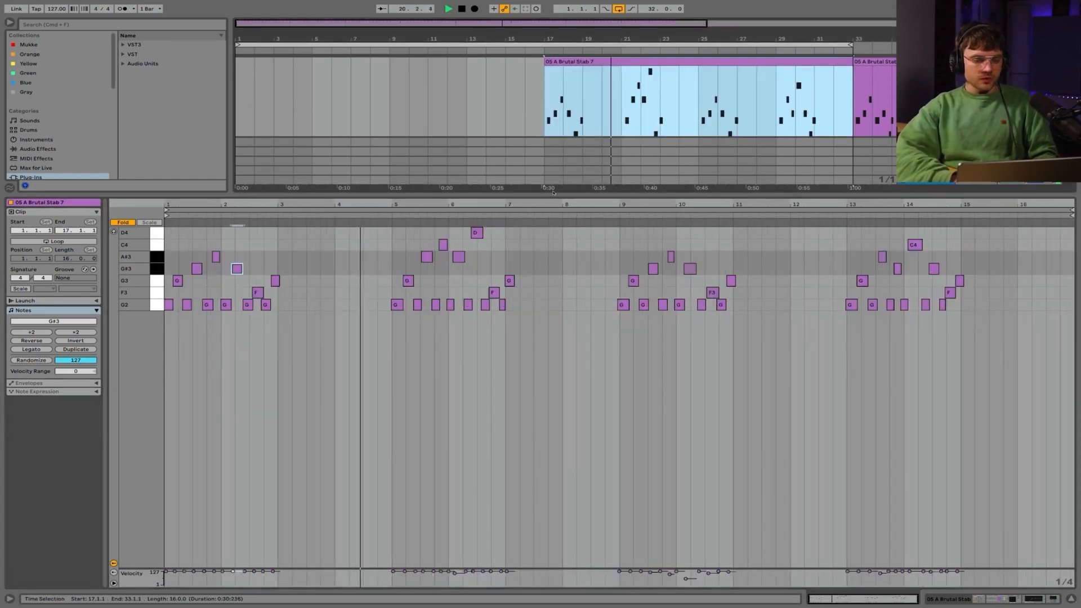
scroll(425, 281, "up", 5)
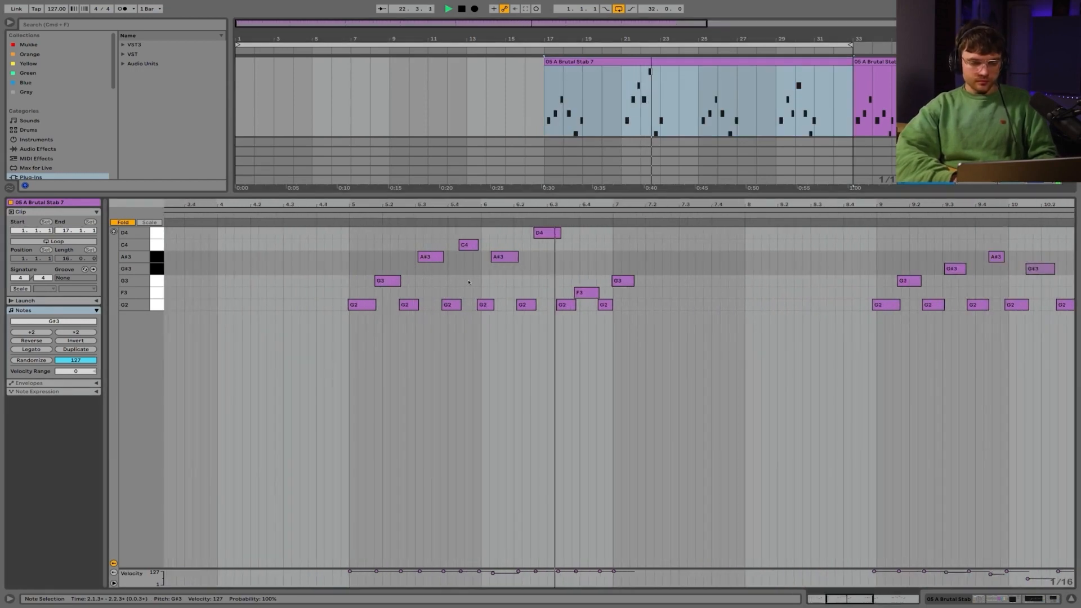
scroll(597, 287, "right", 5)
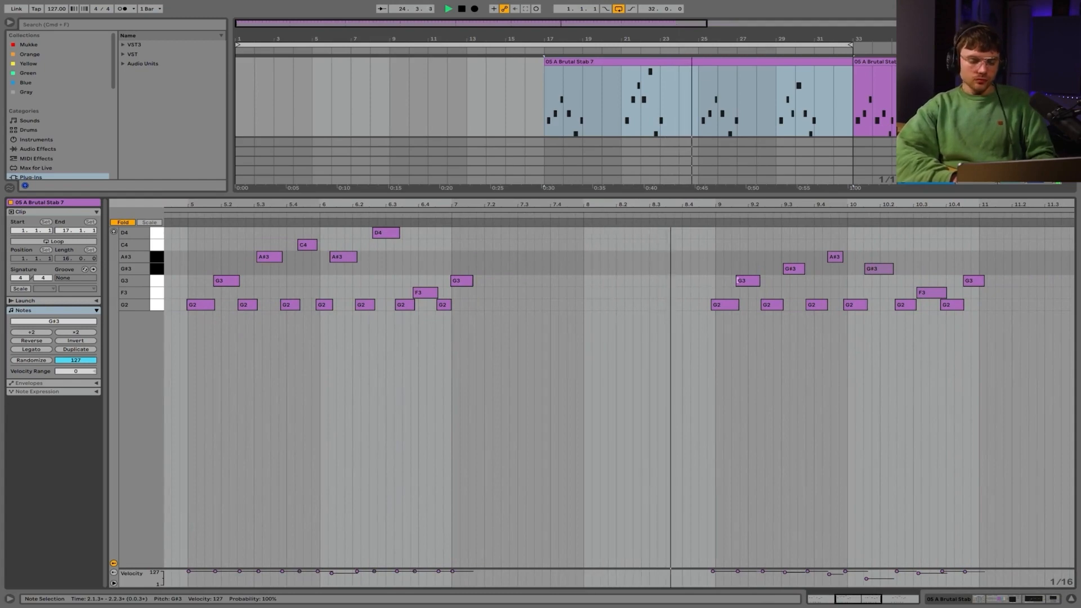
scroll(742, 276, "up", 8)
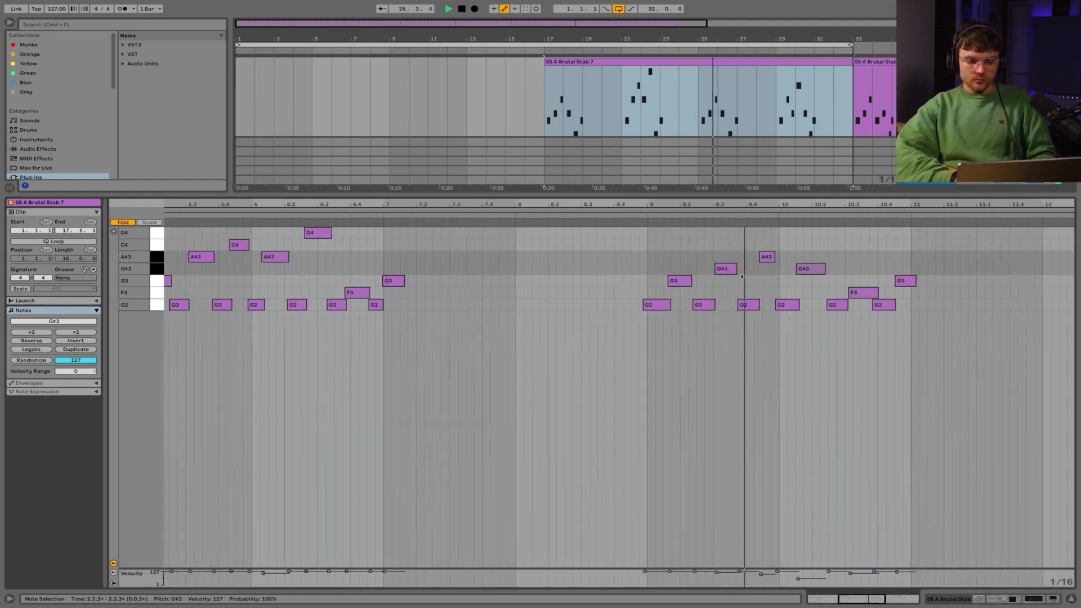
scroll(776, 277, "right", 2)
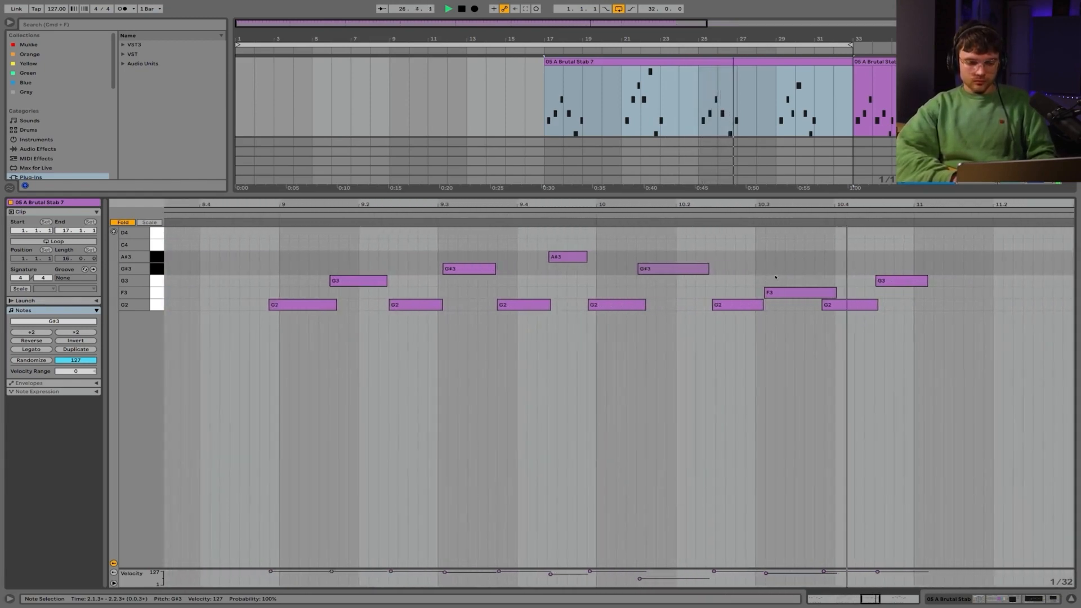
Split the stab clip at arrangement bar 25 and show the notes of its second half.
left_click(697, 110)
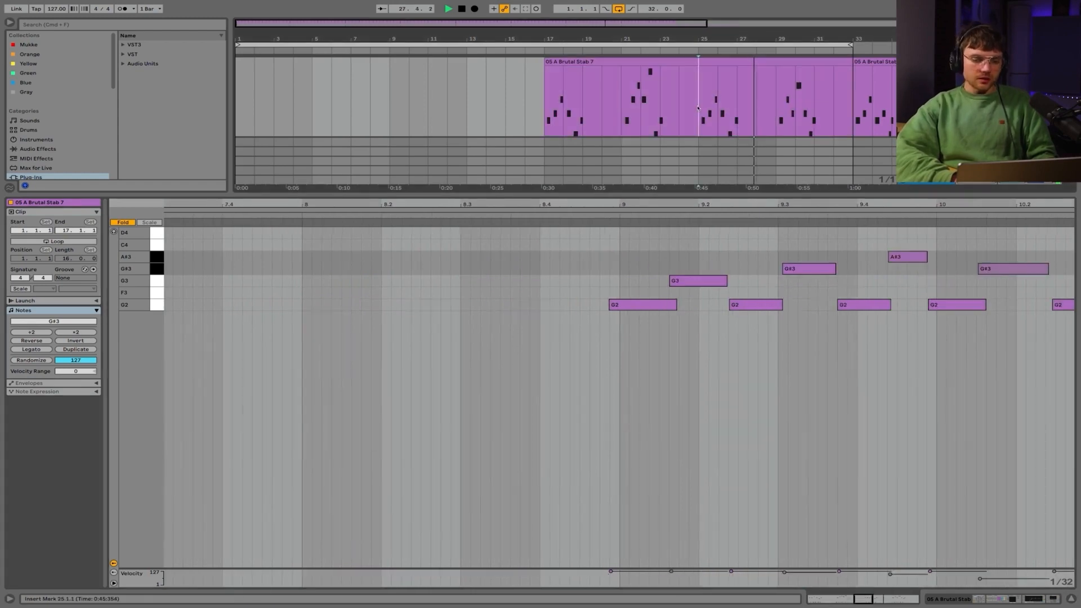
key("super+e")
scroll(696, 102, "right", 3)
left_click(688, 72)
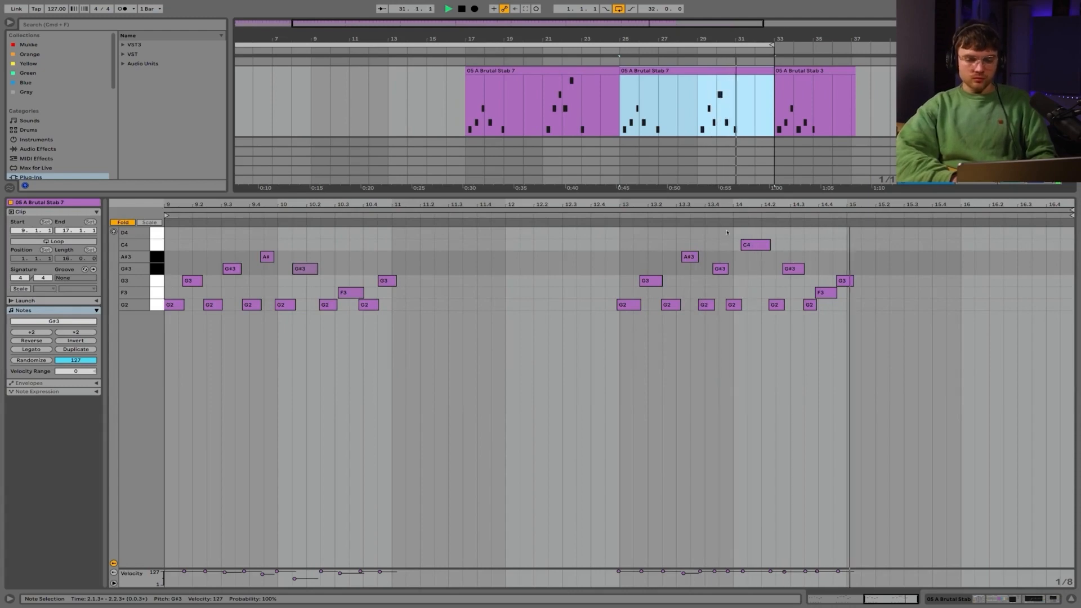
Delete the stab clip from bar 17 to 25 and loop the remaining eight bars from bar 25.
left_click(622, 95)
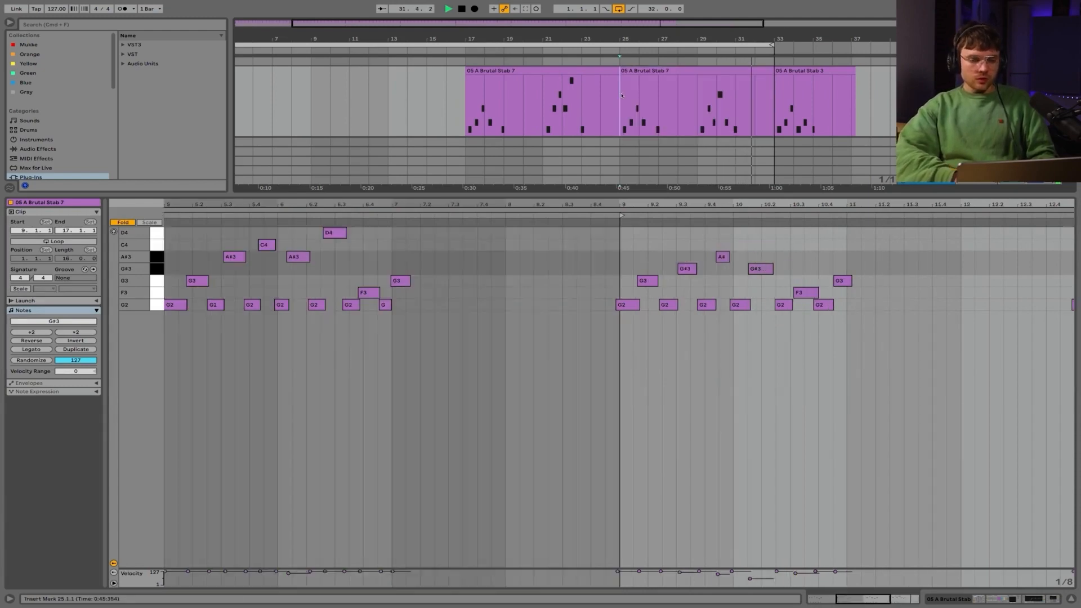
left_click(587, 78)
key("Delete")
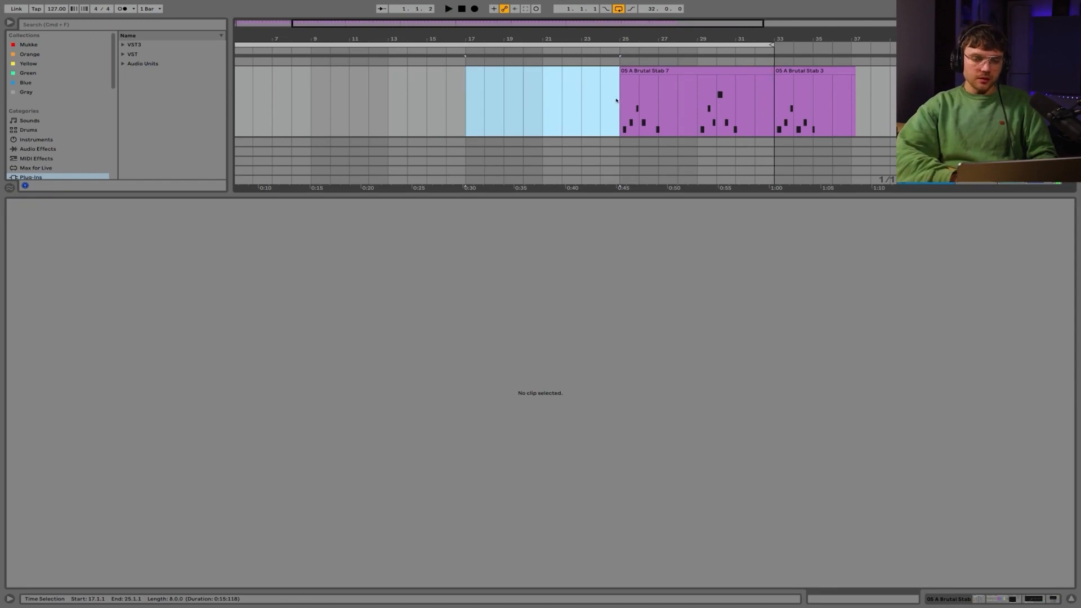
left_click(621, 100)
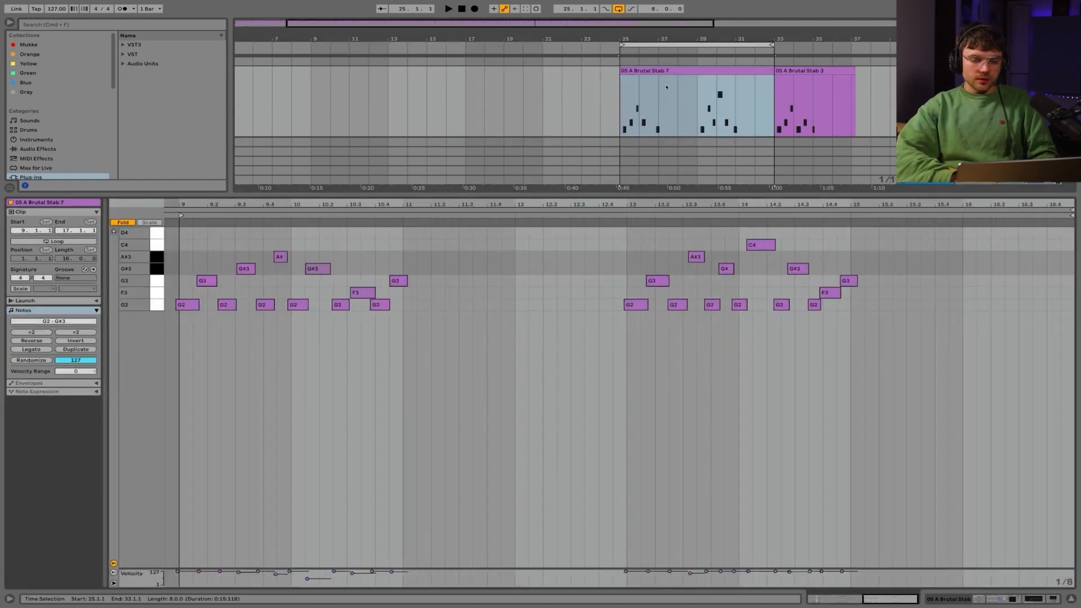
Trim the start of the first G2 note in the remaining stab clip so it begins at 9.1.1.
left_click(667, 72)
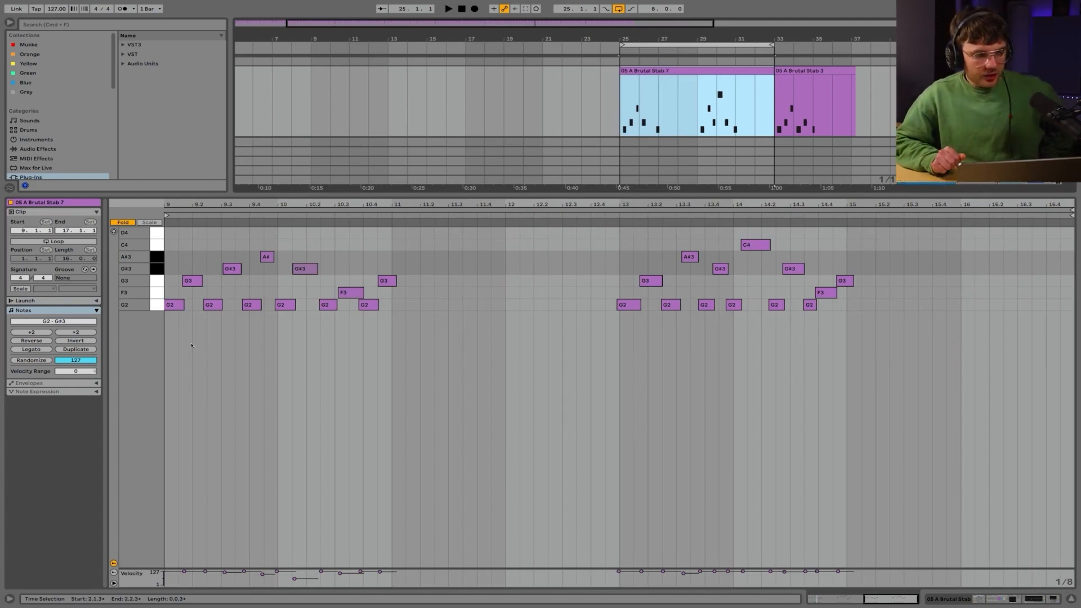
left_click_drag(170, 205, 190, 236)
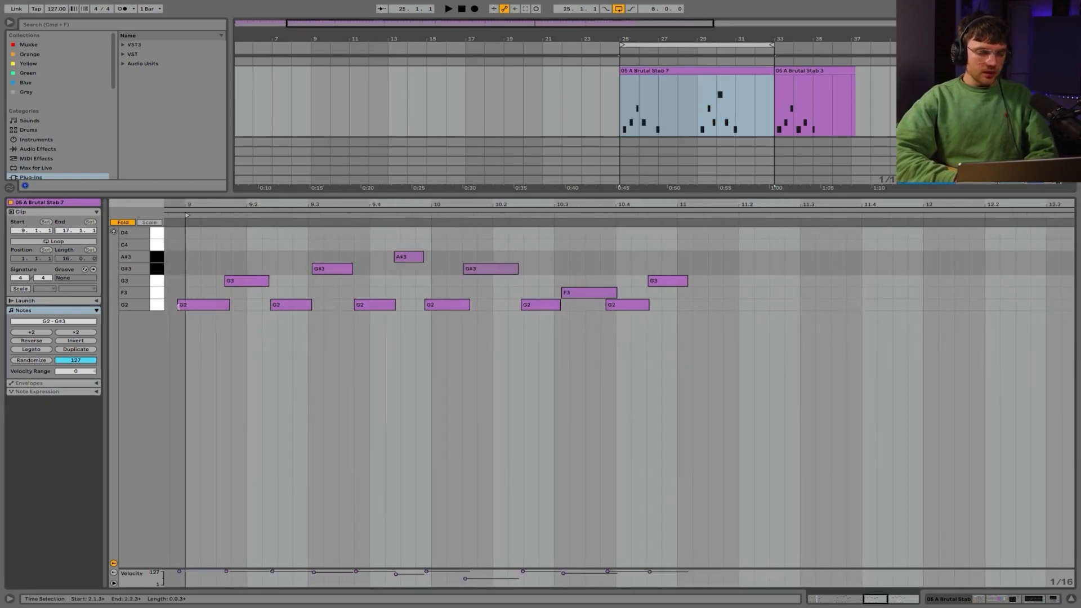
left_click_drag(178, 306, 185, 307)
scroll(188, 323, "up", 5)
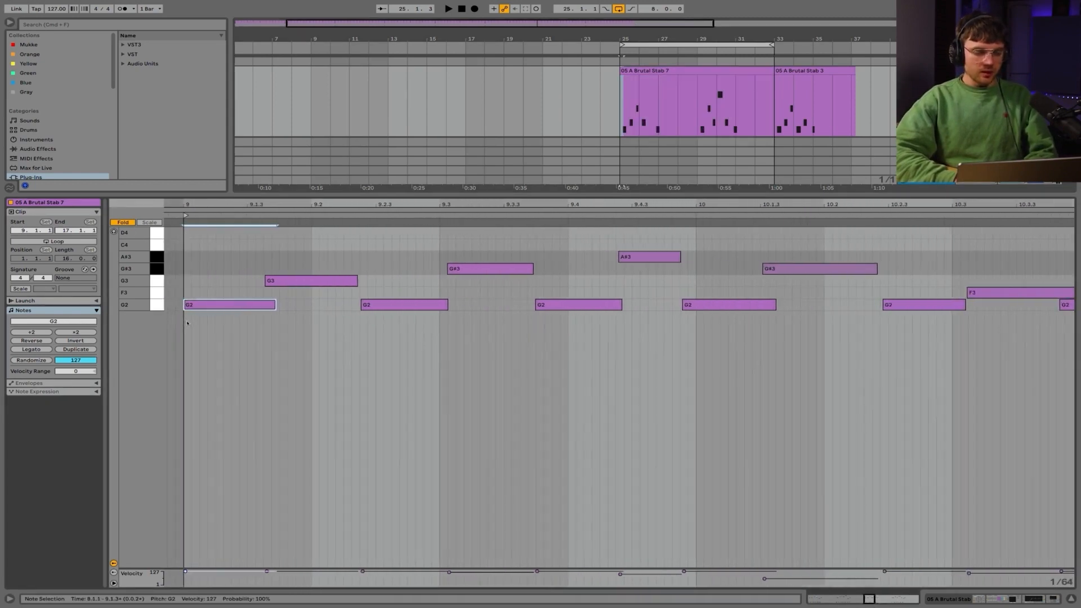
left_click(189, 310)
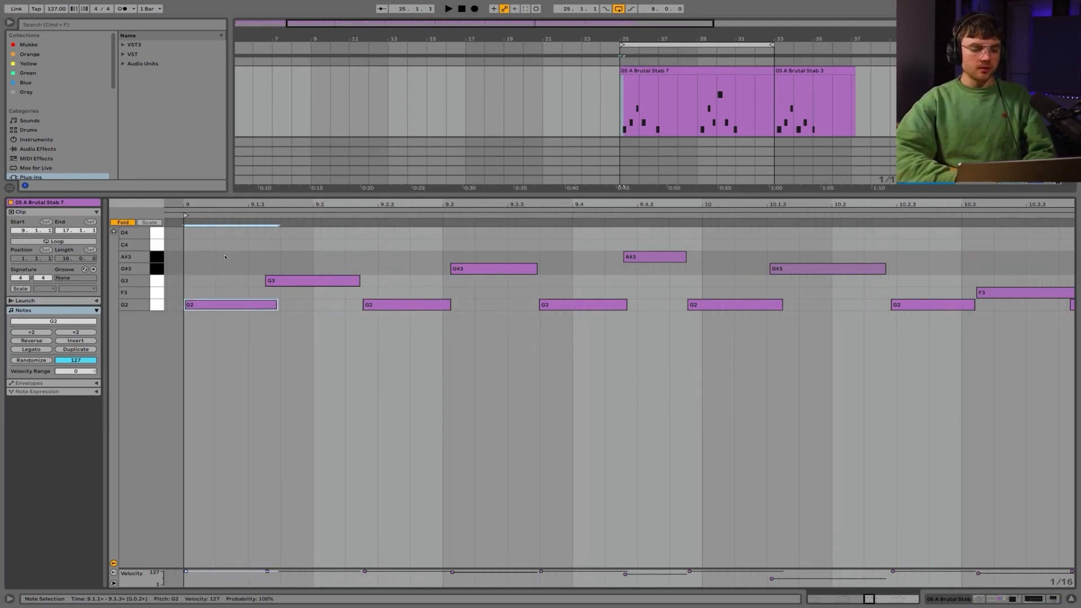
Check the first G3 note's timing against the grid around 9.1.3 and 9.1.4 and play back the phrase.
left_click(188, 253)
scroll(188, 253, "down", 2)
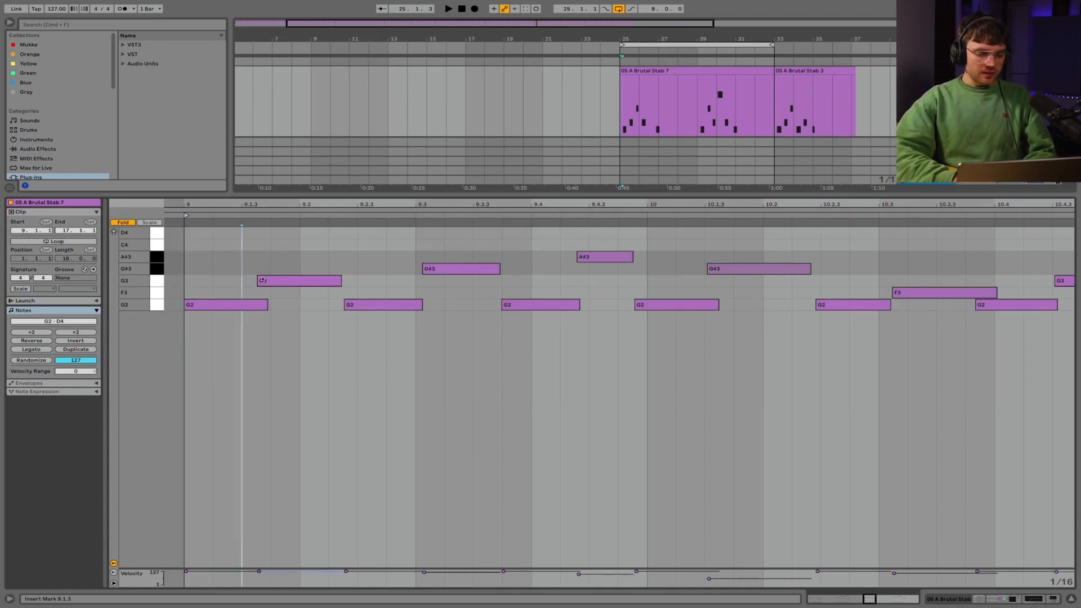
left_click(282, 271)
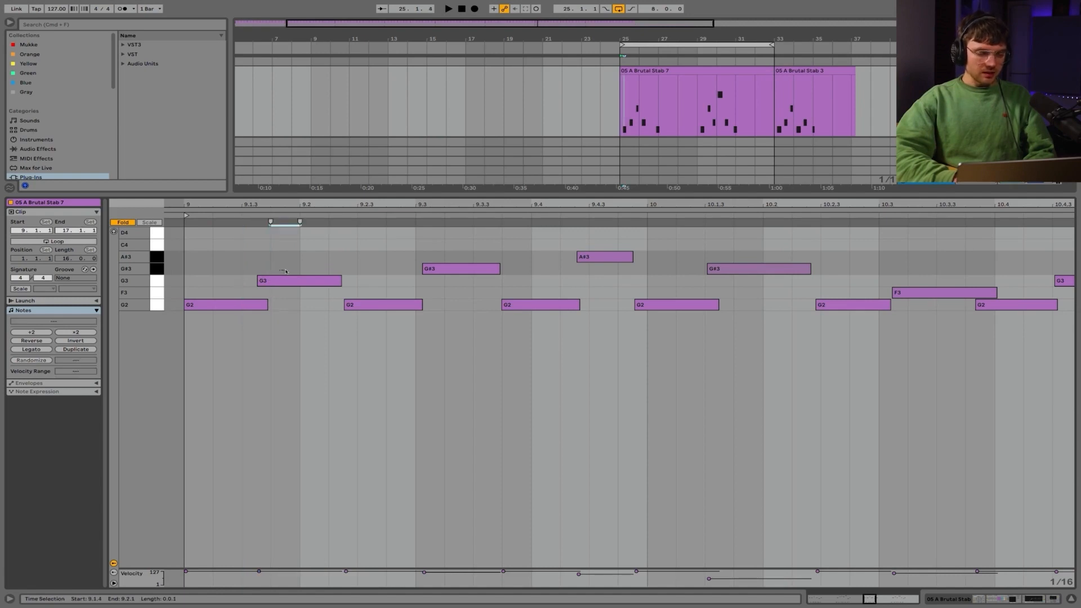
key("space")
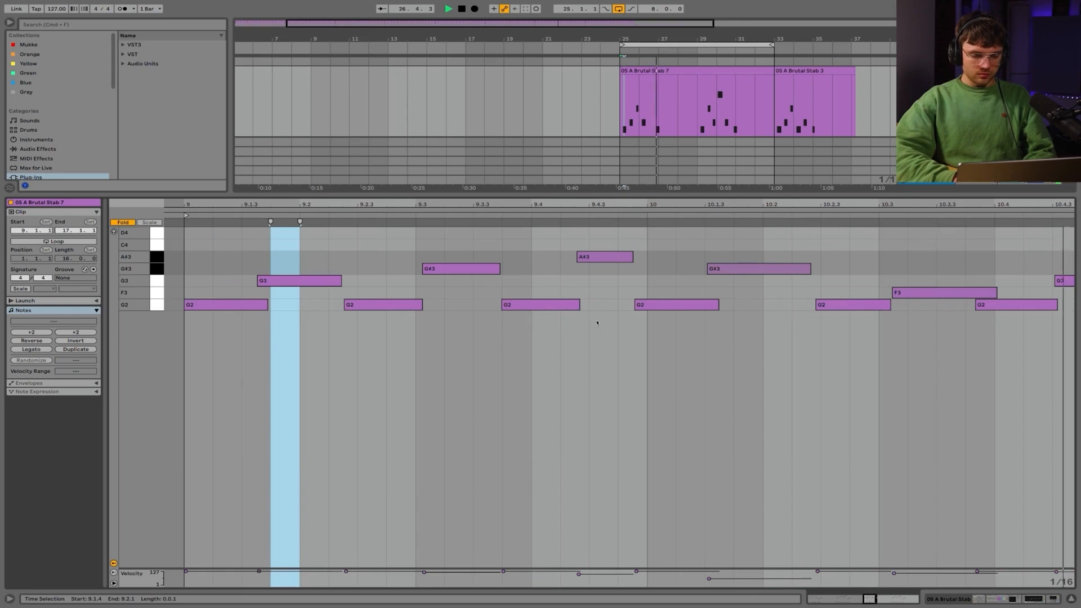
key("space")
key("space")
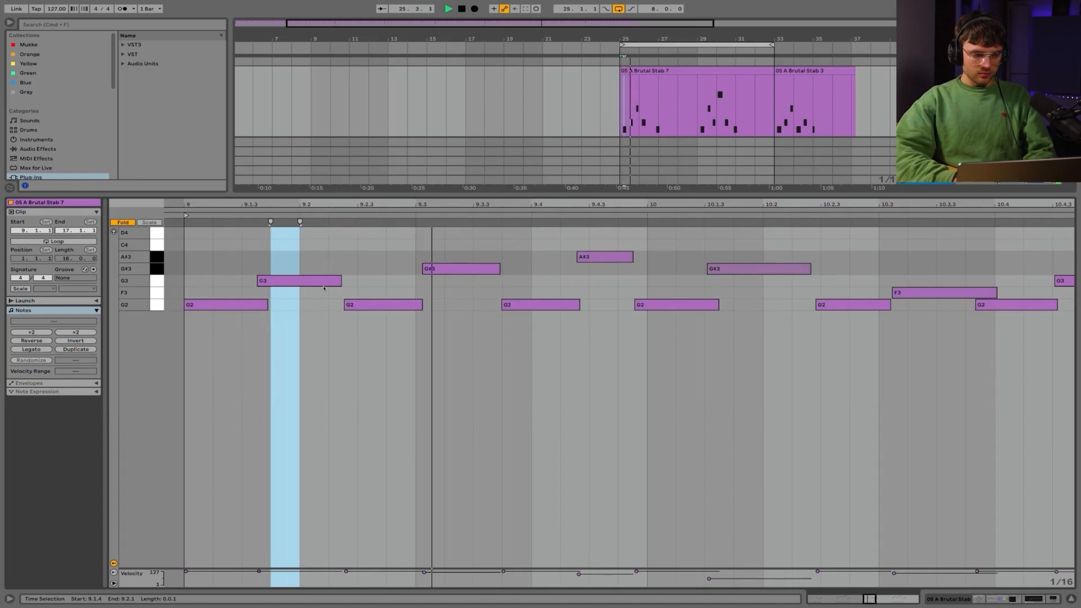
Try to shift the first G3 note to 9.1.4 and lengthen the opening G2 note to about 9.2.
left_click_drag(289, 282, 303, 282)
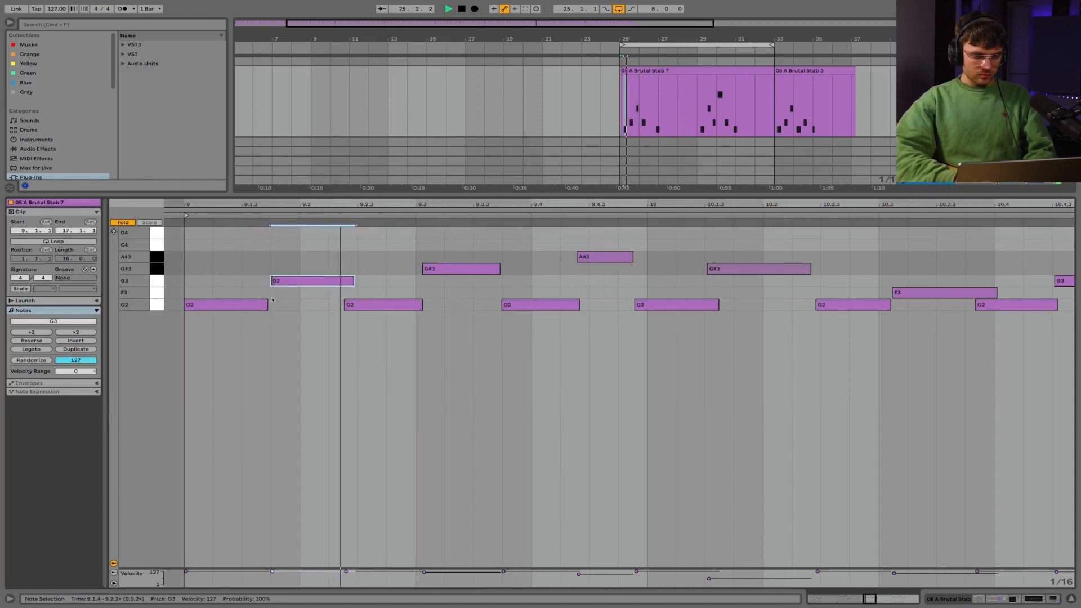
left_click_drag(267, 304, 296, 305)
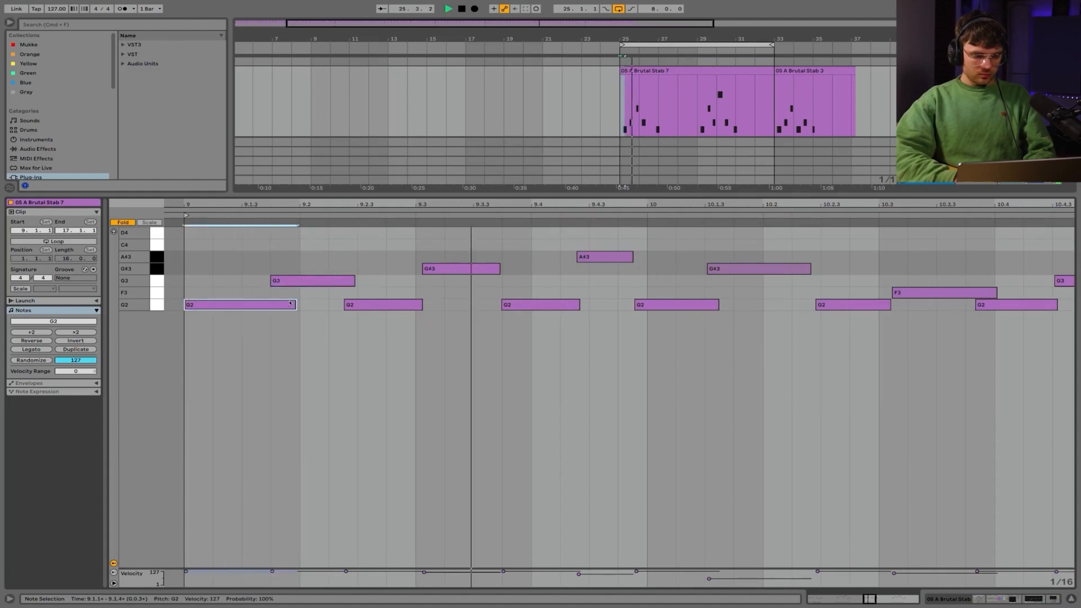
key("super+z")
key("super+z")
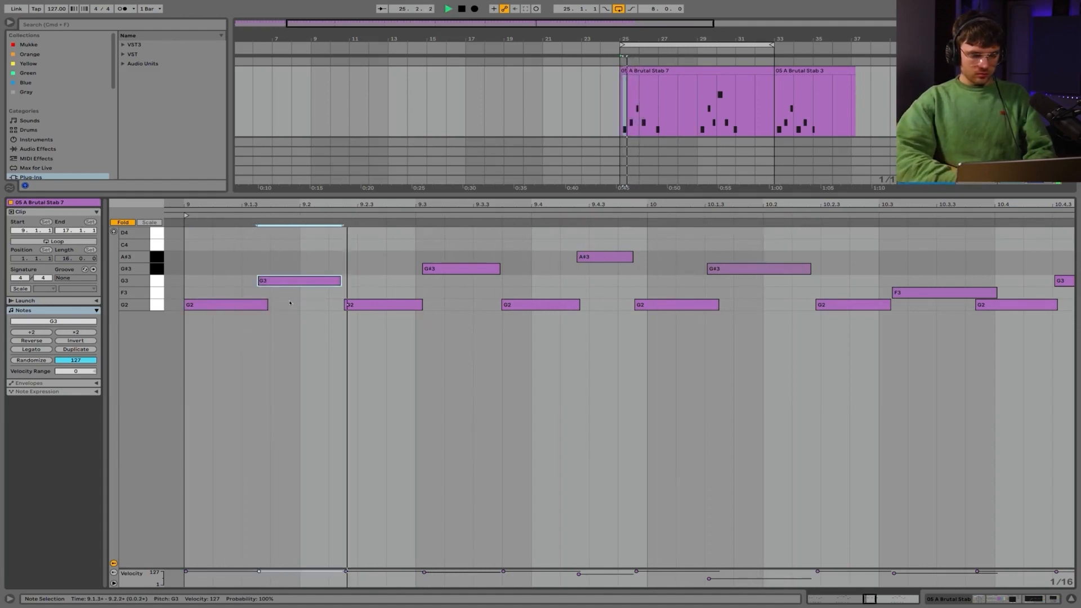
left_click(271, 294)
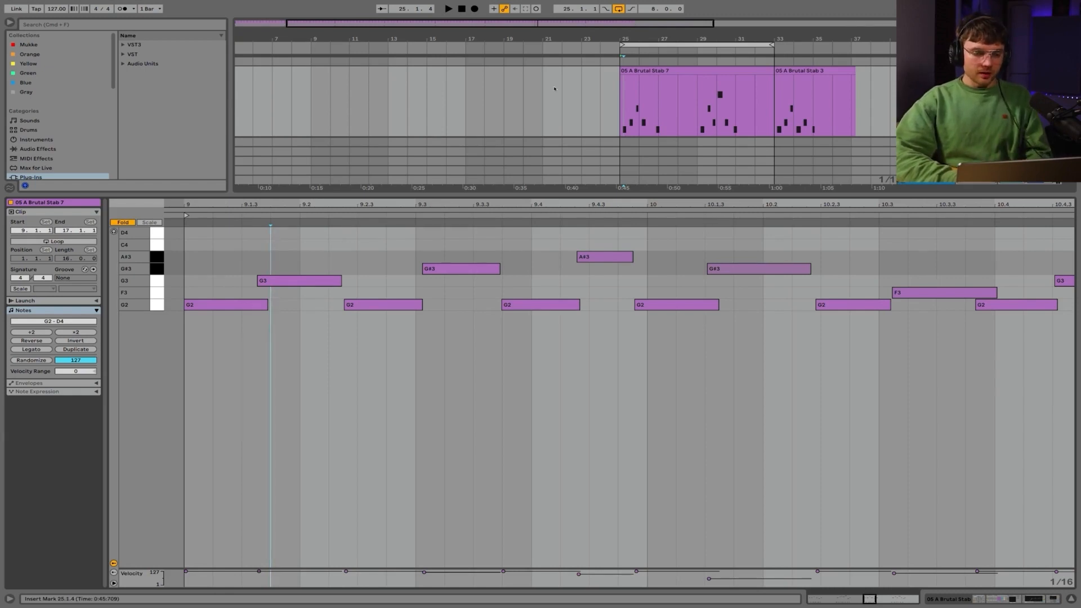
Create an empty two-bar MIDI clip at bar 17, with three-sixteenth notes on G3 at 1.1.1 and G4 at 1.1.4.
left_click_drag(474, 94, 500, 92)
key("super+shift+m")
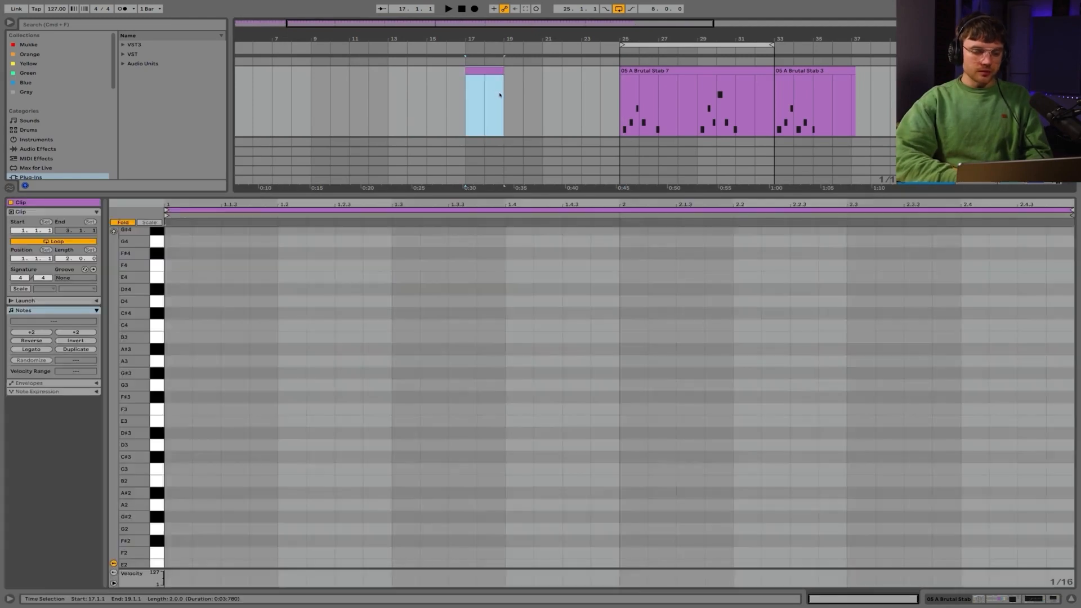
left_click_drag(212, 382, 425, 370)
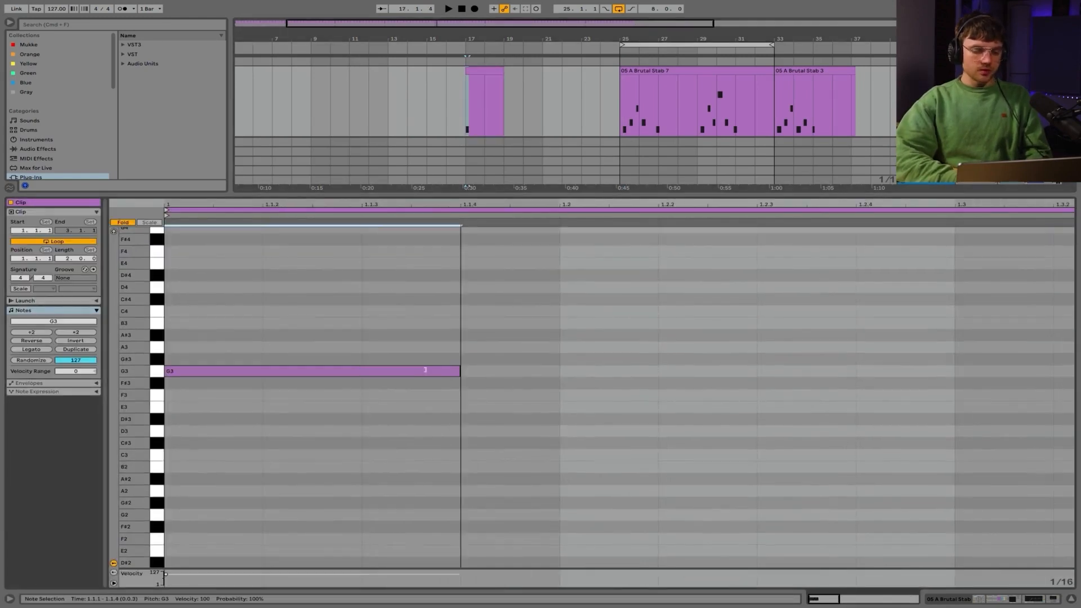
left_click(420, 329)
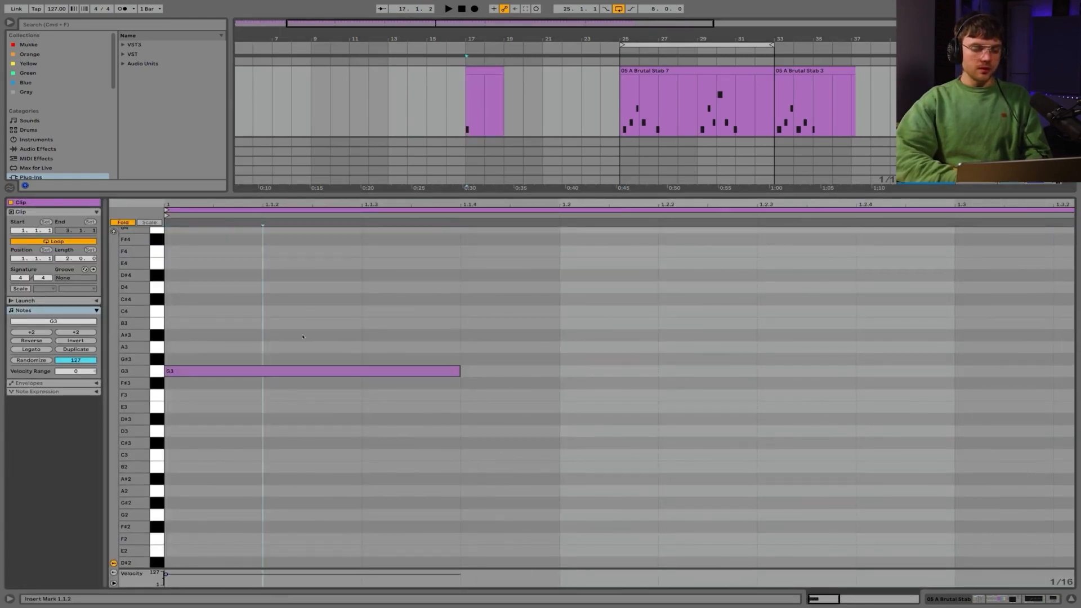
scroll(343, 340, "down", 5)
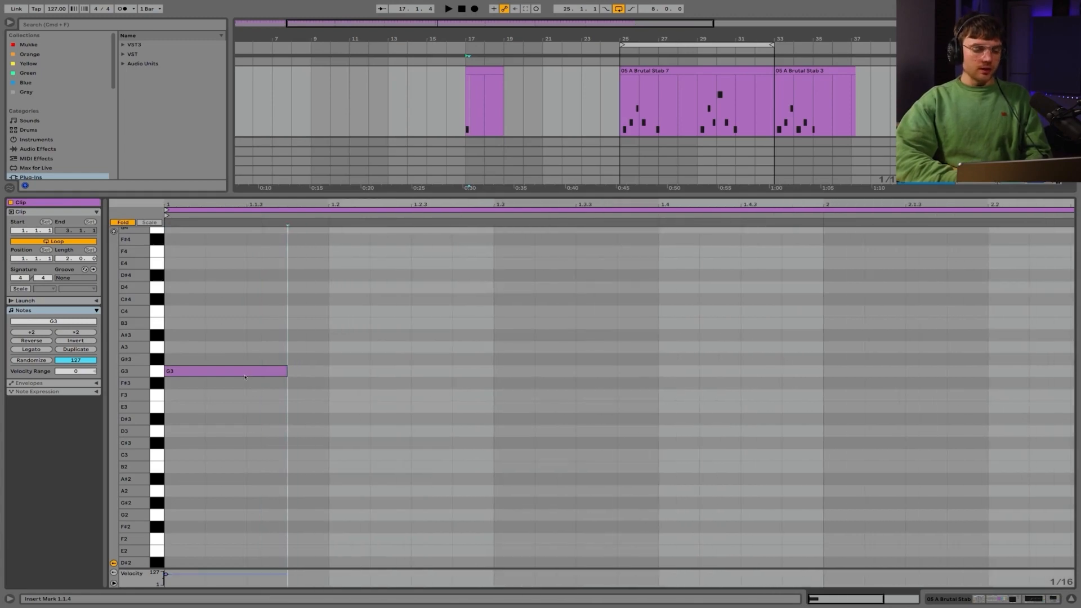
left_click_drag(239, 373, 354, 233)
Set the new clip's scale to G Phrygian and unfold the note editor to show all keys.
left_click(36, 289)
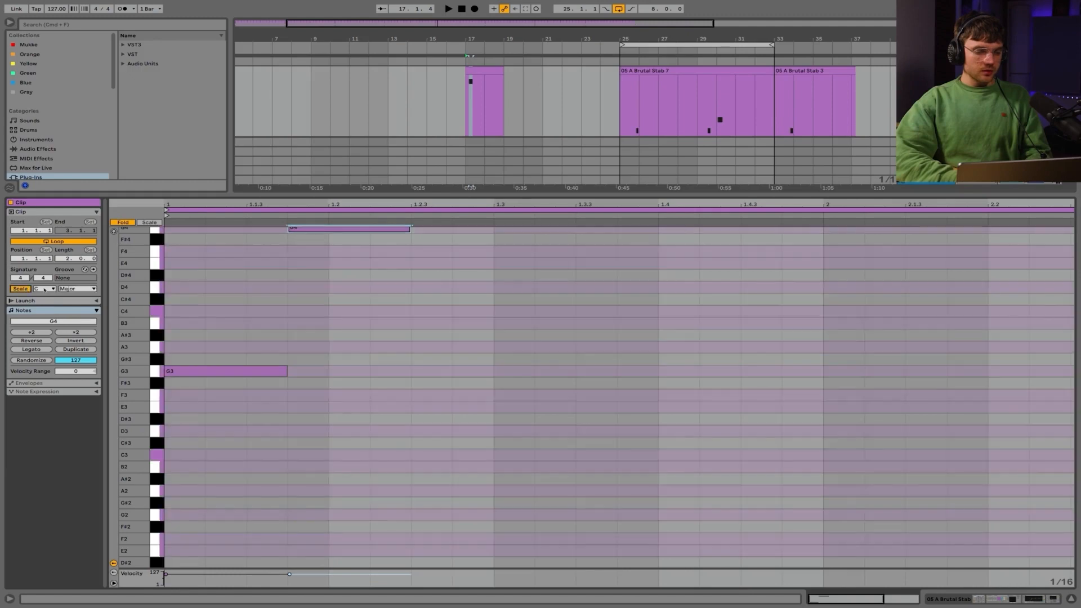
left_click(45, 289)
left_click(42, 351)
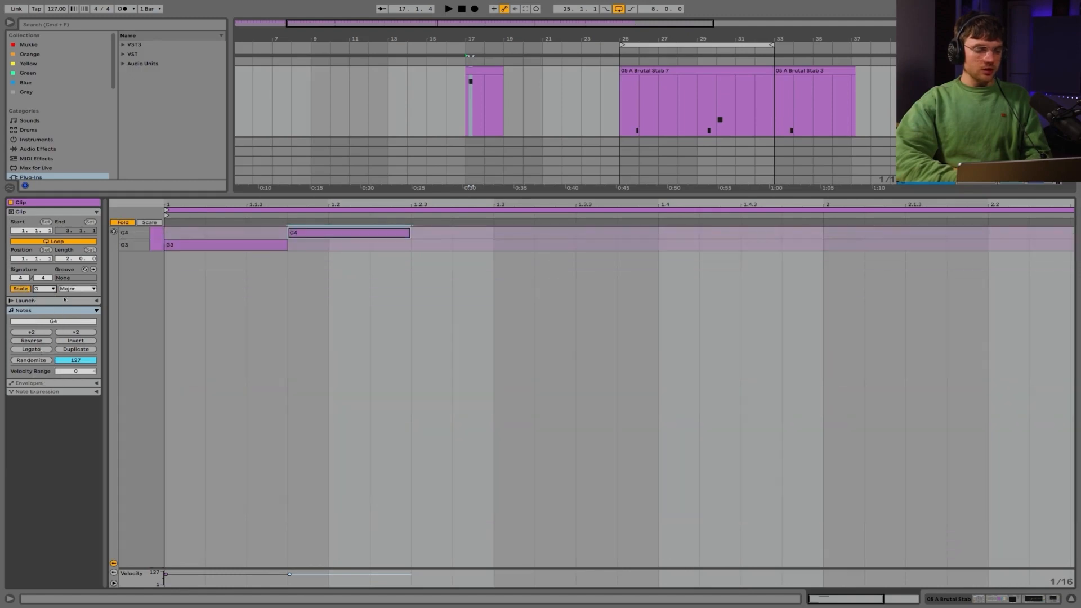
left_click(77, 289)
left_click(73, 336)
left_click(123, 223)
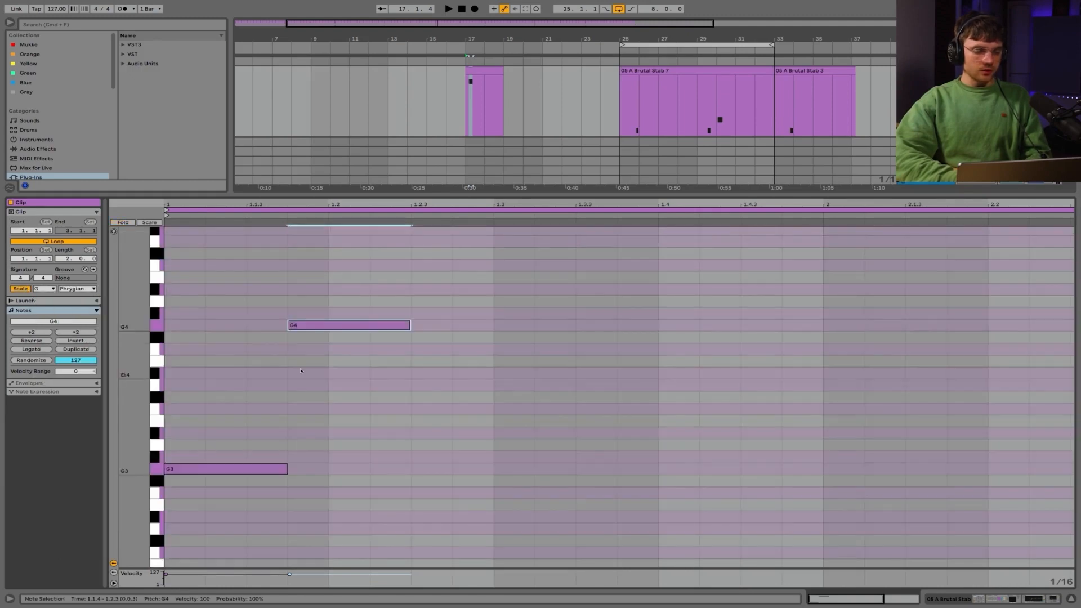
Lengthen the first G3 note slightly past 1.1.4, copy the G4 note to G3 at 1.2.3, and play back the notes.
scroll(301, 370, "up", 2)
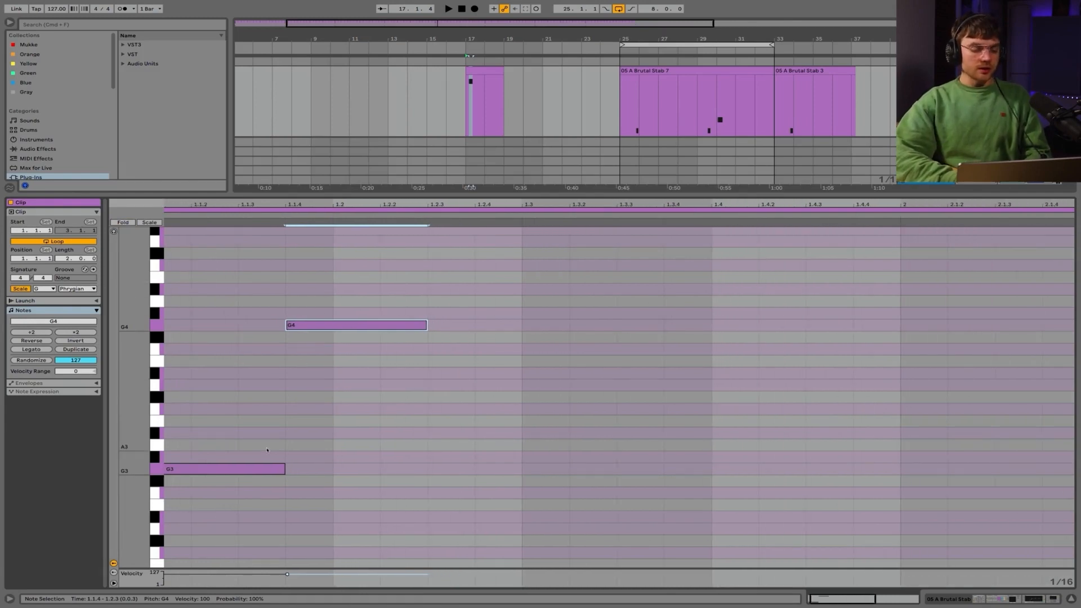
left_click_drag(285, 469, 290, 468)
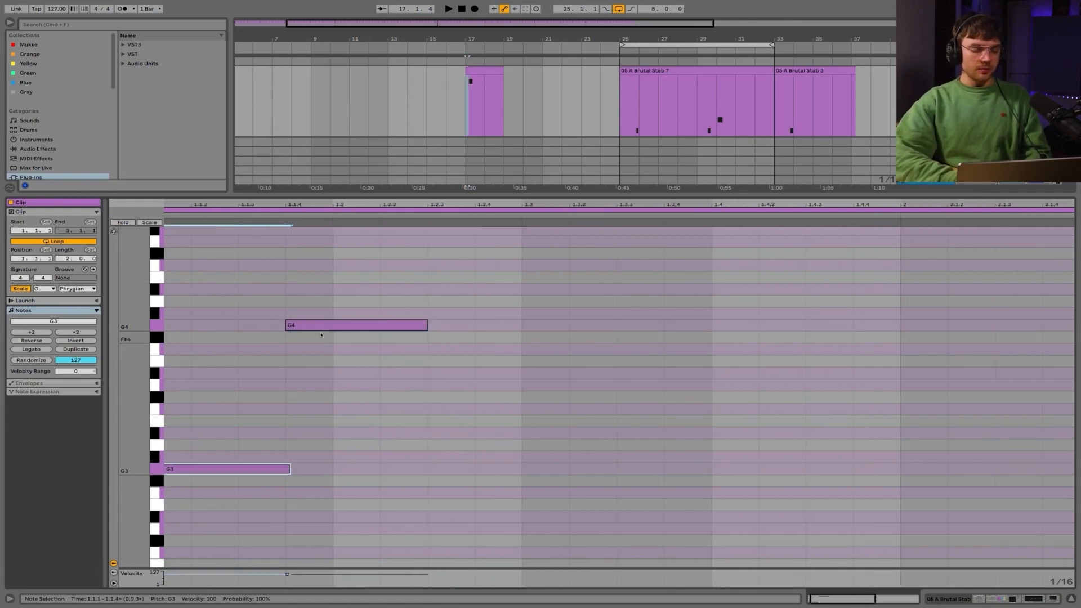
left_click_drag(310, 326, 453, 471)
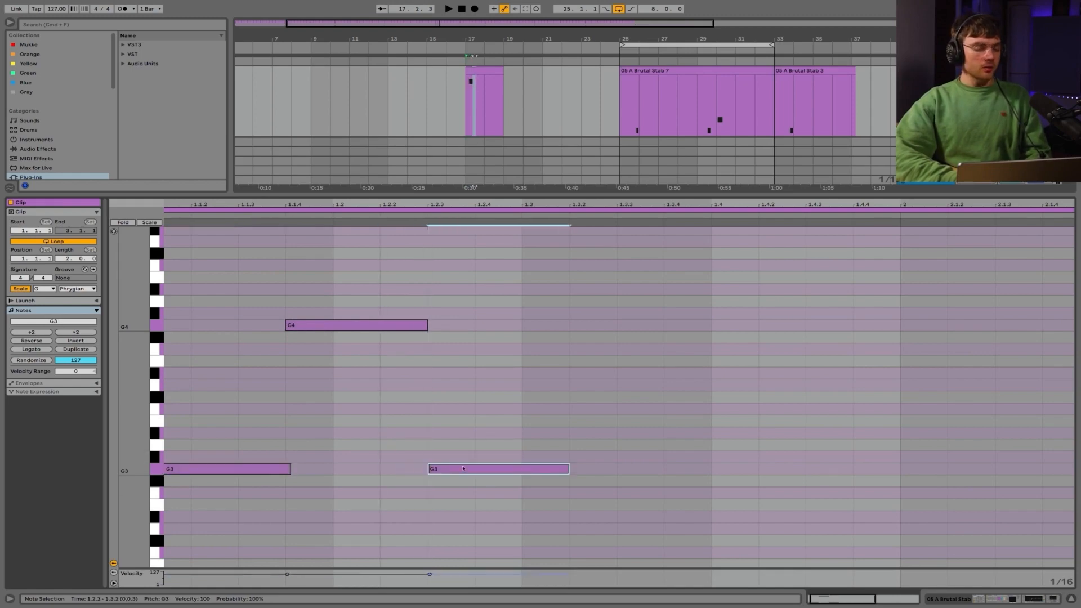
key("space")
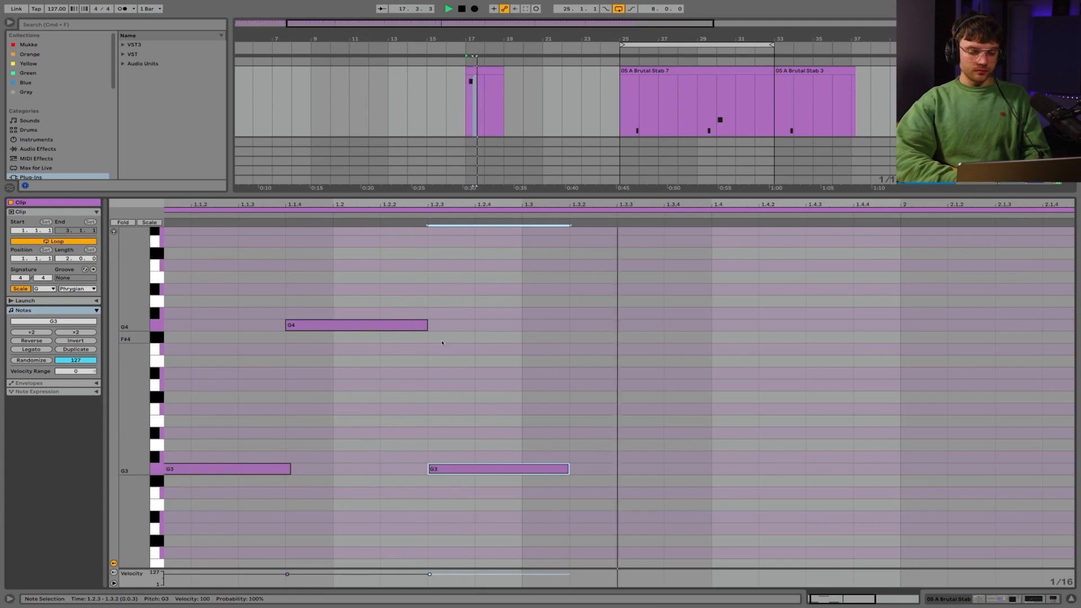
key("space")
Transpose all three notes down one octave and play them back.
key("ctrl+a")
key("shift+Down")
key("space")
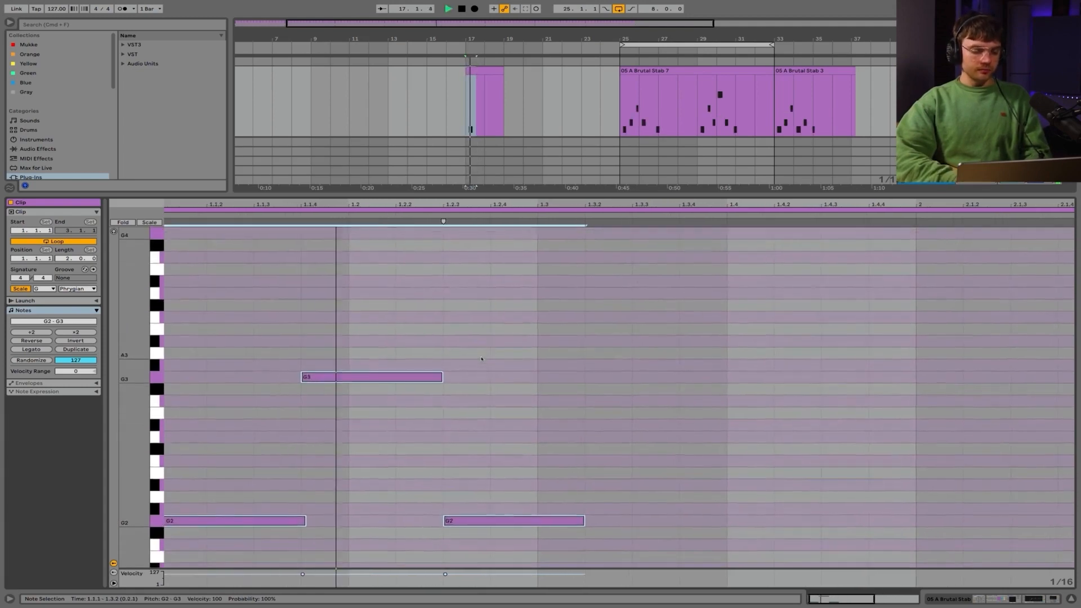
left_click(573, 434)
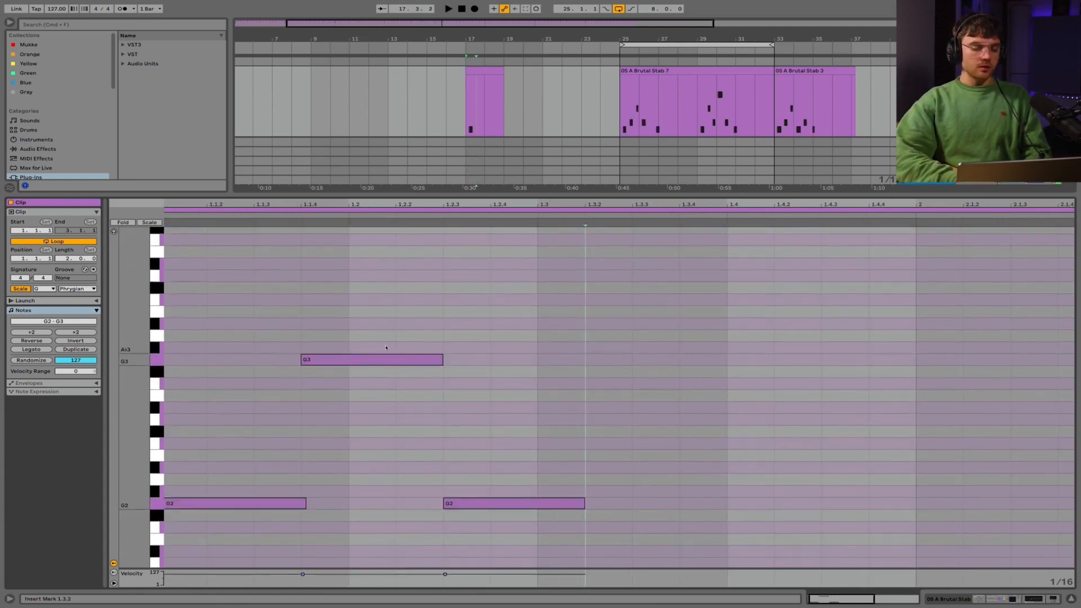
Extend the phrase with an A♭3 note at 1.3.2, G2 at 1.4 and B♭3 at 1.4.4, and start playback.
left_click(375, 360)
left_click_drag(375, 369, 840, 332)
double_click(732, 504)
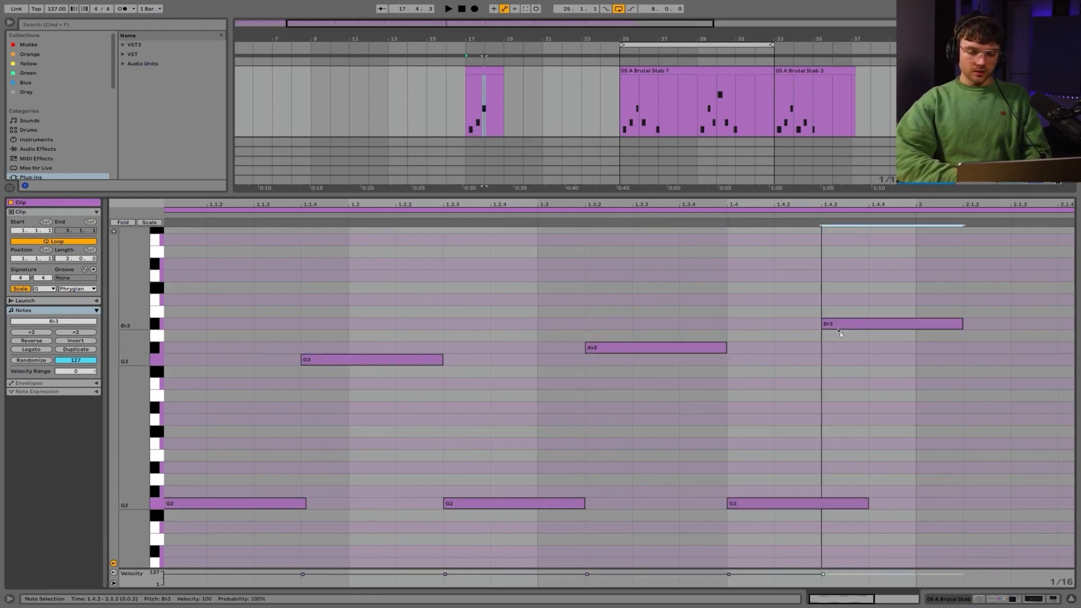
scroll(841, 333, "up", 1)
key("space")
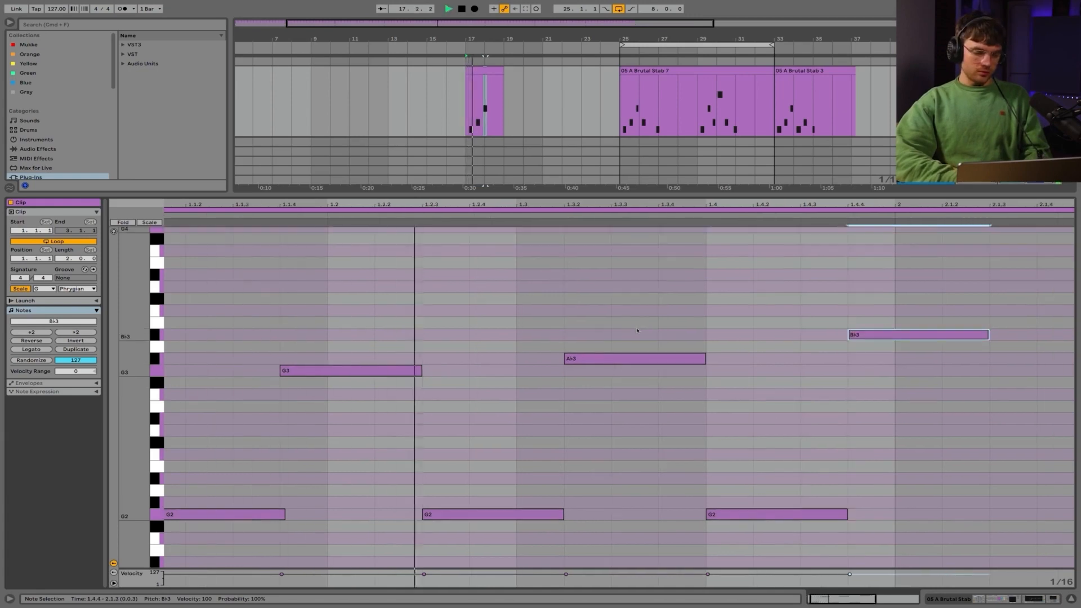
Continue the phrase with copied notes: G2 at 2.1.3, C4 at 2.2.2, G2 at 2.3, B♭3 at 2.3.4 and G2 at 2.4.3.
scroll(889, 328, "down", 1)
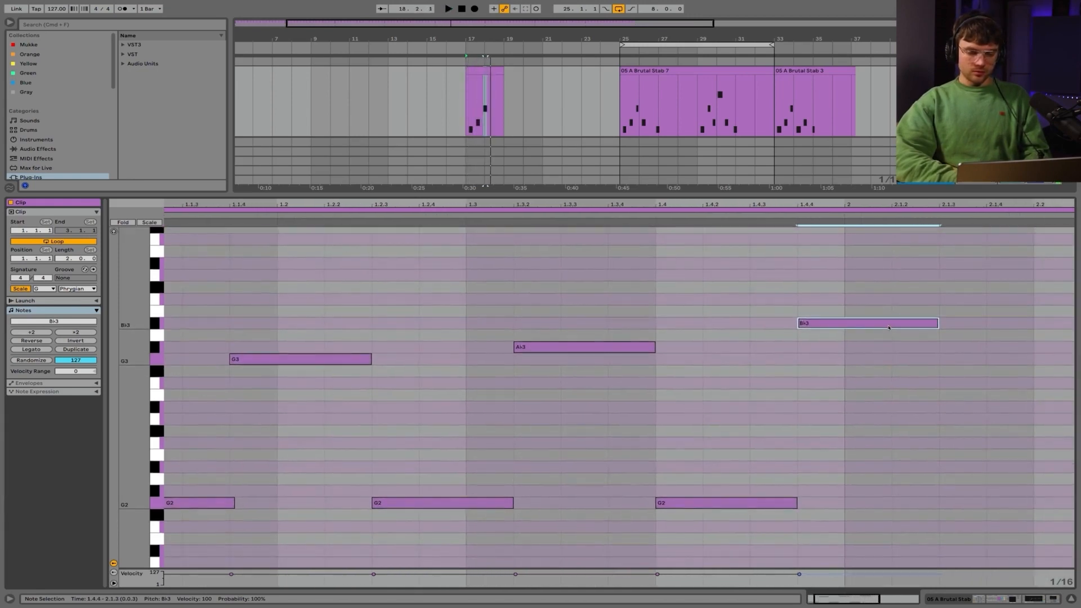
scroll(839, 335, "down", 2)
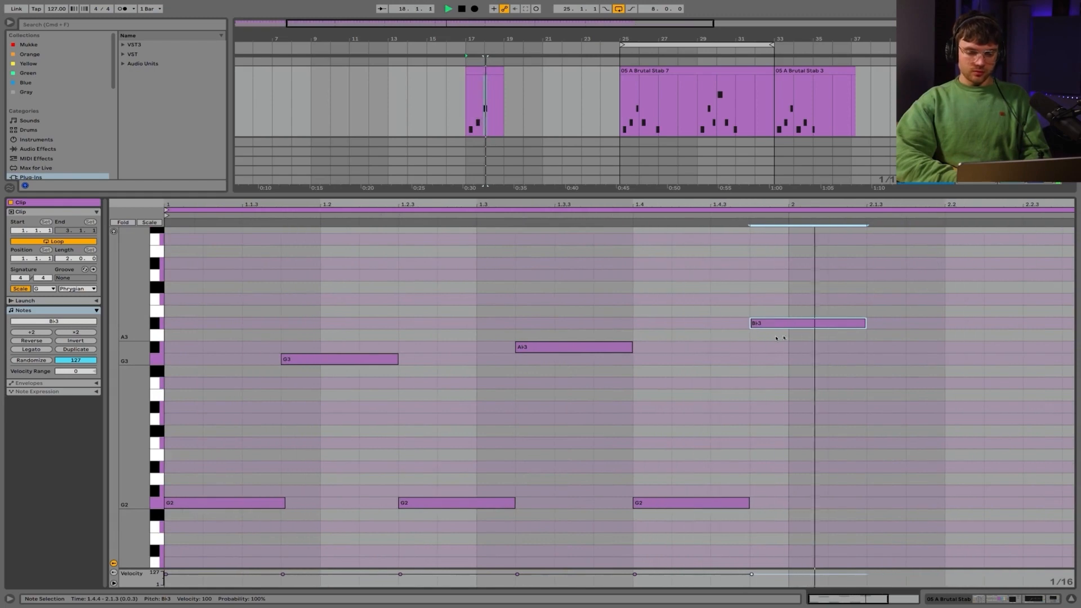
left_click_drag(823, 324, 888, 509)
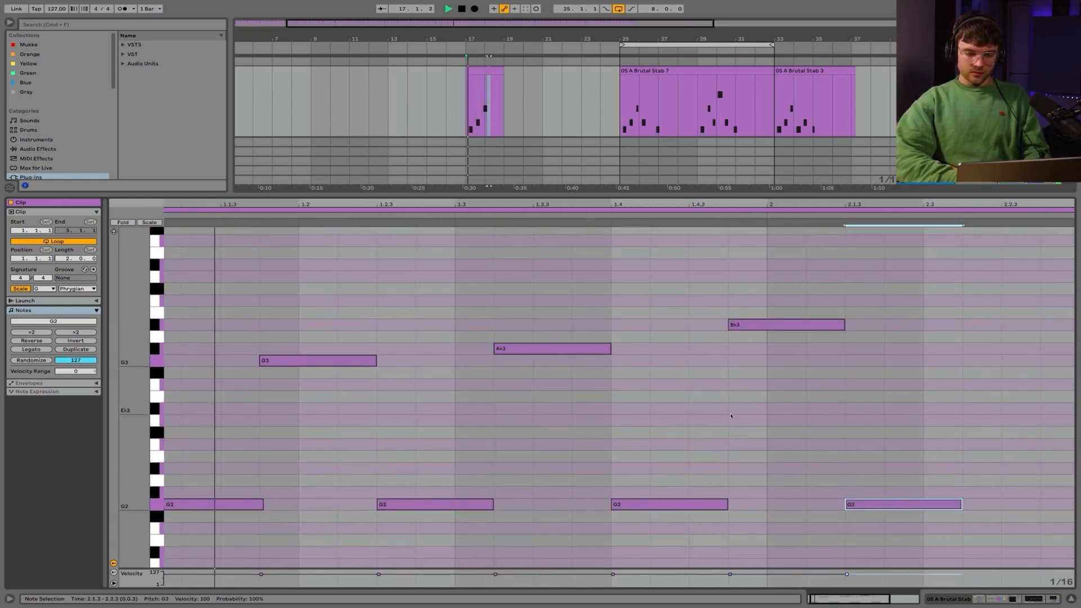
scroll(731, 417, "down", 2)
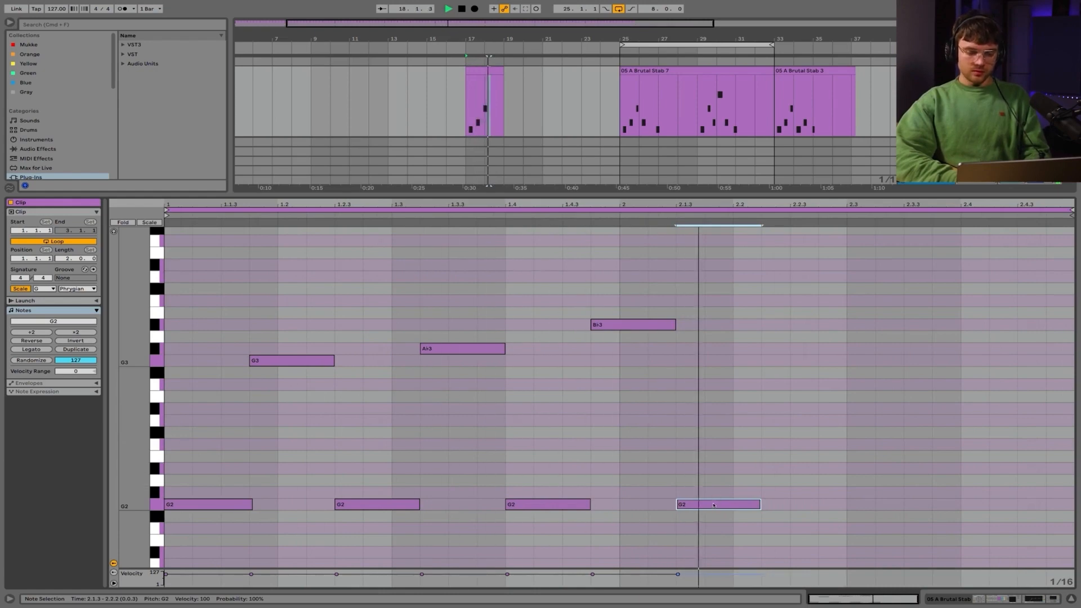
left_click_drag(718, 504, 876, 510)
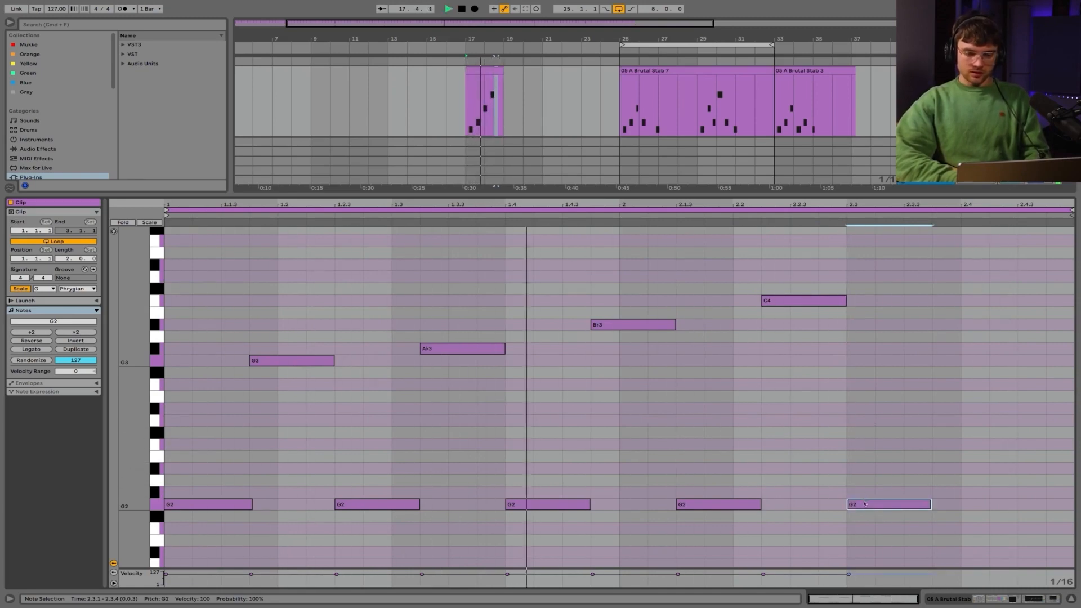
left_click_drag(863, 505, 958, 349)
left_click_drag(974, 393, 1058, 505)
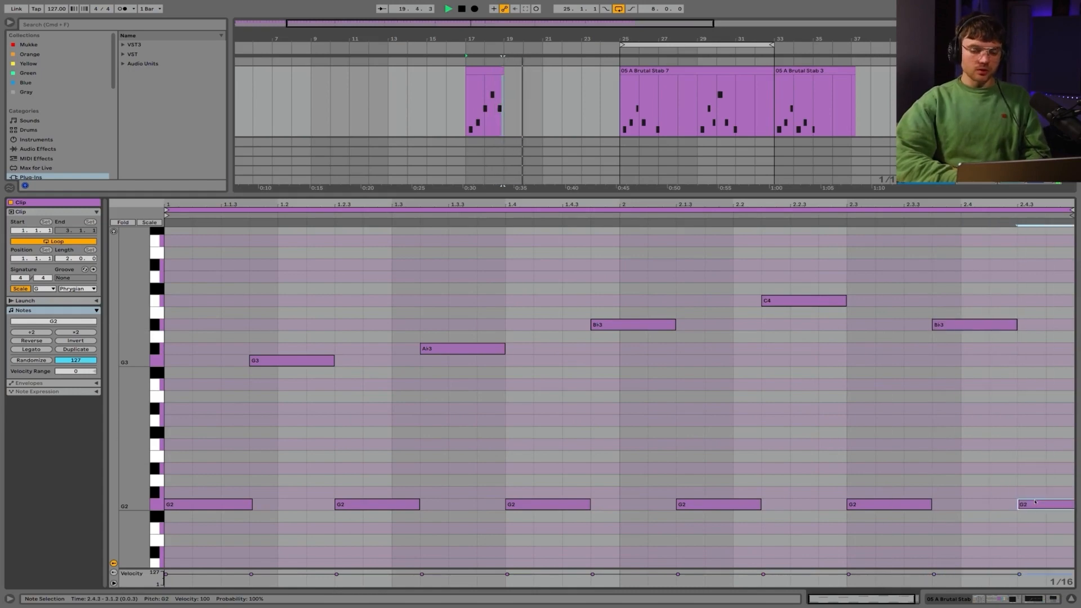
Look over the finished two-bar phrase and play it from the clip's start at 1.1.1.
scroll(740, 395, "down", 1)
scroll(739, 394, "right", 1)
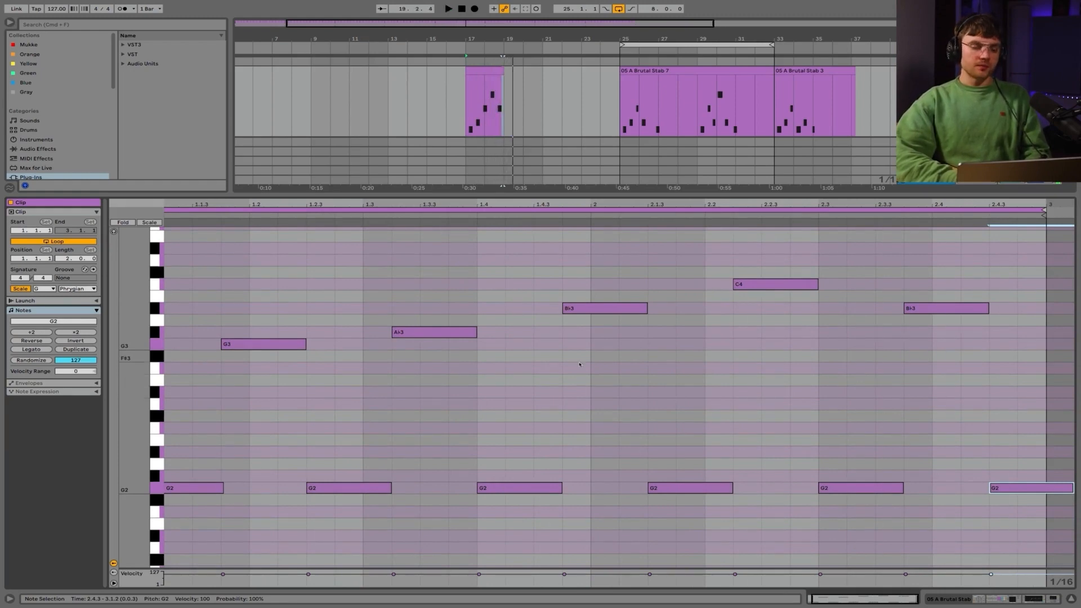
scroll(512, 375, "left", 1)
scroll(510, 376, "down", 1)
left_click(174, 332)
key("space")
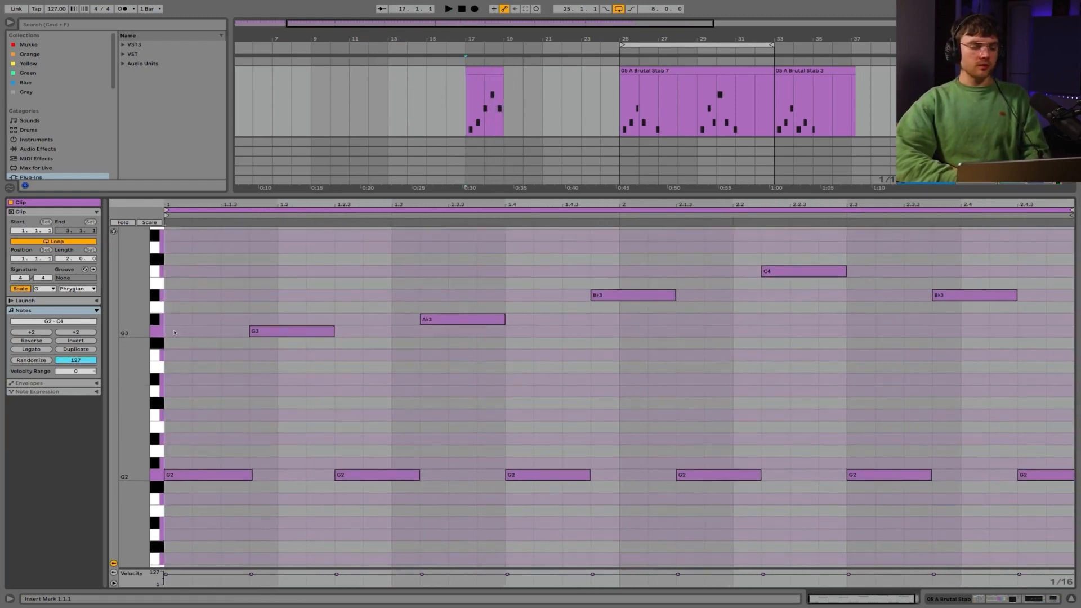
Review the phrase's note spacing and its root and melody notes, marking the time from 1.1.1 to 1.1.4.
left_click(172, 333)
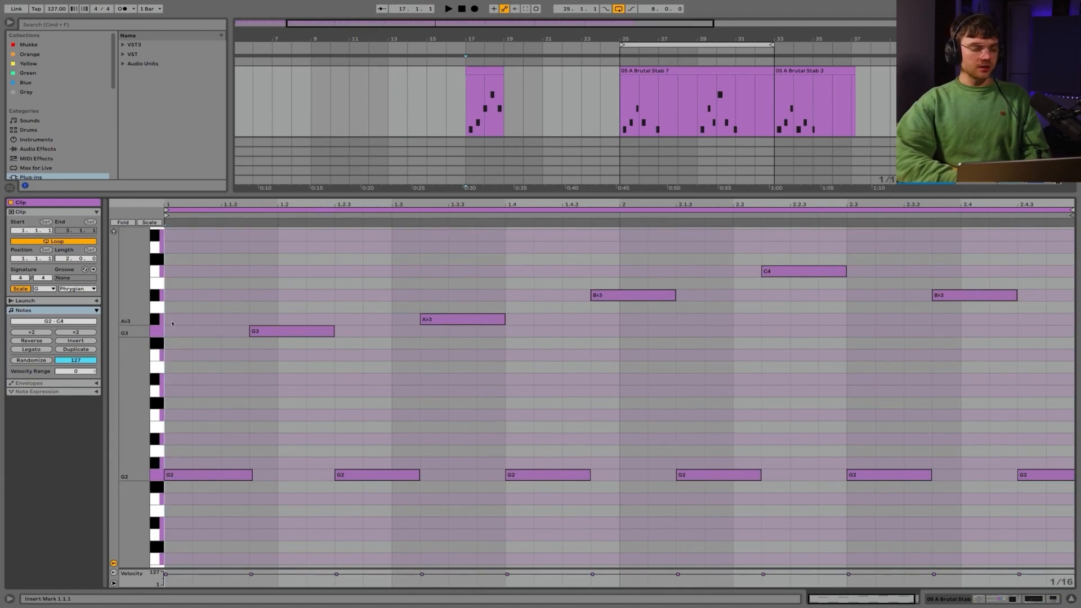
left_click_drag(167, 460, 244, 465)
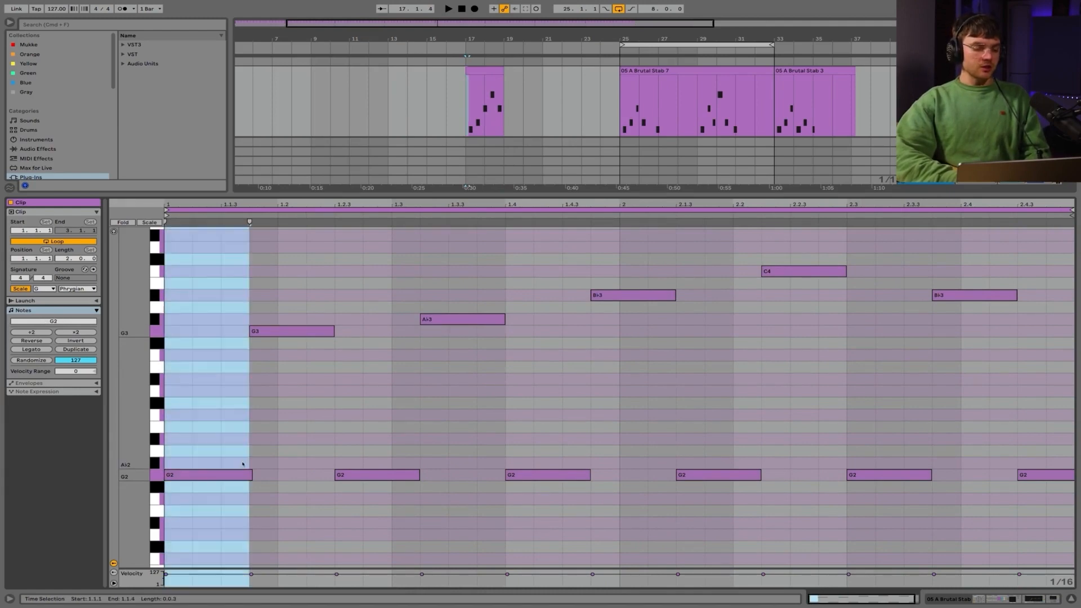
left_click(170, 439)
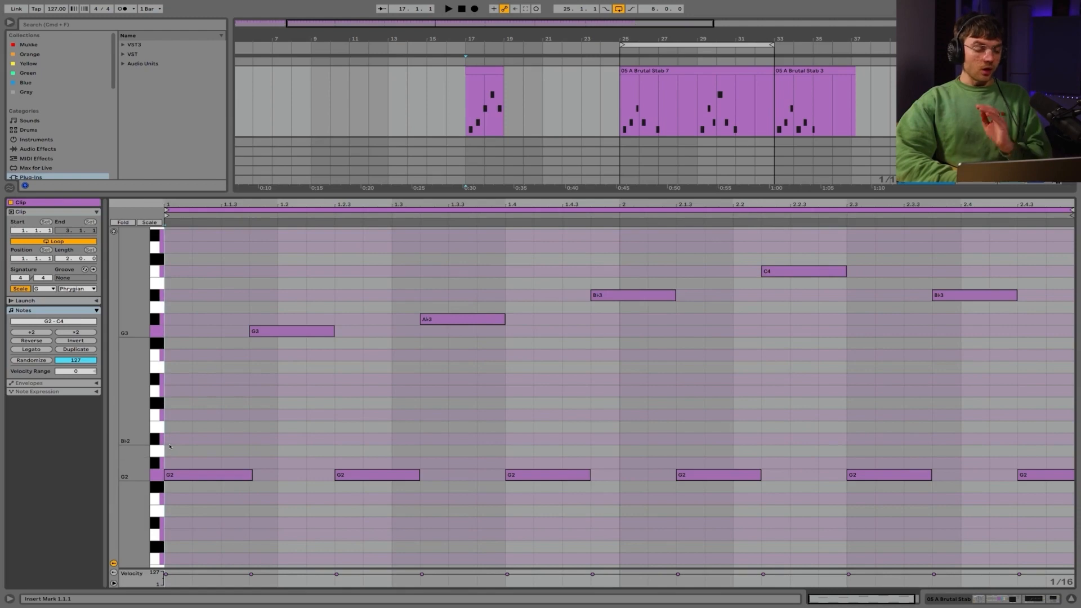
left_click(252, 312)
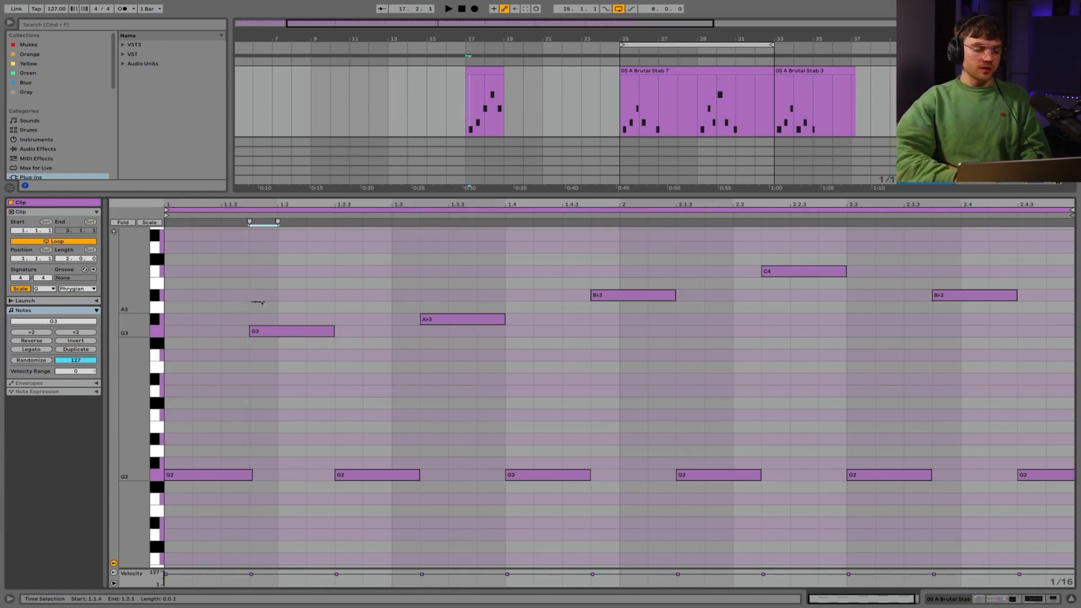
left_click_drag(250, 290, 755, 274)
left_click(625, 275)
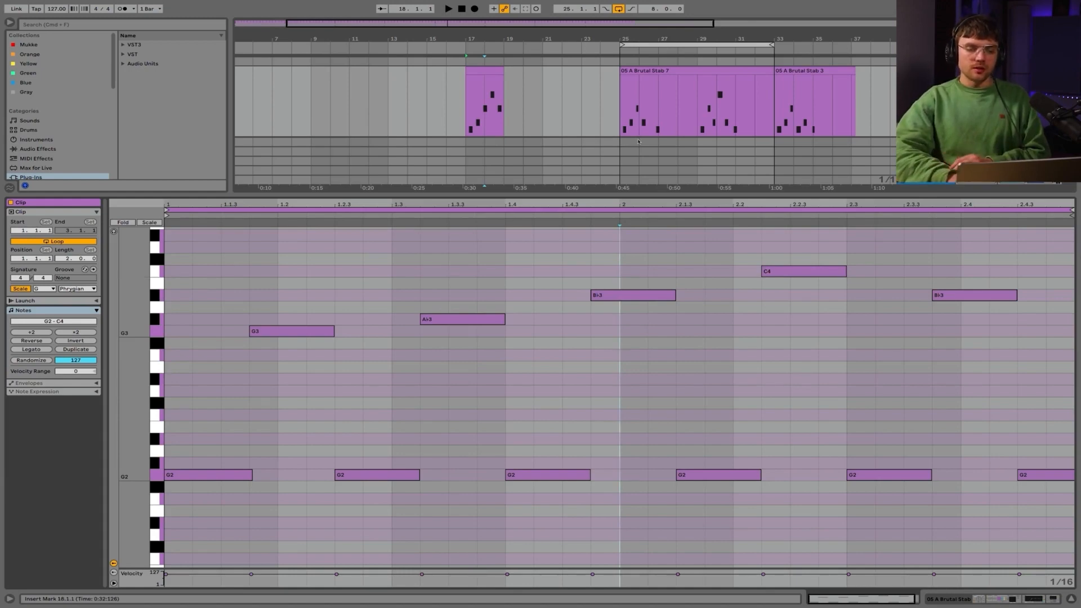
Delete the hand-programmed two-bar clip at bar 17 from the arrangement.
left_click(622, 112)
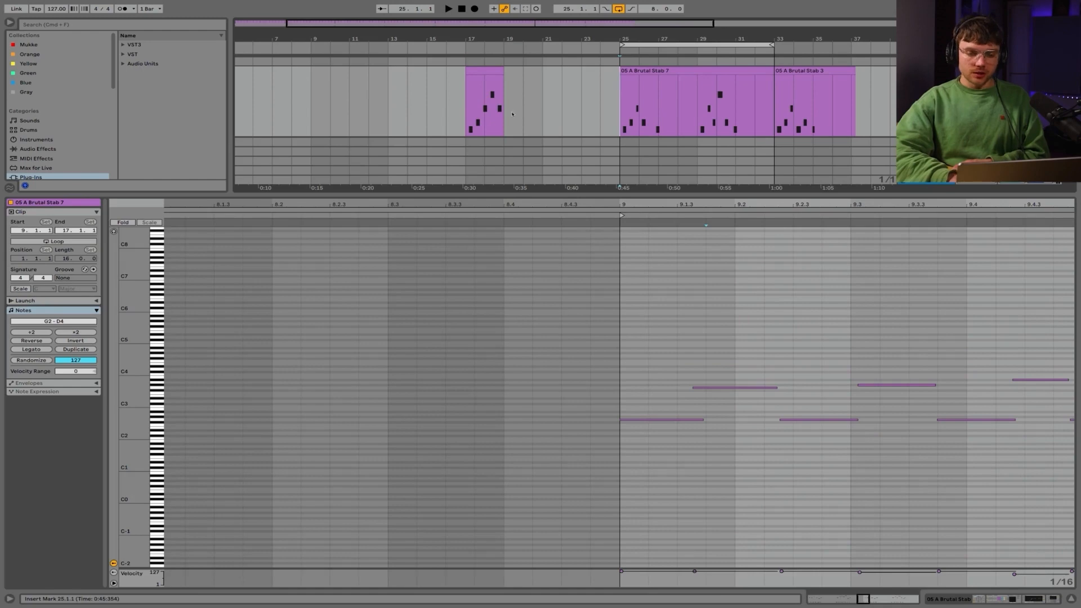
left_click(481, 105)
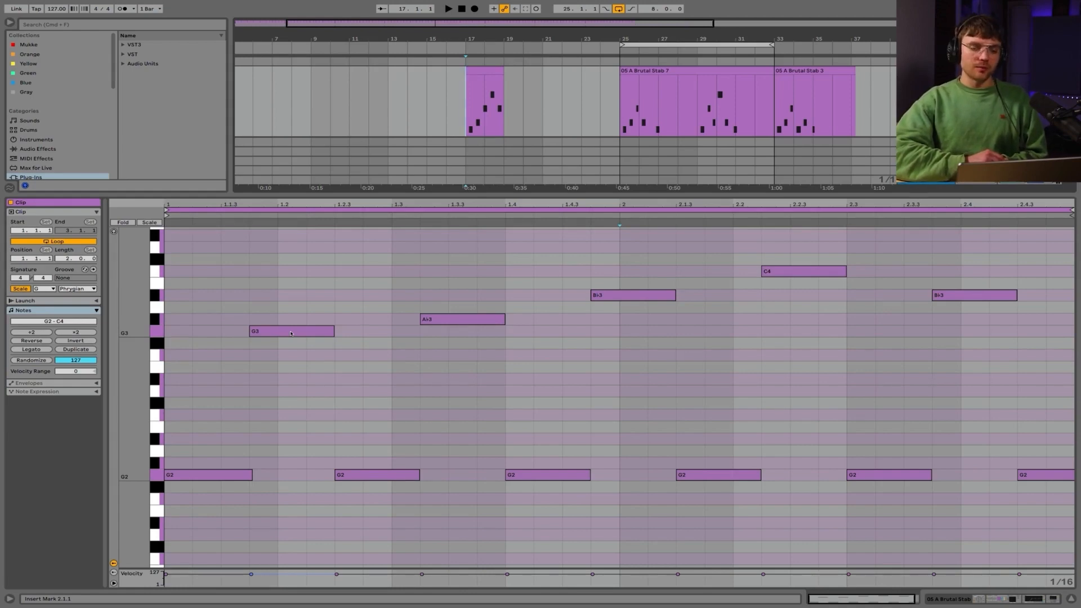
left_click(492, 73)
key("Delete")
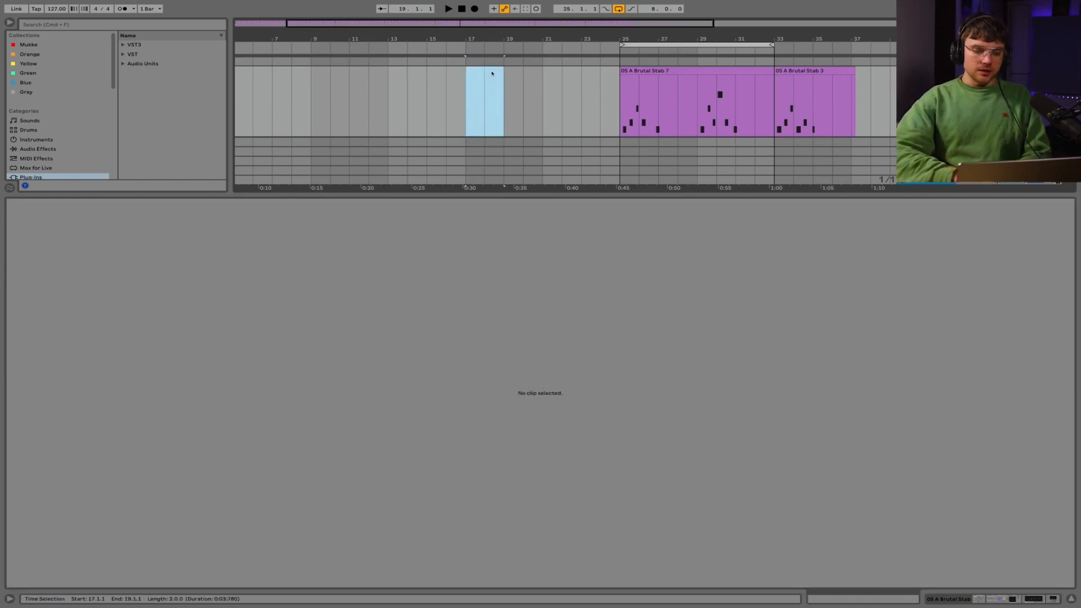
Open the Brutal Stab 7 clip at bar 25, fold its note view to the used pitches and play it.
left_click(665, 71)
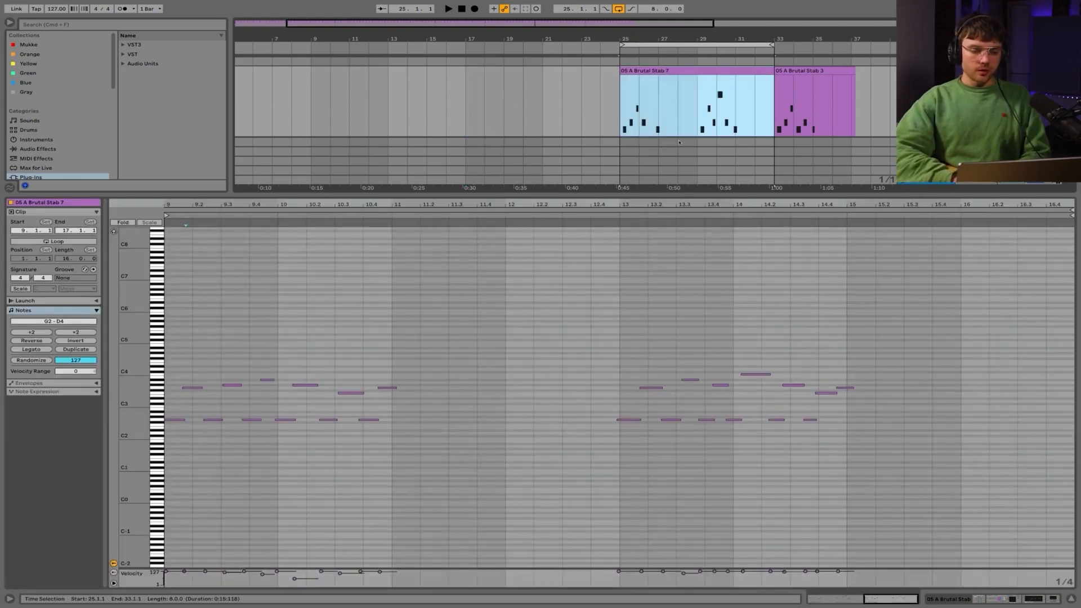
left_click(123, 223)
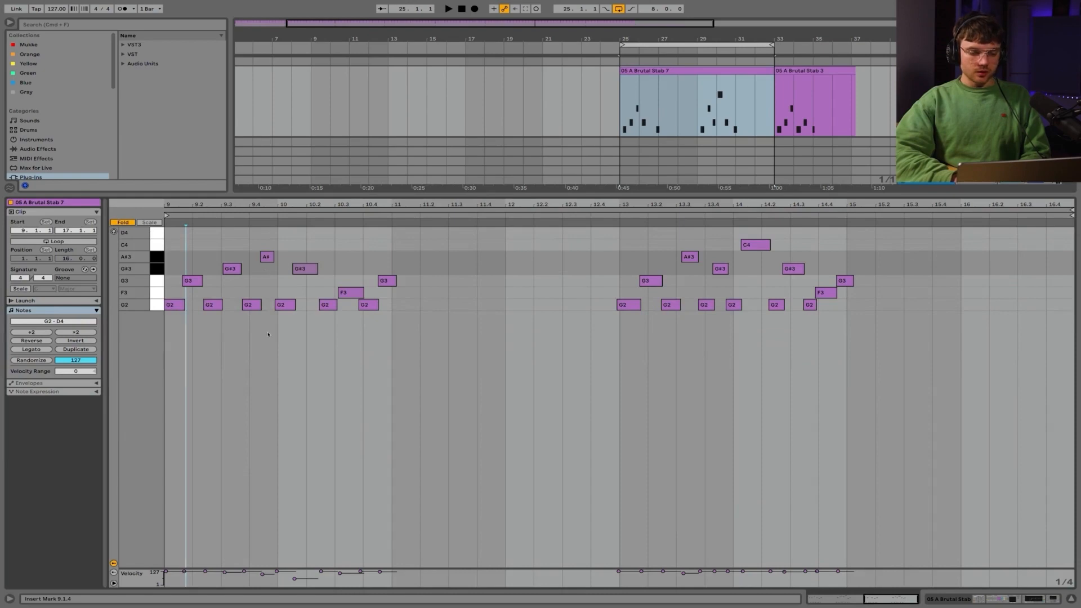
key("space")
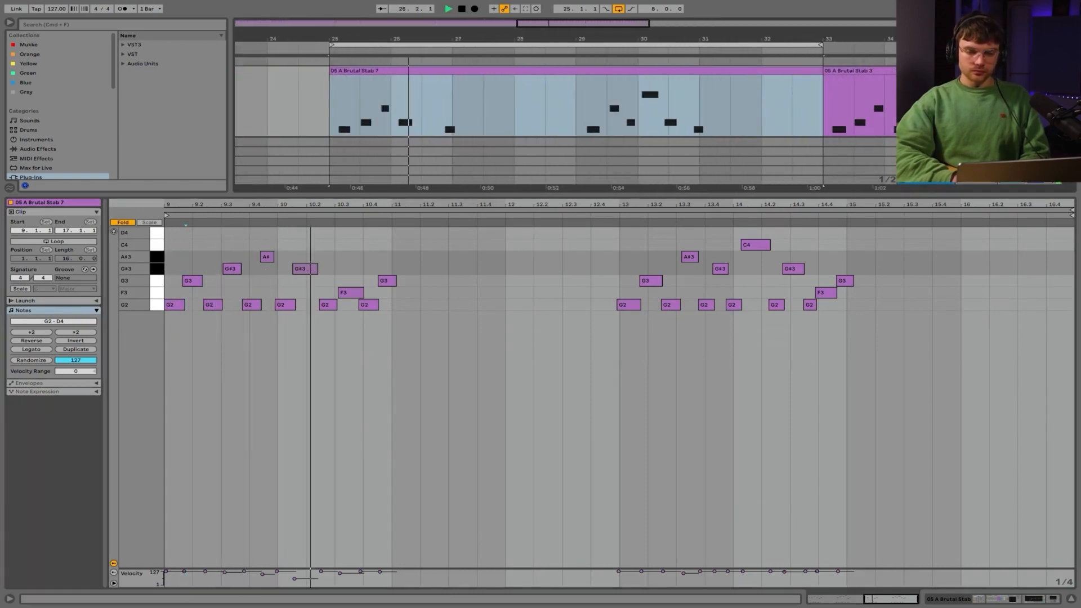
key("shift+Tab")
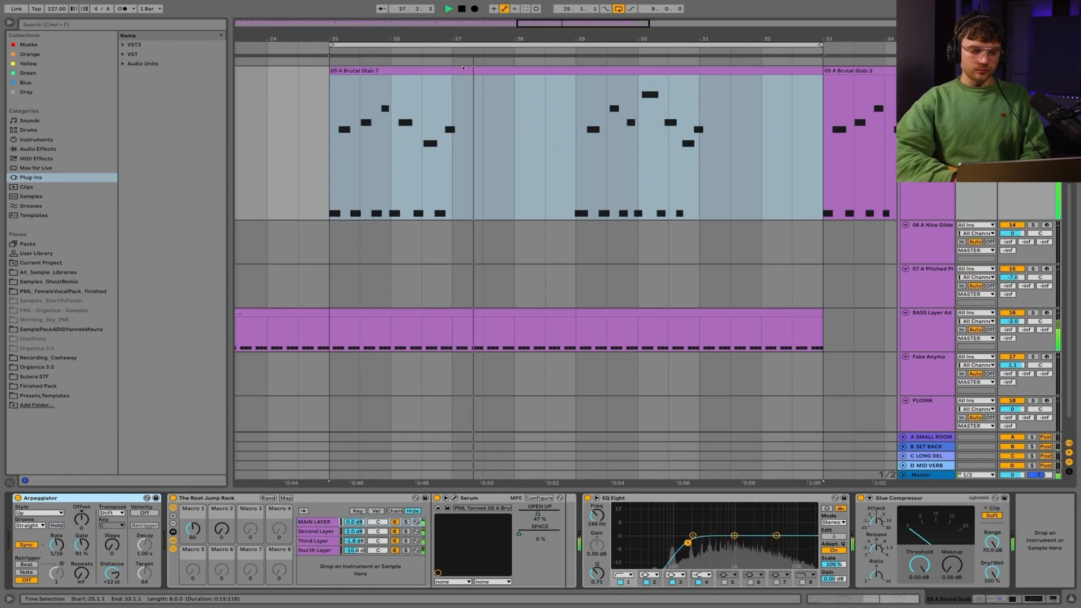
left_click(442, 70)
key("shift+Tab")
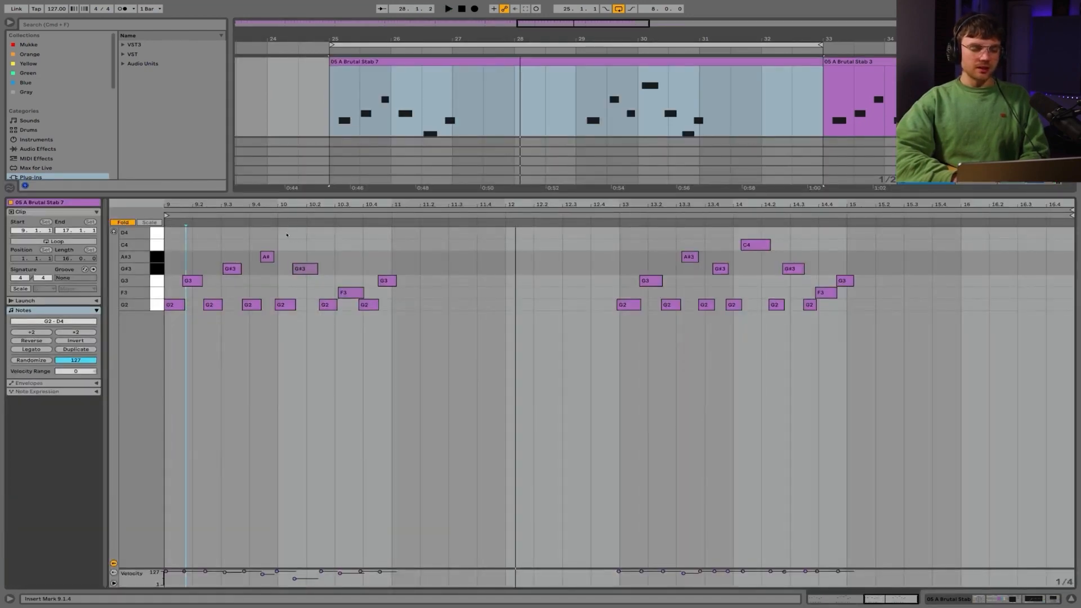
Play the first phrase of Brutal Stab 7 and shorten its F3 note to end where the G2 before 10.4 starts.
left_click_drag(240, 205, 362, 205)
key("space")
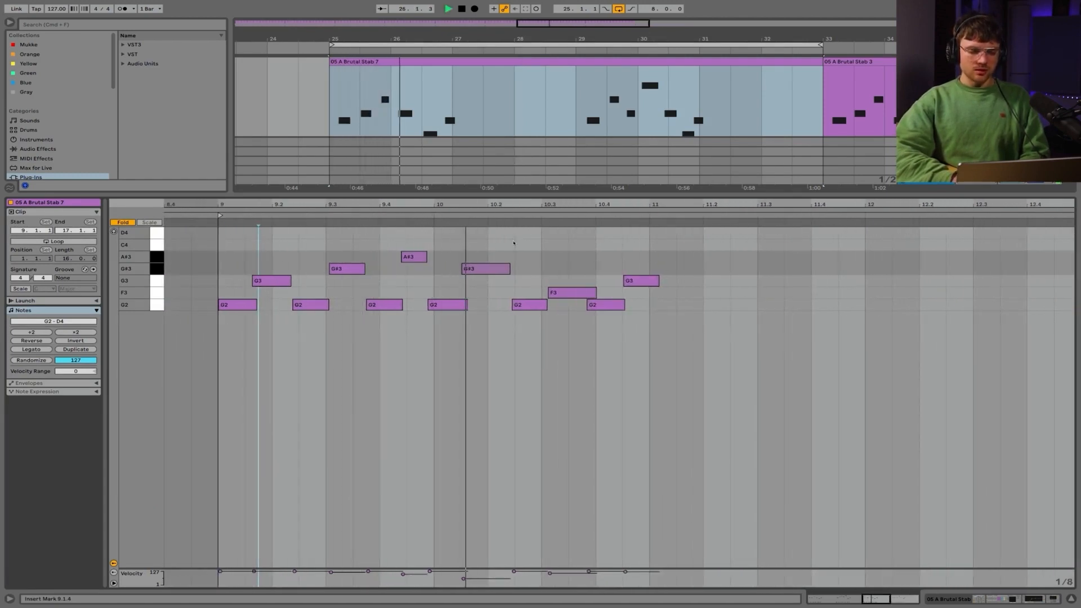
scroll(617, 242, "up", 5)
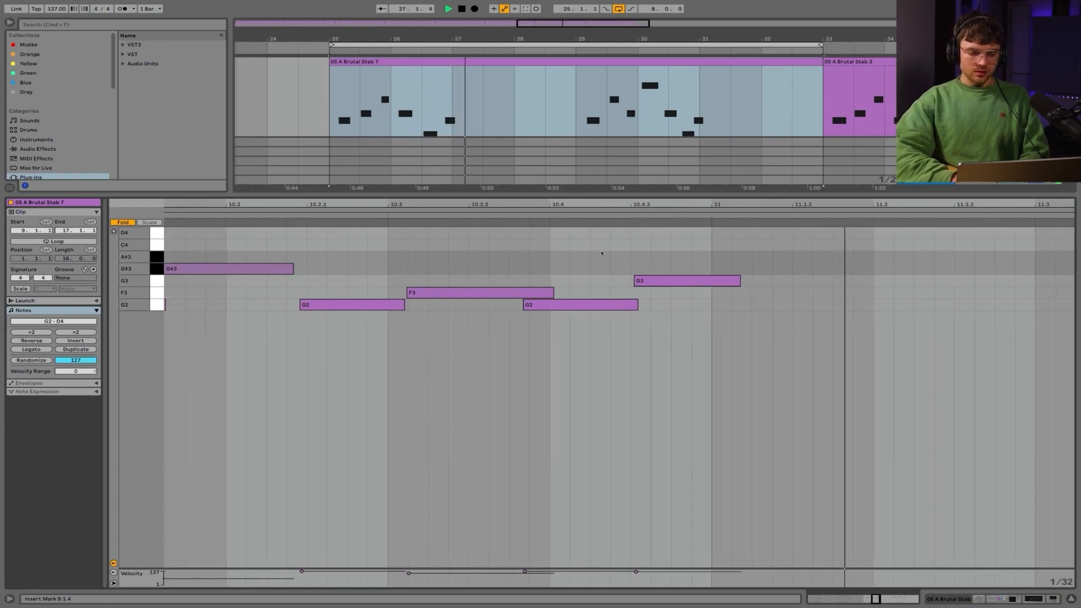
key("space")
left_click(545, 304)
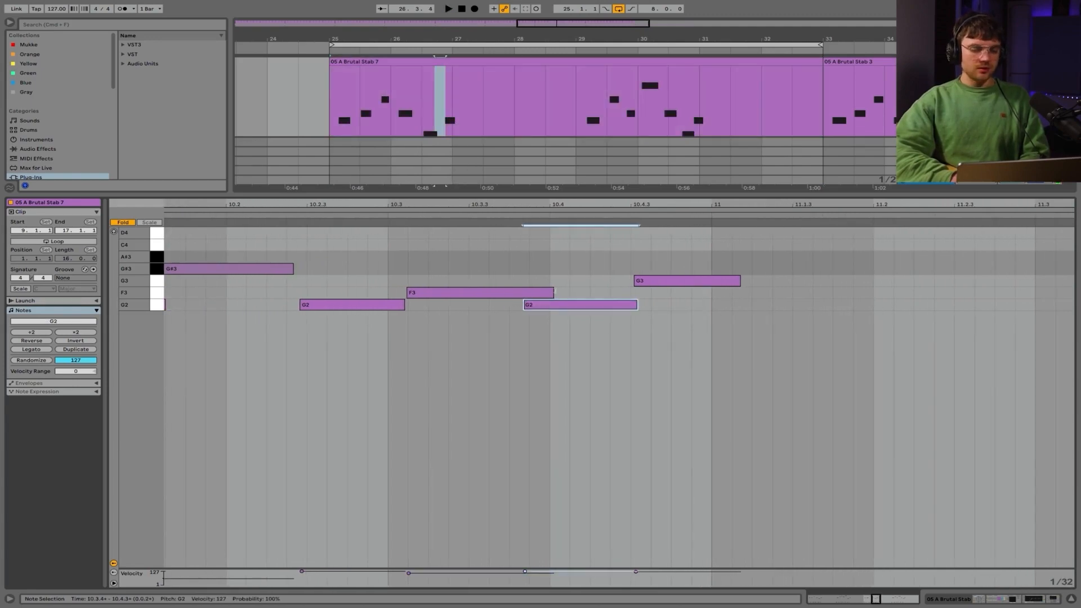
left_click_drag(554, 293, 523, 304)
key("space")
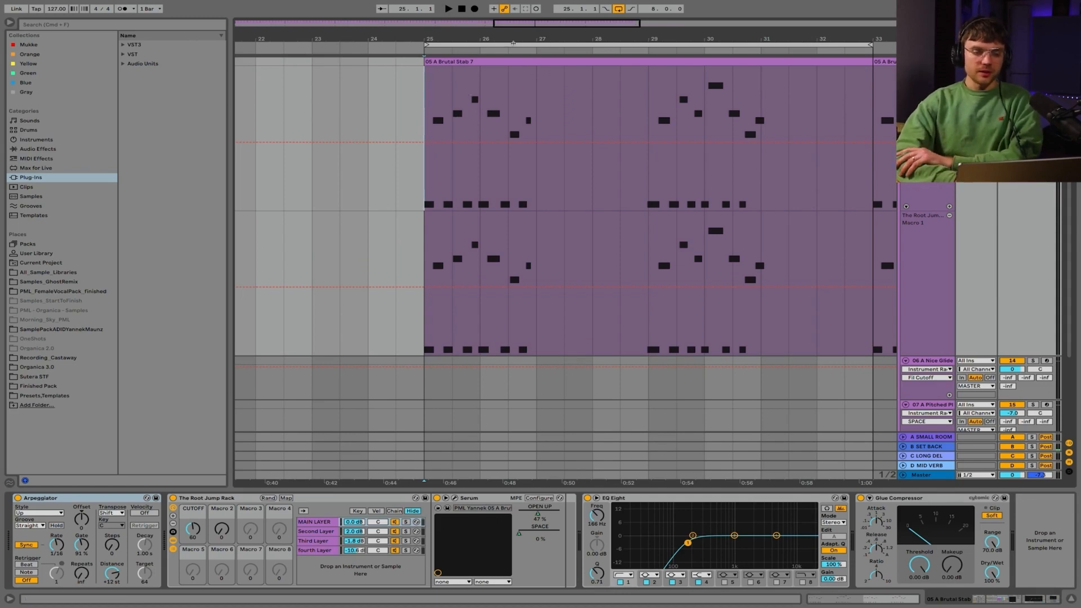
Show the Arpeggiator's synced rate automation over the Brutal Stab 7 clip and make the automation lane taller.
left_click(512, 44)
left_click_drag(511, 37, 316, 37)
left_click(320, 43)
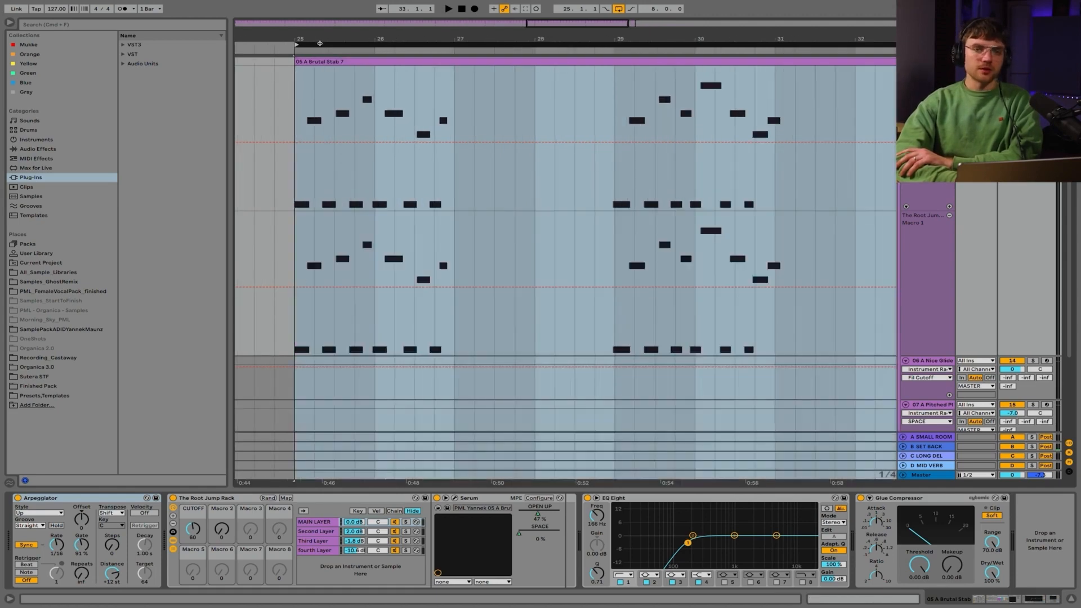
left_click(319, 61)
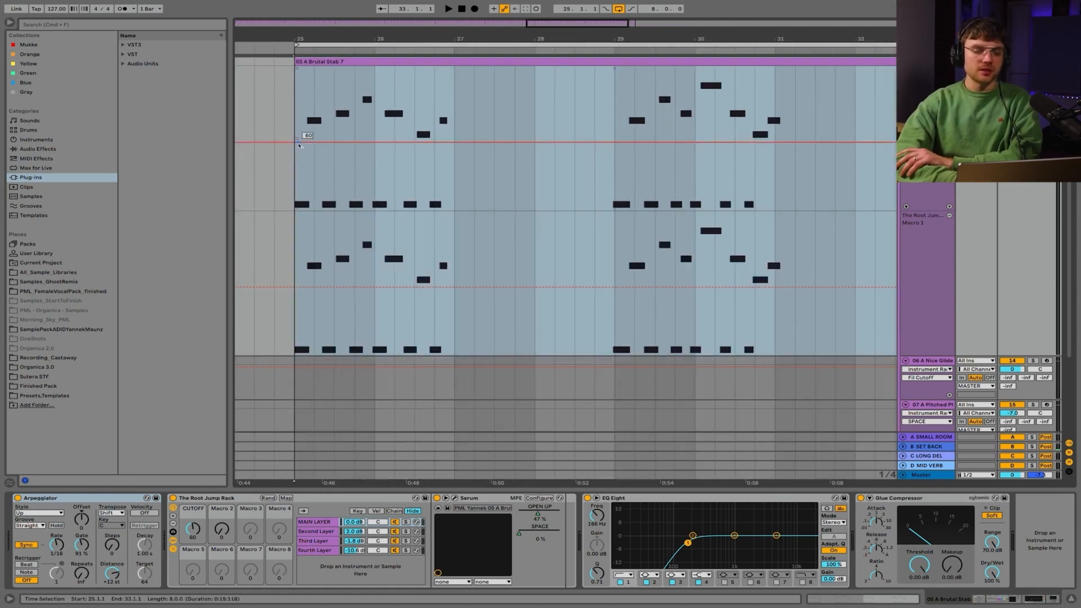
left_click(295, 112)
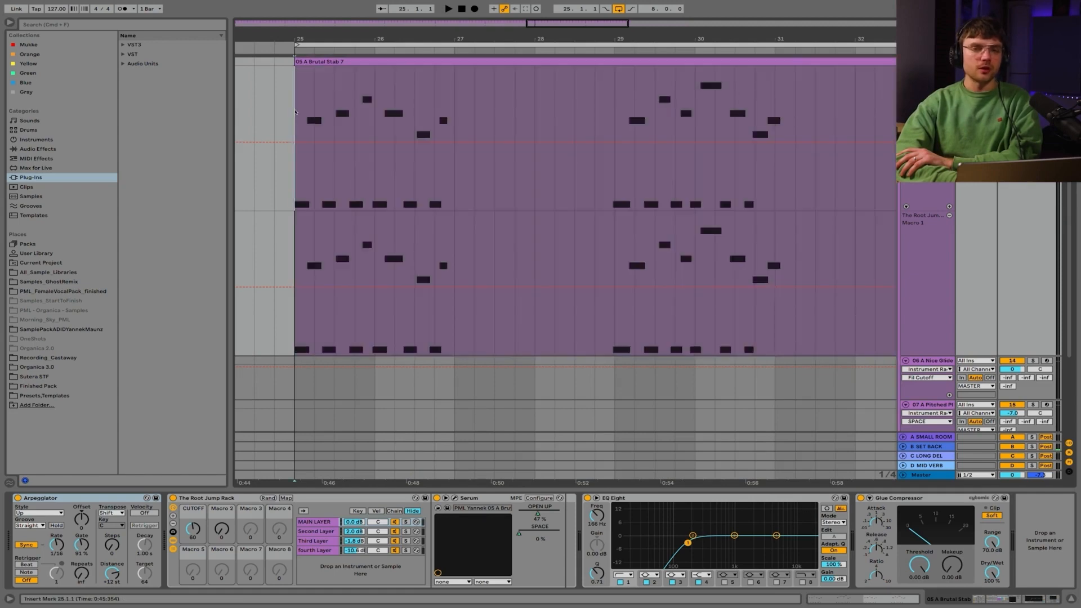
scroll(305, 113, "up", 5)
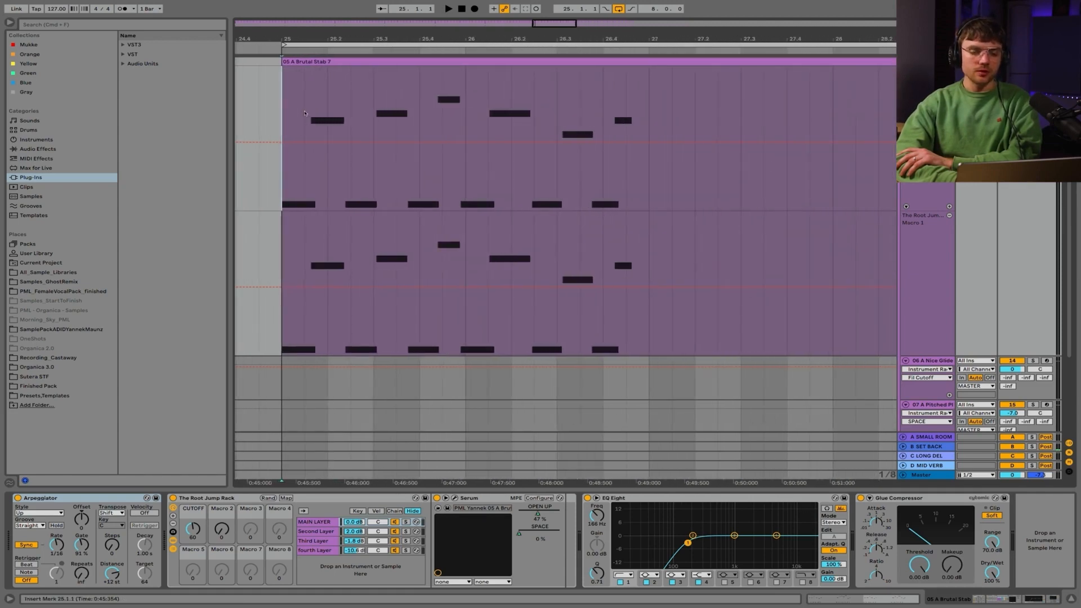
left_click(57, 544)
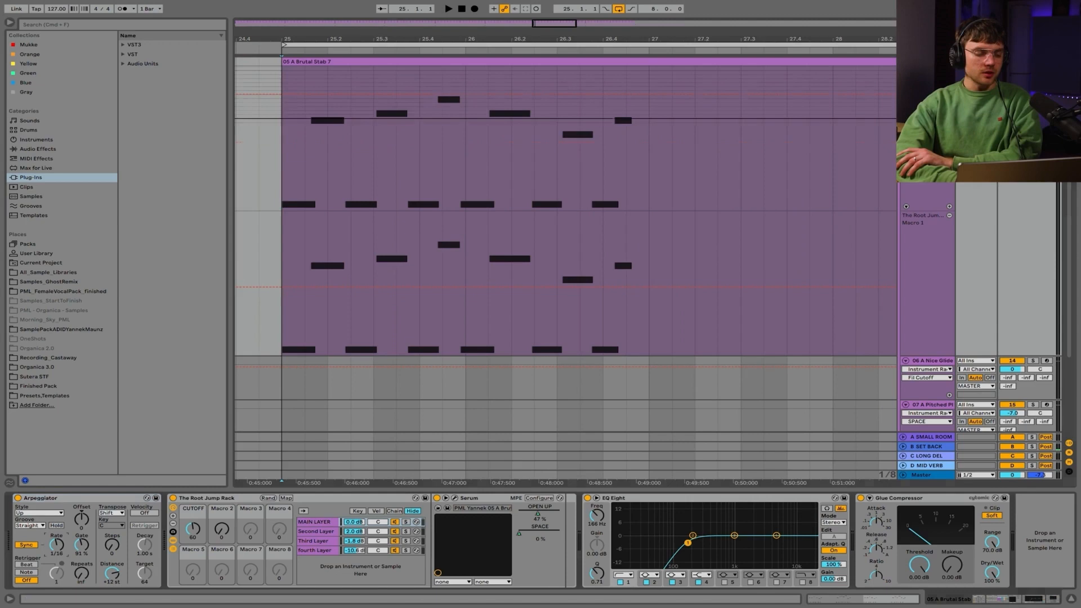
right_click(56, 546)
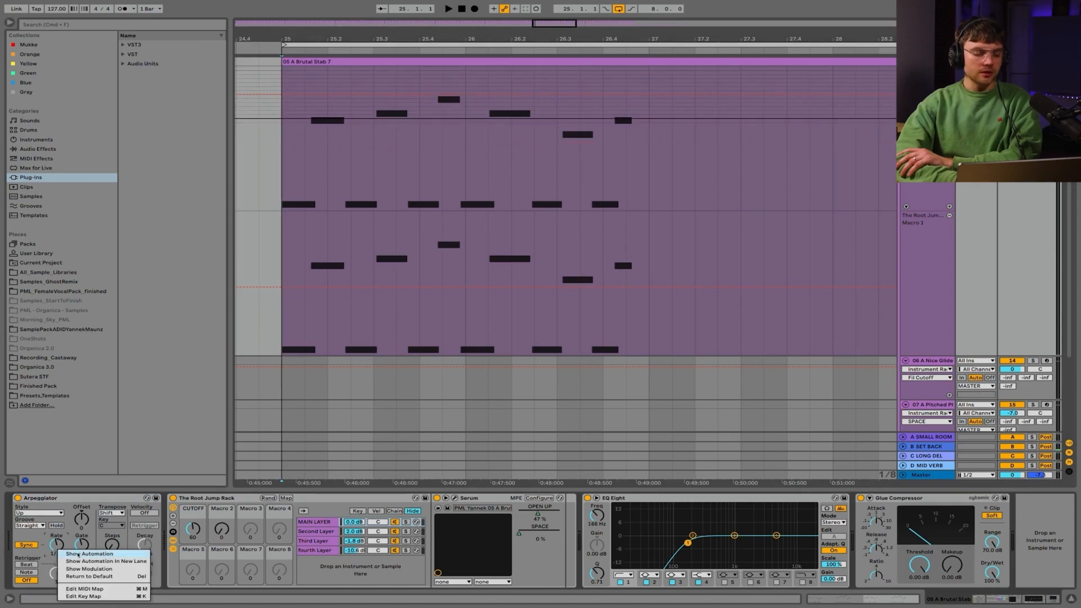
left_click(78, 555)
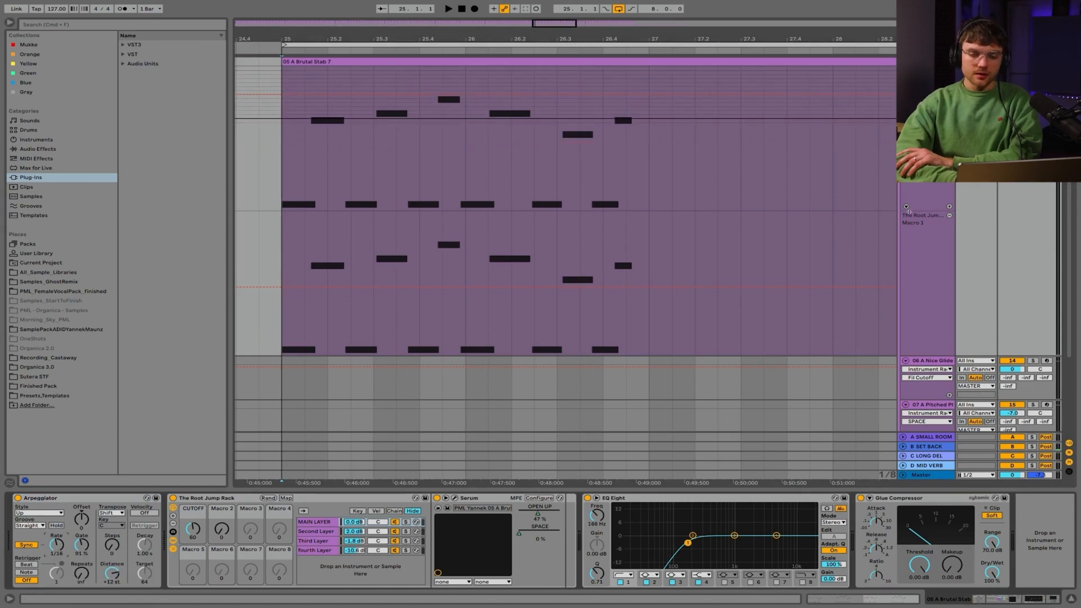
left_click_drag(911, 211, 911, 262)
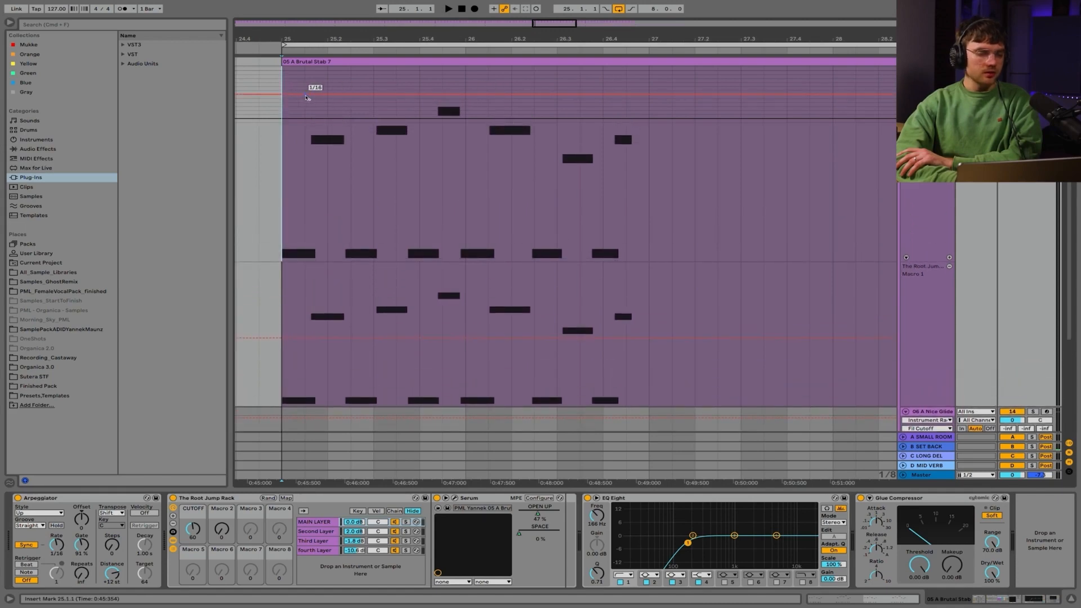
Draw one-eighth-note dips in the Arpeggiator's rate automation at 25.2.3, 25.4 and 26.1.3, and start playback from bar 25.
left_click(287, 95)
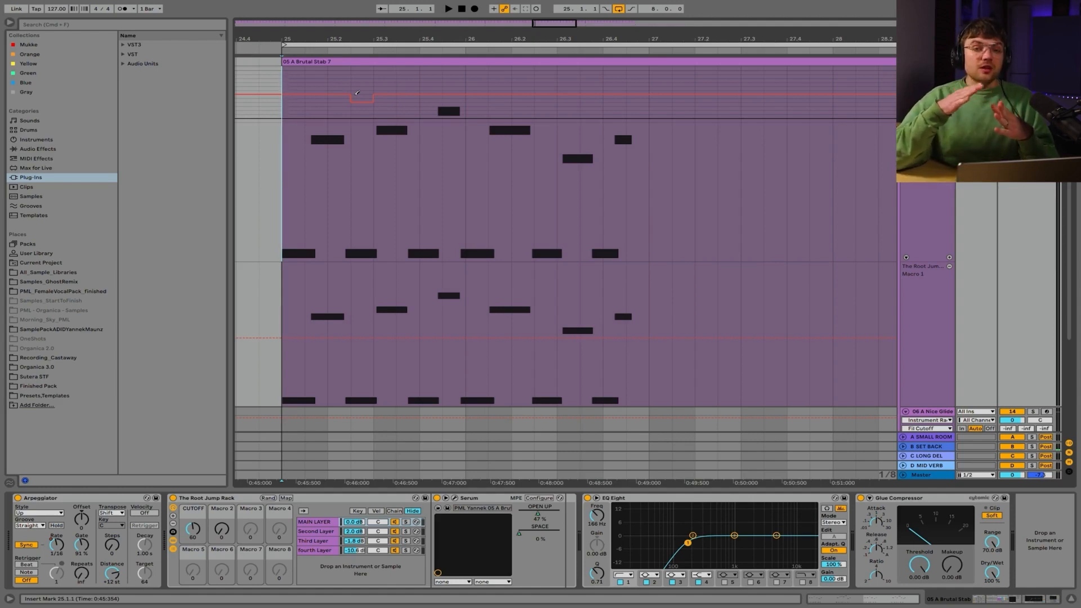
left_click(316, 44)
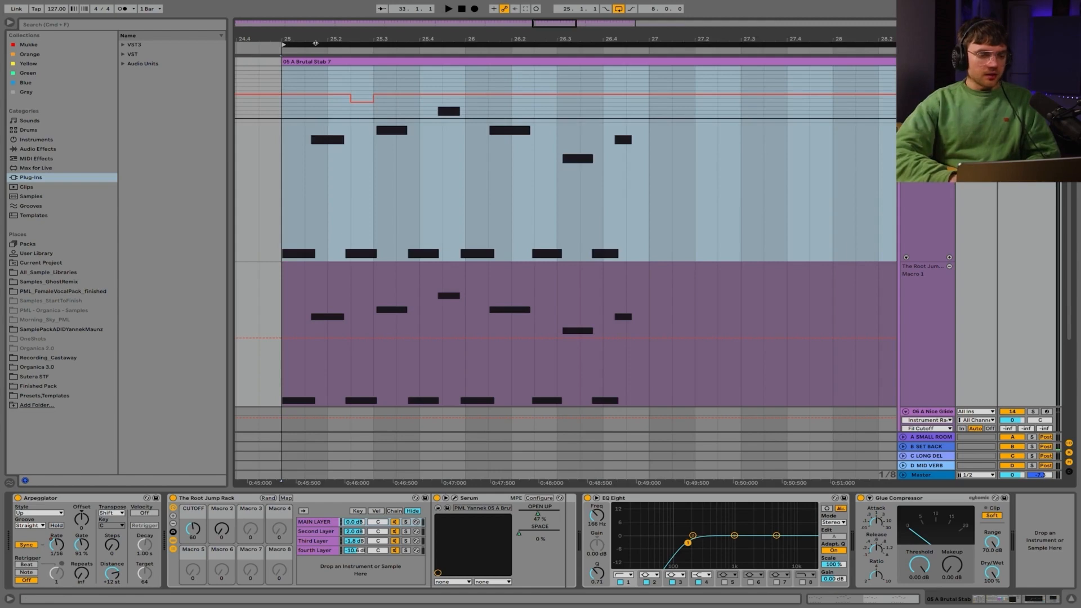
left_click(359, 95)
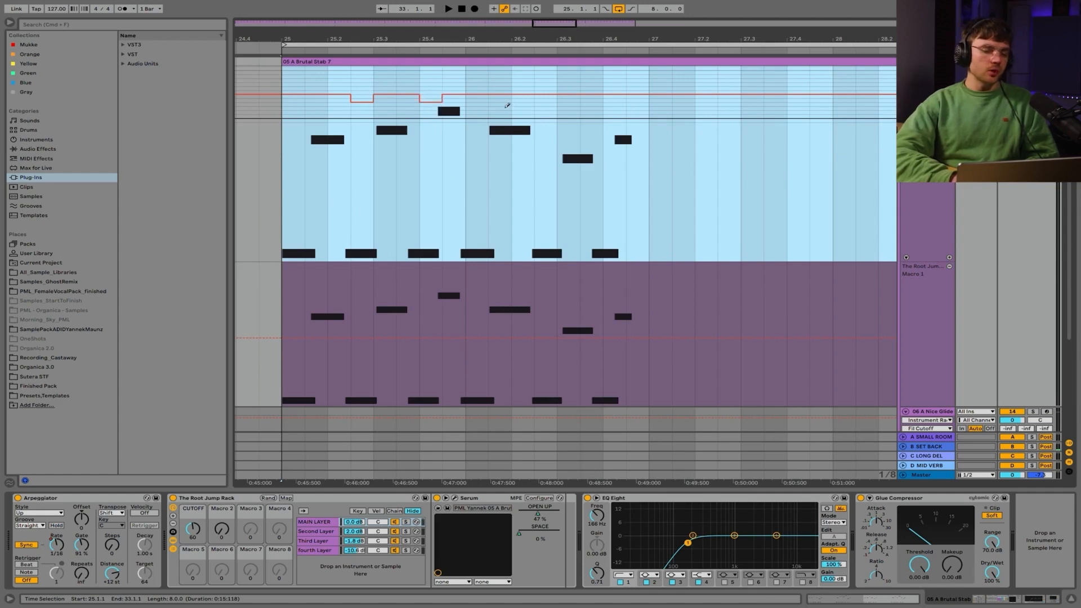
left_click(508, 101)
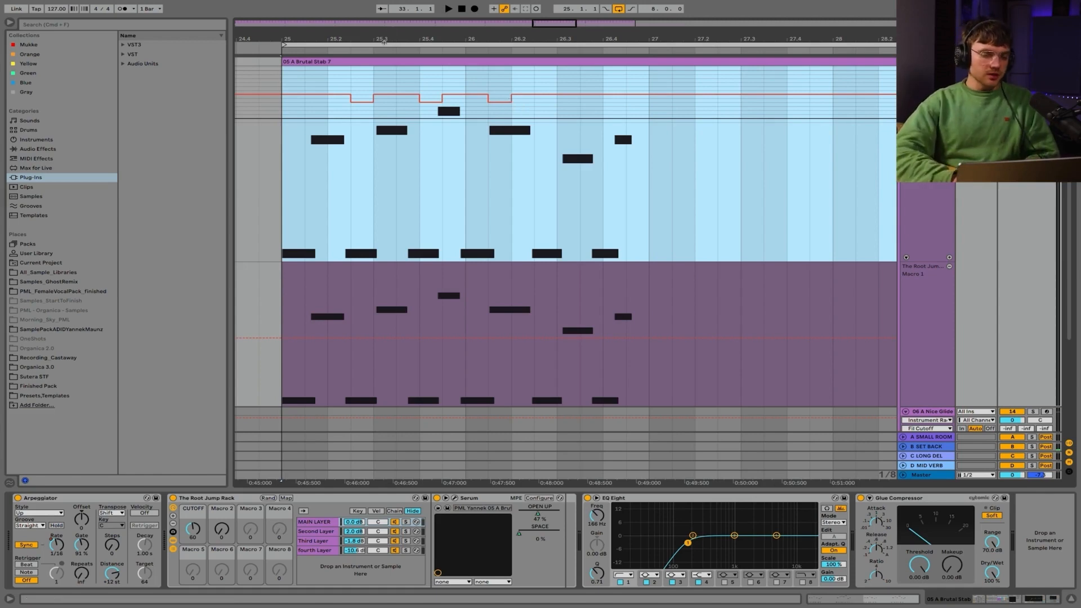
key("space")
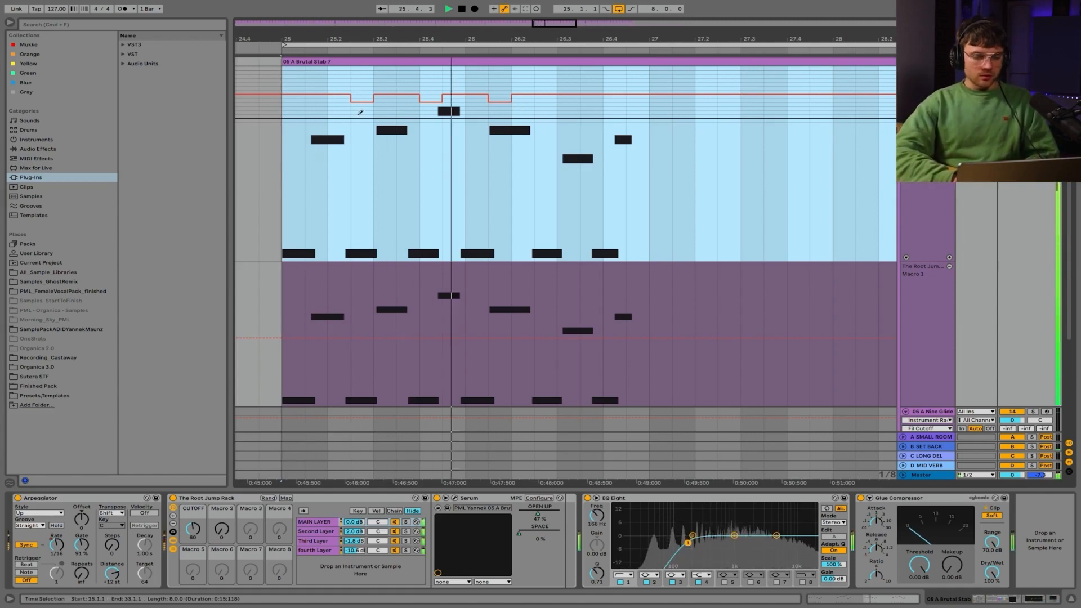
Remove the rate automation dips at 26.1.3 and 25.4 while listening to the phrase.
left_click(504, 90)
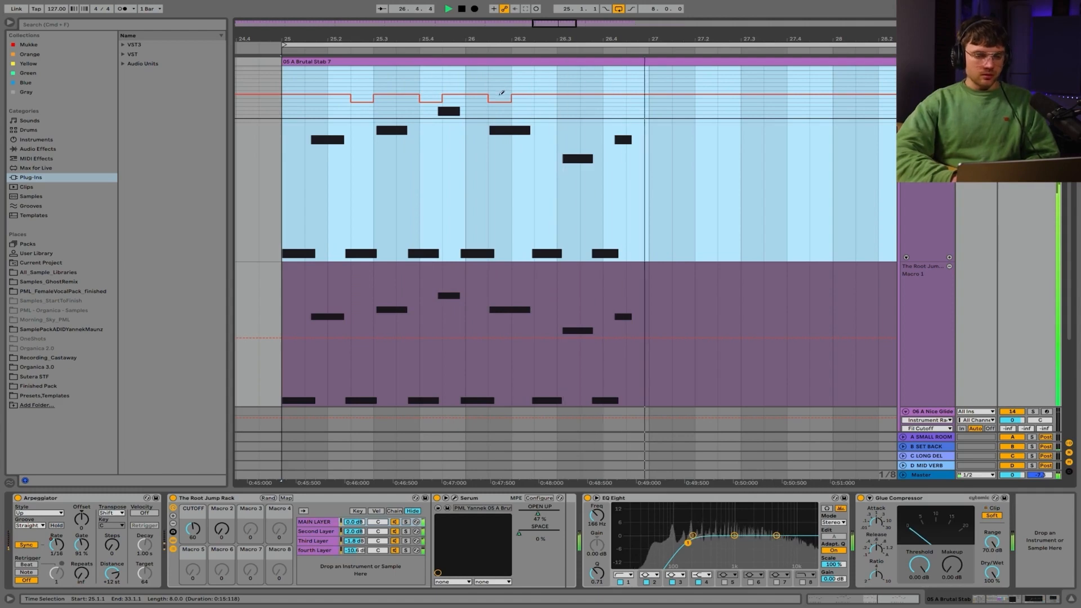
key("space")
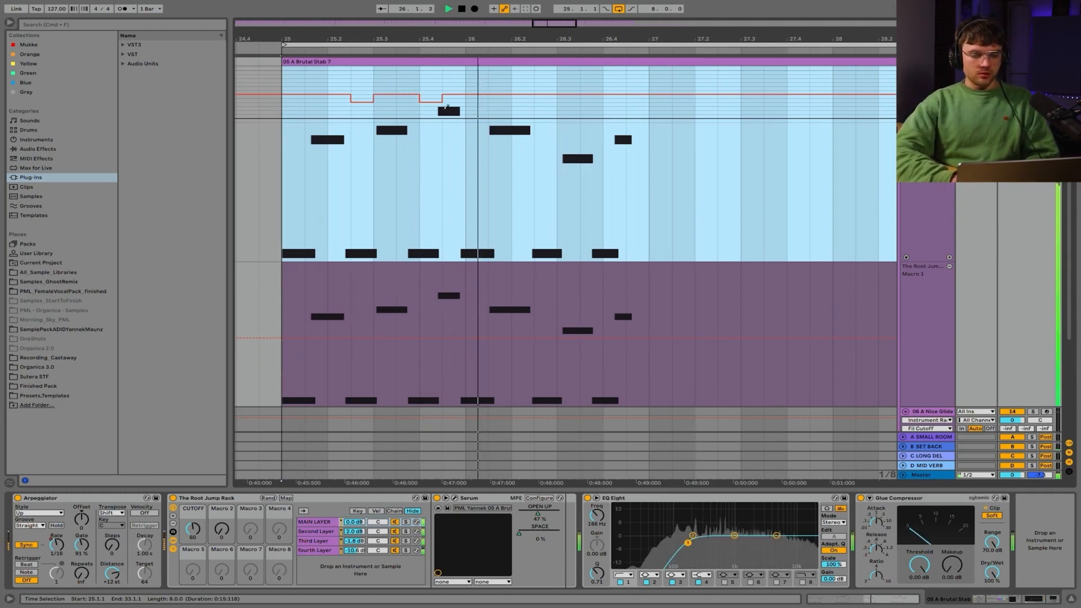
left_click(435, 94)
key("space")
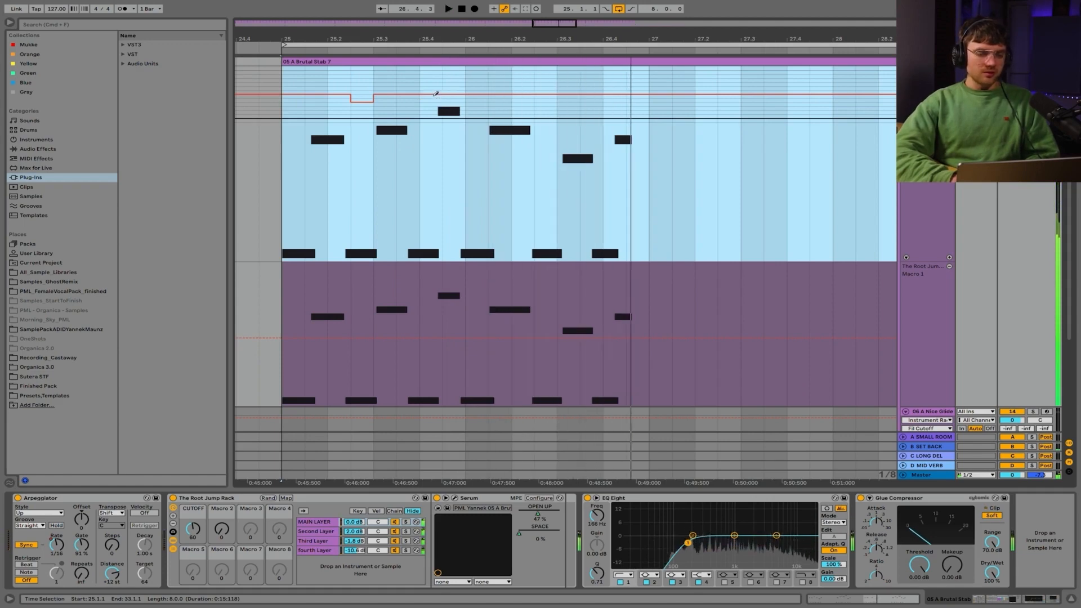
Draw a shorter rate automation dip at 25.3.4 on the 1/16 grid during playback from bar 25.
scroll(434, 101, "up", 3)
scroll(428, 103, "down", 1)
key("space")
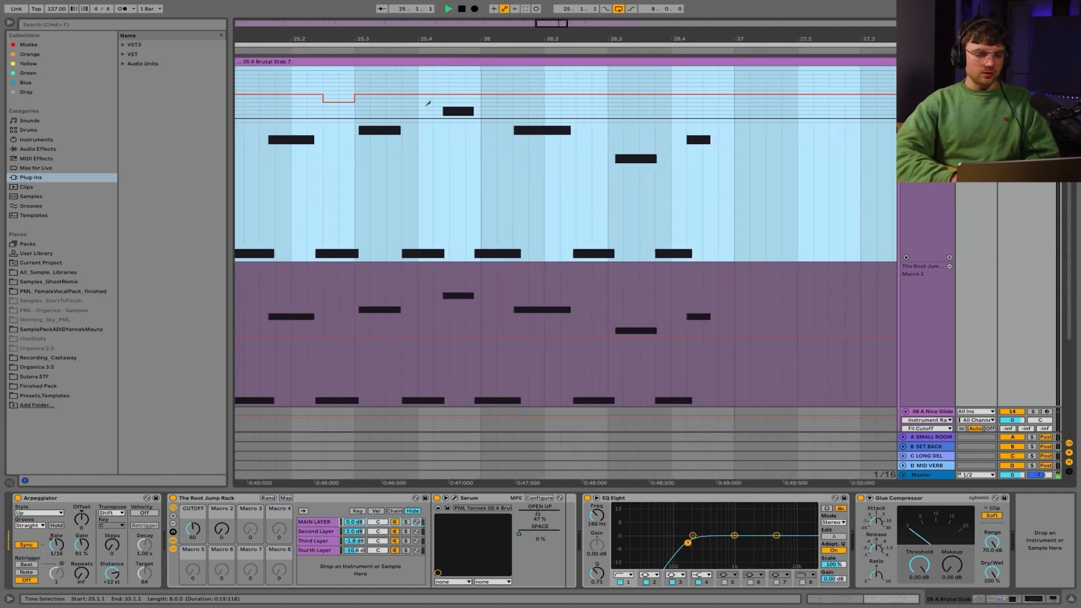
left_click(410, 100)
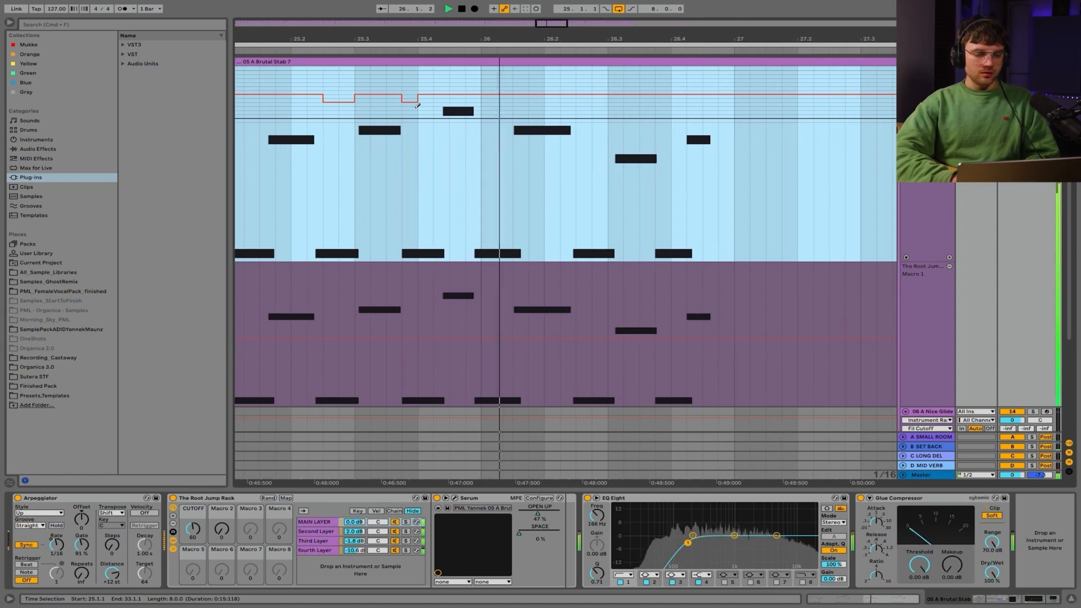
Replace the Arpeggiator rate dip at 25.3.4 with a 1/16 dip at 25.4.3, and draw another dip at 26.3.2.
left_click(414, 94)
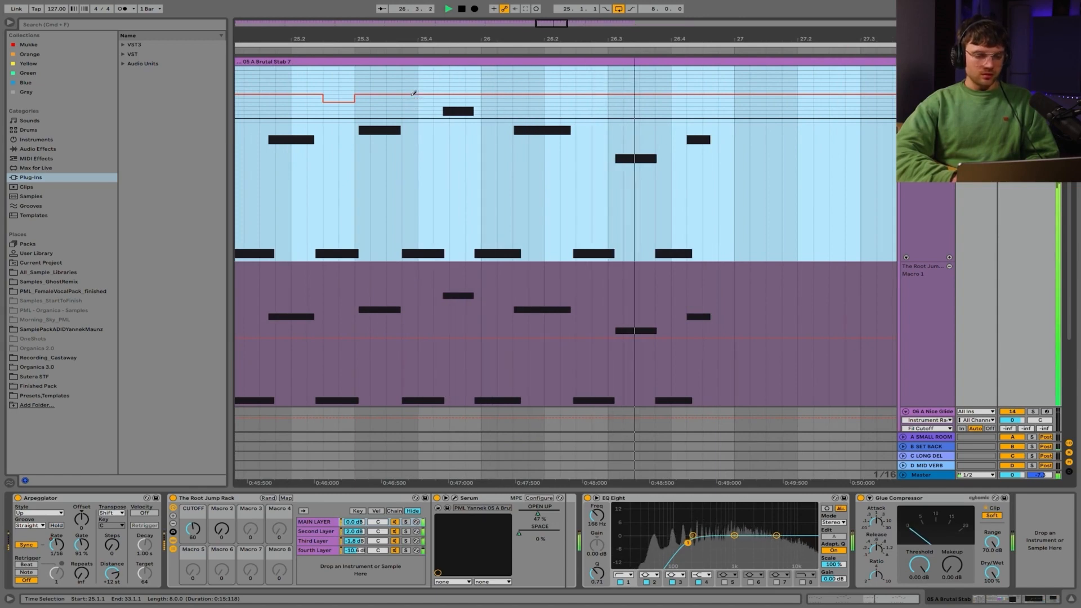
left_click(457, 101)
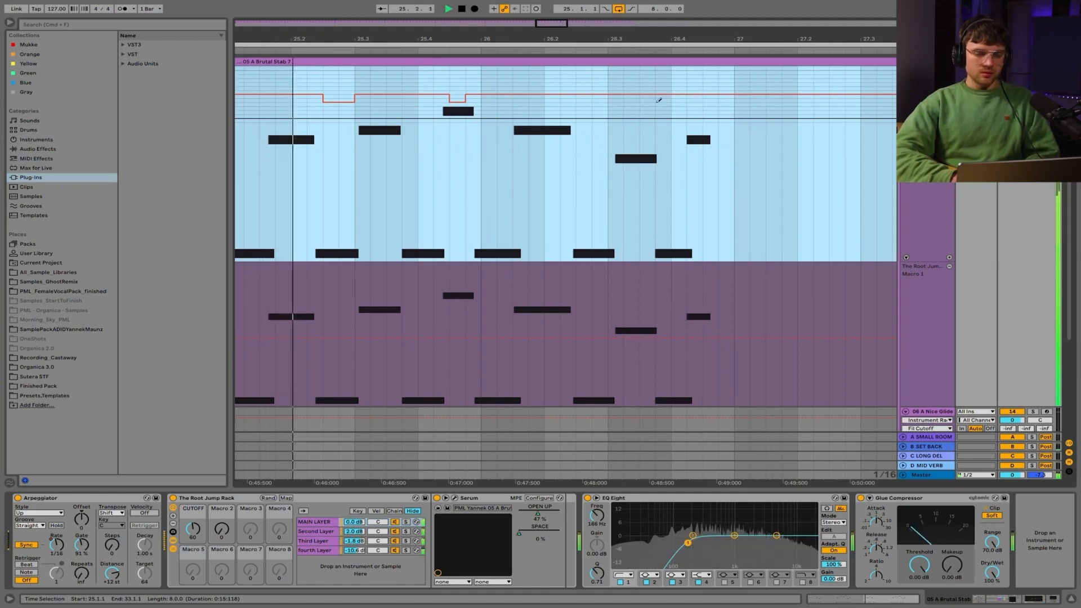
left_click(639, 102)
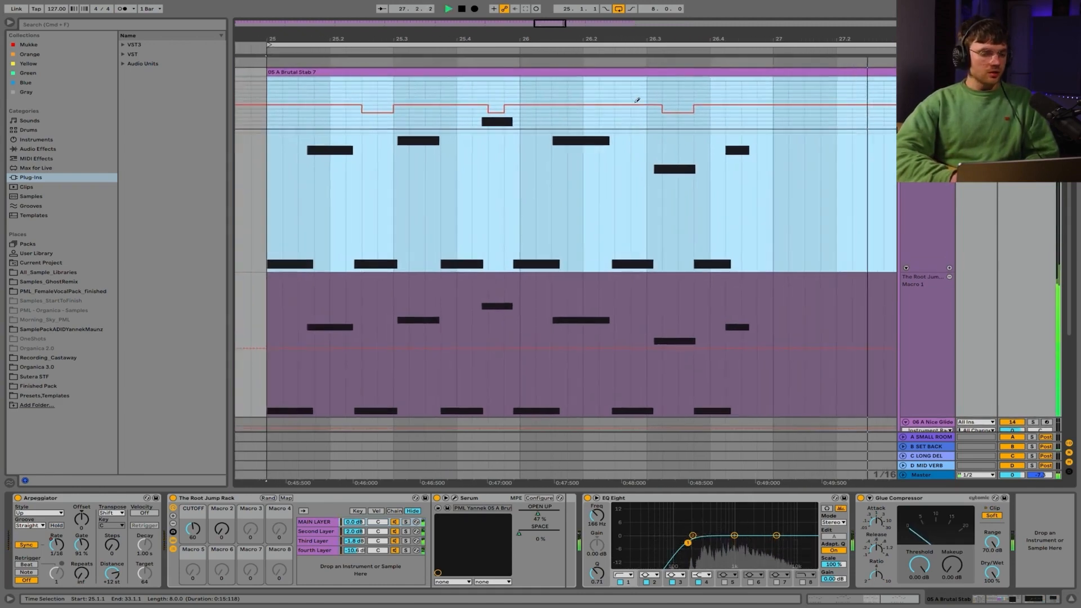
Draw a deeper 1/16 rate dip at 25.1.4 and play the phrase from bar 25.
left_click(318, 110)
key("space")
key("space")
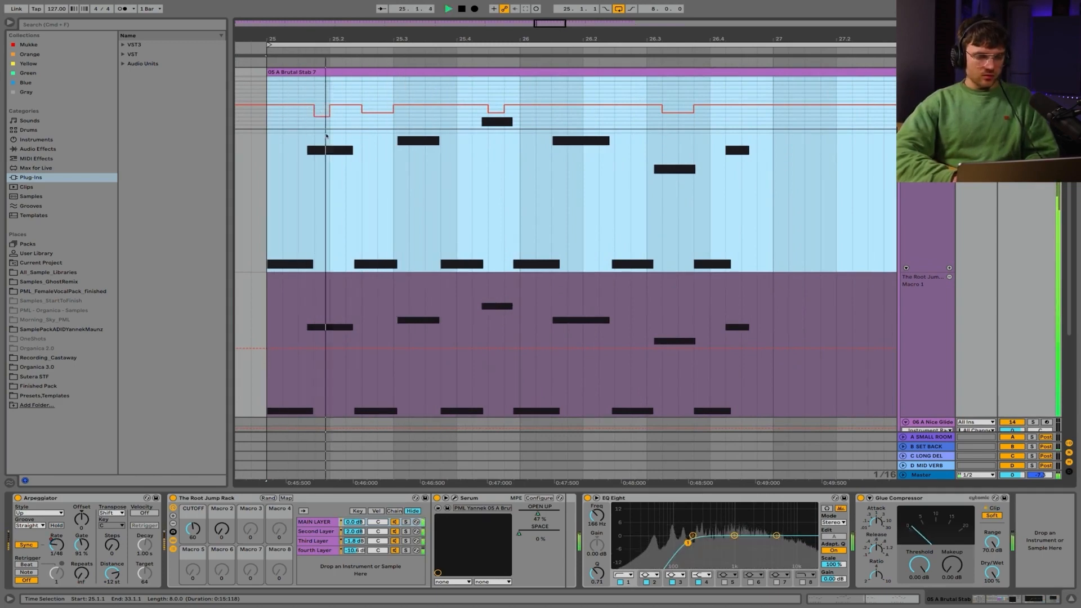
key("space")
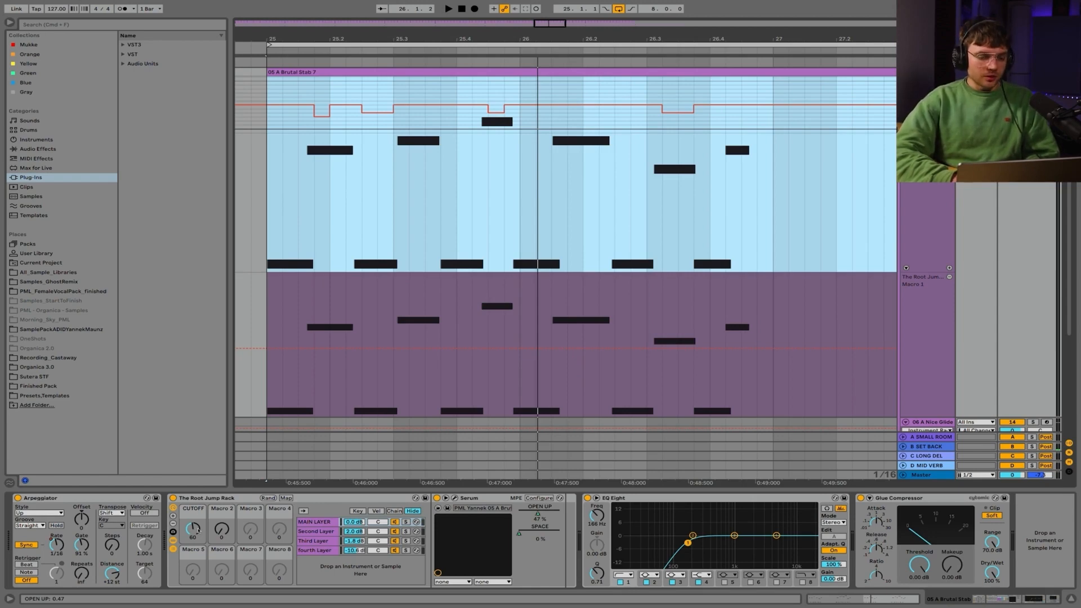
Lower The Root Jump Rack's CUTOFF macro to 27 and listen to the phrase from bar 25.
left_click(273, 419)
key("space")
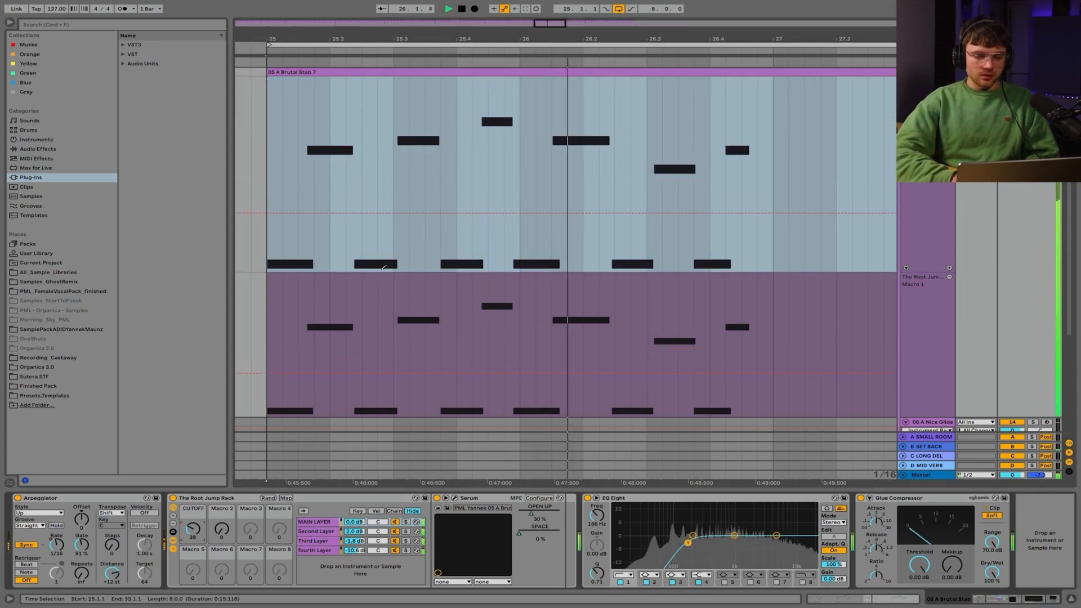
left_click(194, 499)
left_click_drag(193, 529, 193, 545)
key("space")
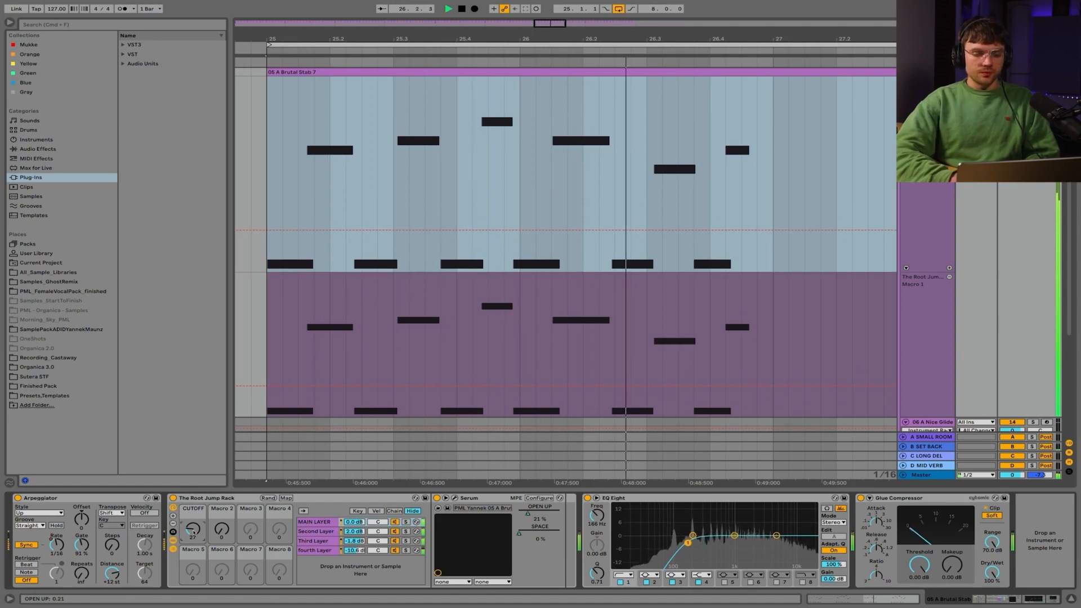
key("space")
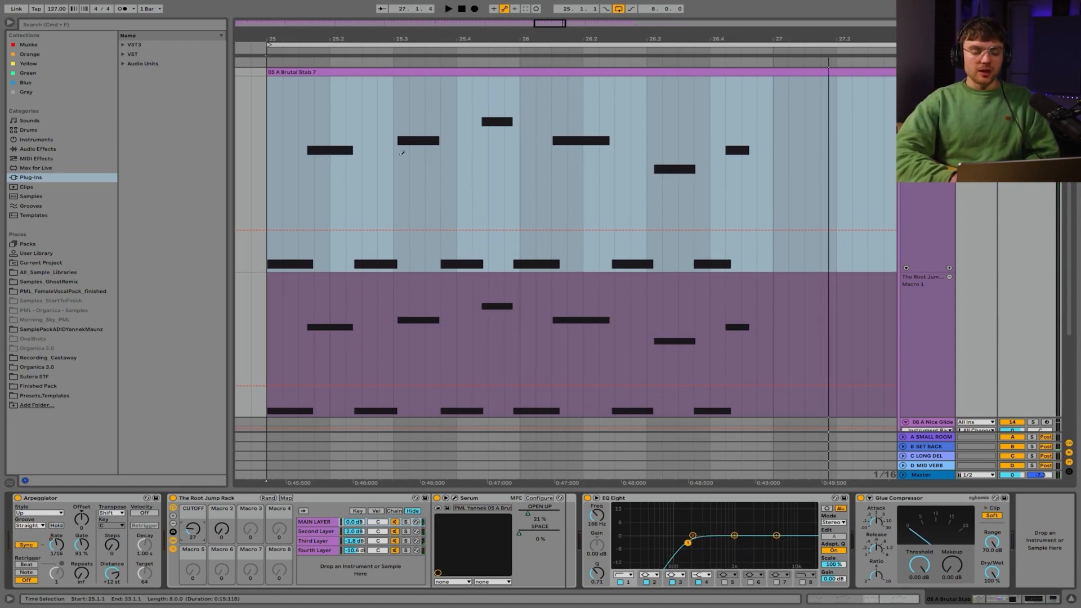
key("space")
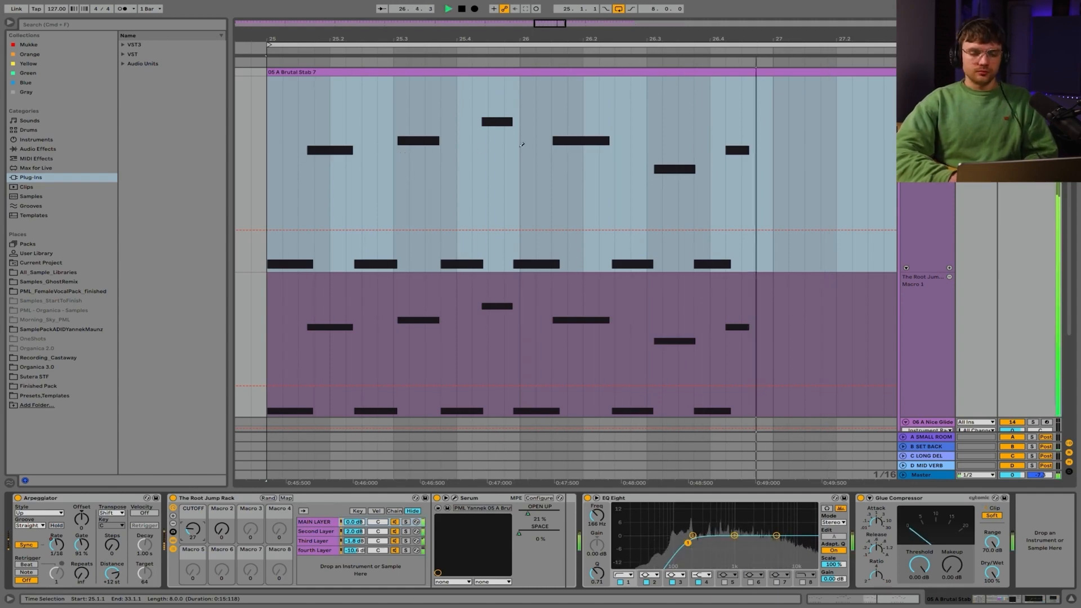
key("space")
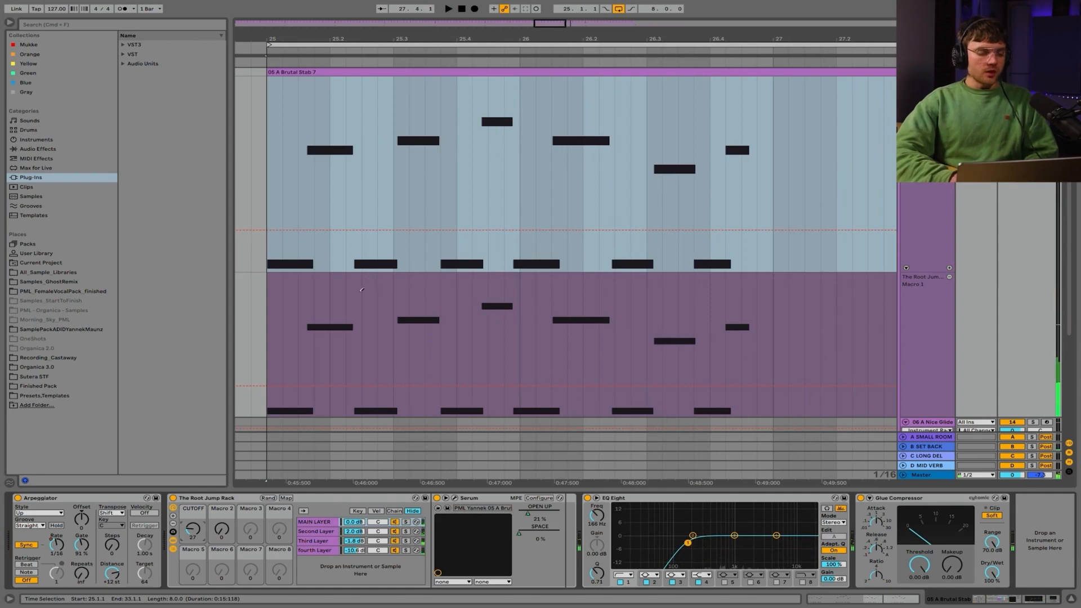
Reset the Arpeggiator's Gate to its default of 50% and play the phrase.
left_click(197, 499)
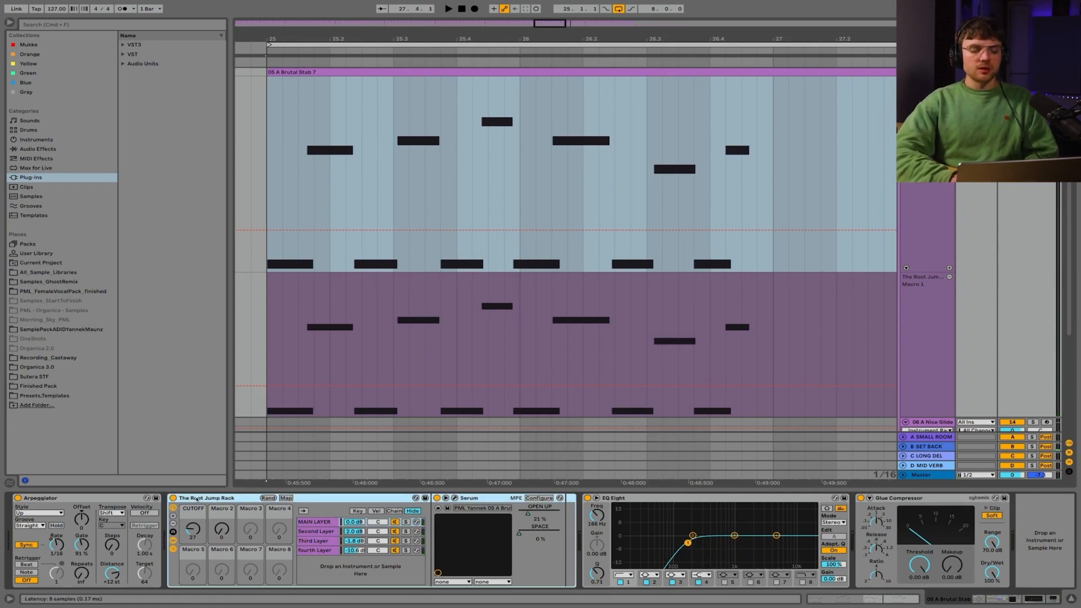
left_click(83, 547)
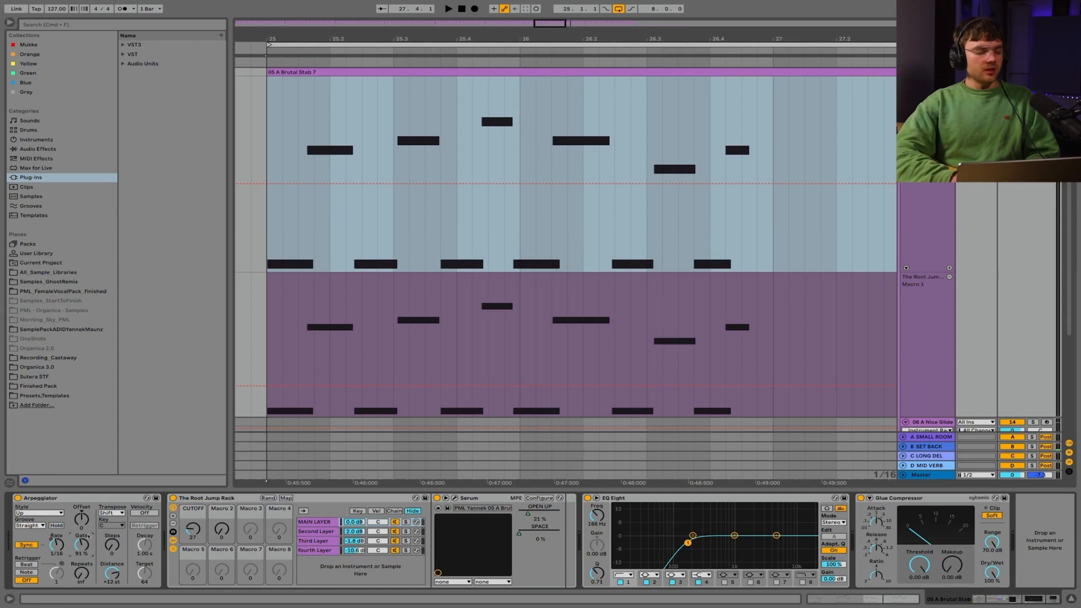
key("Delete")
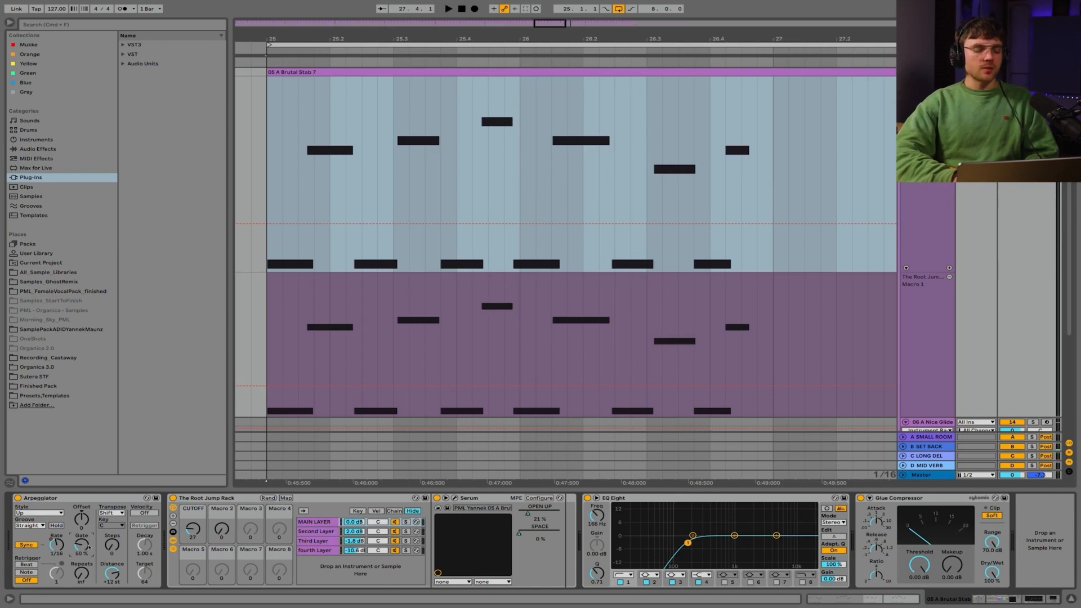
key("space")
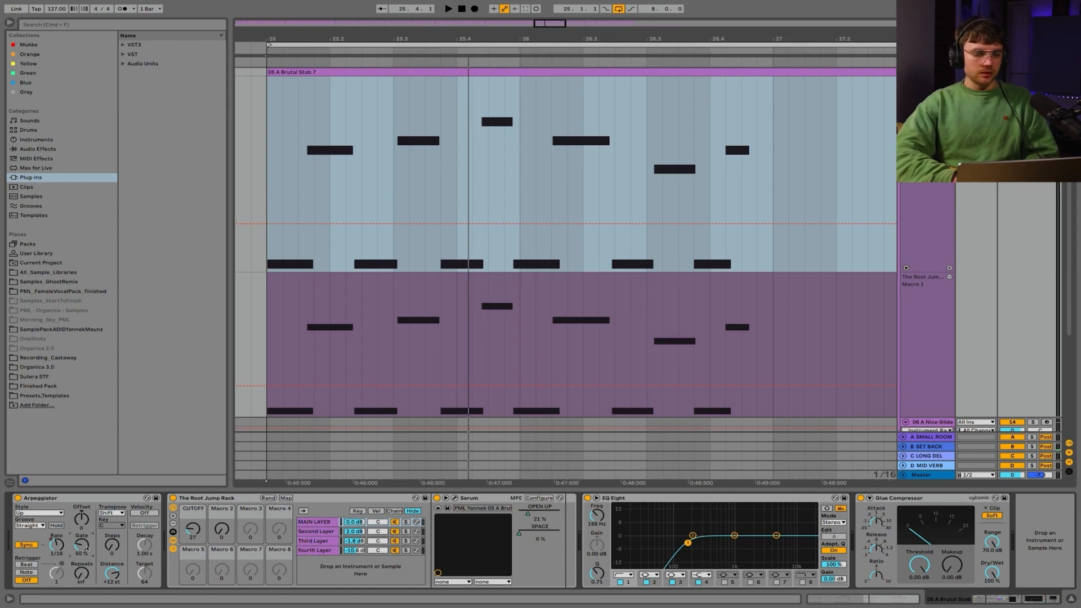
Raise the Arpeggiator's Gate to 94% during playback and listen to the phrase again.
key("space")
left_click_drag(86, 547, 86, 529)
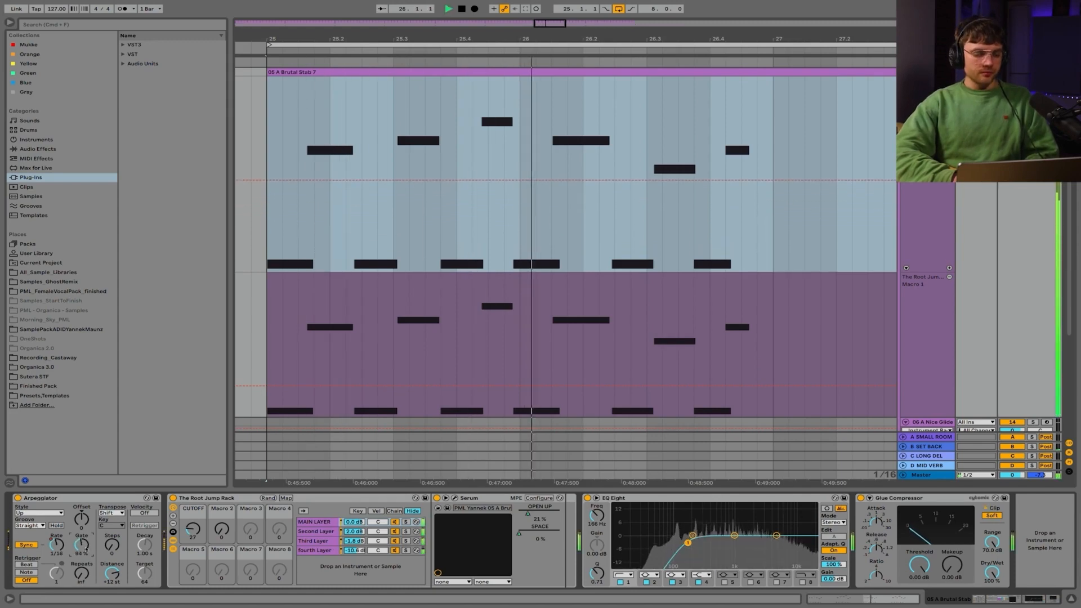
key("space")
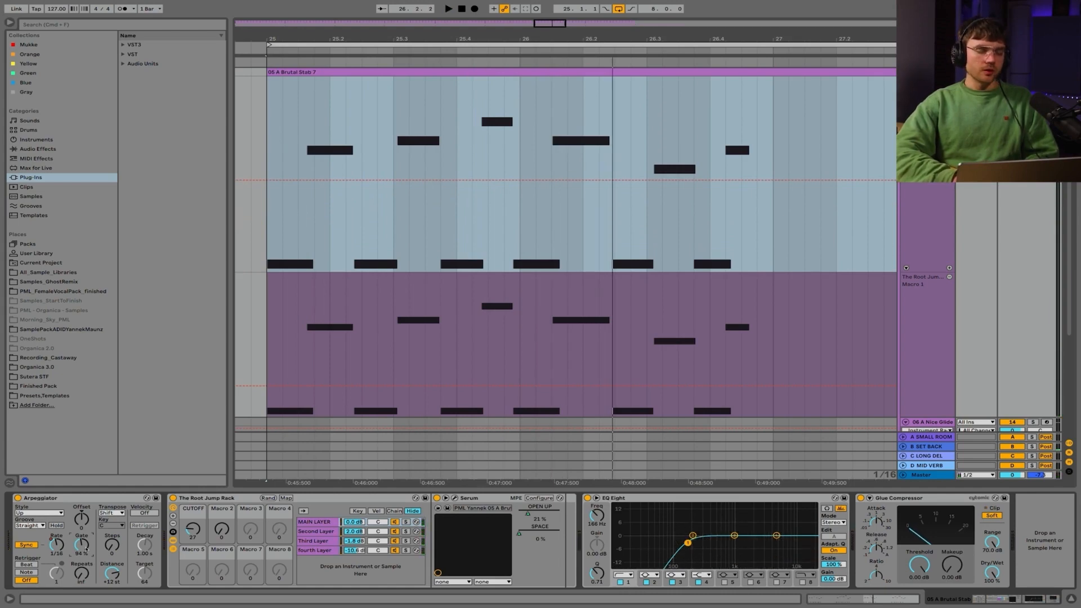
key("space")
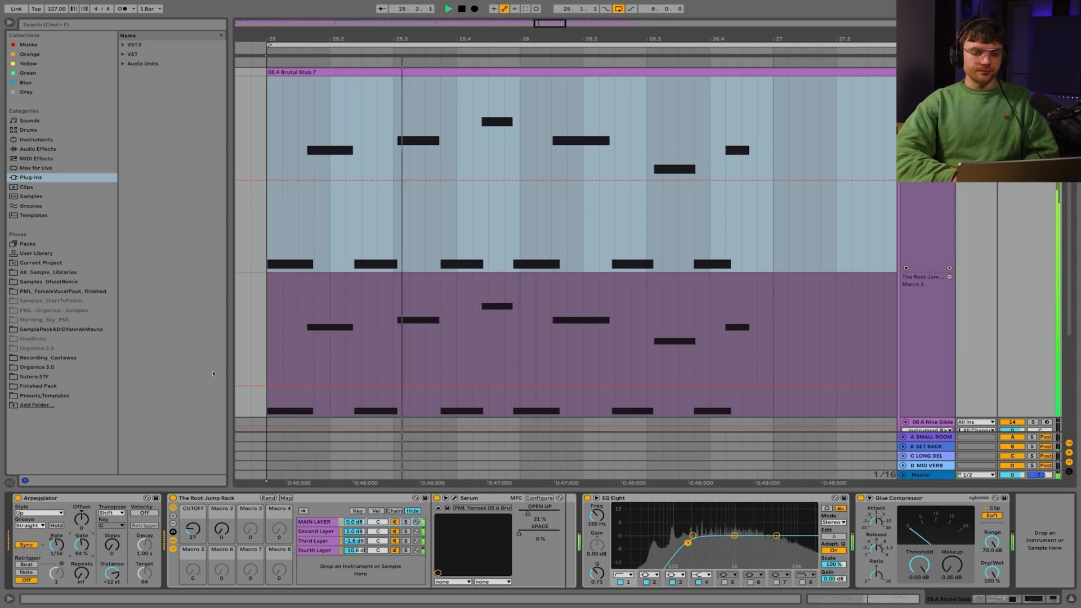
key("space")
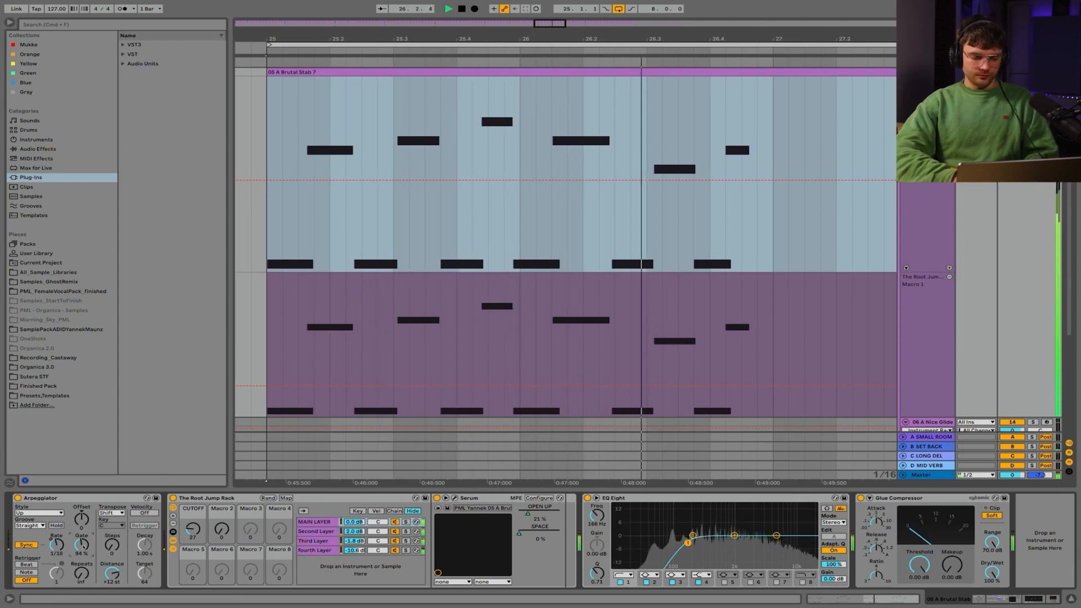
Try the Arpeggiator's Gate at 37% during playback, and set it to 89%.
key("space")
left_click_drag(82, 546, 82, 569)
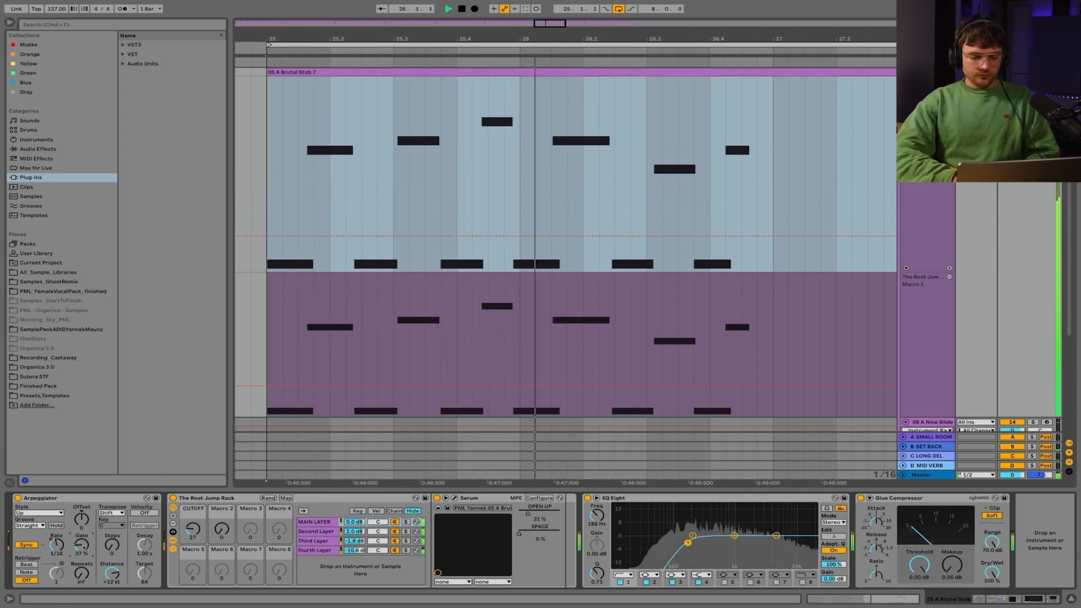
key("space")
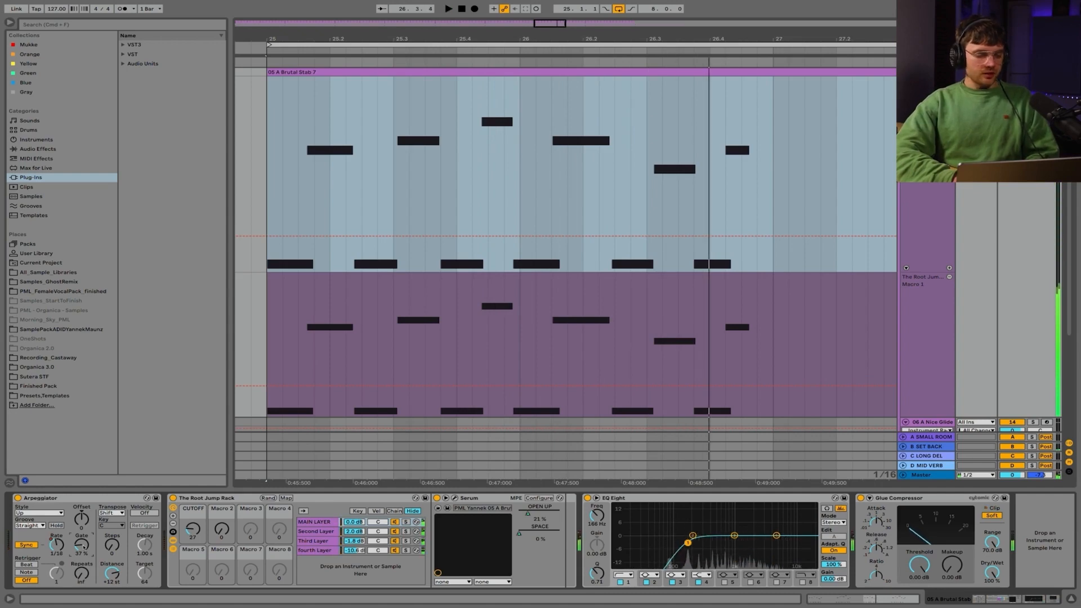
key("space")
mouse_move(83, 547)
left_mouse_down()
mouse_move(83, 528)
mouse_move(82, 540)
left_mouse_up()
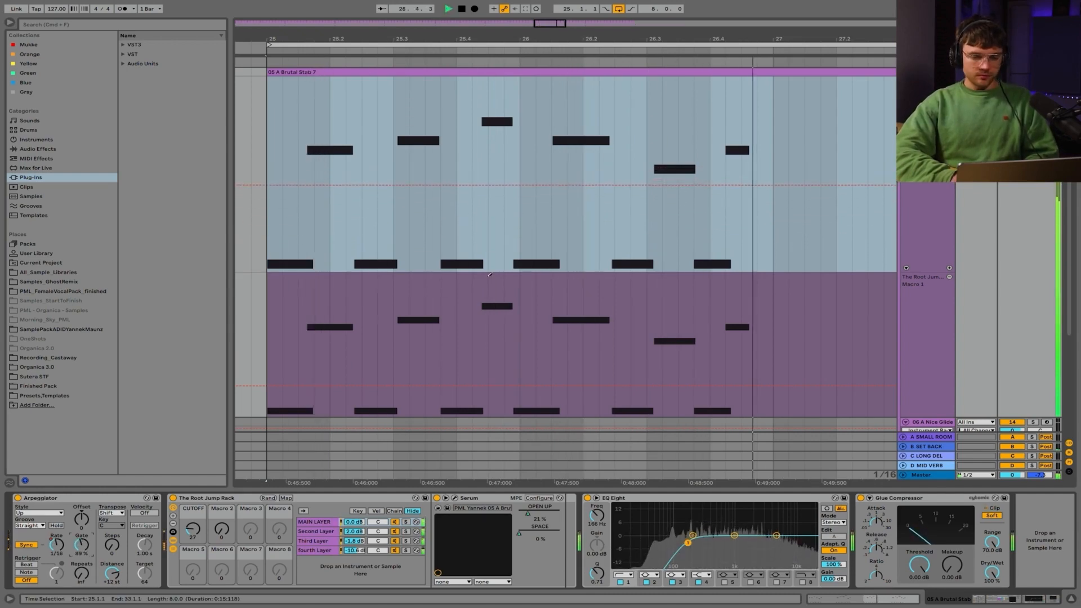
key("space")
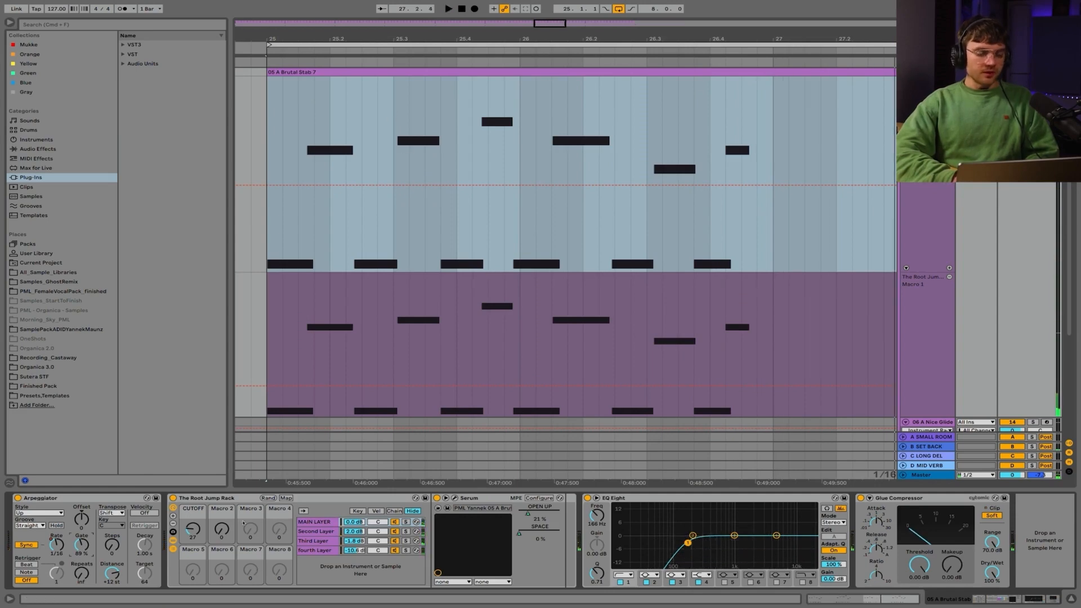
Move the Arpeggiator's Synced Rate automation into its own lane below the Brutal Stab 7 clip.
right_click(193, 528)
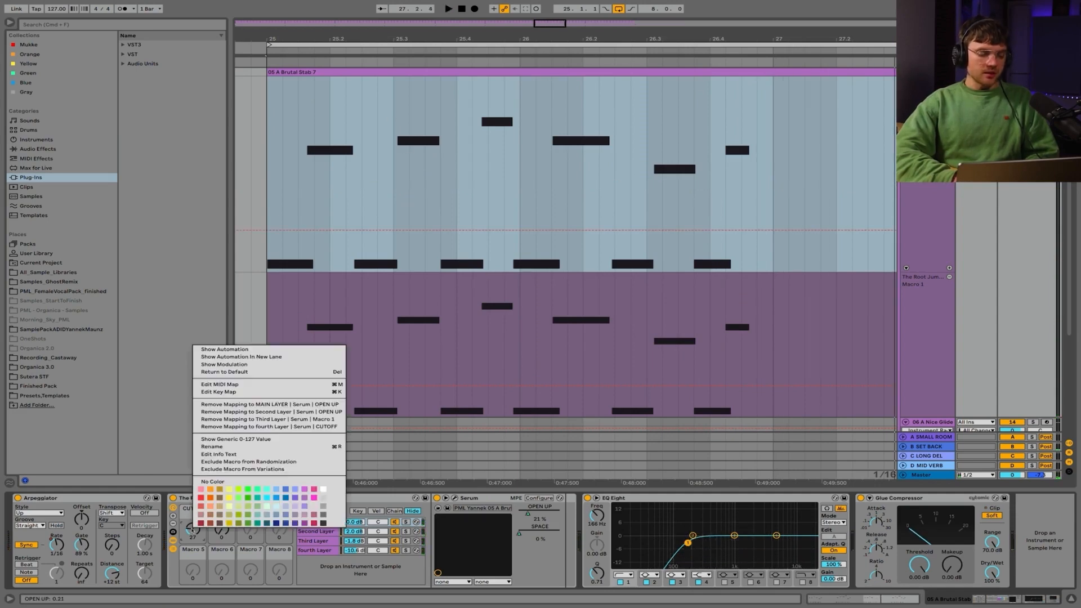
left_click(232, 351)
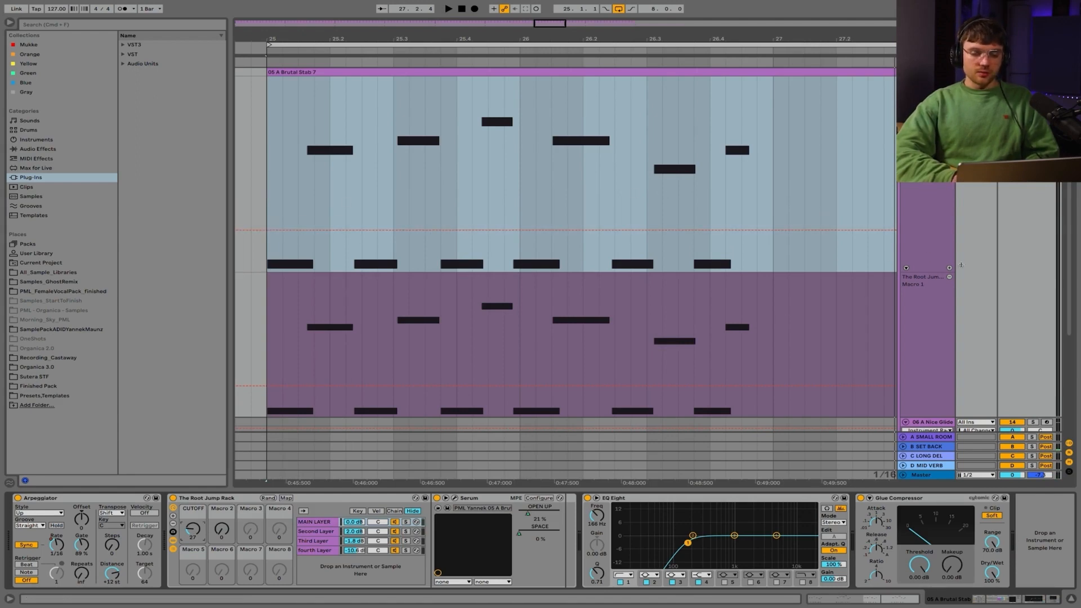
left_click(927, 80)
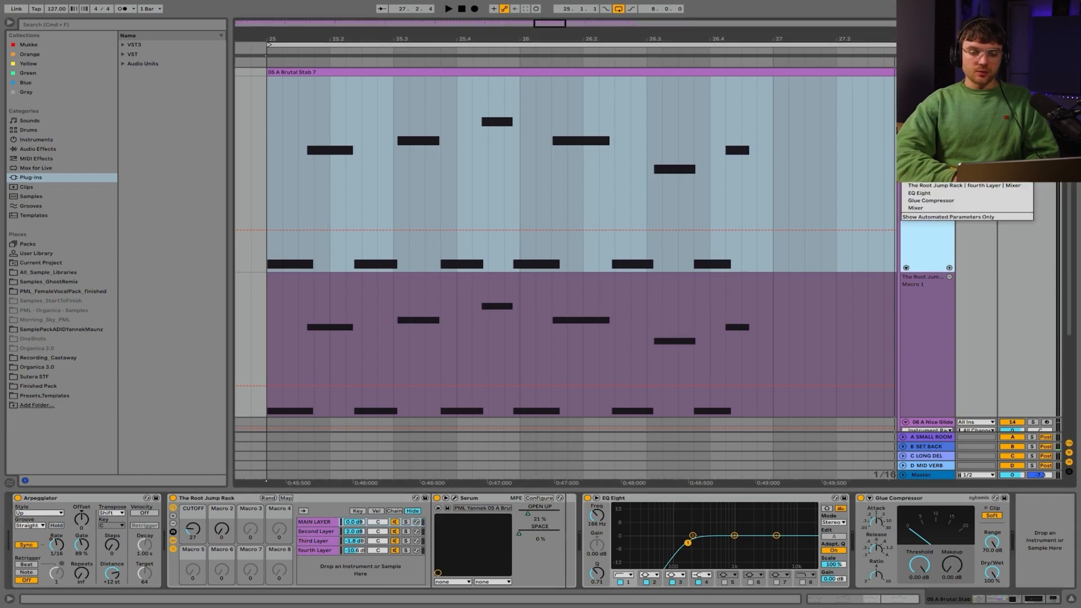
left_click(924, 97)
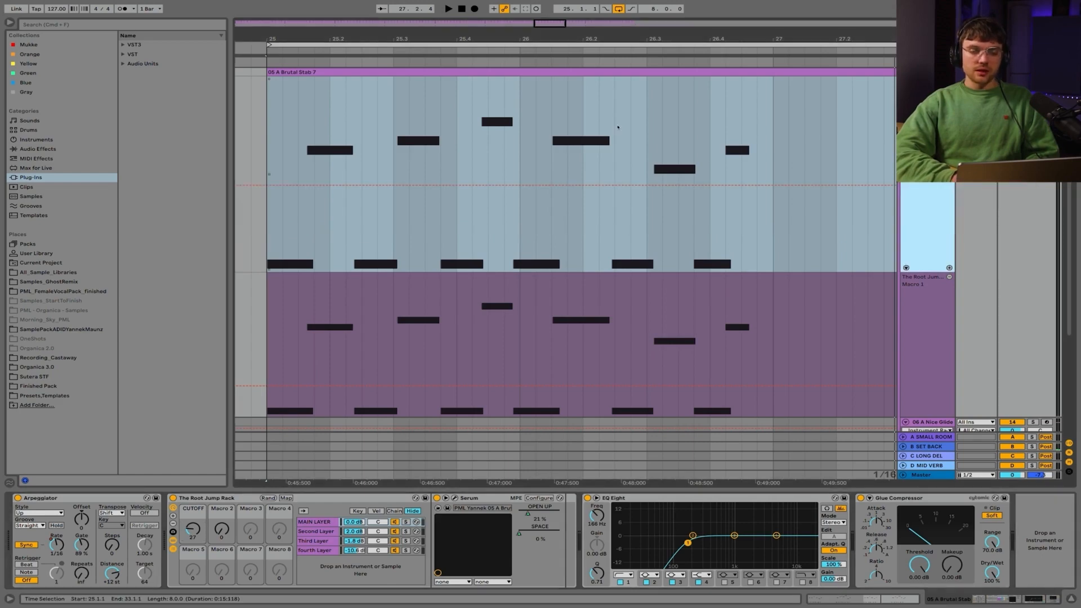
left_click(927, 89)
left_click(923, 148)
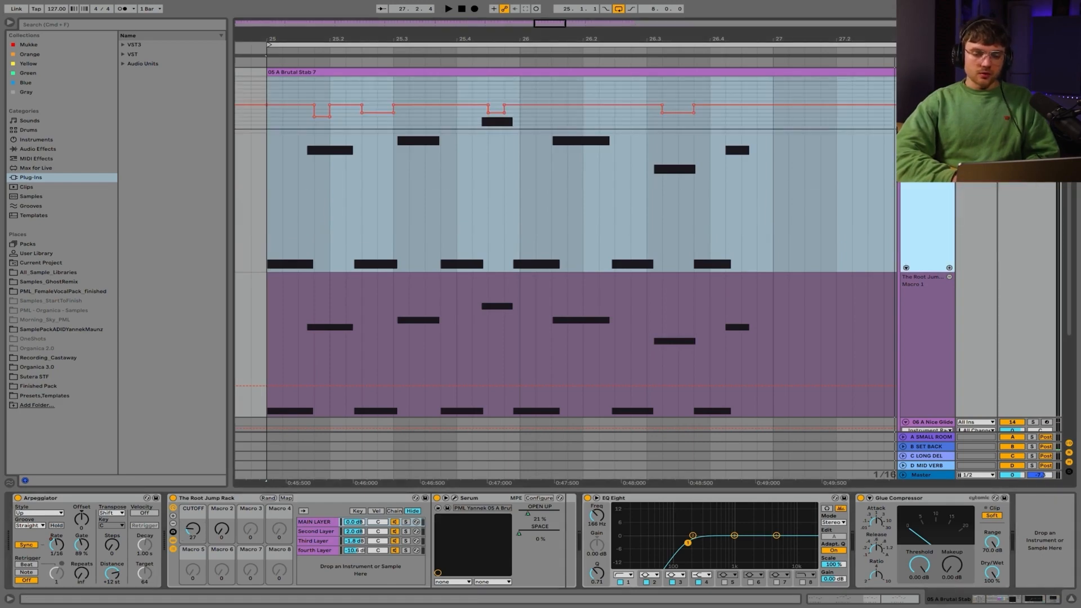
left_click(949, 268)
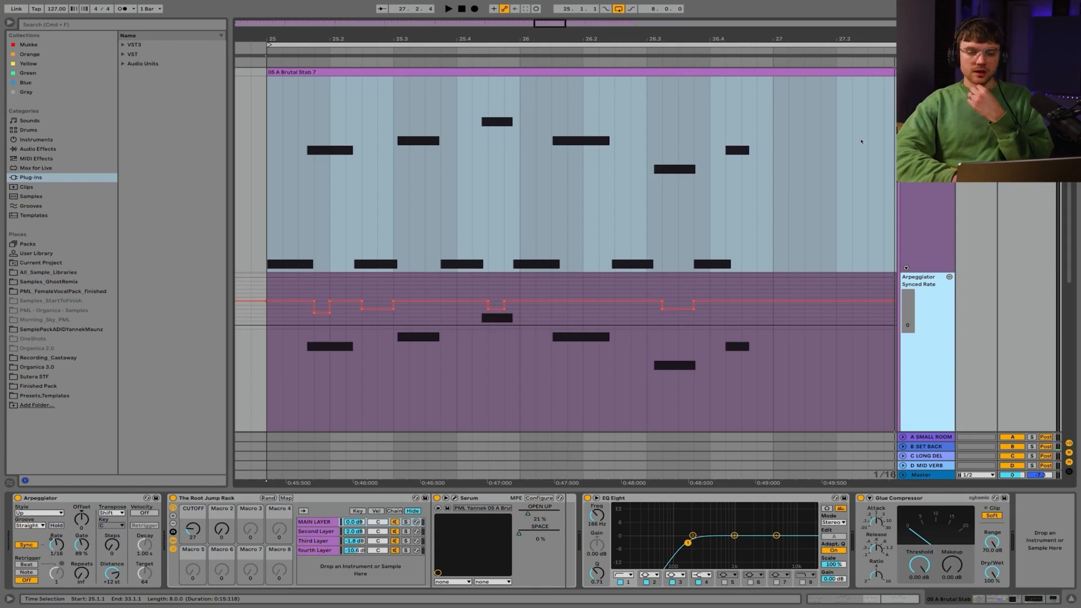
Show The Root Jump Rack's CUTOFF automation over the Brutal Stab 7 clip, above the Synced Rate lane.
left_click(926, 80)
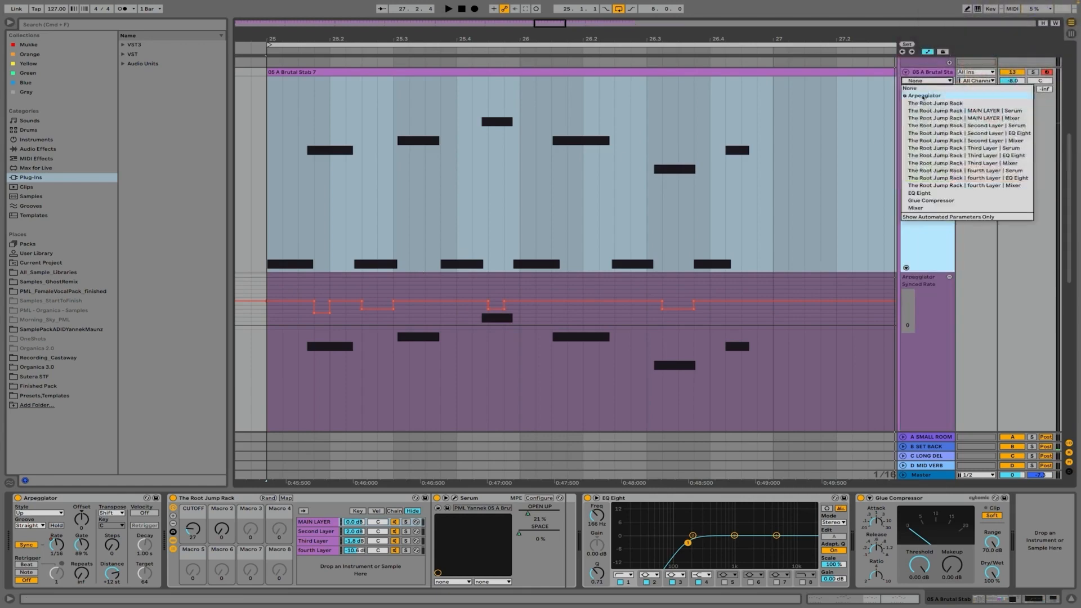
left_click(924, 96)
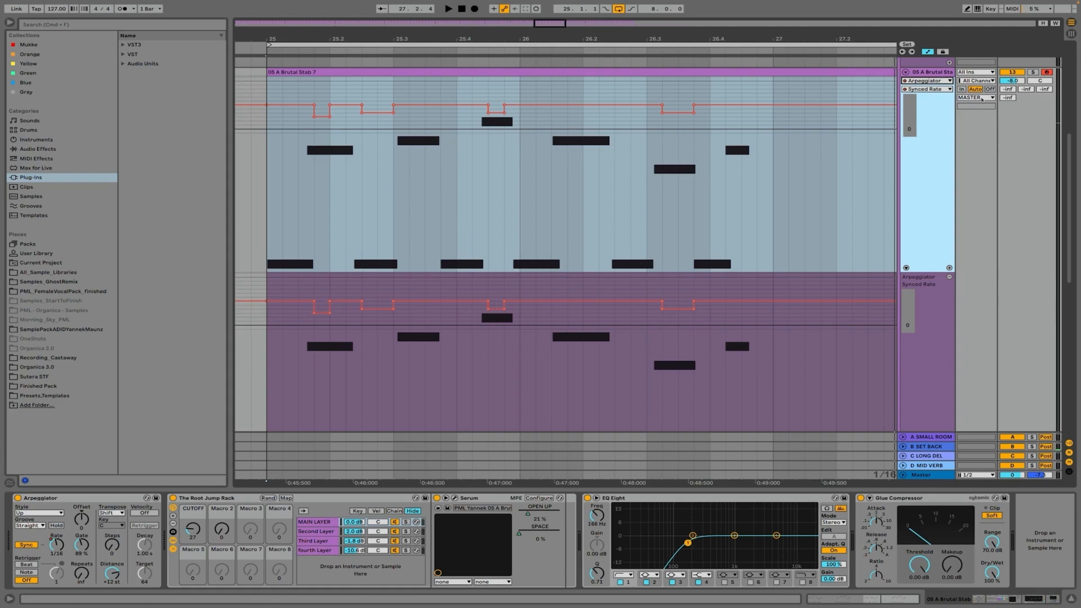
left_click(936, 81)
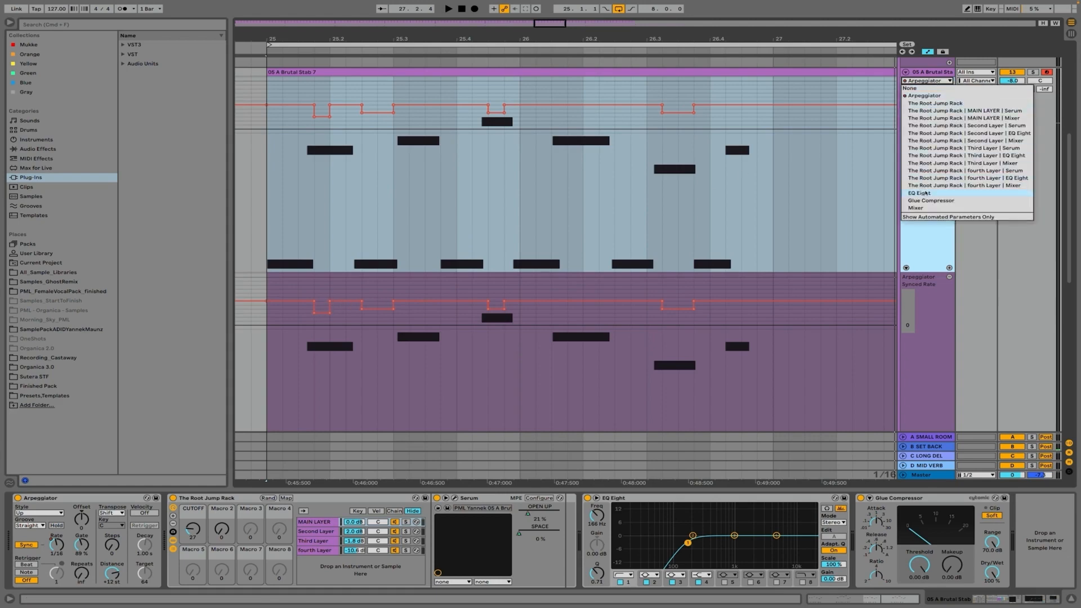
left_click(933, 111)
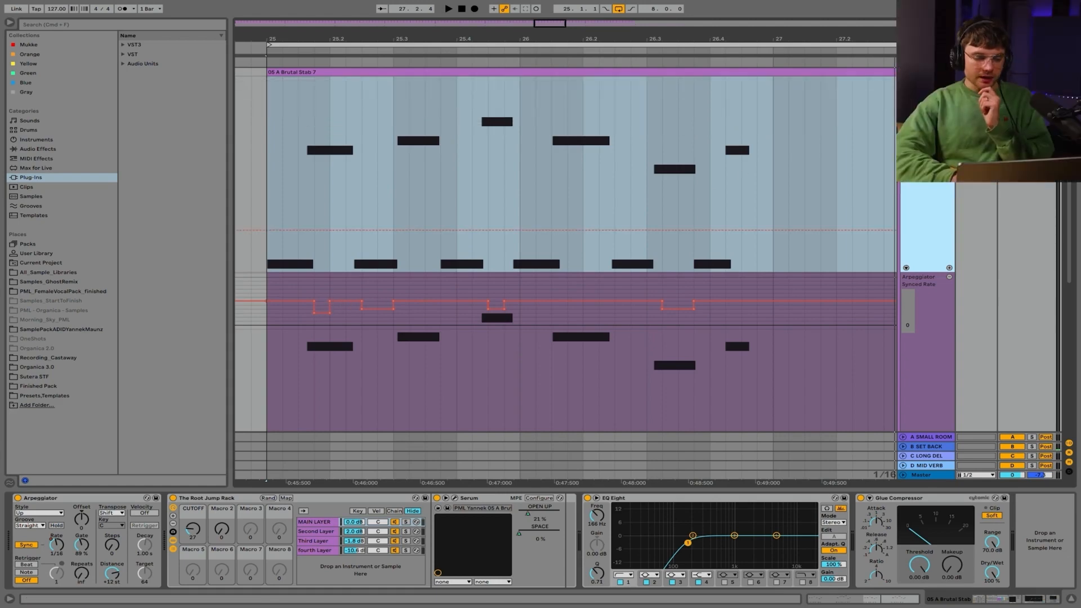
Draw a zigzag CUTOFF curve over bars 25 and 26, peaking just before 26.3 and ending high before bar 27, and play it.
left_click_drag(319, 229, 267, 195)
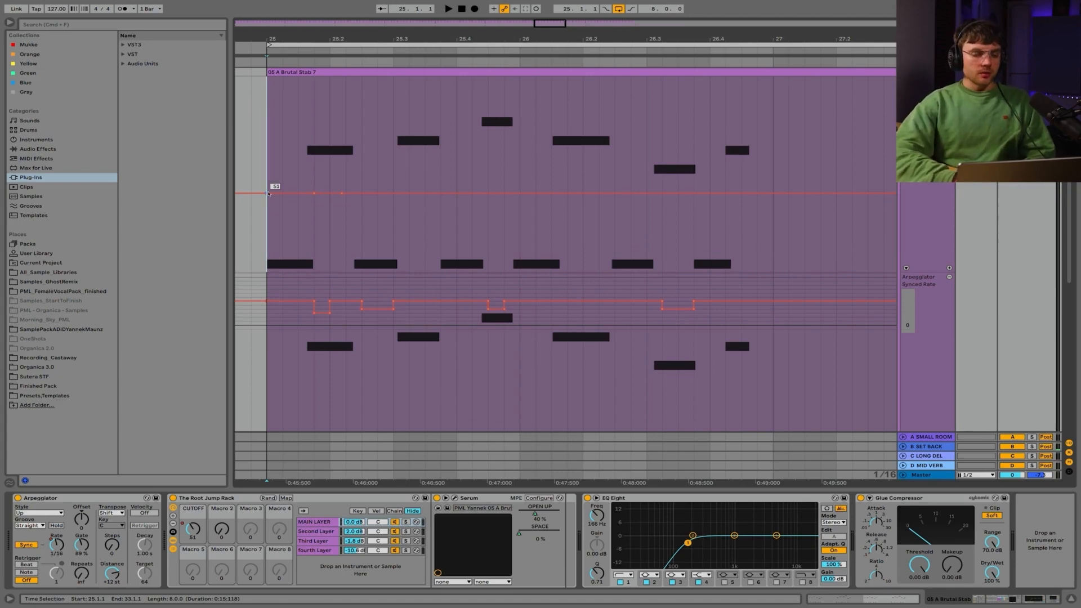
left_click(268, 130)
key("space")
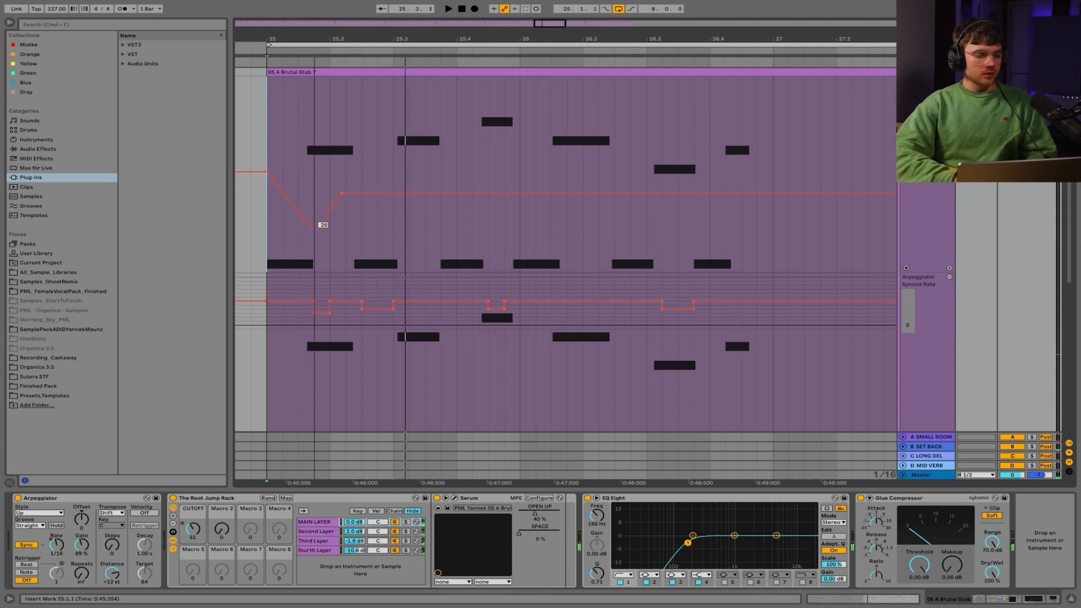
left_click_drag(362, 193, 383, 234)
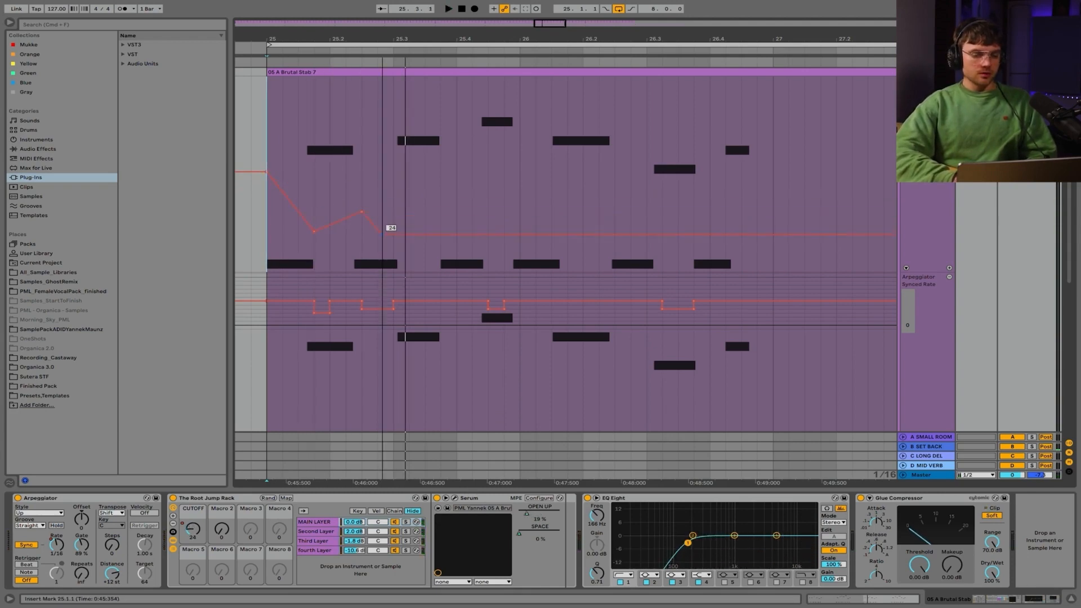
left_click_drag(472, 201, 630, 141)
left_click_drag(656, 142, 678, 216)
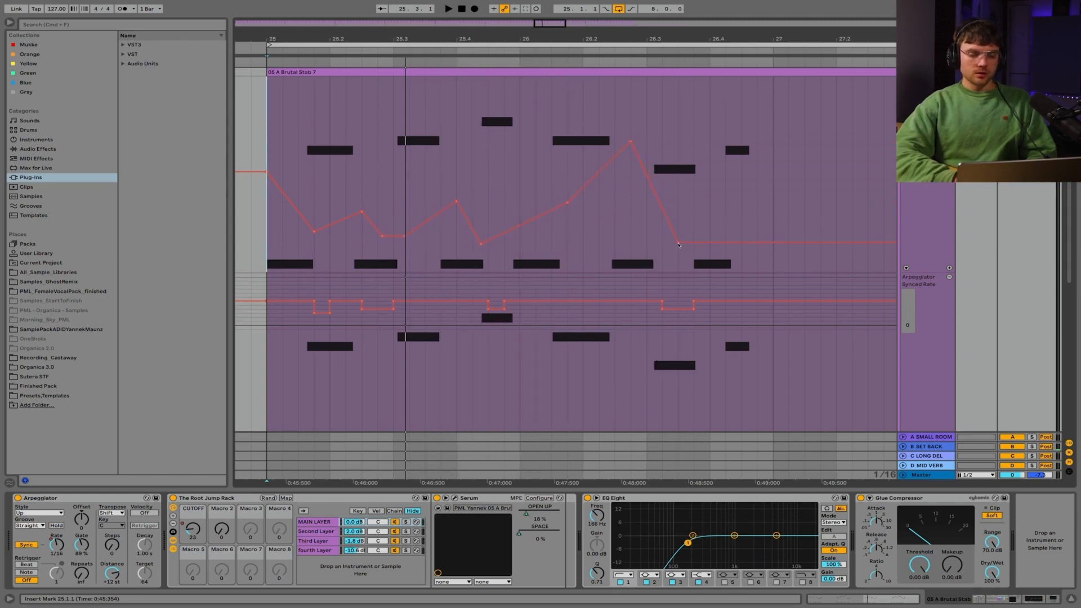
left_click_drag(756, 242, 755, 140)
key("space")
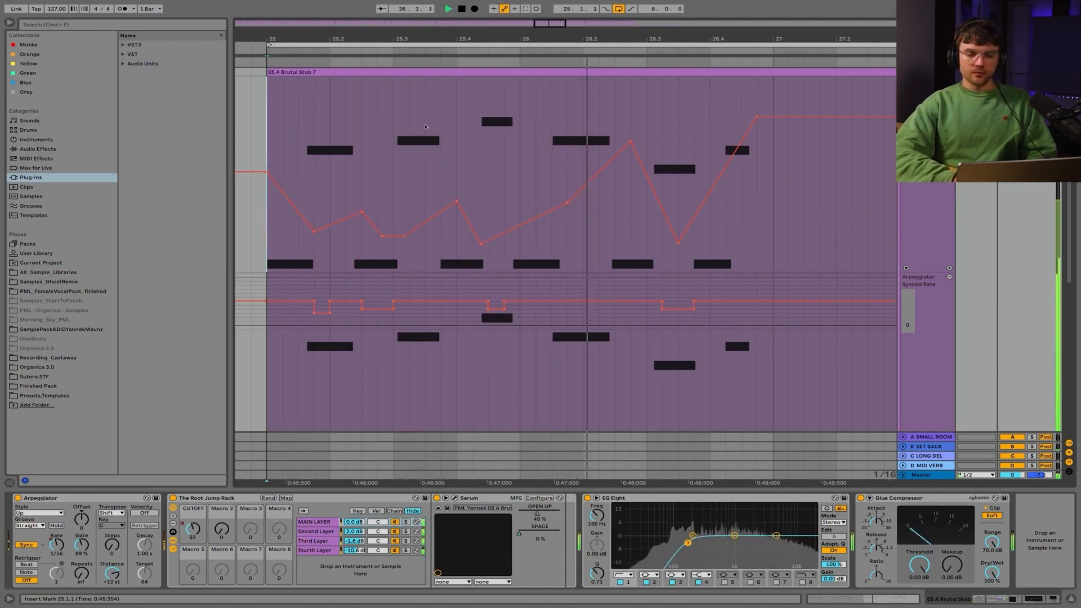
Raise the CUTOFF dip at 26.3.3 and the curve's starting point at bar 25, and play from bar 25.
left_click(679, 241)
left_click_drag(678, 242, 680, 182)
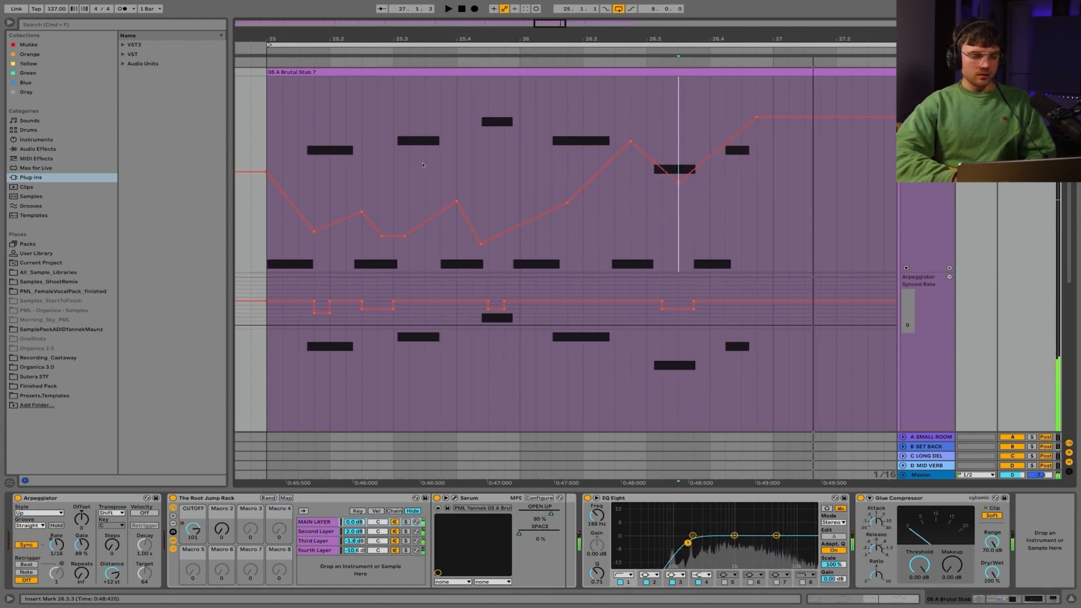
left_click_drag(268, 171, 268, 114)
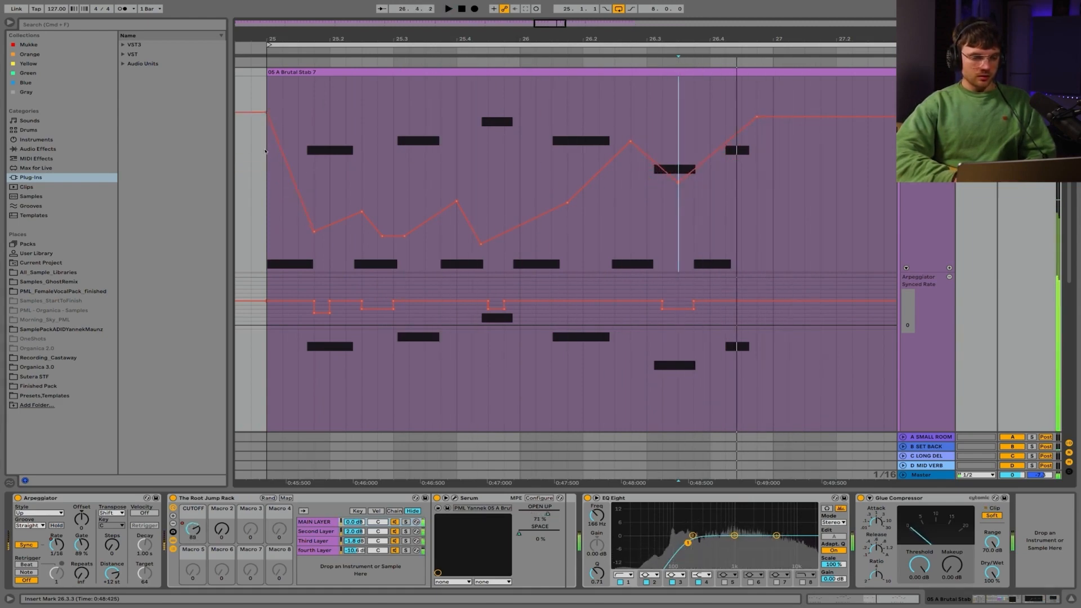
left_click(266, 151)
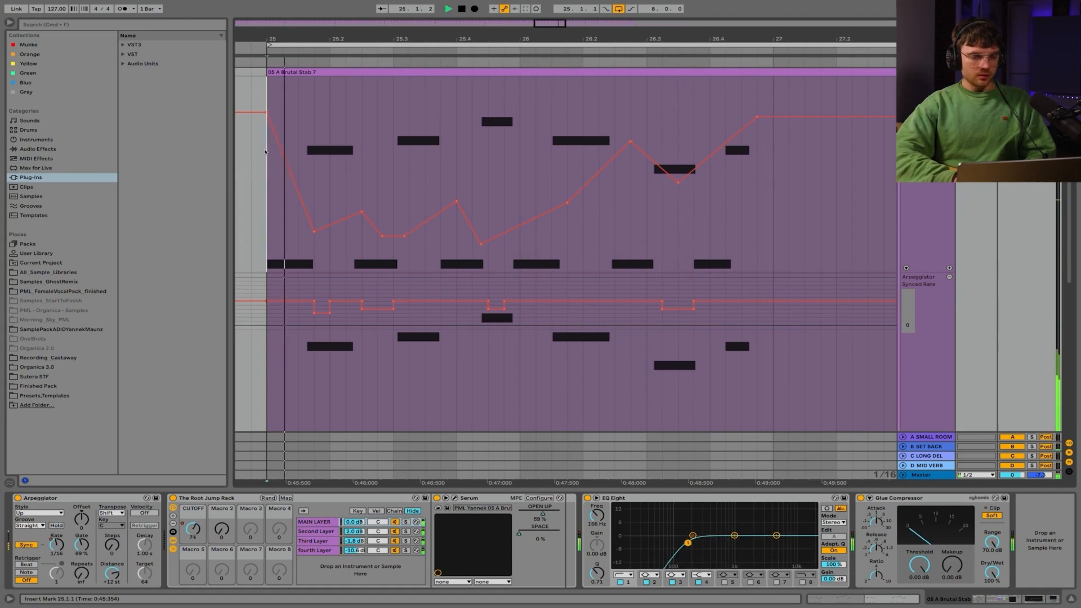
Smooth the CUTOFF curve by removing two breakpoints, lowering its start at bar 25, and shifting the dip before bar 26 higher and closer to it.
left_click(314, 230)
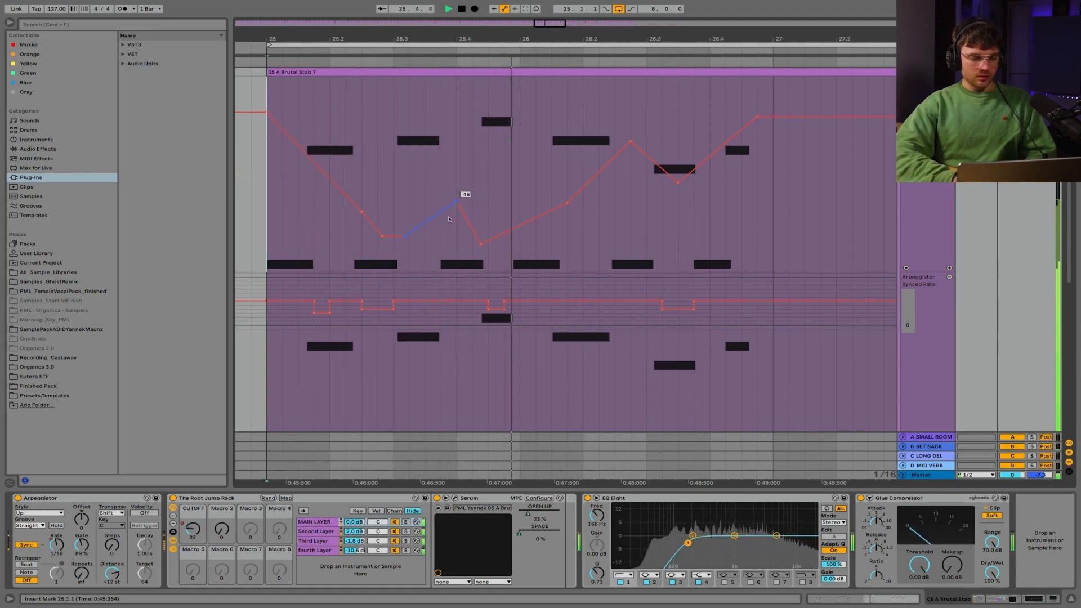
left_click_drag(269, 112, 269, 240)
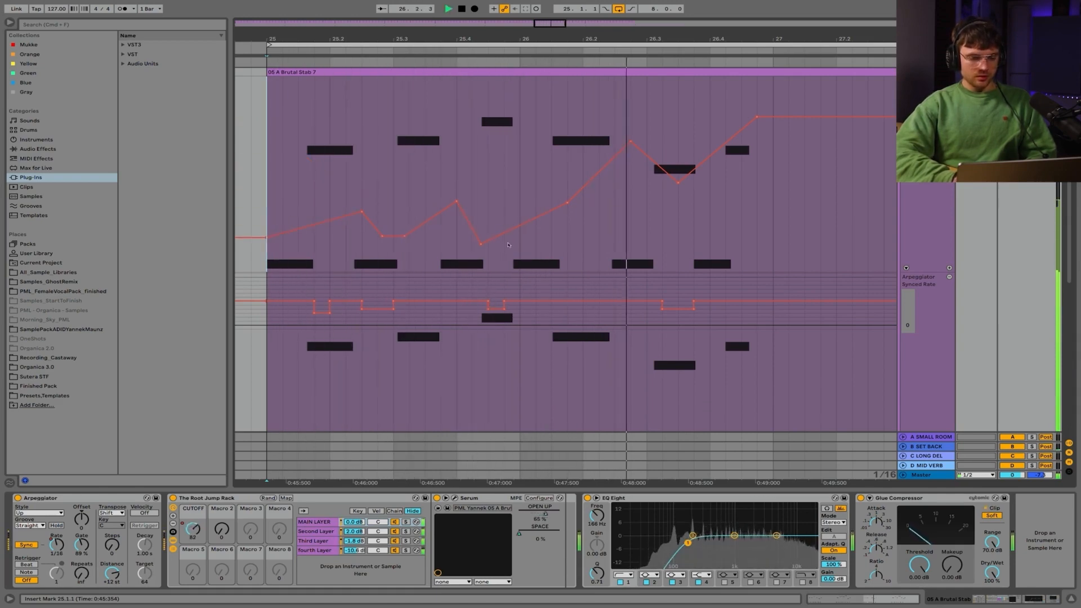
left_click(567, 204)
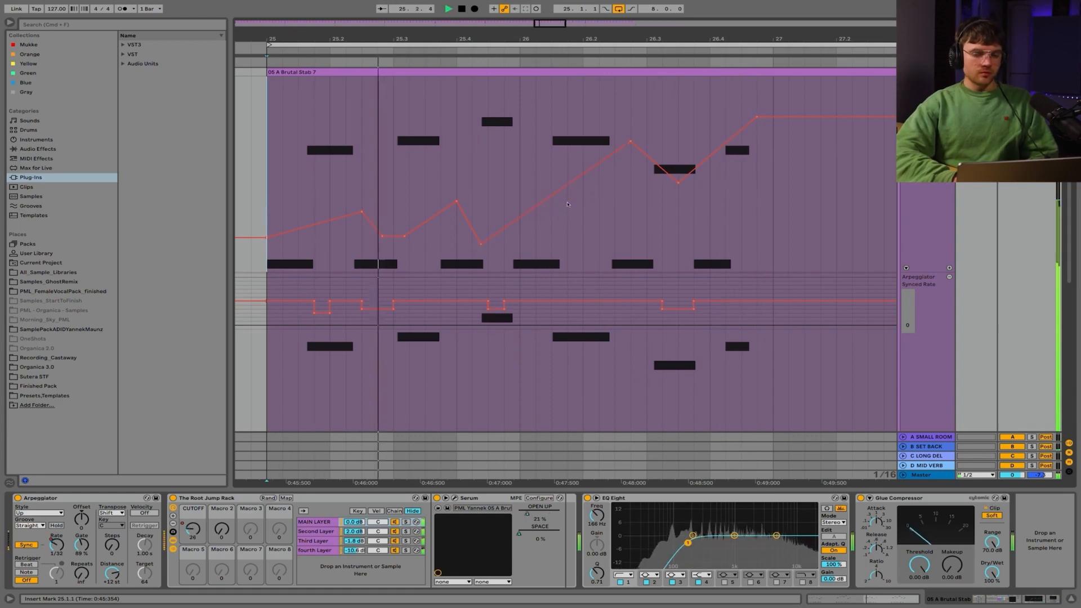
mouse_move(566, 188)
left_mouse_down()
mouse_move(566, 148)
mouse_move(566, 188)
left_mouse_up()
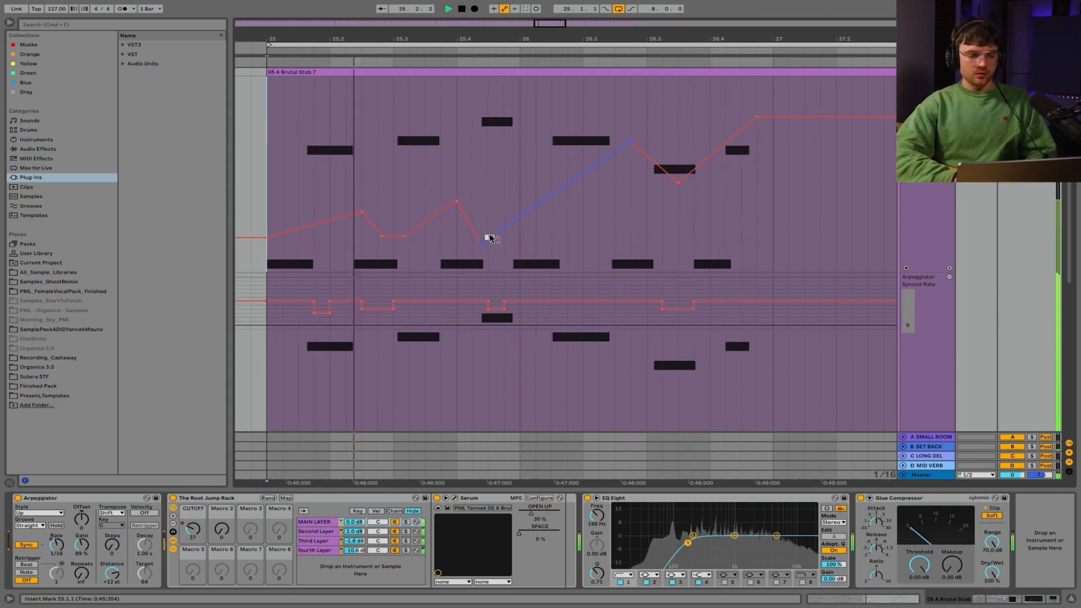
left_click_drag(488, 239, 502, 227)
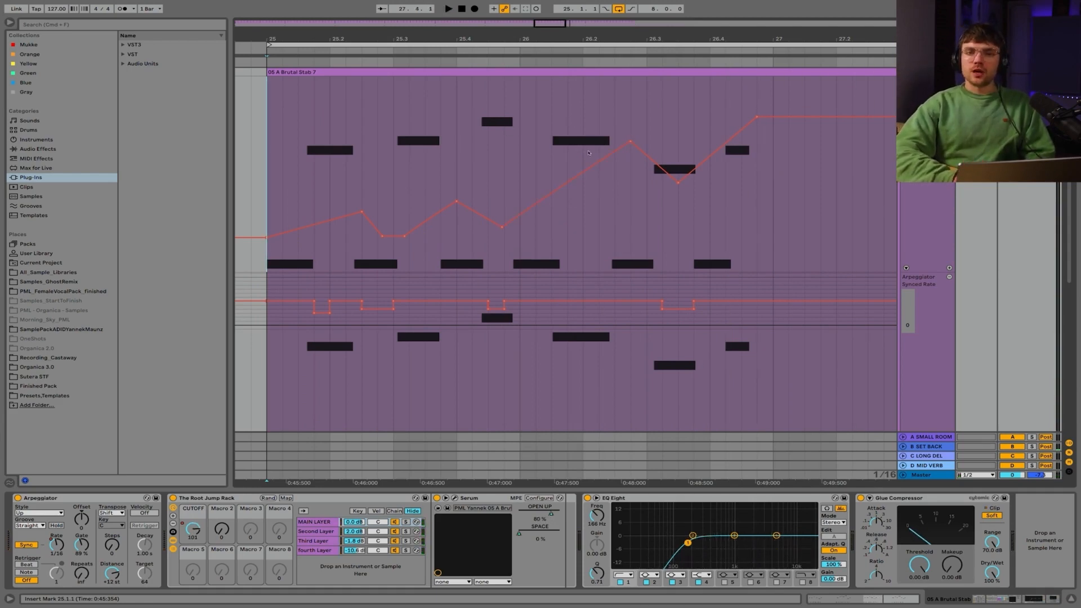
key("space")
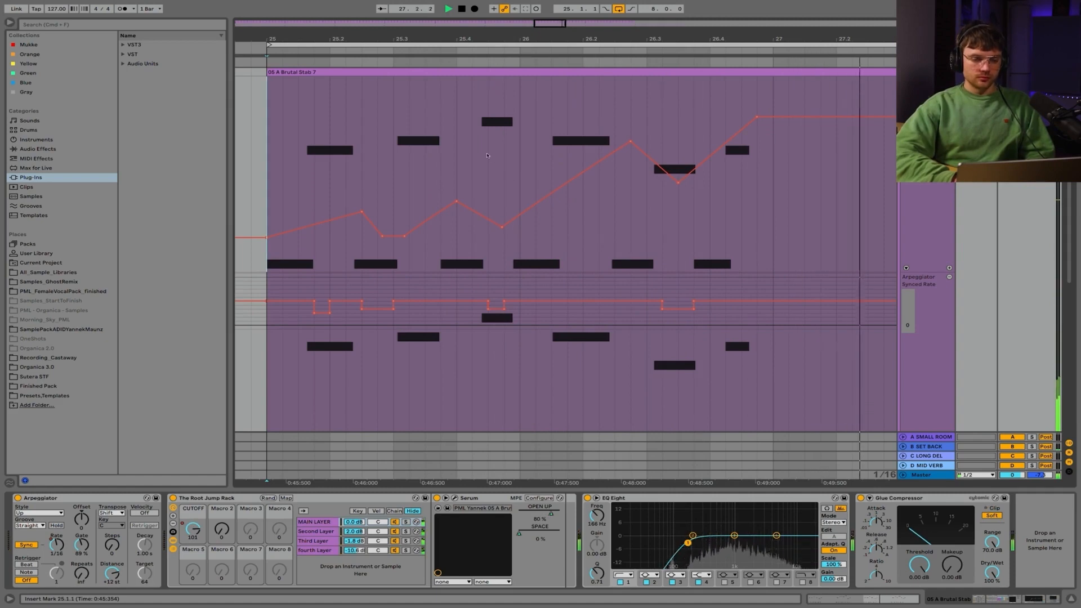
Try a 1/8 grid around the phrase at bar 29 and return it to 1/16.
scroll(595, 239, "down", 10)
scroll(674, 171, "up", 5)
scroll(674, 171, "up", 1)
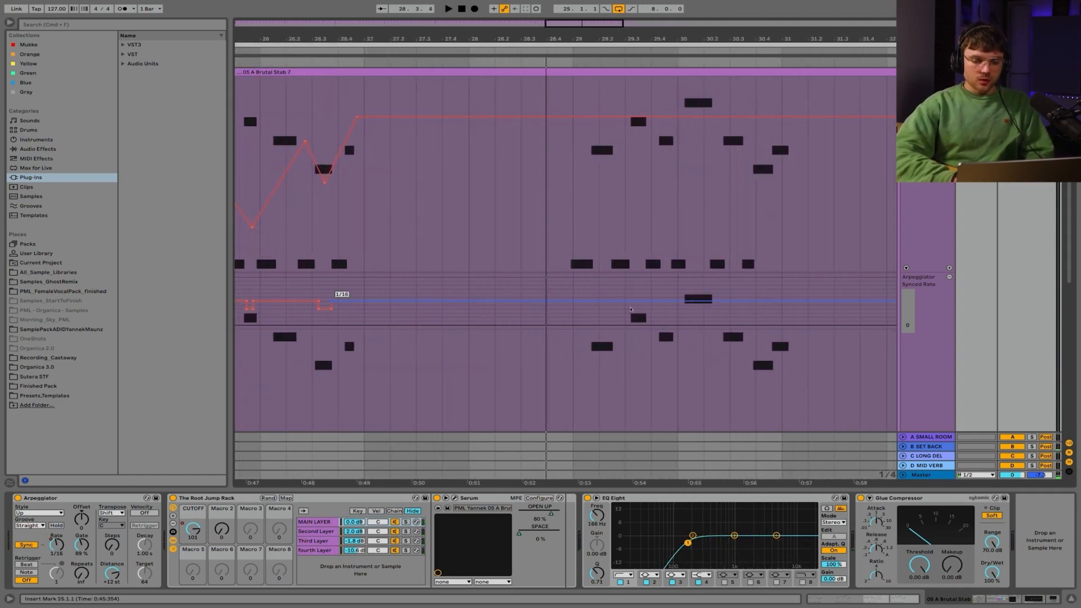
scroll(648, 264, "up", 3)
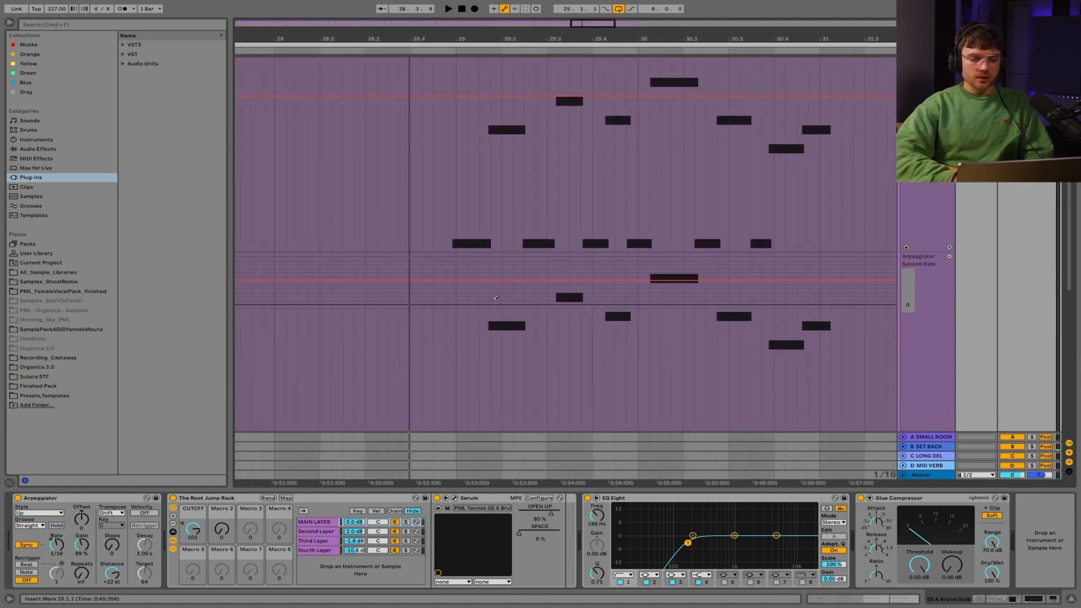
right_click(496, 297)
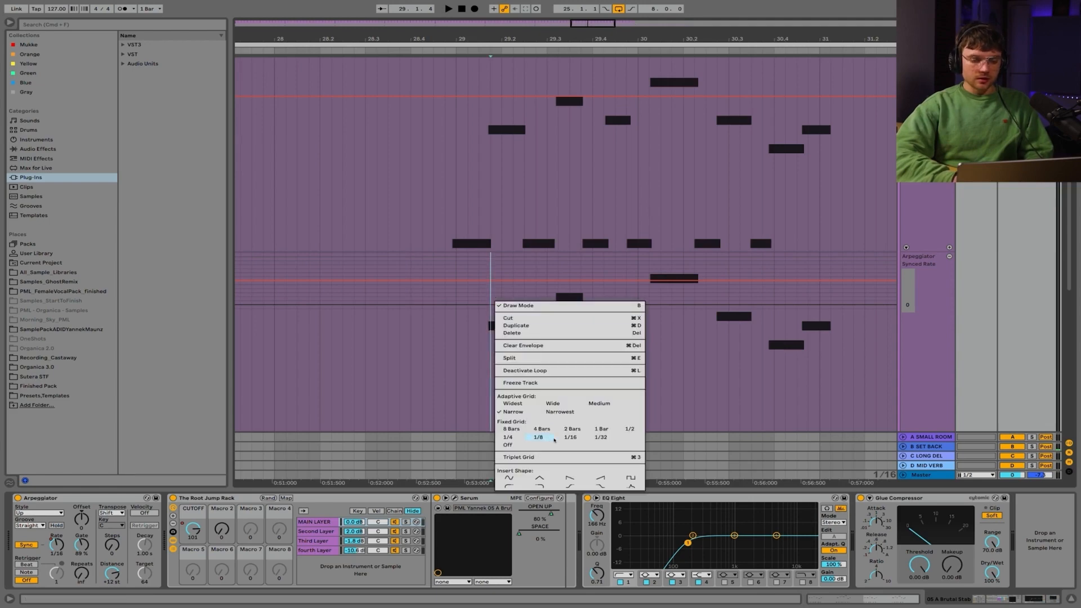
right_click(503, 220)
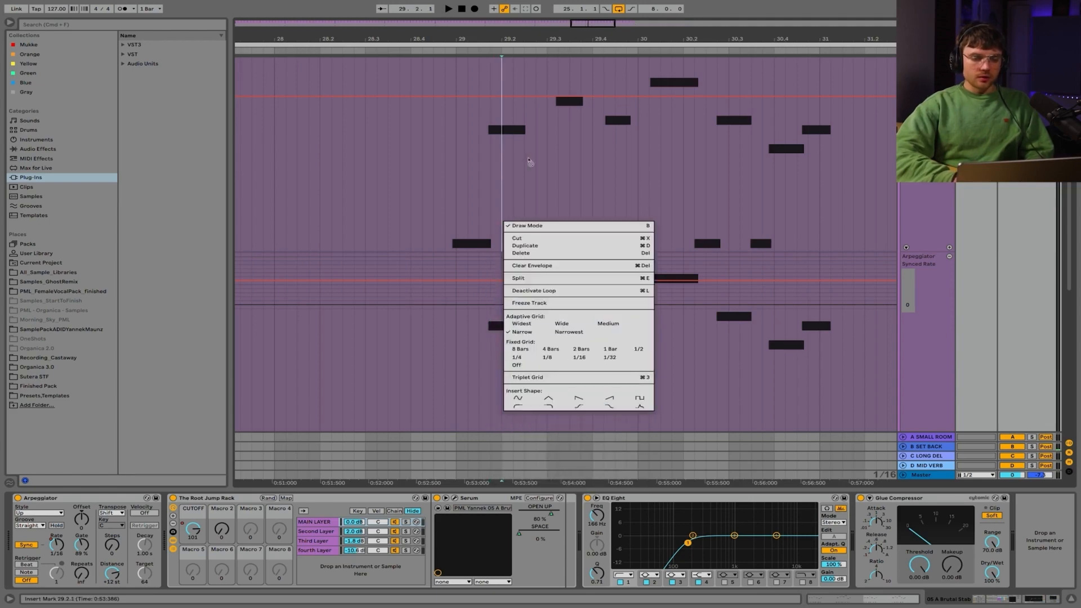
left_click(703, 9)
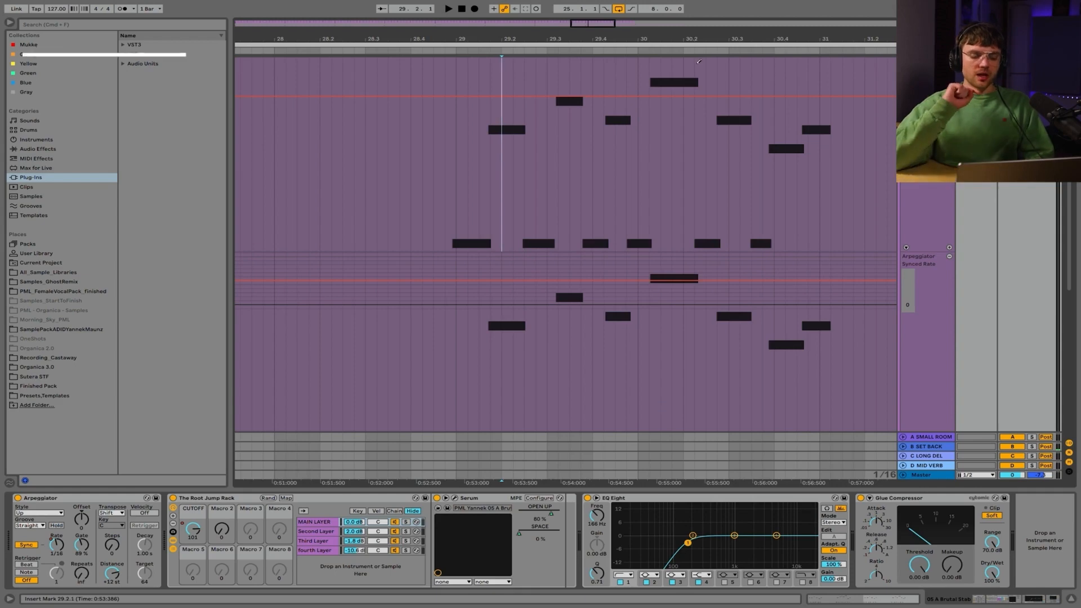
key("super+2")
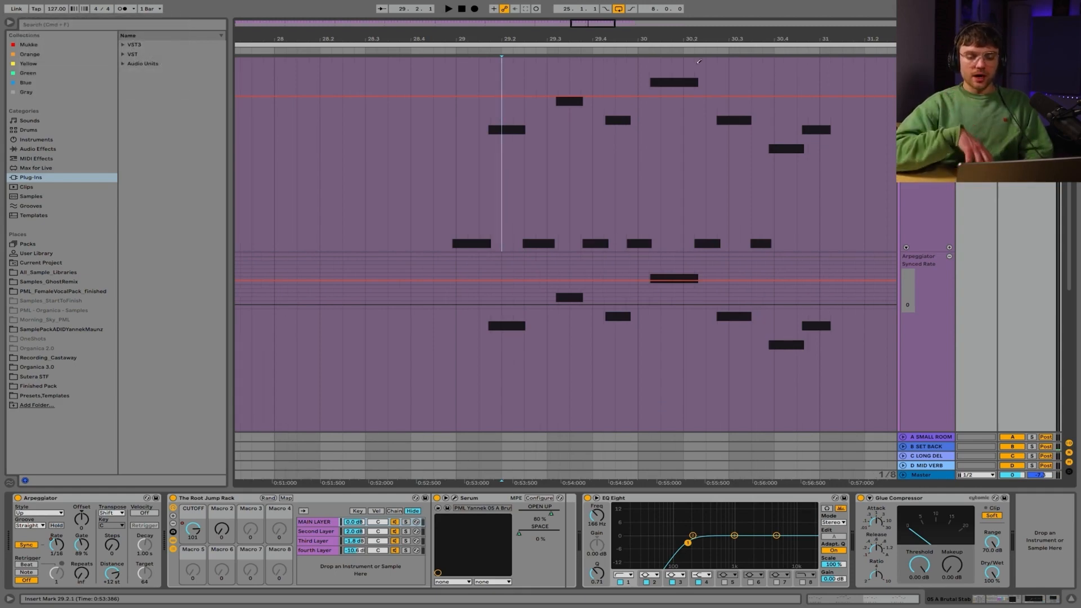
key("super+1")
key("plus")
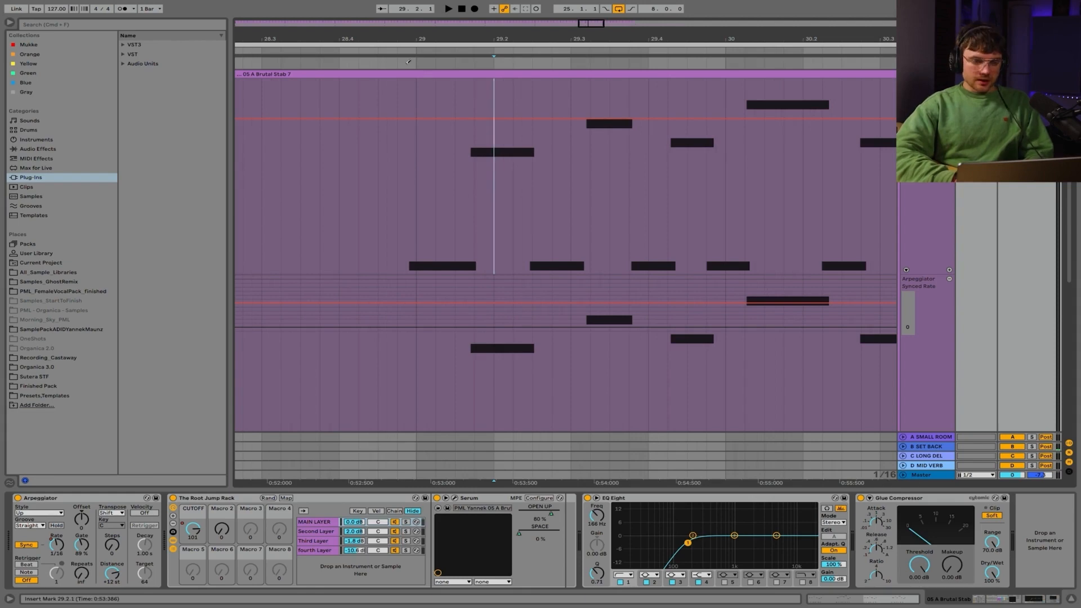
Switch the Brutal Stab 7 clip to a single Synced Rate automation lane and draw a one-sixteenth dip just after bar 29.
scroll(510, 232, "down", 2)
scroll(509, 231, "right", 2)
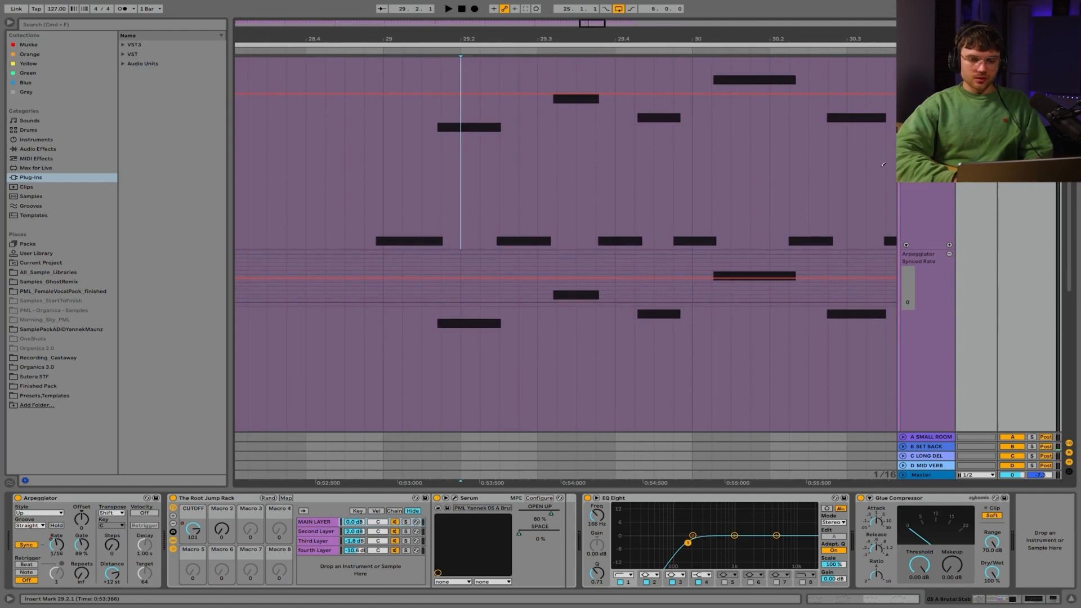
scroll(883, 164, "up", 2)
scroll(887, 158, "left", 1)
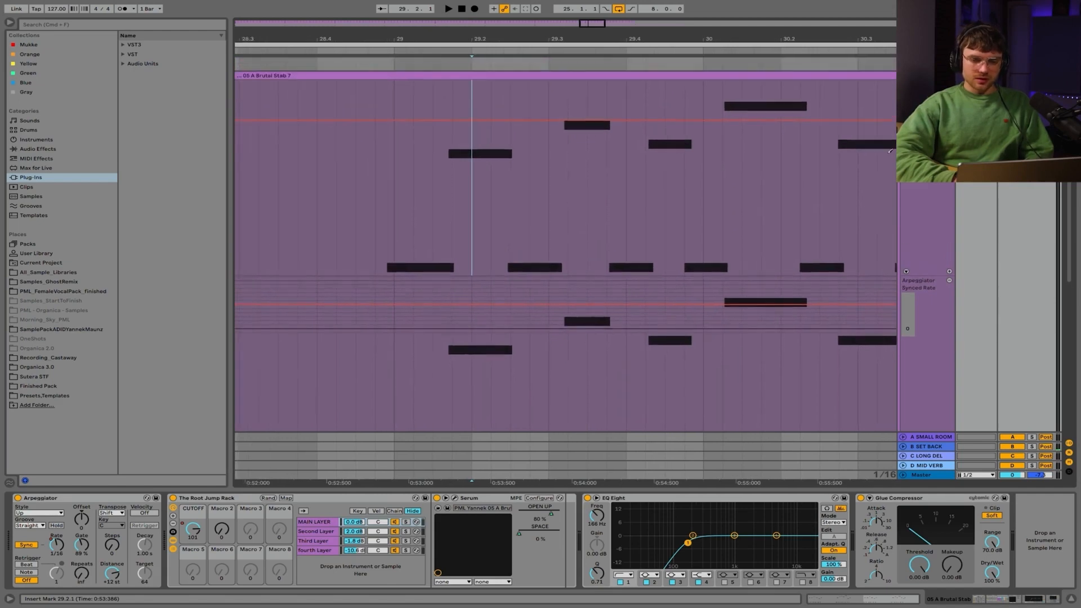
left_click(907, 273)
left_click(906, 271)
left_click(935, 182)
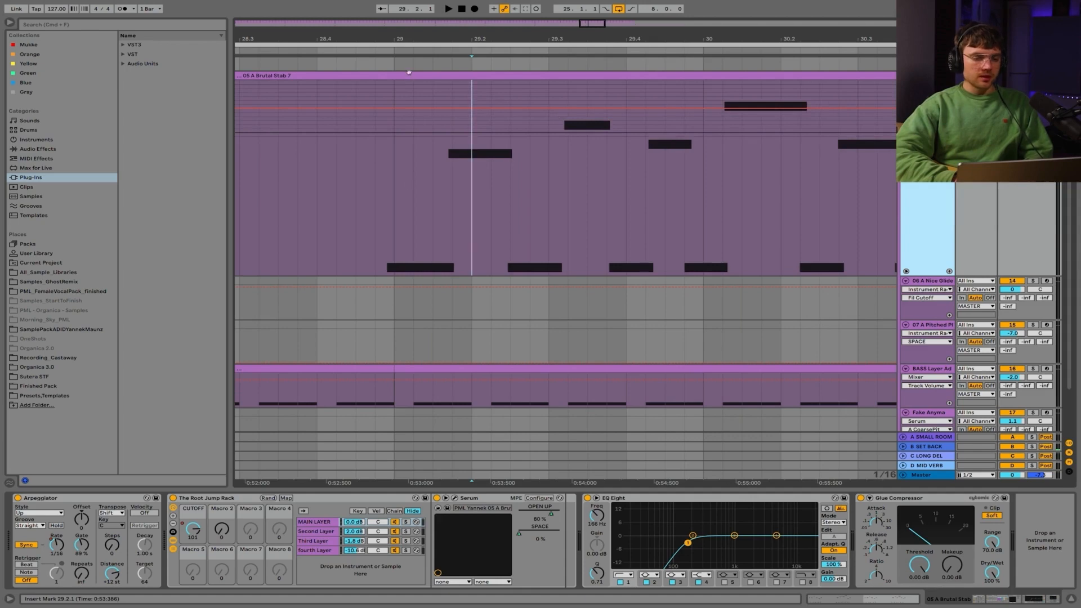
left_click(425, 113)
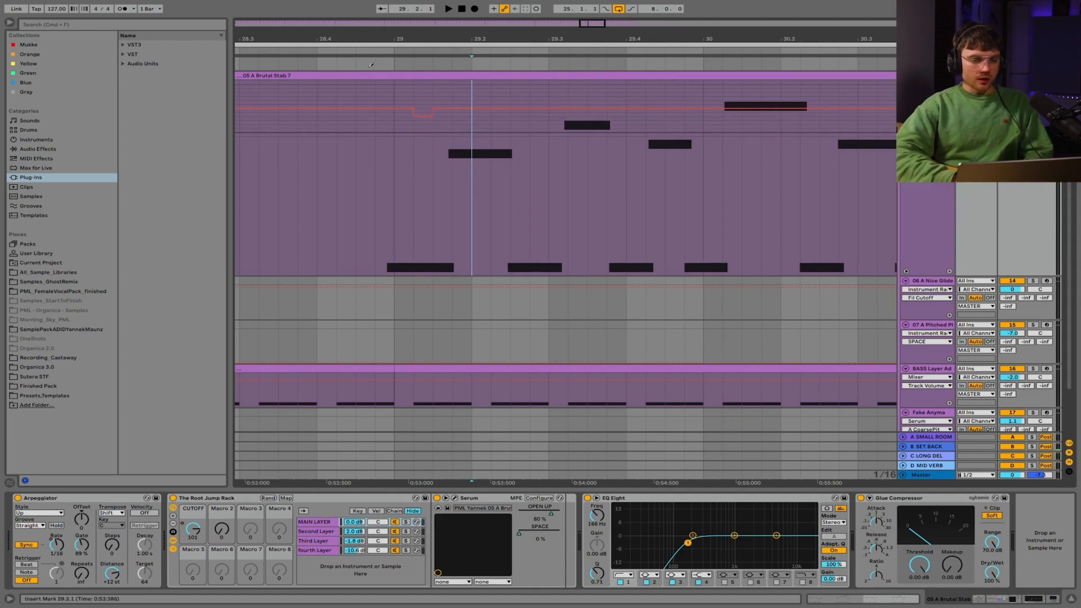
left_click(366, 49)
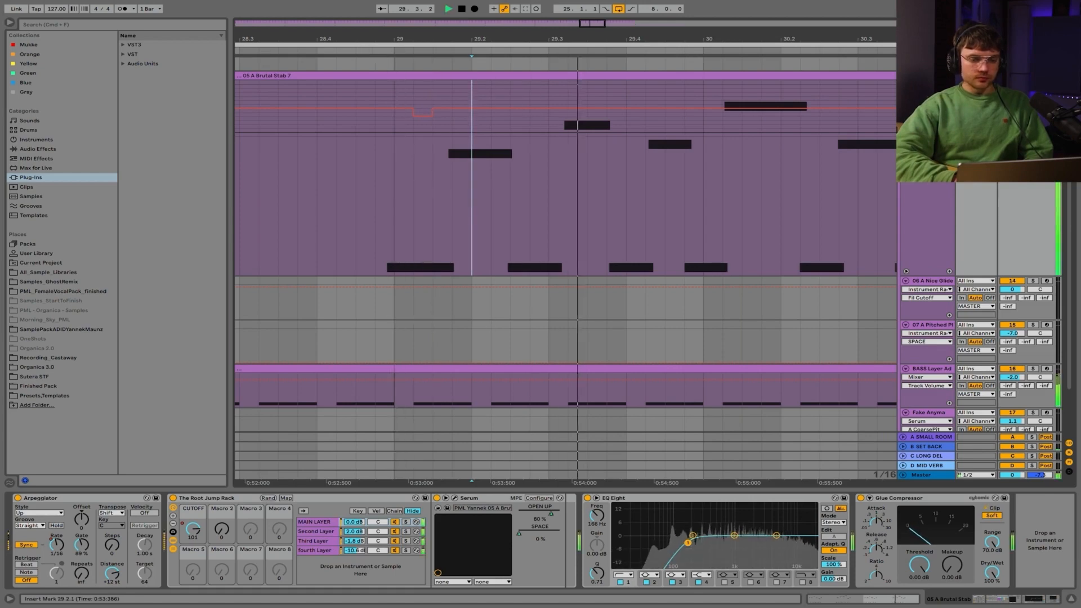
Show the rack's CUTOFF automation on the Brutal Stab 7 clip and lower it to 47 ahead of bar 29.
right_click(193, 529)
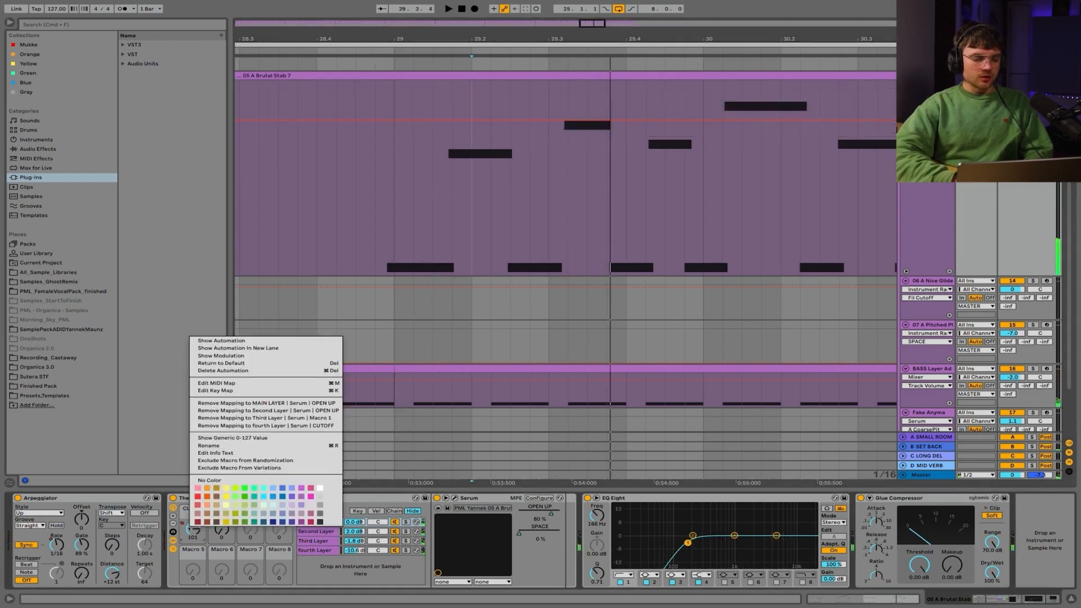
left_click(245, 341)
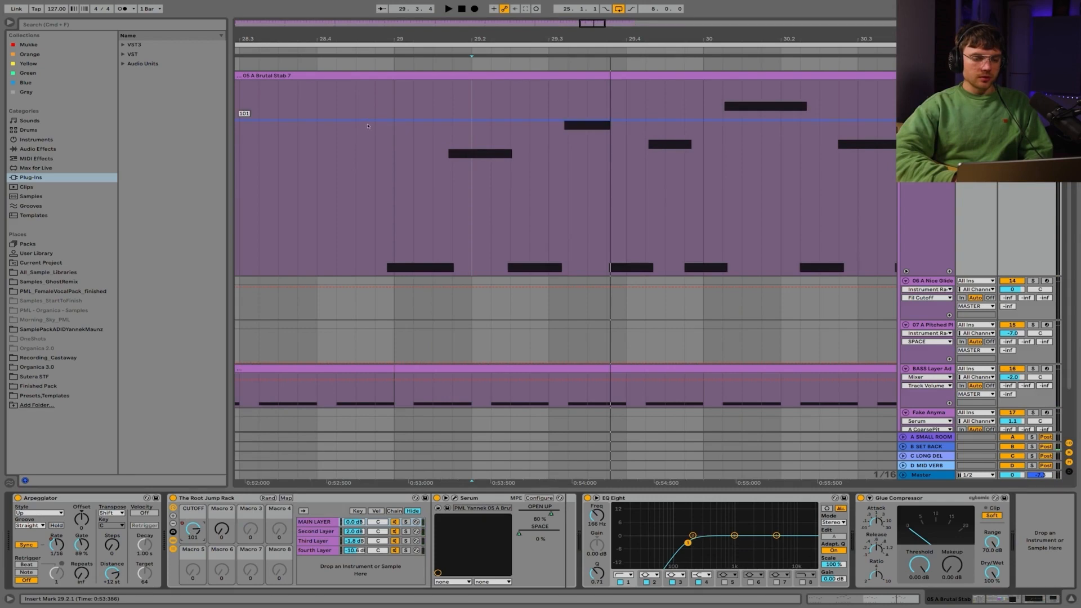
left_click_drag(364, 123, 363, 206)
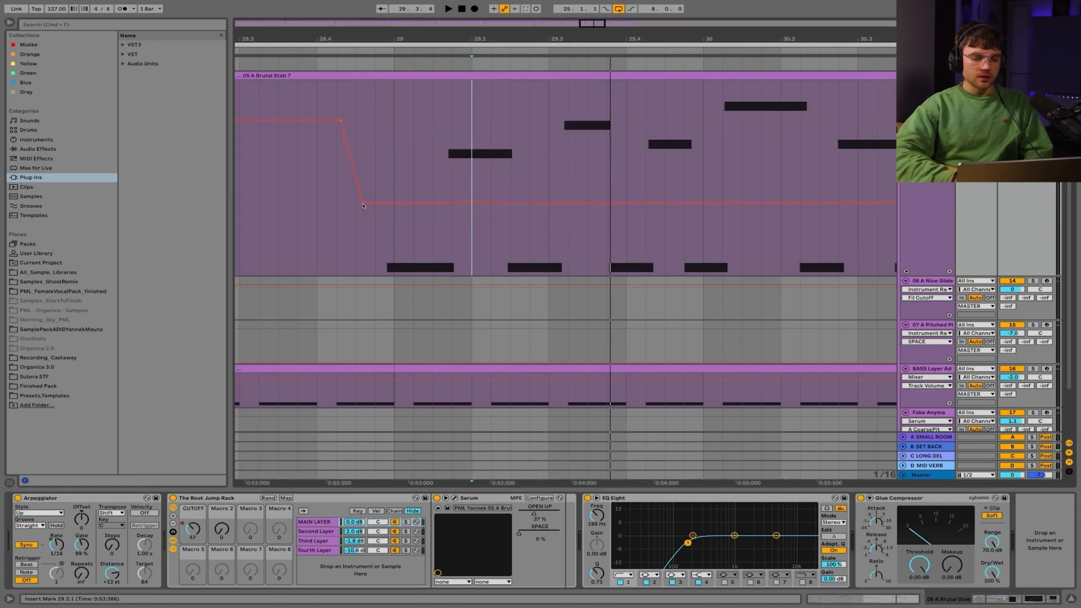
key("space")
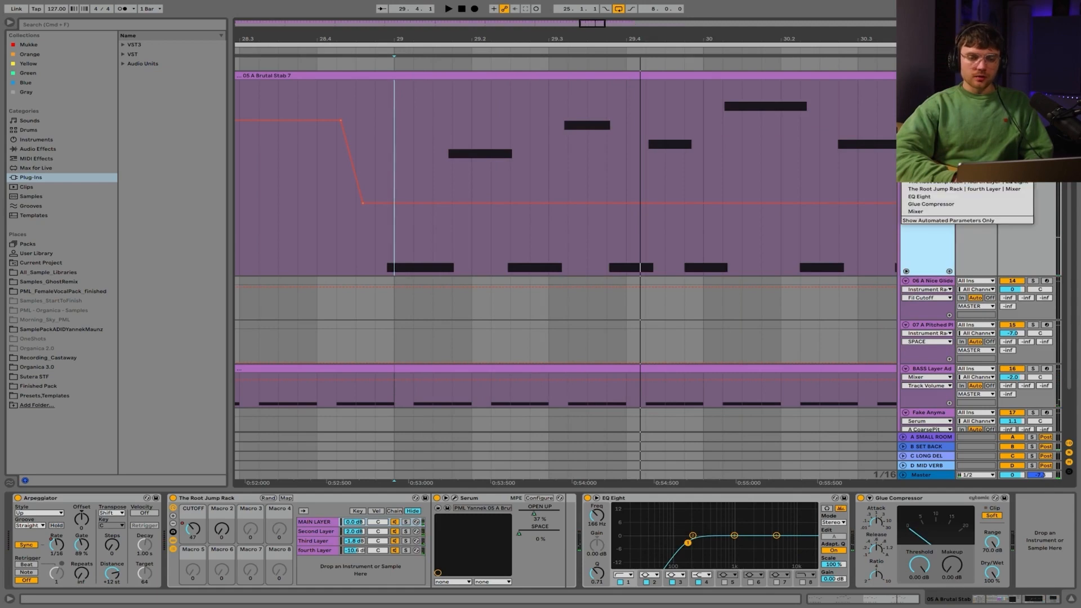
Show Synced Rate automation again, audition the phrase from bar 29, and draw a second one-sixteenth dip ending at 29.3.
key("space")
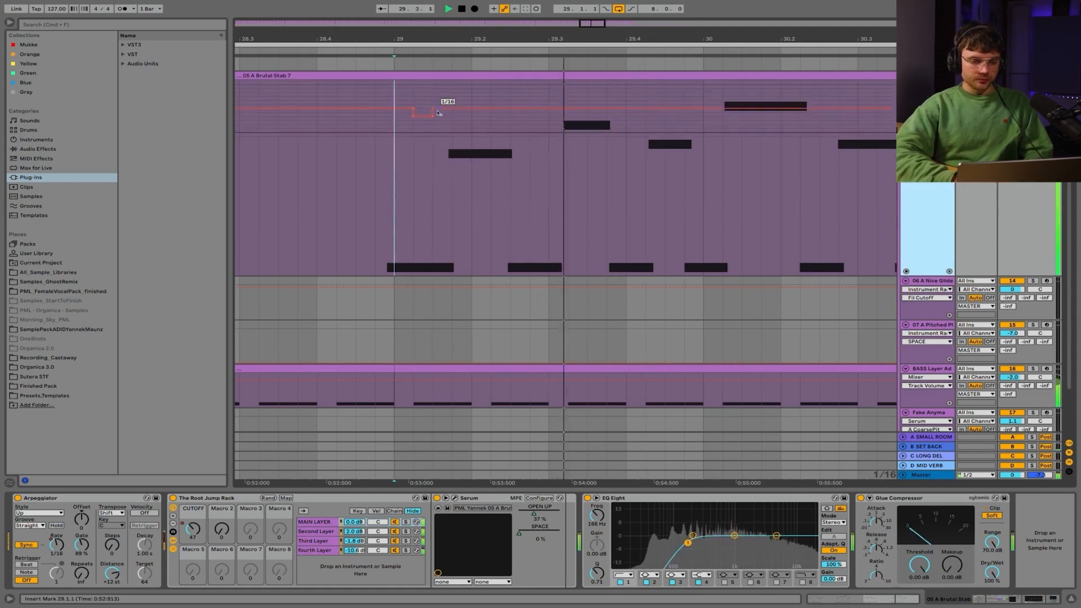
key("space")
key("space")
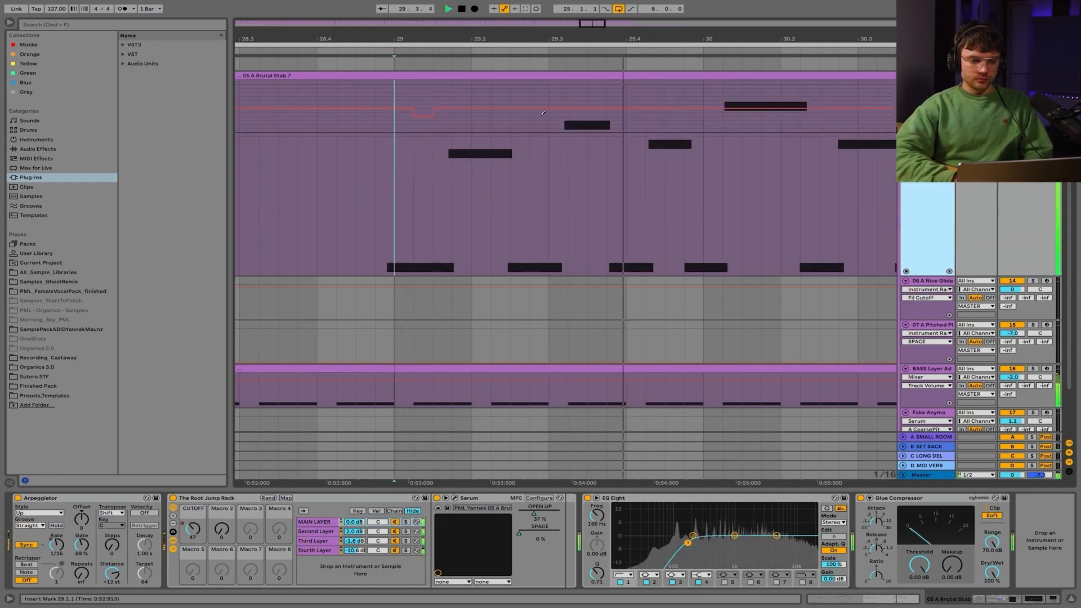
key("space")
key("space")
key("space")
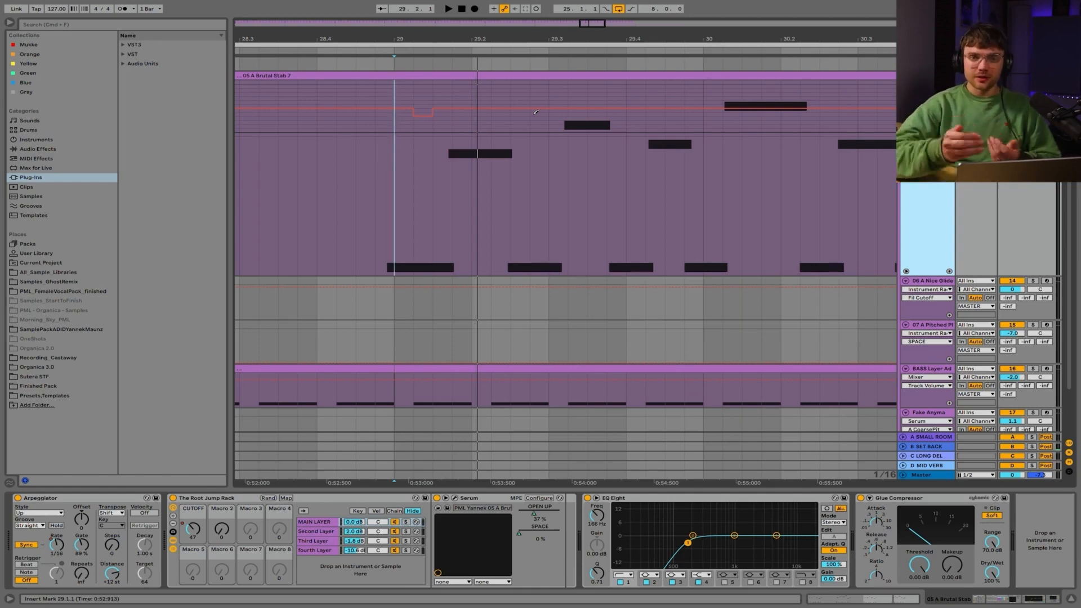
key("space")
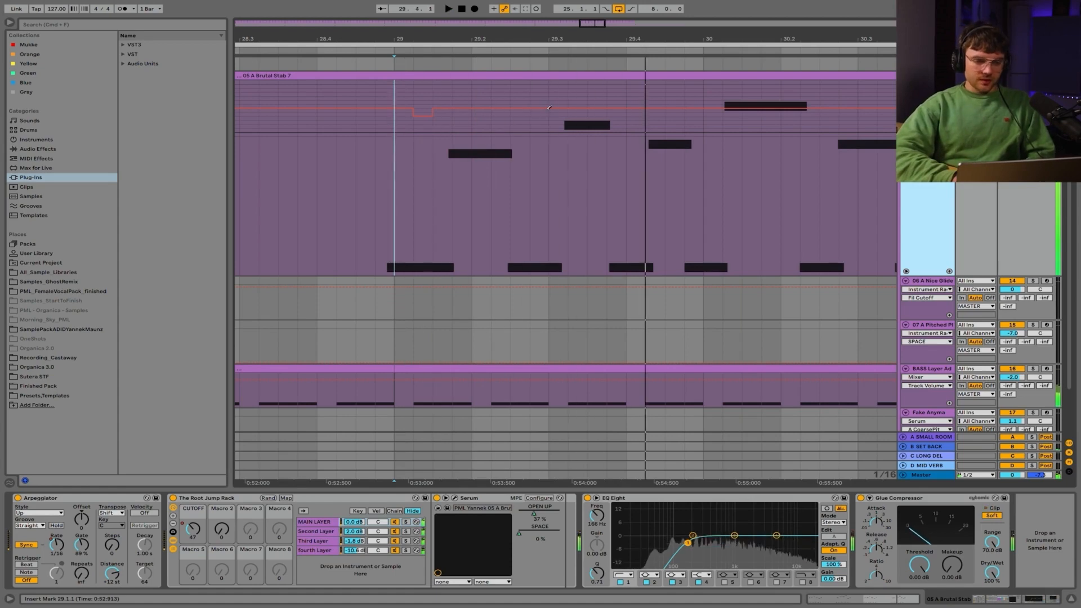
left_click_drag(547, 118, 558, 117)
key("space")
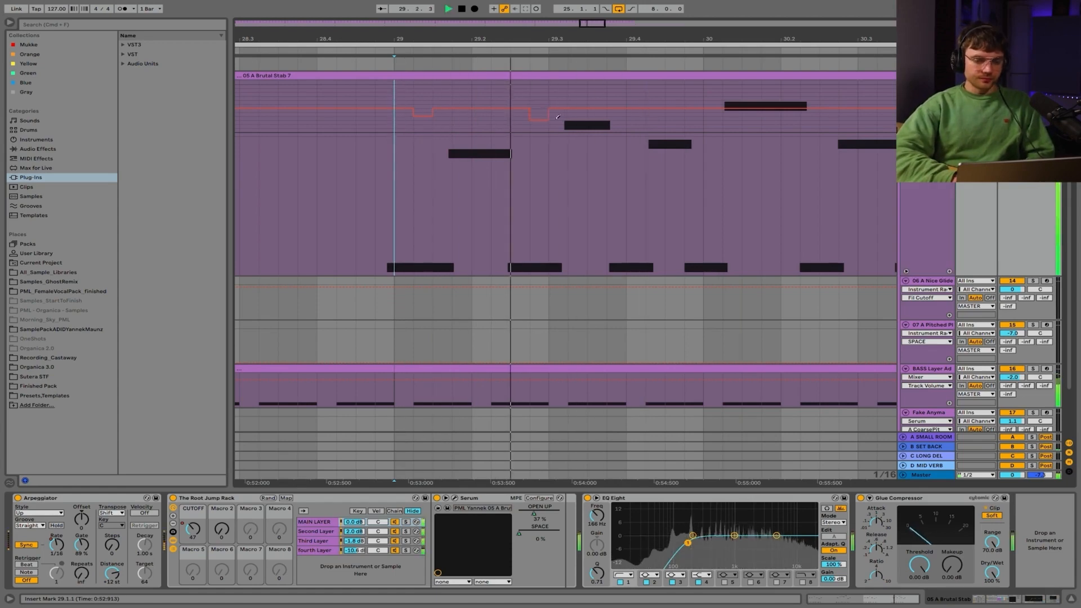
Audition the phrase from bar 29 and reshape the second Synced Rate dip to 1/32, lasting an eighth note up to 29.3.
key("space")
key("space")
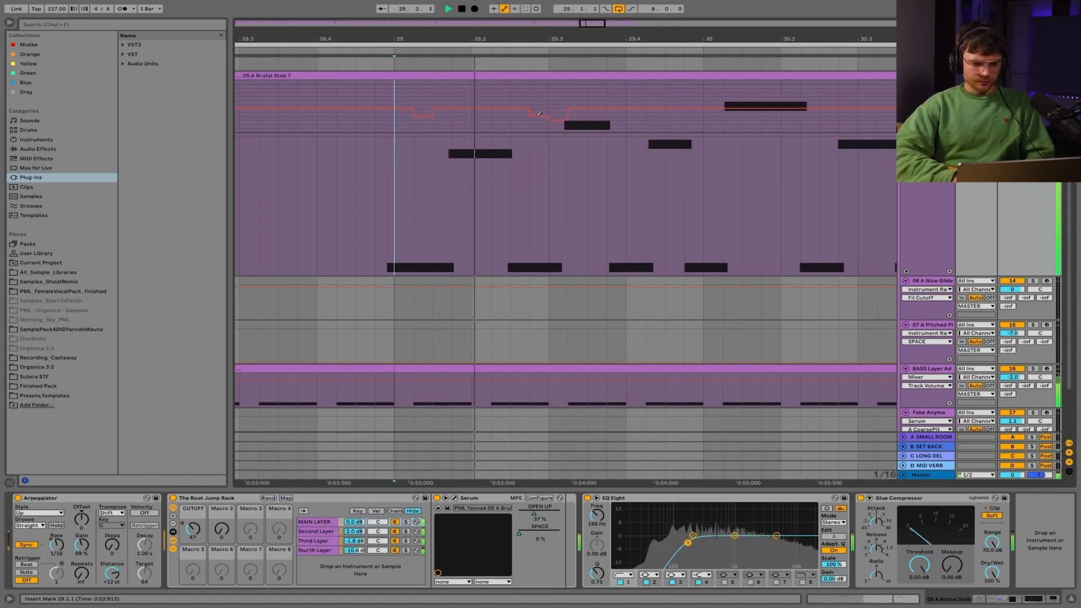
key("space")
key("space")
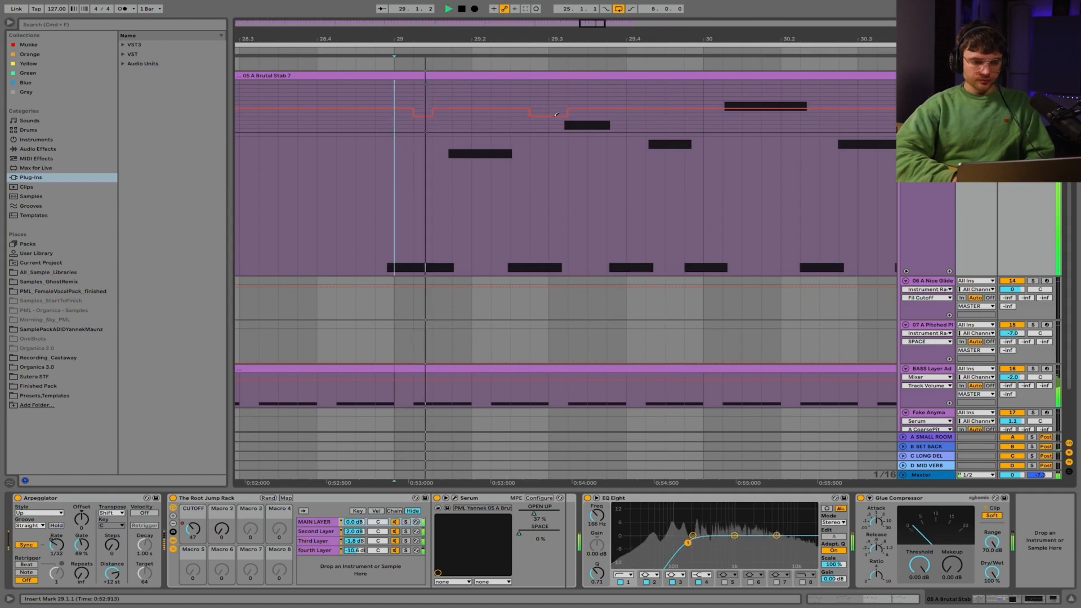
left_click(526, 116)
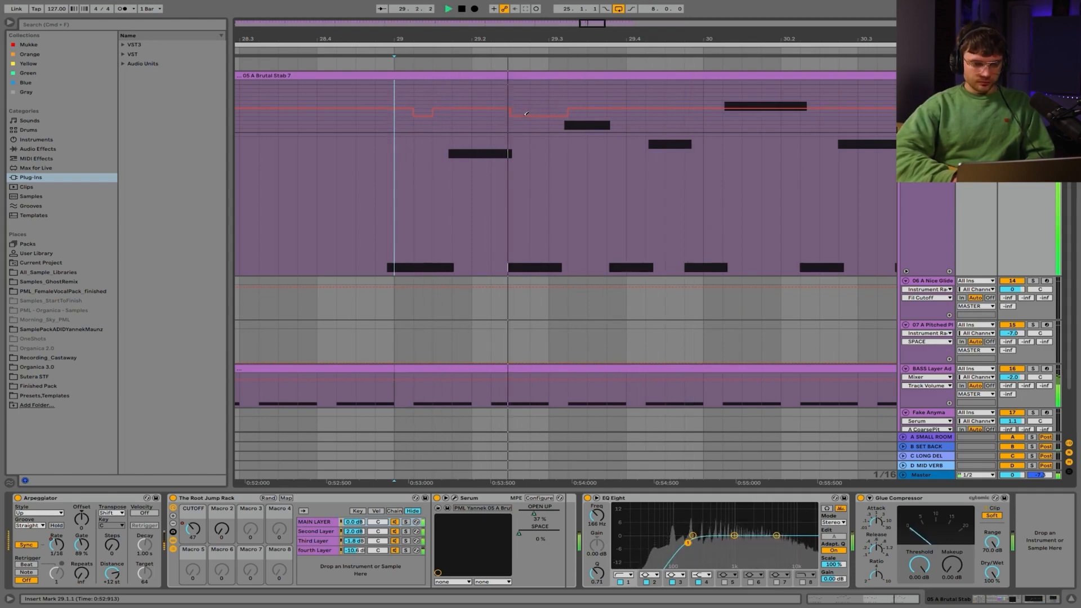
left_click(560, 108)
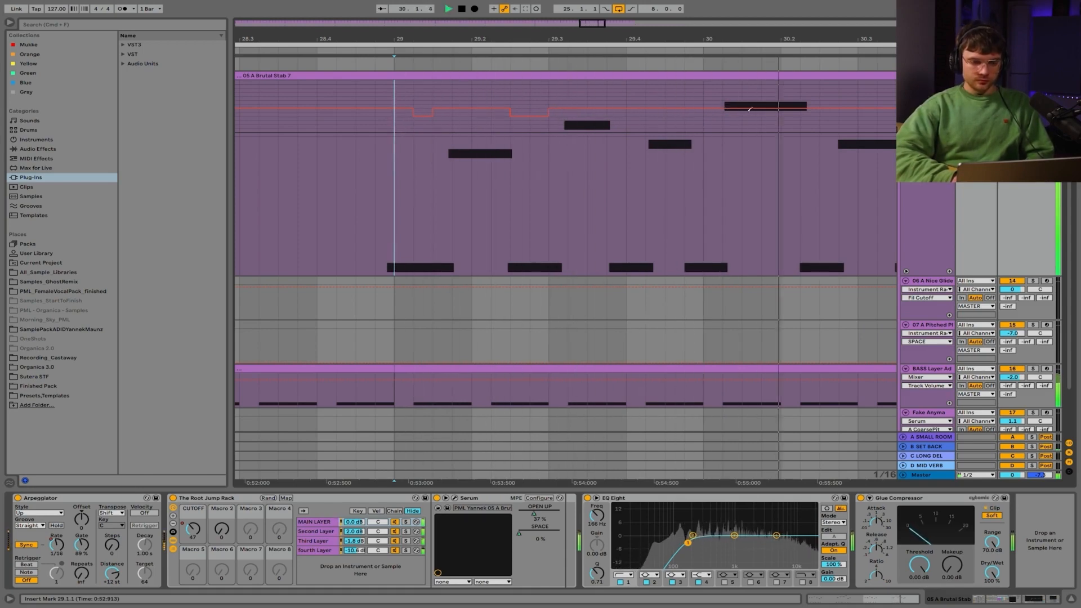
Draw a Synced Rate dip to 1/32 around 30.2, an eighth note long, auditioning it from bar 29.
left_click(768, 117)
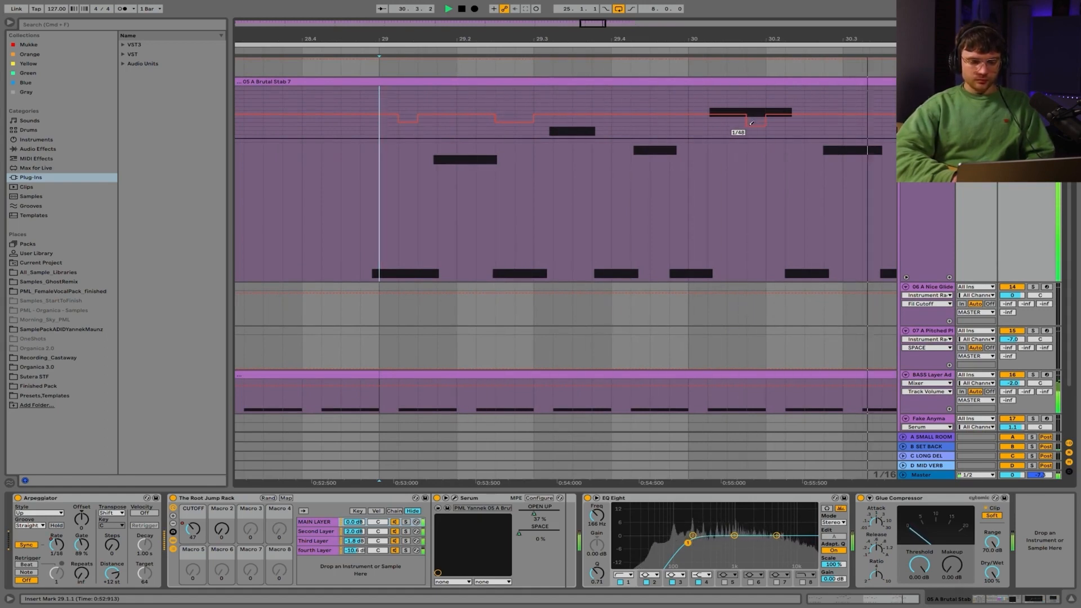
key("space")
left_click(775, 136)
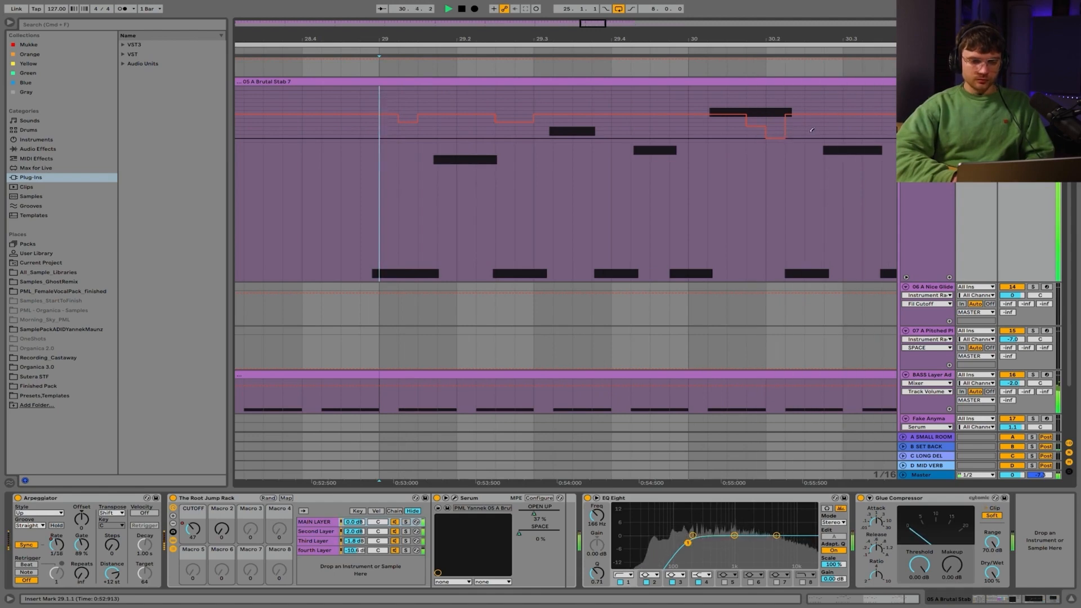
key("space")
key("space")
left_click_drag(775, 134, 760, 120)
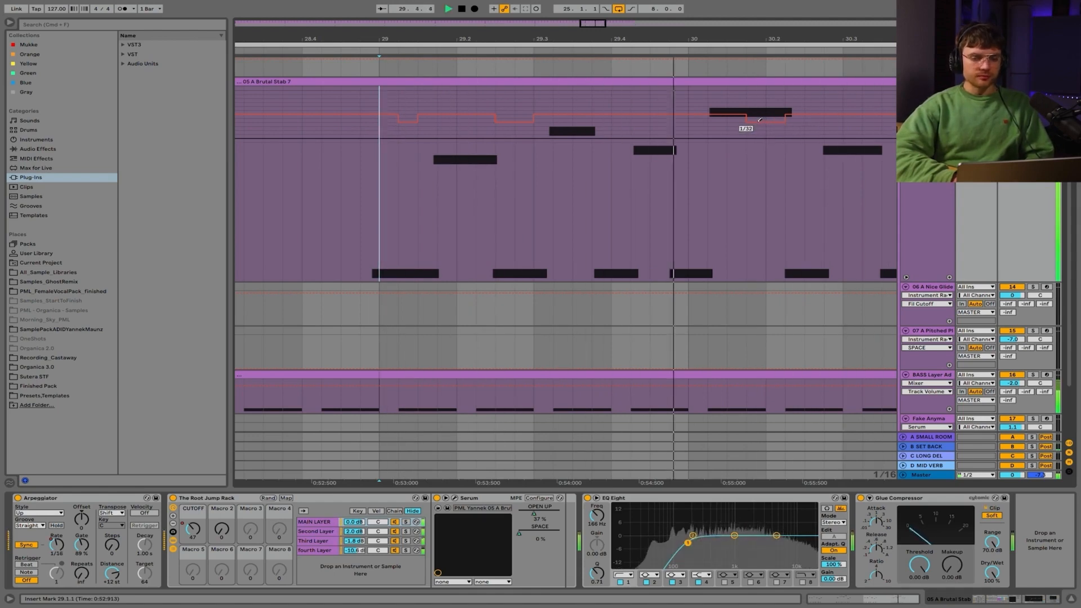
Draw another eighth-note Synced Rate dip ending at 30.4 and play the phrase from bar 29.
scroll(760, 120, "right", 3)
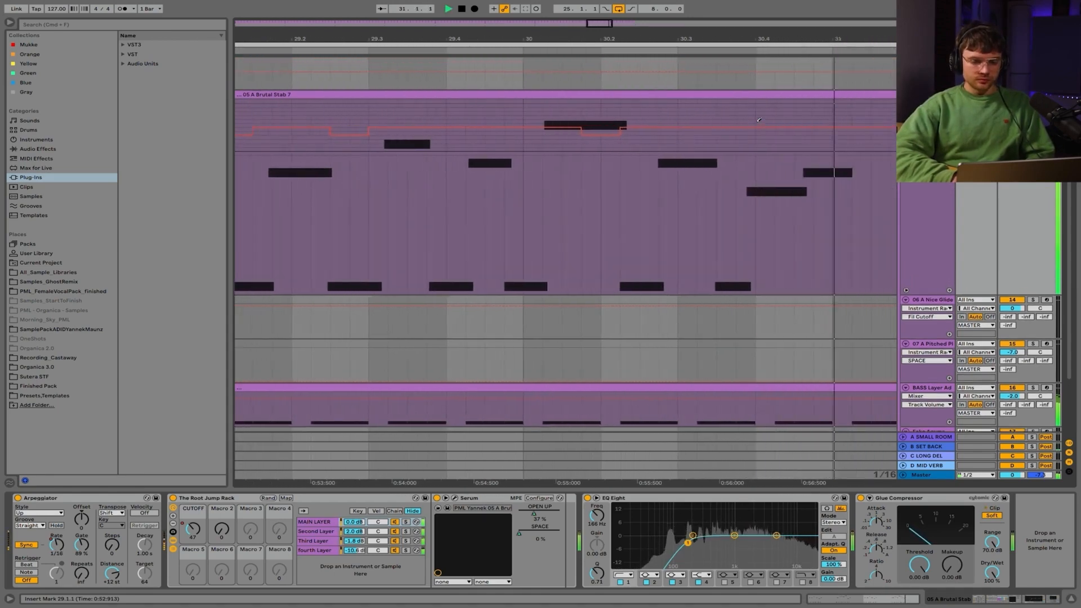
key("space")
mouse_move(825, 131)
left_mouse_down()
mouse_move(830, 118)
mouse_move(811, 128)
left_mouse_up()
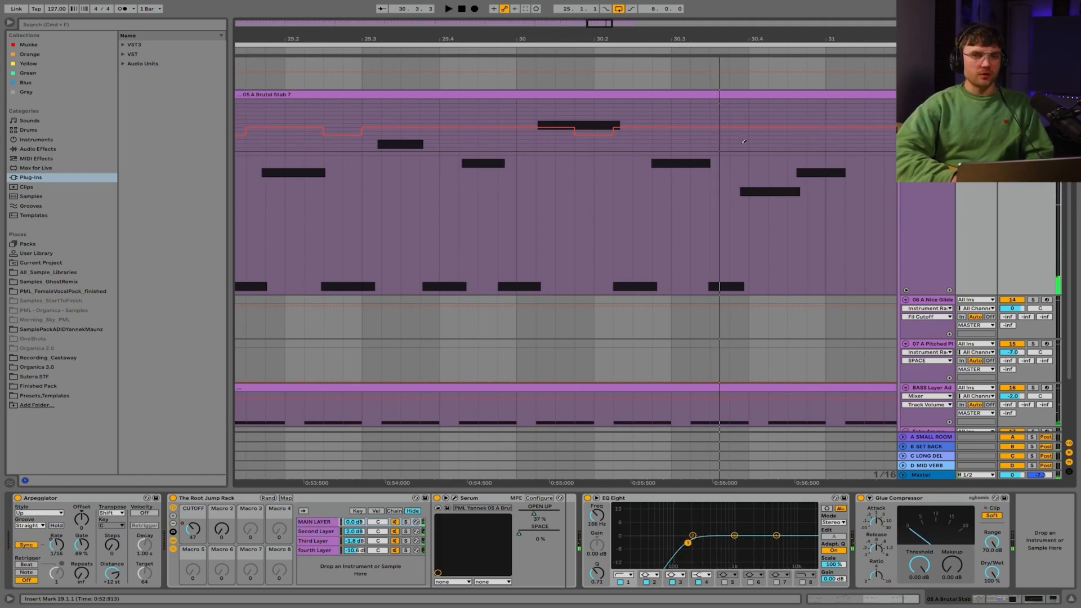
key("space")
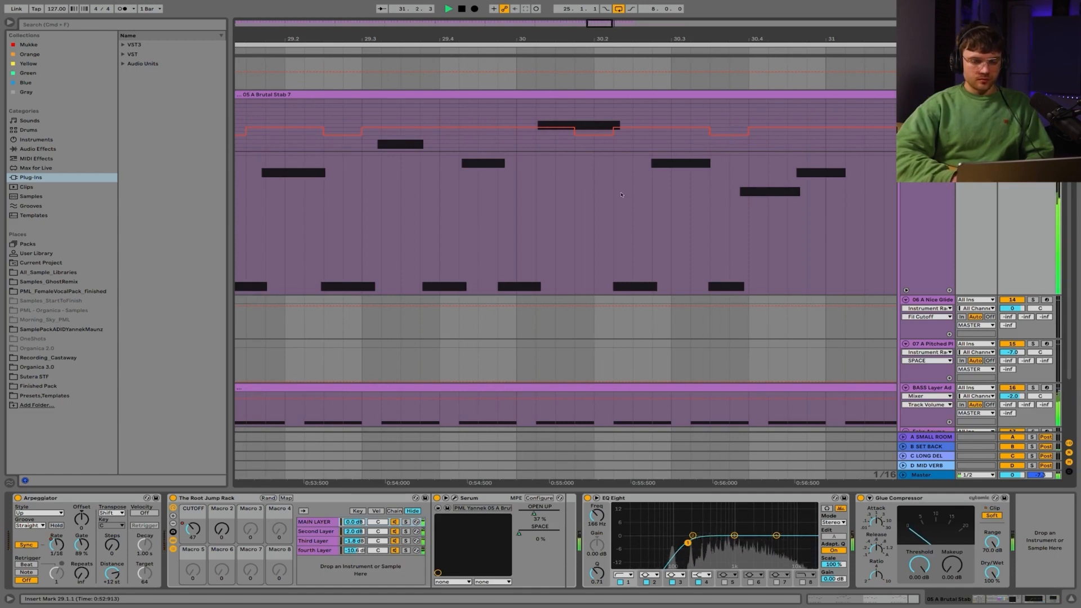
Show the rack's CUTOFF automation on the Brutal Stab track, with Synced Rate in its own lane below.
scroll(622, 194, "down", 10)
scroll(547, 191, "up", 5)
key("space")
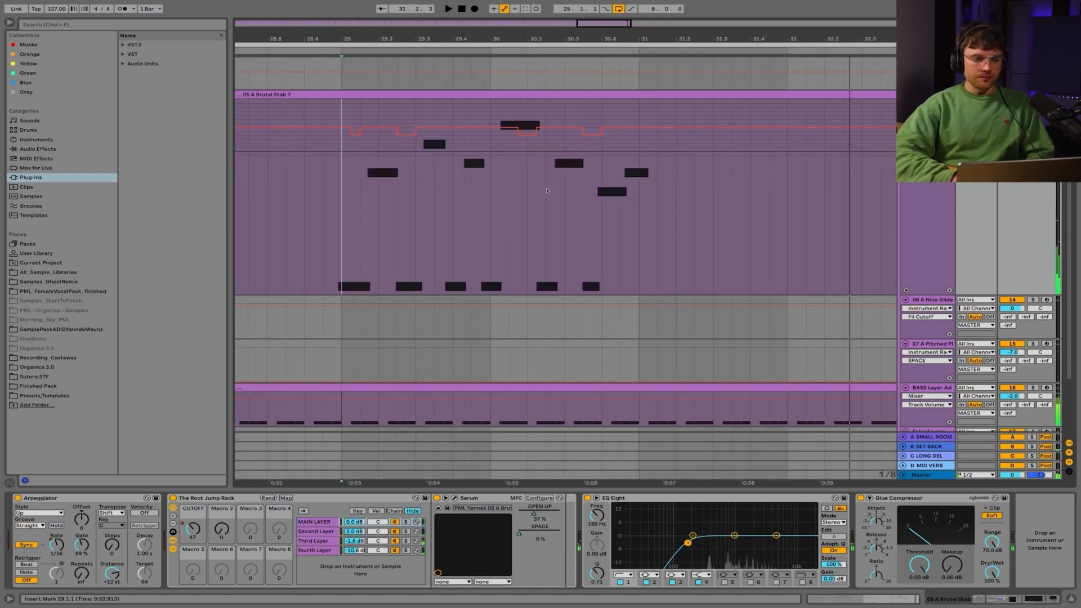
key("space")
right_click(194, 530)
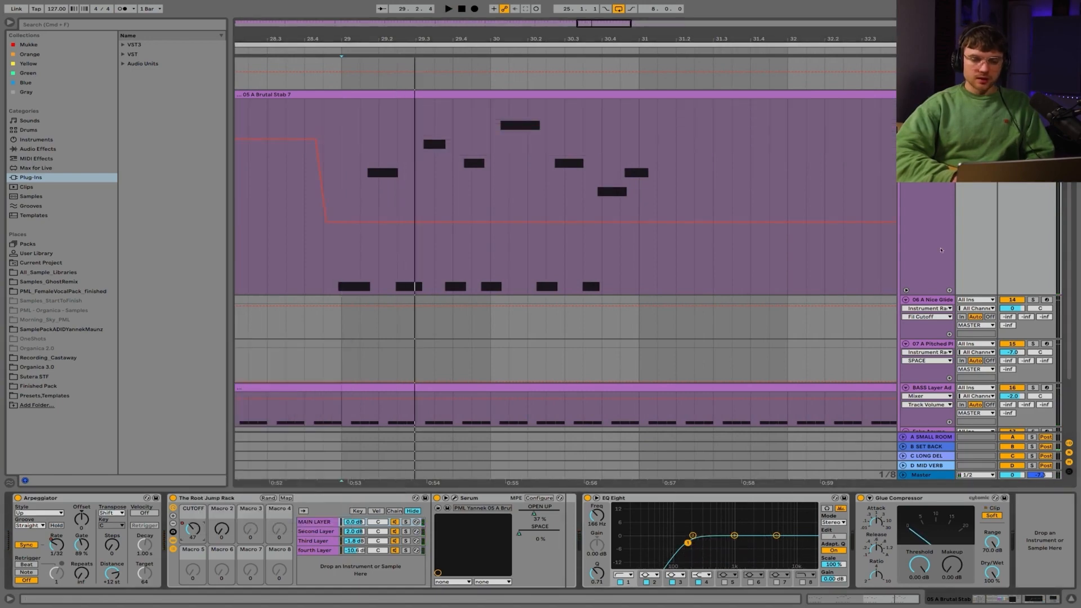
left_click(907, 291)
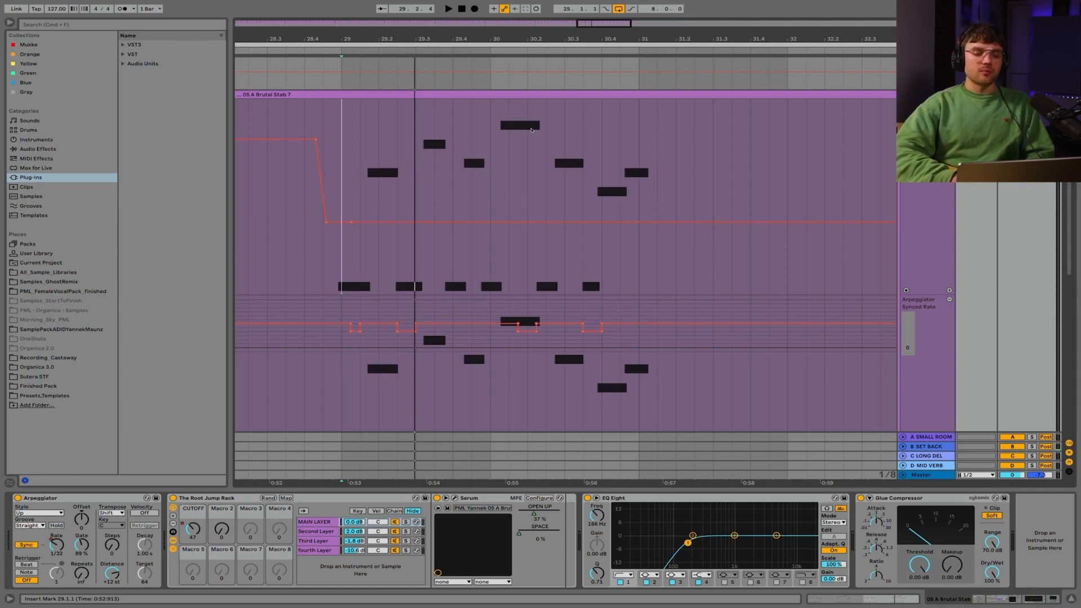
Shape a CUTOFF curve over the bar 29 phrase: a dip in beat 29.2, a peak near bar 30 and a rise to 110 at bar 31.
left_click_drag(517, 222, 517, 133)
left_click(620, 200)
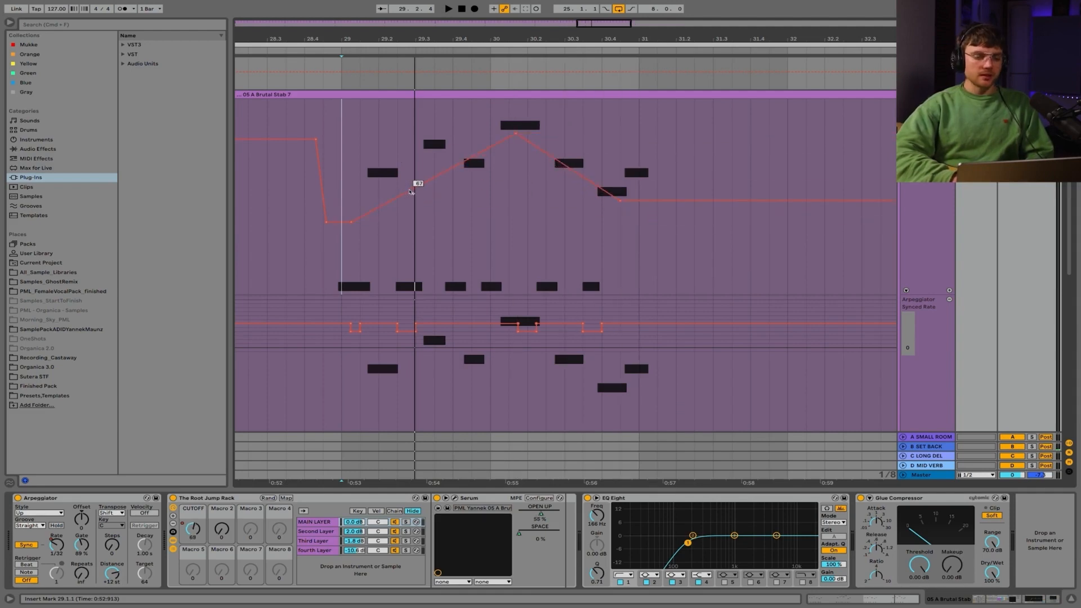
left_click_drag(434, 177, 472, 177)
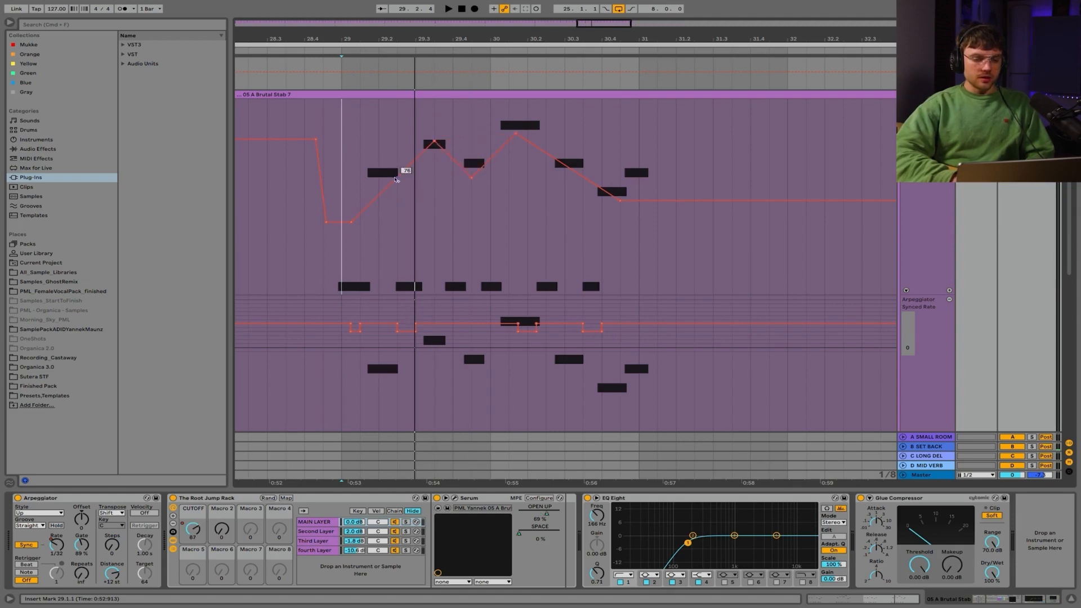
left_click_drag(436, 143, 427, 170)
left_click(473, 178)
left_click_drag(515, 133, 638, 119)
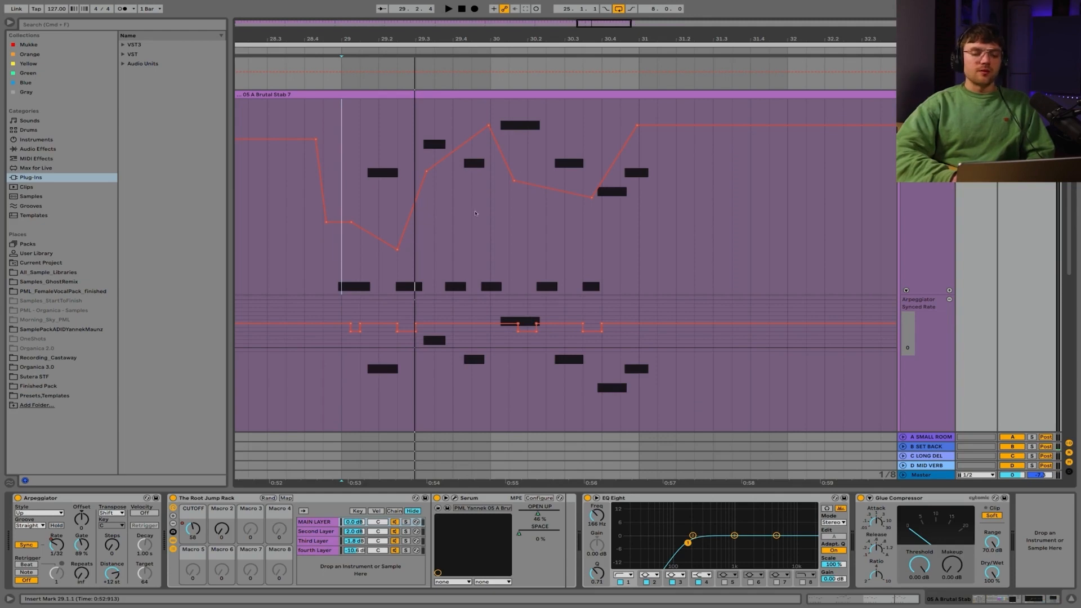
Audition the CUTOFF curve from bar 29 and raise its low point in beat 29.2 to 58.
key("space")
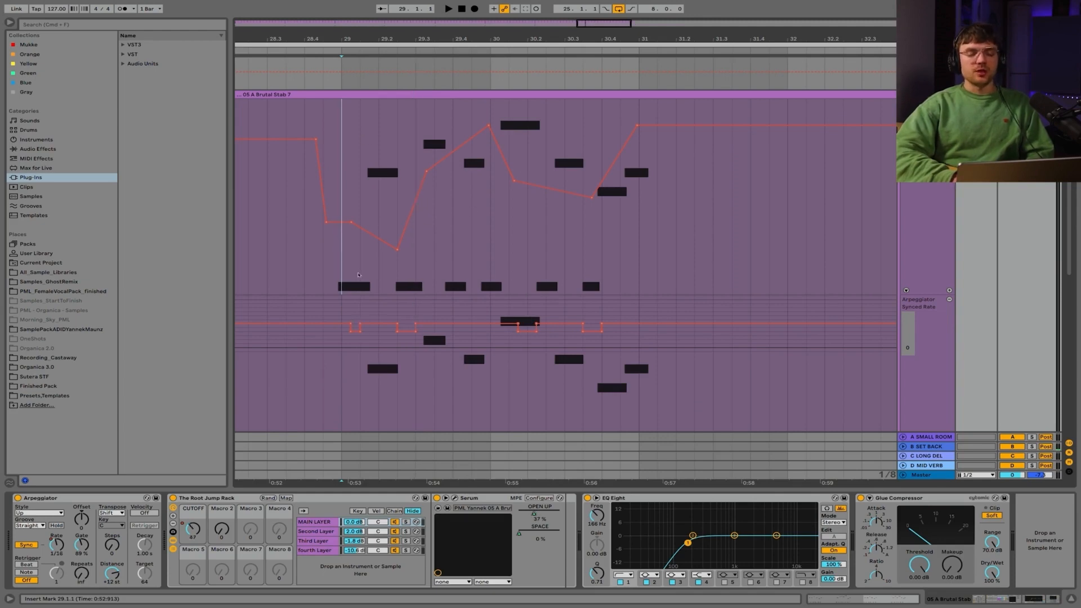
key("space")
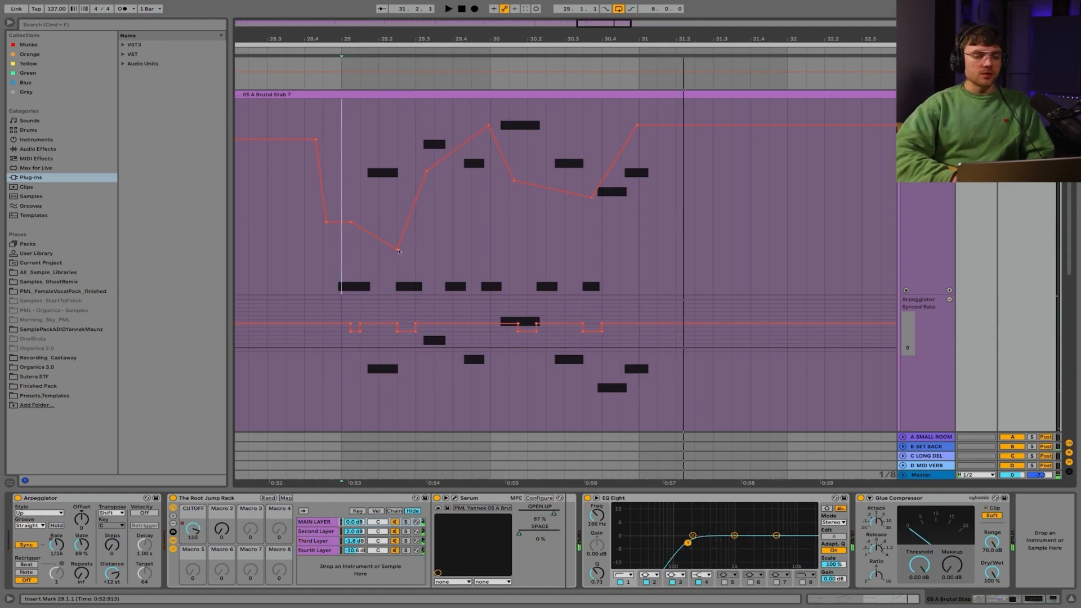
left_click_drag(401, 250, 399, 207)
key("space")
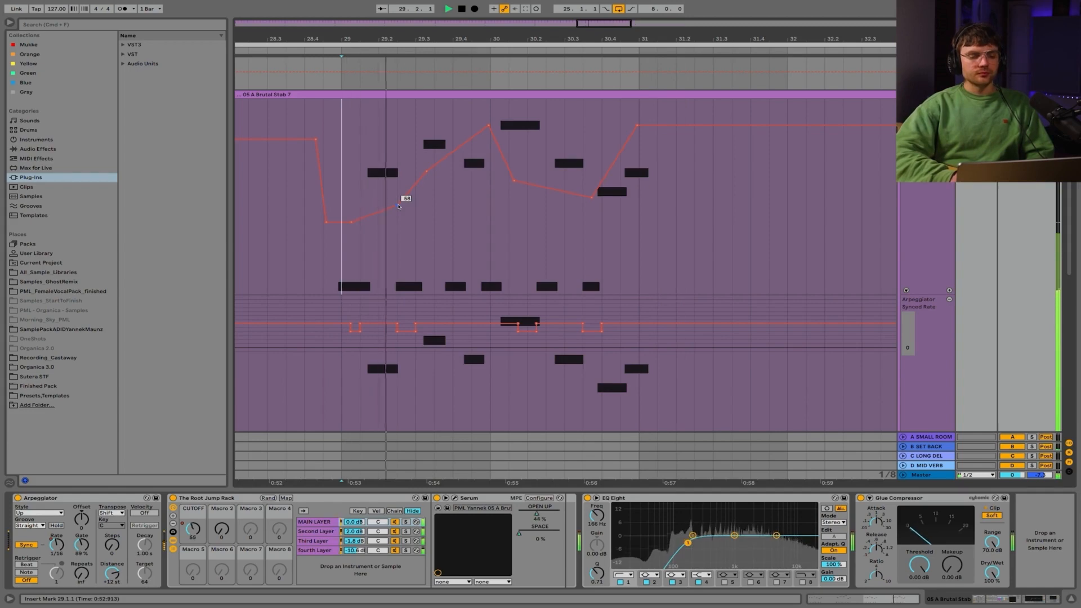
Flatten the CUTOFF peak ahead of bar 30 to about 75 and lower the point just after bar 30.
left_click(490, 126)
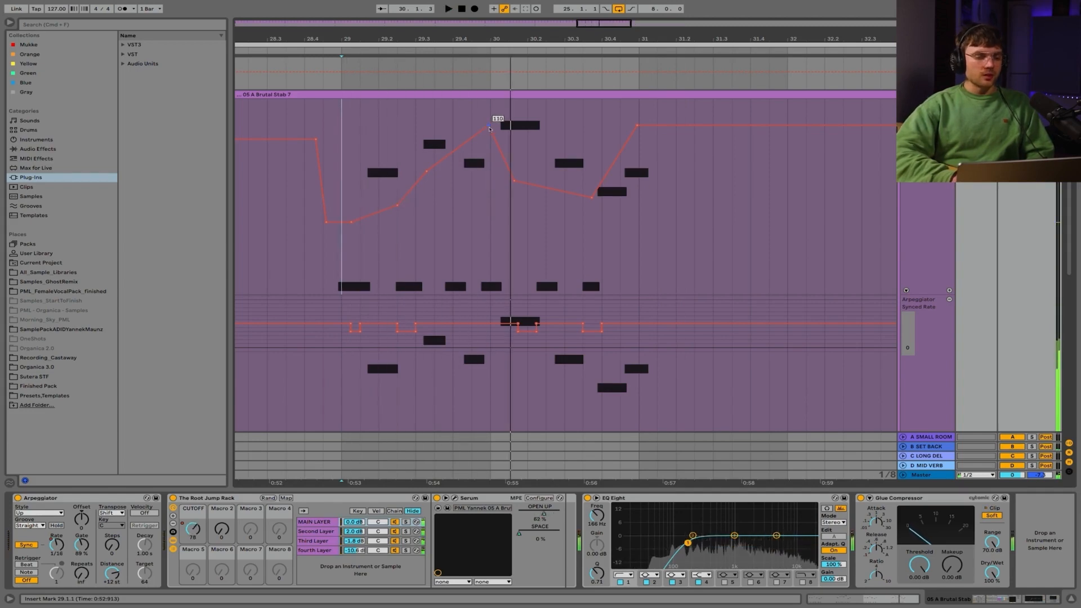
key("space")
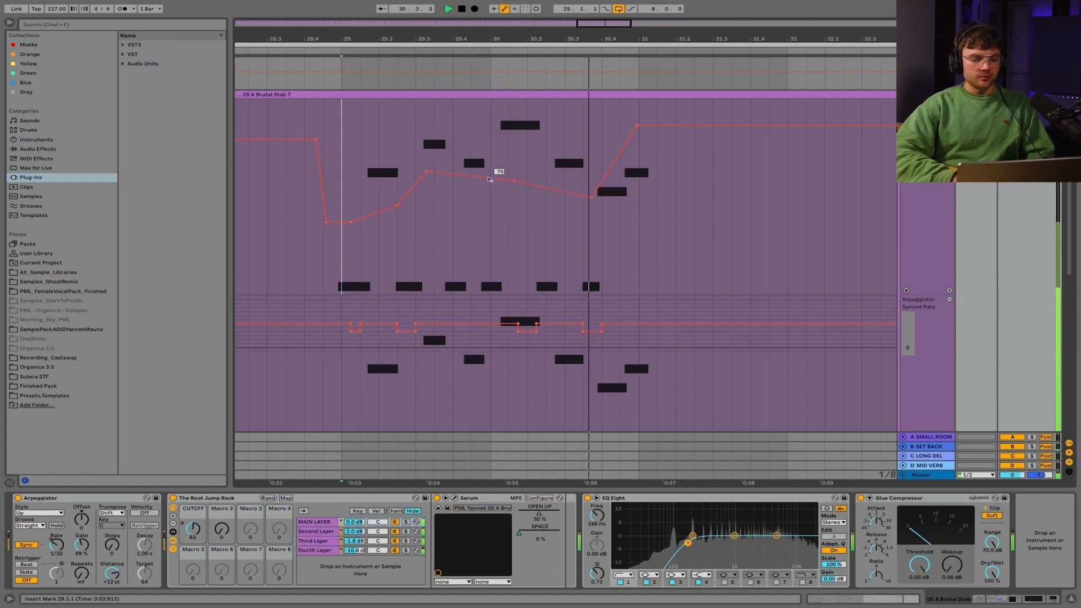
key("space")
left_click(472, 176)
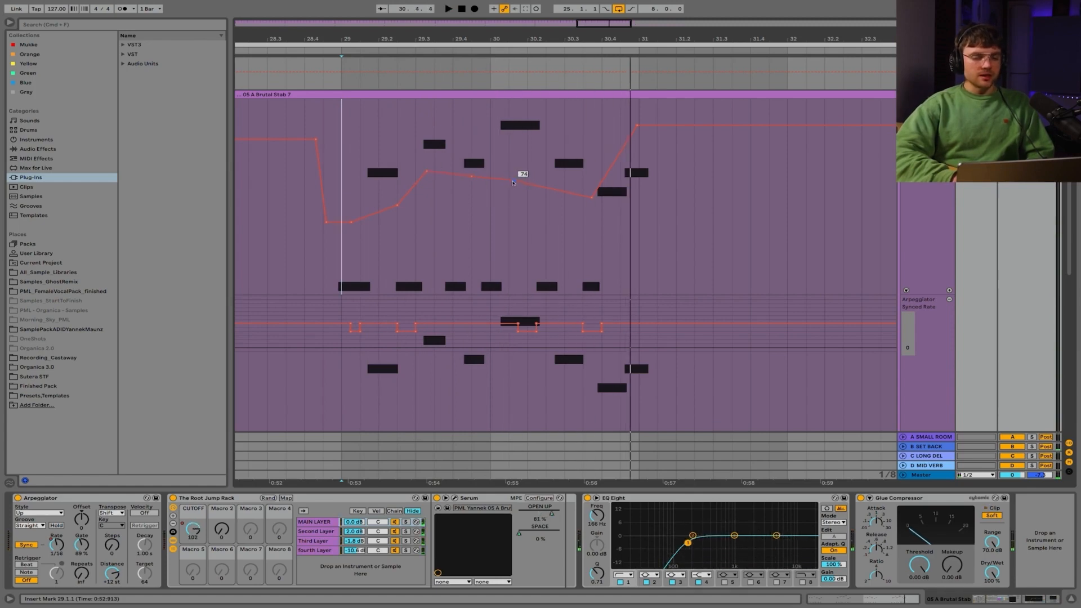
left_click_drag(517, 181, 514, 209)
key("space")
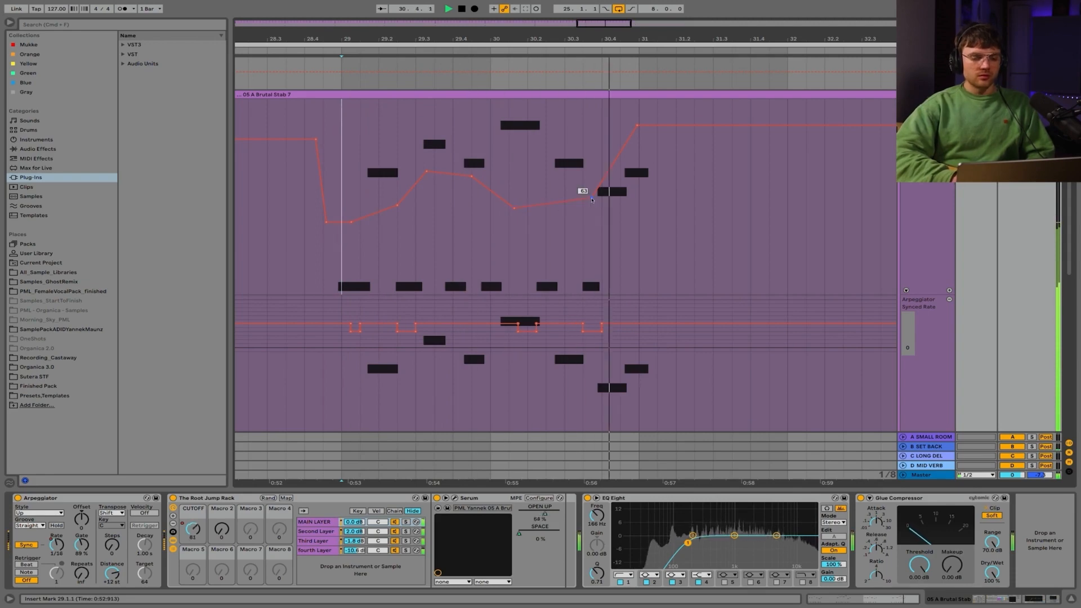
Add a CUTOFF peak in beat 30.2 and raise the point in beat 30.3 to about 73 while auditioning.
key("space")
key("space")
left_click_drag(546, 204, 546, 174)
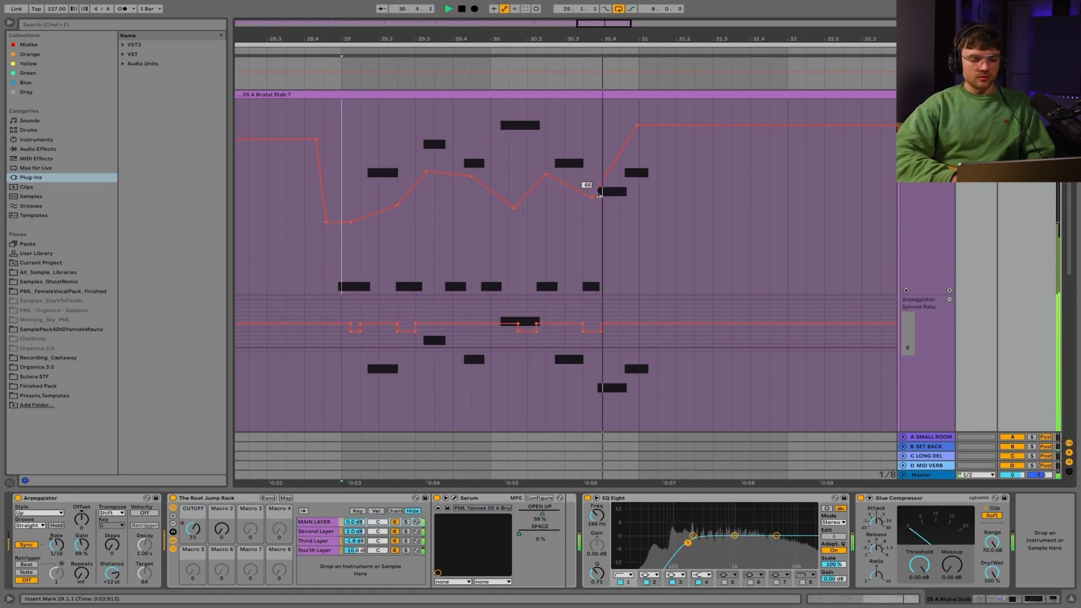
key("space")
key("space")
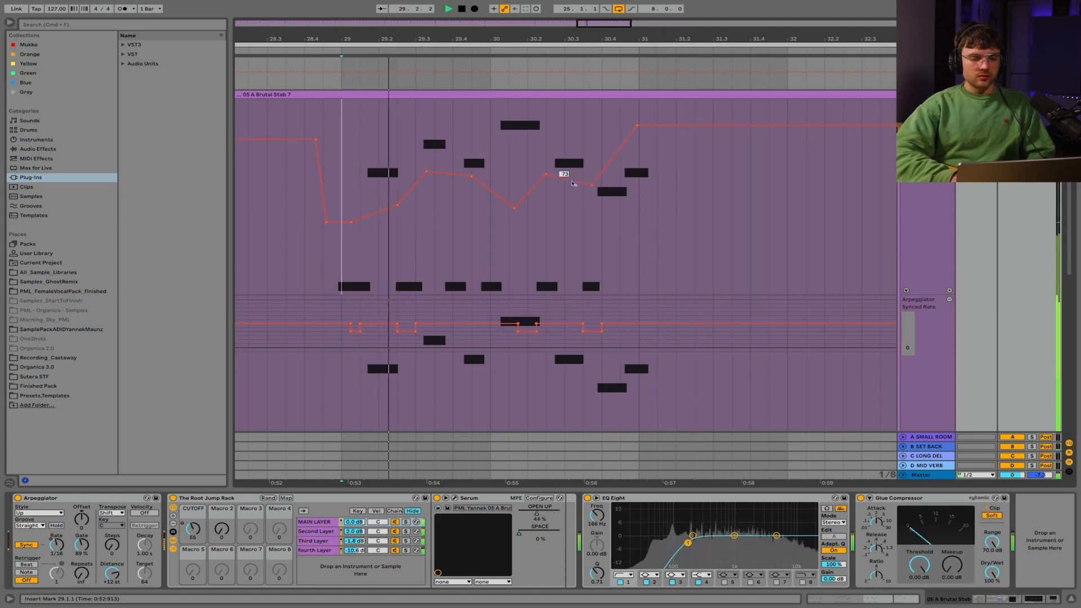
Raise the CUTOFF point just after bar 29 to 56 and listen back with both phrases in view.
left_click_drag(350, 222, 350, 210)
scroll(349, 209, "down", 5)
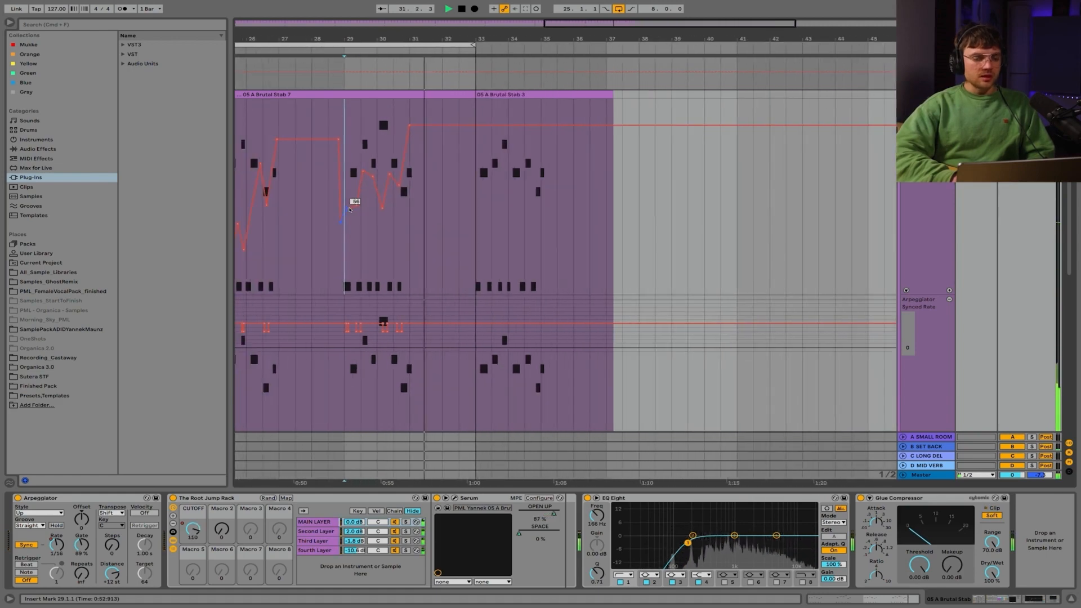
scroll(355, 211, "left", 3)
scroll(355, 211, "down", 1)
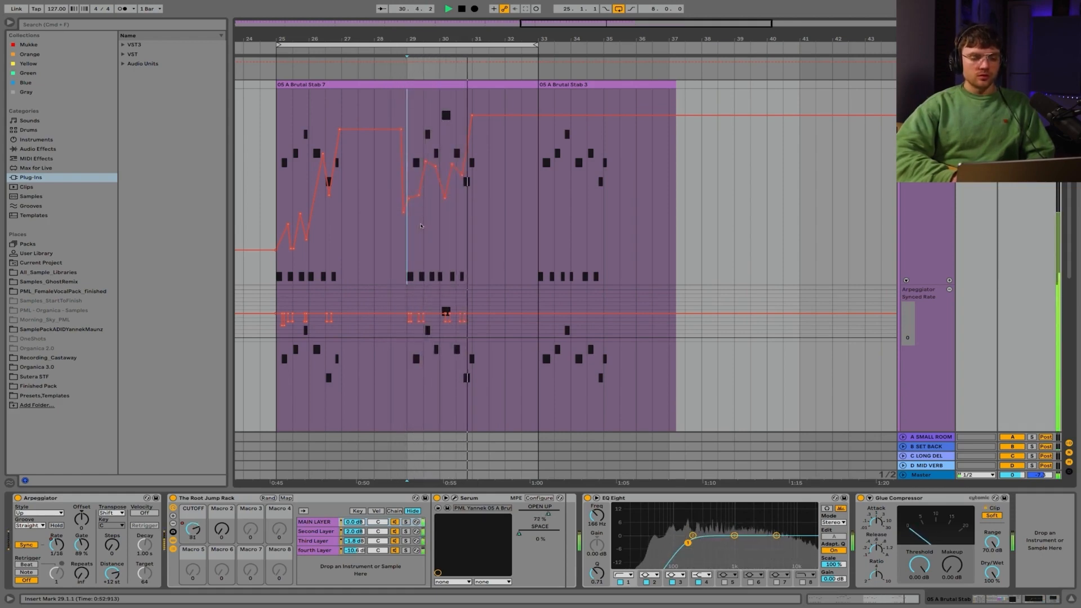
key("space")
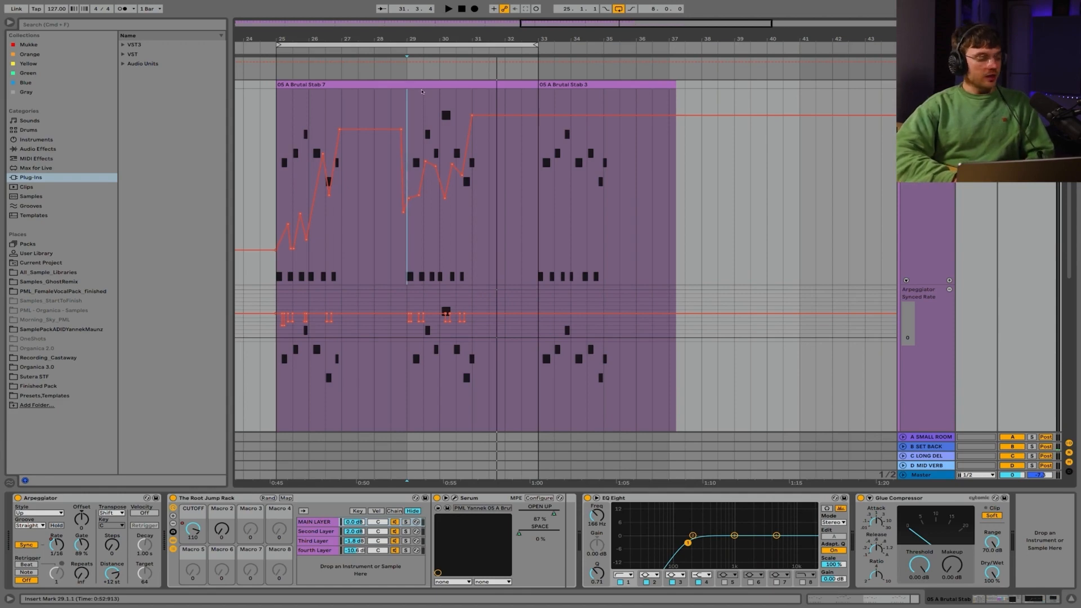
Hide the arrangement automation, open the Brutal Stab 7 clip and show its MIDI Ctrl Pitch Bend envelope.
key("a")
left_click(418, 87)
double_click(418, 86)
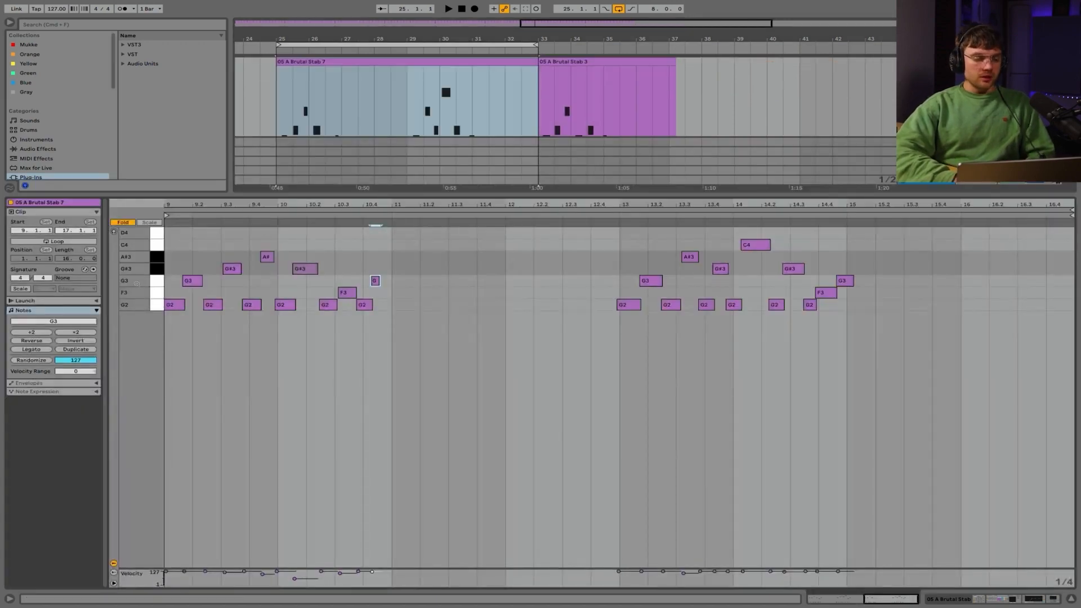
left_click(82, 383)
left_click(31, 394)
left_click(33, 403)
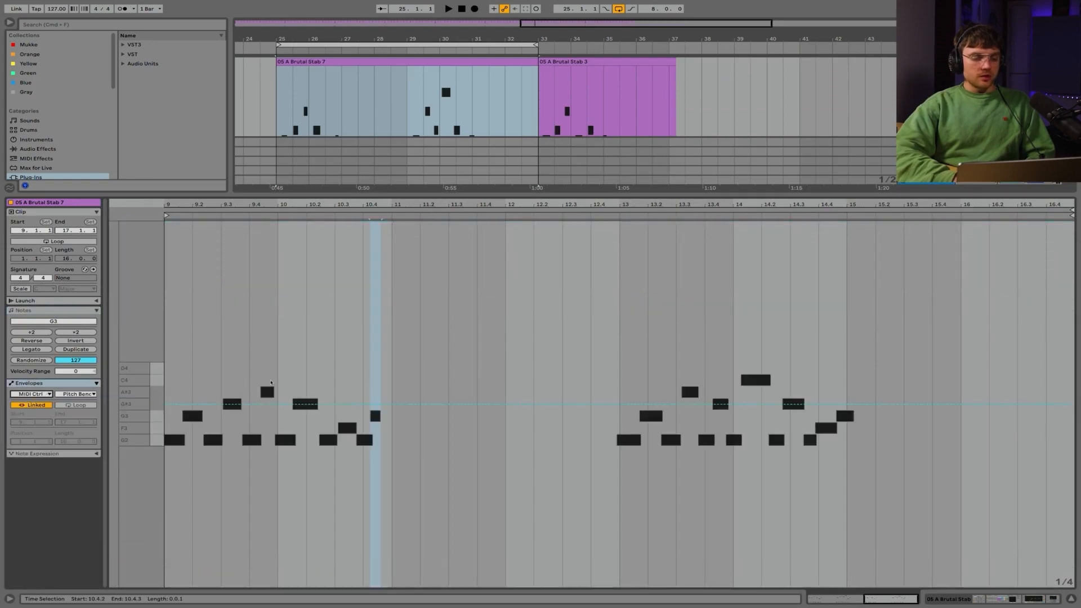
Draw a short Pitch Bend dip just before 9.3, leading back to zero on the G#3 note, and audition it from 9.1.1.
scroll(271, 382, "up", 5)
left_click(292, 360)
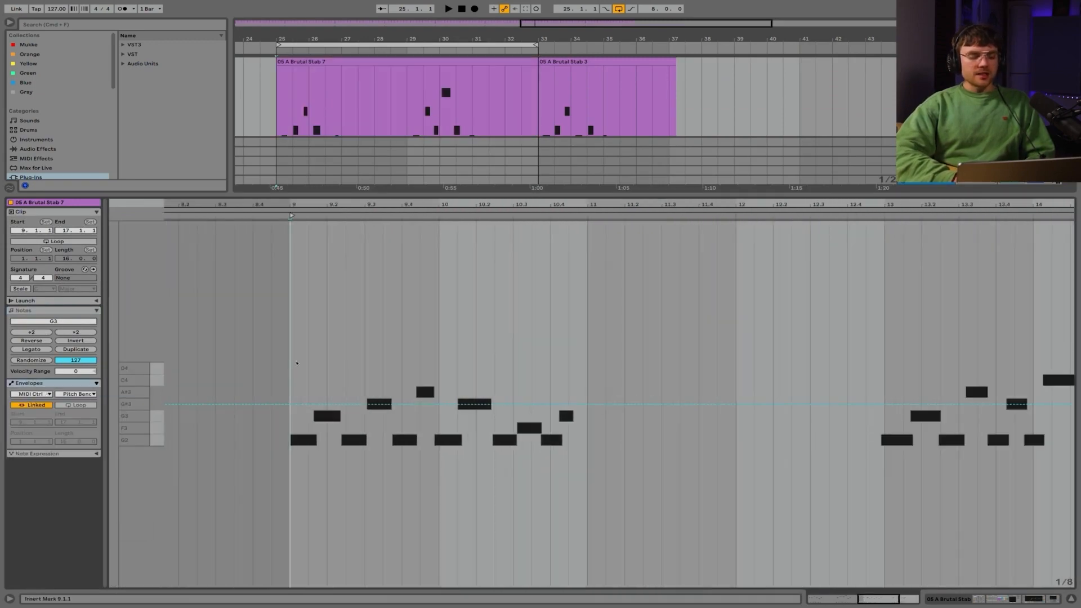
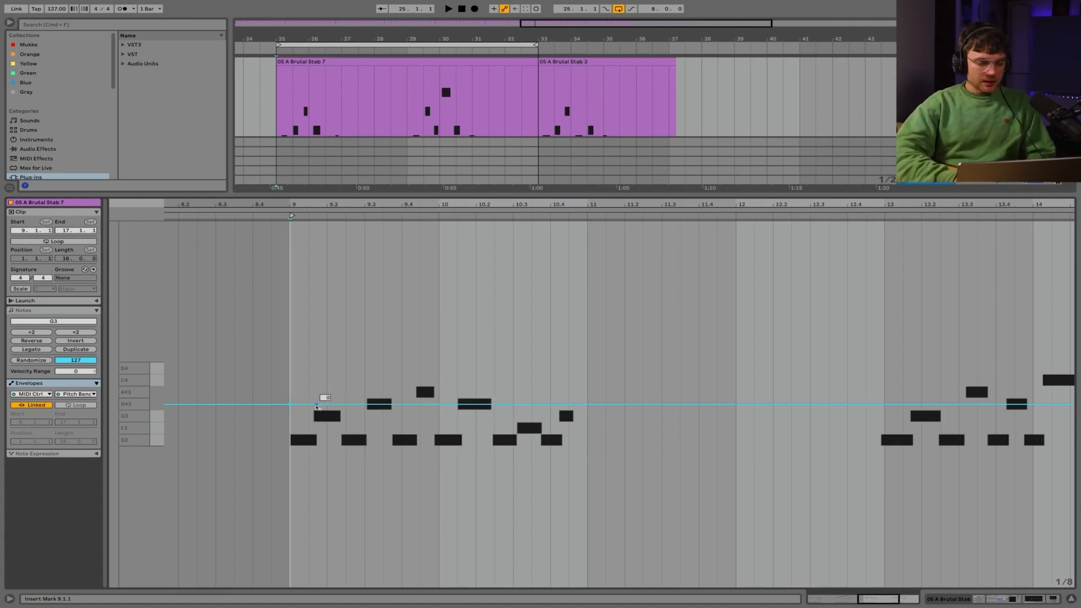
left_click(342, 406)
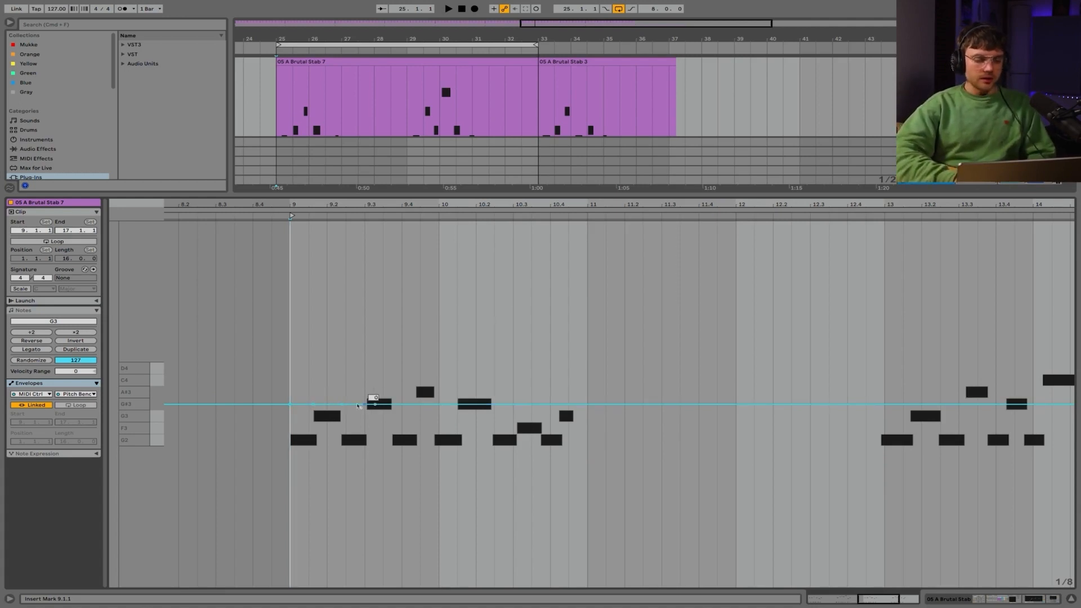
left_click_drag(359, 406, 359, 422)
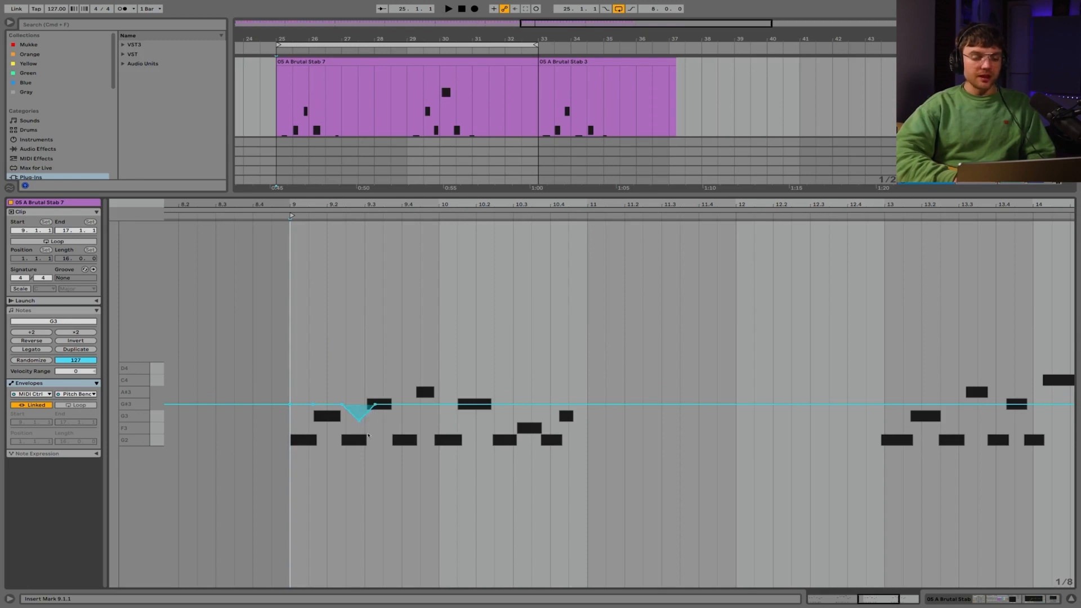
key("space")
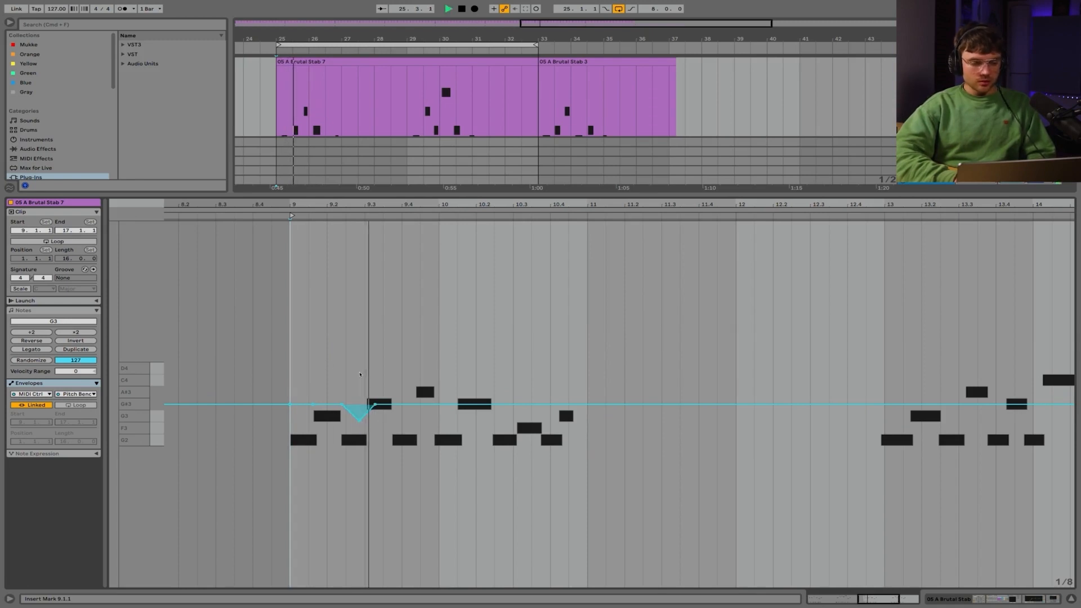
Anchor the Pitch Bend line at zero on the G#3 note before 10.2, deepen the dip before 9.3 to -8192 and audition it.
left_click(462, 406)
key("space")
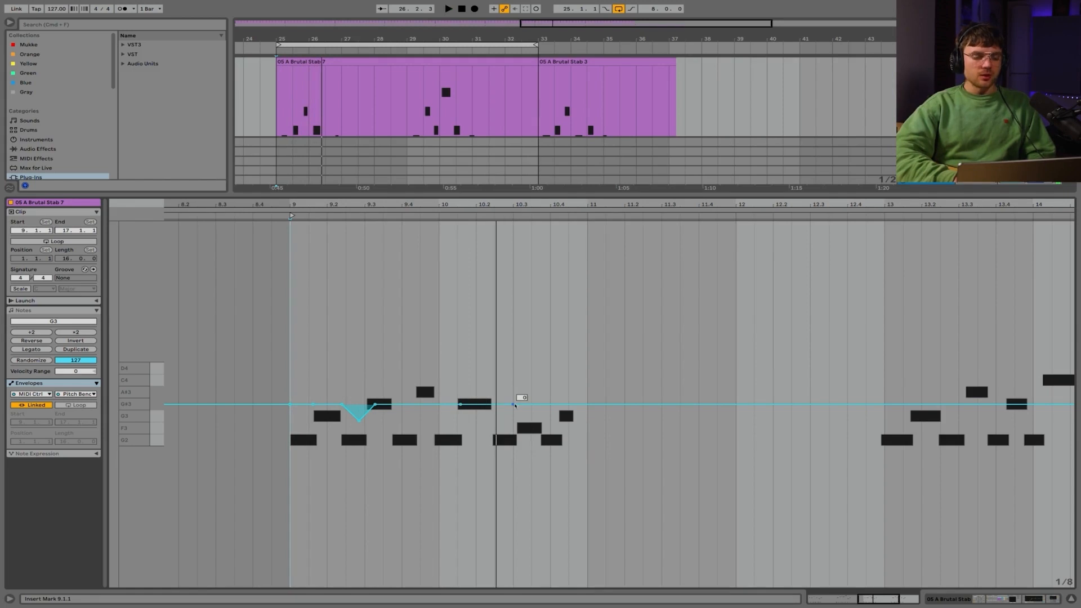
left_click_drag(359, 419, 361, 582)
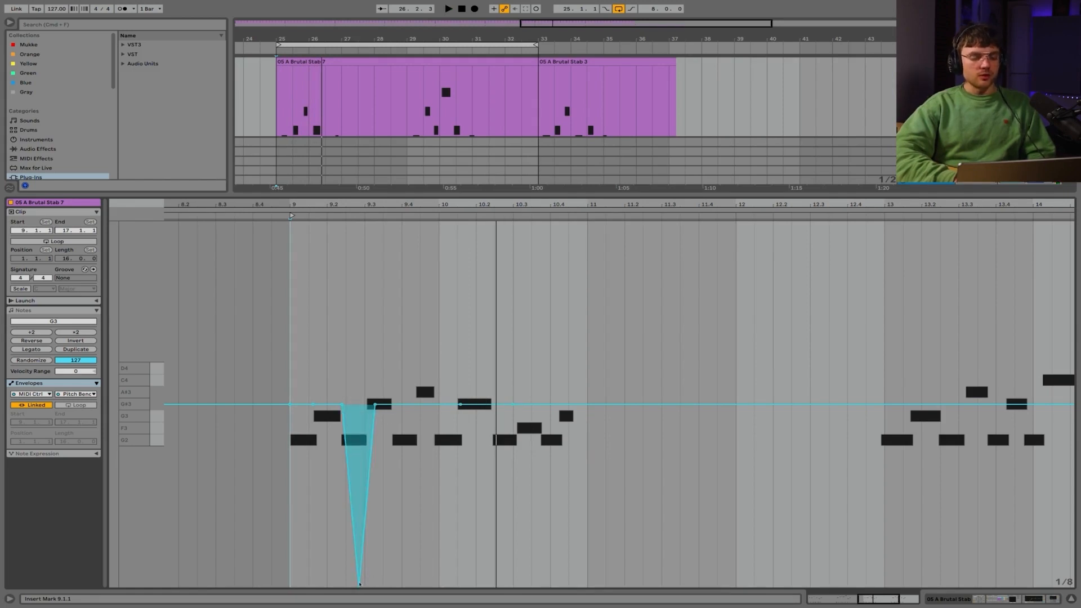
key("space")
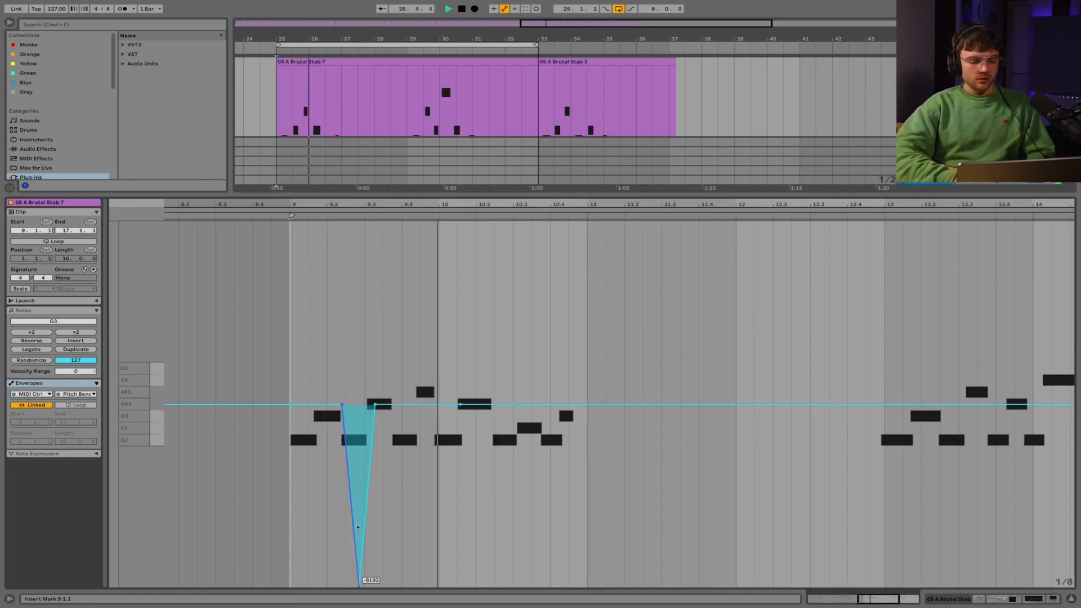
key("space")
key("space")
Raise the bottom of the Pitch Bend dip before 9.3 to about -3447 and audition the phrase from the clip start.
left_click_drag(359, 583, 359, 480)
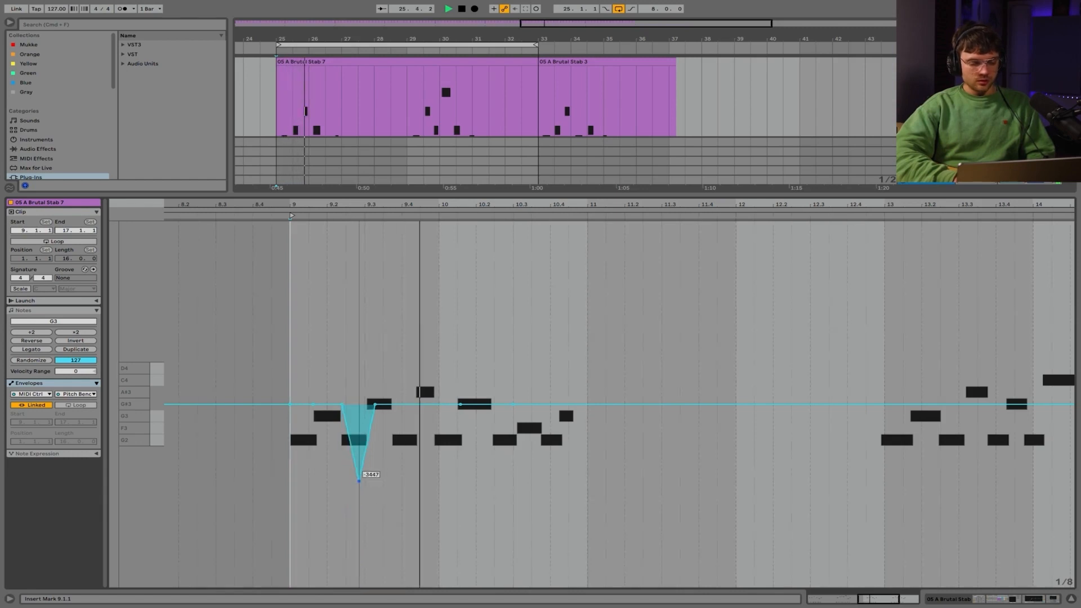
key("space")
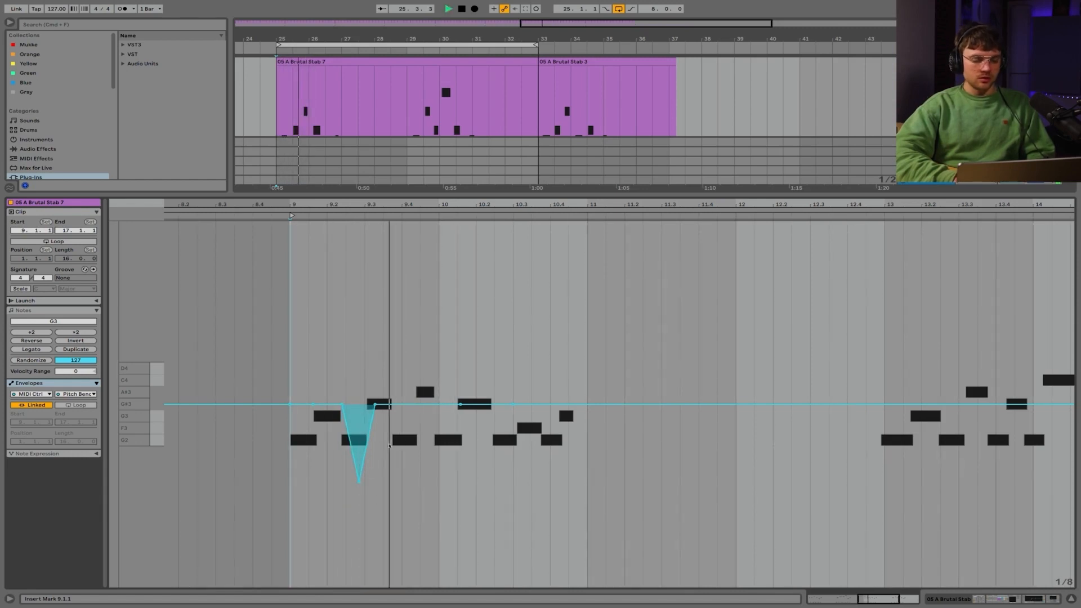
key("space")
key("space")
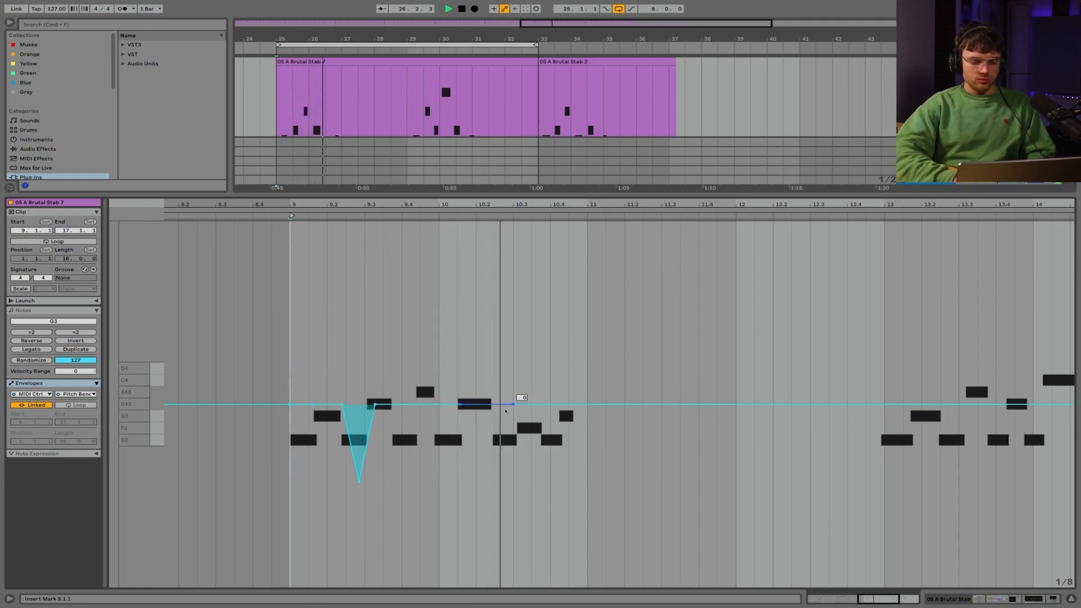
Draw a narrow Pitch Bend dip between 10.2 and 10.3 and a small peak just before 10.4, returning to zero just after 10.4.
left_click_drag(504, 404, 504, 462)
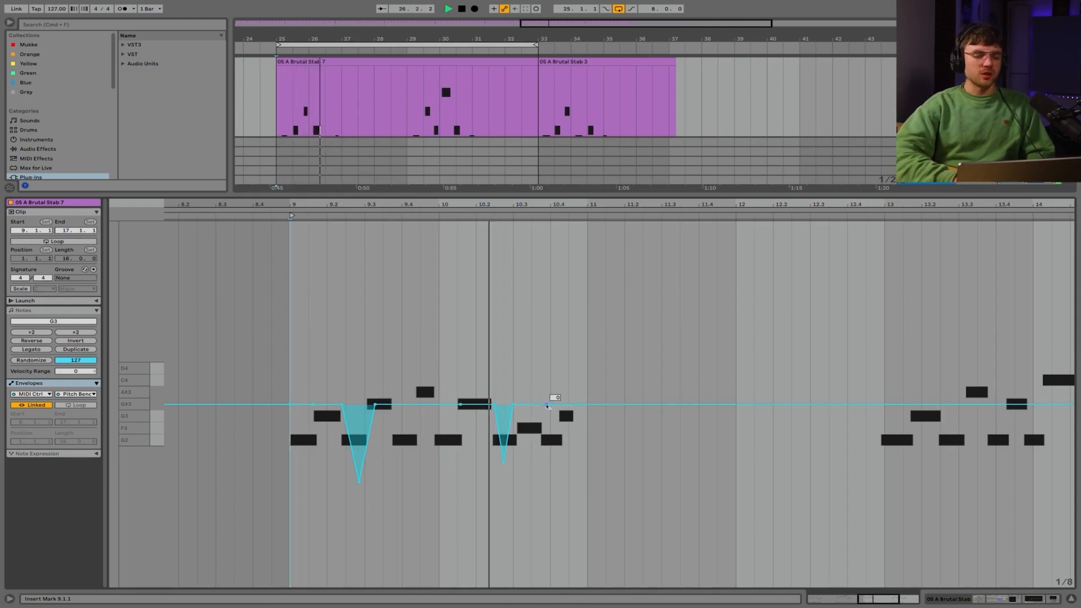
left_click_drag(550, 405, 550, 381)
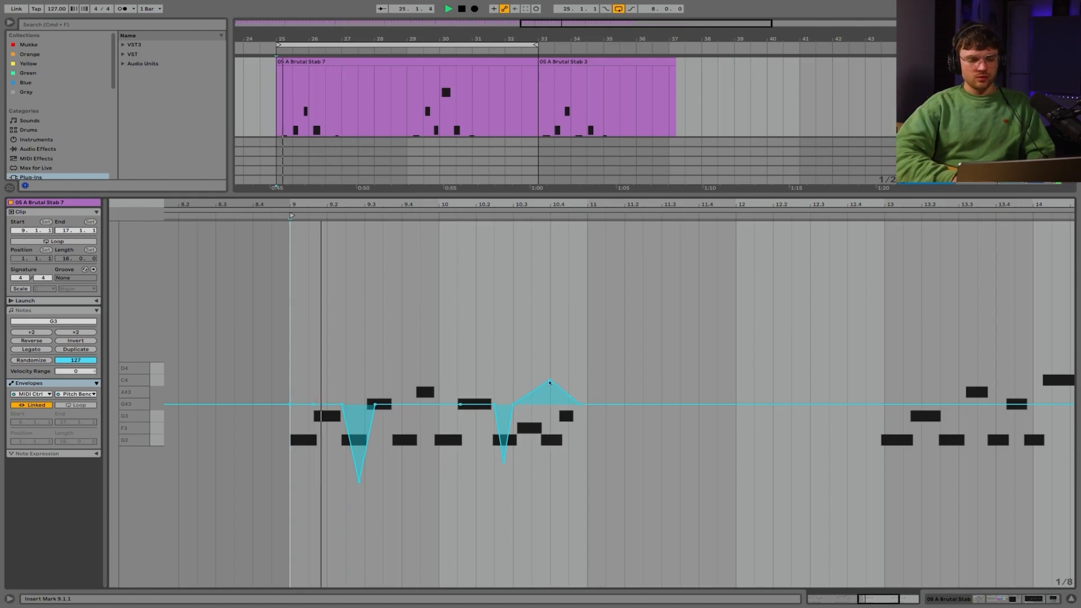
left_click_drag(580, 404, 565, 404)
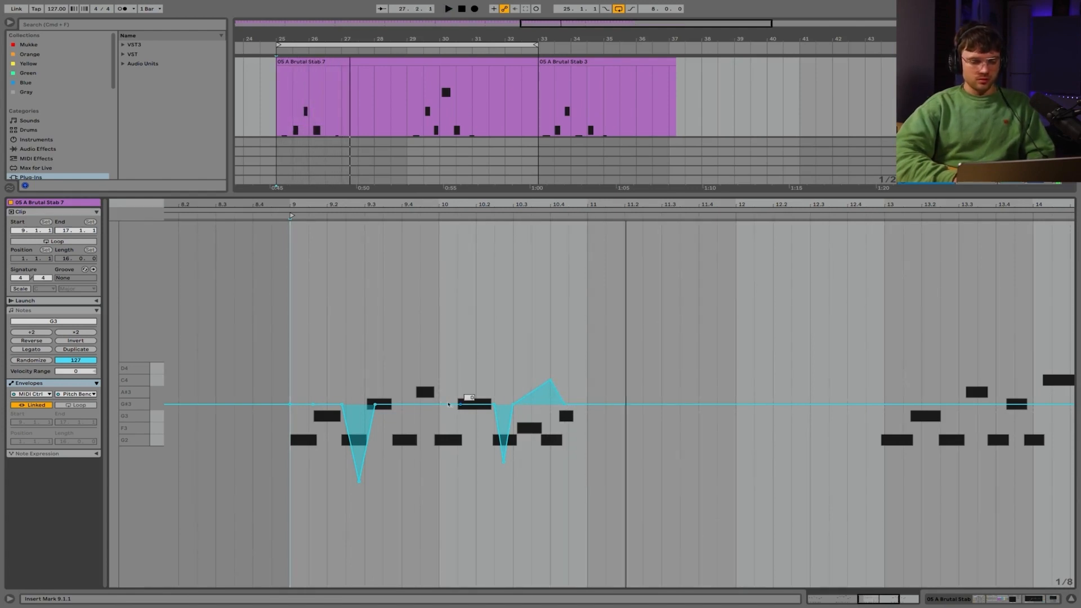
Add a slight Pitch Bend rise to about 492 on the A#3 note before bar 10 and a shallow dip on the G#3 note near 10.2.
mouse_move(423, 404)
left_mouse_down()
mouse_move(425, 373)
mouse_move(424, 394)
left_mouse_up()
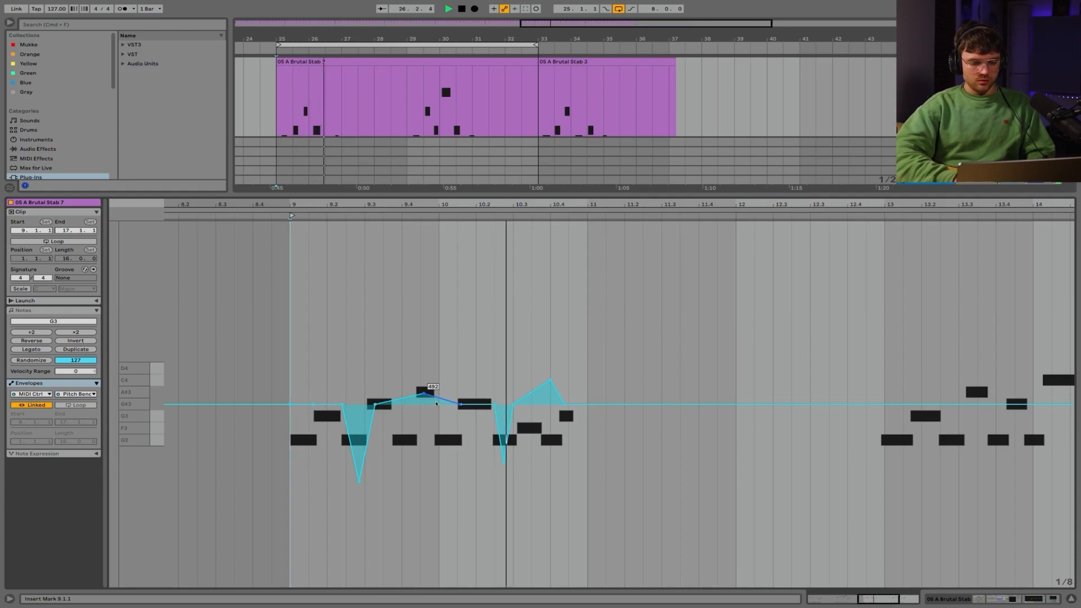
left_click_drag(482, 403, 476, 417)
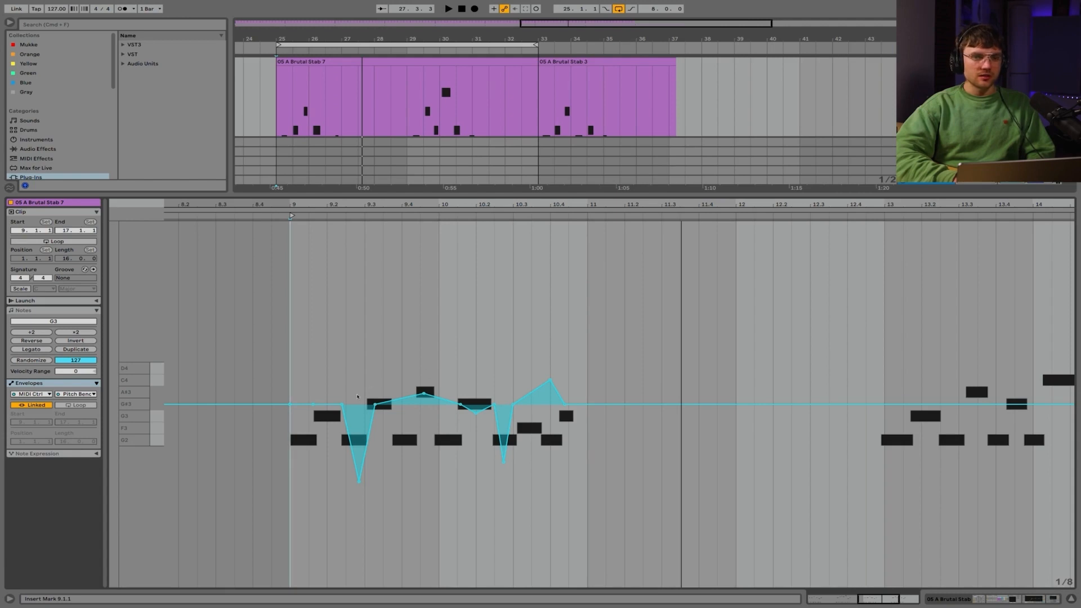
Play the Brutal Stab clip and add a downward pitch bend dip on the low note around bar 10.
key("space")
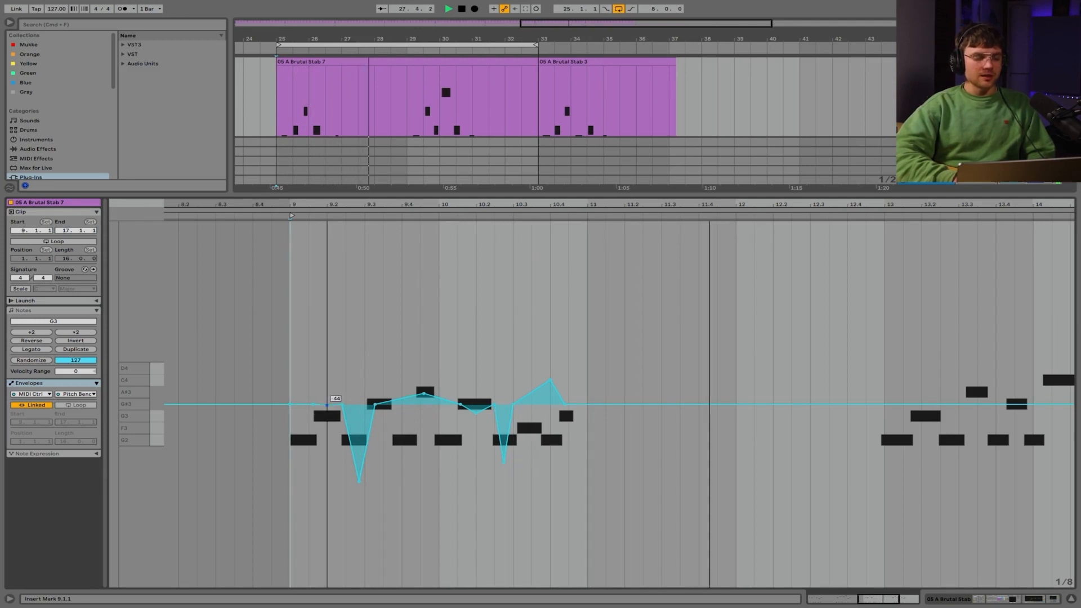
key("space")
key("space")
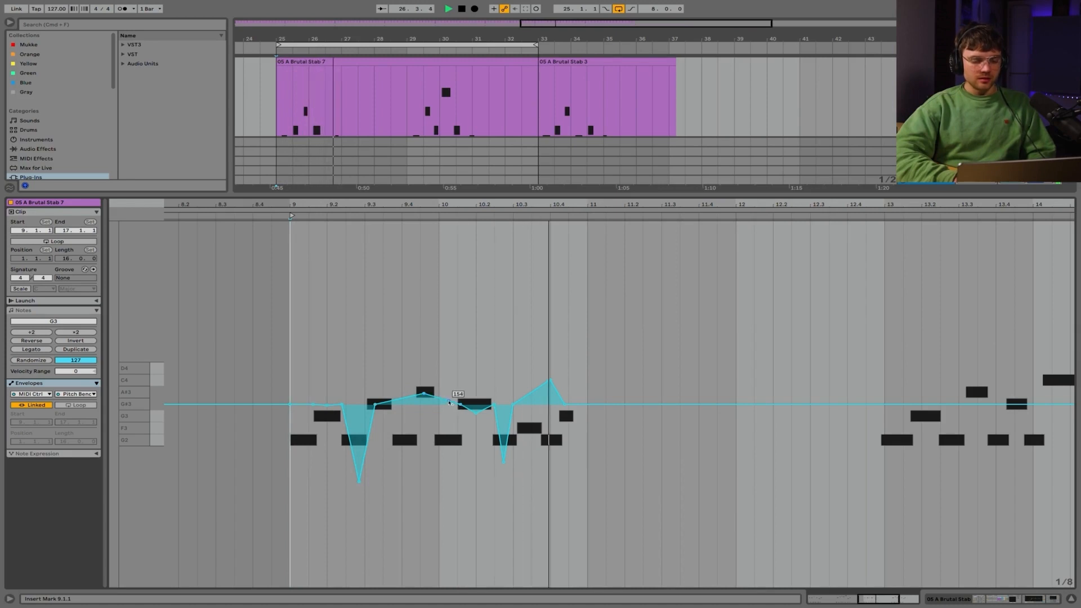
left_click_drag(449, 405, 449, 429)
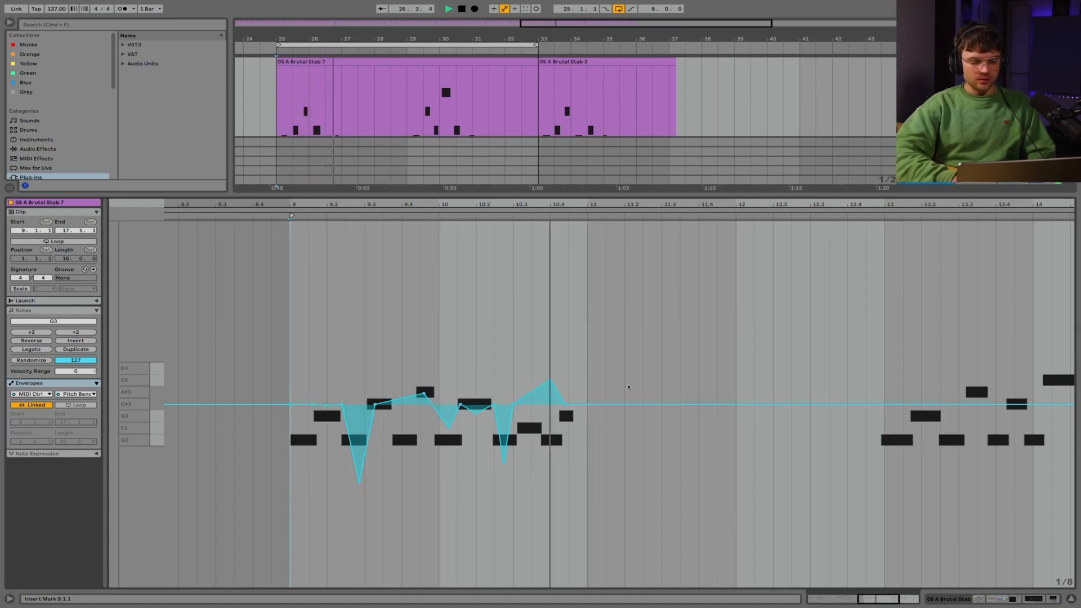
Add two upward pitch bend peaks in the second phrase, around 13.3 and 14.2.
scroll(831, 380, "right", 5)
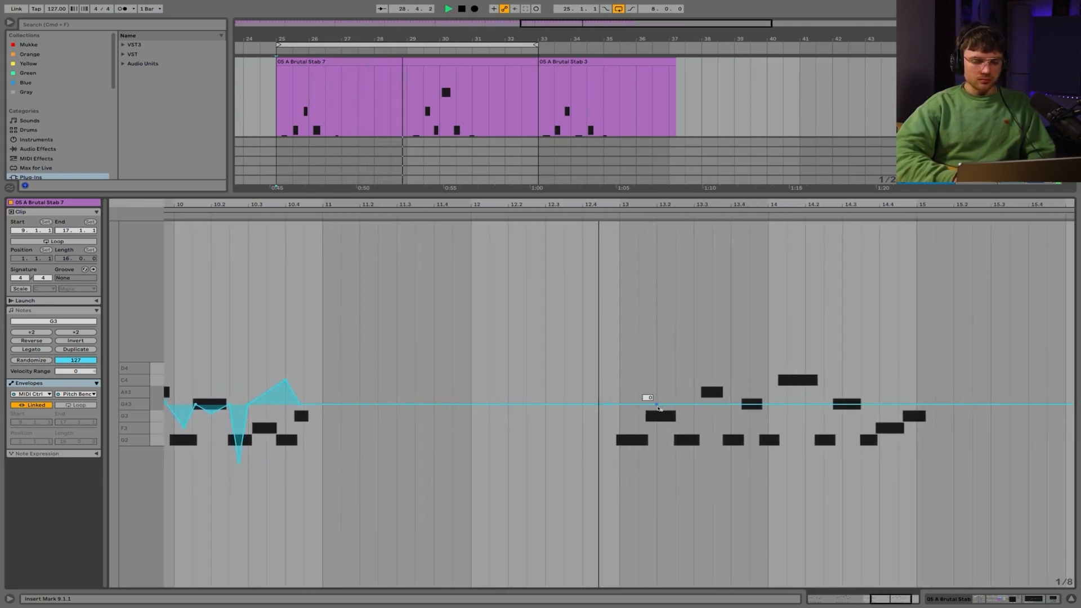
left_click_drag(713, 405, 712, 385)
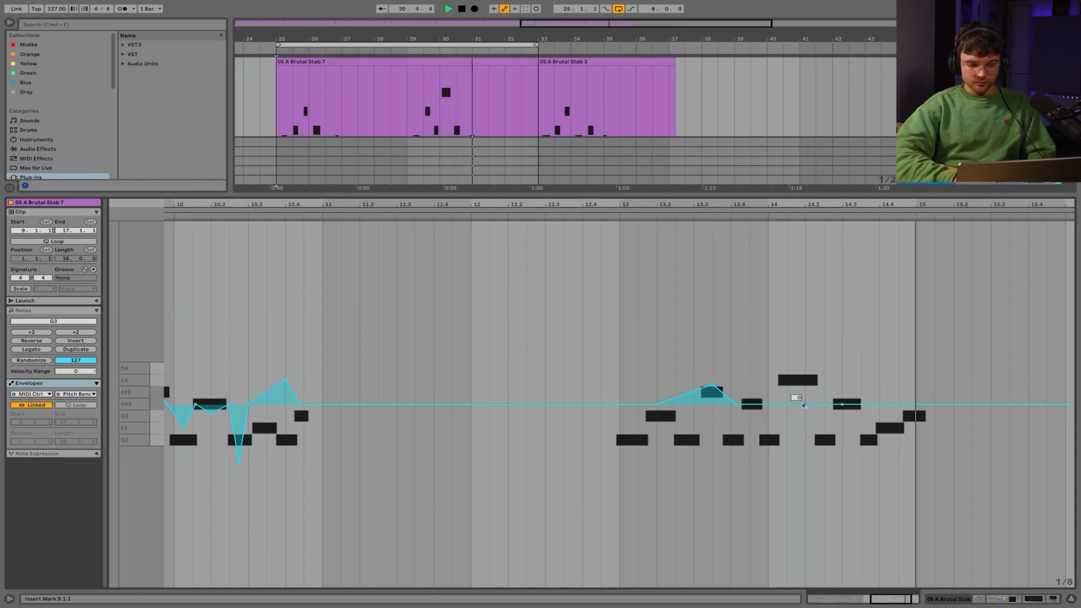
mouse_move(824, 404)
left_mouse_down()
mouse_move(823, 385)
mouse_move(806, 385)
left_mouse_up()
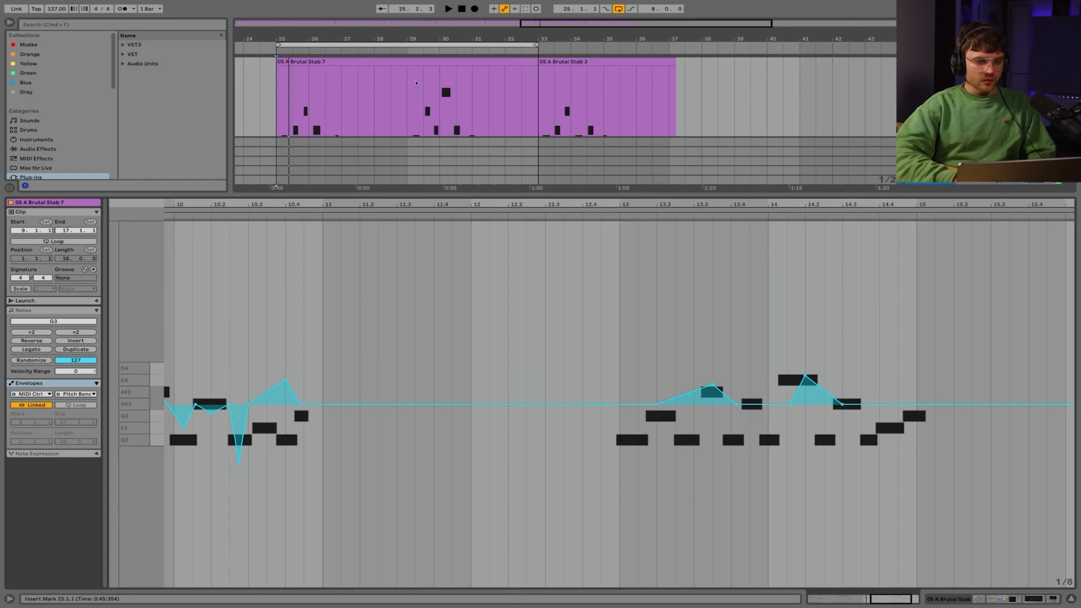
Split the Brutal Stab 7 clip at bar 29, then select the second half and play it.
left_click(410, 83)
key("super+e")
left_click(433, 62)
key("space")
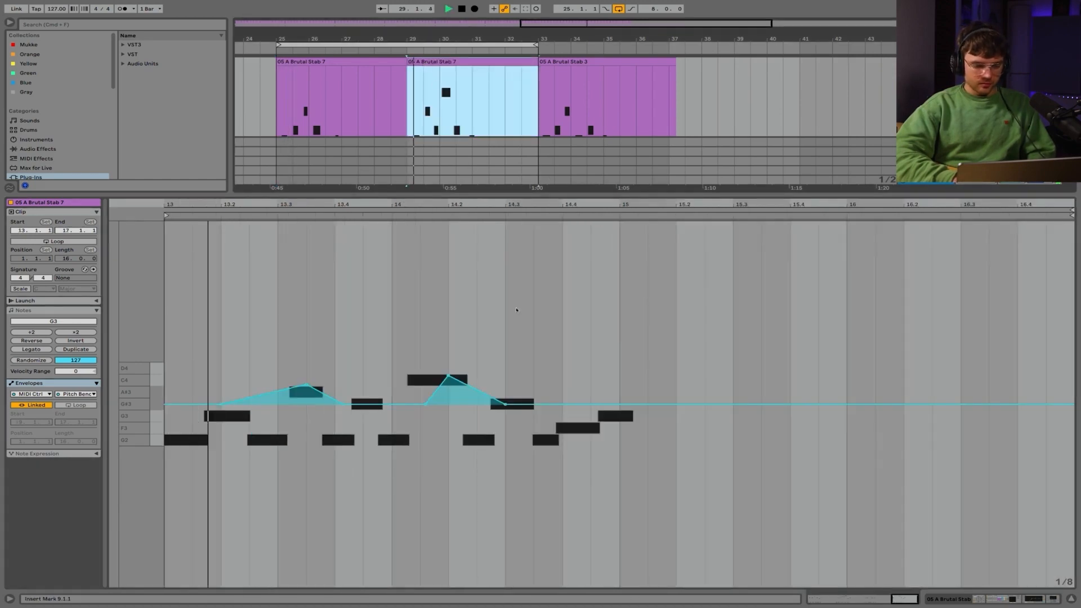
Add pitch bend dips in the second clip: about -800 after 14.4 and a deeper one between 13.2 and 13.3.
left_click(427, 364)
scroll(428, 365, "left", 3)
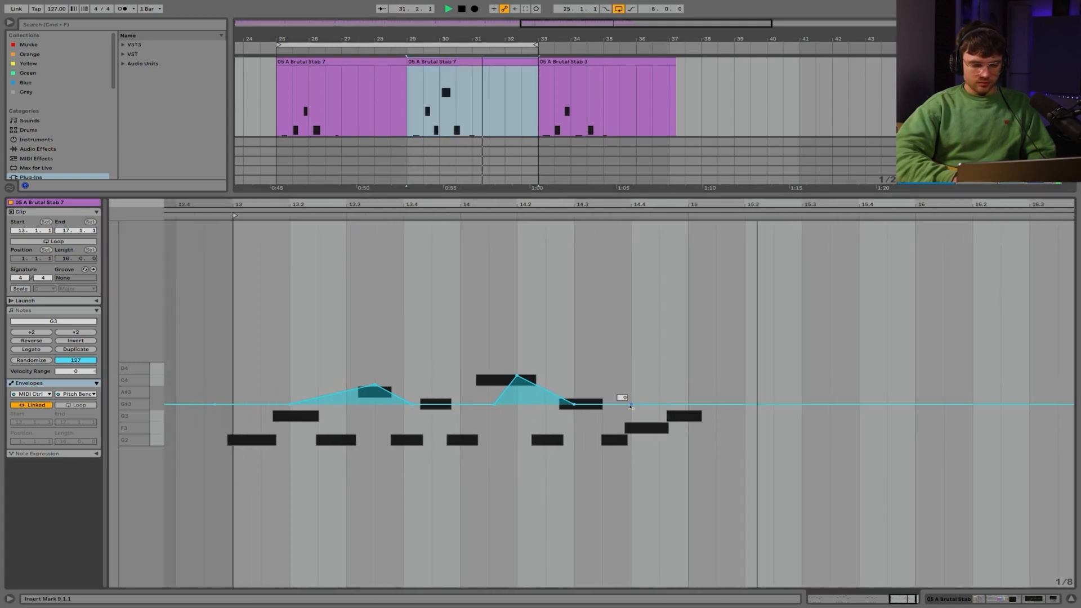
left_click_drag(654, 405, 656, 424)
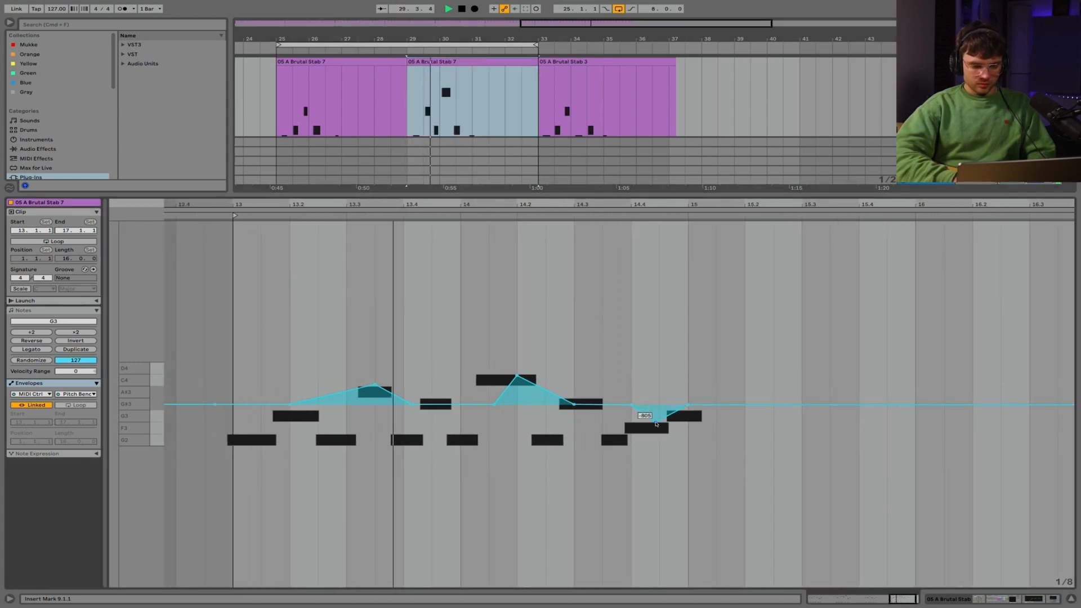
left_click_drag(336, 405, 336, 465)
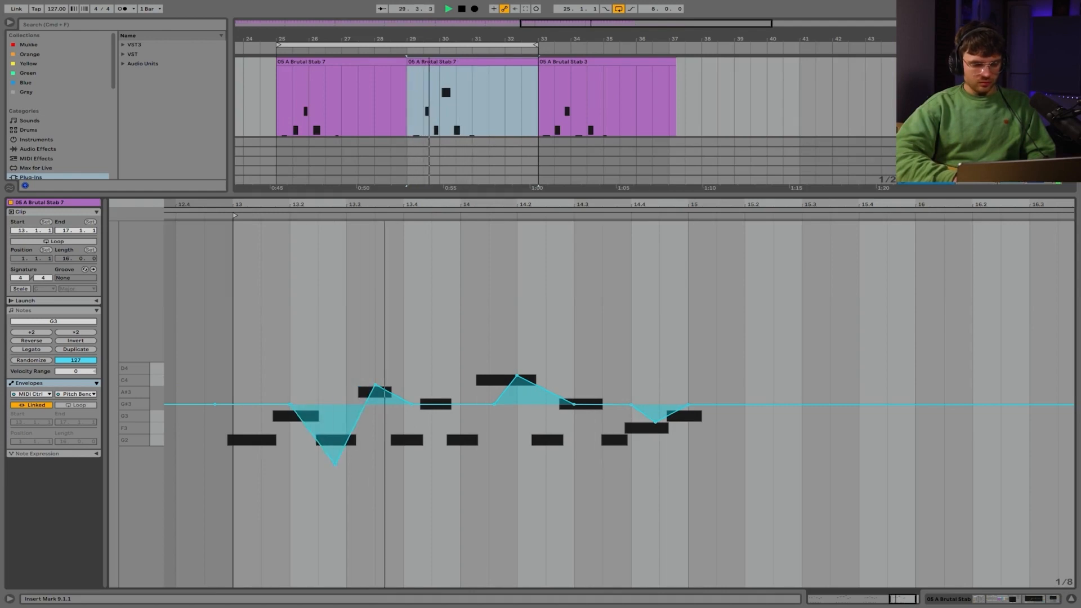
Stop playback and extend the start of the second Brutal Stab 7 clip back to 28.4.2.
left_click(416, 113)
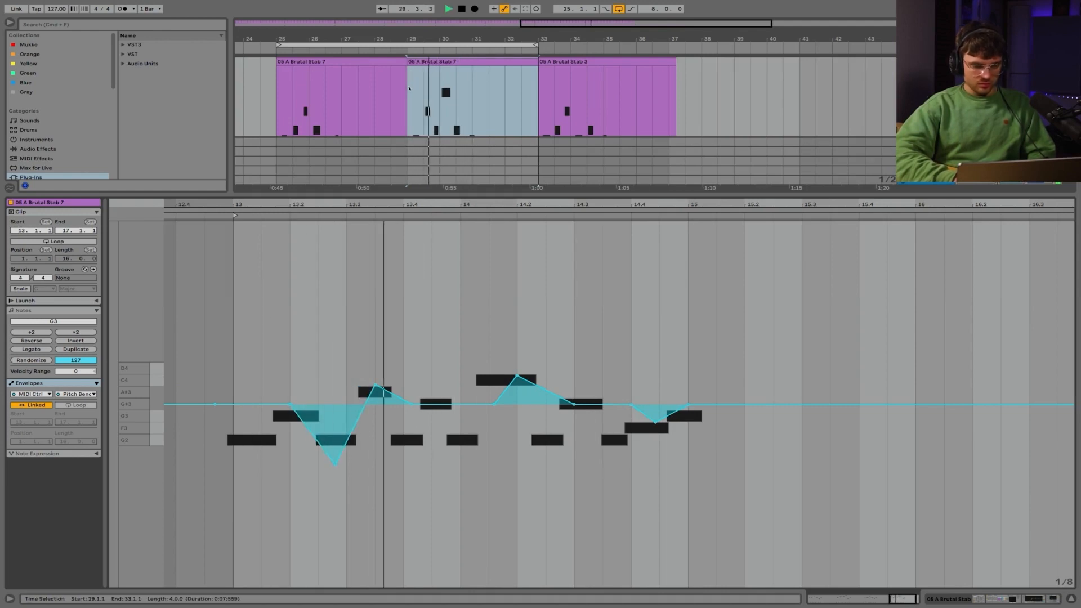
key("space")
scroll(410, 88, "down", 2)
scroll(409, 87, "right", 1)
scroll(410, 86, "up", 3)
scroll(410, 86, "left", 1)
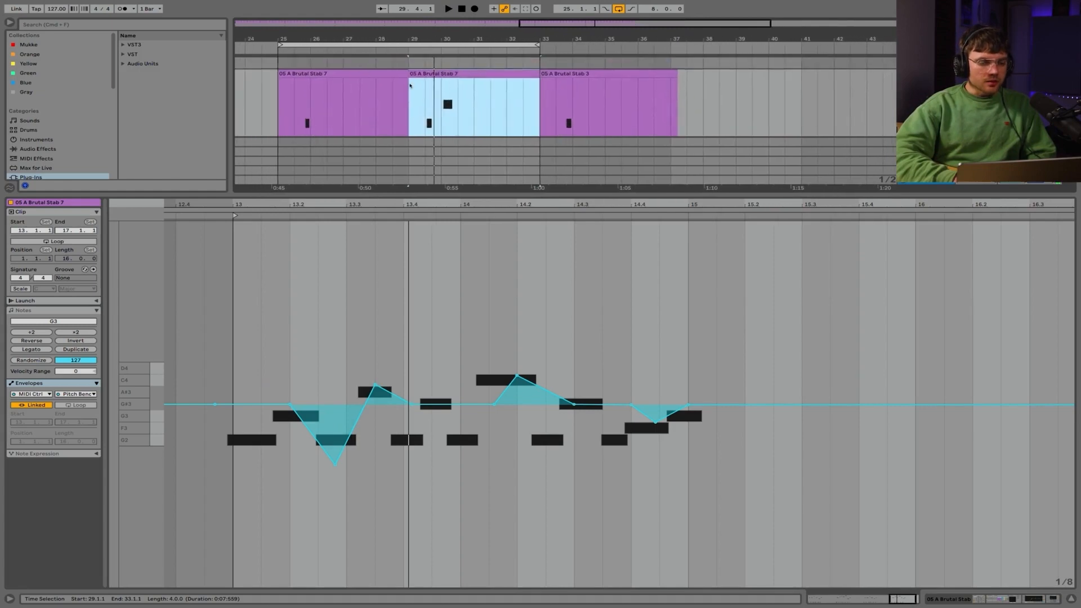
scroll(410, 85, "up", 1)
left_click_drag(410, 79, 405, 79)
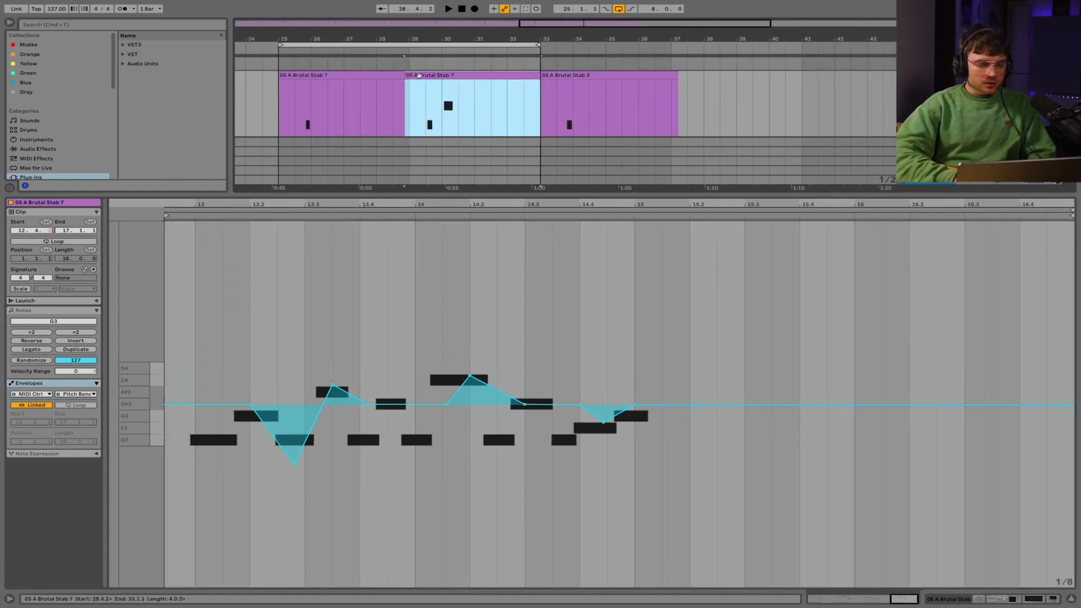
Make the pitch bend dip before 13.3 shallower and add a slight upward bend just before bar 14.
key("space")
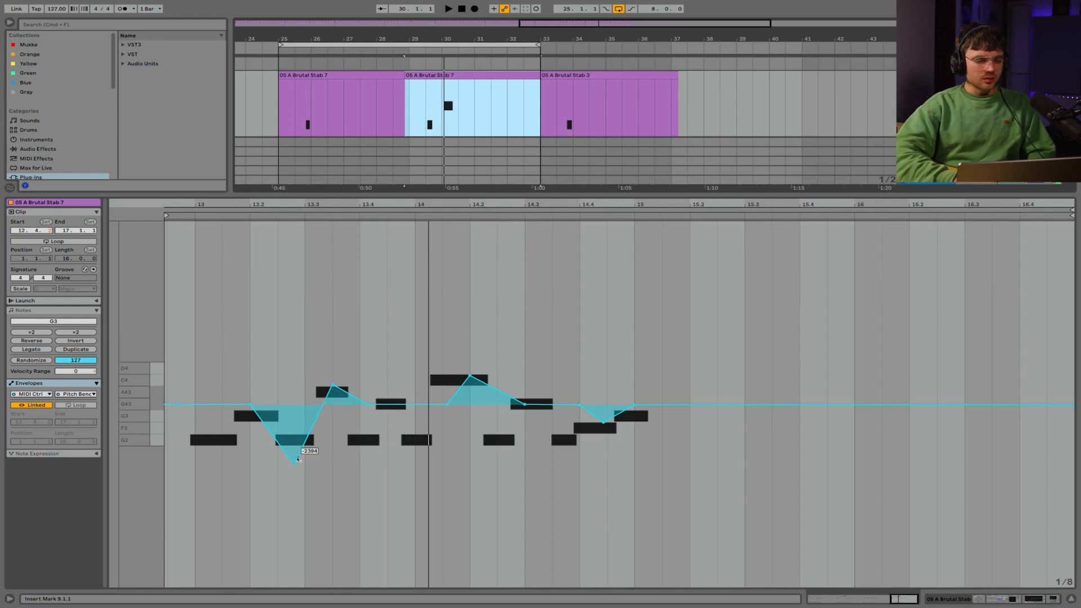
left_click_drag(298, 459, 295, 465)
key("space")
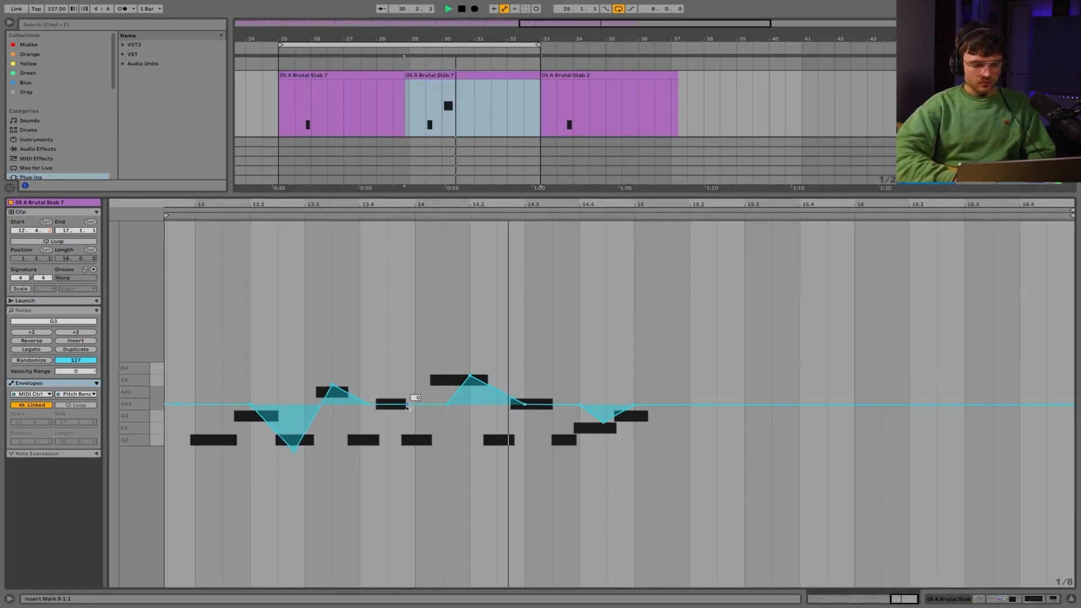
left_click_drag(408, 405, 408, 397)
key("space")
key("space")
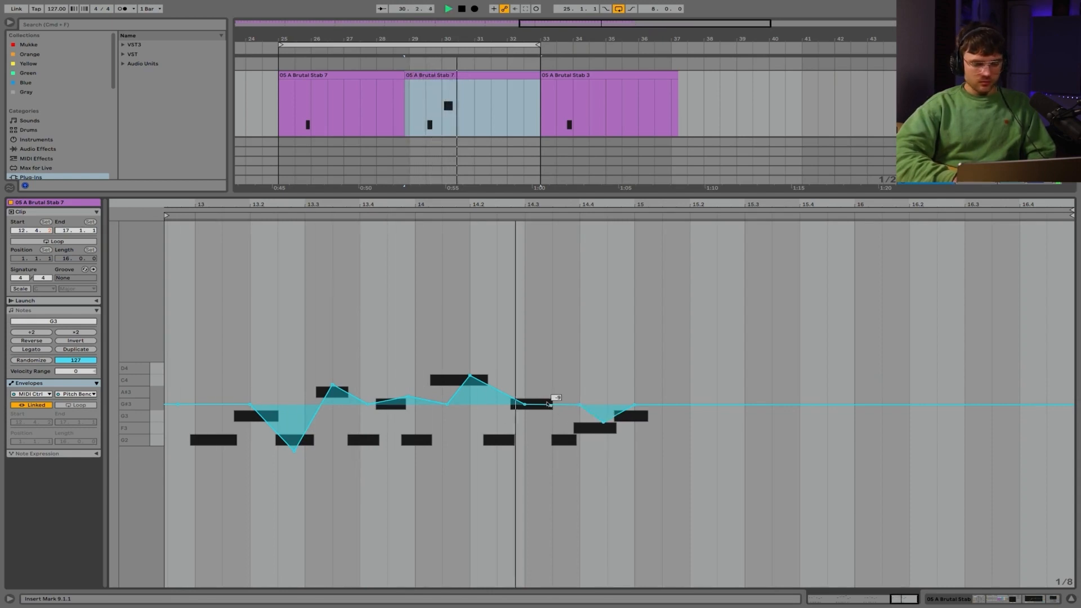
Add a pitch bend dip on the low note between 14.2 and 14.3 and curve the line falling into it.
key("space")
key("space")
left_click_drag(527, 407, 499, 454)
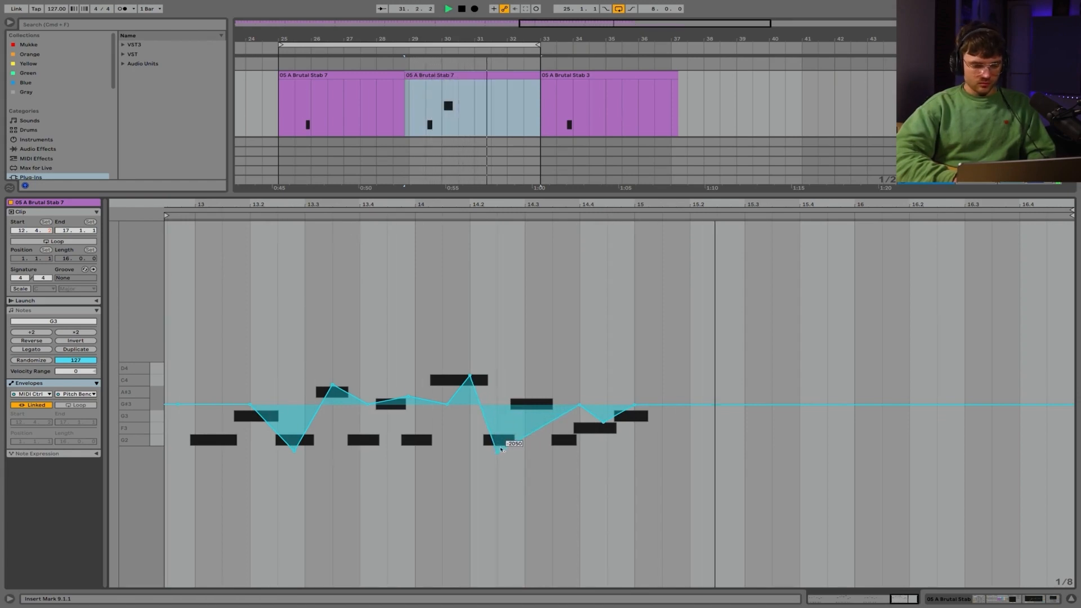
mouse_move(495, 443)
left_mouse_down()
mouse_move(499, 432)
mouse_move(497, 443)
left_mouse_up()
key("space")
key("space")
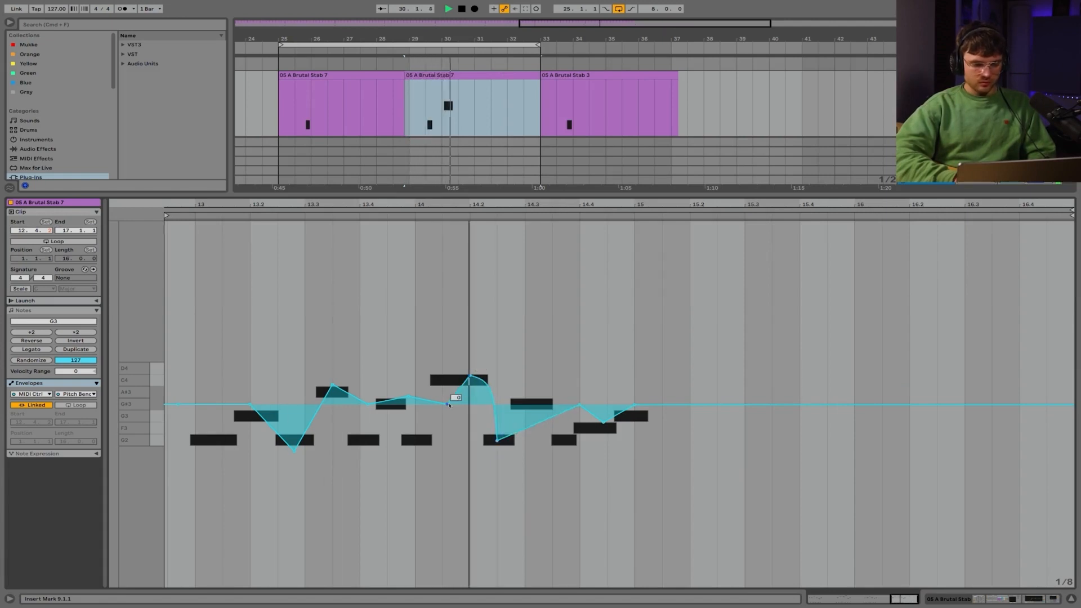
Replace the breakpoint before the 14.2 peak with a pitch bend dip on the low note at bar 14.
left_click(448, 404)
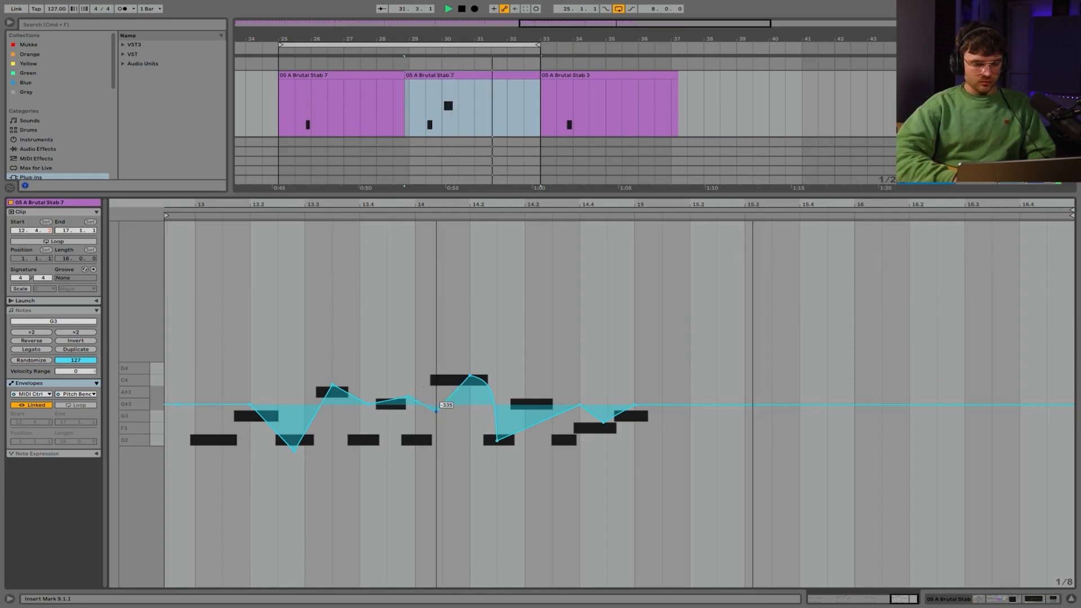
left_click_drag(437, 385, 420, 426)
key("space")
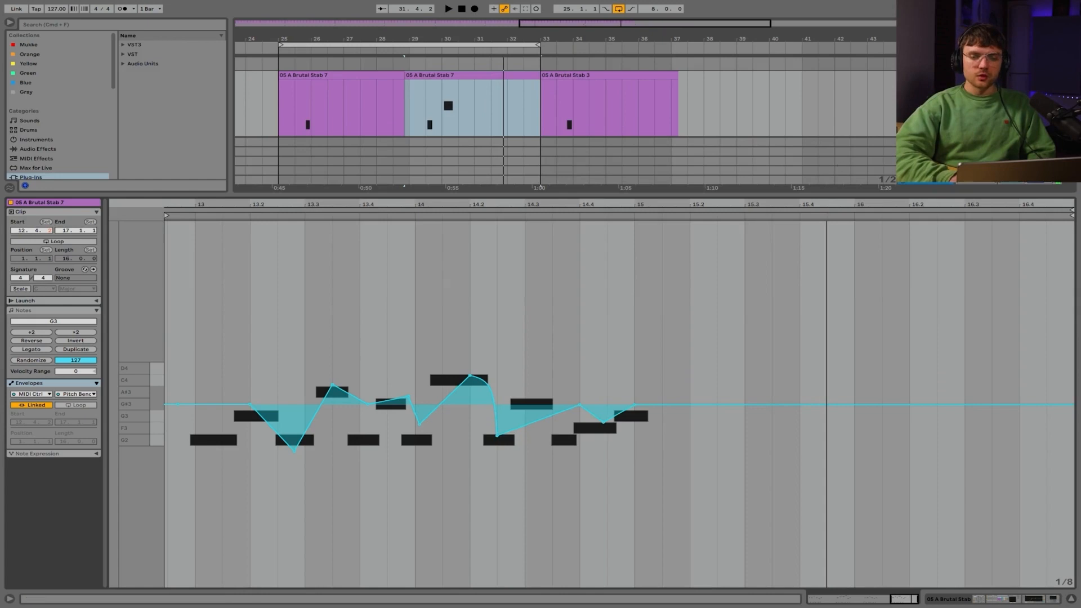
Show the track's device chain and audition the looped section from bar 25 to bar 33.
key("shift+Tab")
key("space")
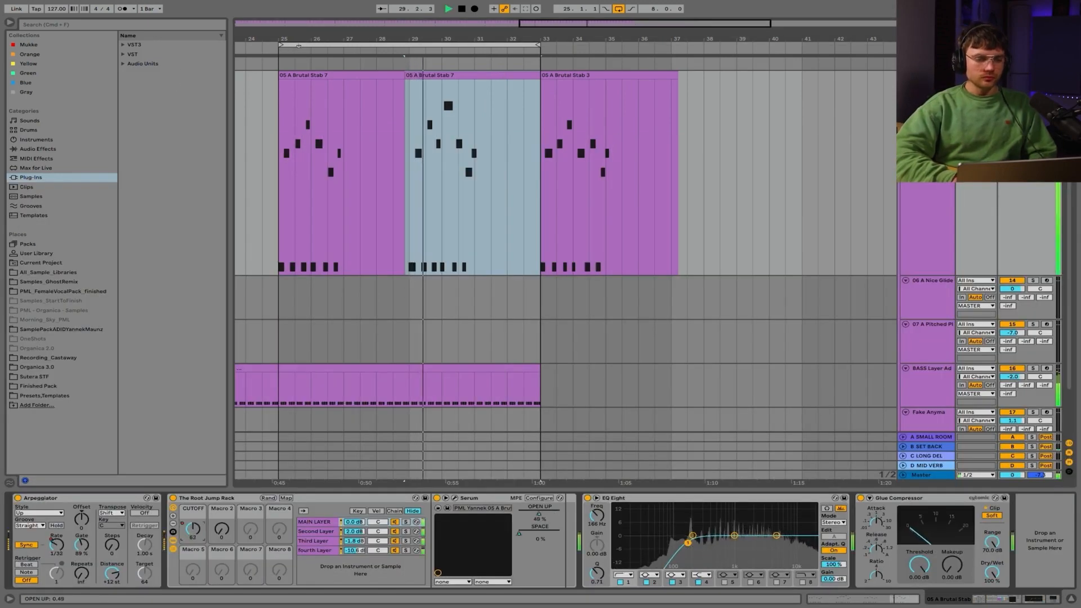
left_click(299, 46)
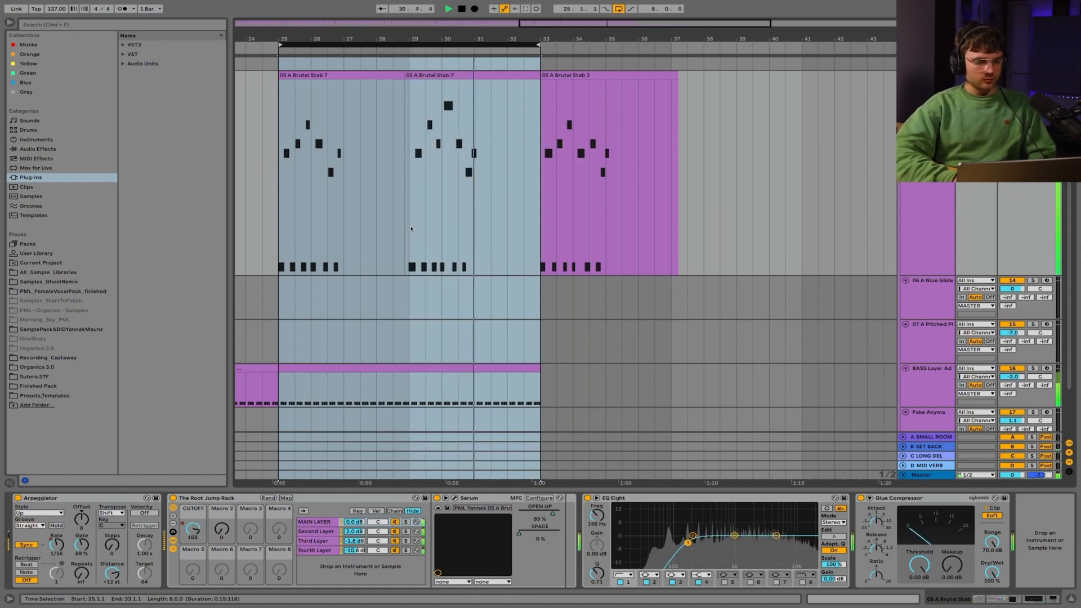
key("space")
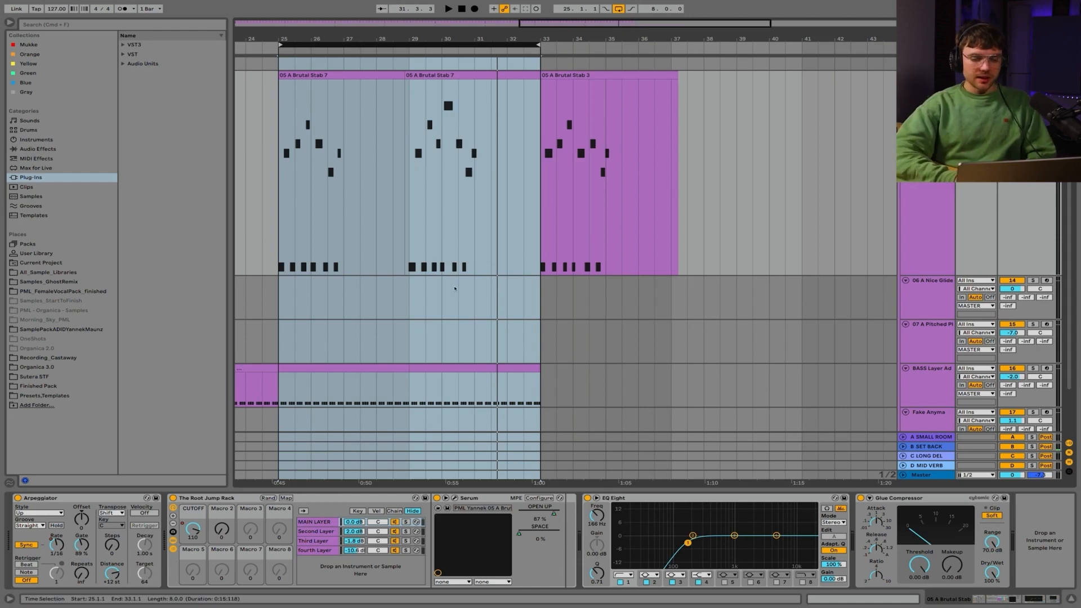
Find the Echo audio effect, add it after the Glue Compressor and raise its reverb to 77 %.
left_click(45, 150)
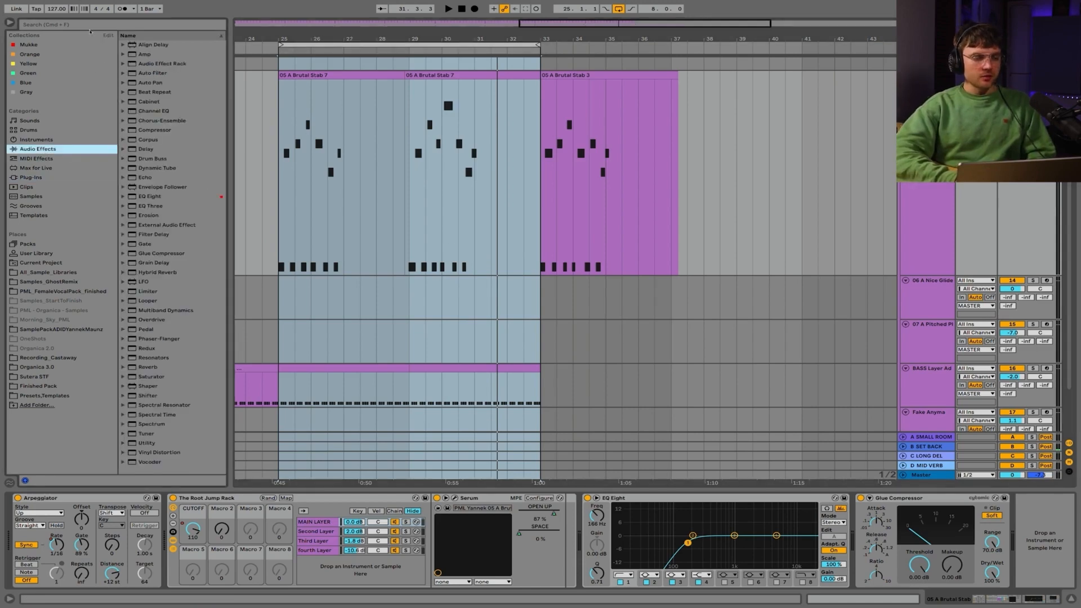
type("echo")
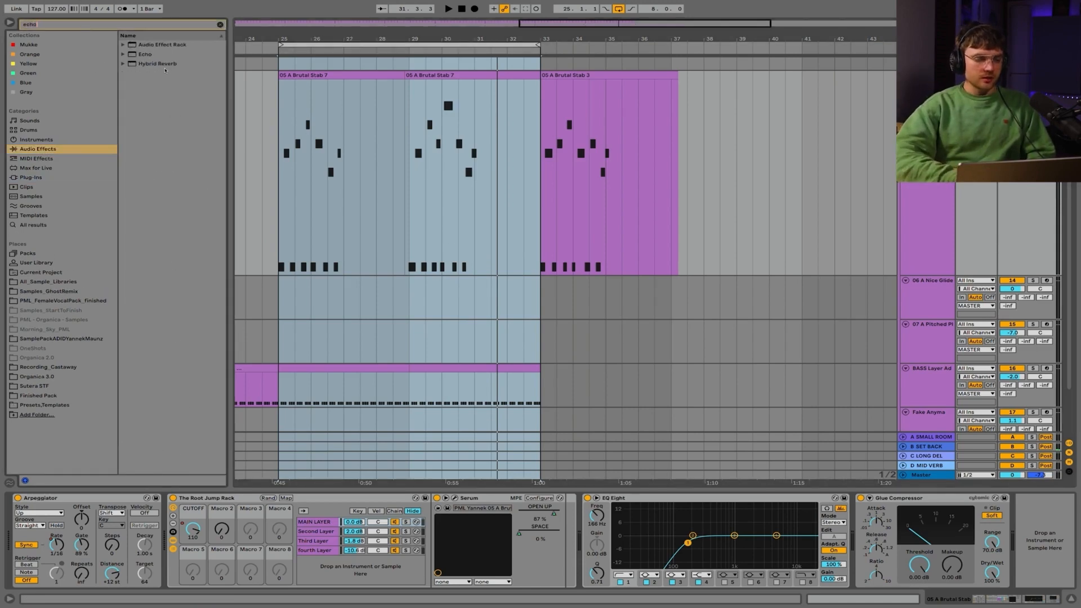
double_click(147, 55)
left_click_drag(1024, 515, 1024, 510)
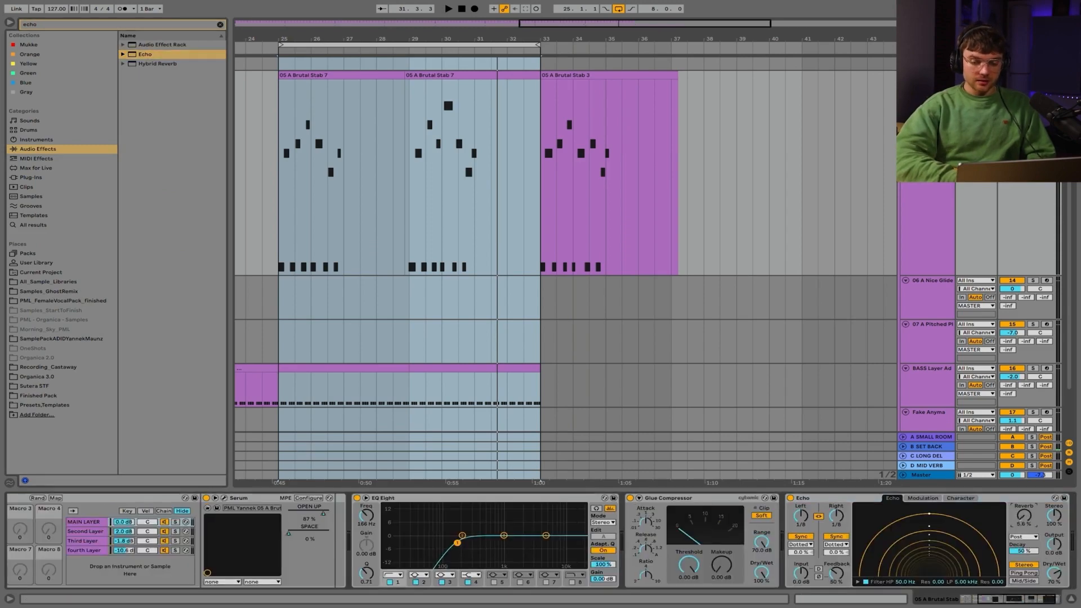
Show the automation of Echo's Dry/Wet on the Brutal Stab track.
right_click(1054, 572)
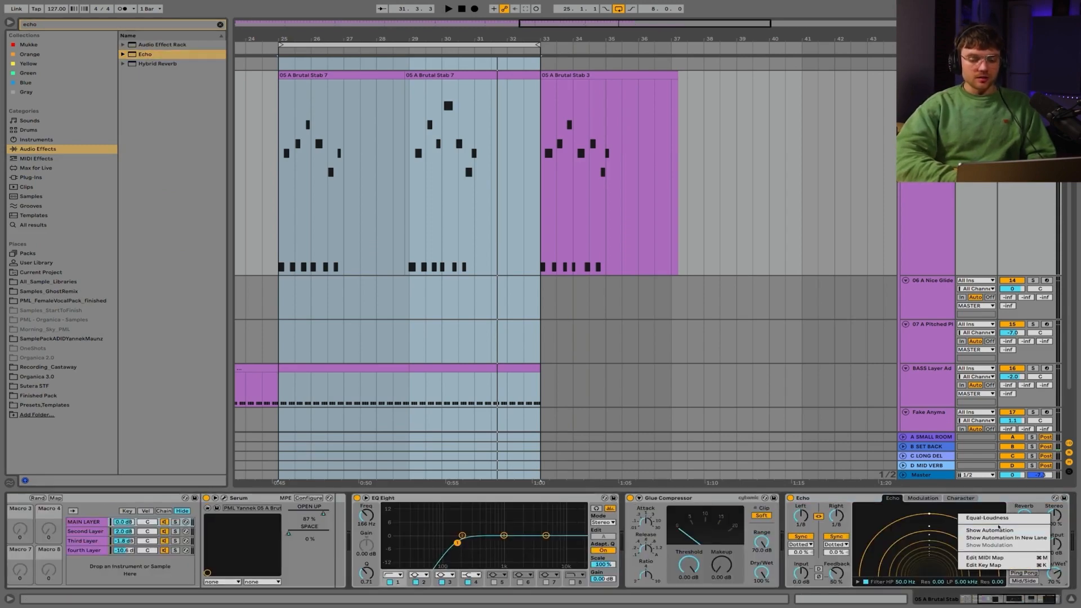
key("Escape")
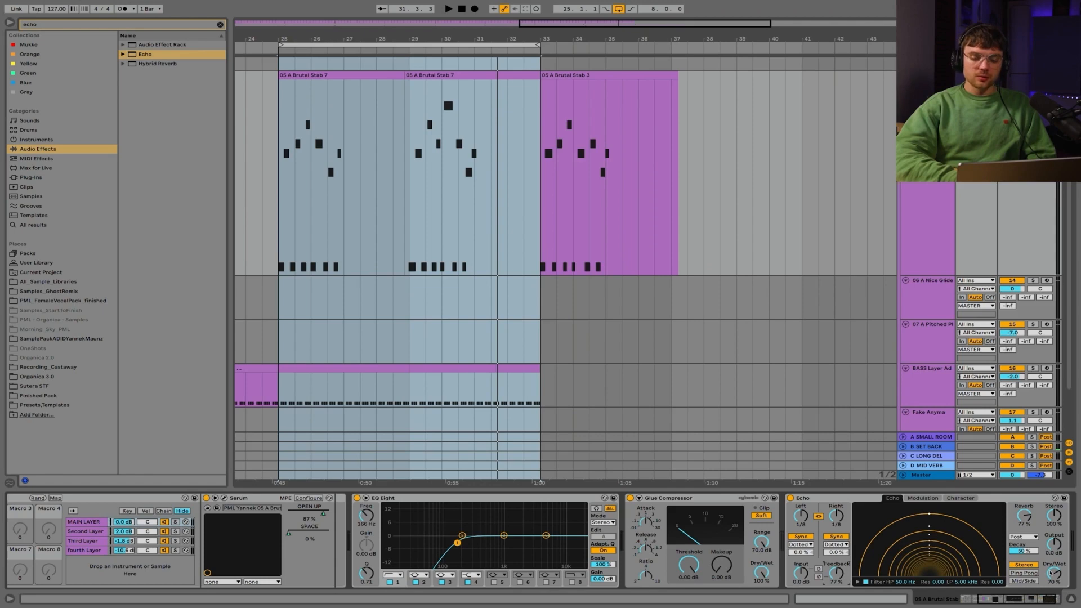
right_click(1051, 572)
left_click(986, 530)
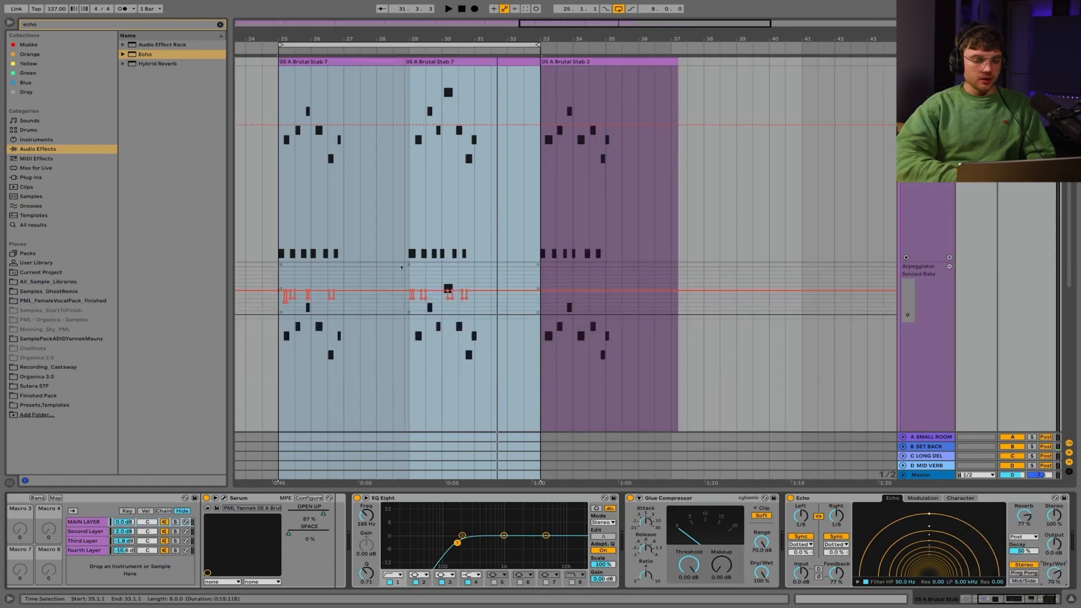
Draw Echo Dry/Wet automation rising to 70 % around bar 27, dropping to zero at bar 29 and rising to 65 % near bar 31.
key("space")
left_click(335, 129)
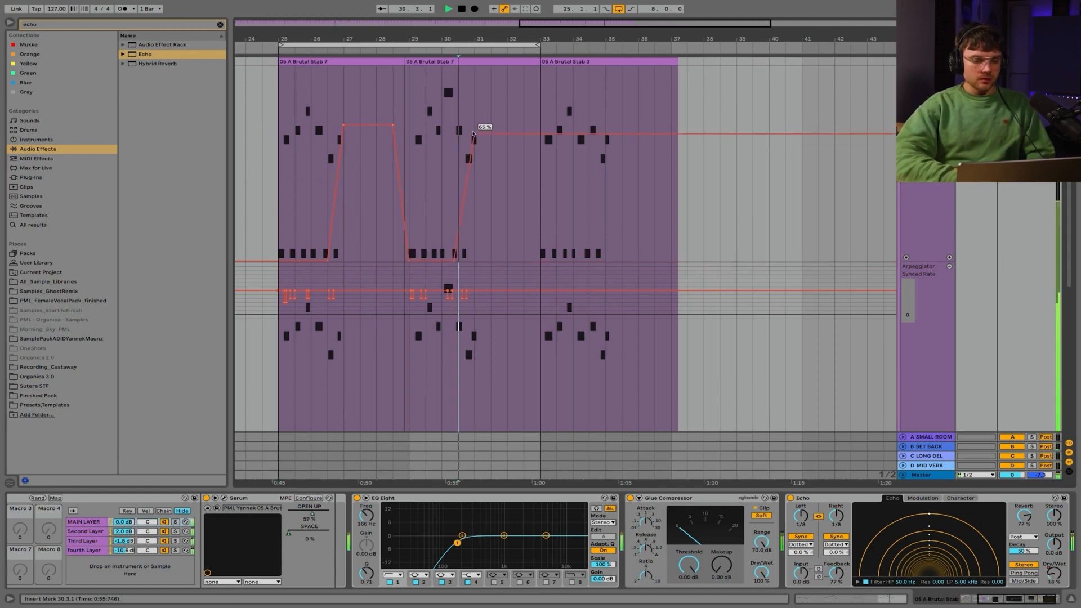
key("space")
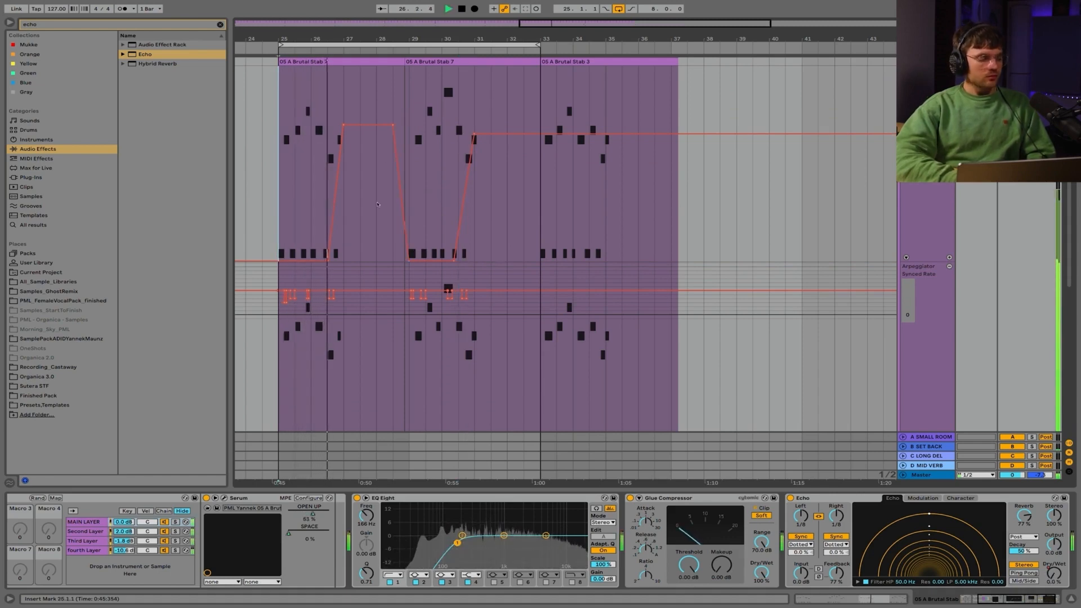
Lower Echo's Dry/Wet automation to about 49 % from bar 31 on, and lower the breakpoint at bar 27.
mouse_move(398, 176)
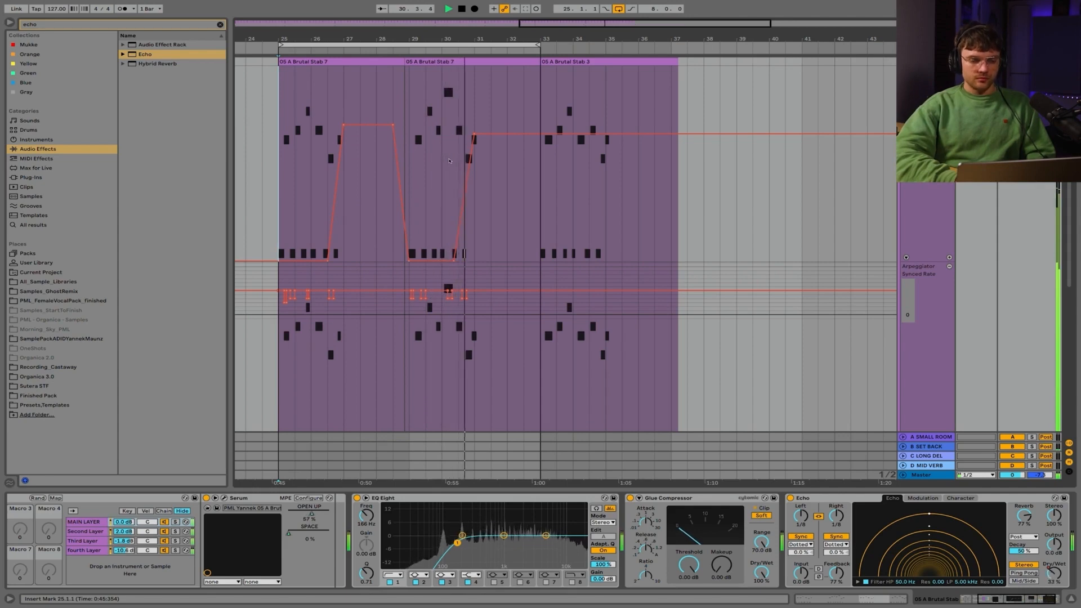
mouse_move(478, 129)
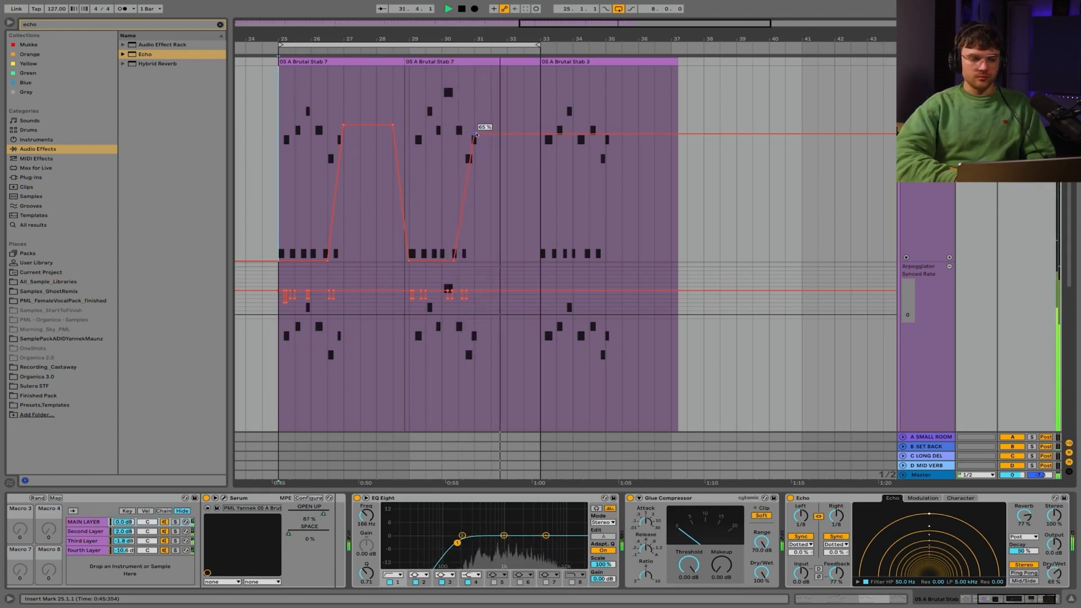
left_click_drag(478, 128, 475, 167)
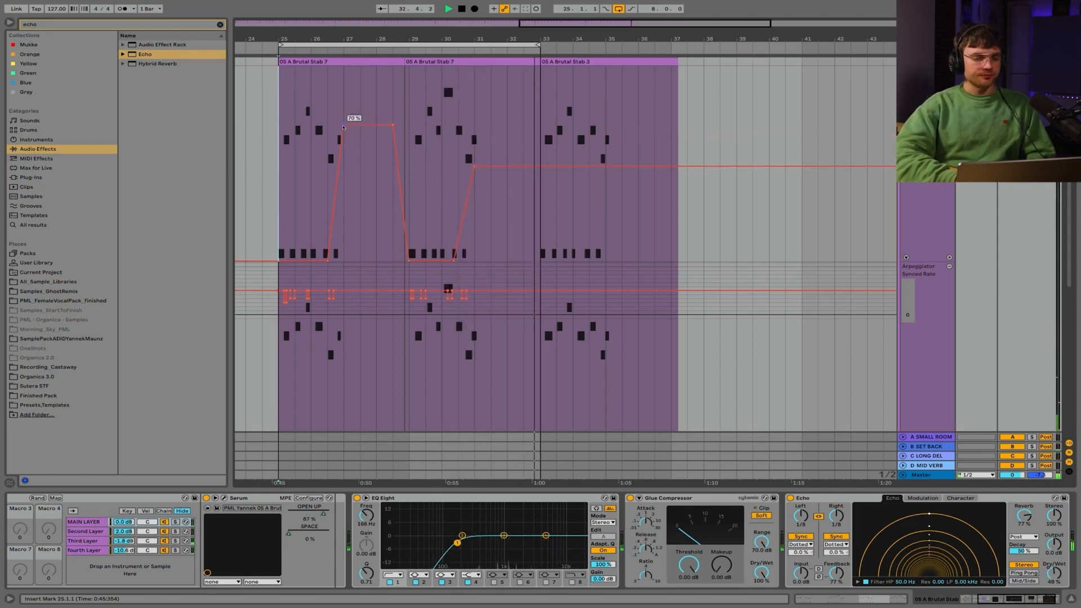
left_click_drag(343, 128, 344, 189)
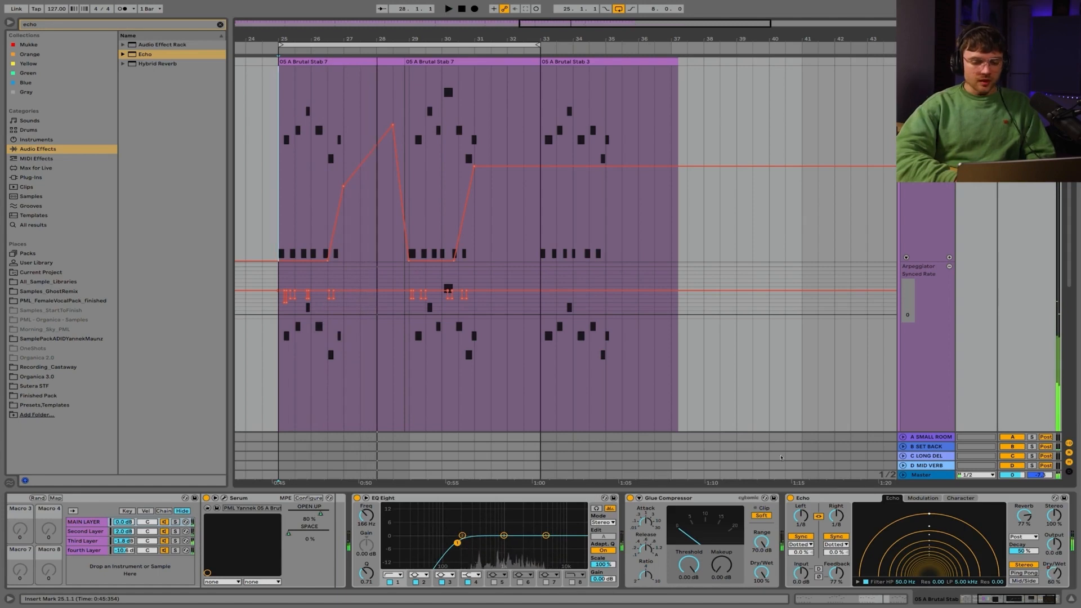
Raise Echo's high-pass filter to 369 Hz, start playback and show the Dry/Wet automation again.
left_click(902, 582)
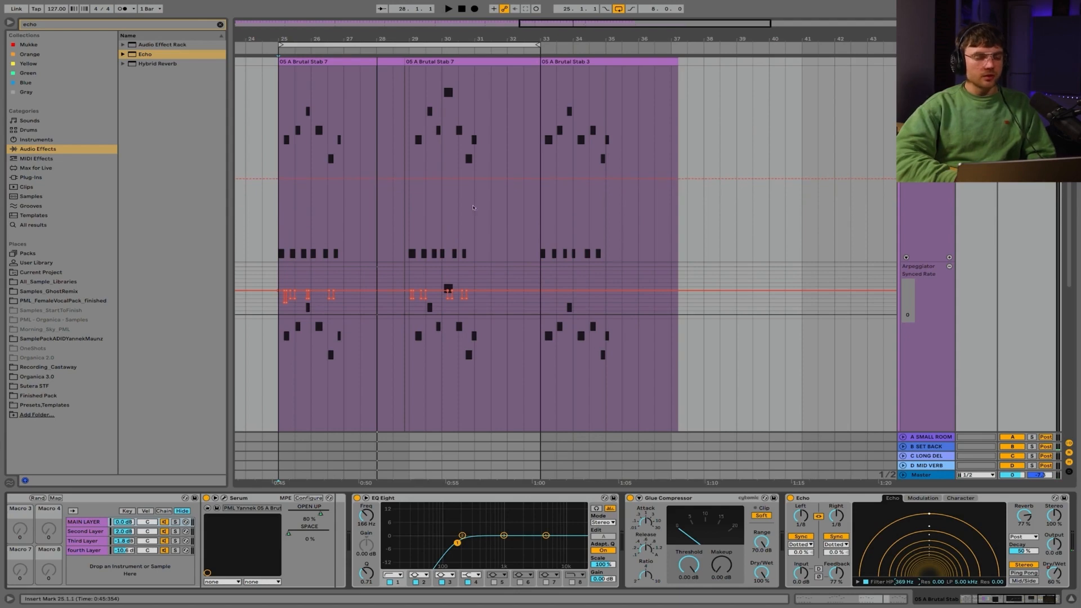
key("space")
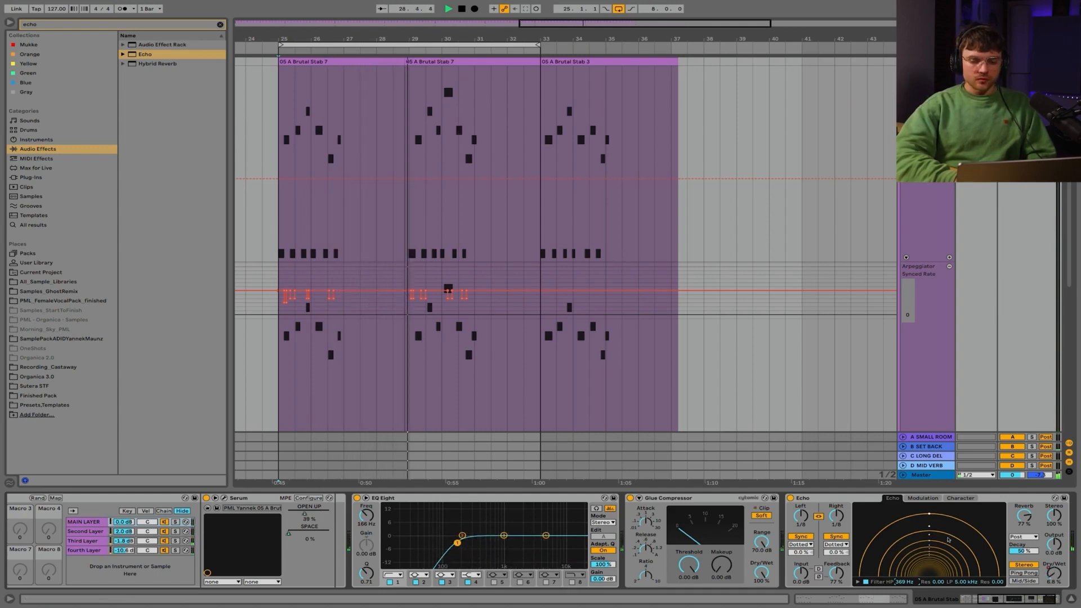
left_click(1055, 573)
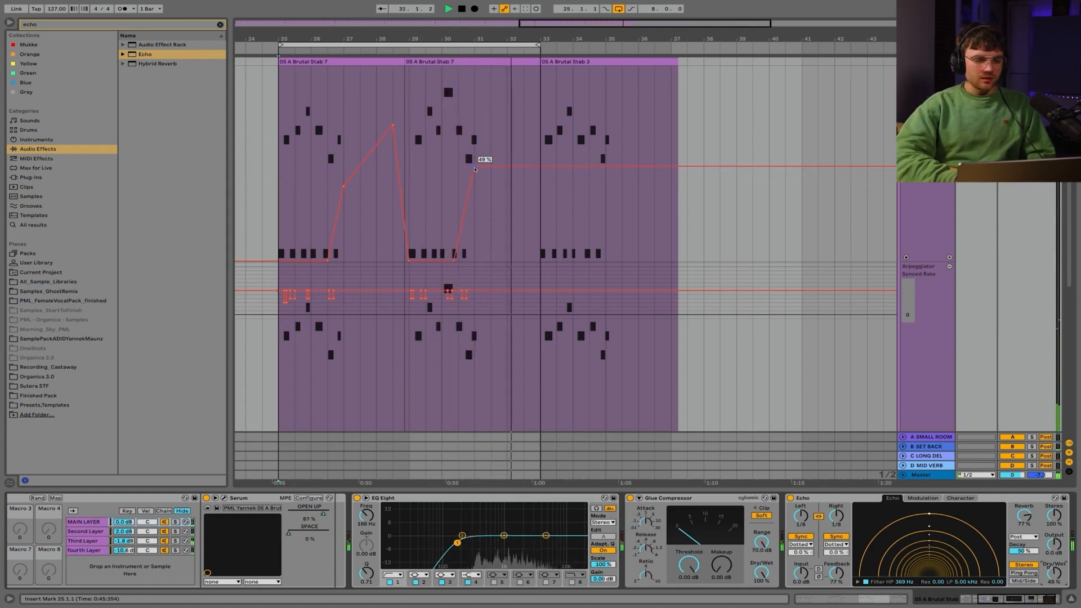
Lower Echo's Dry/Wet breakpoints at bars 27 and 31 and make the automation fall to zero at bar 33.
left_click_drag(475, 170, 529, 261)
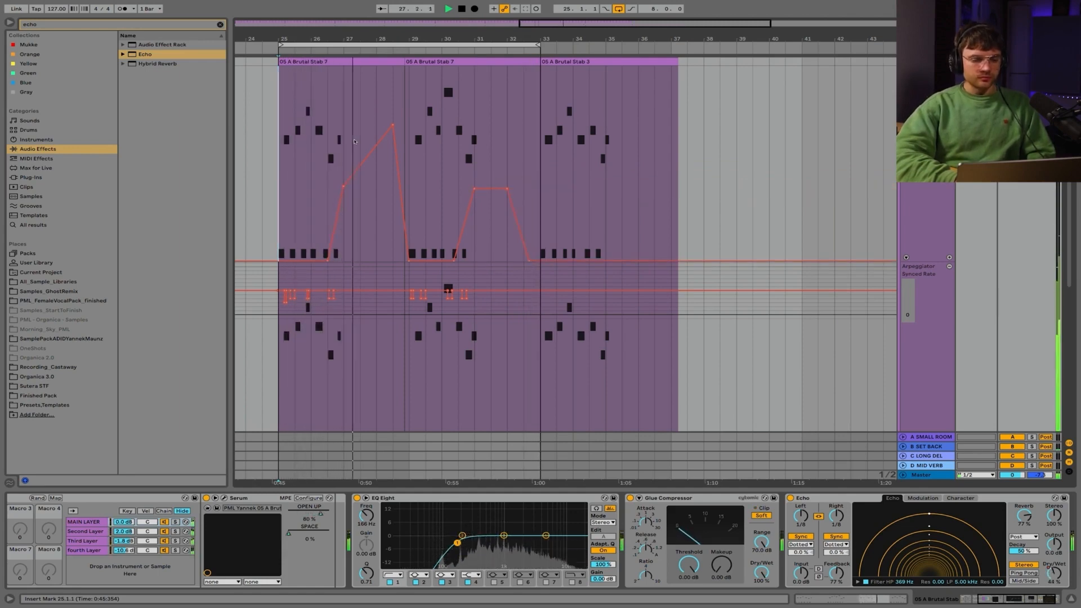
left_click_drag(343, 190, 343, 188)
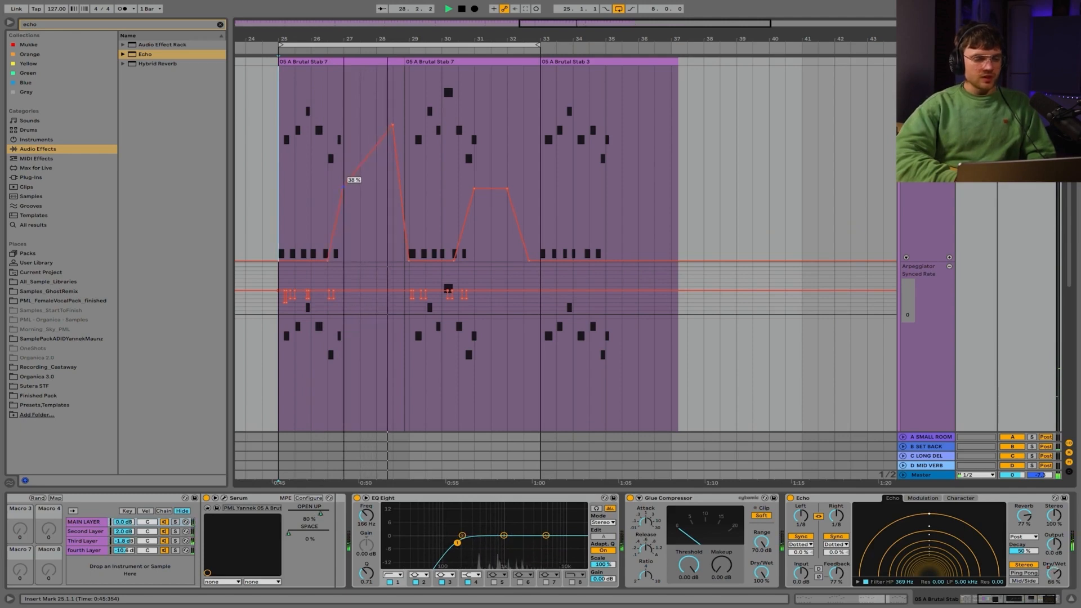
left_click_drag(474, 189, 474, 205)
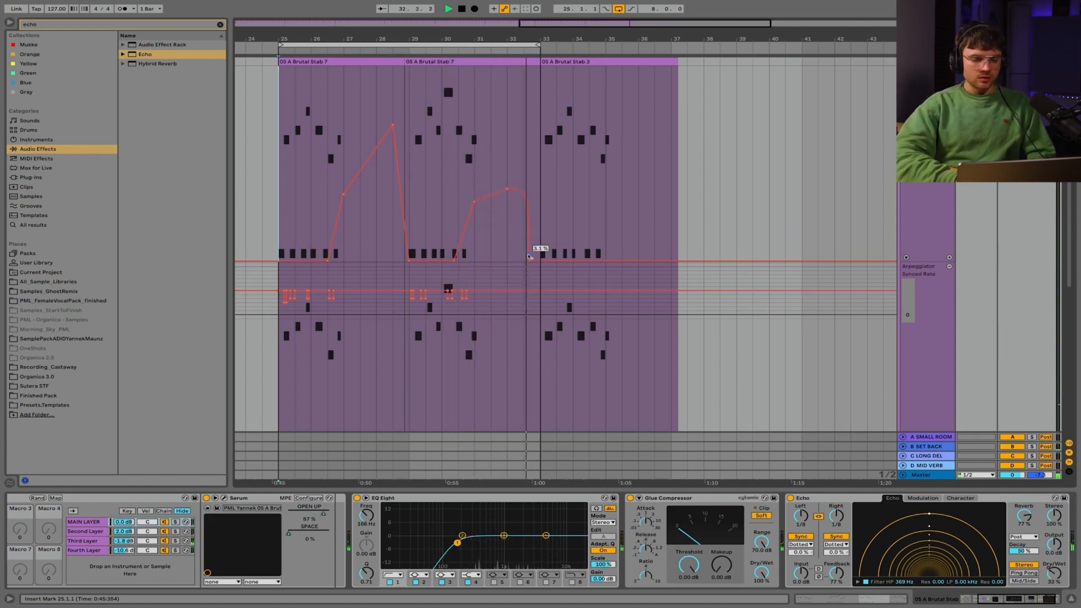
left_click_drag(530, 261, 541, 261)
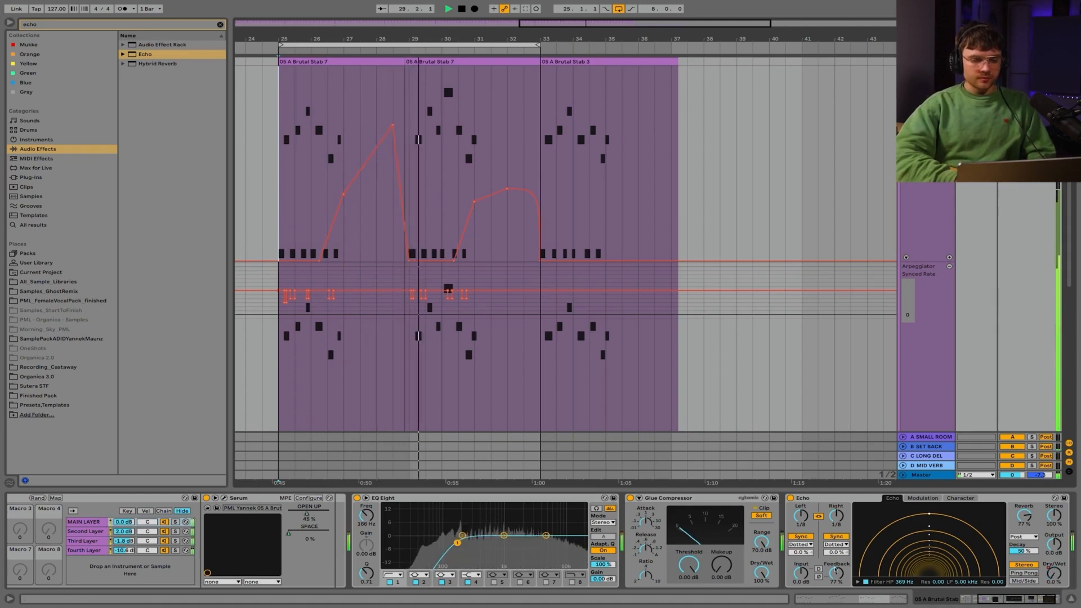
Raise Echo's feedback to 90 % and hide the automation lanes.
left_click_drag(837, 571, 836, 562)
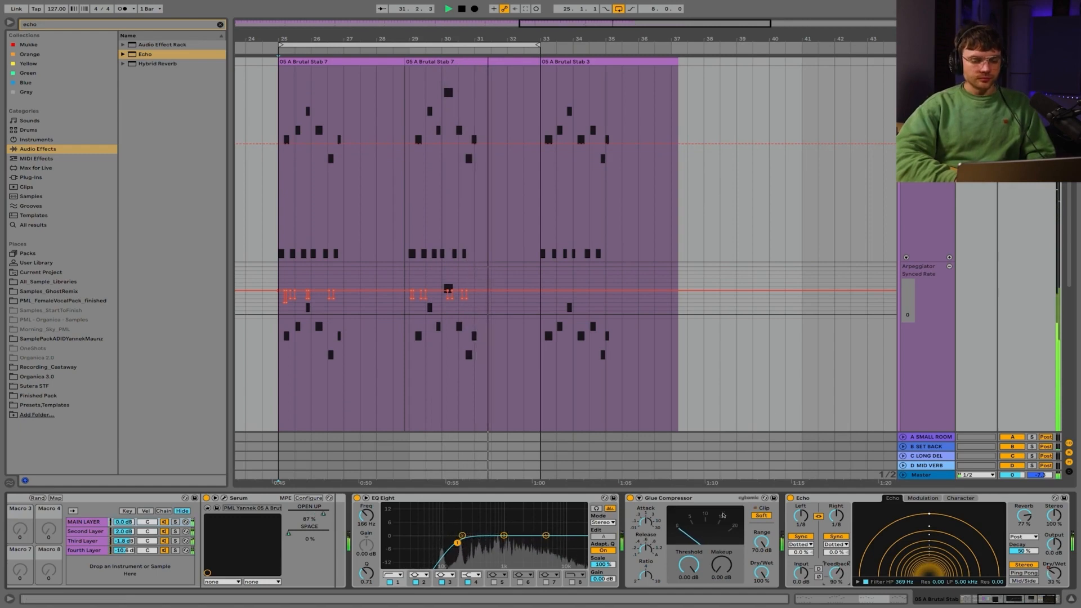
left_click(814, 501)
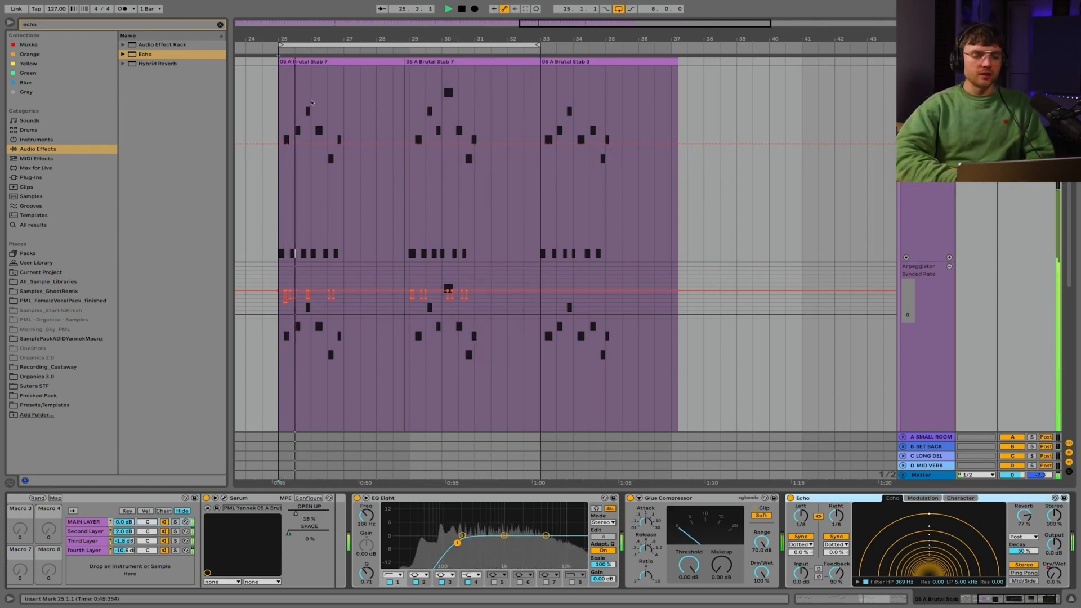
key("a")
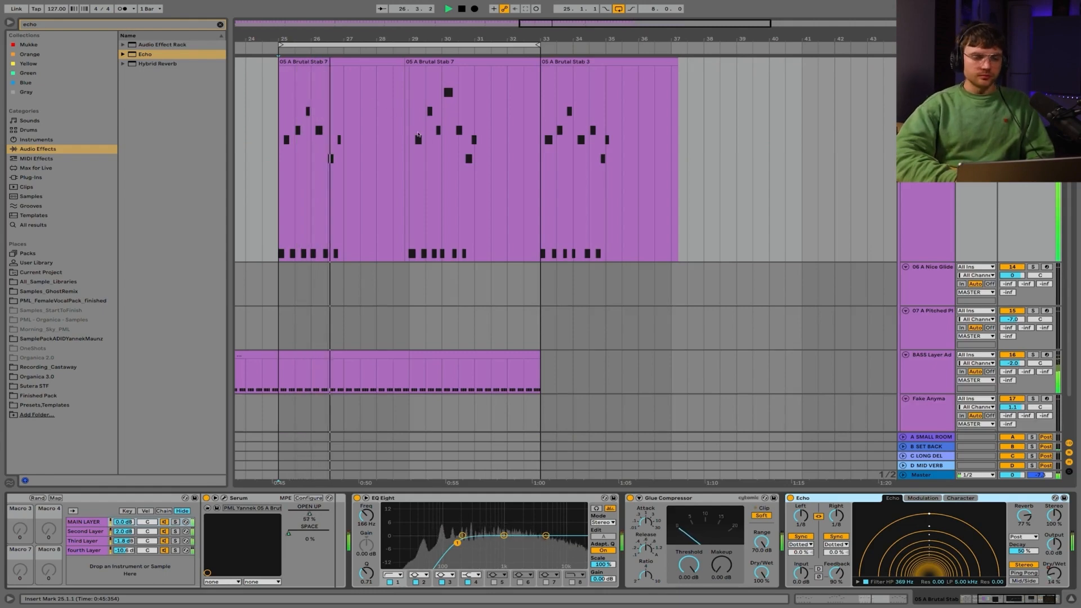
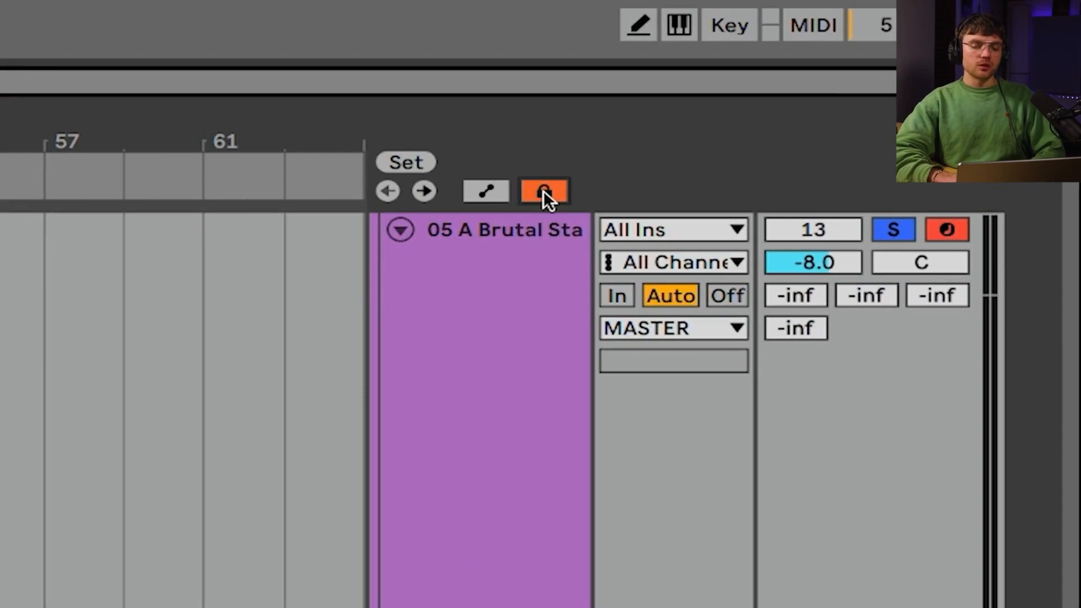
Toggle Lock Envelopes for the arrangement and check the automation under the Brutal Stab clips at bar 1.
left_click(543, 191)
key("a")
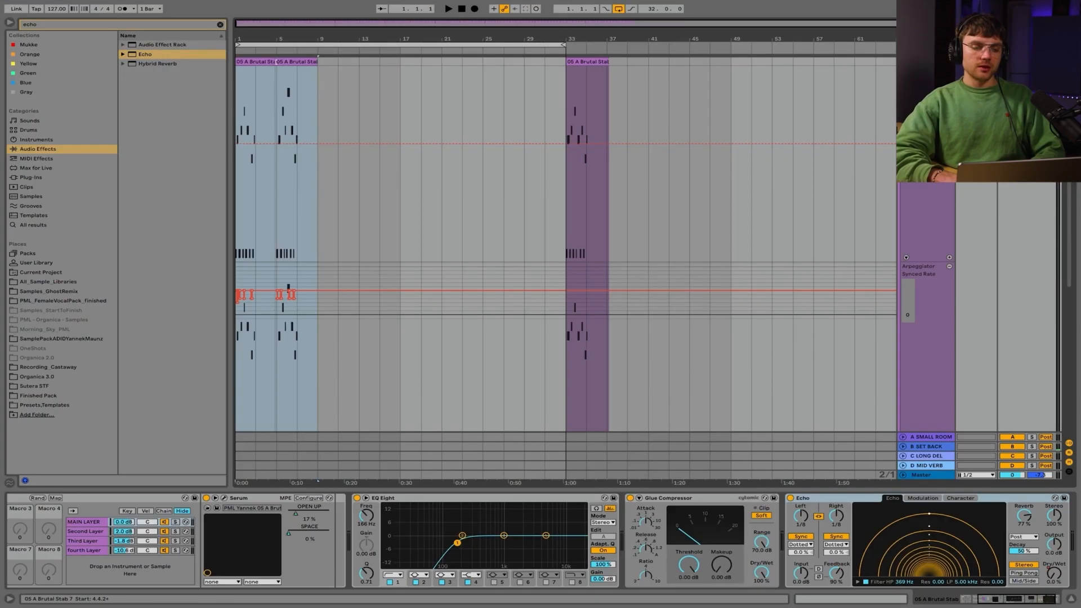
key("a")
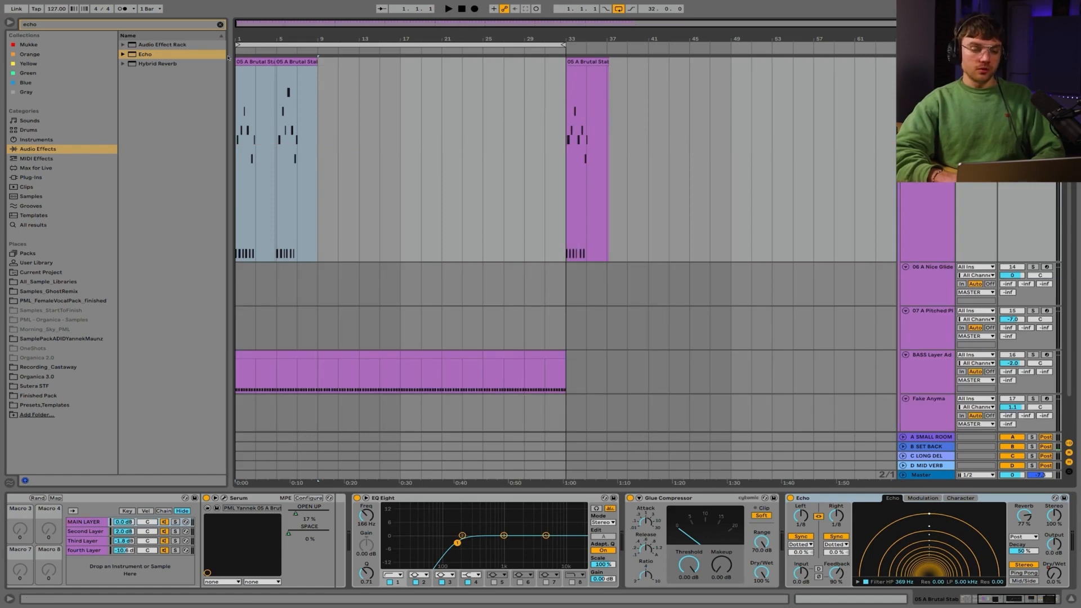
Turn off solo on the Brutal Stab track and play the arrangement from its first clip.
left_click(272, 62)
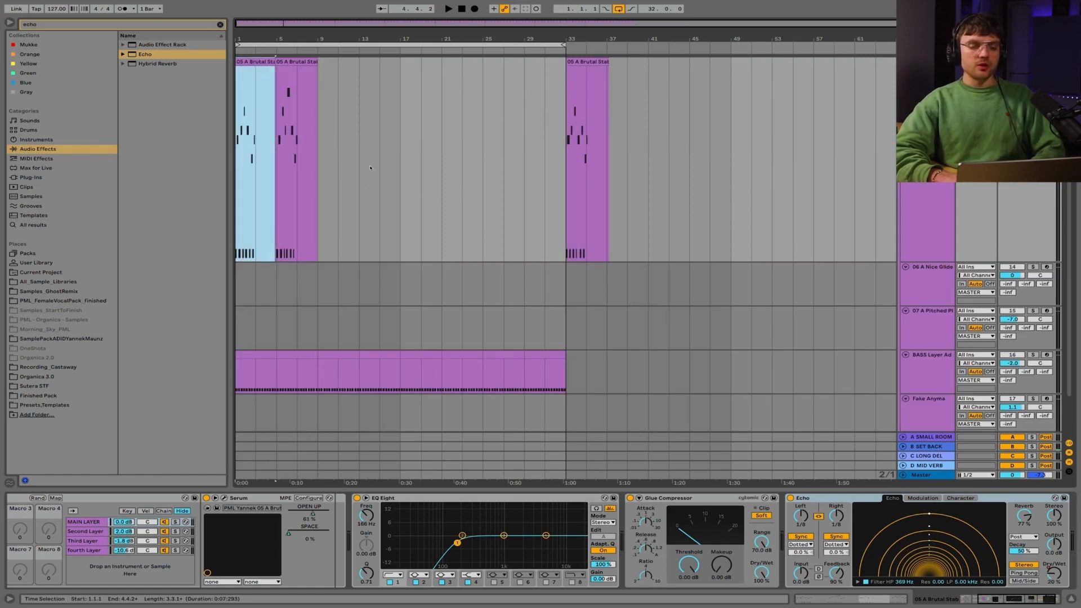
key("s")
key("space")
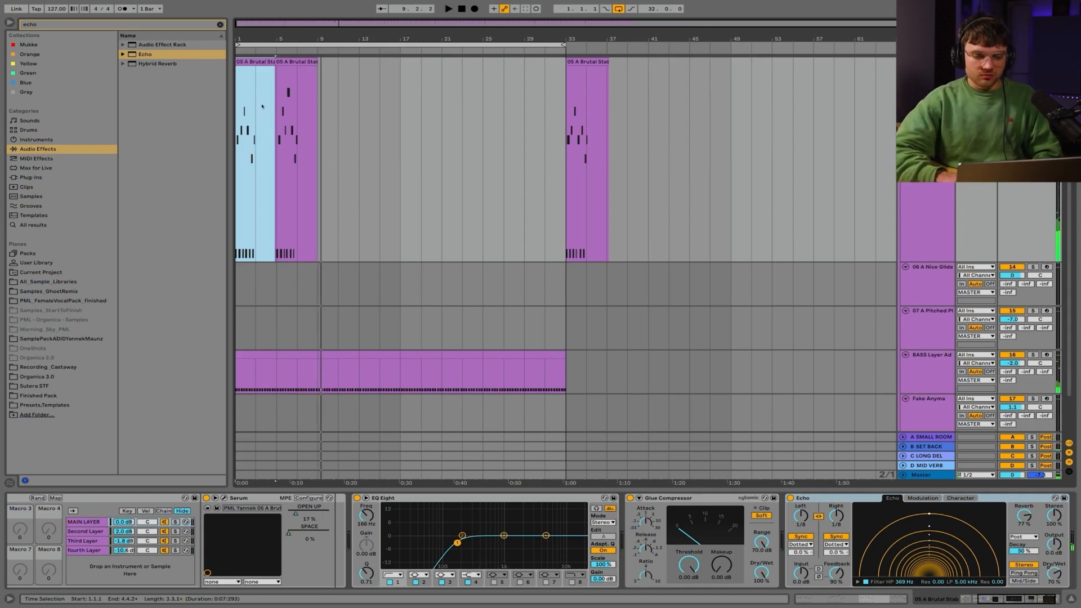
Select the A Fat Stab track, set its rack's Fil Cutoff macro to 78 and return to the arrangement start.
left_click(319, 111)
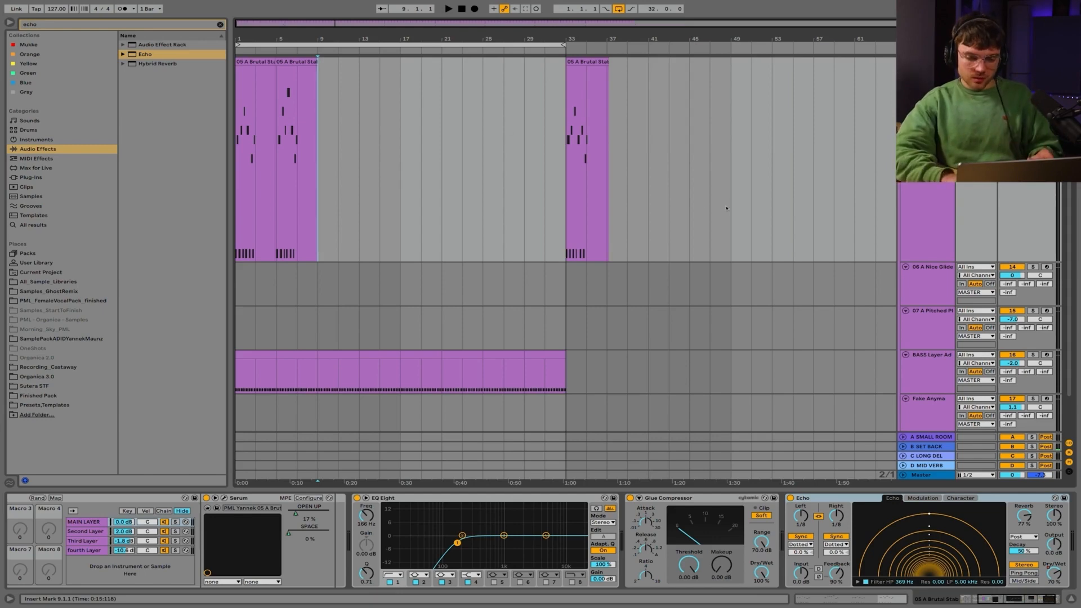
scroll(864, 169, "up", 5)
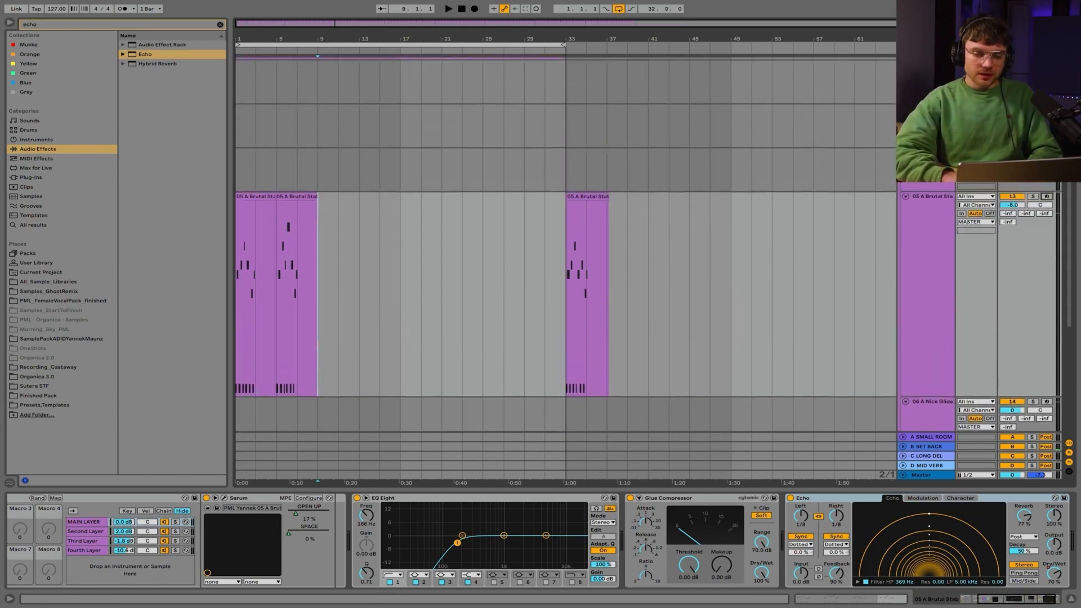
left_click(886, 115)
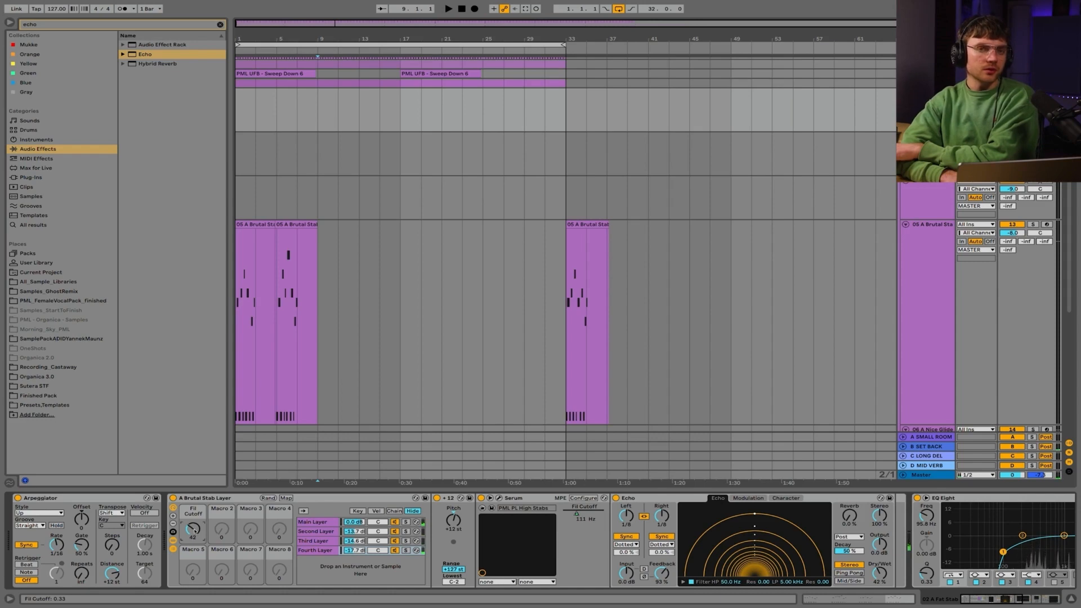
mouse_move(193, 530)
left_mouse_down()
mouse_move(193, 495)
mouse_move(193, 508)
left_mouse_up()
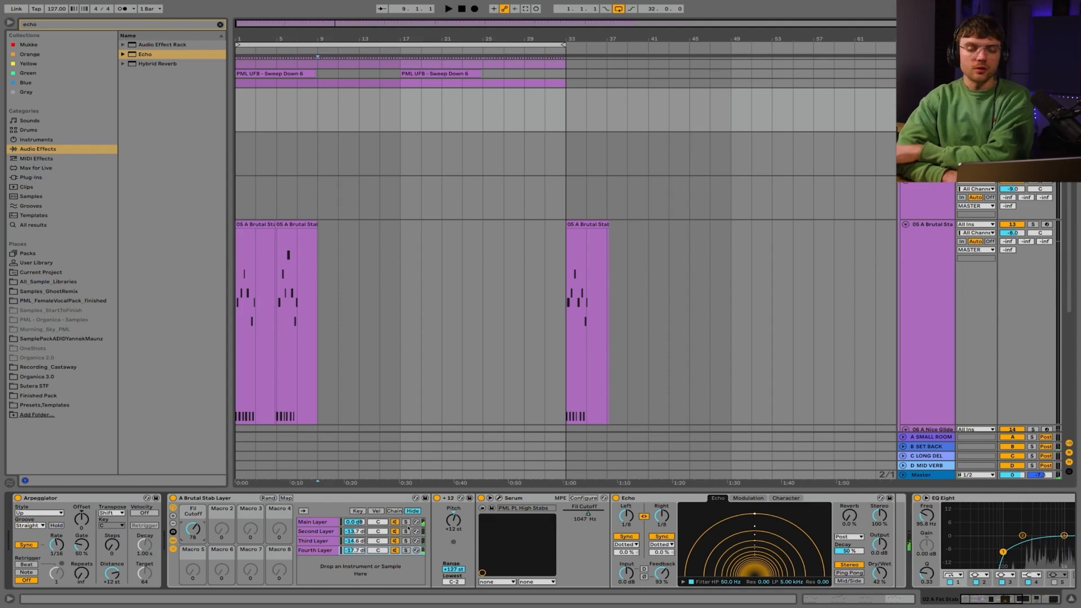
key("Home")
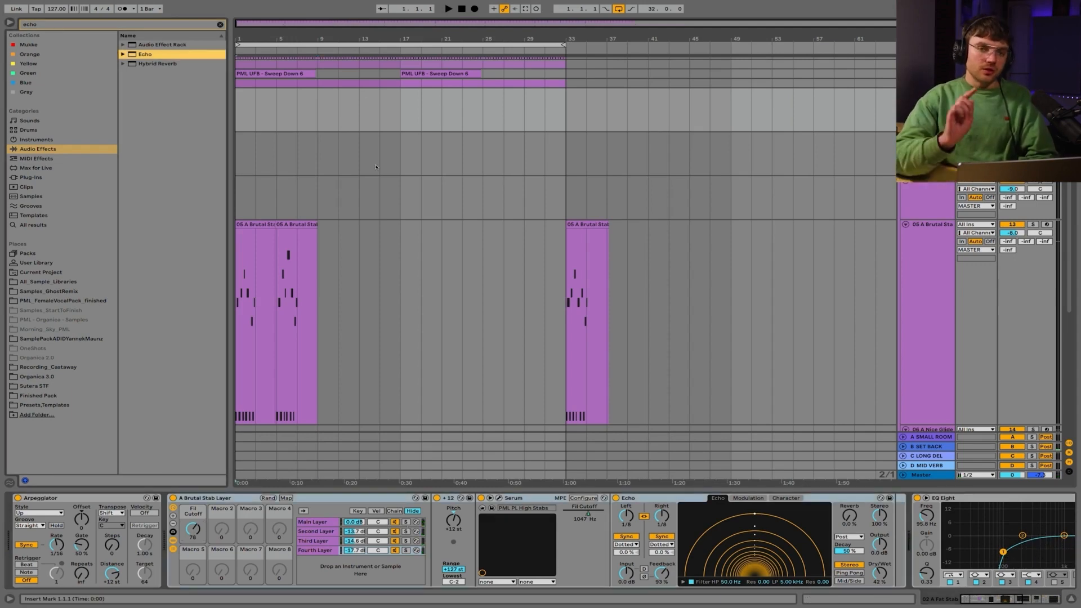
MIDI-map the Fat Stab Arpeggiator's Synced Rate to CC 1 and place the insert marker at bar 1 on that track.
key("super+m")
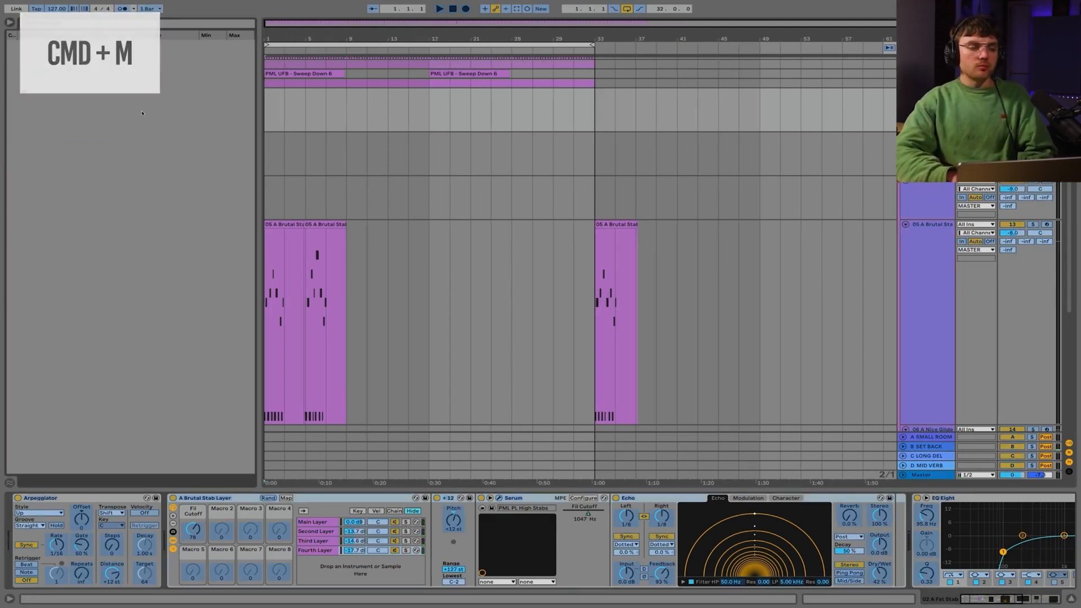
left_click(56, 545)
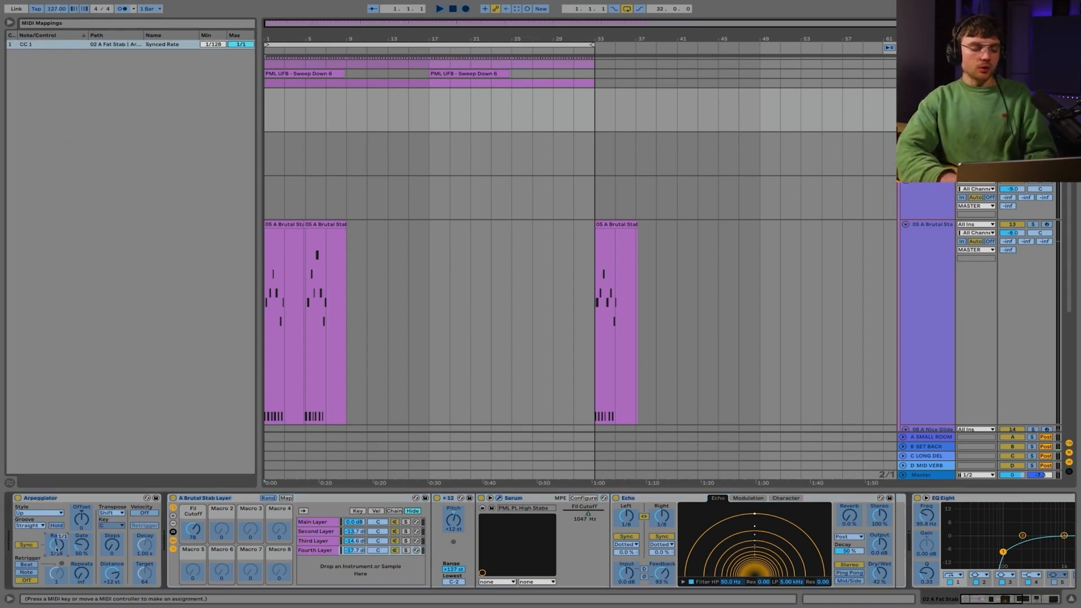
key("ctrl+m")
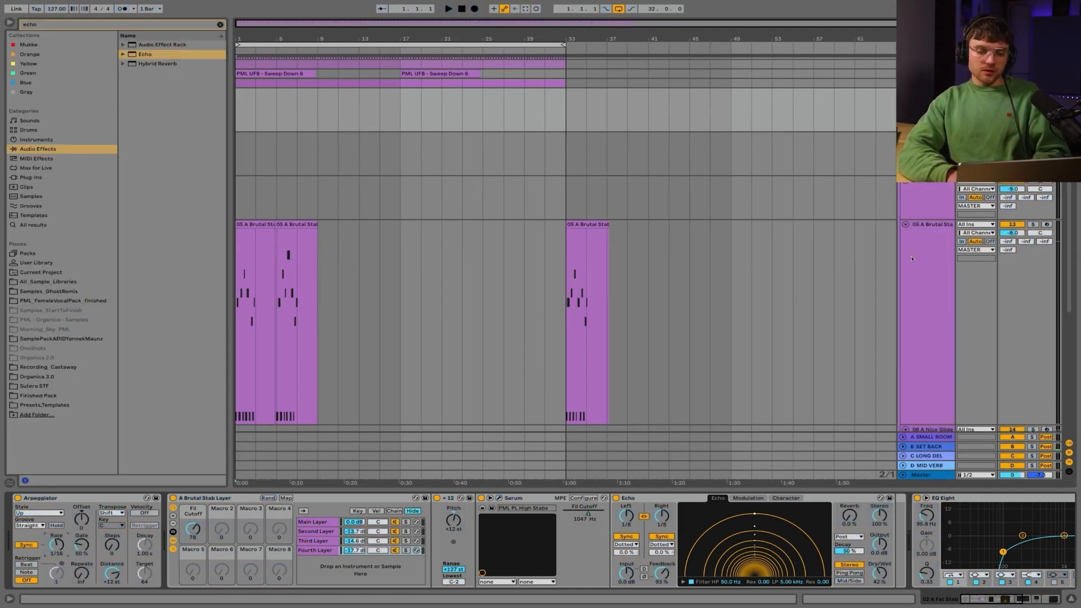
left_click(237, 106)
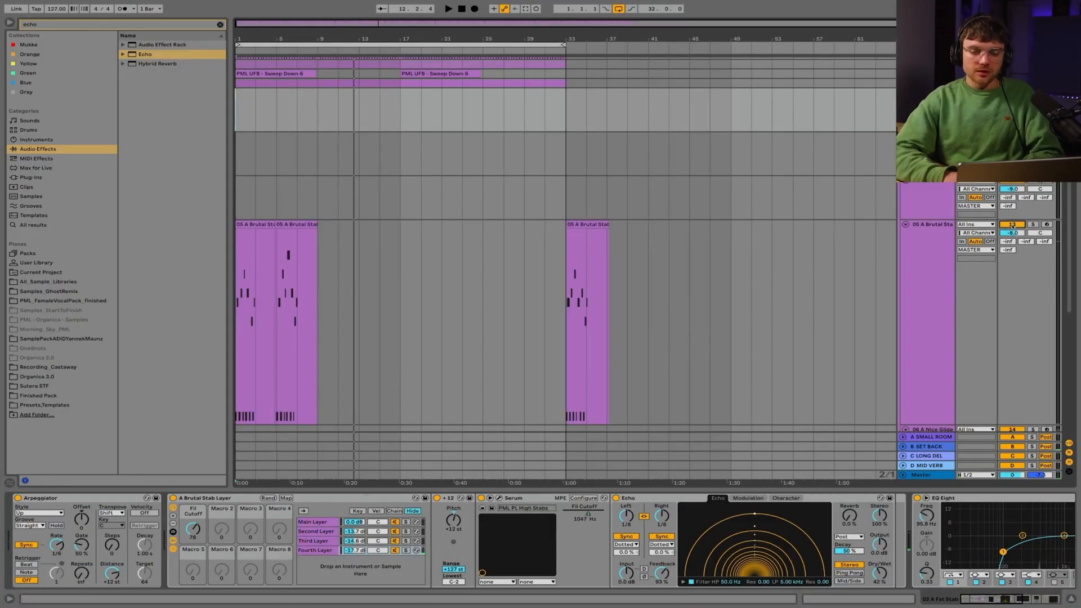
Loop the arrangement over the eight bars from bar 1 to bar 9.
left_click(920, 271)
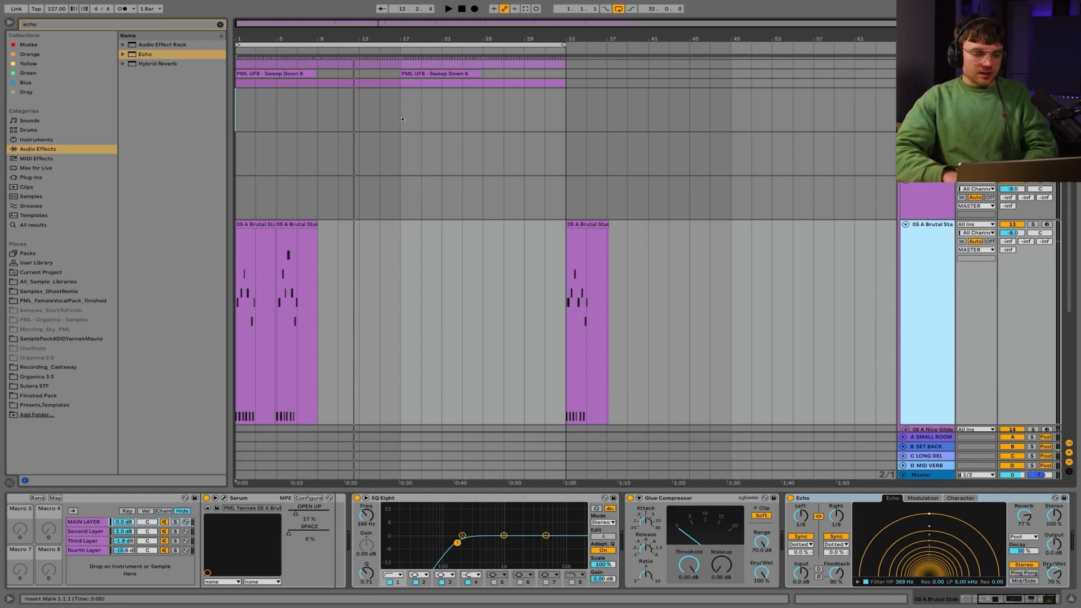
left_click_drag(317, 152, 236, 151)
key("super+l")
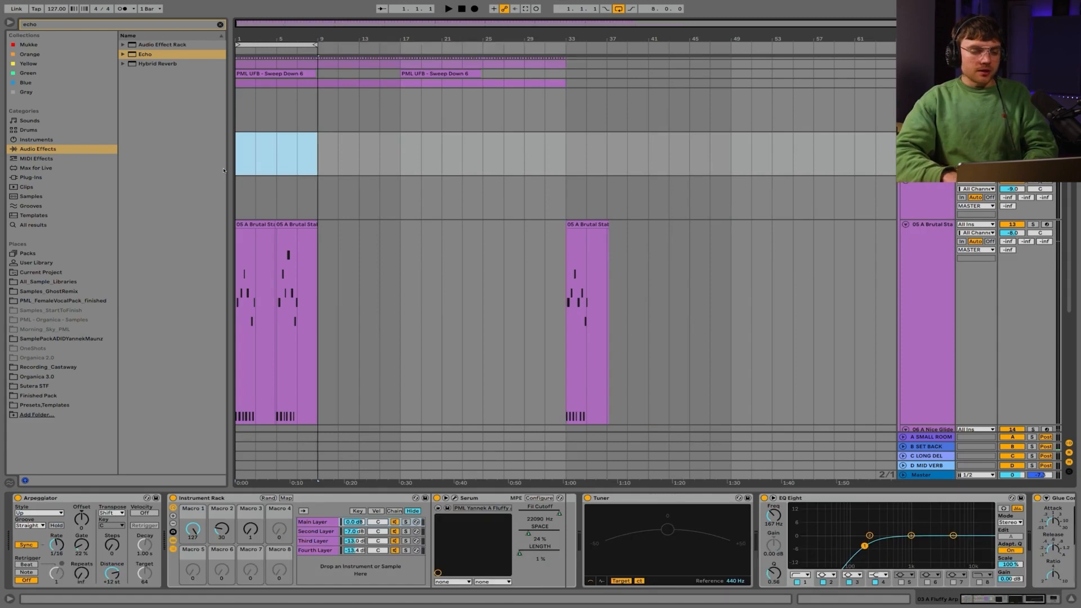
left_click_drag(237, 38, 237, 54)
left_click(243, 44)
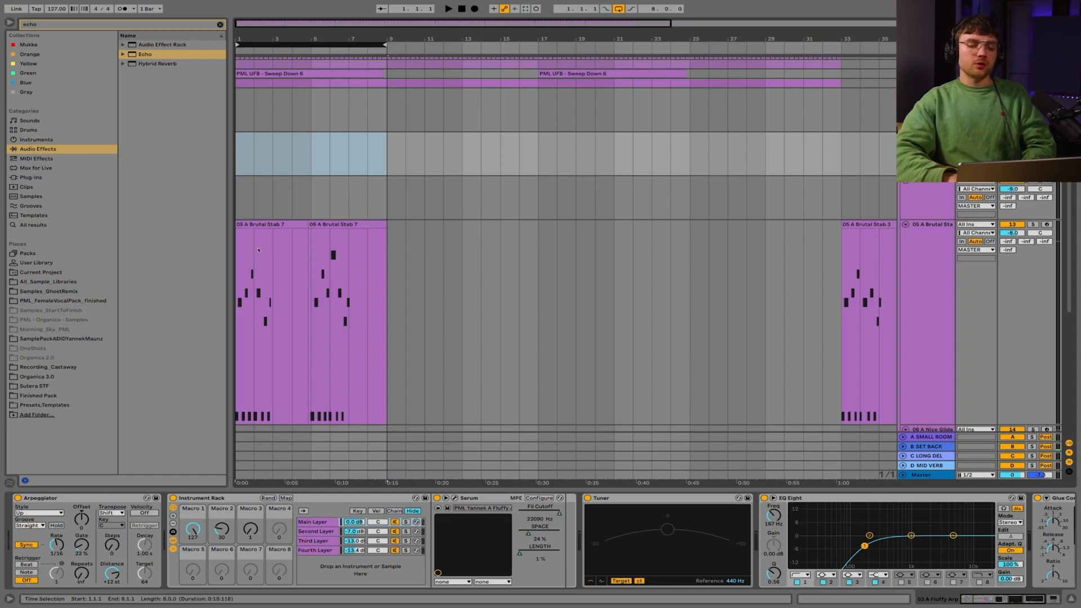
Examine the gap in the Brutal Stab melody between bars 3 and 5 and play the eight-bar loop.
left_click_drag(274, 243, 310, 251)
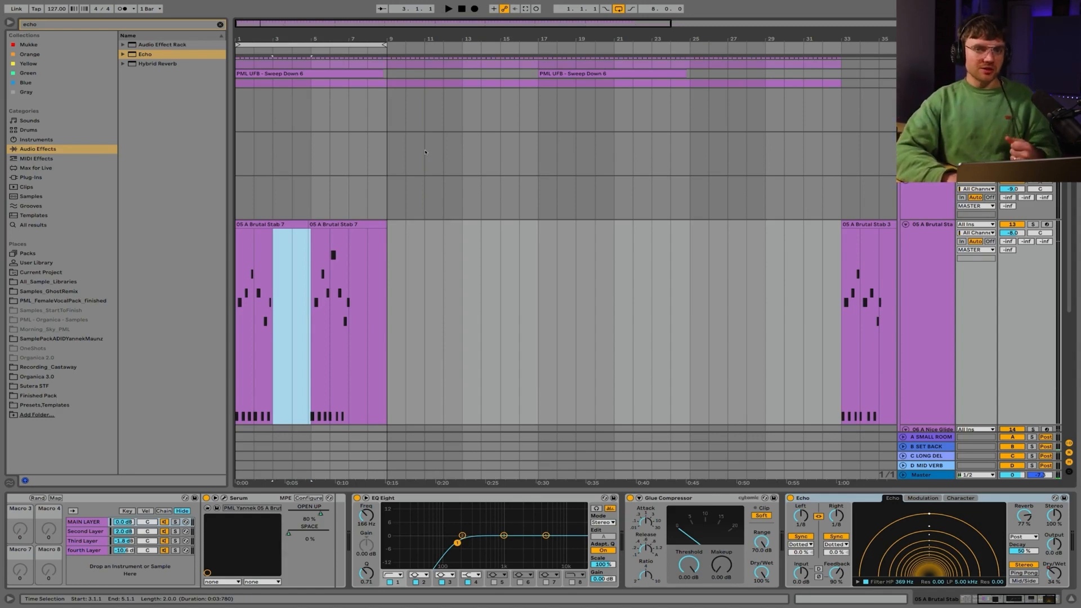
left_click(306, 45)
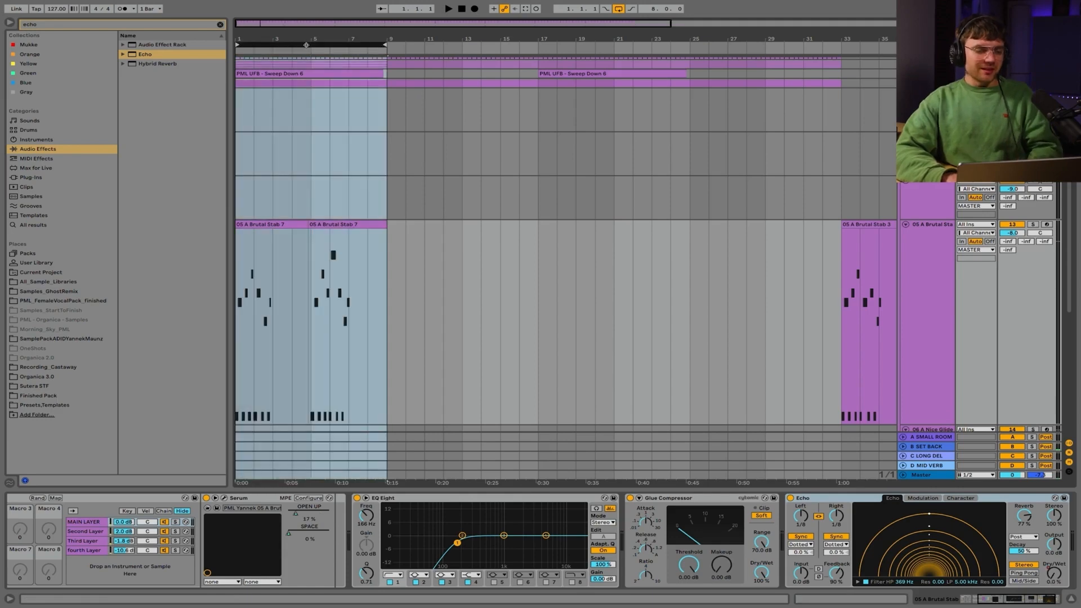
key("space")
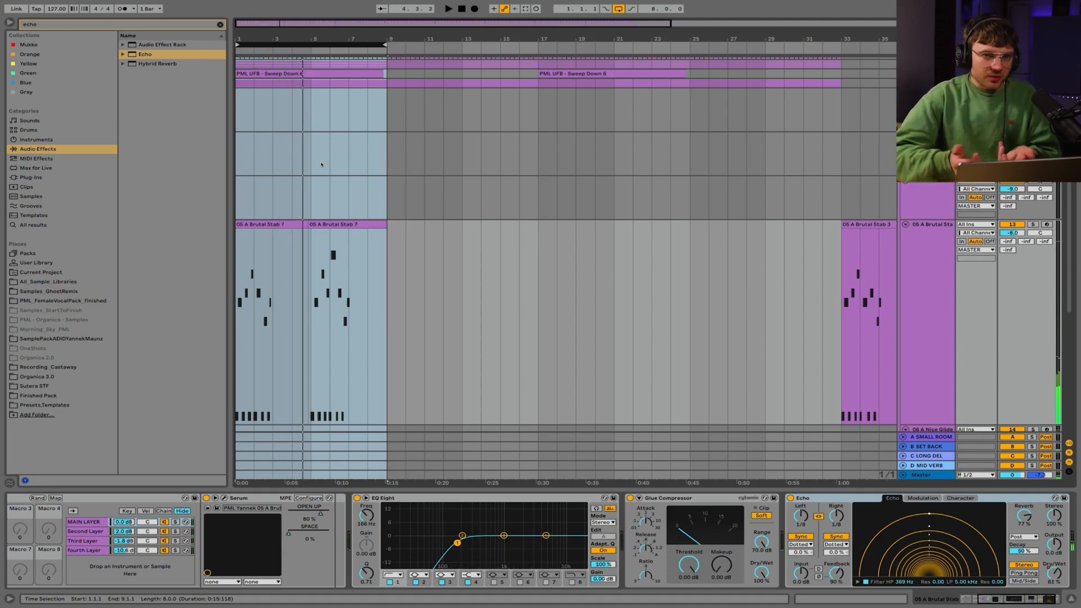
double_click(308, 164)
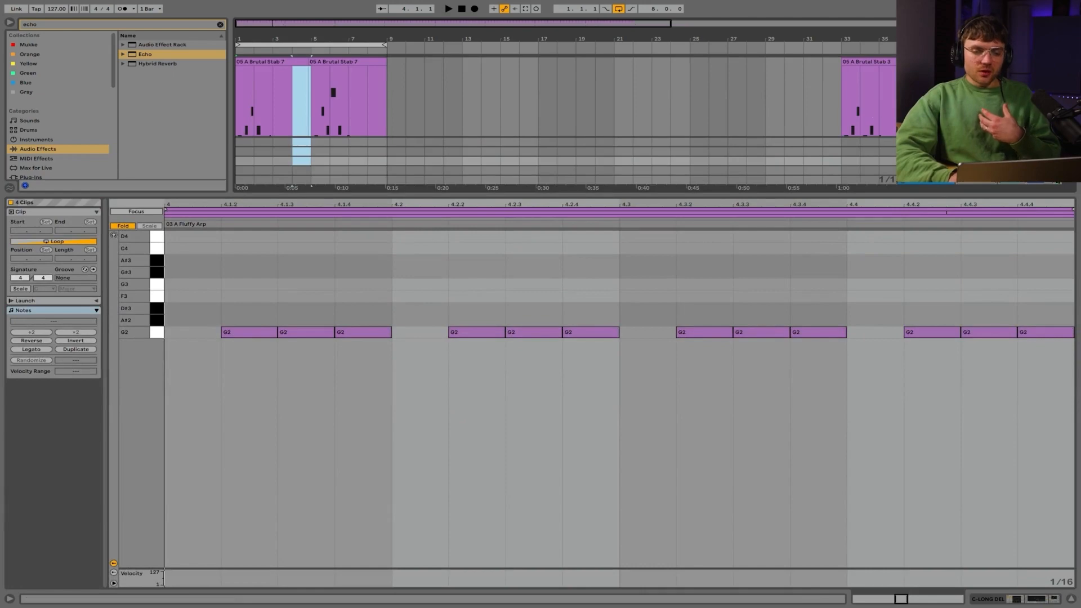
key("ctrl+z")
scroll(360, 179, "up", 3)
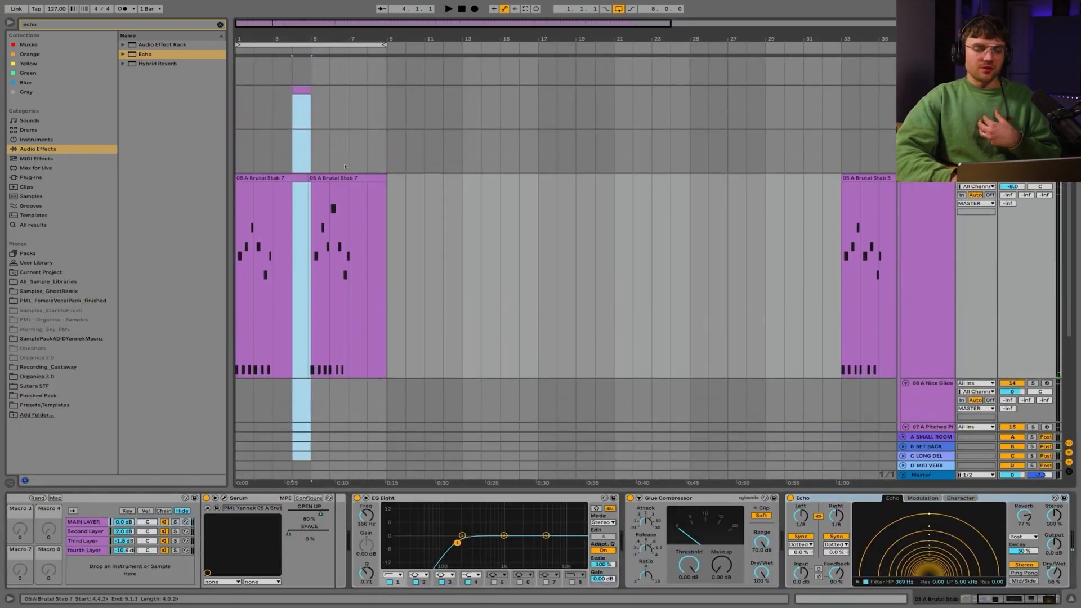
left_click(273, 111)
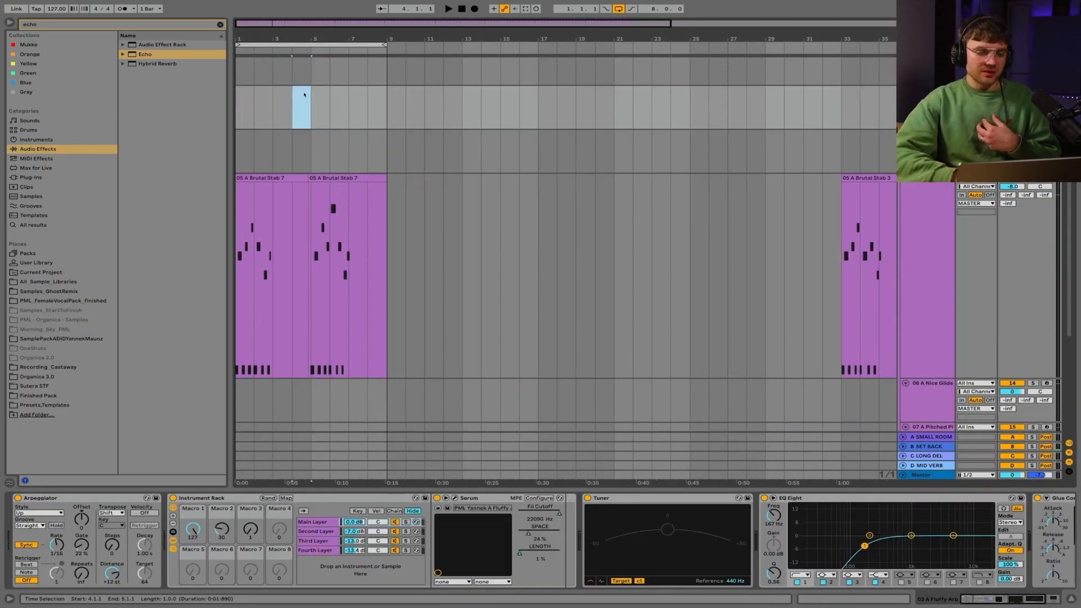
Create an empty four-bar MIDI clip on the A Fat Stab track from bar 1 to bar 5.
scroll(304, 93, "up", 3)
left_click(238, 188)
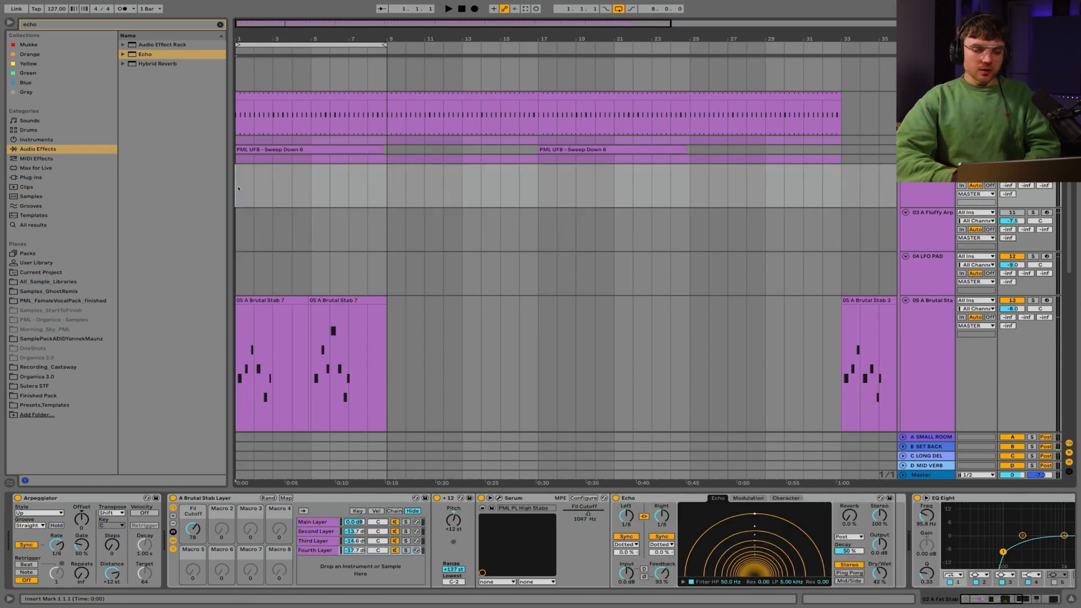
left_click_drag(241, 188, 298, 187)
key("ctrl+shift+m")
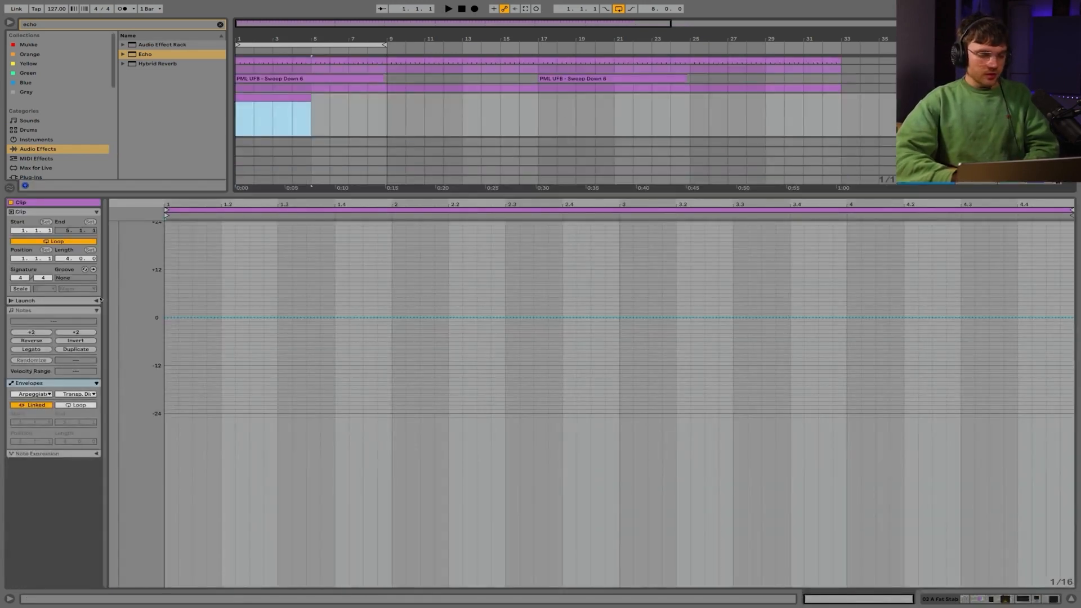
Add a sixteenth-long G3 note at 3.1.3 in the empty Fat Stab clip and play it from around bar 3.
left_click(47, 311)
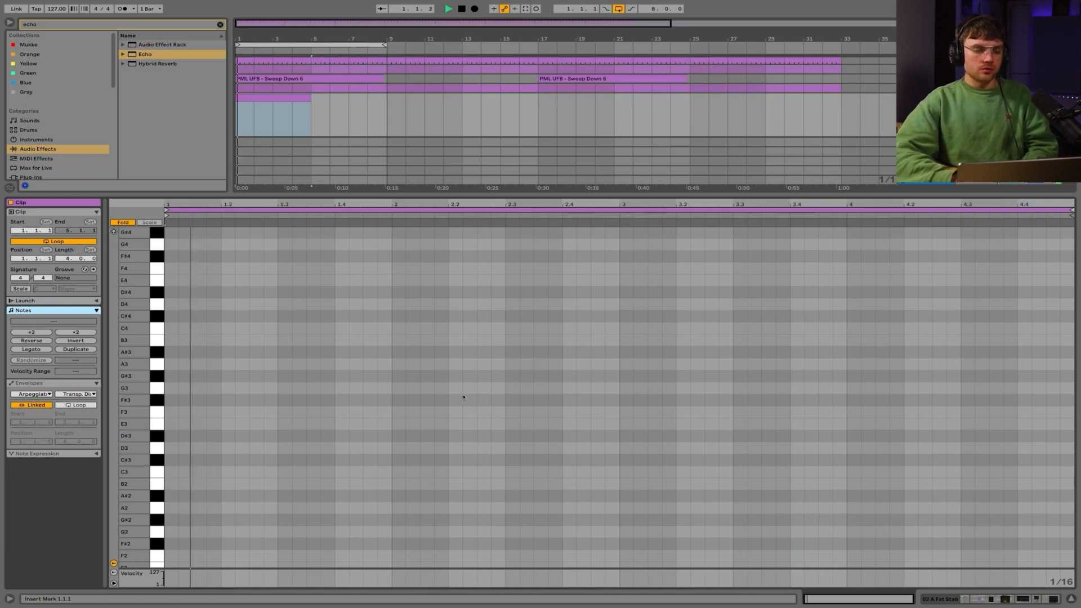
scroll(621, 376, "up", 2)
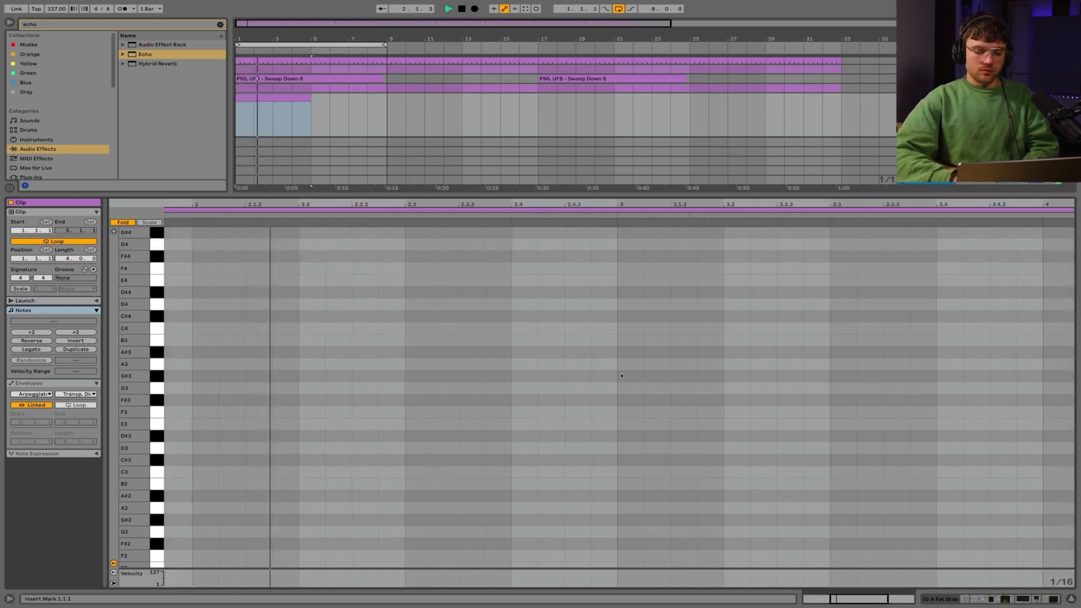
scroll(621, 376, "down", 1)
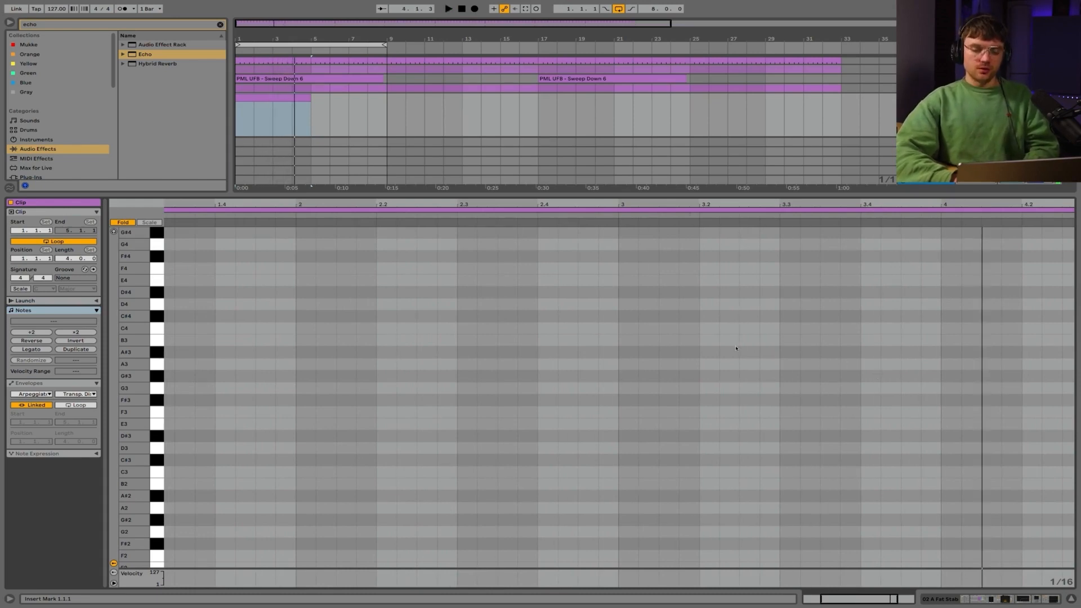
double_click(686, 388)
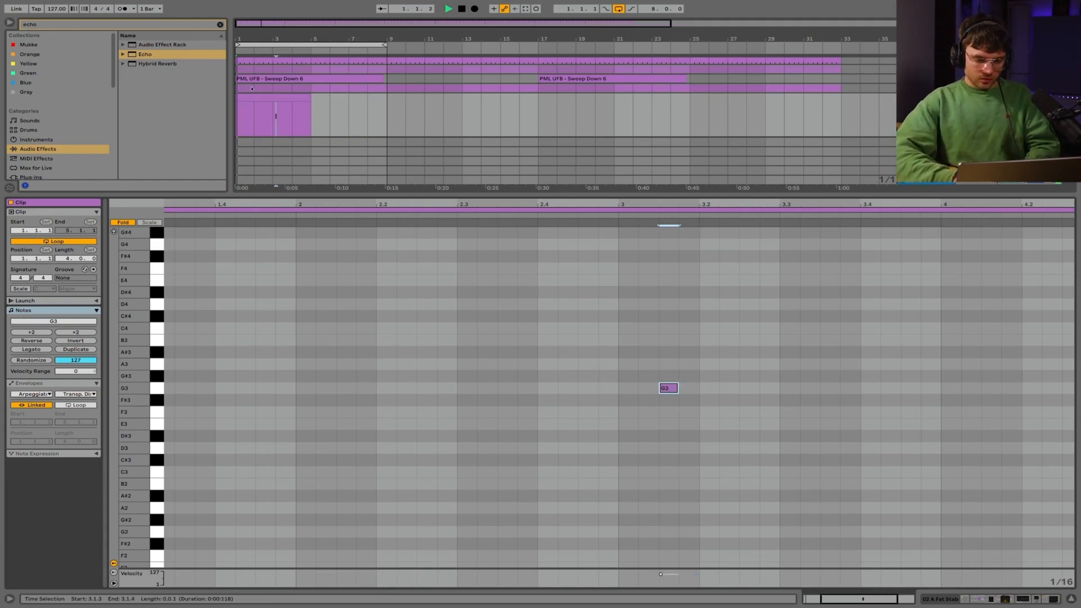
left_click(273, 126)
key("space")
key("space")
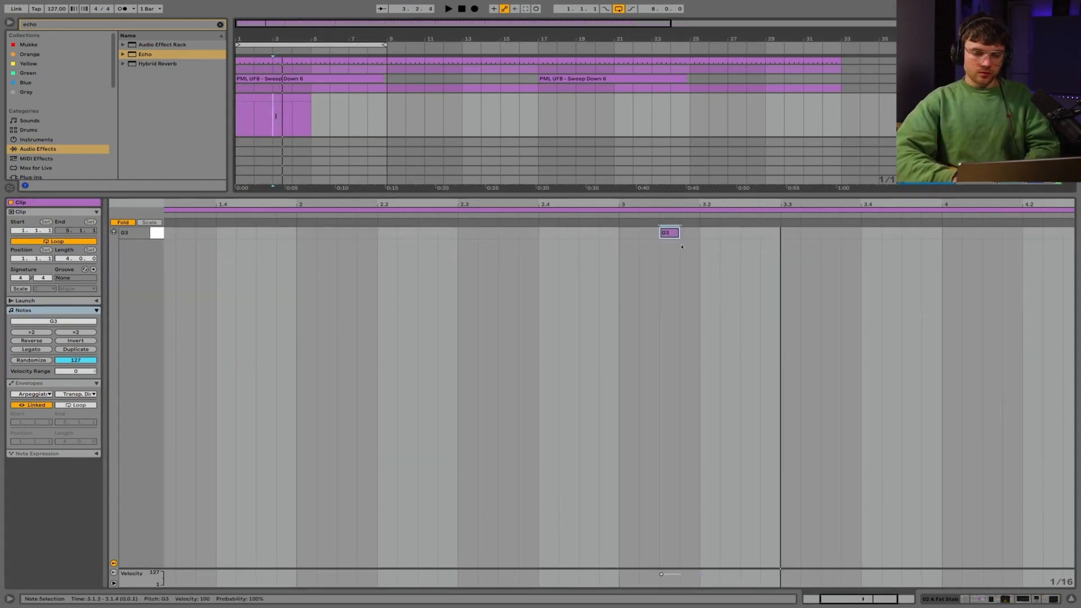
Transpose the new note down one octave to G2 and play it against the Brutal Stab melody around bar 3.
key("shift+Down")
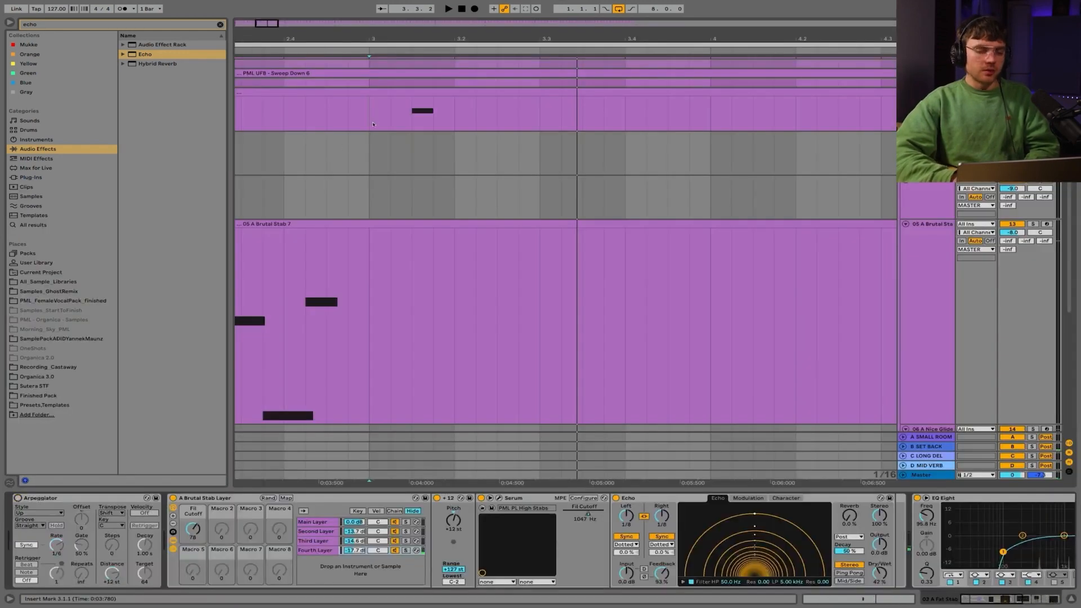
key("space")
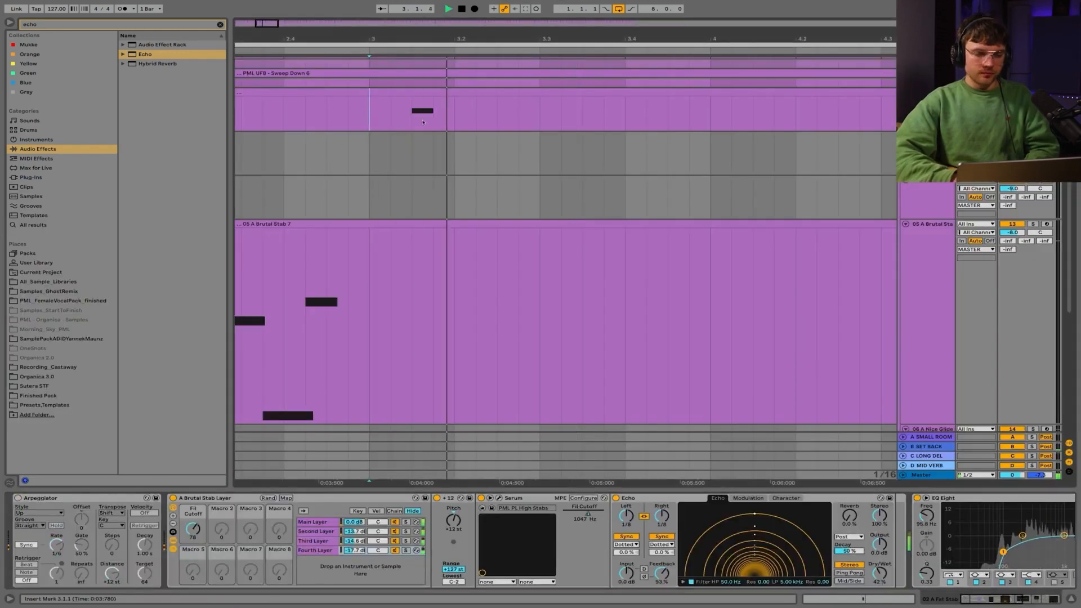
left_click(263, 113)
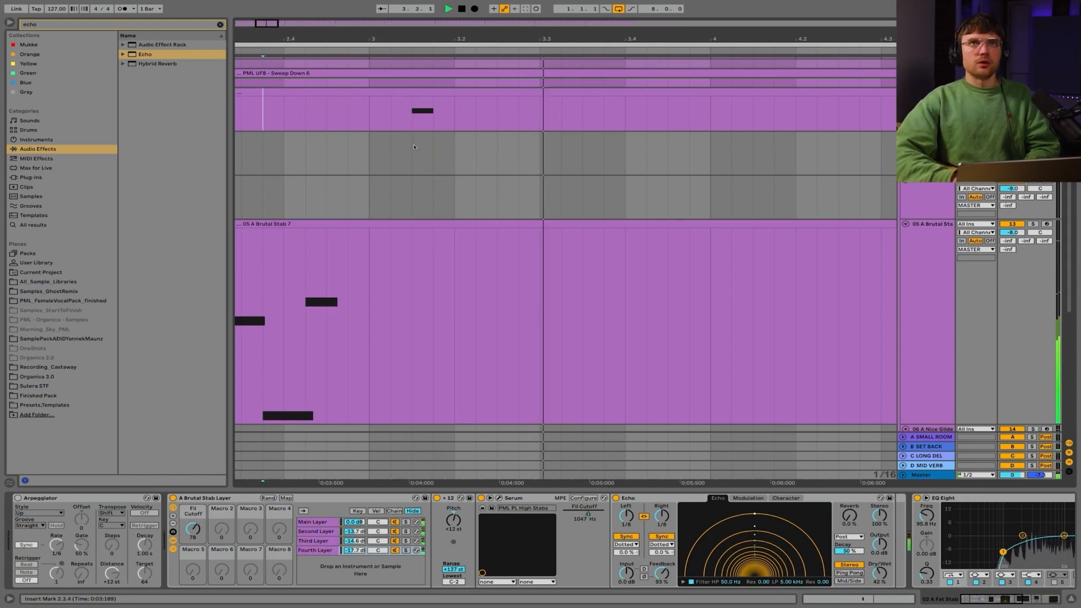
key("space")
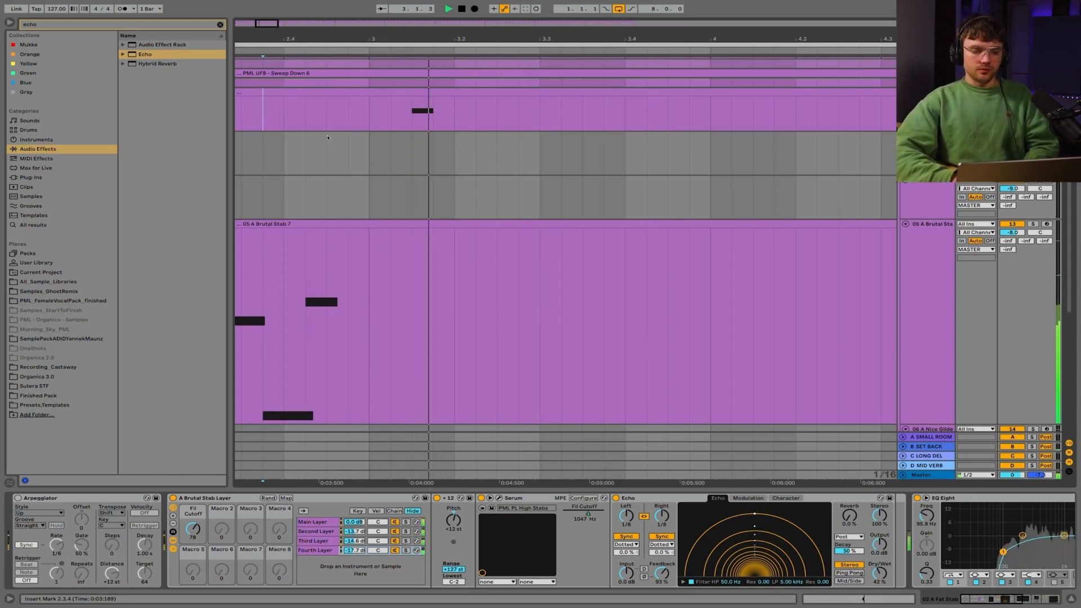
key("space")
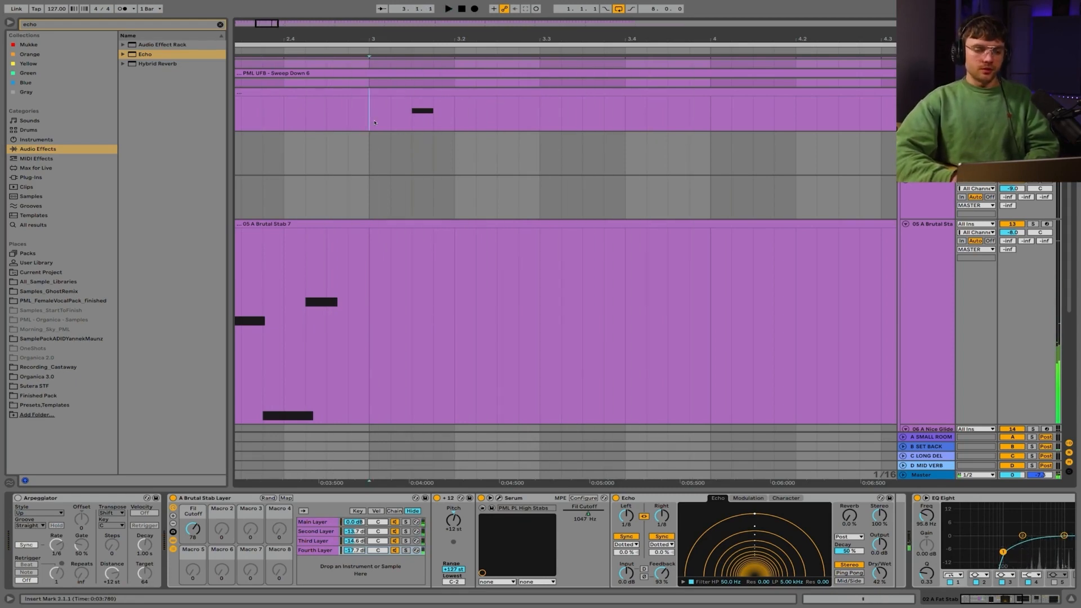
key("space")
key("space")
Duplicate the G2 note to 3.2.1 and split the Fat Stab clip at bar 3.
double_click(467, 94)
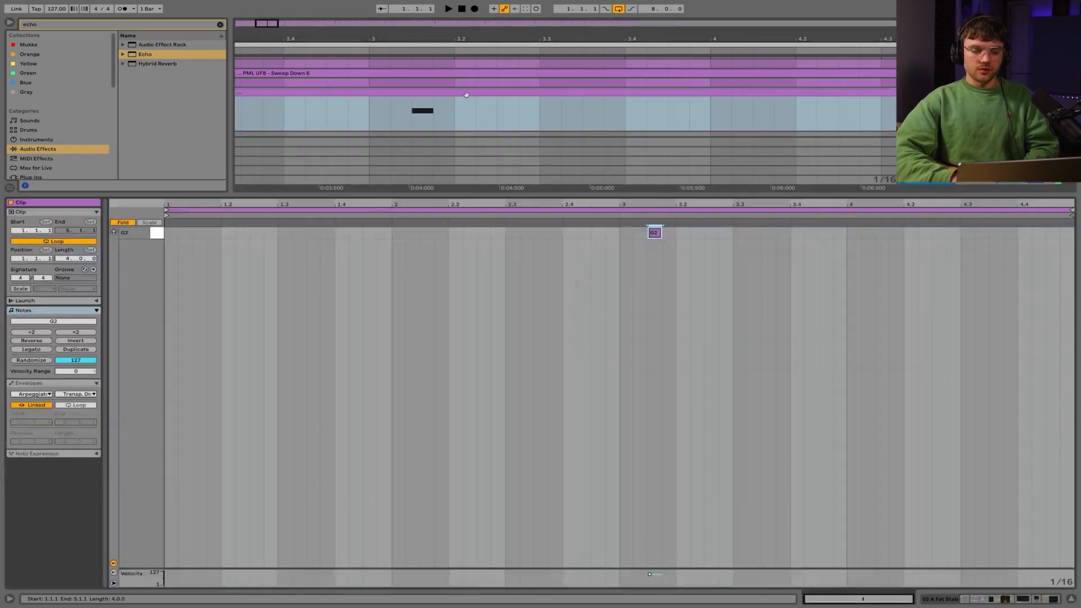
left_click_drag(654, 235, 682, 234)
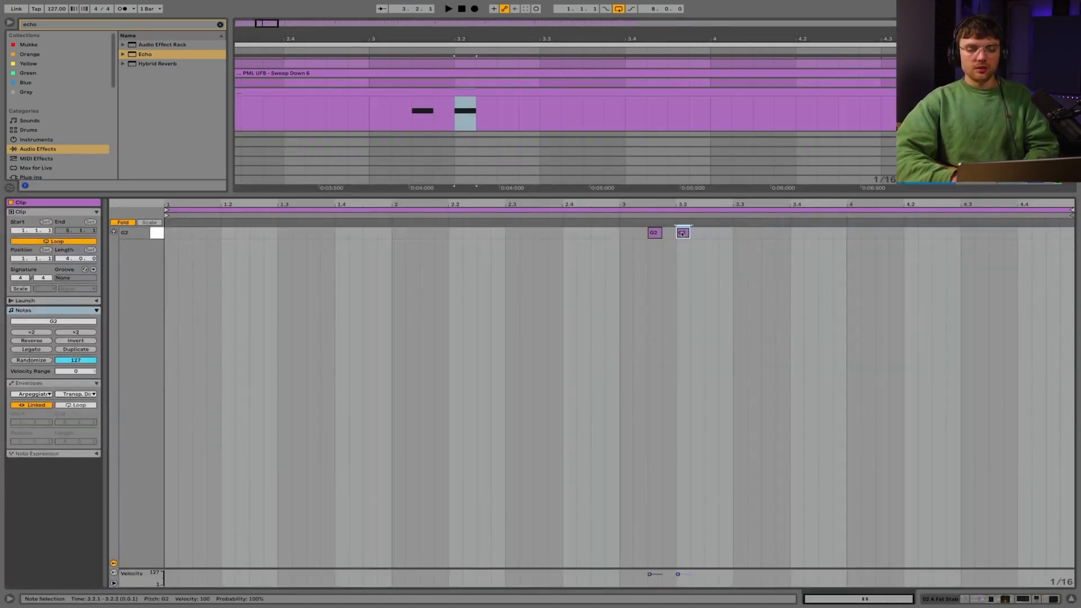
left_click(416, 92)
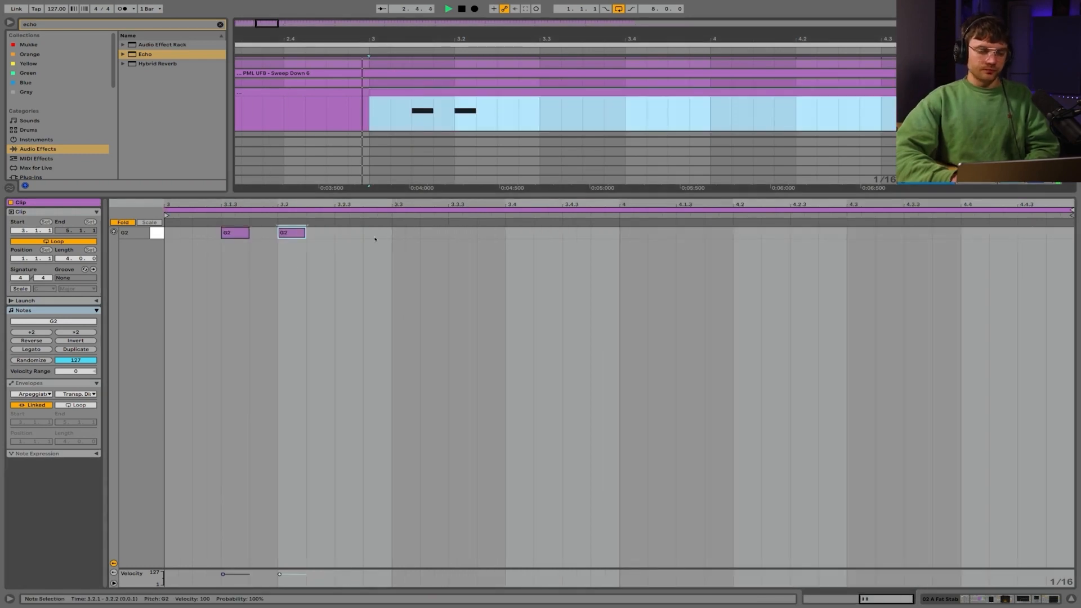
Add sixteenth-long G2 notes at 3.3.1 and 3.3.4 in the bar 3 clip and play the pattern.
double_click(405, 233)
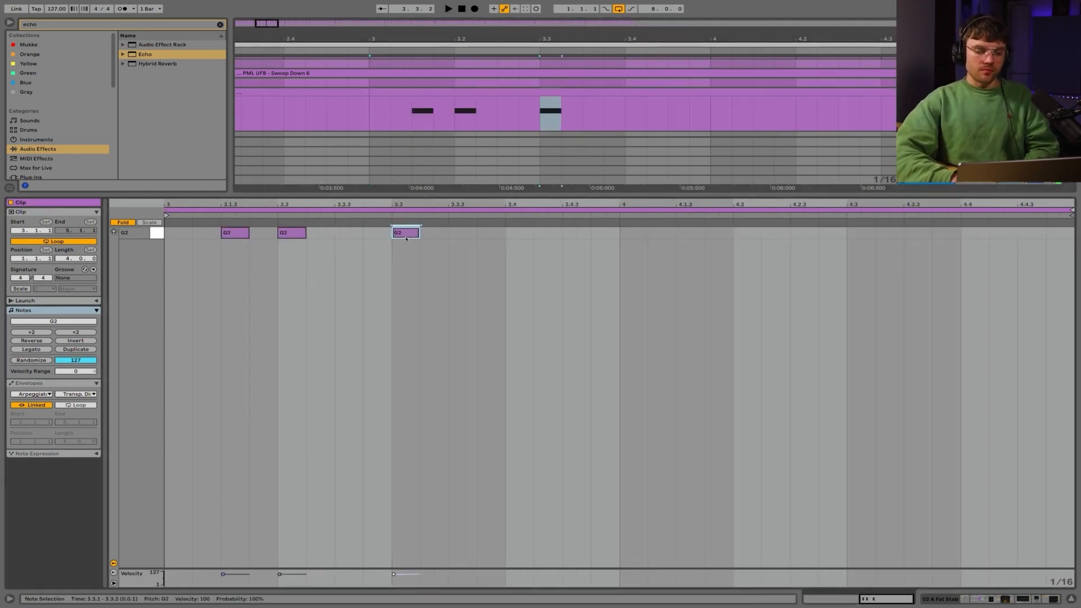
double_click(496, 236)
key("space")
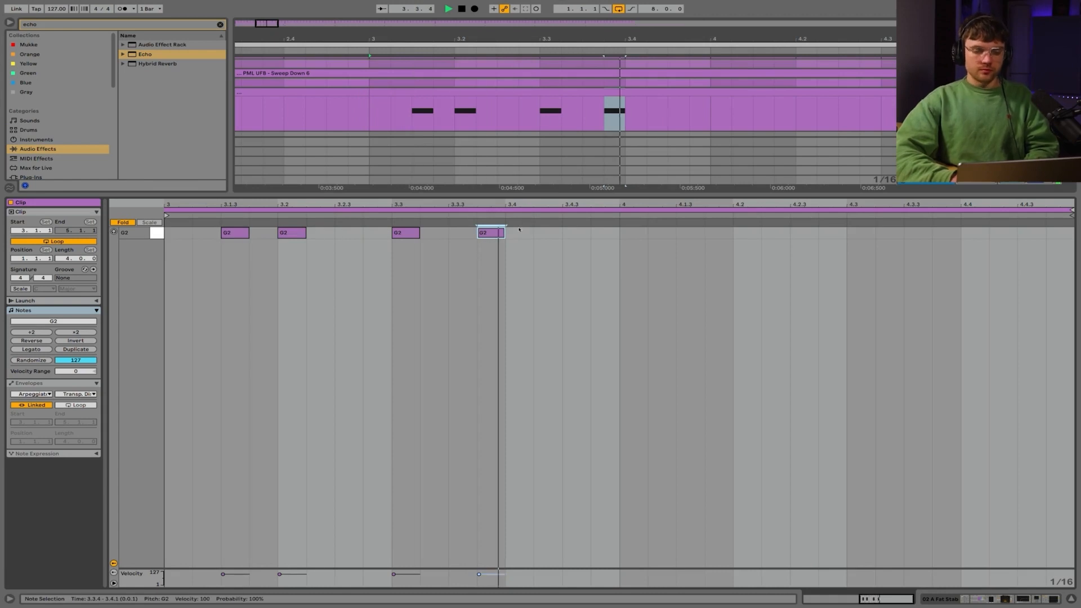
Copy the two-bar Fat Stab clip at bar 3 to bar 7, filling the second melody gap.
key("shift+Tab")
key("minus")
key("minus")
key("minus")
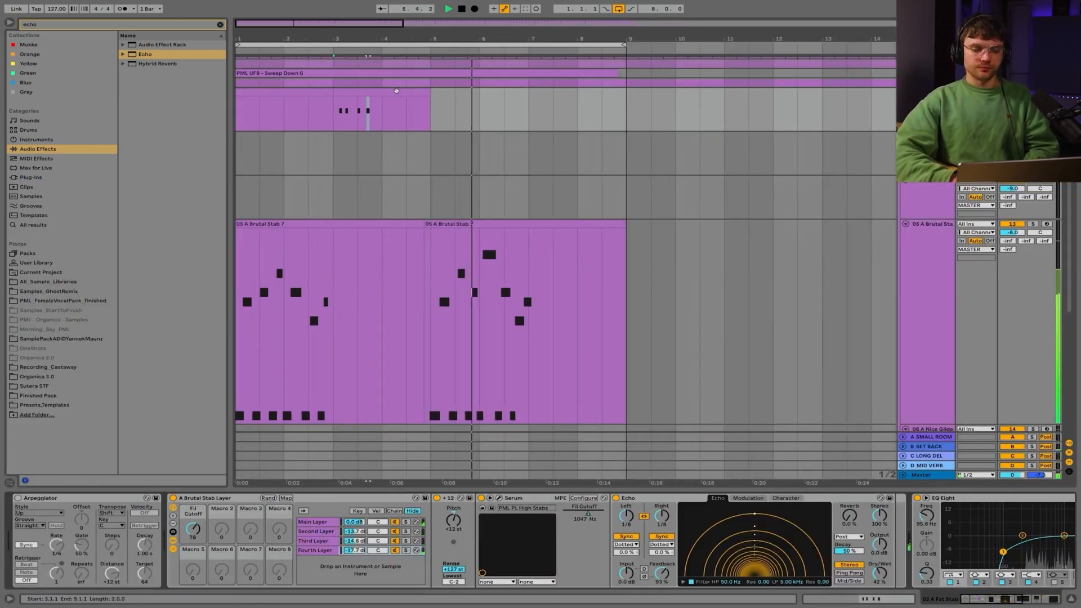
left_click(401, 91)
left_click_drag(401, 91, 570, 92)
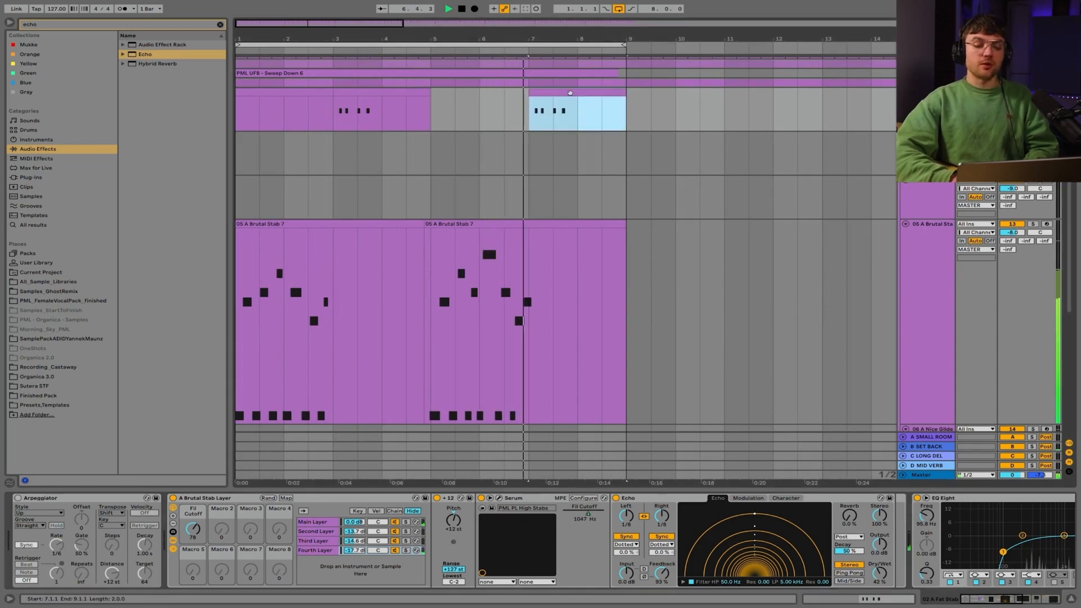
Try an extra G2 sixteenth note at clip position 3.4.3 in the bar 7 copy and listen from just before bar 3.
key("shift+Tab")
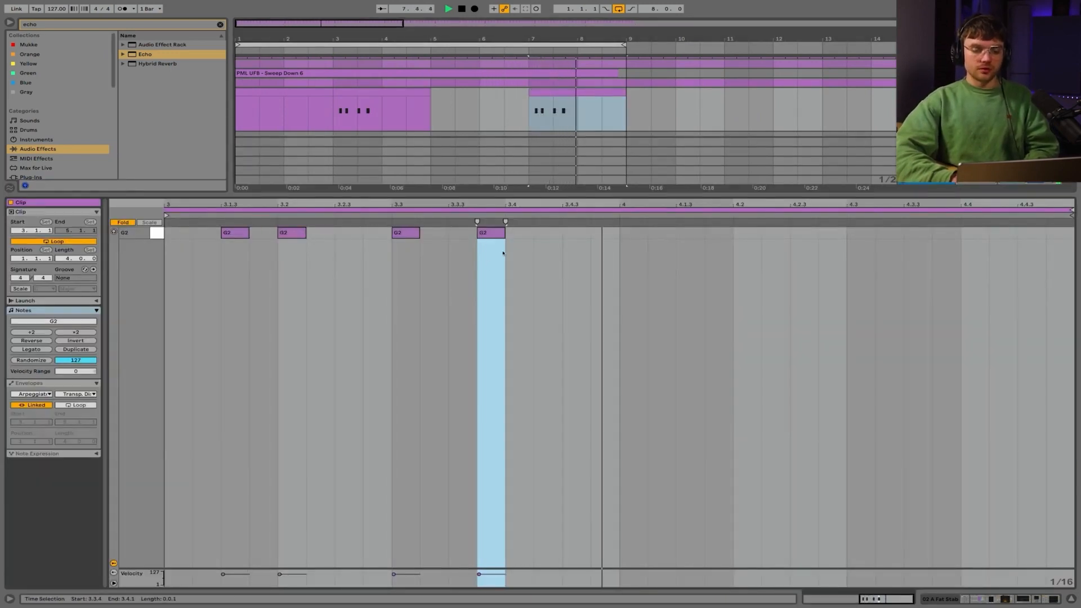
double_click(549, 233)
left_click_drag(549, 233, 578, 237)
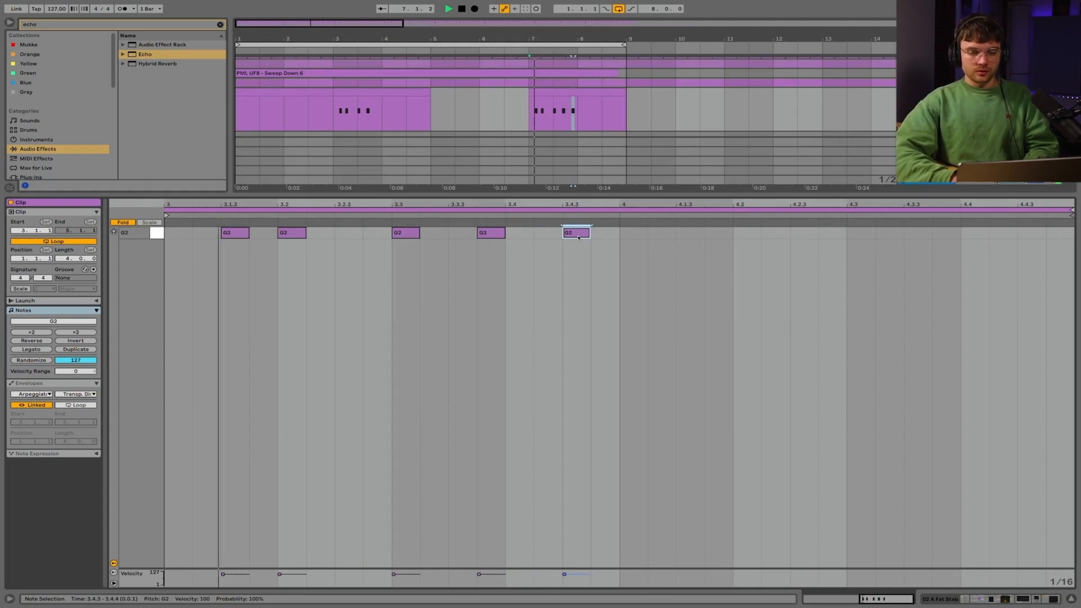
left_click(331, 121)
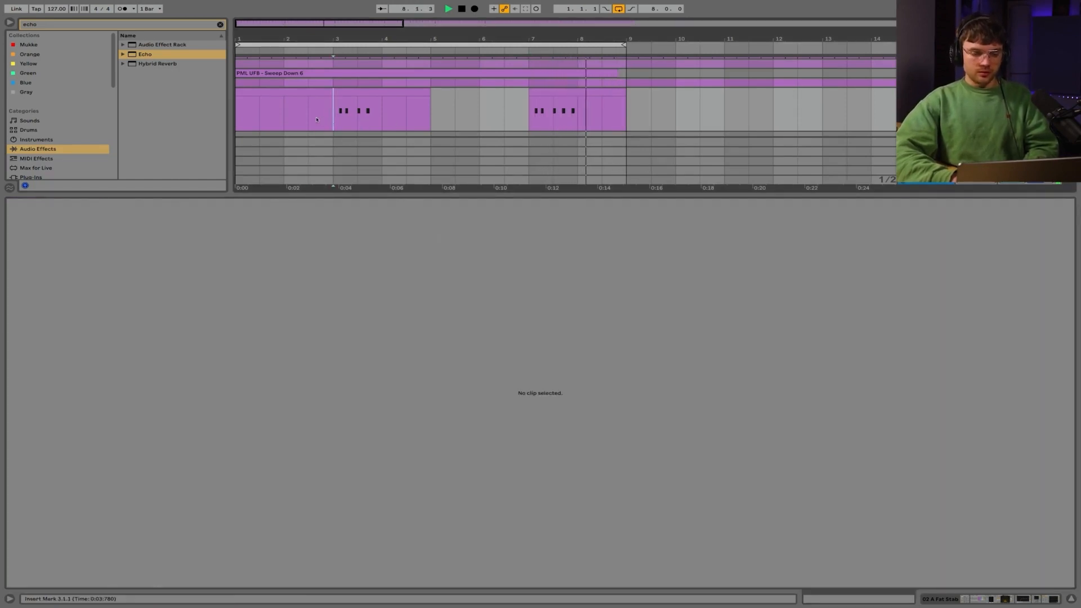
left_click(317, 119)
left_click(308, 120)
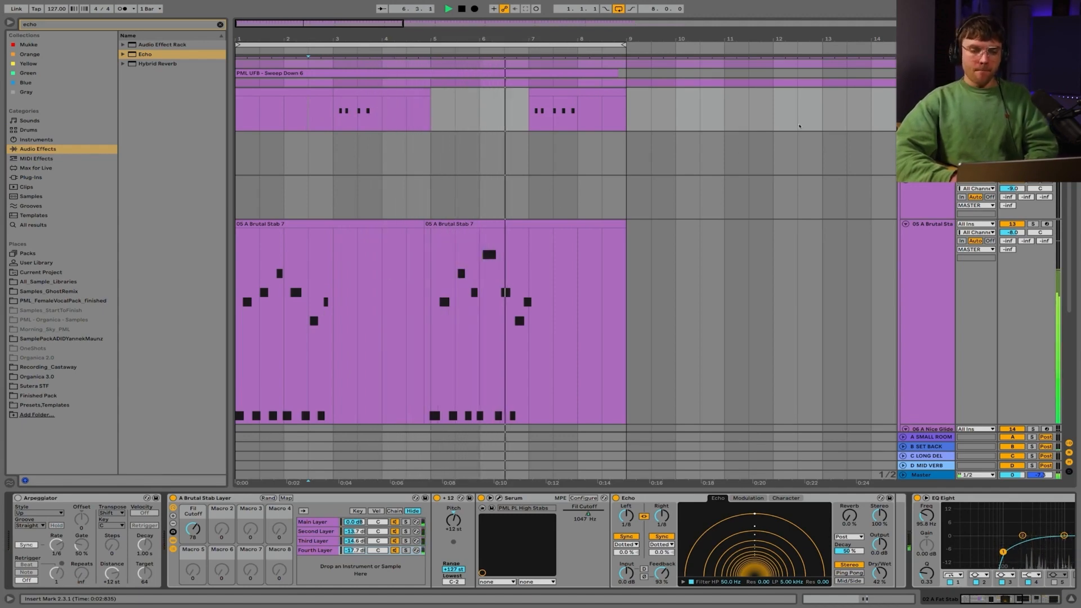
Add a sixteenth-long G2 note at the very start of the Fat Stab clip at bar 7.
left_click(542, 93)
double_click(542, 93)
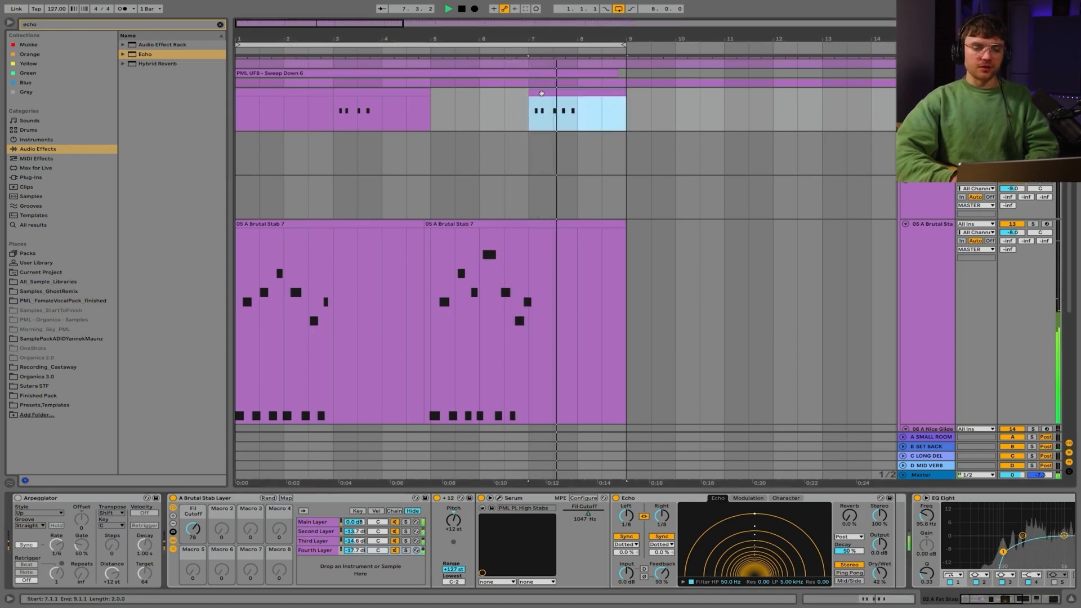
key("space")
double_click(184, 235)
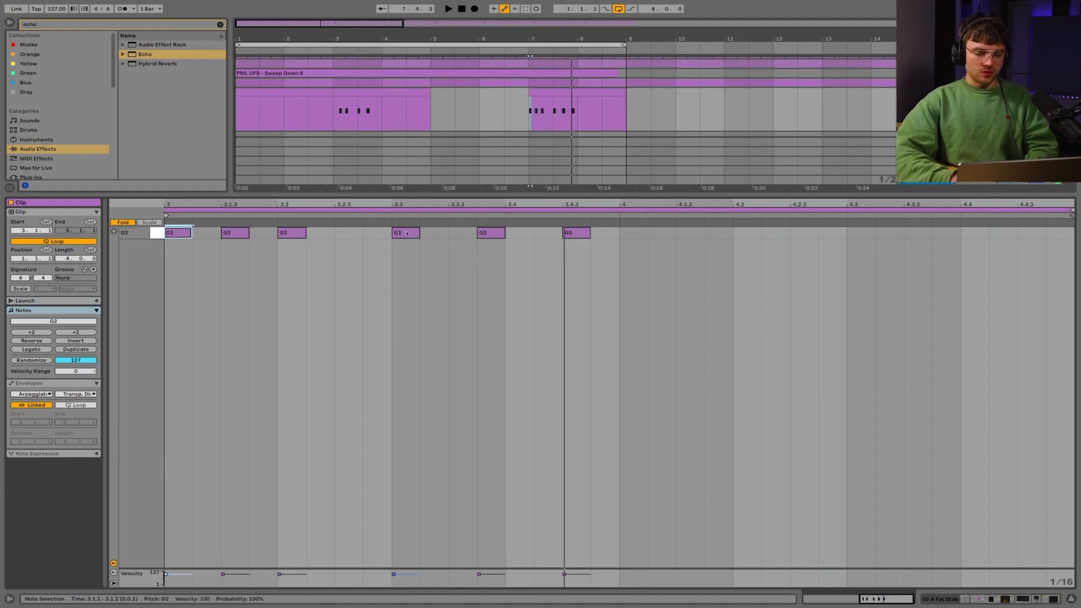
Delete the bar 7 clip's last note at 3.4.3 and extend the fourth note one sixteenth earlier to 3.2.4.
left_click(533, 232)
left_click(577, 233)
key("Delete")
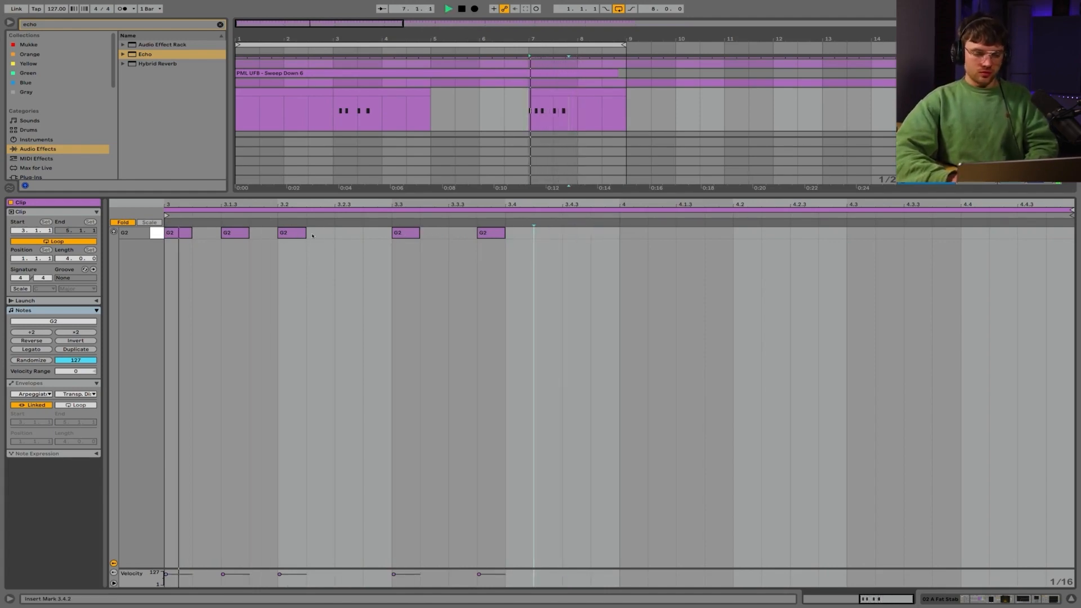
left_click(397, 232)
left_click_drag(397, 232, 365, 232)
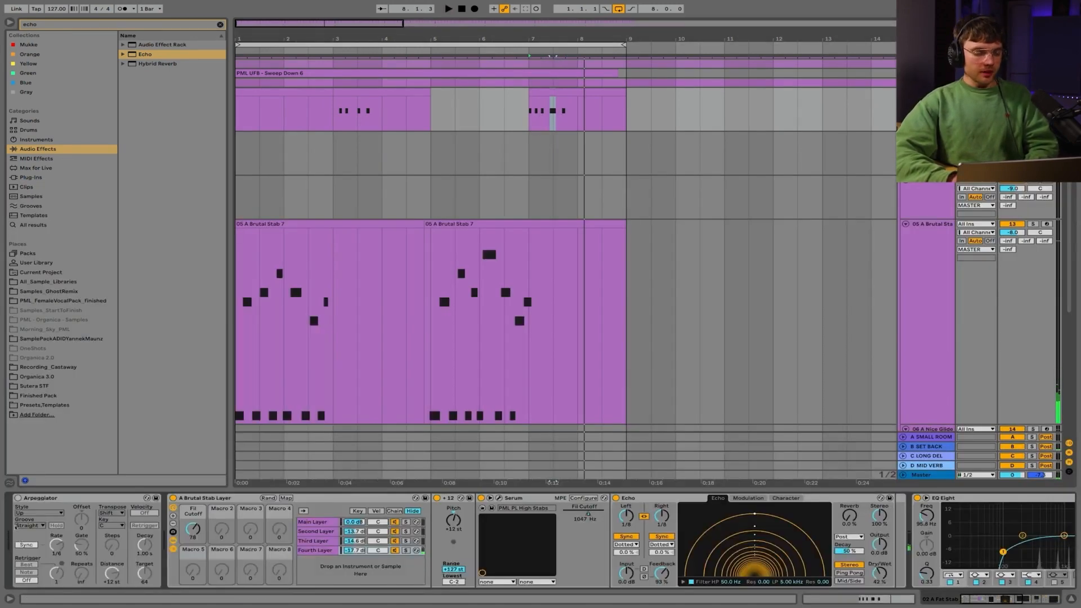
Turn on Sync for the Arpeggiator's rate and play the bar 7 pattern.
left_click(59, 545)
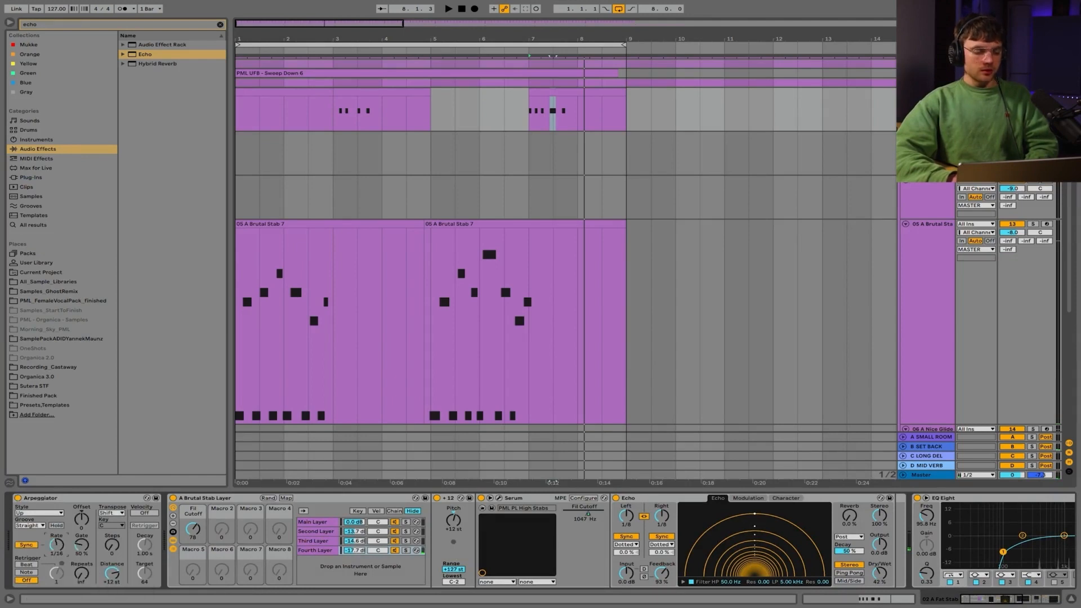
key("space")
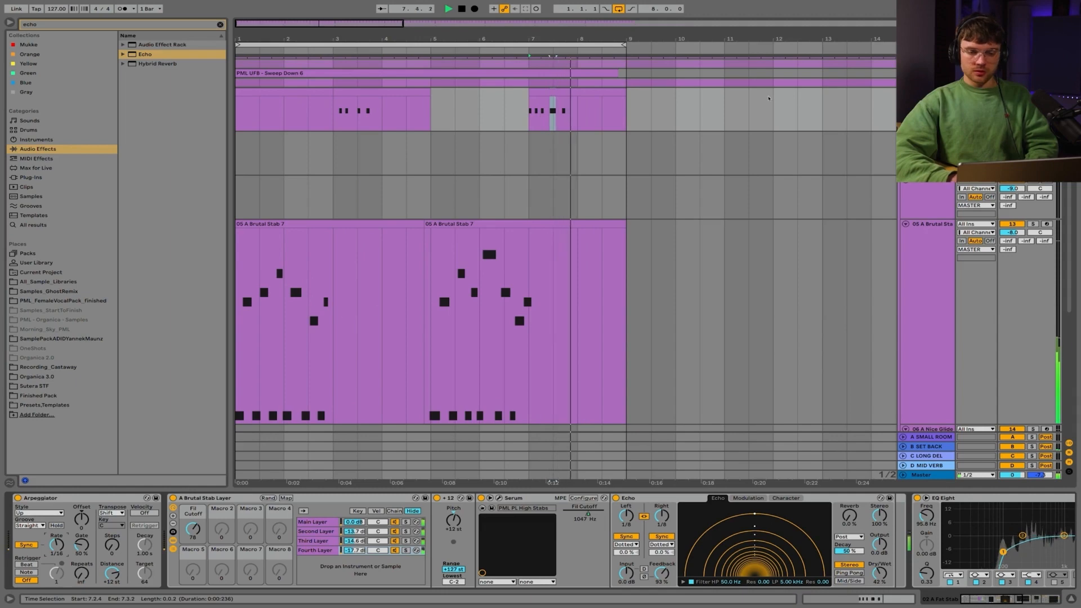
key("space")
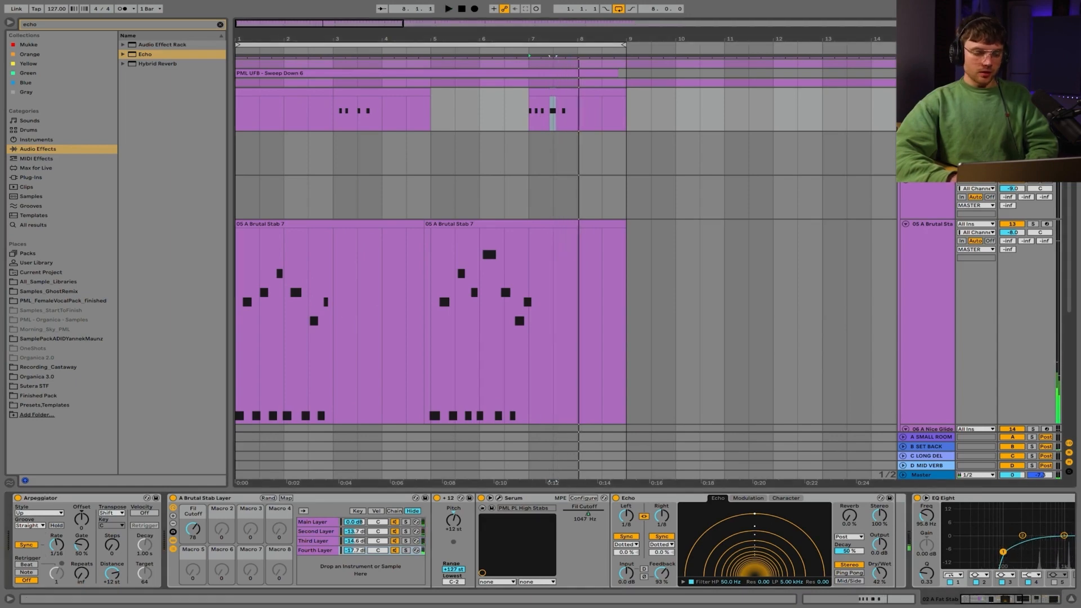
Automate the Fat Stab Arpeggiator's synced rate to 1/32 over the long note from 7.2.4 to 7.3.2.
key("a")
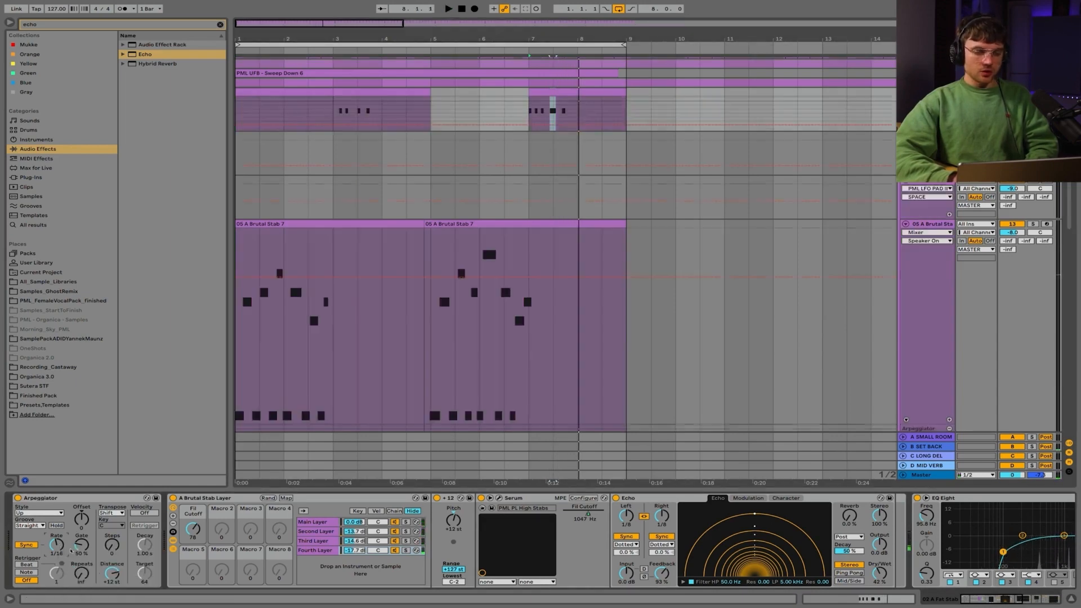
scroll(743, 124, "up", 5)
scroll(540, 197, "up", 10)
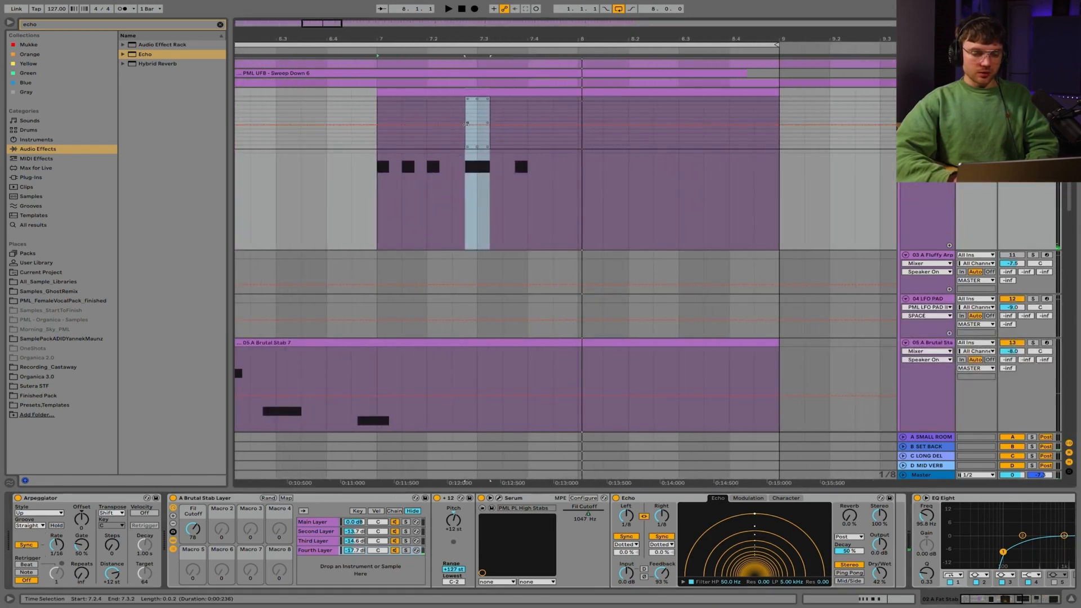
scroll(467, 124, "up", 3)
left_click(463, 126)
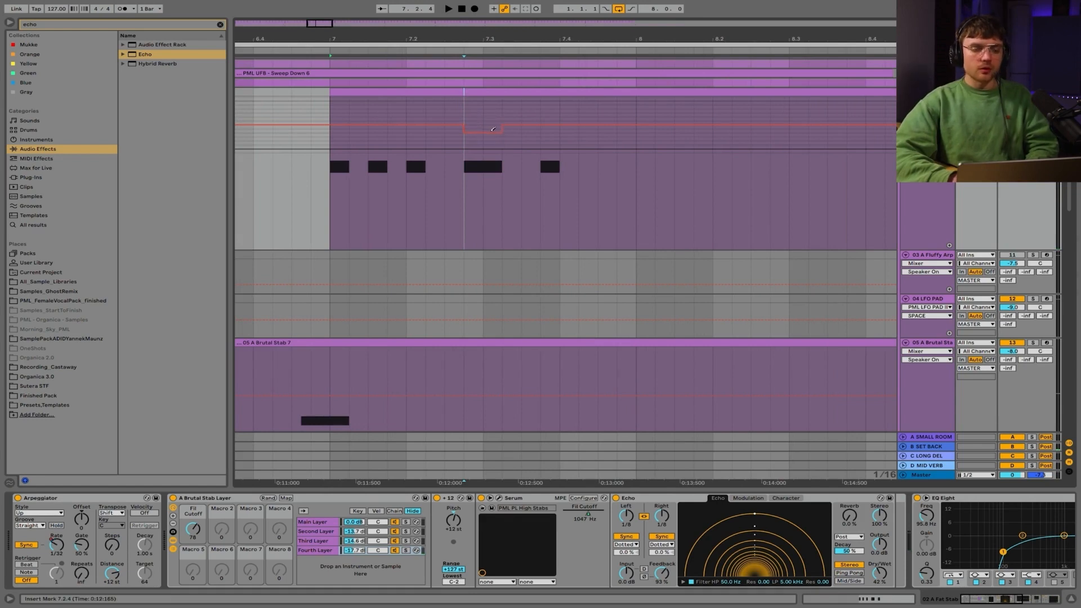
Listen to the eight-bar loop with the arpeggio rate change and hide the automation lanes.
left_click(308, 51)
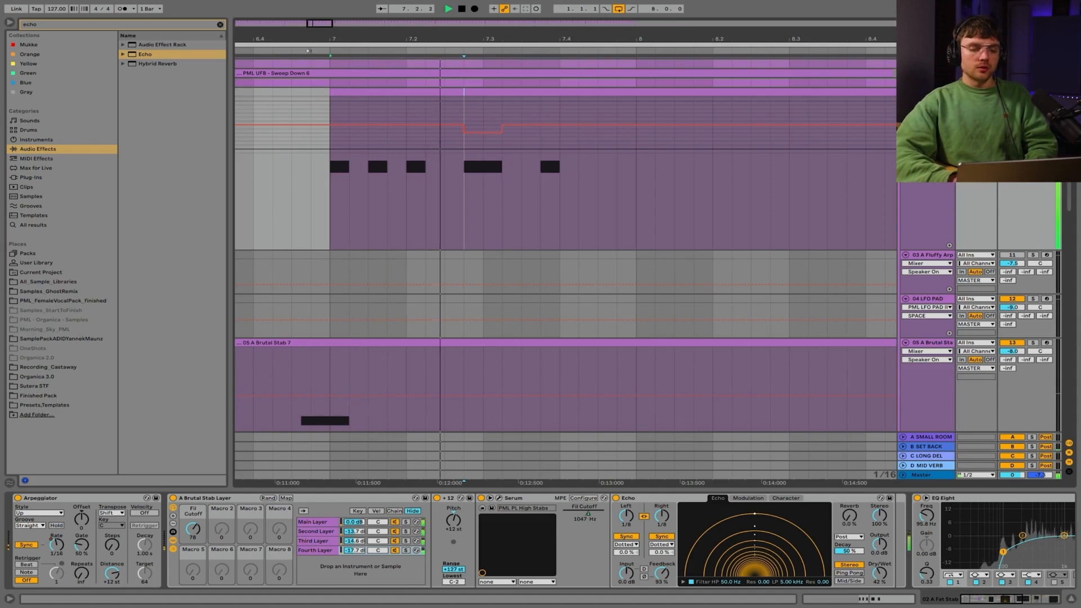
scroll(338, 108, "left", 4)
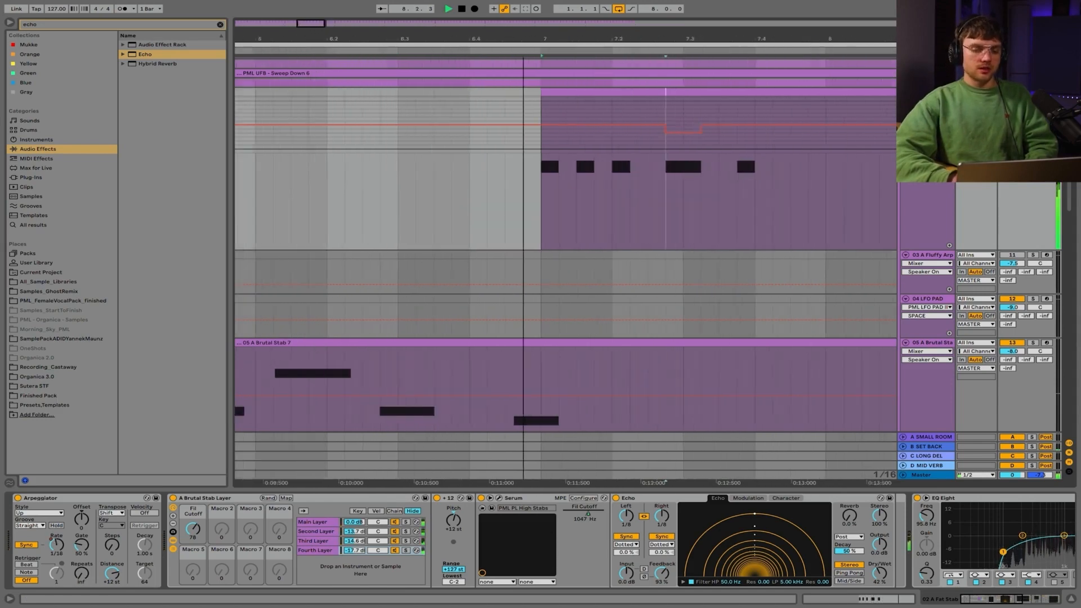
scroll(339, 108, "down", 10)
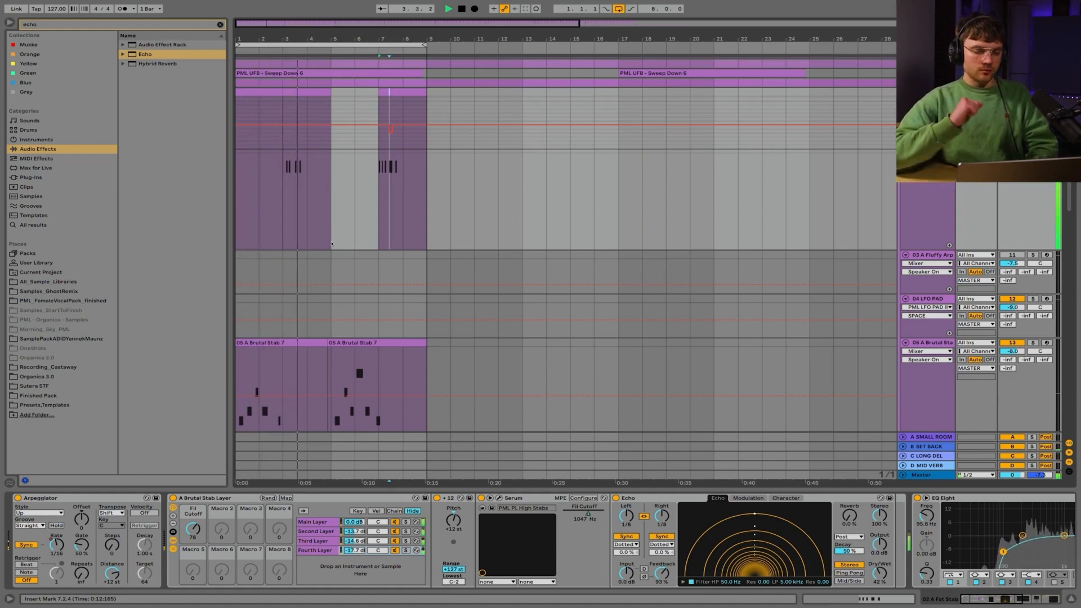
key("a")
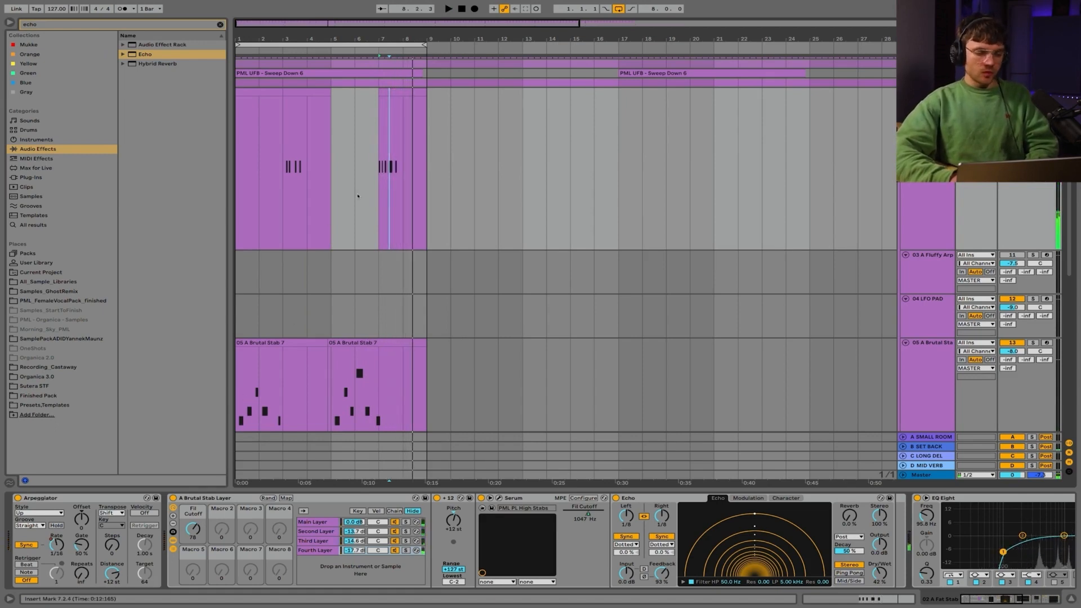
Automate the Fat Stab's Fil Cutoff macro to rise gradually across the bar 3 notes, reaching 78 just after the last note.
right_click(192, 529)
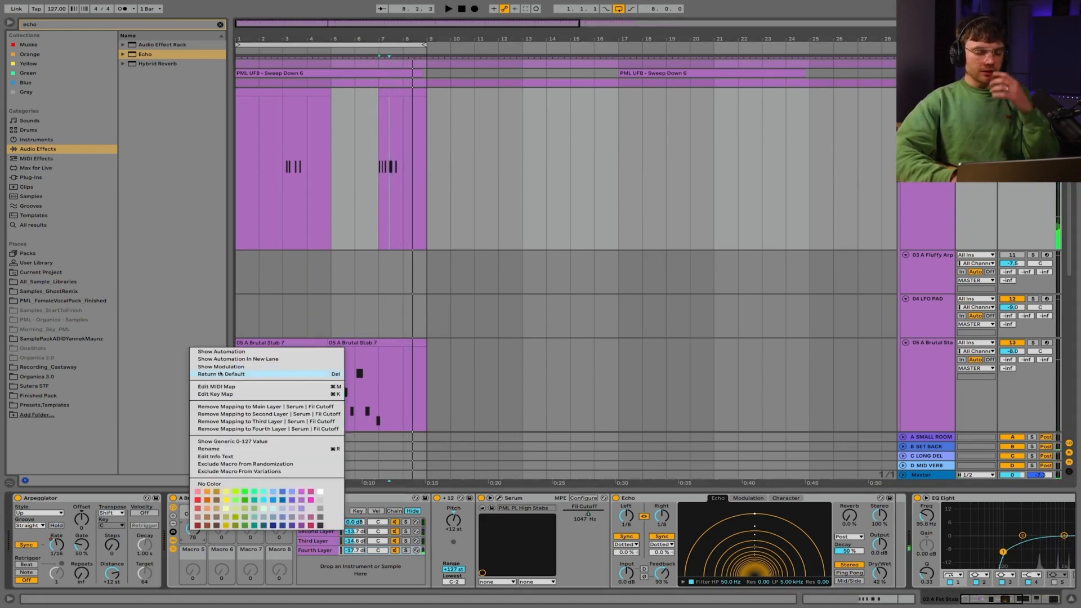
left_click(214, 353)
scroll(288, 169, "up", 5)
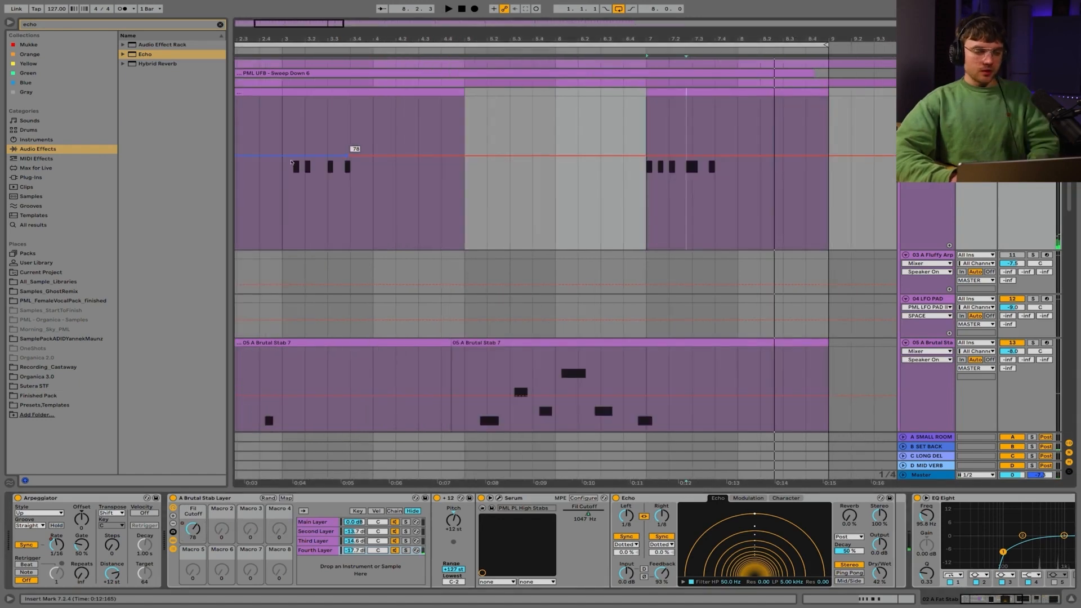
left_click(291, 231)
key("space")
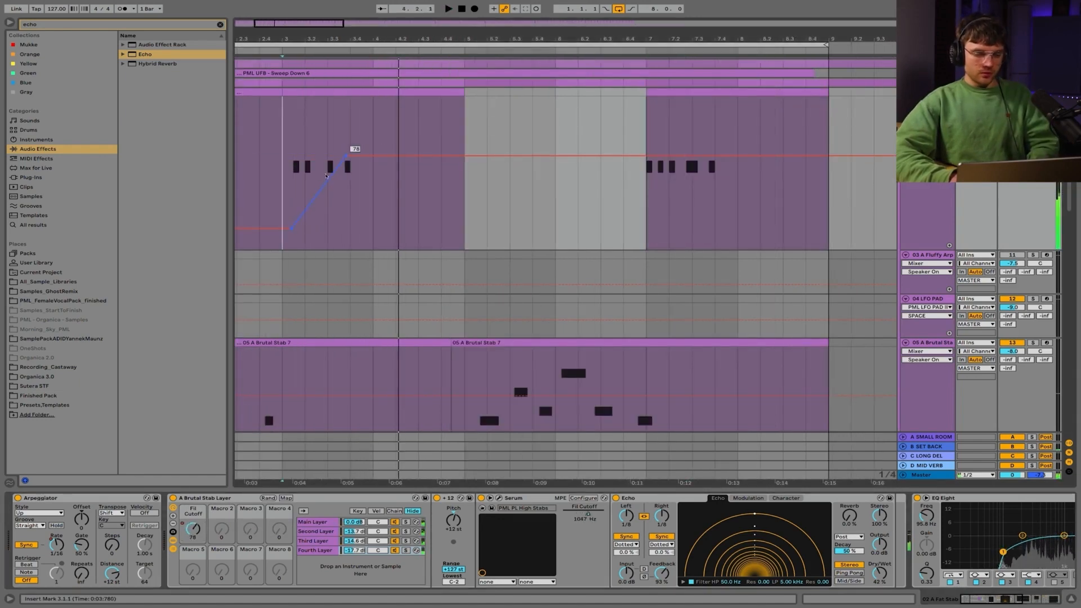
left_click(358, 158)
left_click_drag(347, 157, 347, 182)
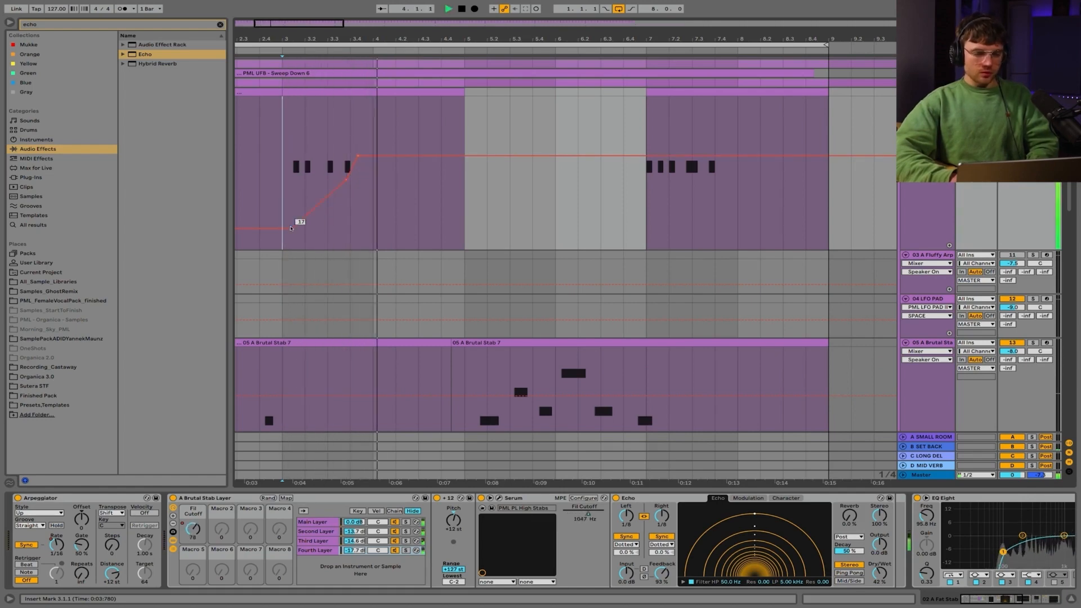
left_click_drag(291, 228, 291, 202)
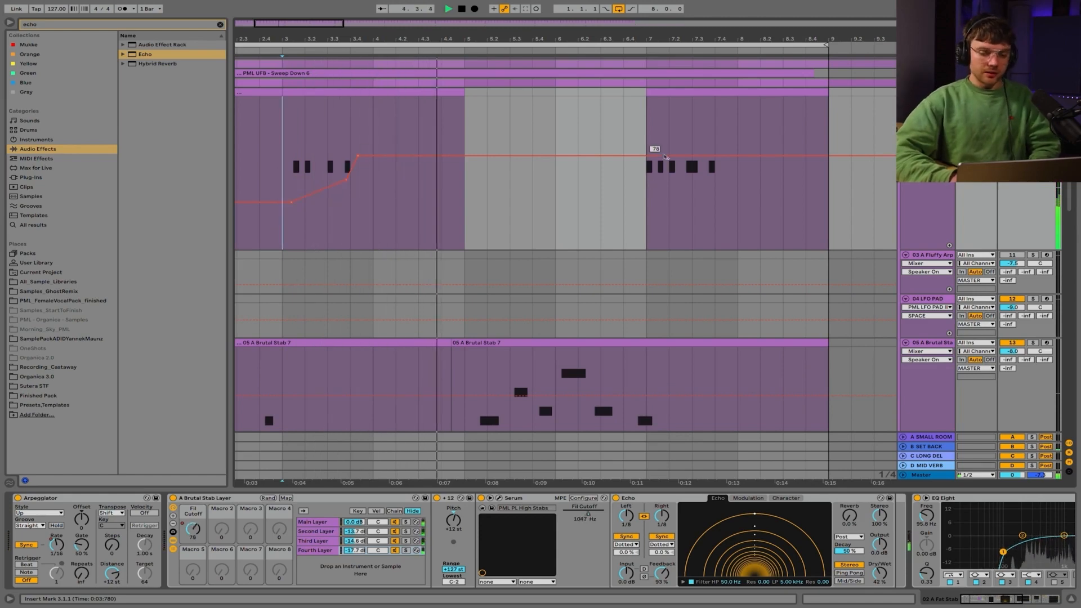
Automate Fil Cutoff to climb from 78 at bar 7 to 127 by bar 8, and hide the automation.
left_click(737, 157)
left_click(646, 157)
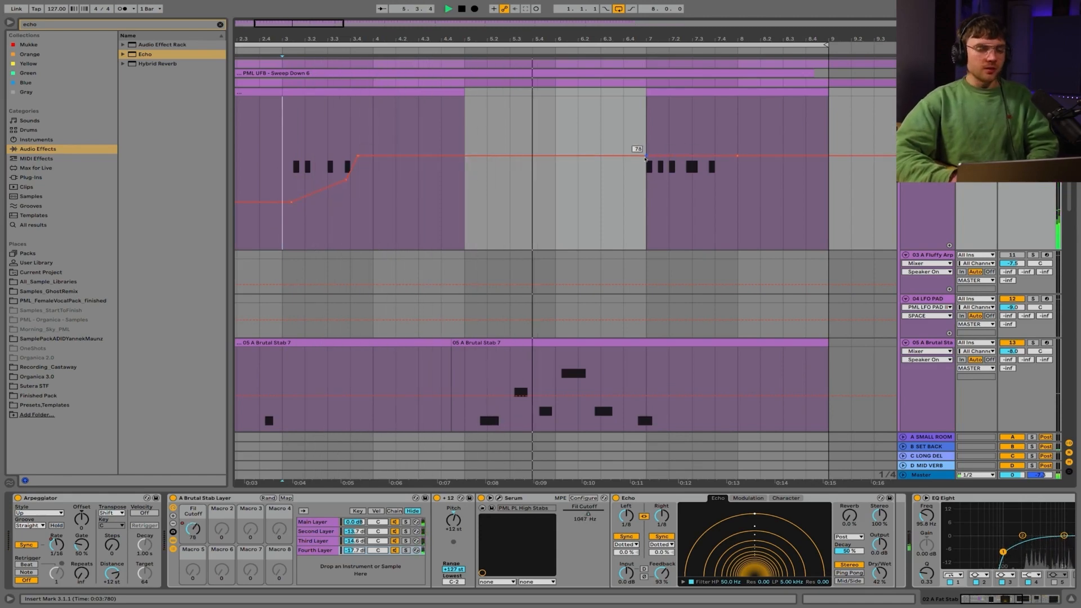
left_click_drag(692, 157, 727, 106)
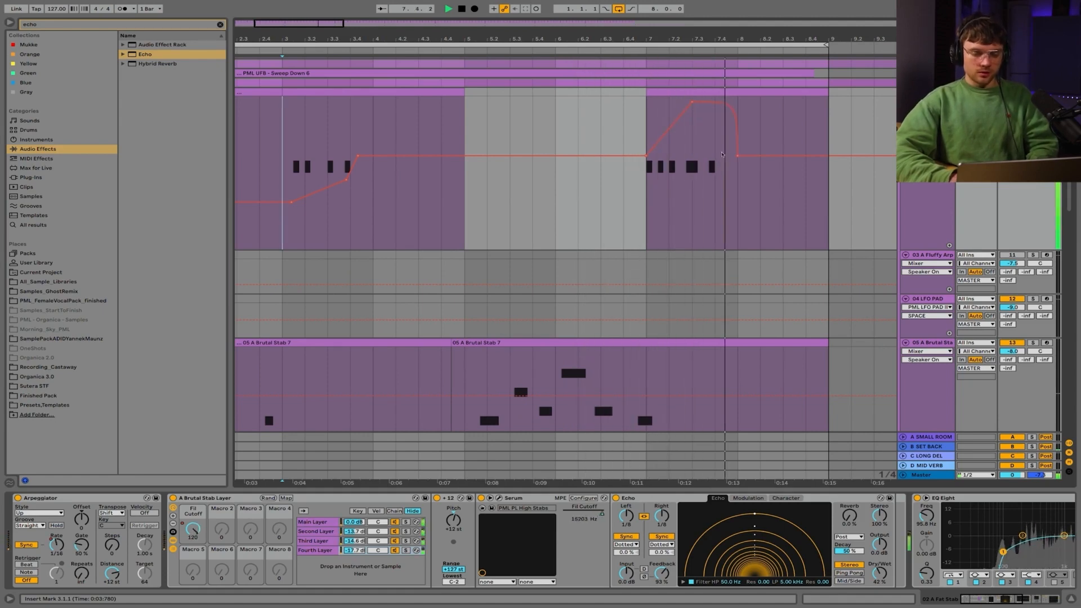
left_click_drag(735, 135, 739, 99)
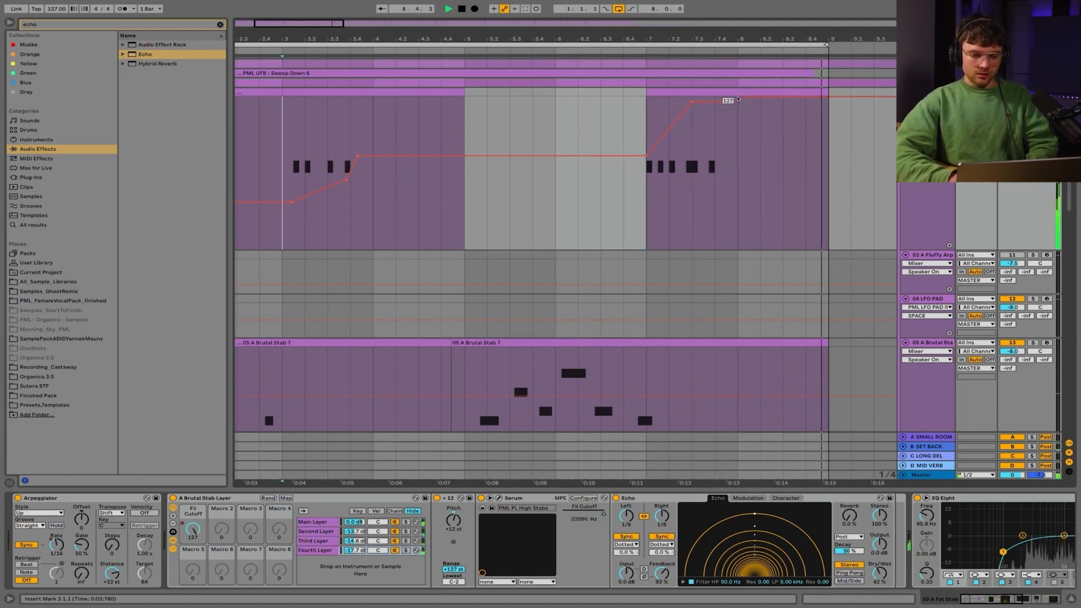
key("a")
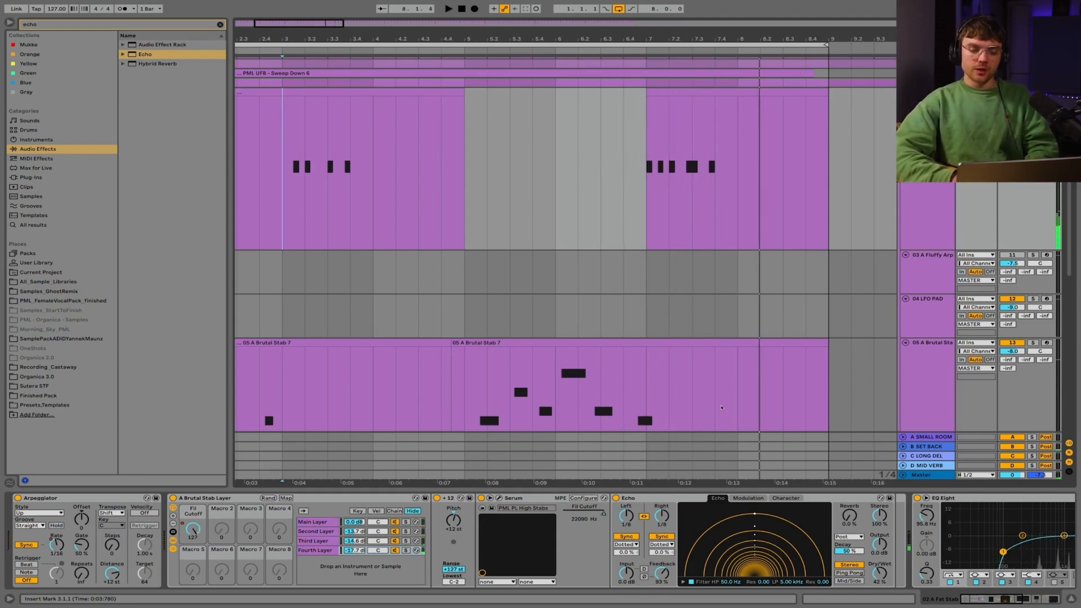
Add a second Echo at the end of the Fat Stab chain and set its feedback to 77%, reverb to 54% and Dry/Wet to 70%.
scroll(544, 535, "right", 5)
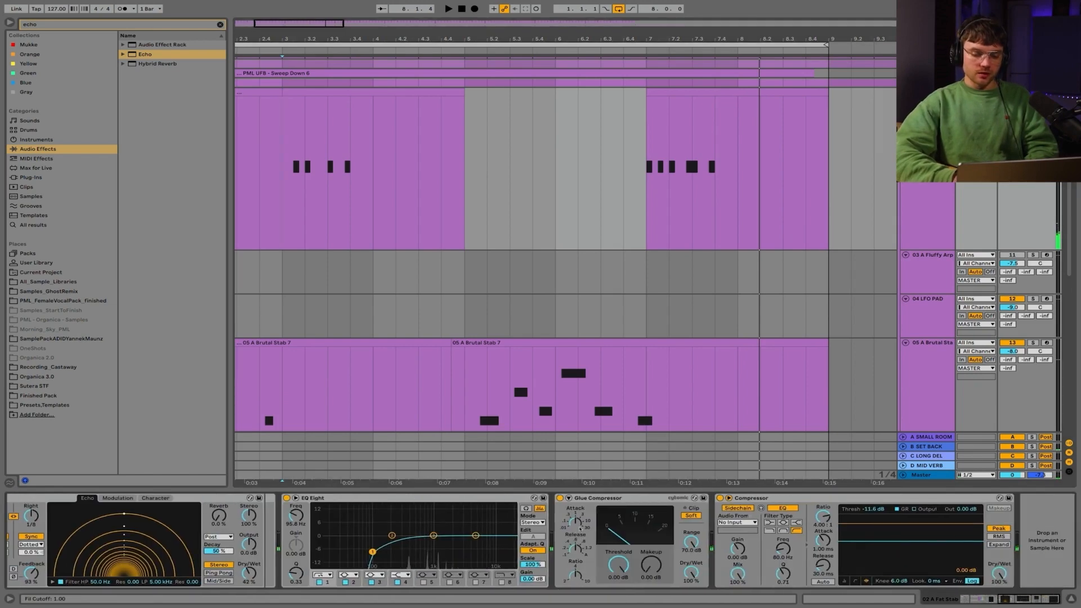
key("ctrl+f")
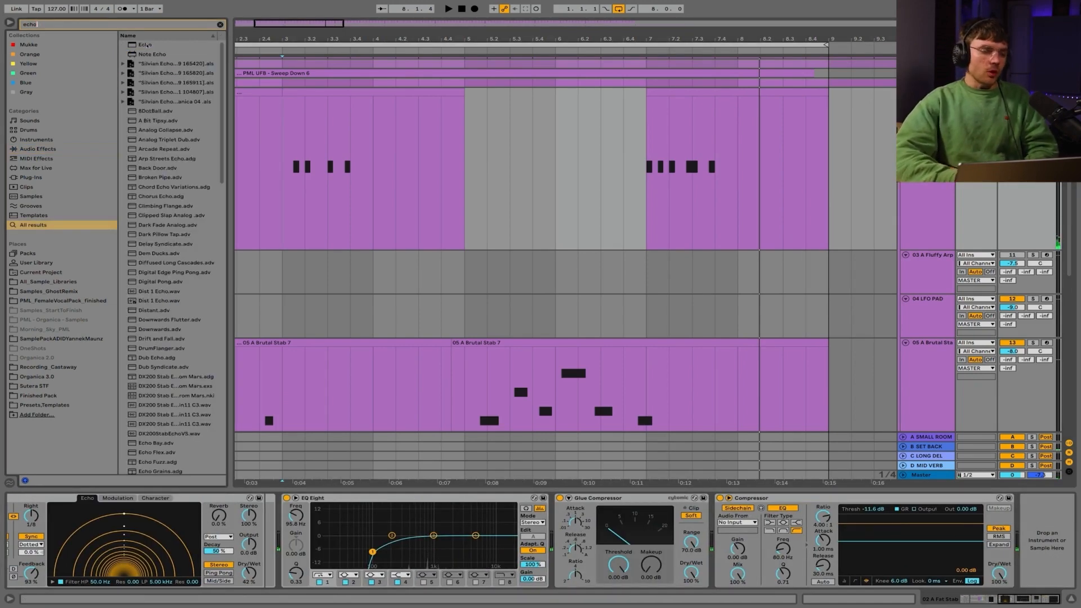
double_click(146, 45)
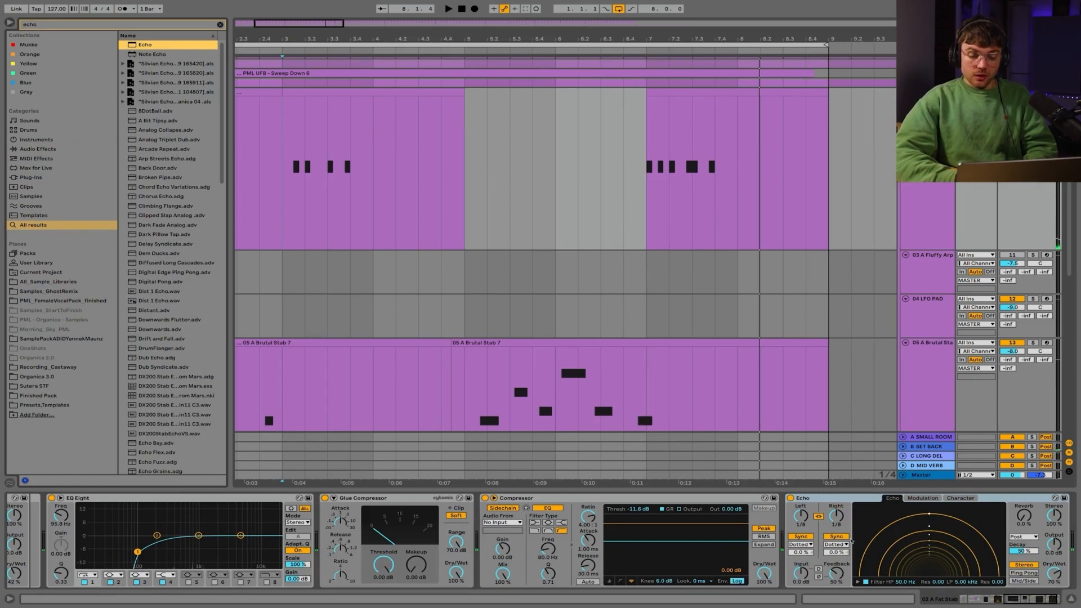
left_click_drag(824, 564, 825, 549)
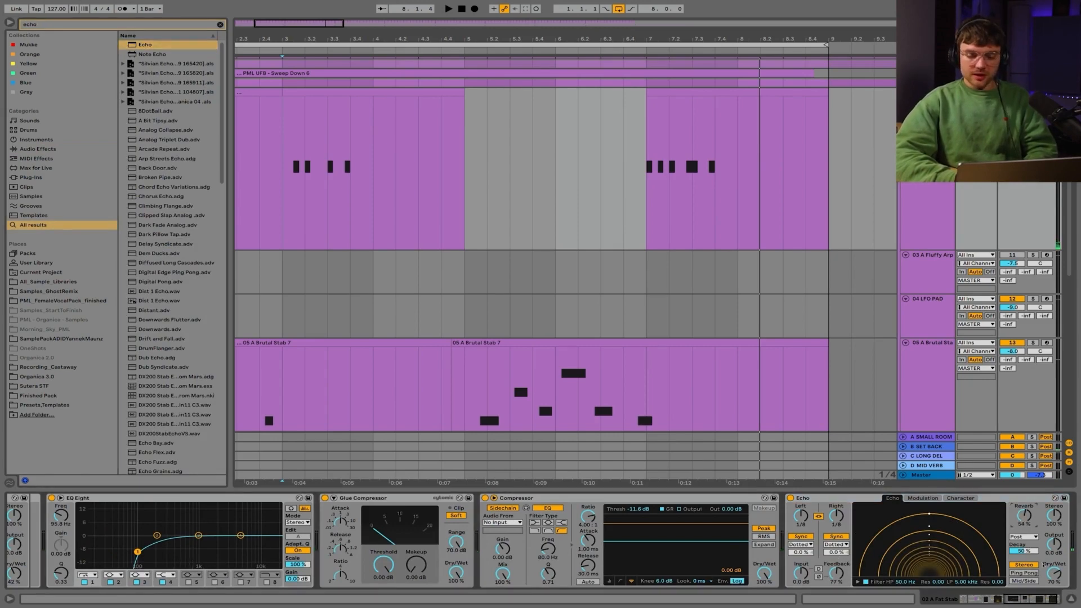
Automate the new Echo's Dry/Wet at 0%, rising to about 35% over the last two notes of the bar 7 pattern.
right_click(1044, 565)
left_click(997, 533)
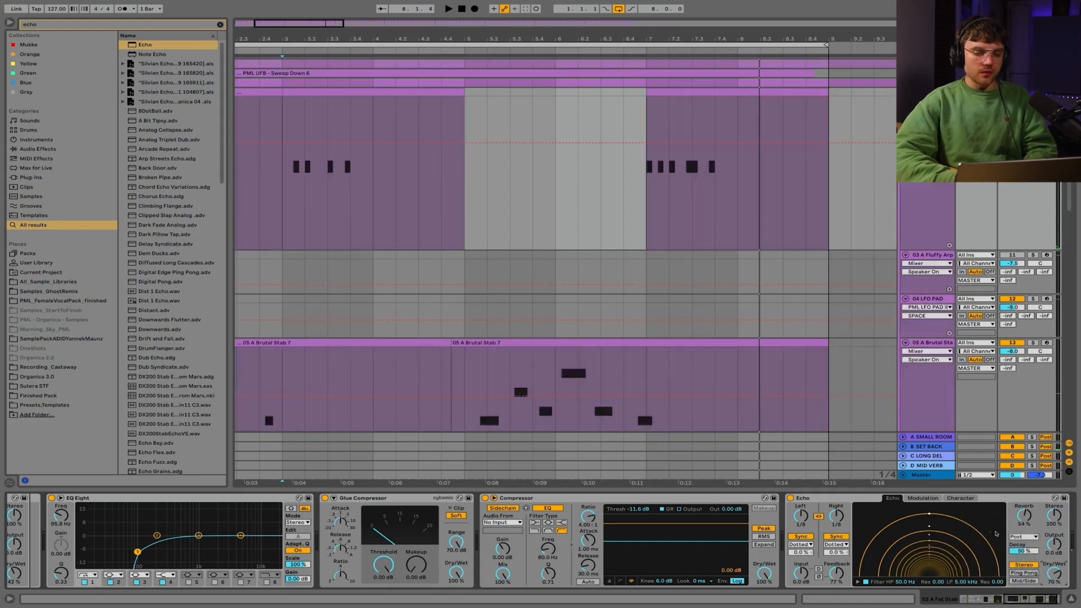
left_click_drag(634, 143, 635, 249)
left_click(687, 249)
left_click_drag(706, 249, 716, 195)
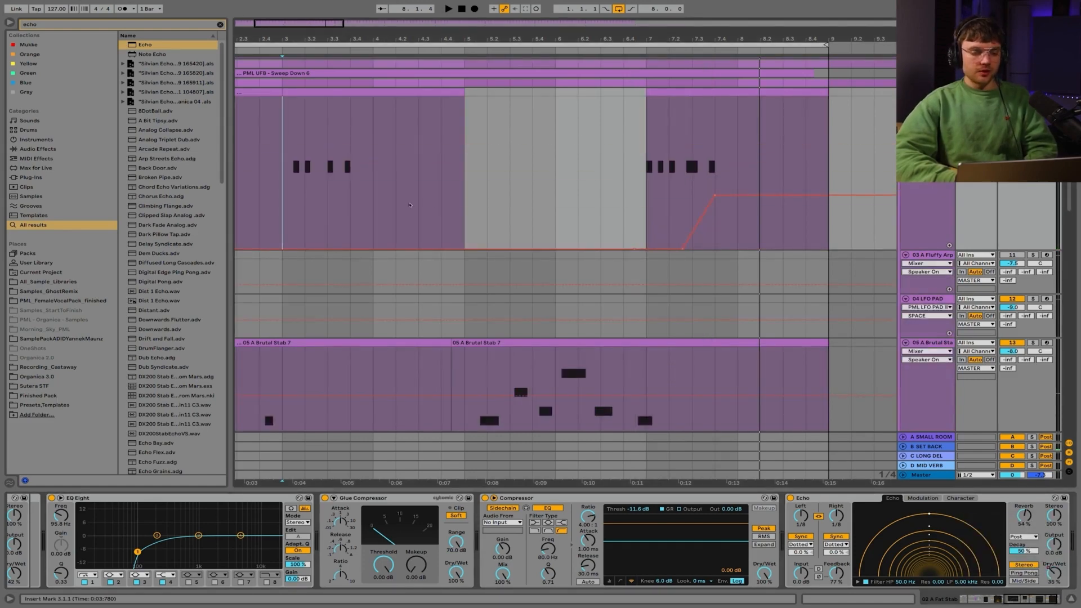
Make the Echo's Dry/Wet rise from 0% at 3.2.1 to 55% at bar 6, falling back to 0% before bar 7.
left_click(320, 253)
left_click(328, 249)
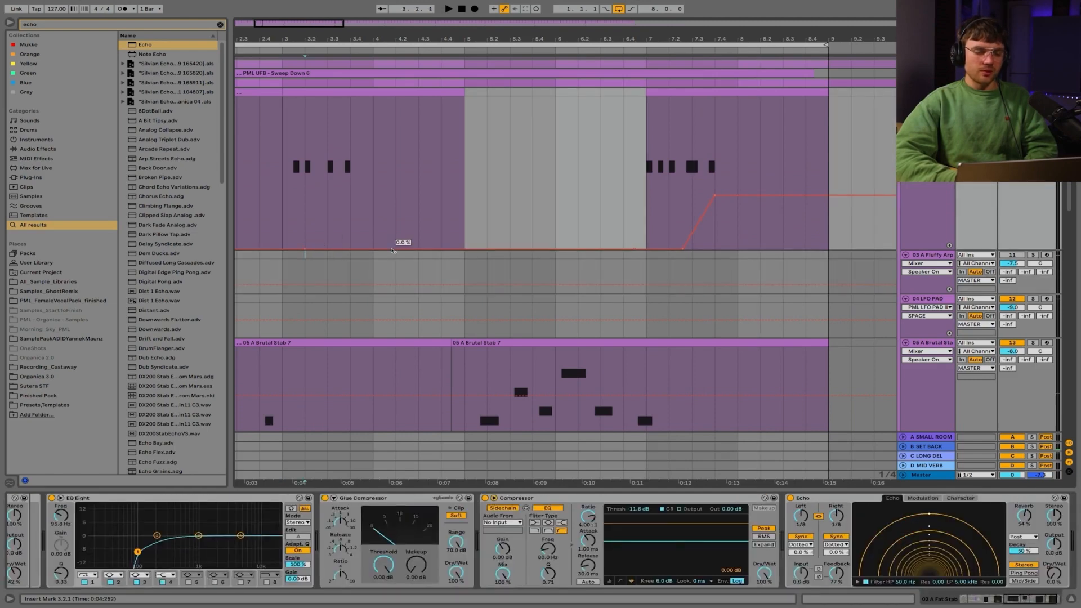
left_click_drag(349, 250, 349, 232)
key("space")
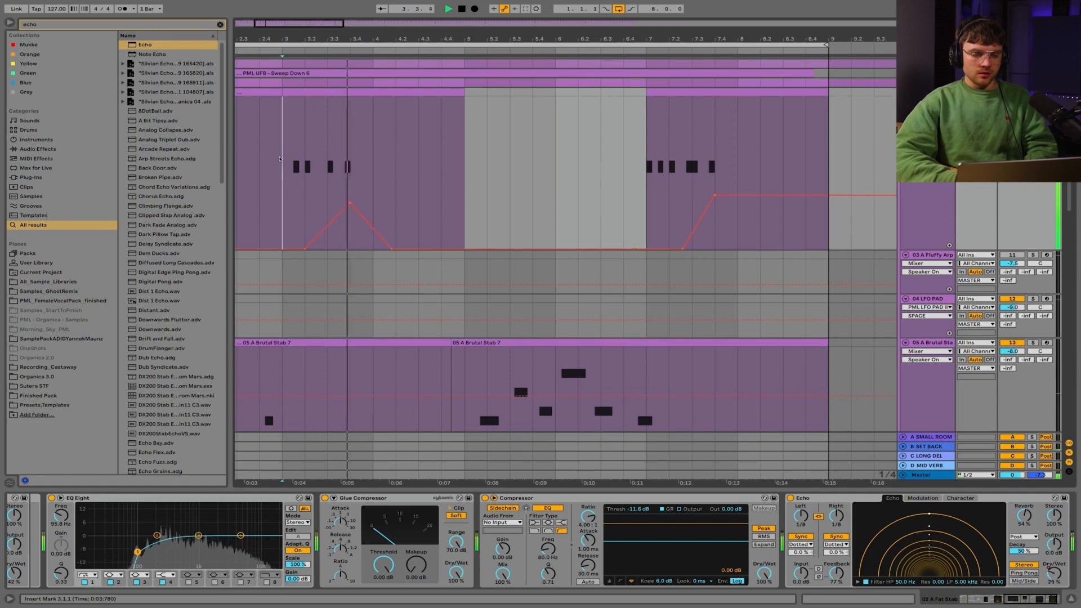
left_click_drag(393, 248, 555, 165)
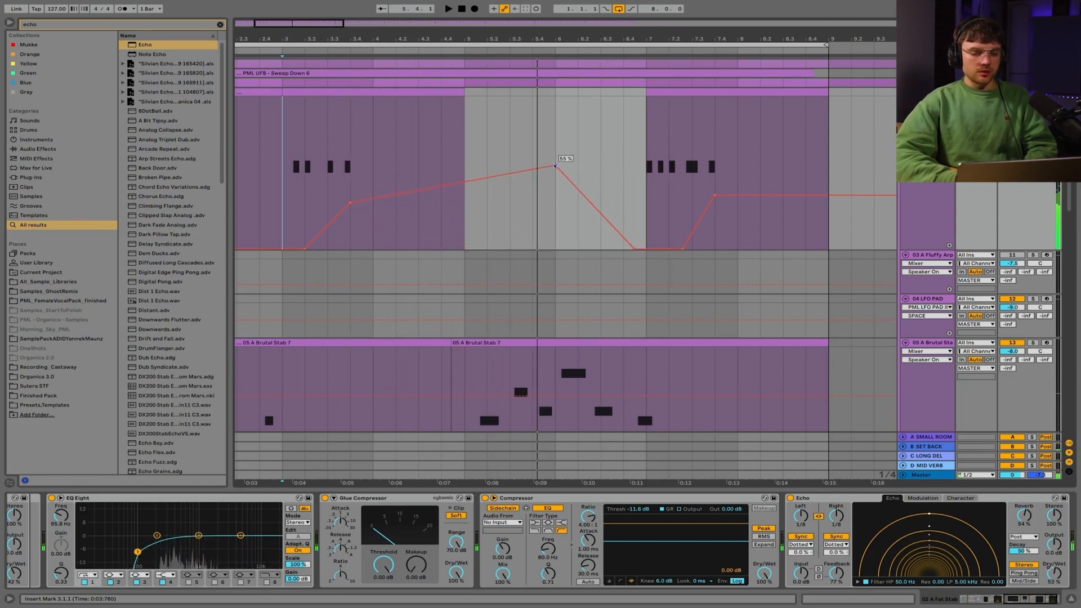
key("space")
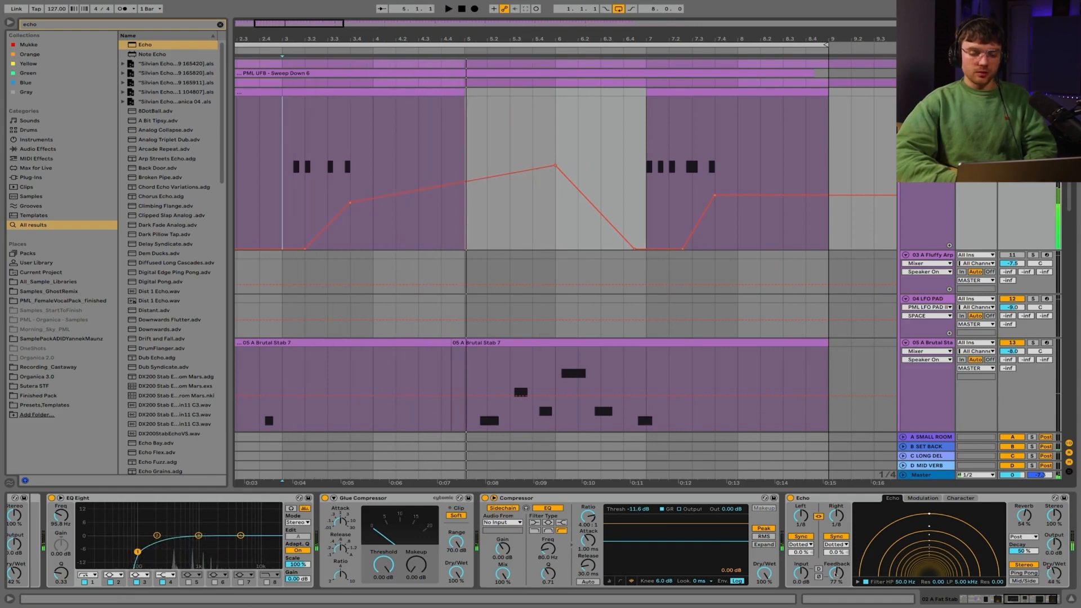
Set the Echo's reverb to 80%, its decay to 85% and the high-pass filter to 140 Hz, and play the loop.
left_click(1024, 517)
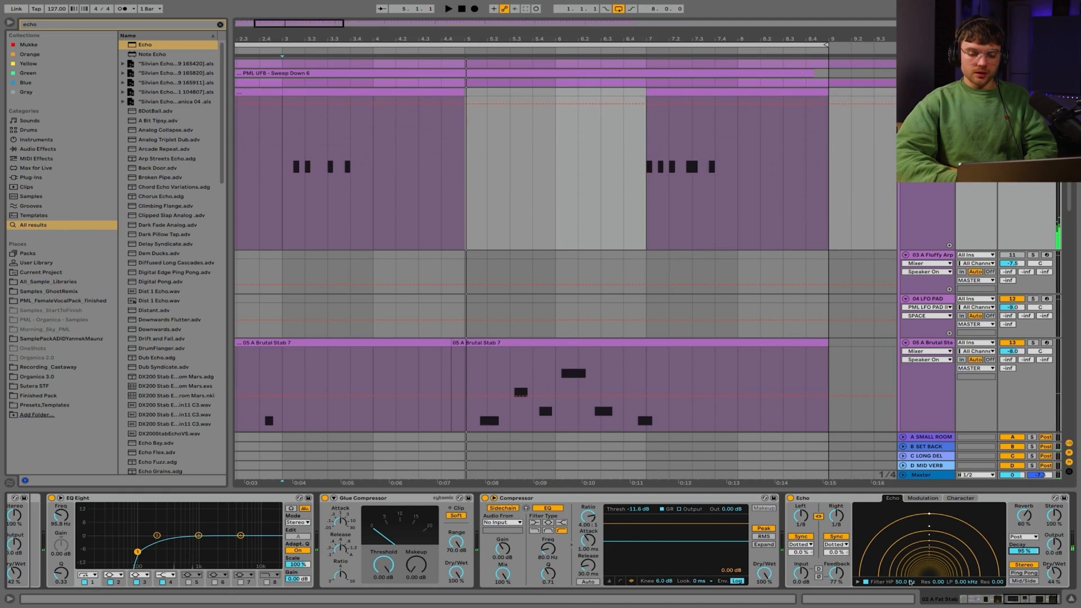
key("space")
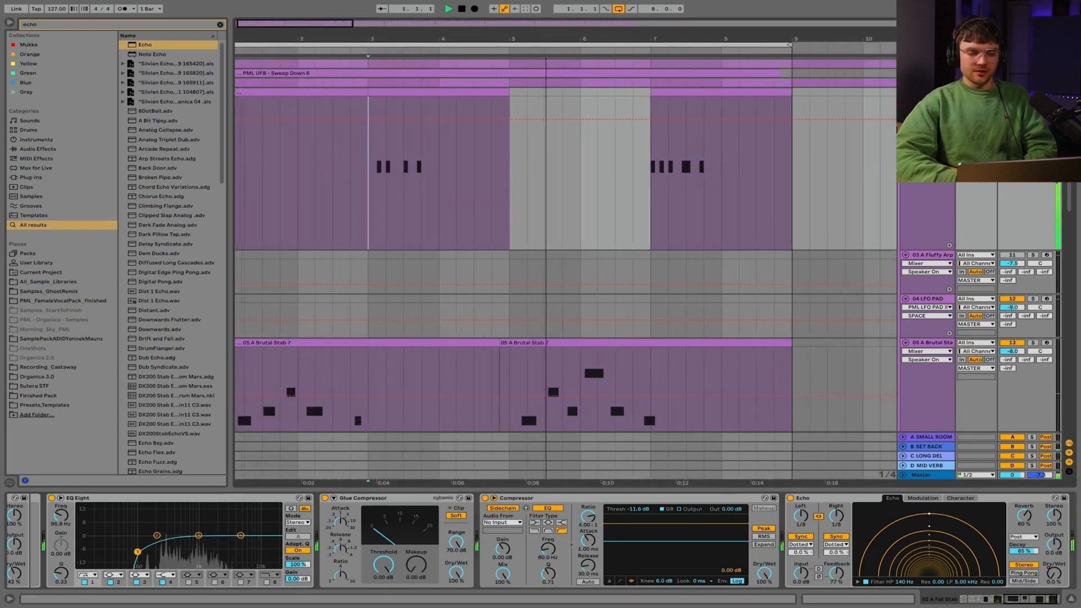
scroll(565, 259, "down", 3)
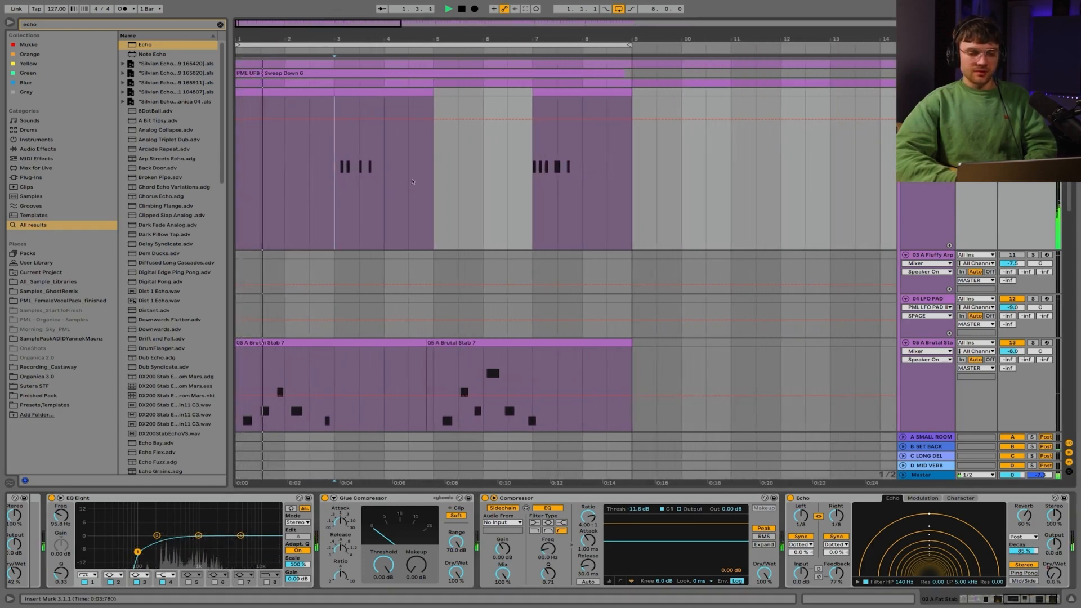
Curve the Dry/Wet drop to end just before bar 7, fade it from about 35% at bar 1 to 0% in bar 3, and play the loop.
left_click(1051, 576)
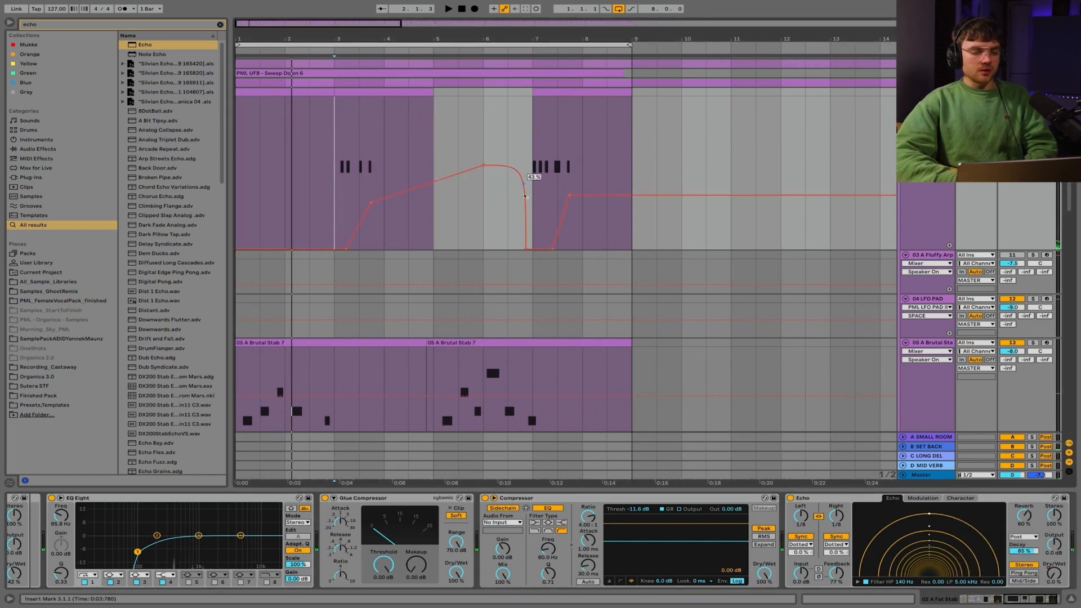
left_click_drag(527, 248, 530, 249)
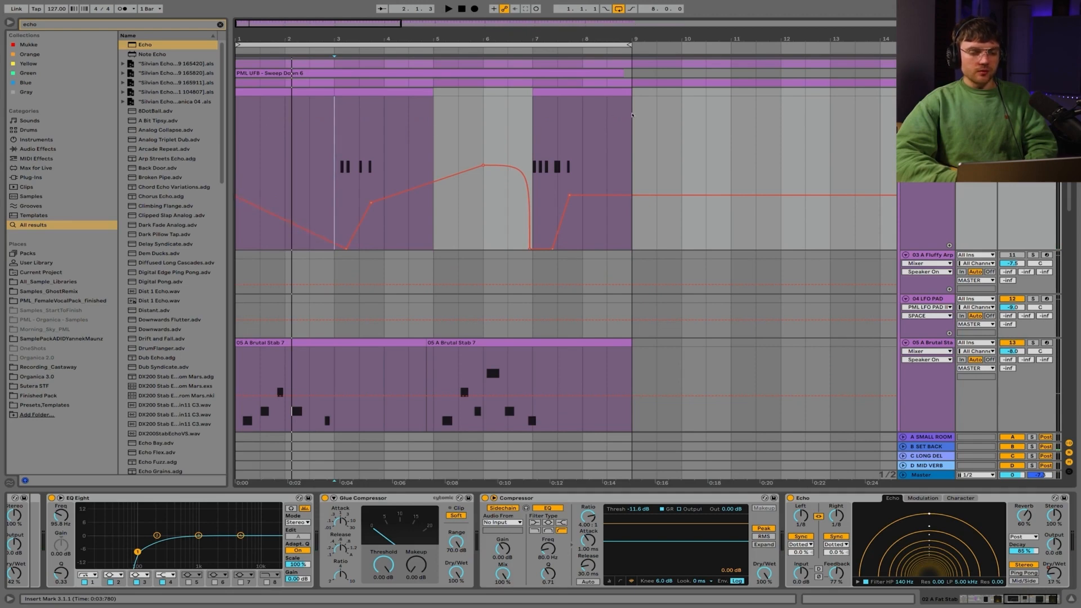
left_click(240, 127)
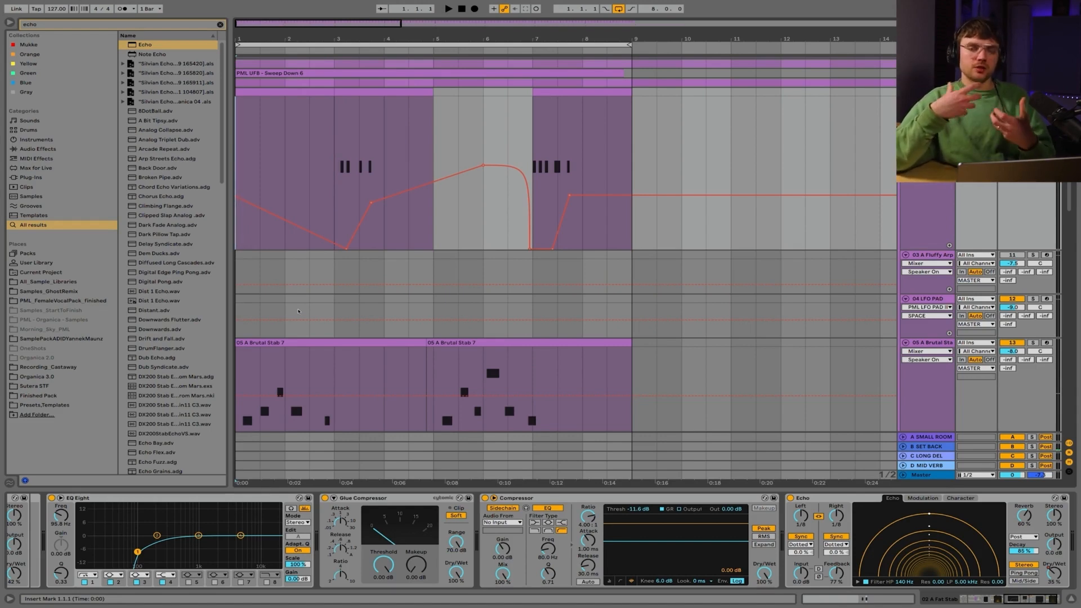
key("space")
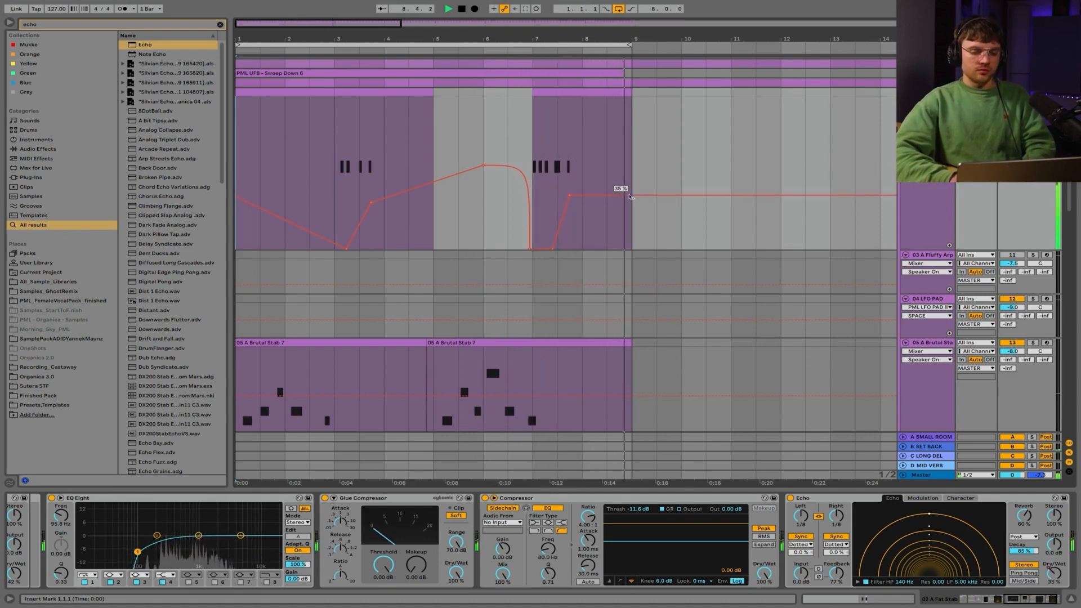
key("a")
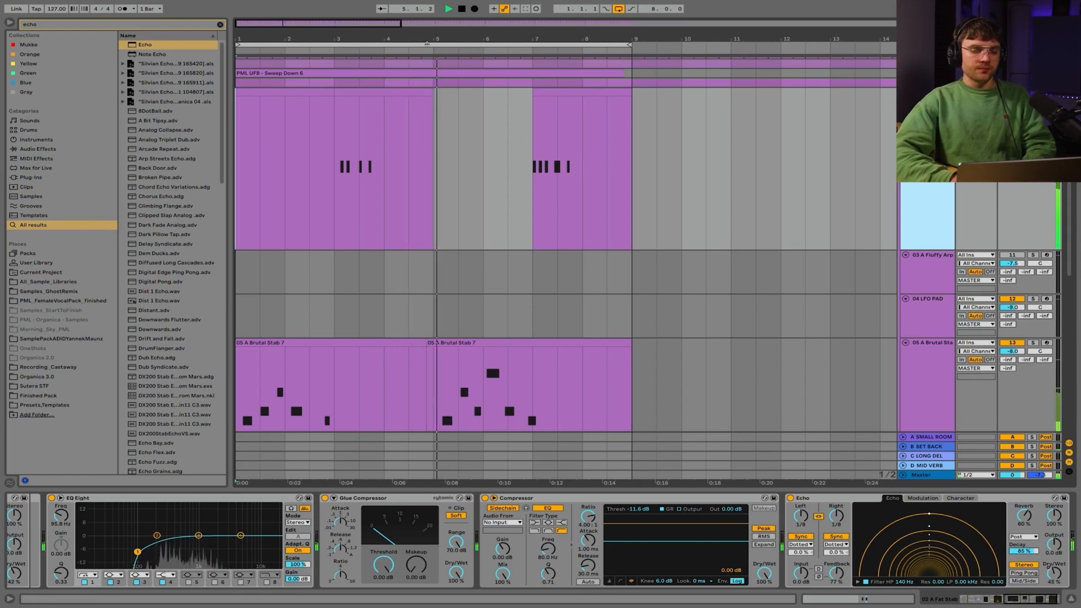
Extend the arrangement loop to 16 bars and place another two-bar Fat Stab clip from bar 9 to bar 11.
left_click_drag(427, 41, 428, 23)
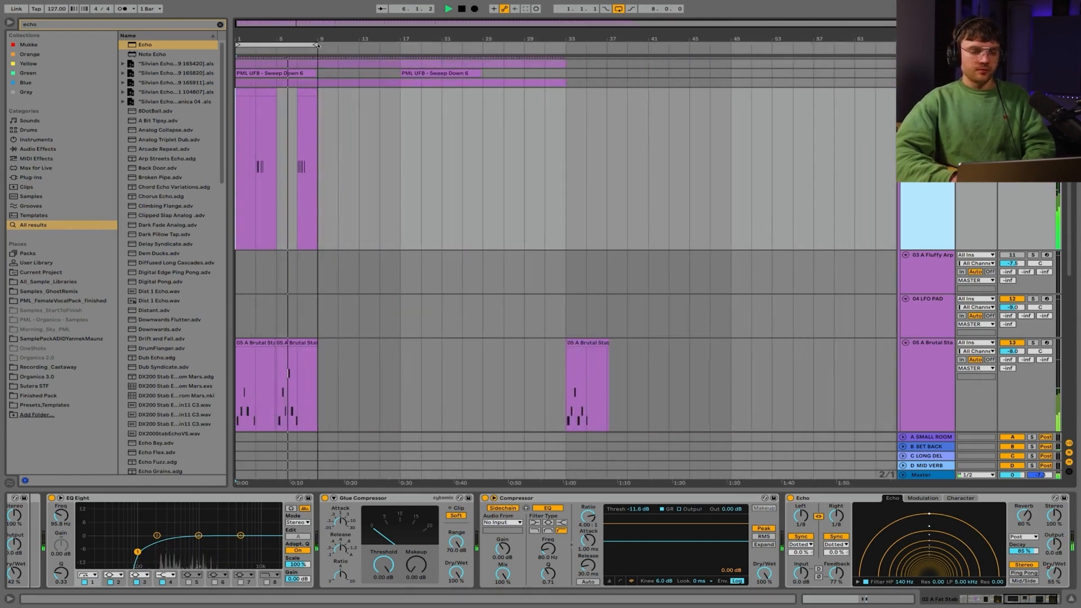
left_click_drag(316, 45, 400, 44)
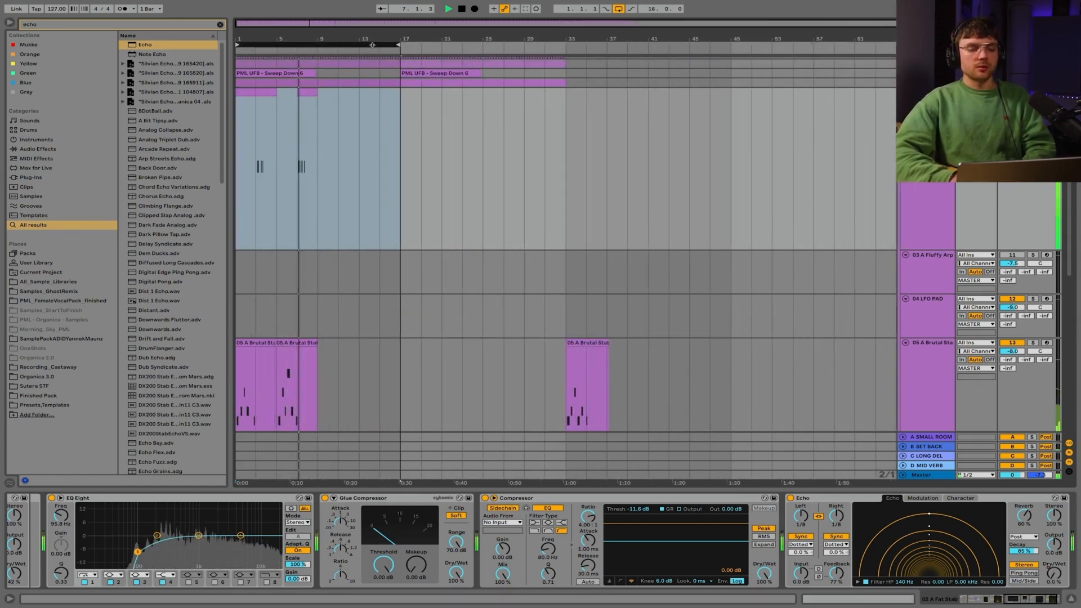
double_click(314, 177)
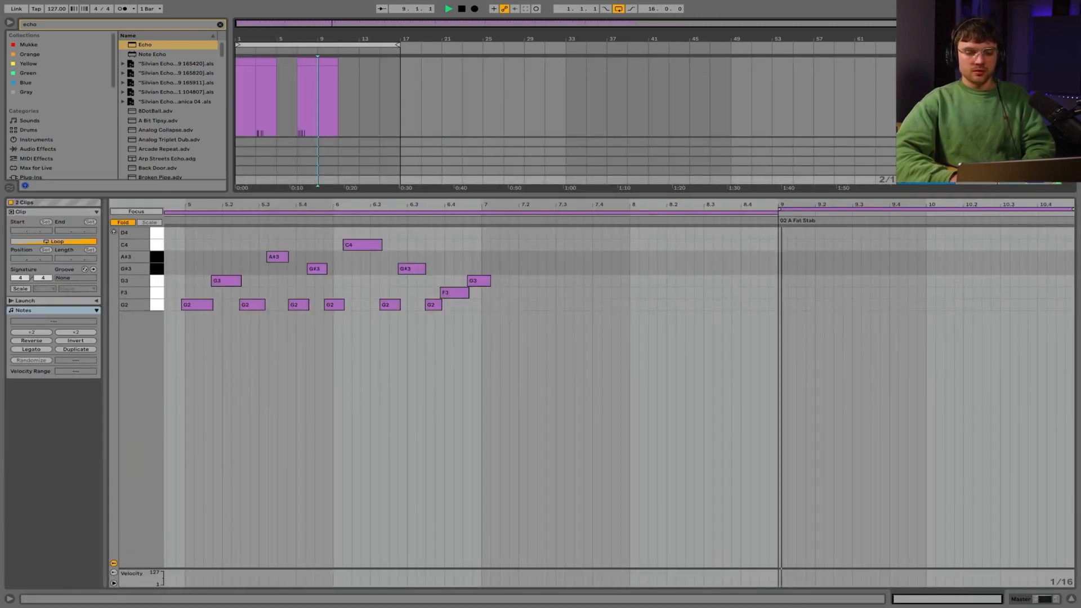
left_click(389, 105)
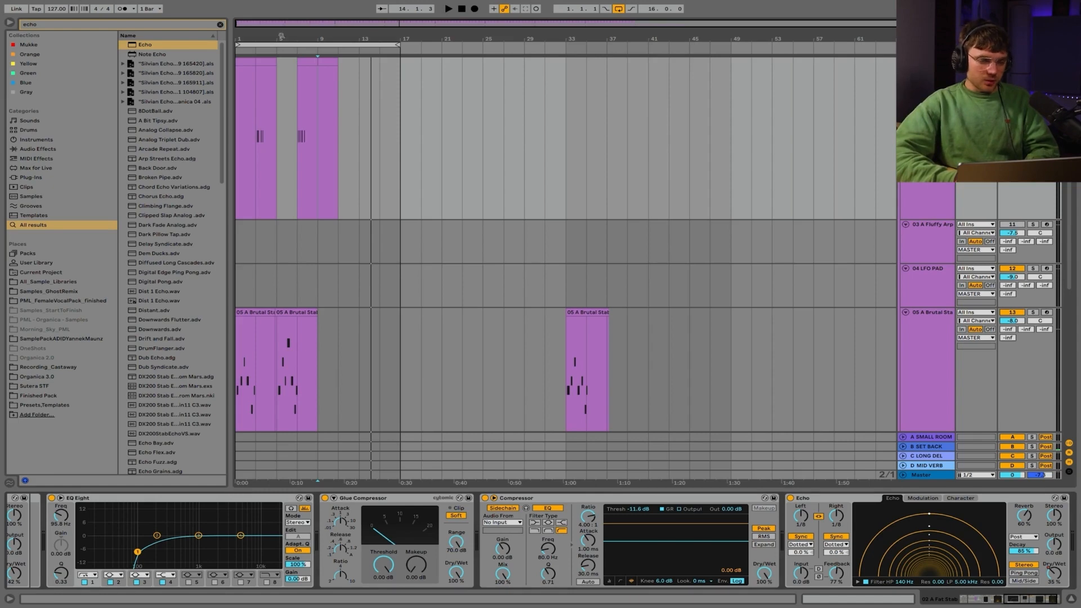
Open the notes of the two-bar Fat Stab clip starting at bar 7 for editing.
scroll(281, 36, "up", 5)
scroll(336, 109, "up", 3)
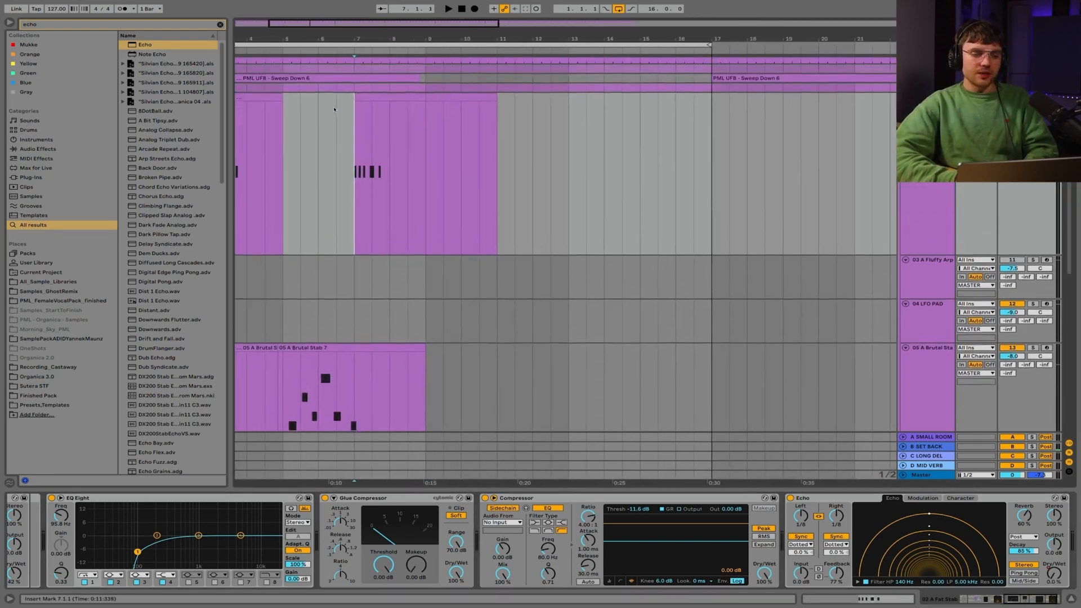
left_click(368, 140, "shift")
left_click(367, 140)
left_click(421, 169, "shift")
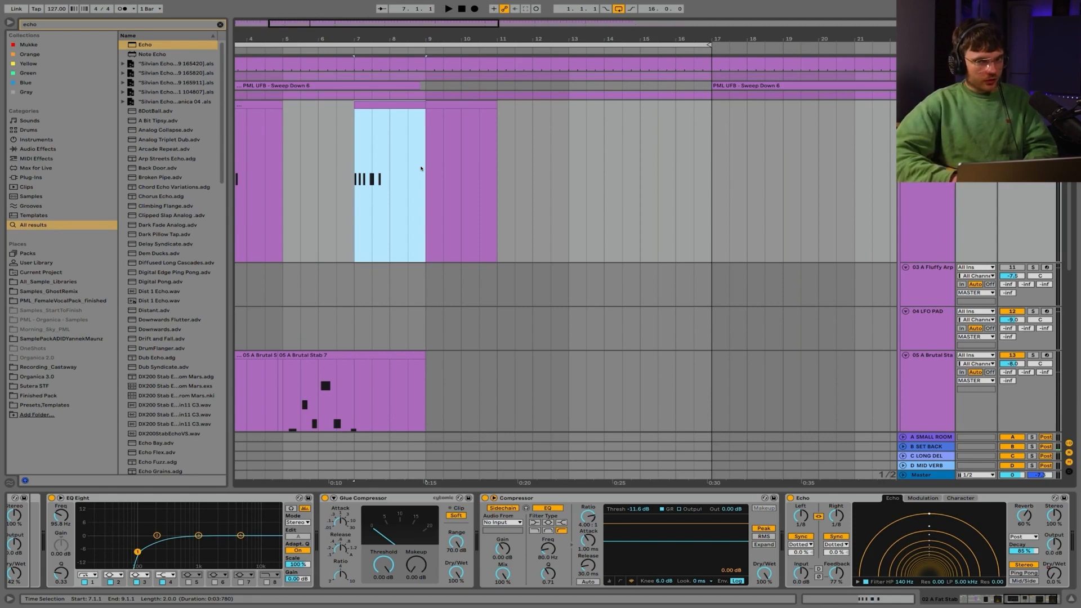
double_click(393, 106)
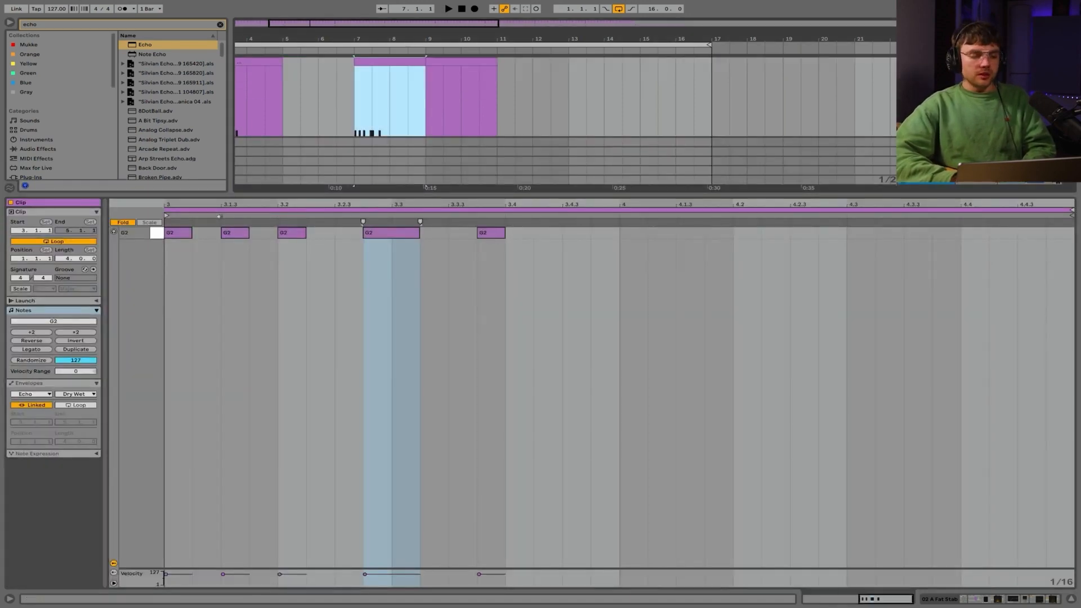
scroll(218, 279, "left", 2)
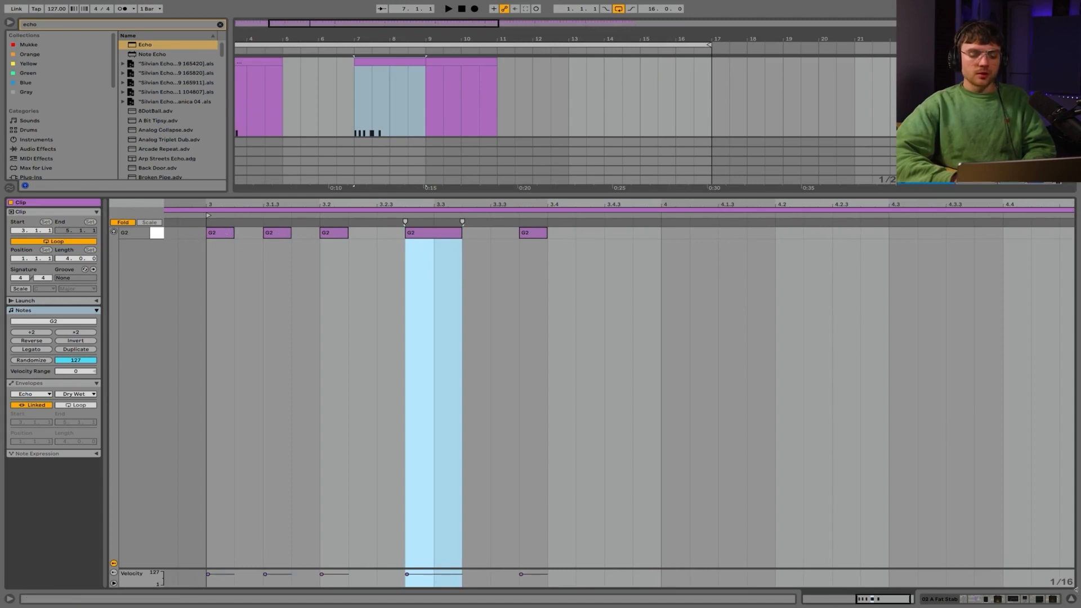
Rearrange the clip's five G2 notes to start at 3.1.1, 3.1.4, 3.2.3, 3.3.2 and 3.4.1, each one sixteenth long.
left_click(246, 235)
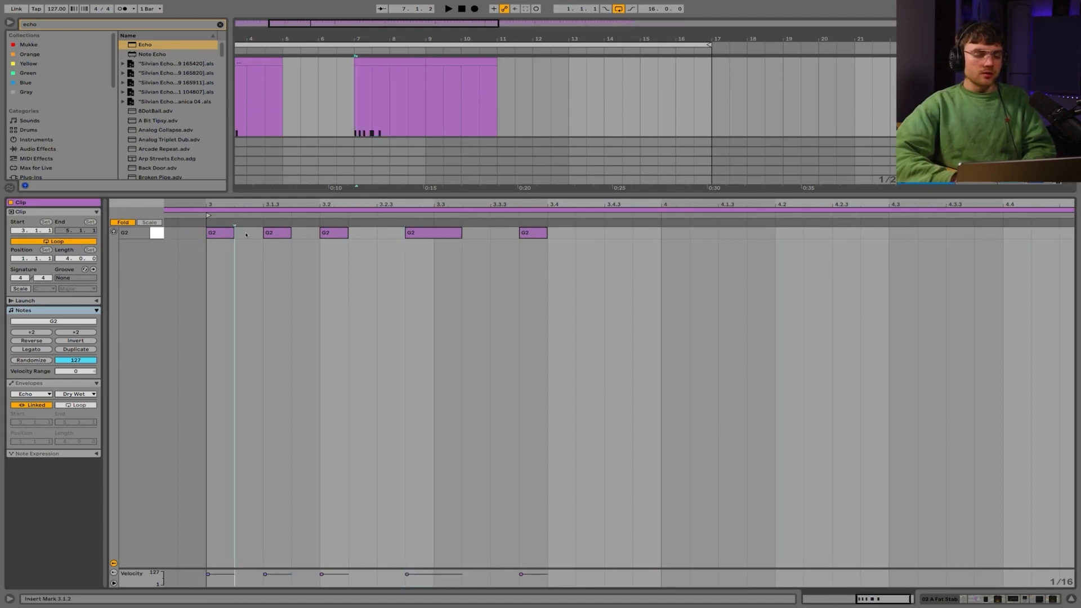
left_click_drag(276, 232, 304, 232)
left_click(217, 233)
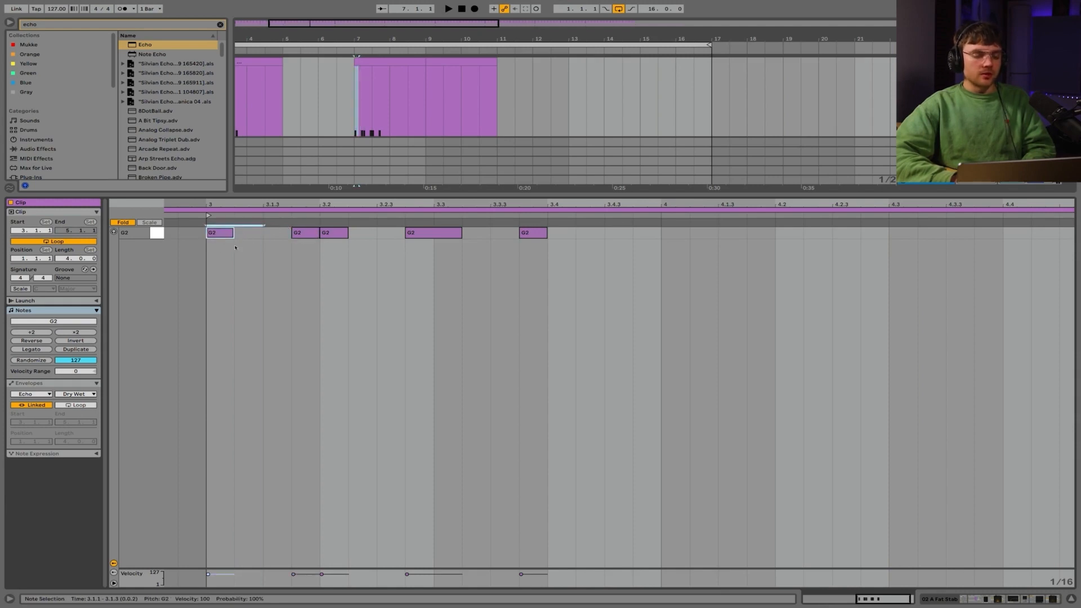
left_click(219, 248)
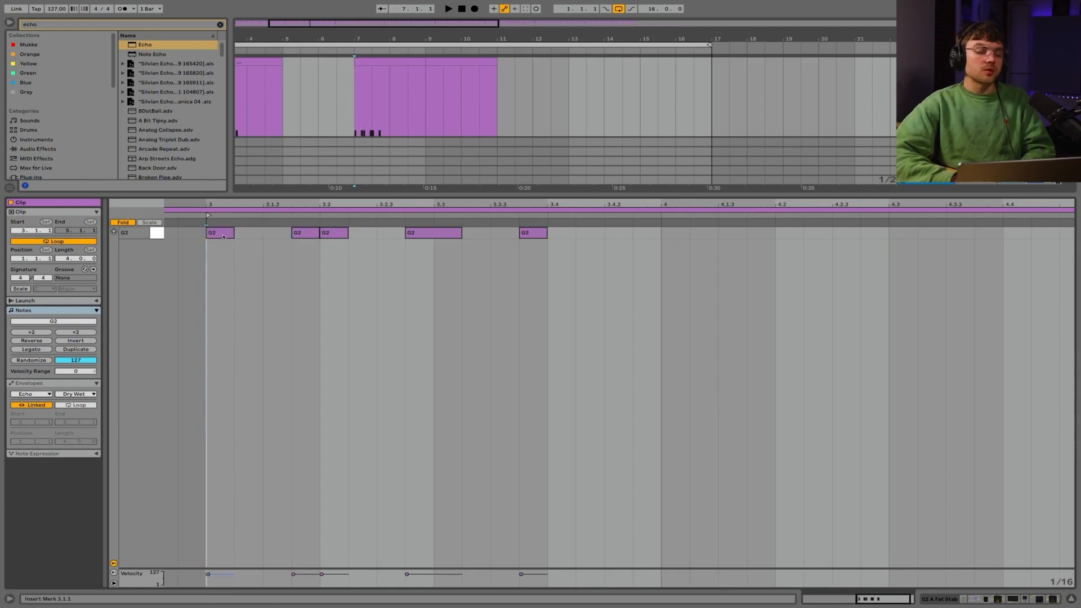
left_click(222, 236)
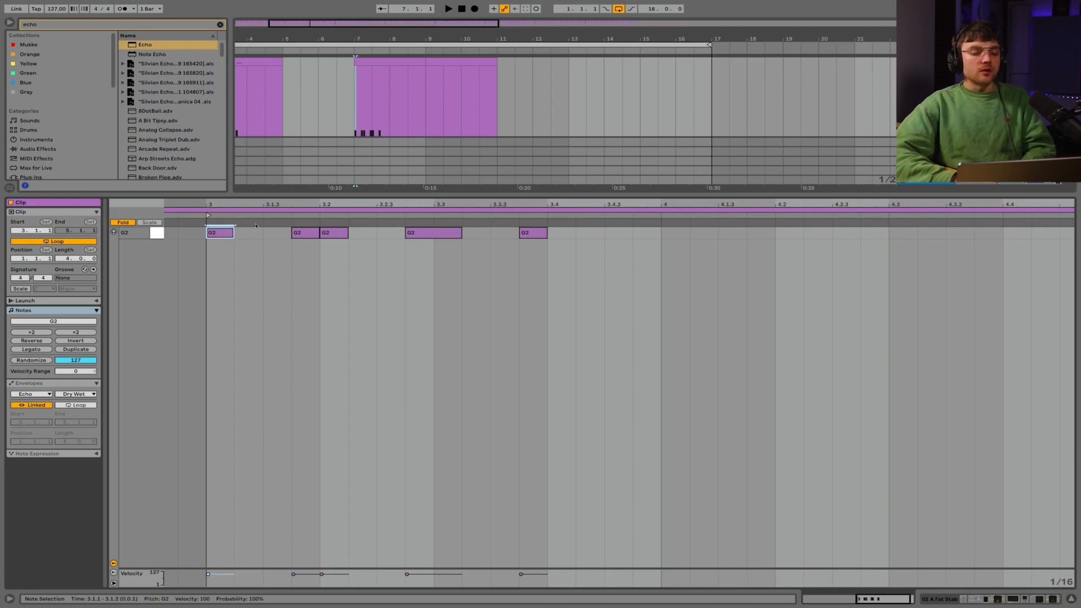
left_click(311, 232)
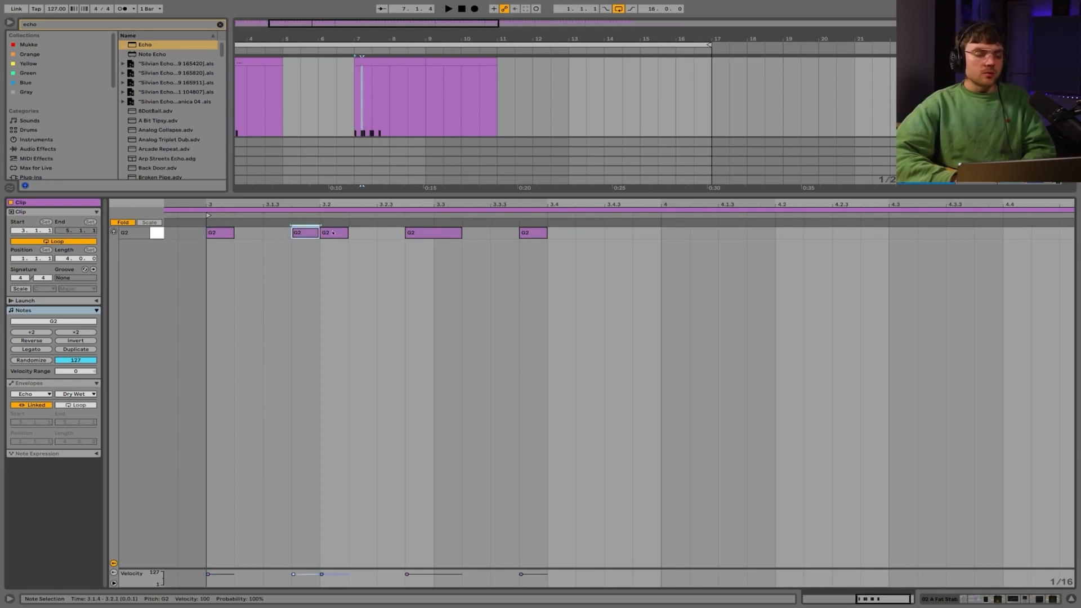
left_click_drag(332, 234, 385, 235)
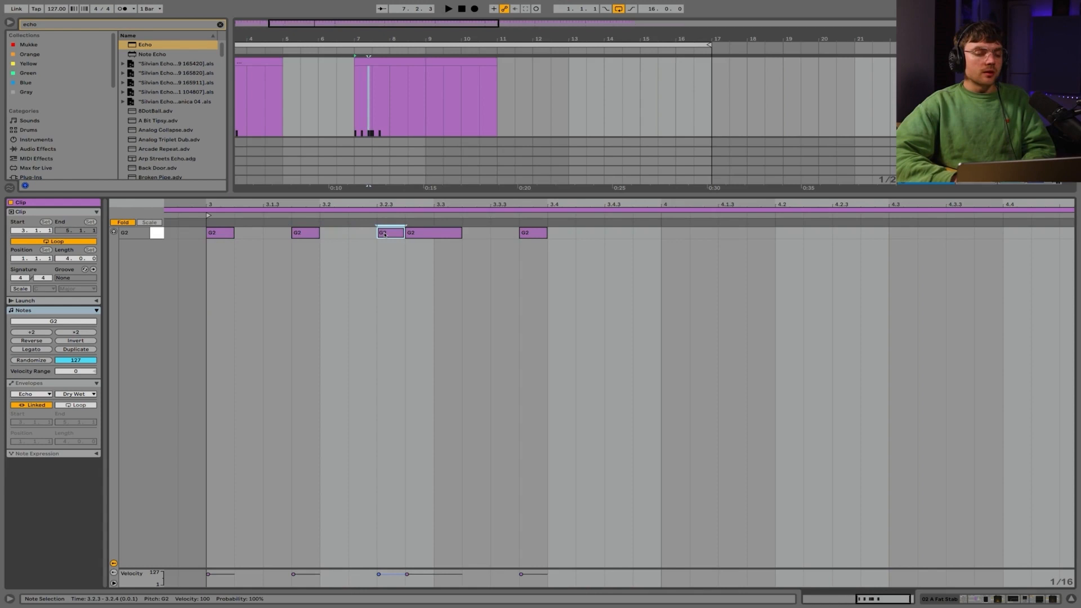
double_click(426, 234)
double_click(476, 235)
mouse_move(535, 235)
left_mouse_down()
mouse_move(585, 238)
mouse_move(556, 236)
left_mouse_up()
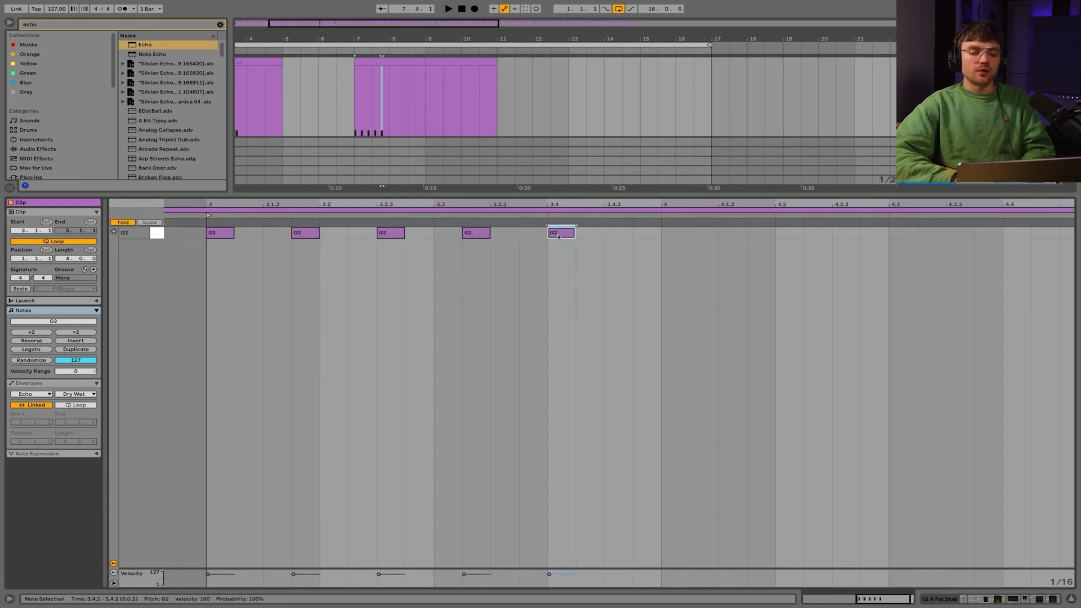
Add a sixth G2 note, one sixteenth long, at 3.4.4 and play the pattern from bar 7.
double_click(639, 234)
double_click(695, 234)
left_click_drag(695, 234, 811, 235)
double_click(782, 234)
double_click(811, 235)
double_click(730, 234)
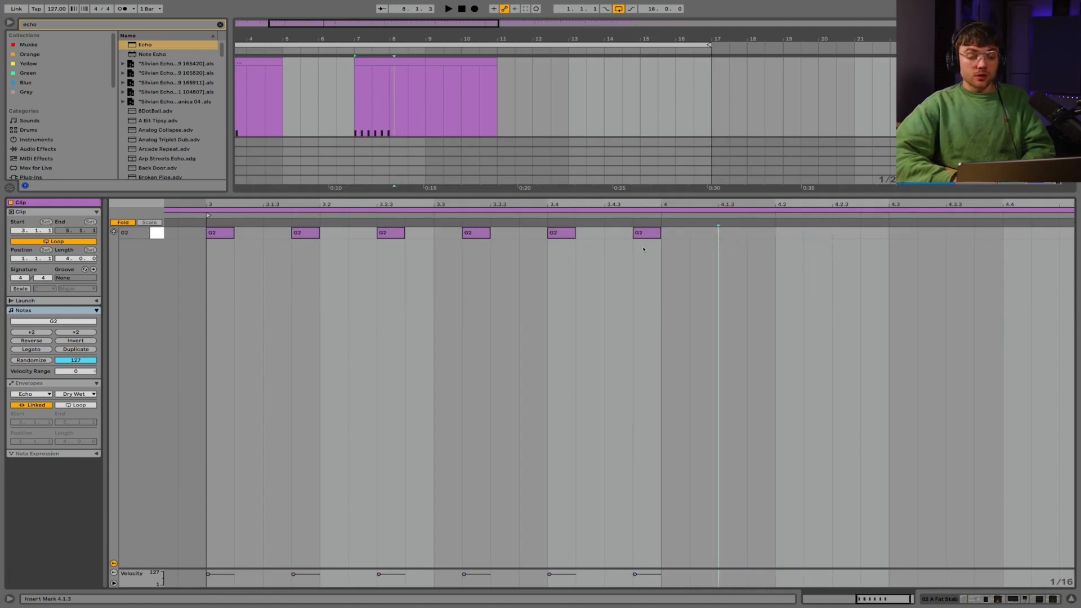
left_click(346, 94)
key("space")
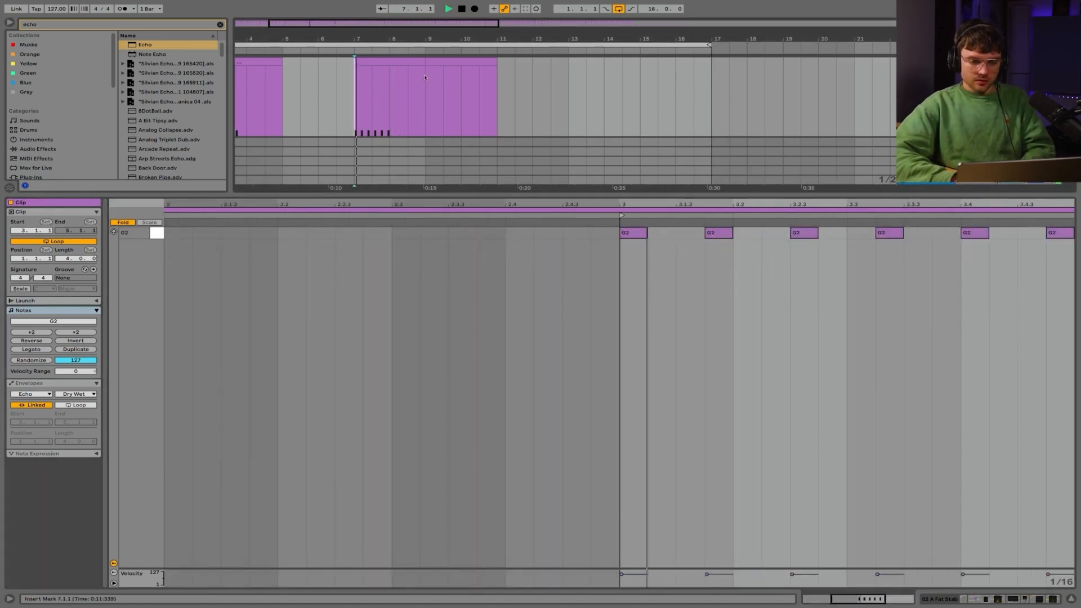
double_click(401, 63)
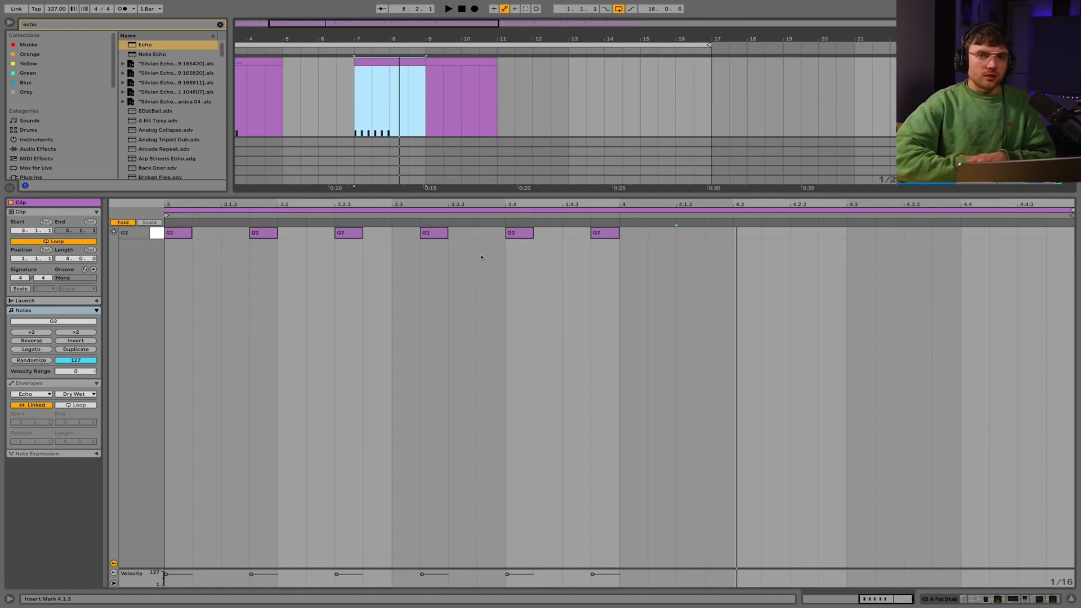
key("space")
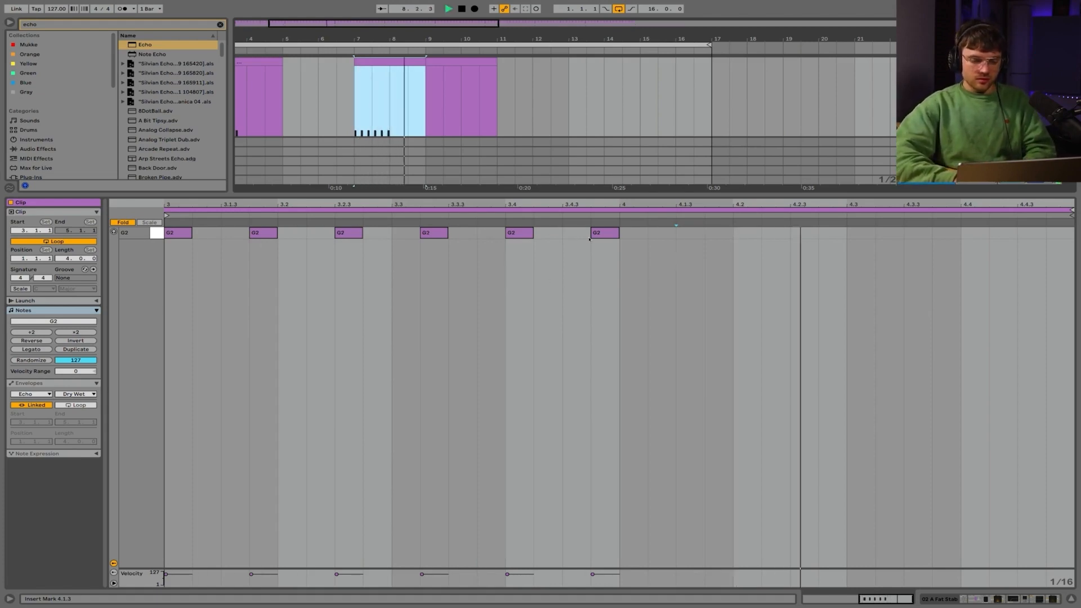
Shift all six G2 notes one sixteenth later and play the pattern.
left_click(509, 258)
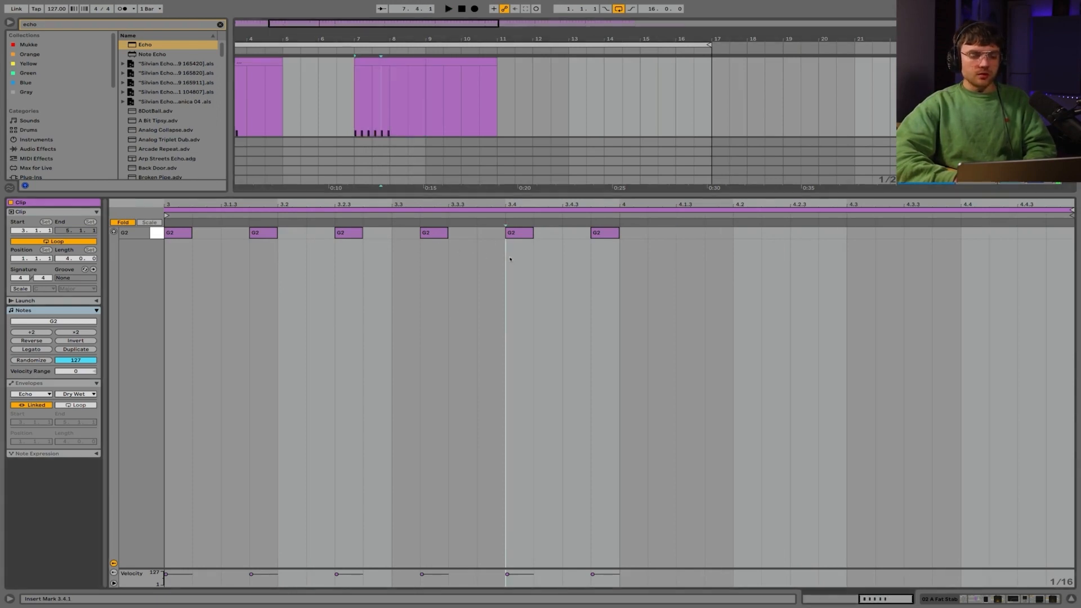
key("ctrl+a")
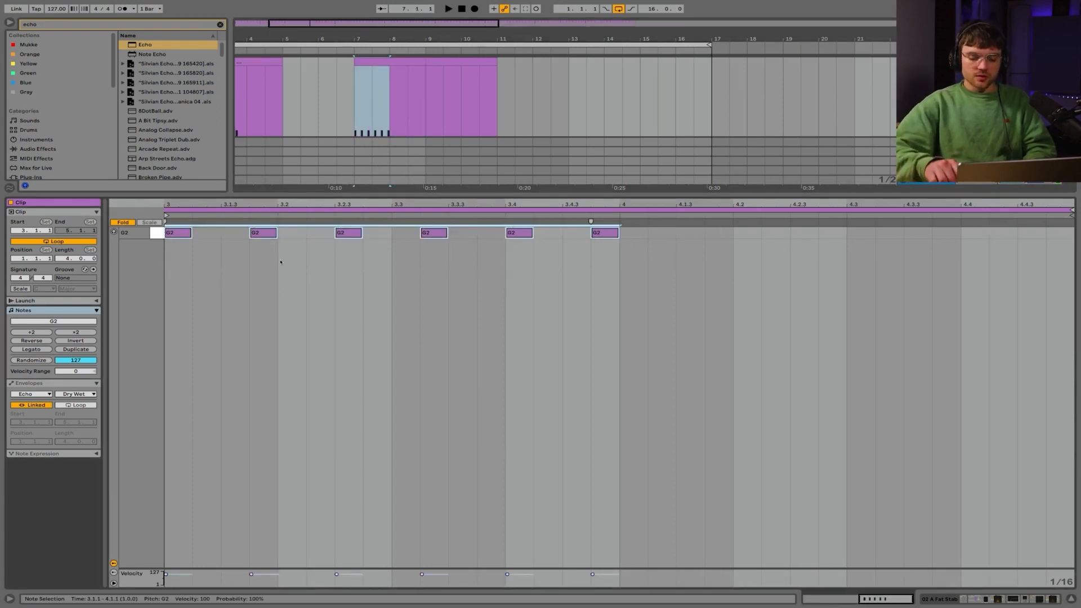
key("Right")
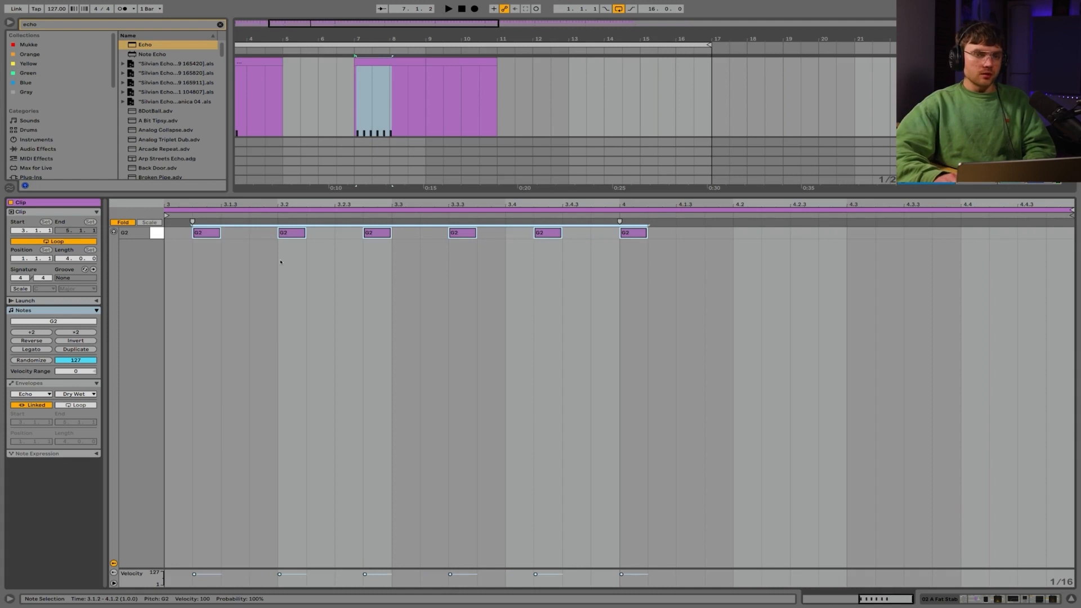
key("space")
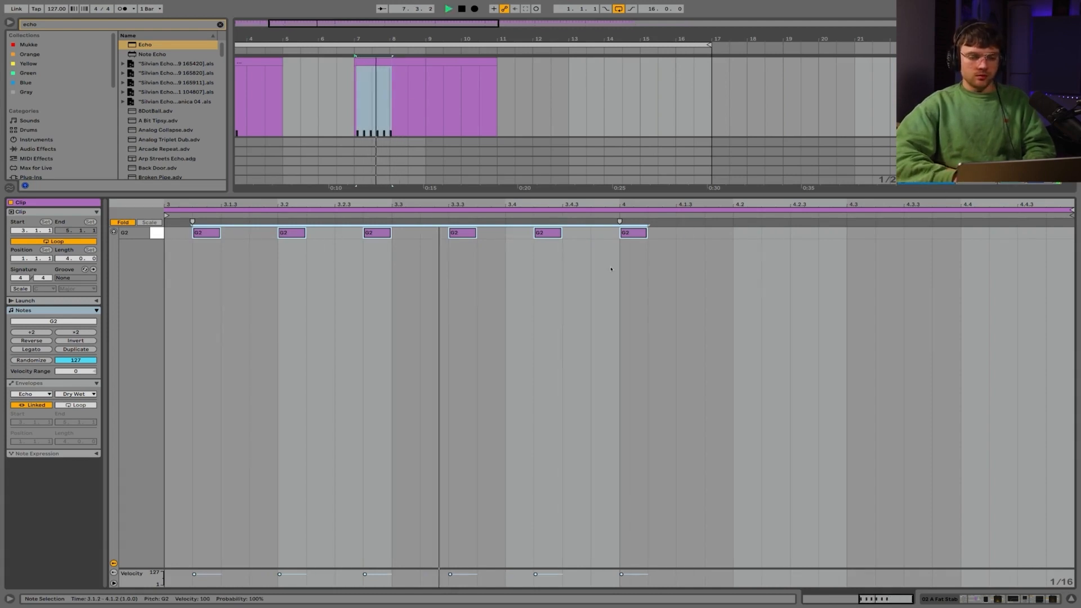
left_click(633, 232)
key("Delete")
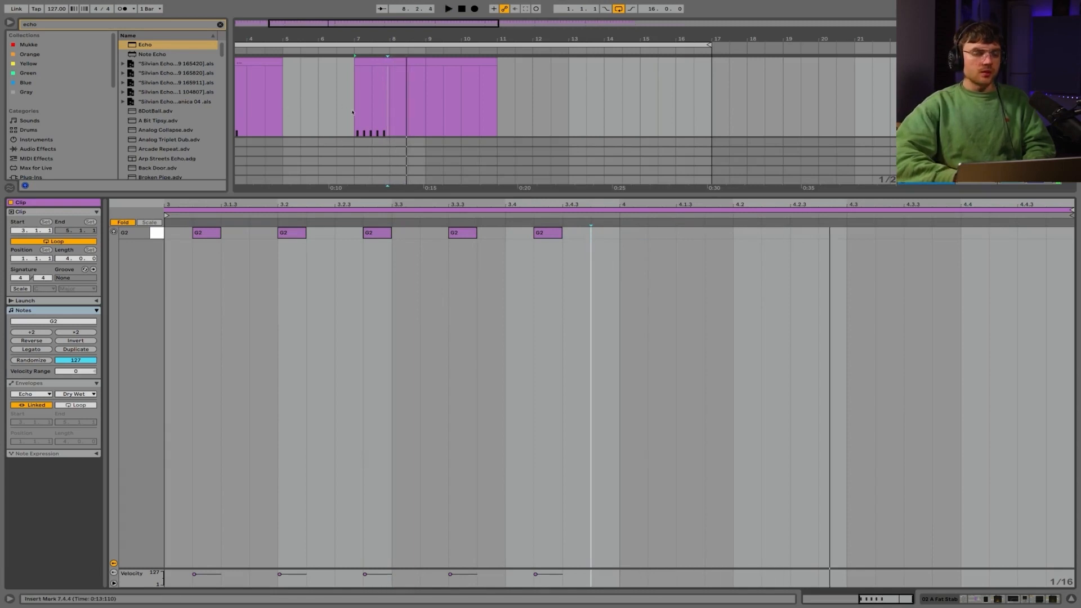
left_click(352, 112)
scroll(349, 111, "up", 4)
key("ctrl+z")
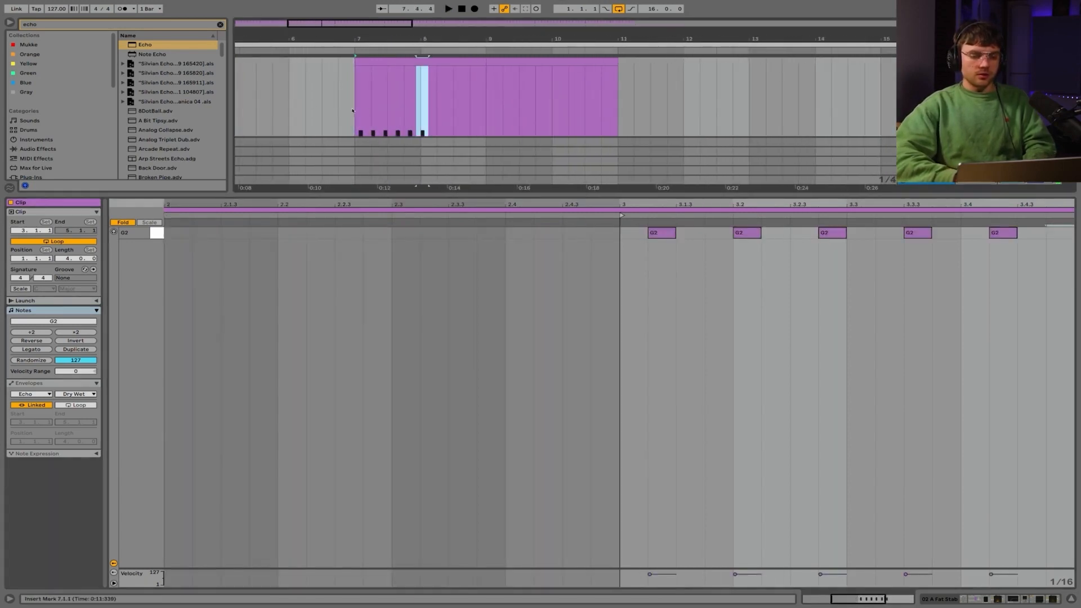
Delete the part of the Fat Stab clip between 8.1.1 and 8.2.1, and play from bar 7.
left_click(408, 65)
scroll(421, 92, "up", 5)
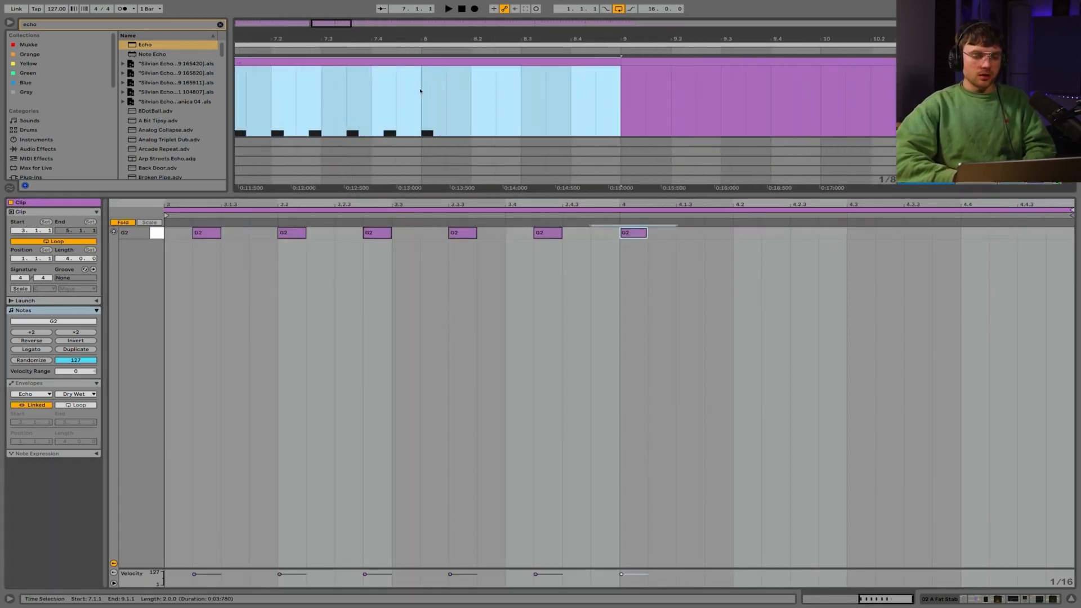
left_click_drag(421, 92, 332, 91)
scroll(461, 91, "down", 3)
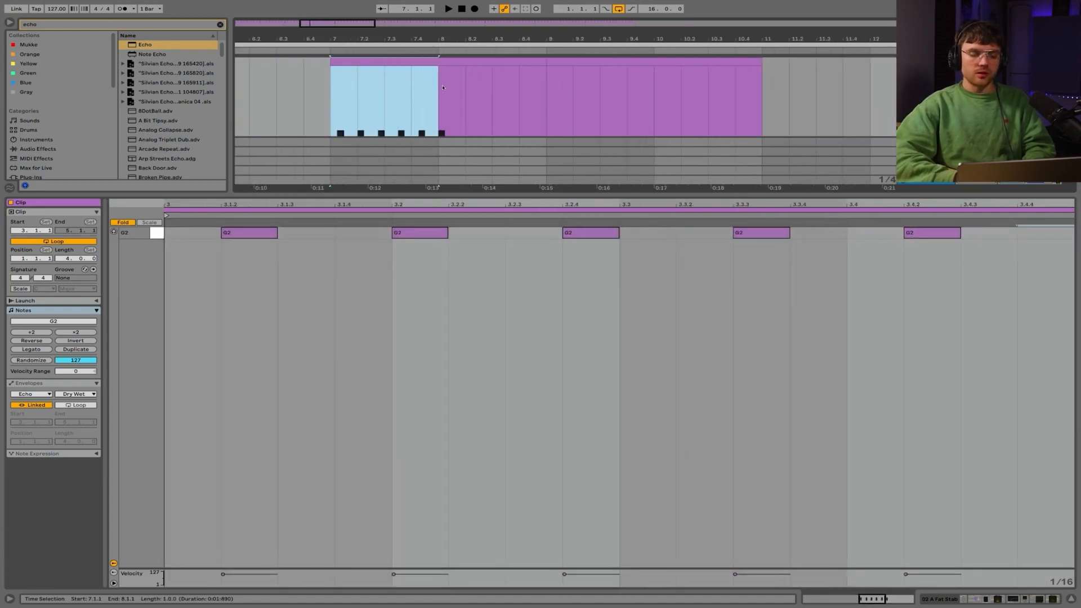
left_click_drag(443, 88, 466, 88)
key("Delete")
left_click(327, 95)
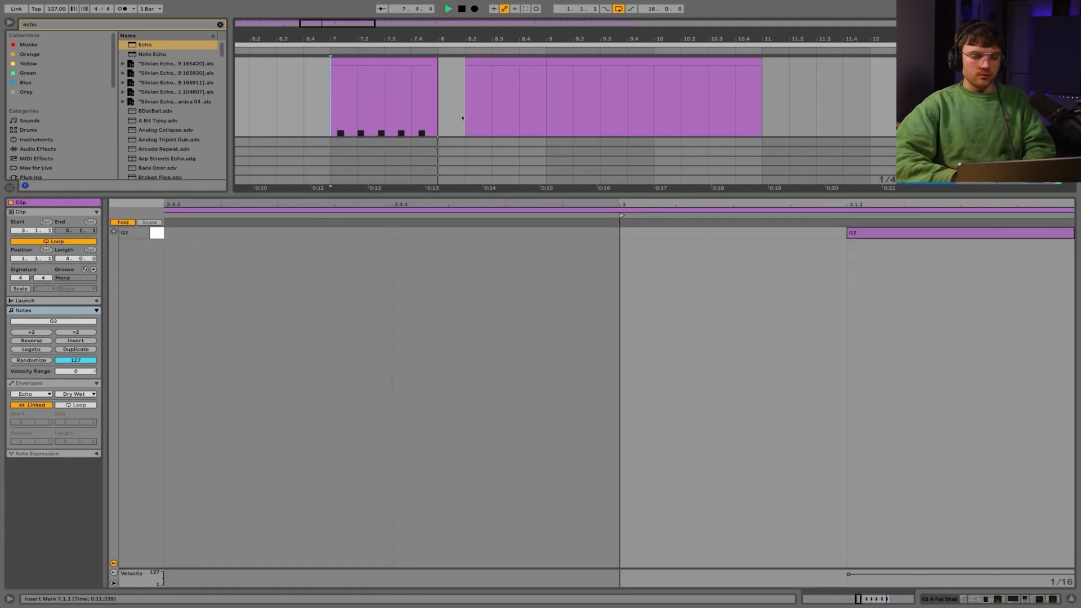
left_click_drag(417, 36, 413, 36)
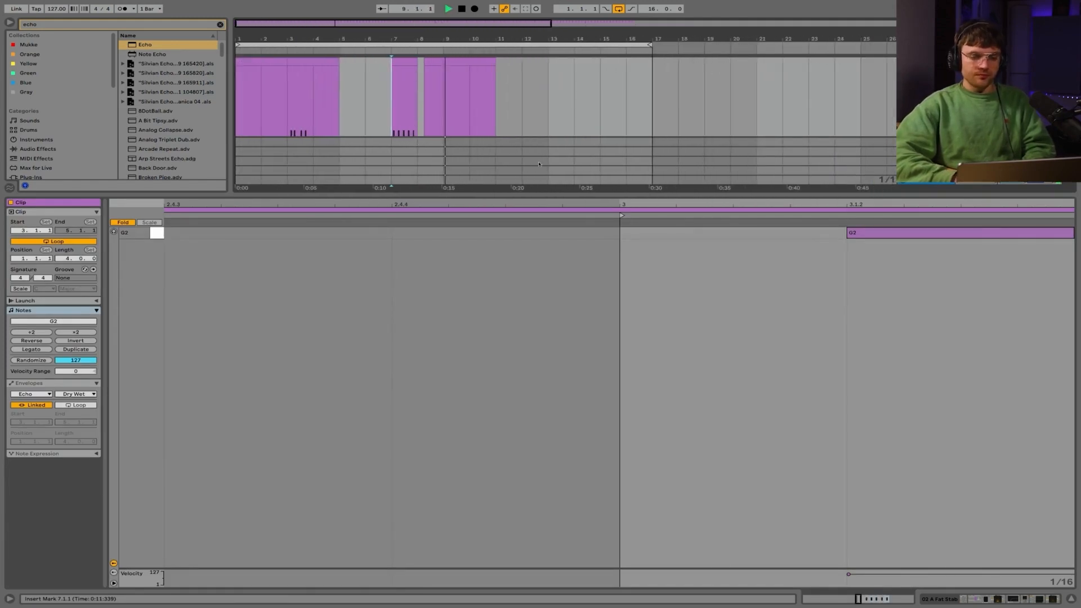
key("shift+Tab")
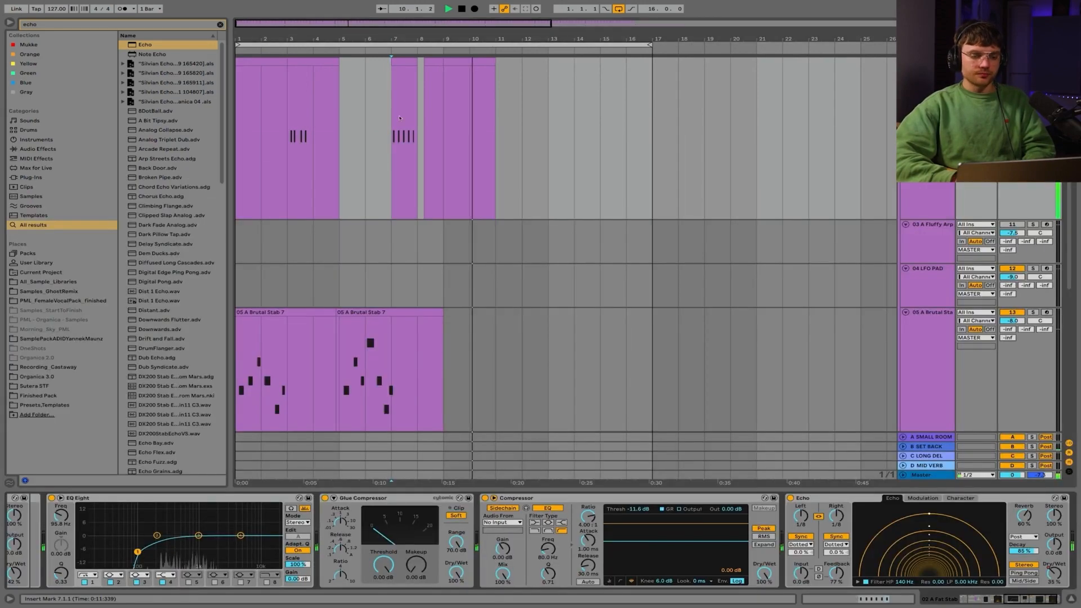
In the bar 7 clip, lengthen the G2 note at 3.2.1 to end at 3.2.4 and the one at 3.3.3 to end at 3.4.1.
left_click(400, 62)
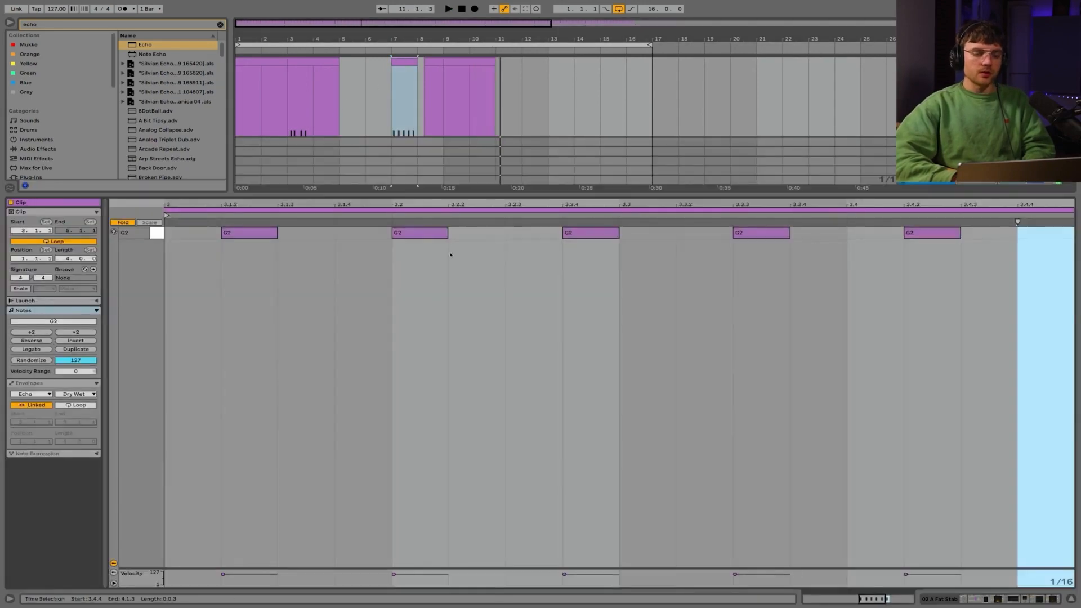
left_click(447, 232)
left_click_drag(447, 232, 562, 233)
left_click_drag(788, 233, 847, 233)
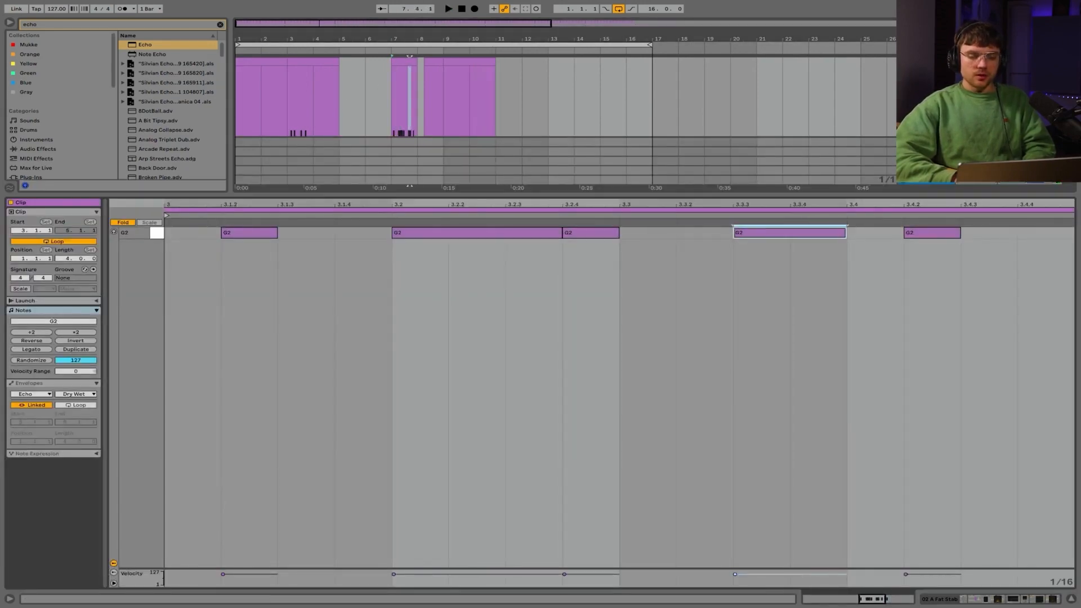
Show the Arpeggiator's synced rate automation, draw a short dip from 7.2.1 to 7.2.3, and play from bar 7.
key("shift+Tab")
scroll(112, 519, "left", 10)
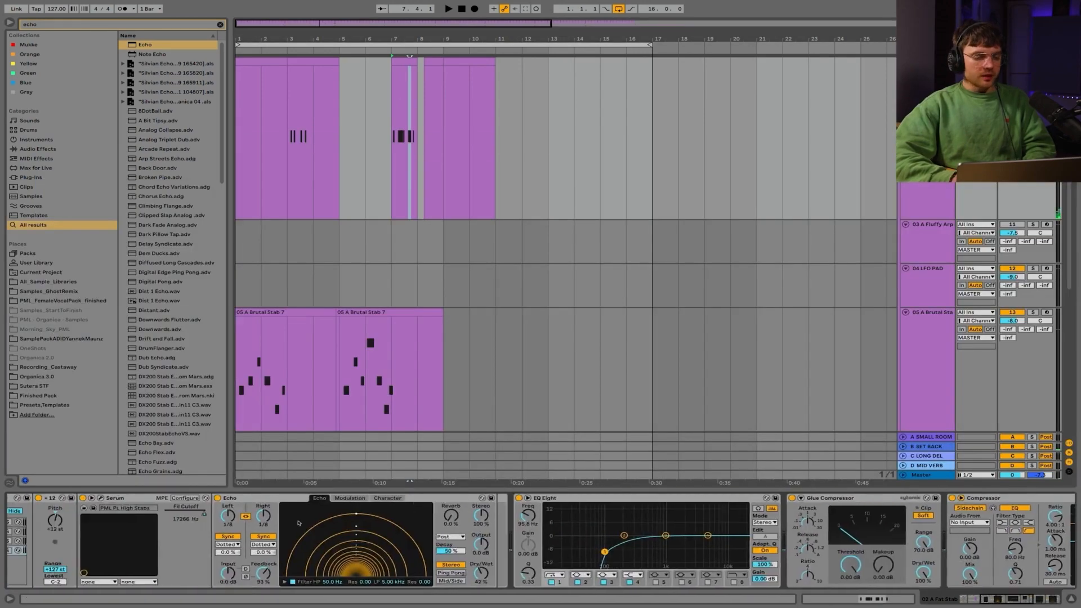
right_click(54, 548)
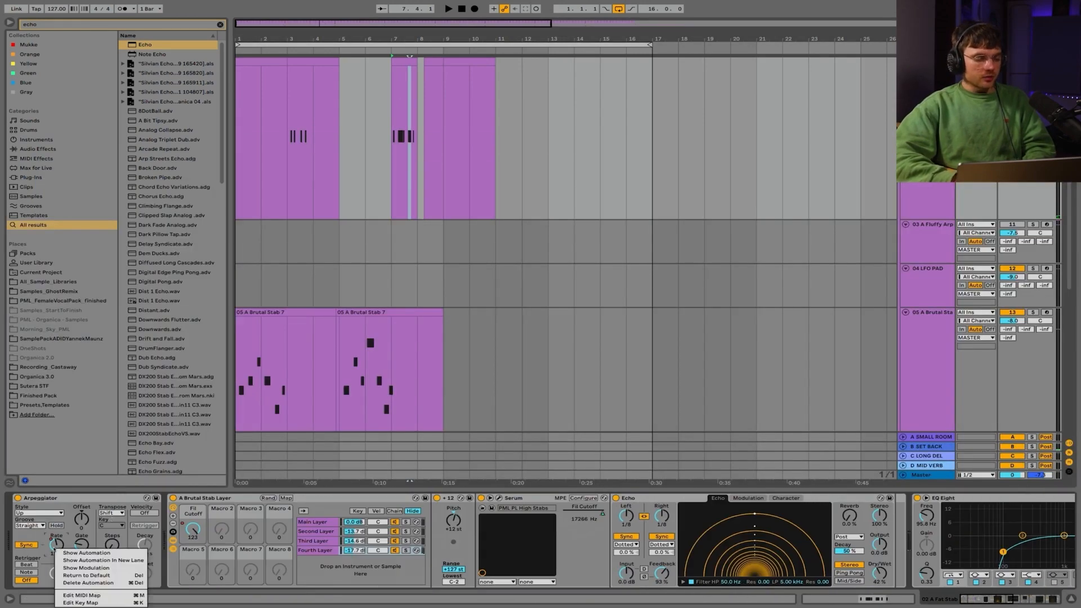
left_click(73, 553)
scroll(403, 149, "up", 10)
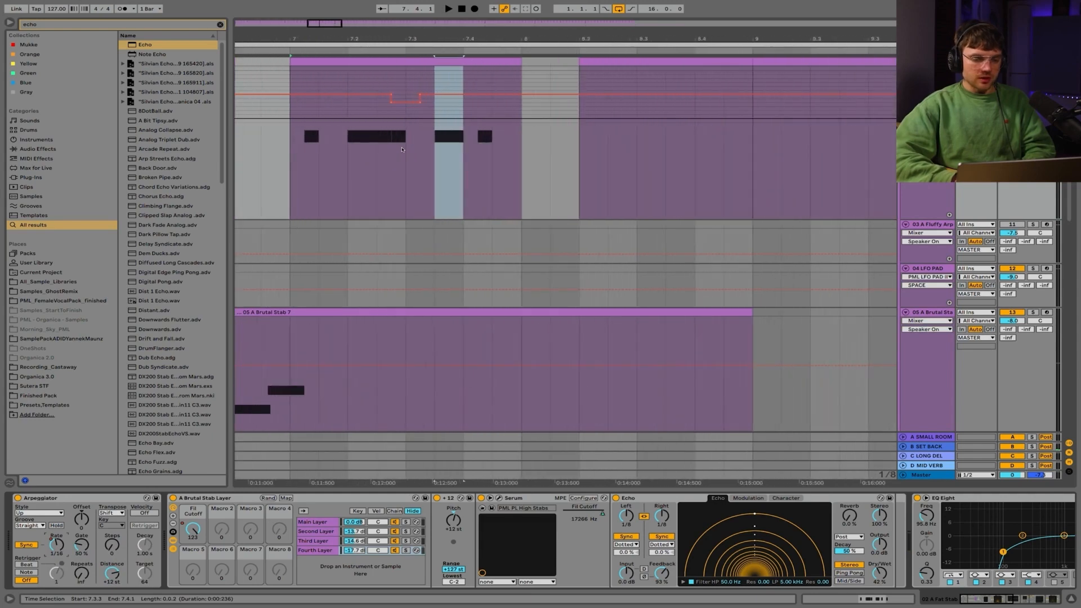
left_click_drag(332, 102, 395, 94)
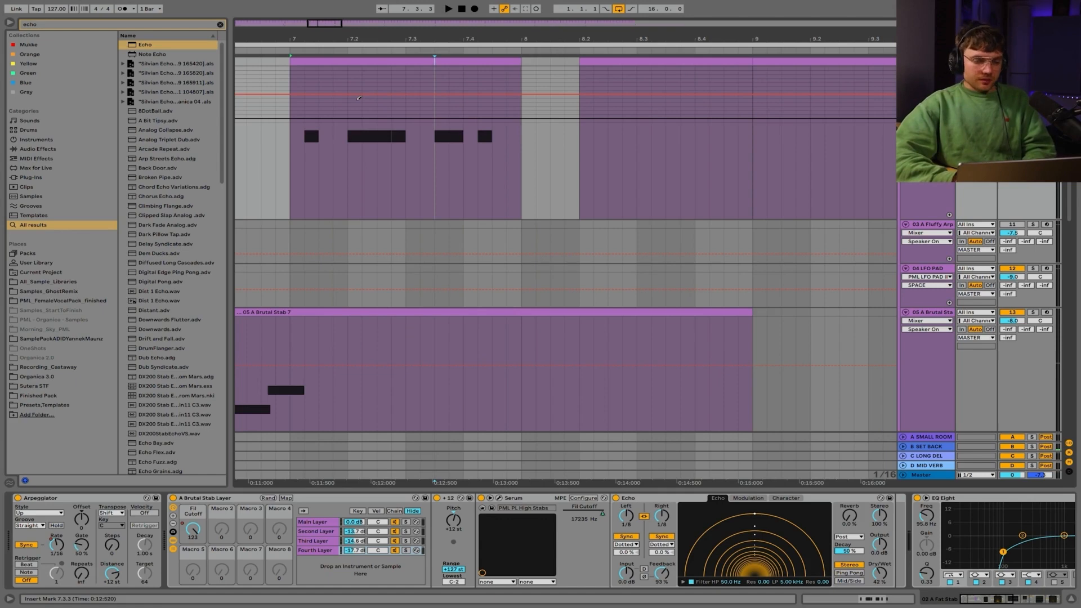
left_click(296, 59)
key("space")
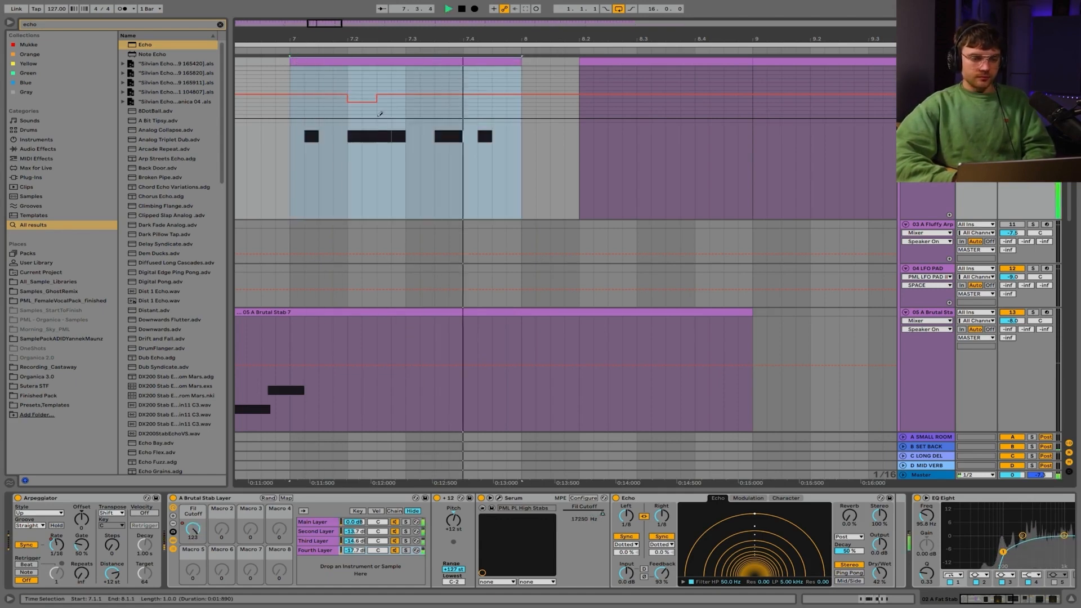
In the bar 7 Fat Stab clip, leave draw mode, shorten the G2 note at 3.3.3 to end at 3.3.4, and start playback.
double_click(456, 77)
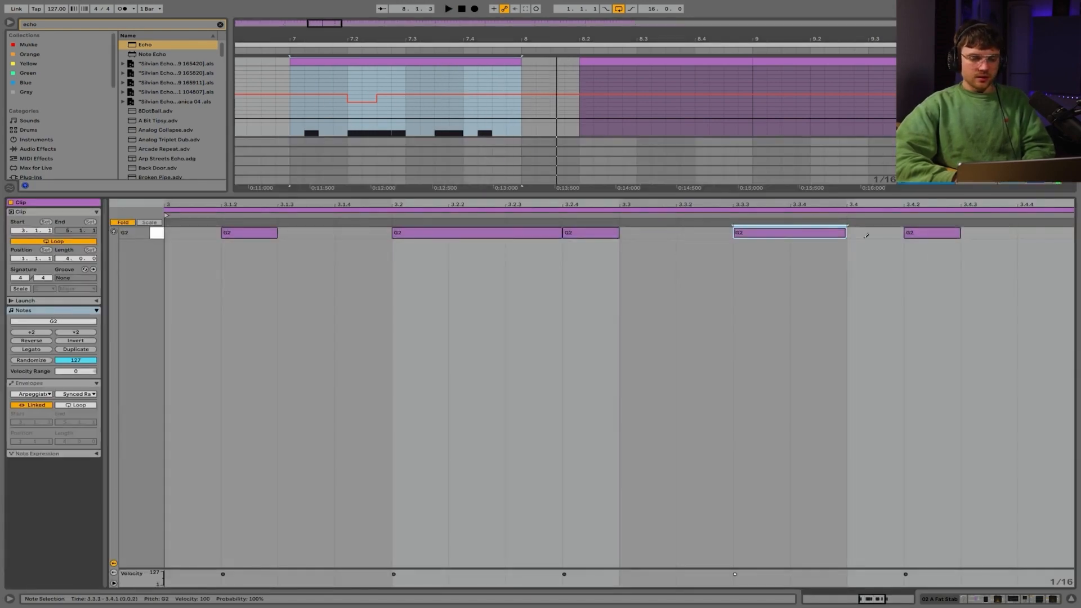
key("b")
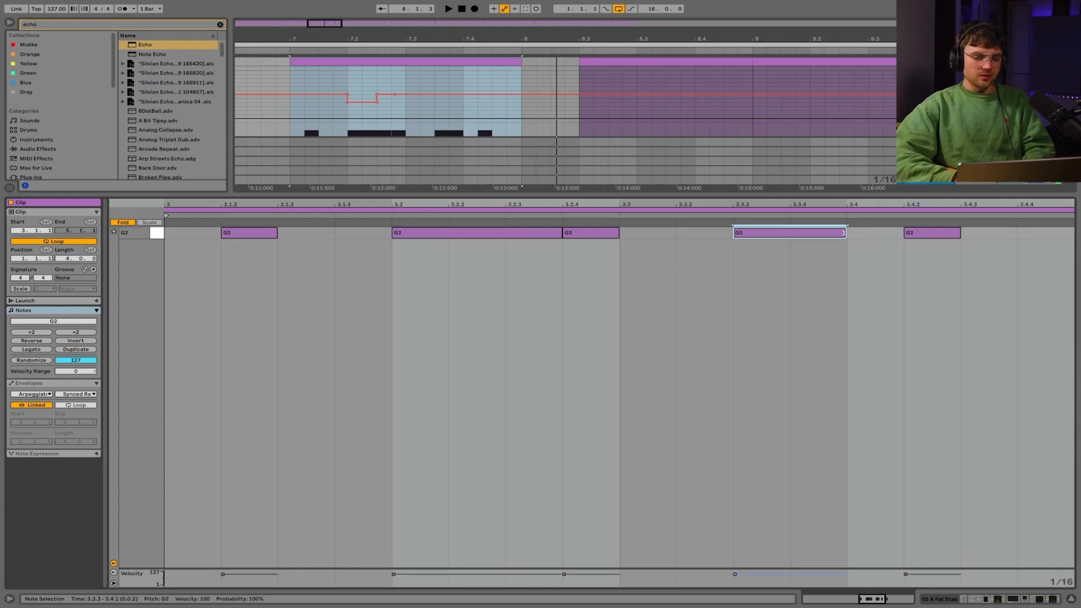
left_click_drag(844, 233, 791, 232)
key("space")
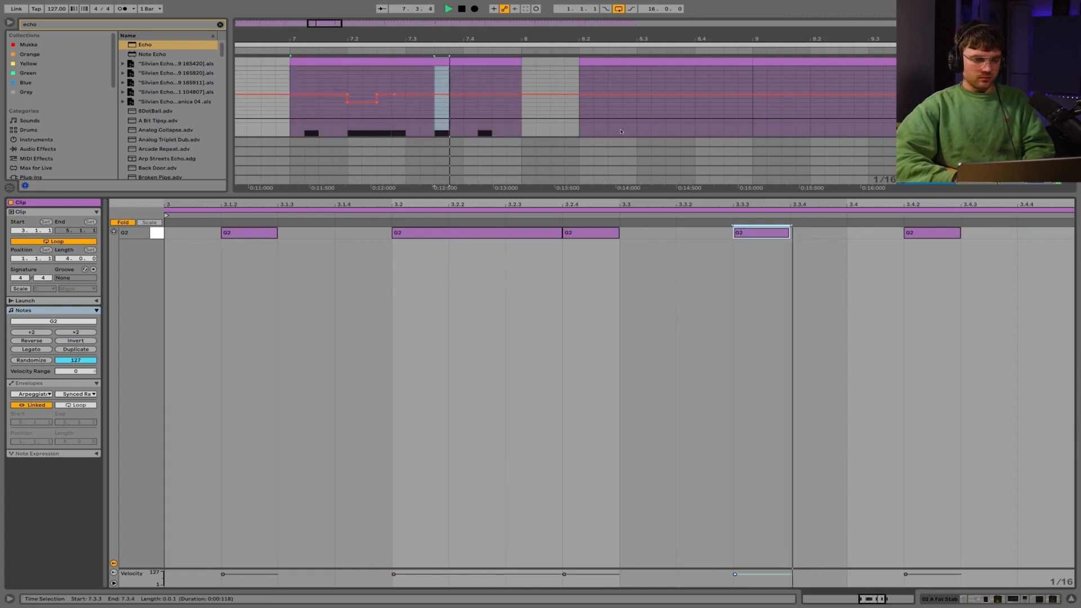
Hide the automation lanes, bring back the Fat Stab track's devices, and play the arrangement.
key("a")
key("shift+Tab")
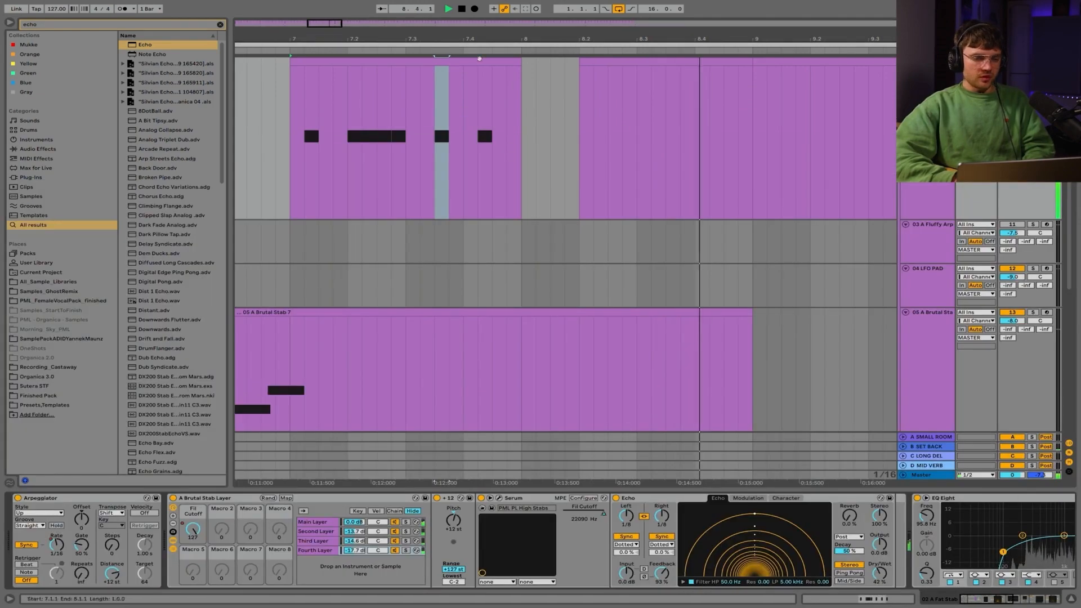
left_click_drag(435, 41, 412, 42)
key("space")
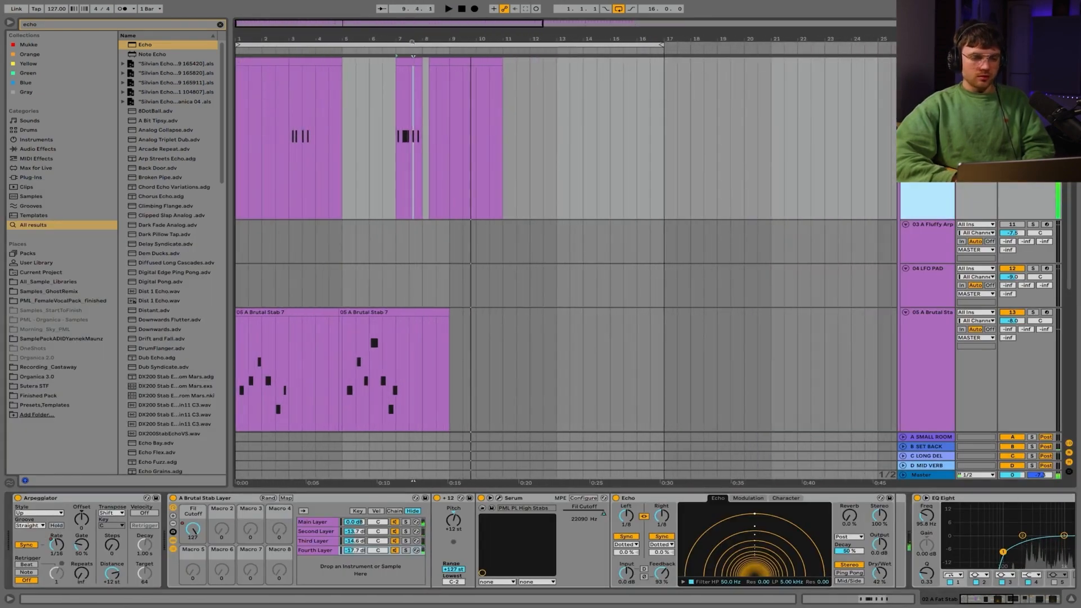
left_click(412, 43)
key("space")
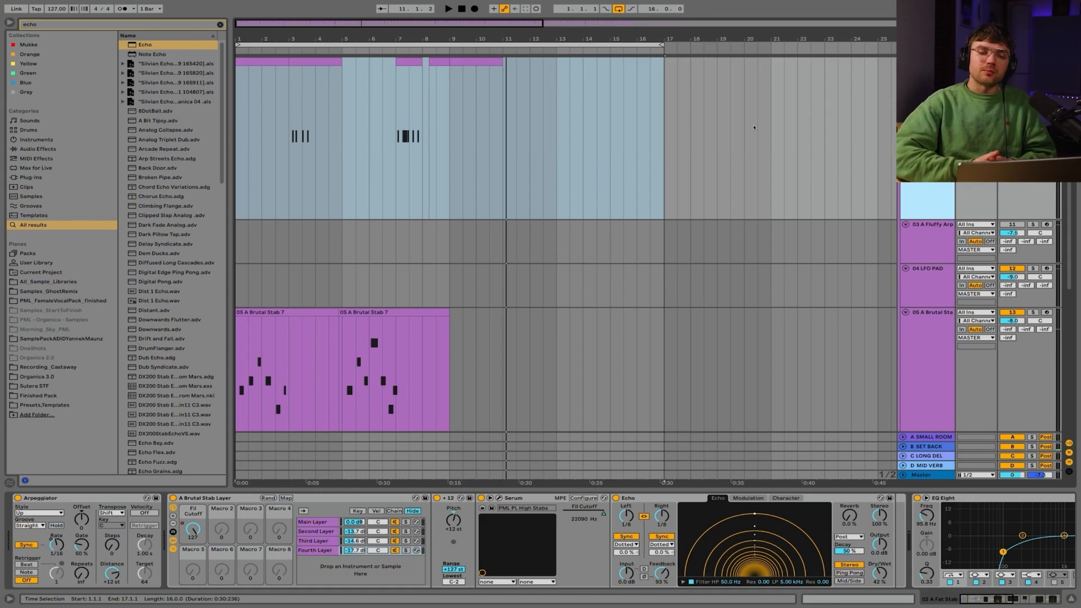
left_click(449, 113, "shift")
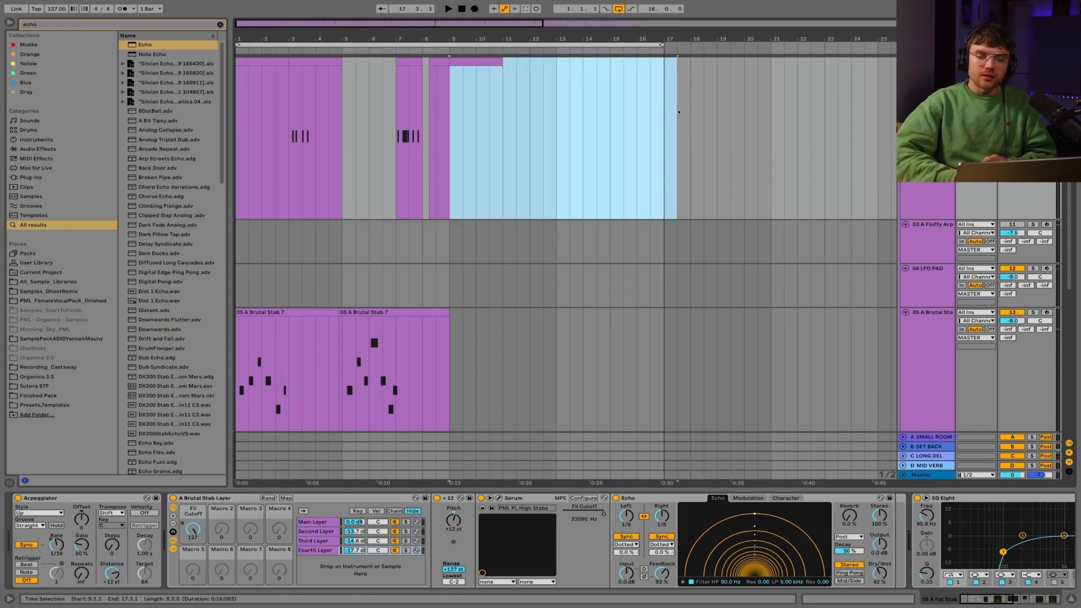
left_click(451, 106)
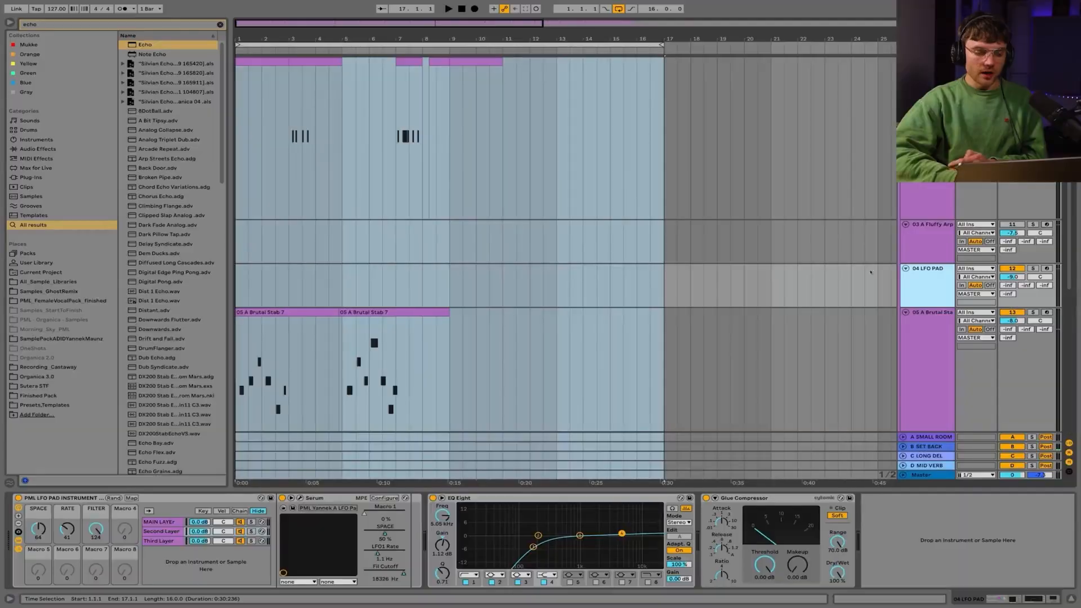
Arm the 04 LFO PAD track and set its SPACE macro to 31 and its RATE macro to 62.
left_click(424, 291)
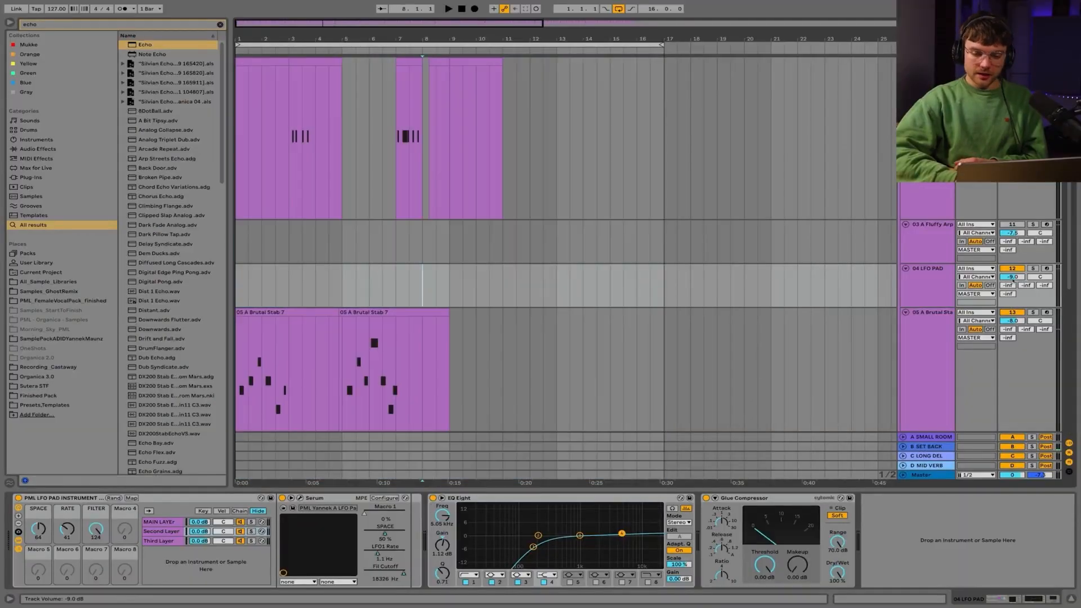
left_click(1043, 268)
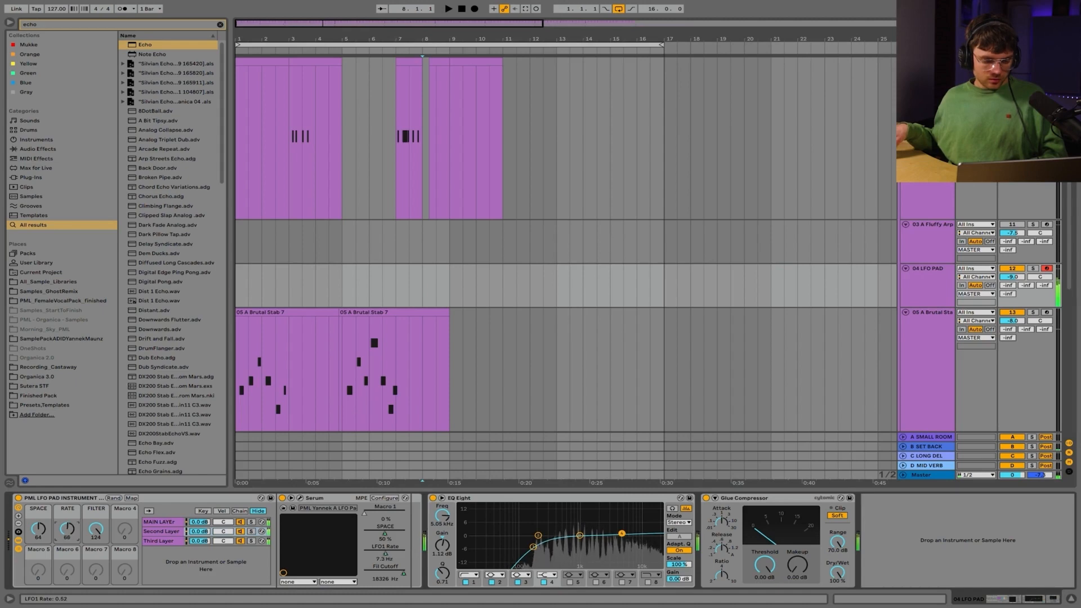
left_click_drag(39, 529, 39, 532)
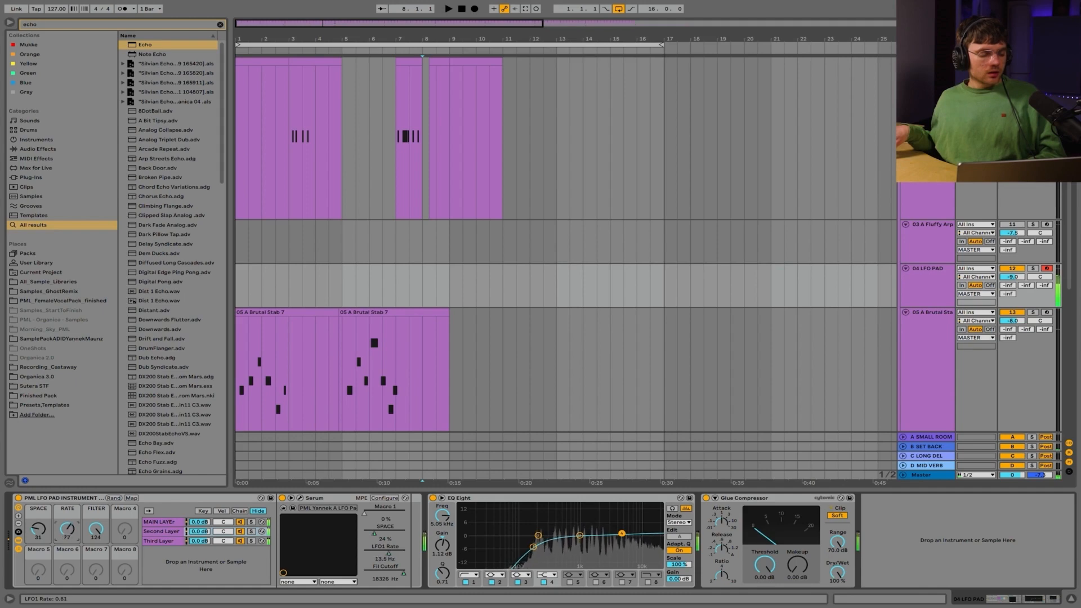
left_click_drag(64, 530, 64, 538)
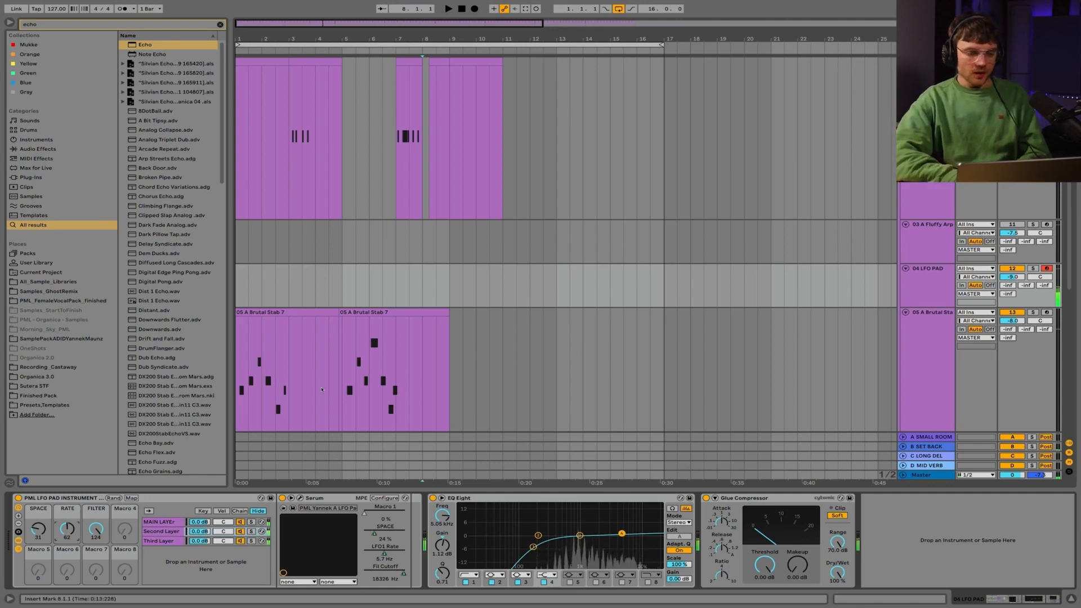
Play the arrangement from bar 5 and raise the LFO pad's RATE macro to 111.
left_click(342, 288)
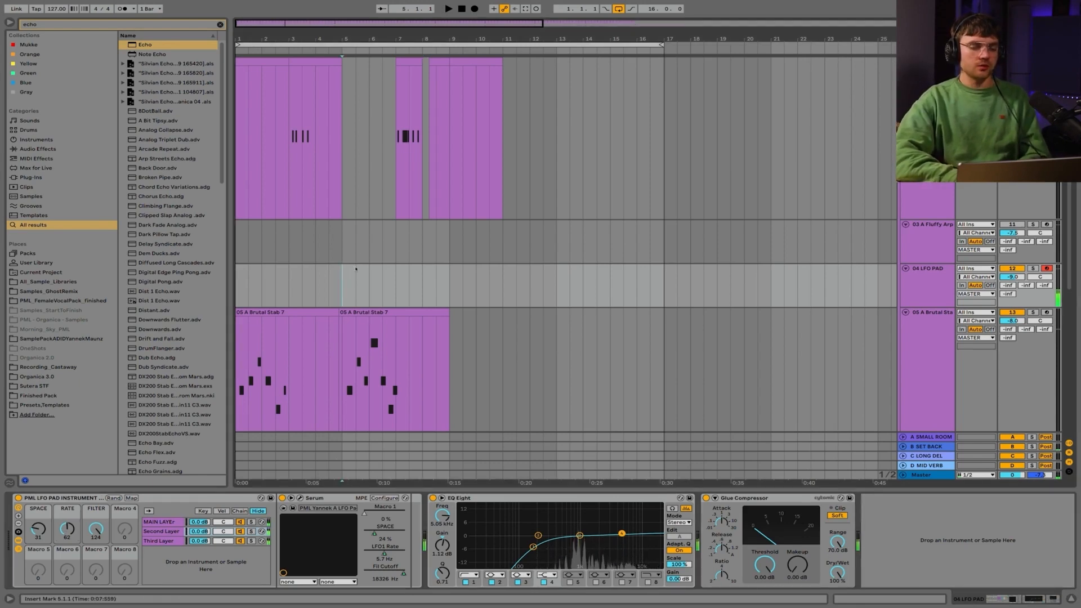
key("space")
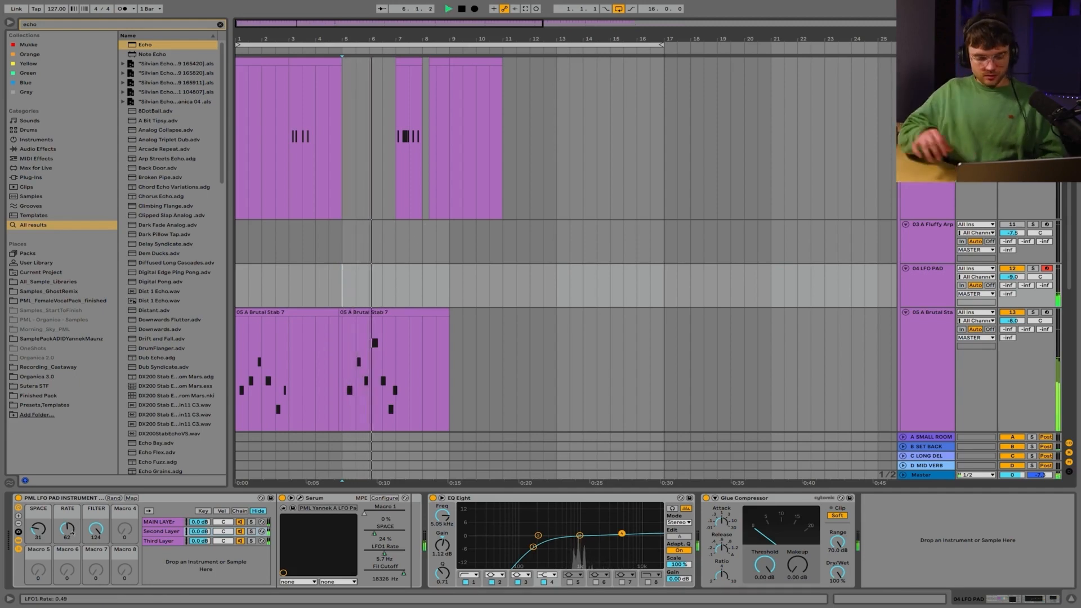
left_click_drag(67, 529, 67, 502)
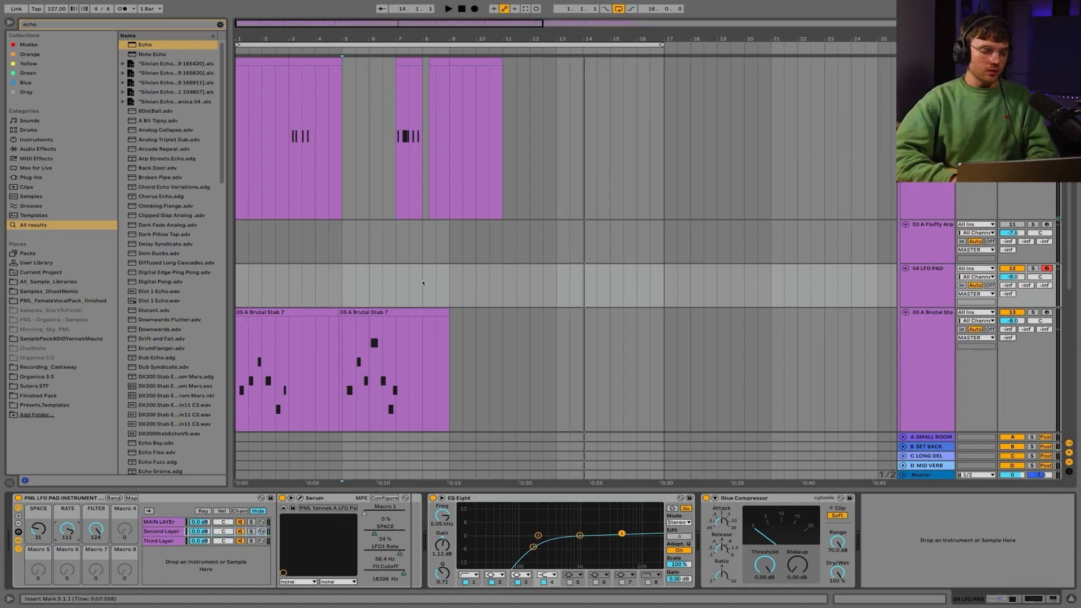
Create a MIDI clip on the LFO PAD track from 8.1.1 to 13.1.1 with a two-bar chord of G3, A#3 and D4.
mouse_move(423, 284)
left_mouse_down()
mouse_move(561, 285)
mouse_move(381, 273)
mouse_move(433, 270)
left_mouse_up()
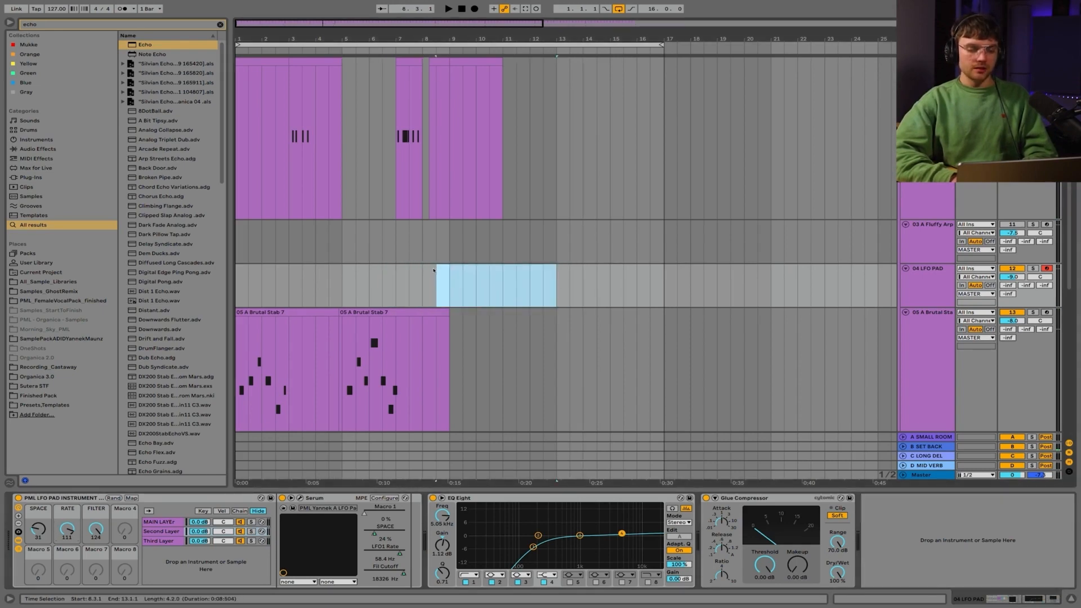
key("shift+super+m")
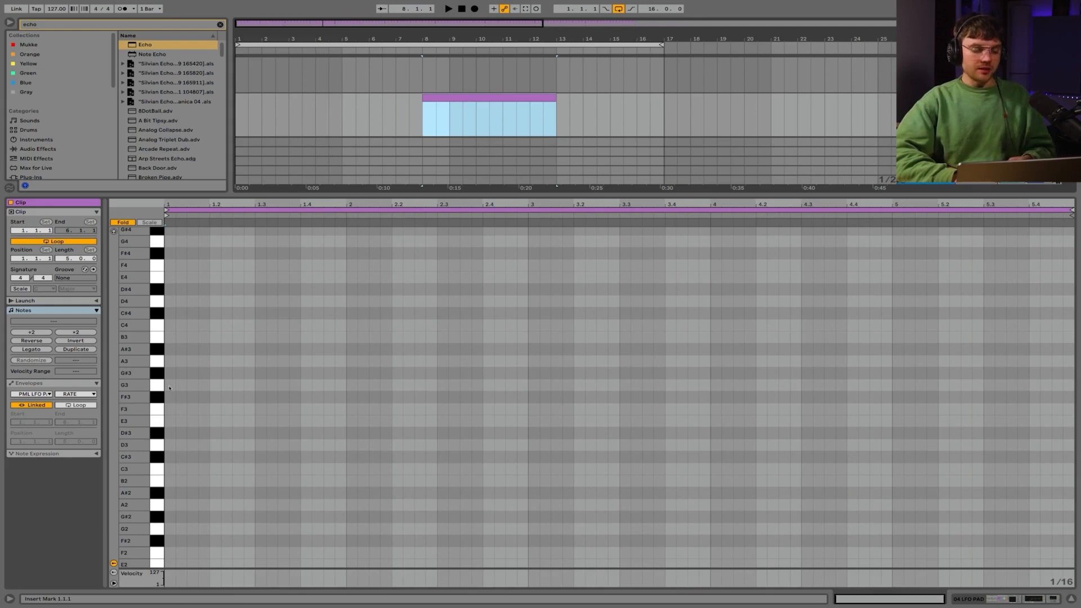
left_click_drag(169, 388, 528, 387)
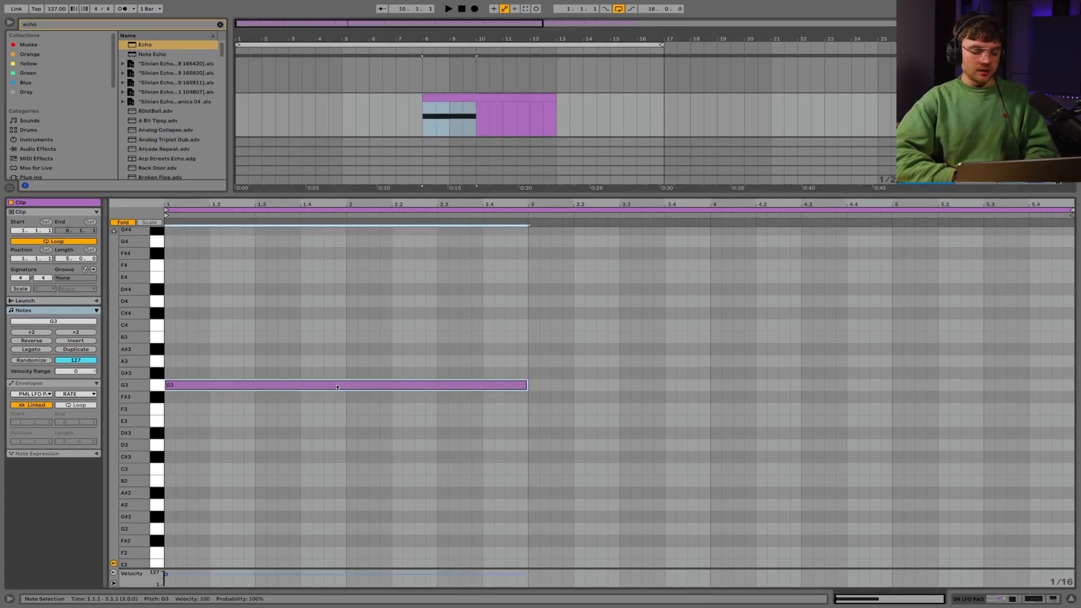
left_click_drag(337, 387, 342, 352)
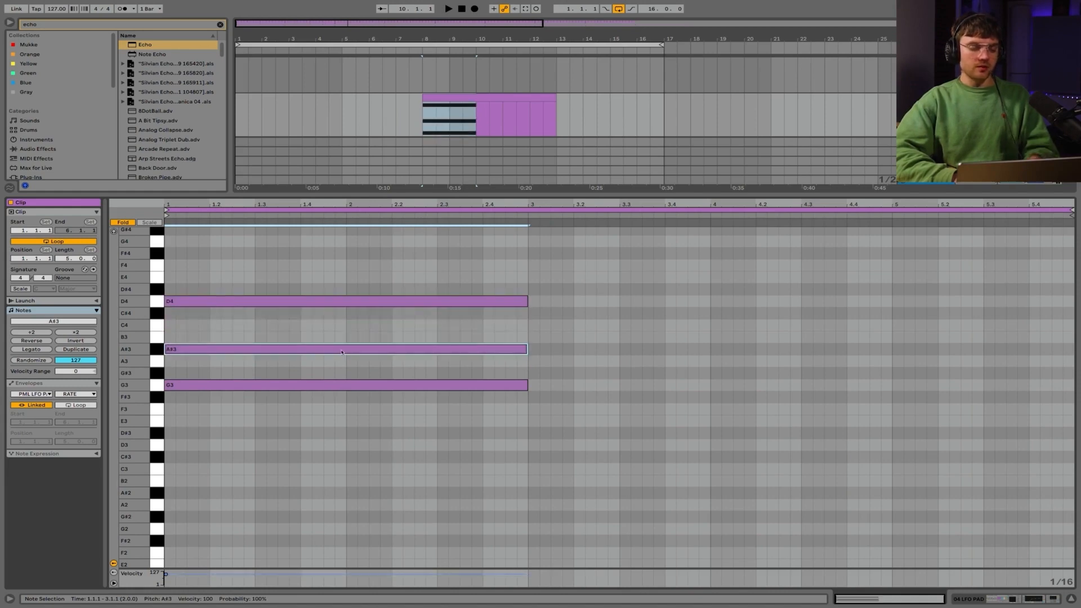
left_click(235, 302)
left_click(219, 351)
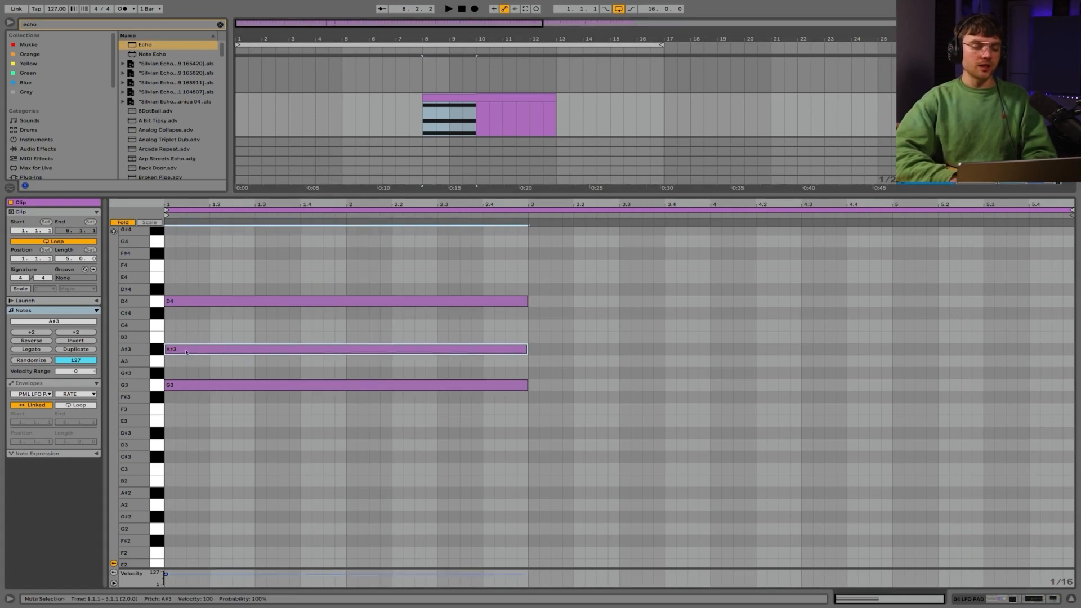
Try the A#3 note an octave higher, return it to A#3, and play the chord with the pad's devices shown.
key("shift+Up")
key("shift+Down")
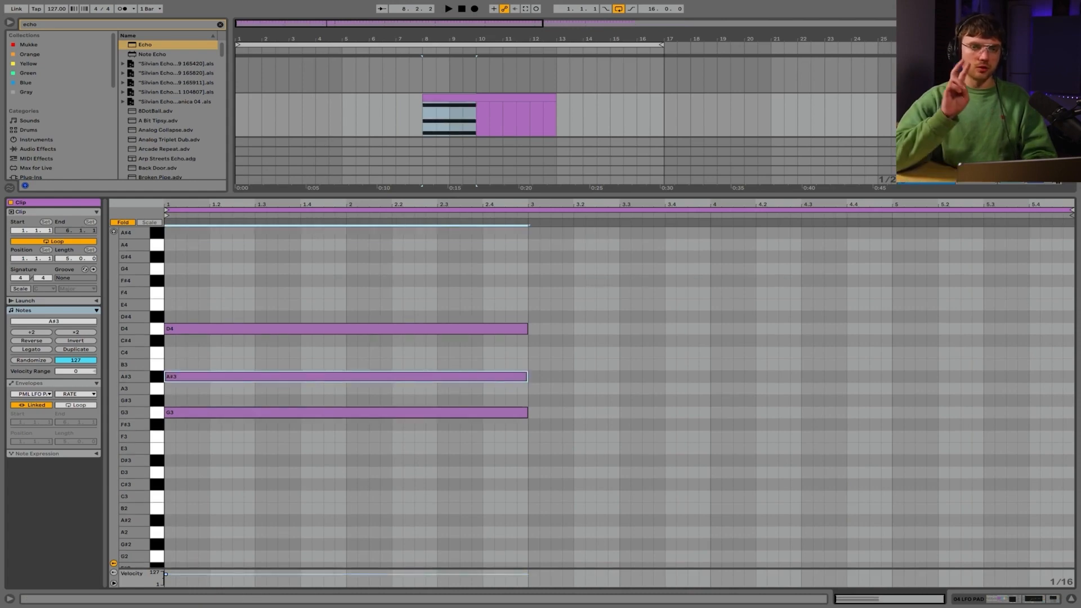
key("space")
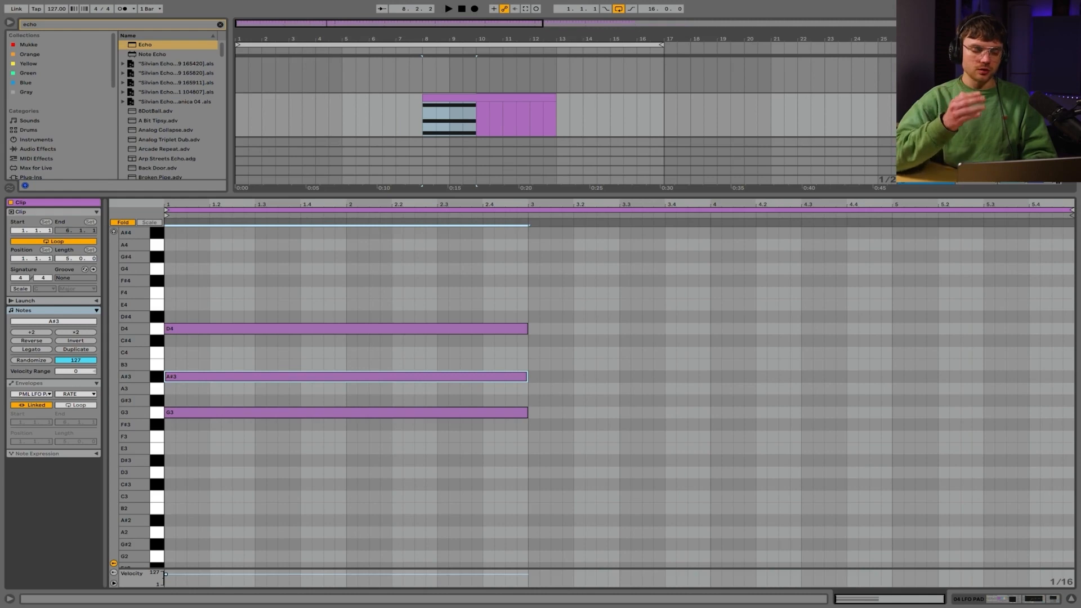
key("shift+Tab")
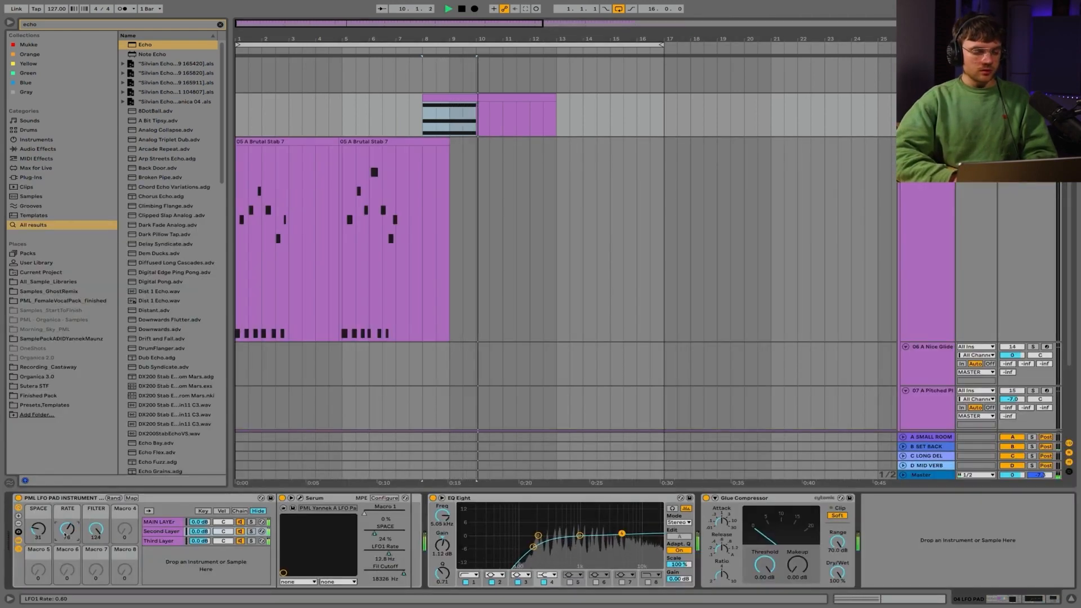
Reopen the LFO PAD clip, raise the chord's A#3 note one octave to A#4, and play it.
left_click(439, 99)
double_click(439, 98)
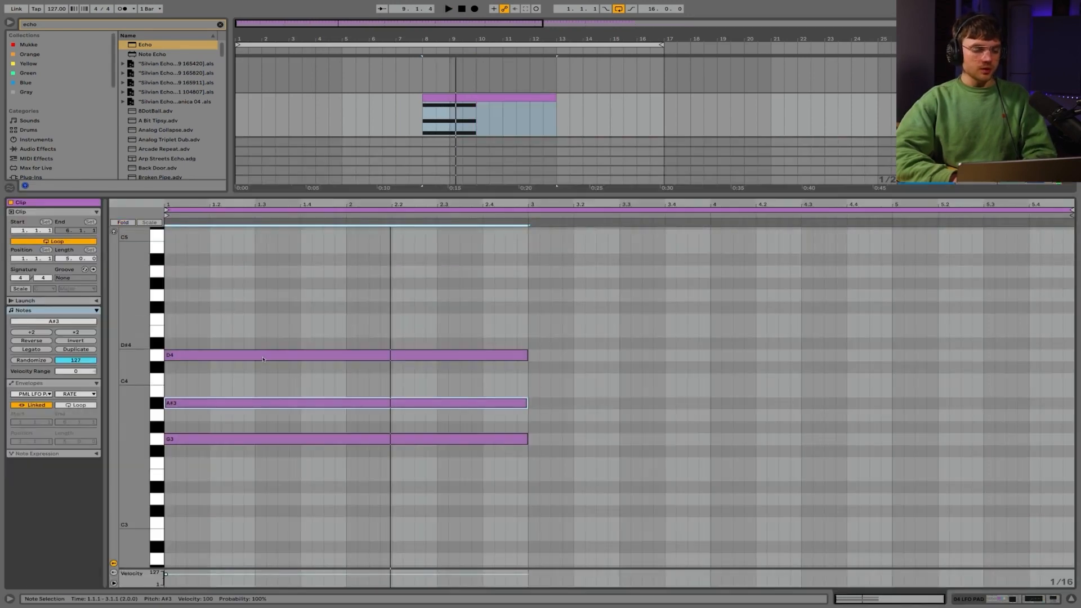
key("shift+Up")
key("space")
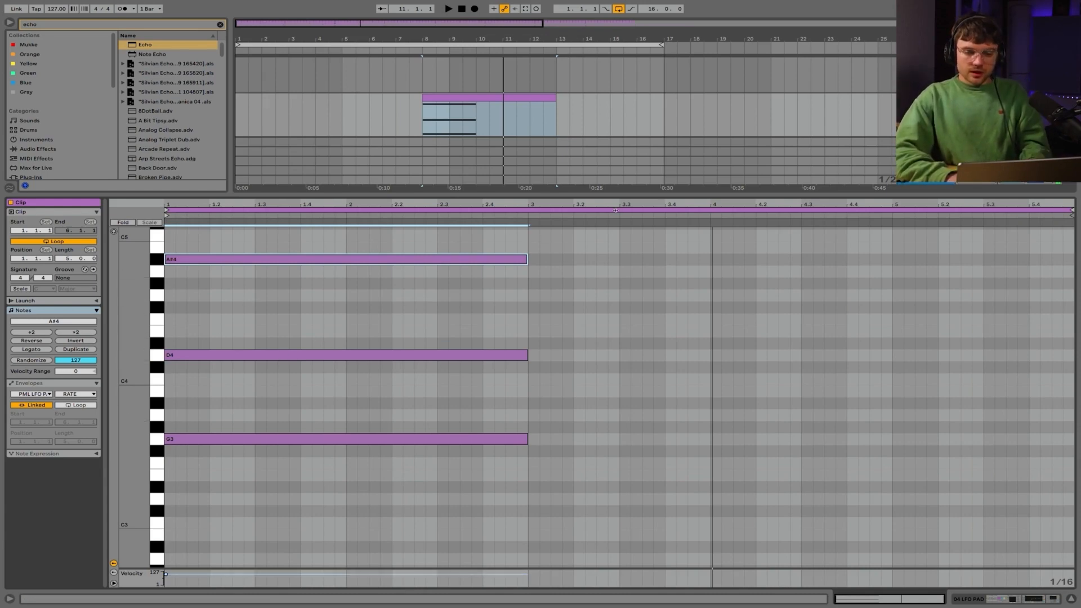
Return to the pad's devices and play from bar 8 while raising SPACE to 54 and RATE to 101.
key("shift+Tab")
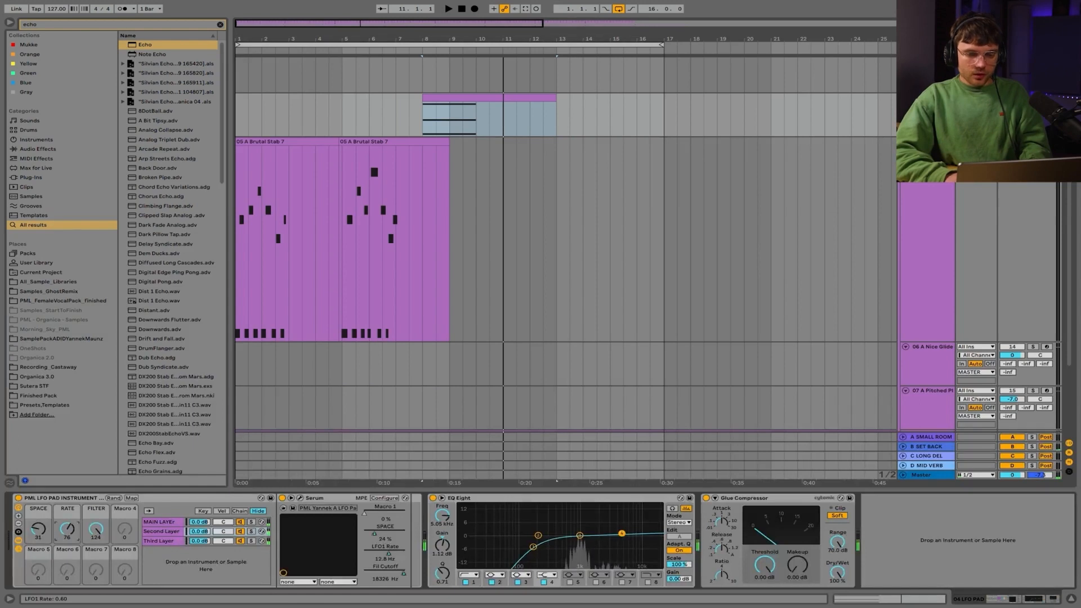
left_click(416, 125)
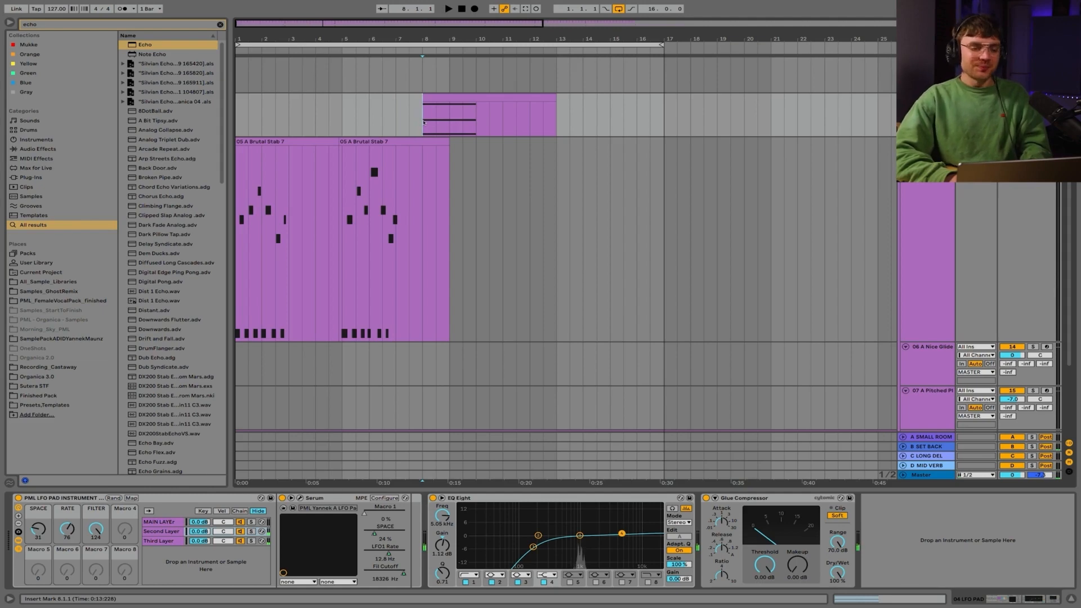
key("space")
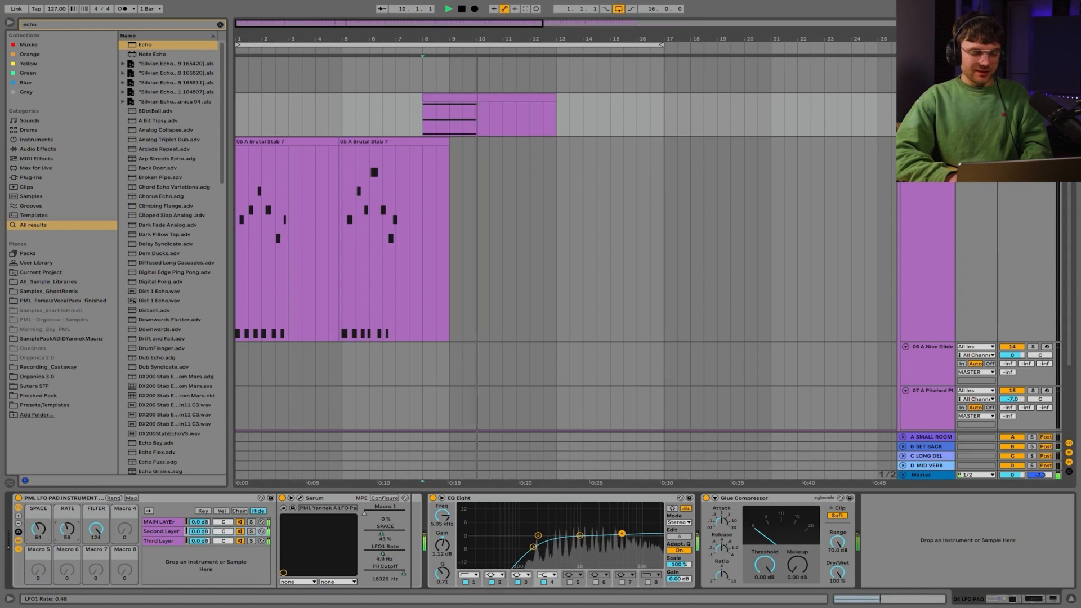
key("space")
key("space")
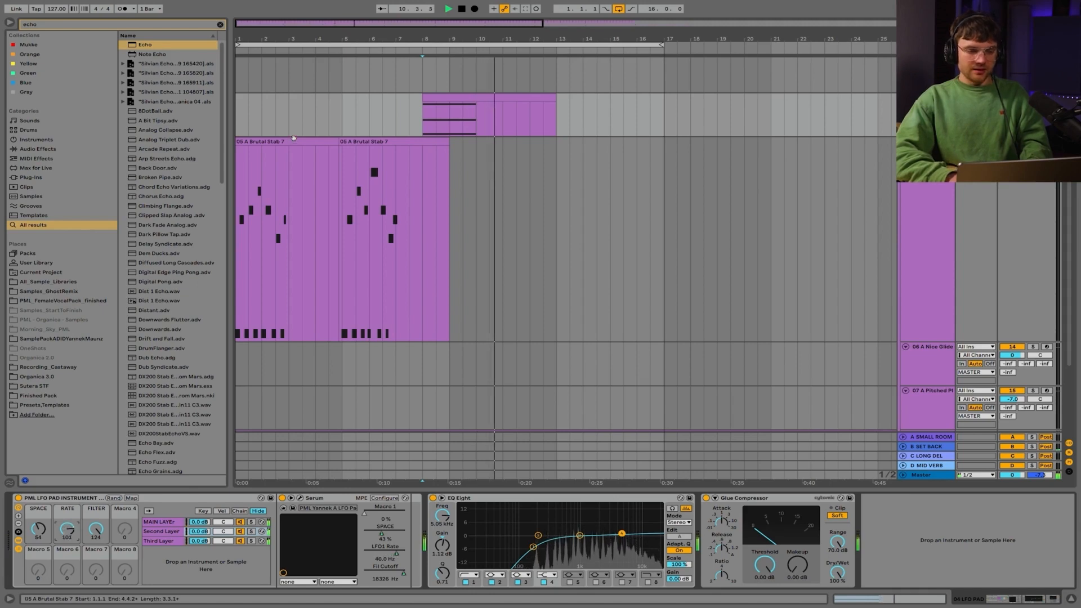
Play the pad together with the stabs from bar 5 and raise the pad's RATE macro to 127.
left_click(350, 105)
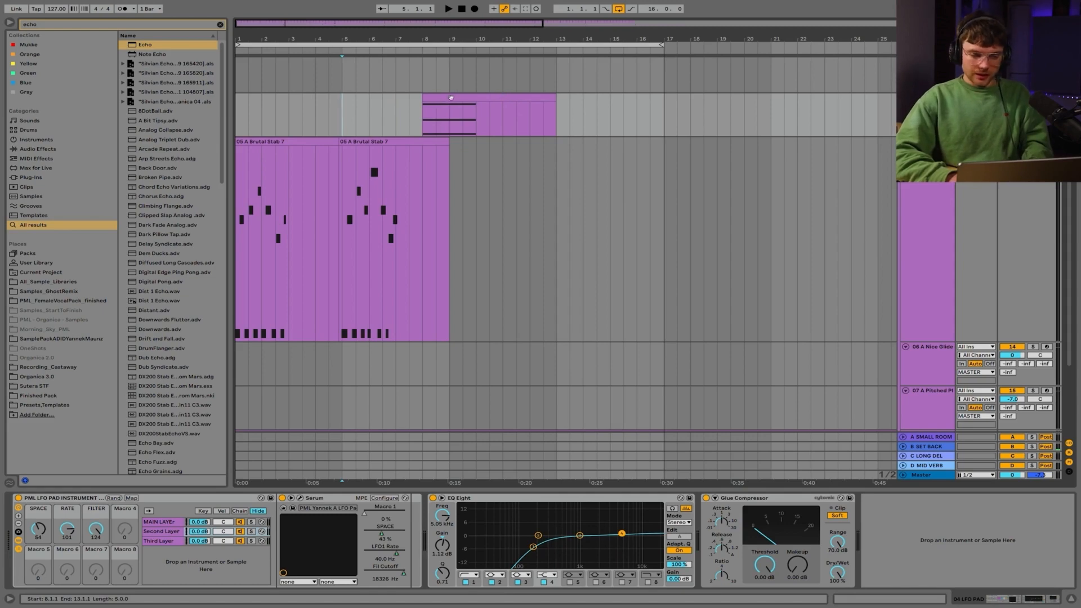
key("space")
scroll(417, 173, "up", 3)
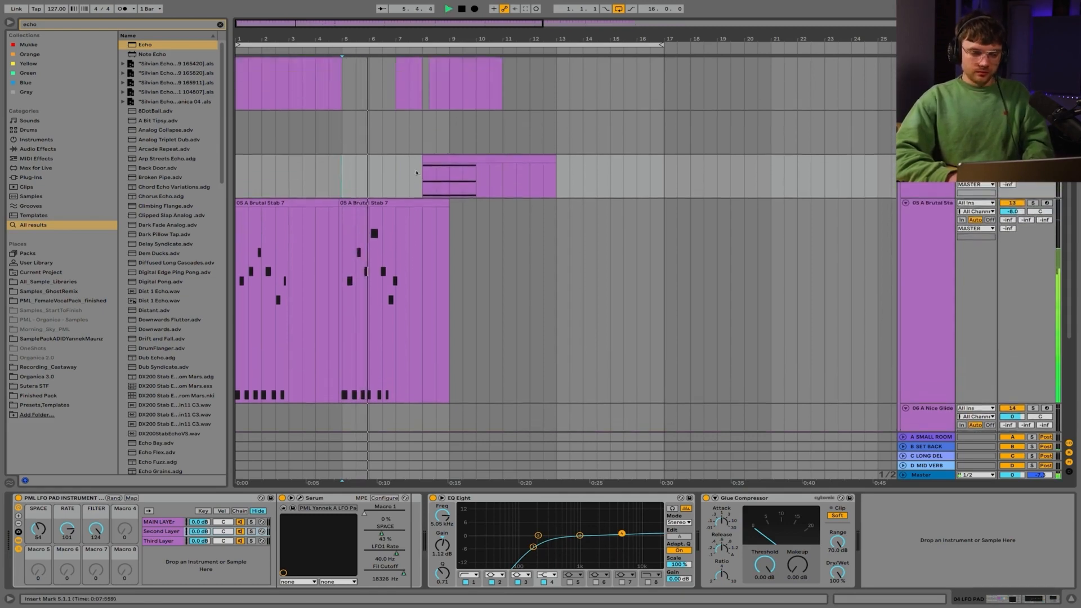
scroll(417, 173, "up", 3)
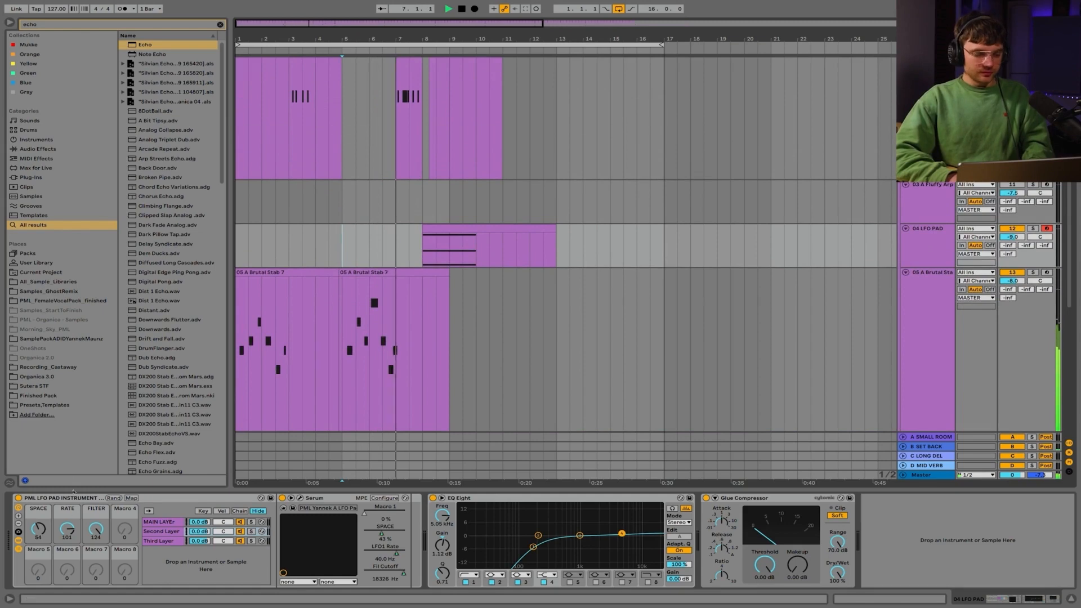
mouse_move(68, 529)
left_mouse_down()
mouse_move(67, 569)
mouse_move(67, 524)
left_mouse_up()
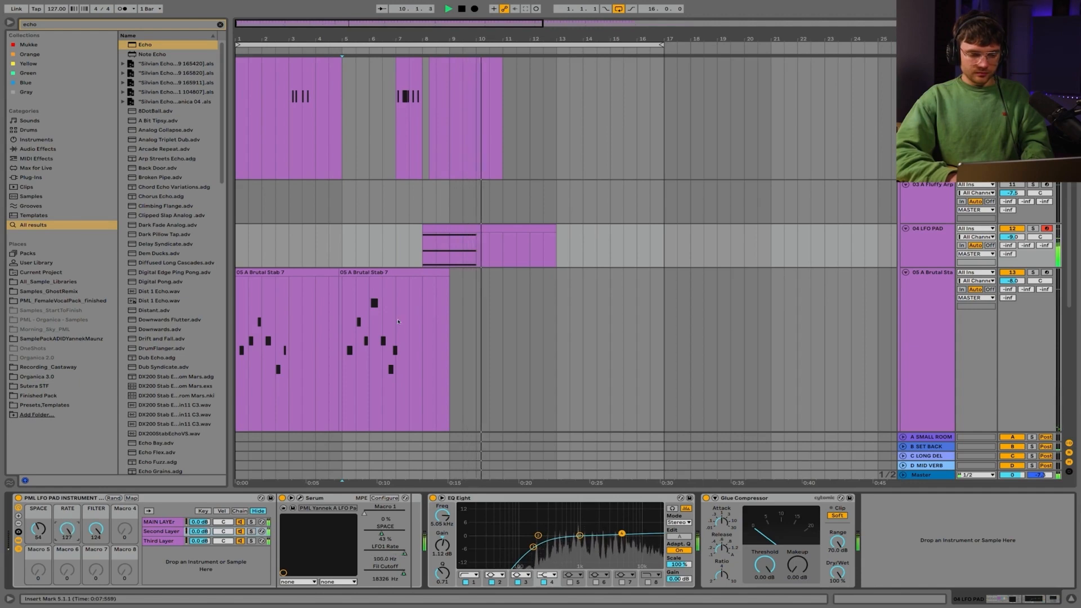
Move the LFO PAD clip to start at 9.1.1 and play the transition from bar 7.
left_click_drag(470, 233, 509, 232)
left_click(397, 246)
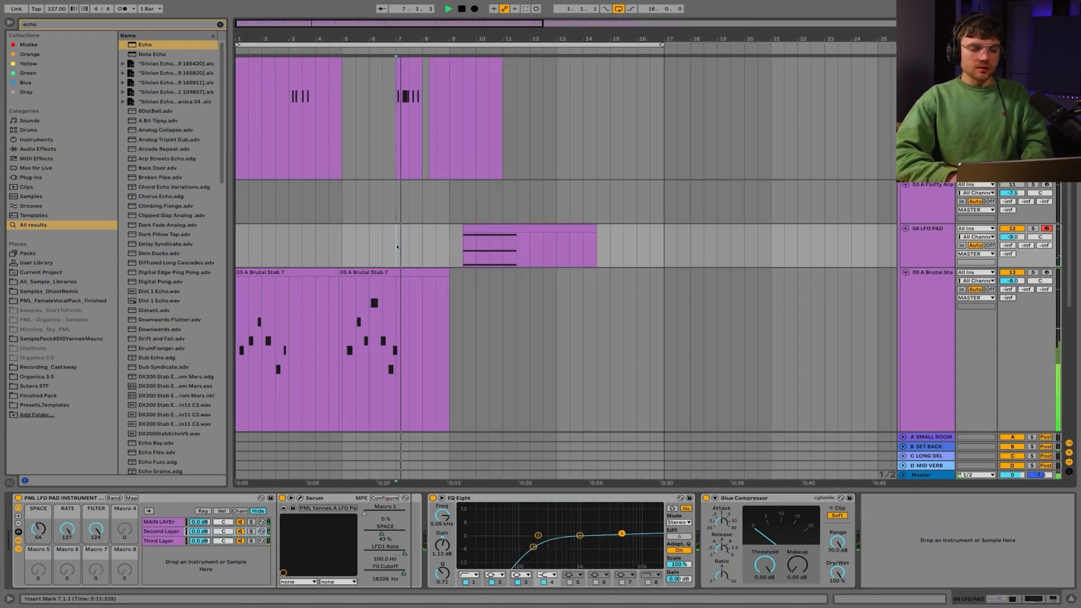
key("ctrl+z")
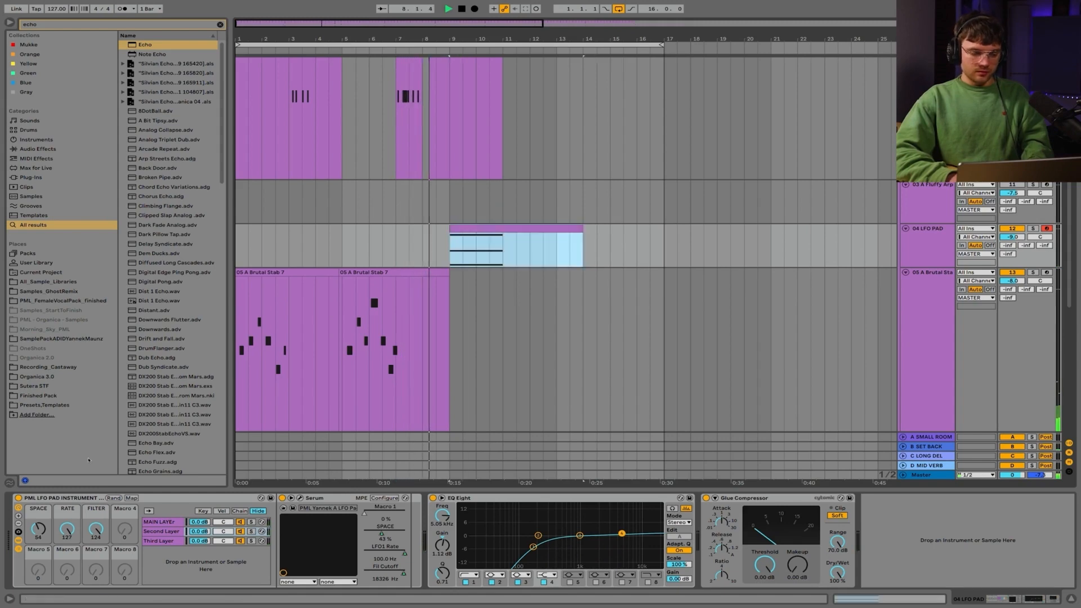
Lower the pad's RATE macro to 1 during playback, stop, and return the insert marker to 9.1.1.
left_click_drag(67, 529, 67, 577)
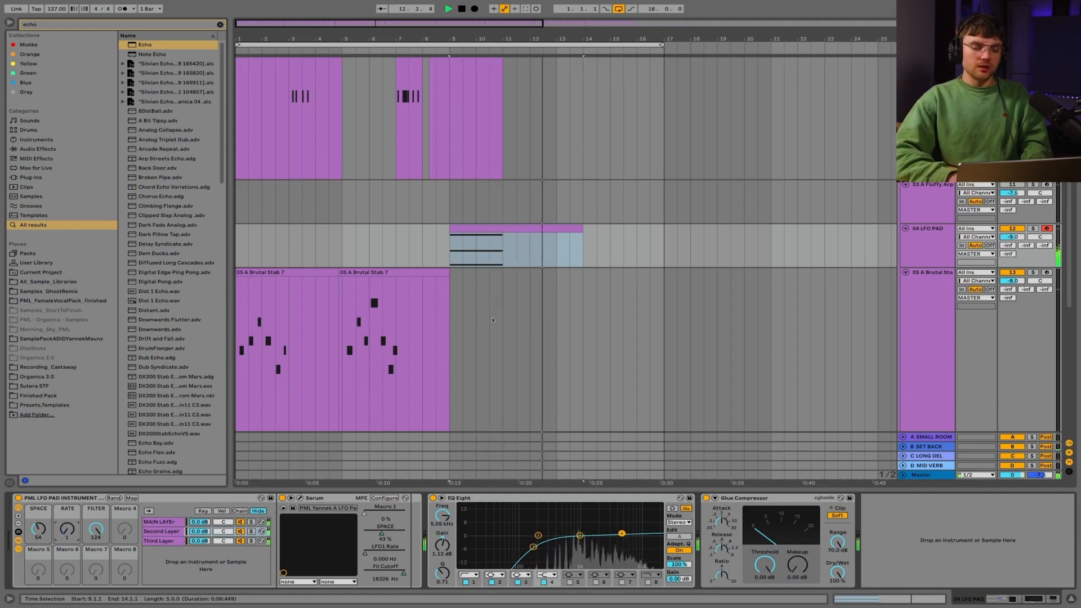
key("space")
left_click(450, 246)
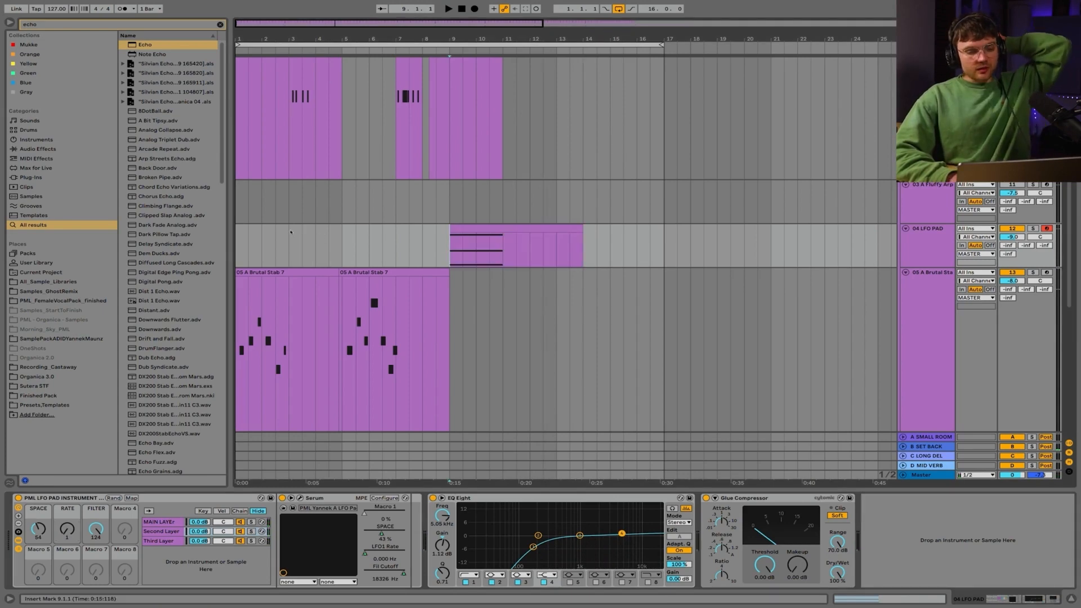
left_click_drag(291, 231, 237, 236)
left_click_drag(275, 112, 328, 113)
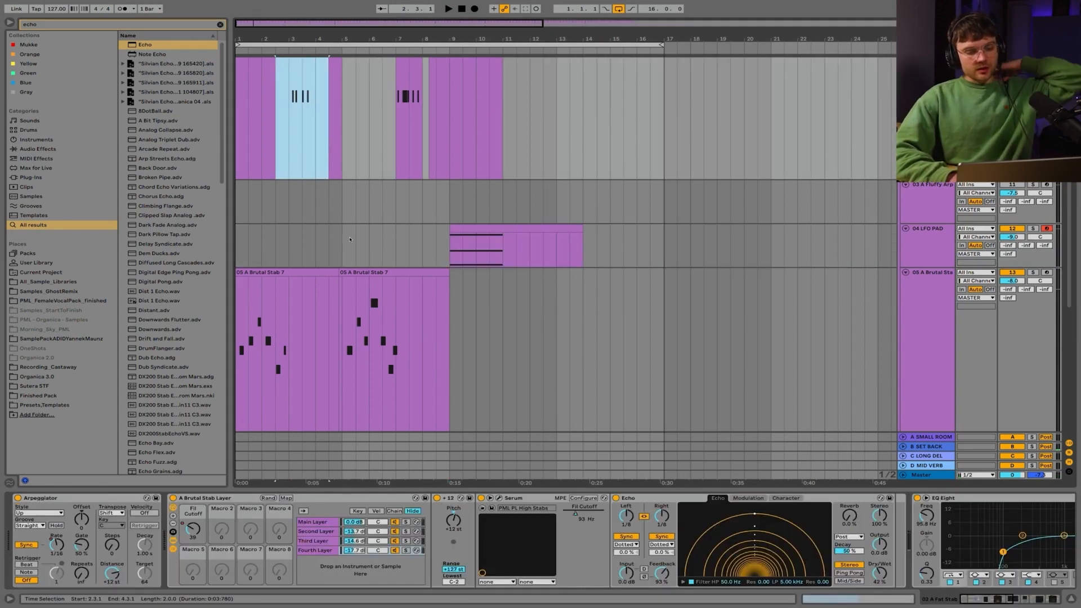
left_click_drag(349, 239, 396, 239)
left_click_drag(396, 203, 436, 202)
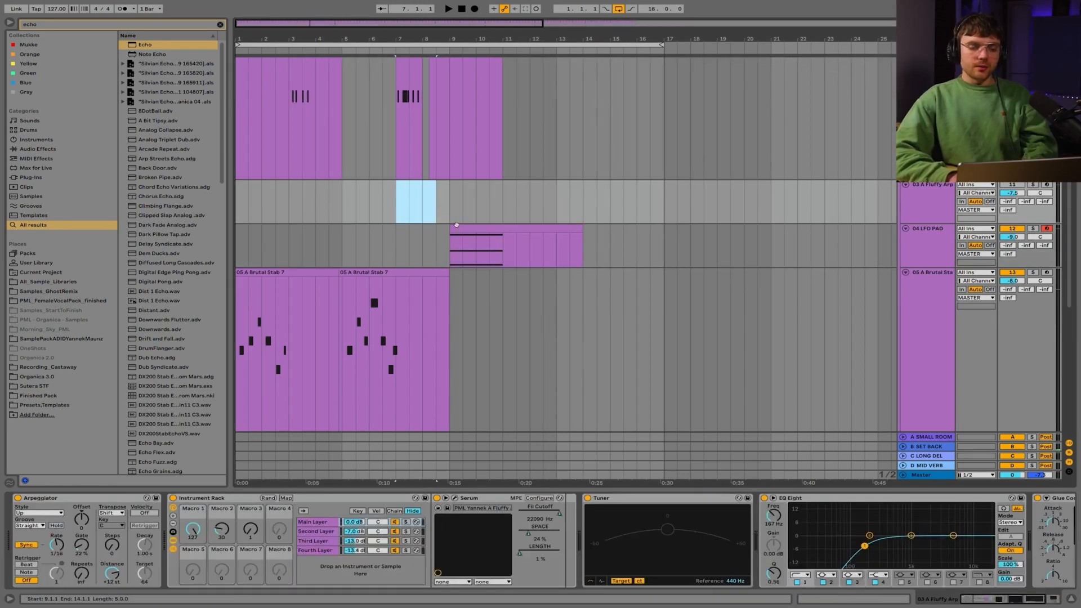
Show the LFO PAD's RATE automation, draw a ramp from 127 at bar 9 down to 1 at bar 11, and play it.
left_click(456, 226)
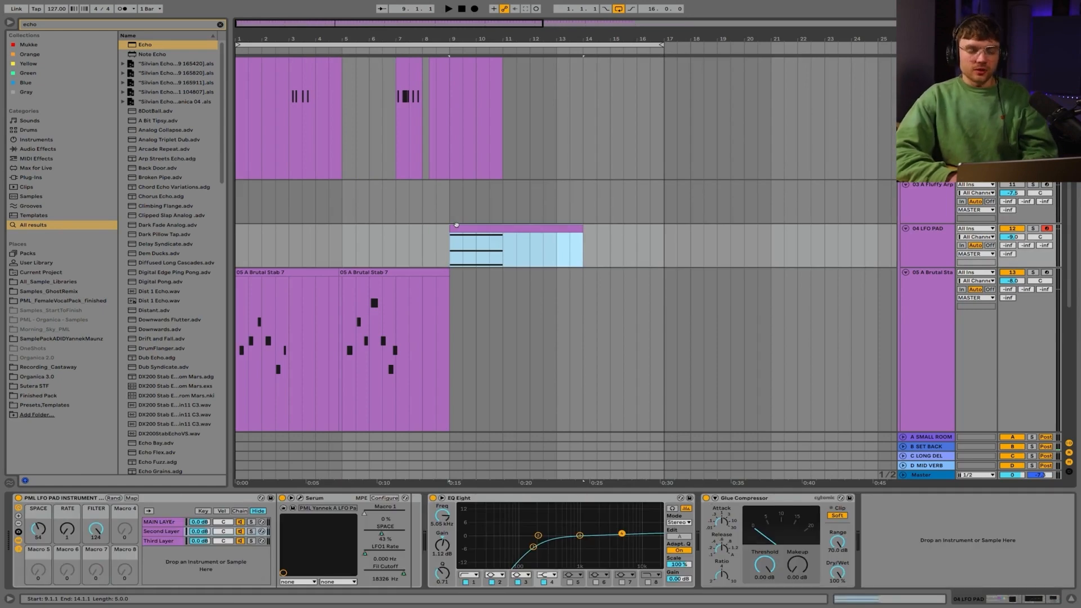
right_click(65, 536)
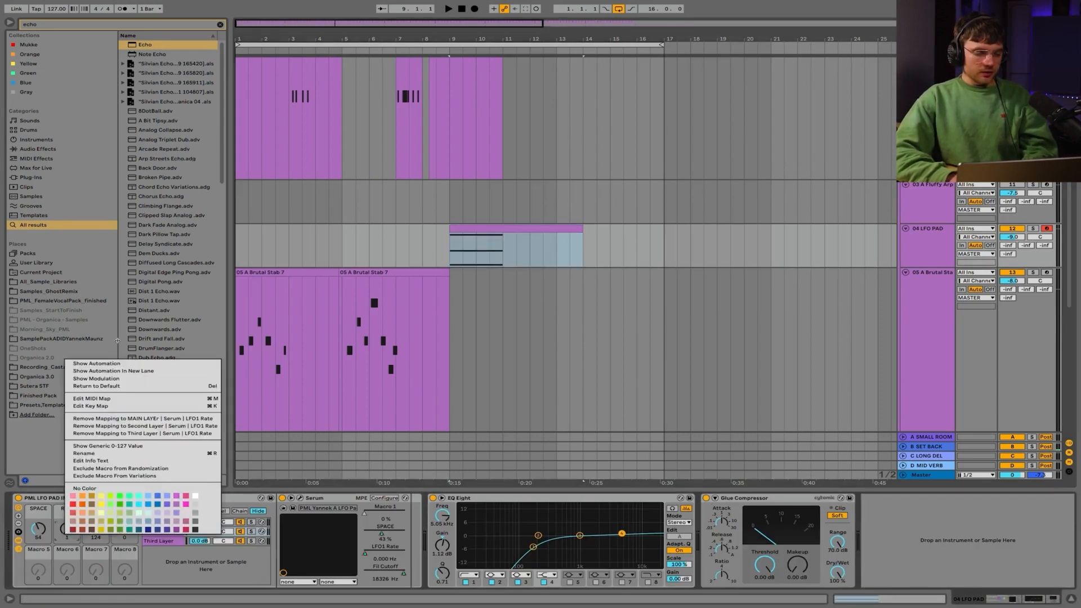
left_click(110, 363)
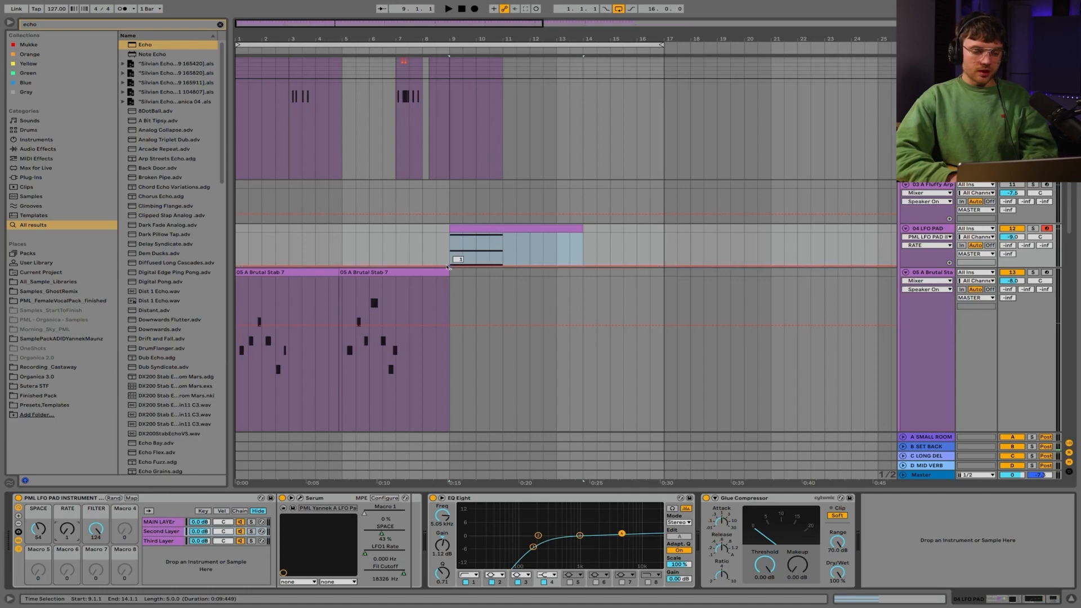
left_click_drag(448, 267, 508, 260)
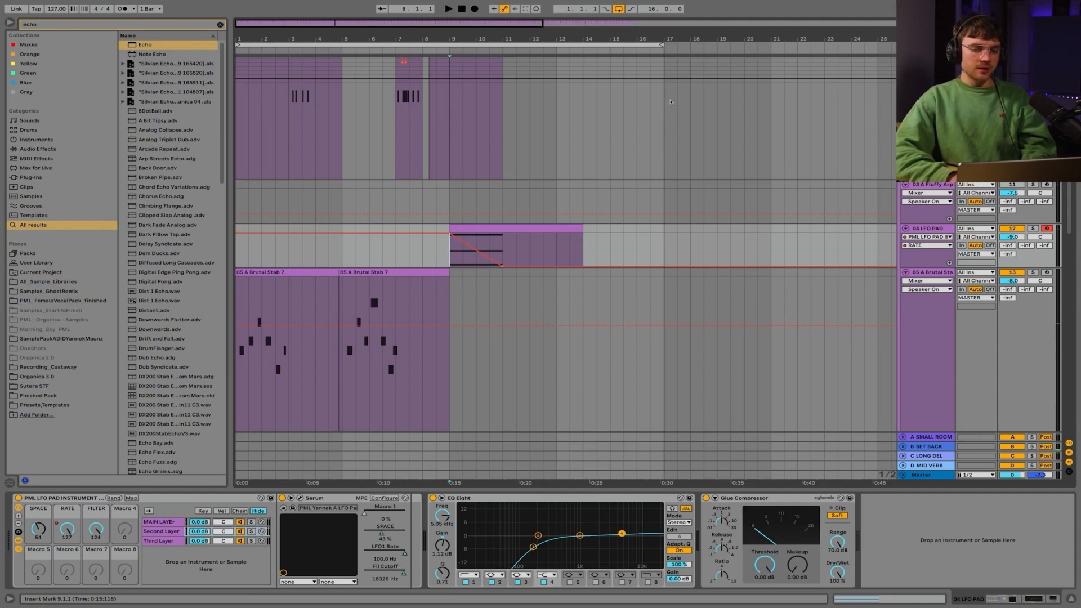
key("space")
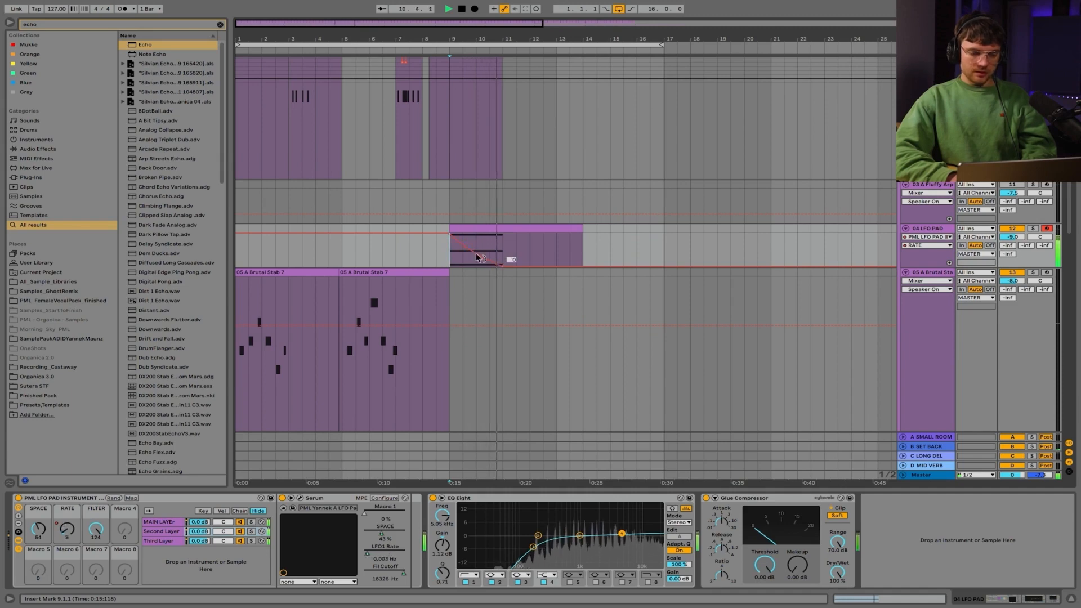
Bend the RATE automation ramp into a curve that drops faster at the start, and play it from bar 9.
key("space")
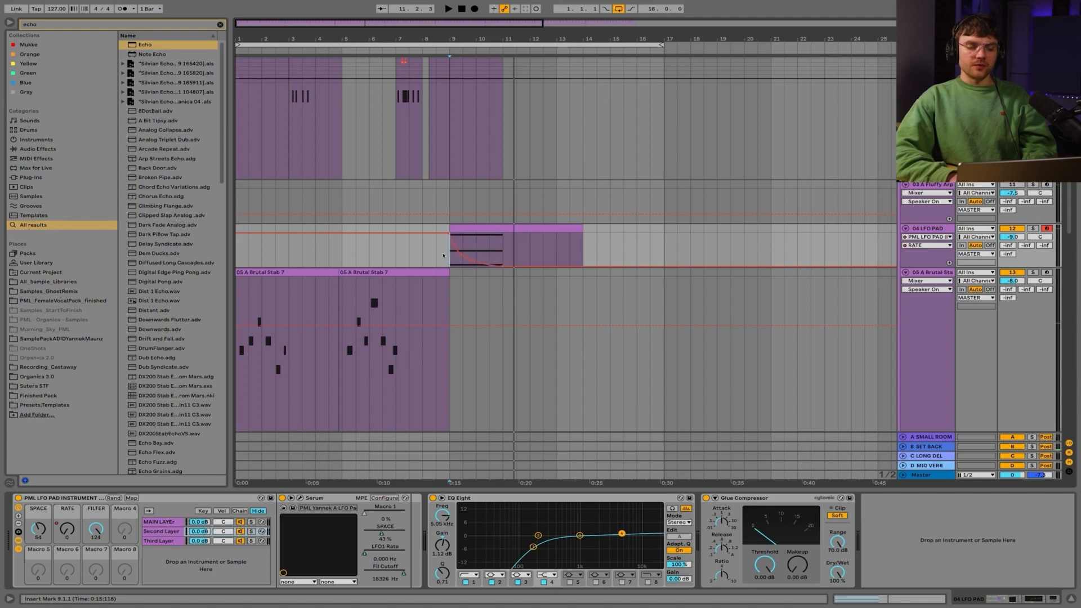
key("space")
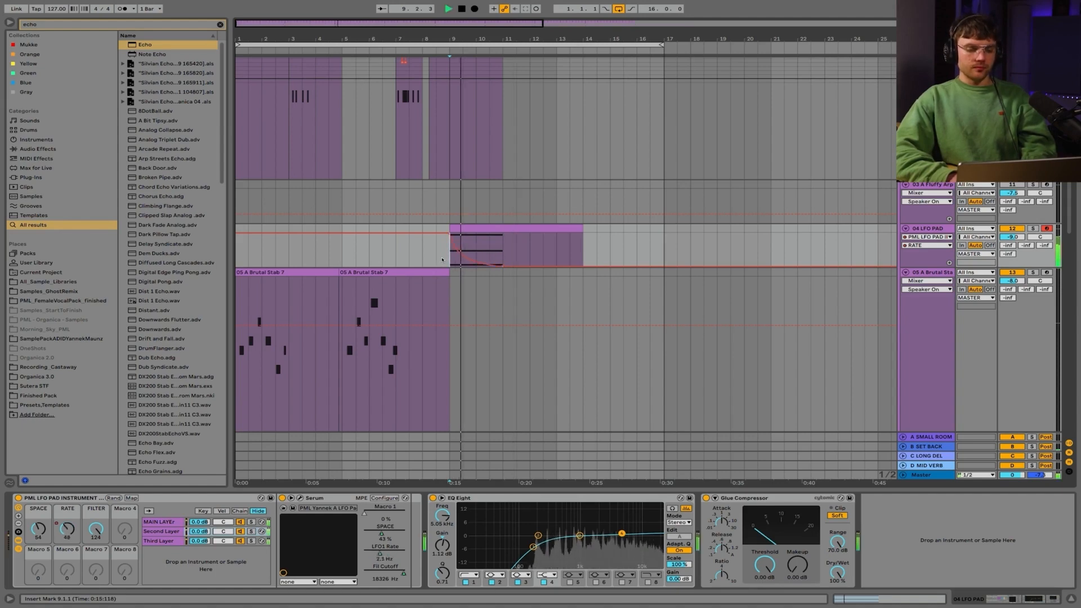
left_click_drag(489, 263, 480, 260)
key("space")
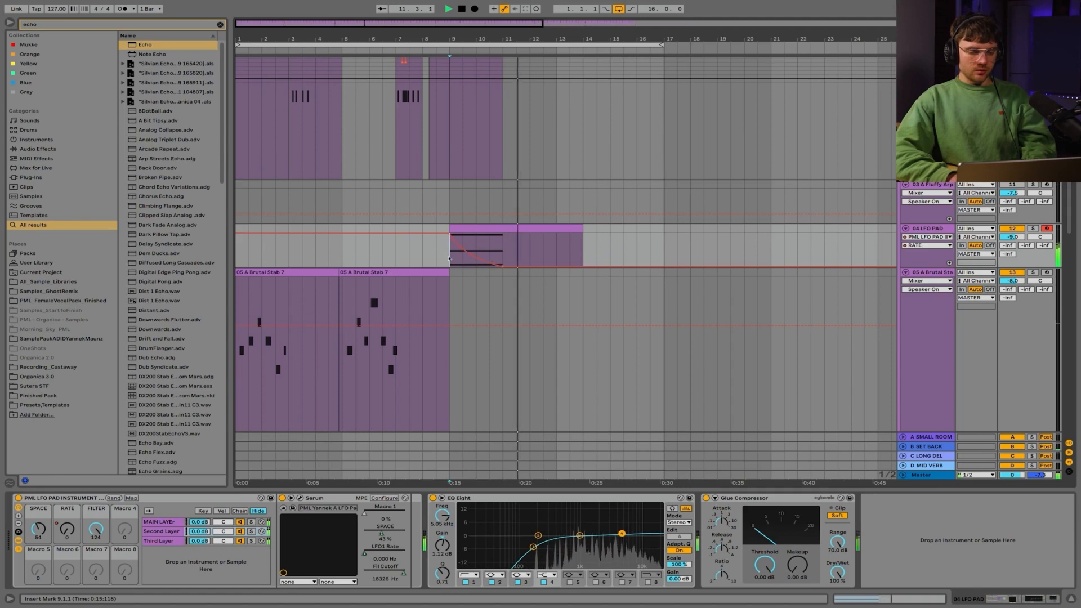
Automate the pad's SPACE macro to rise from 43 at bar 9 to 86 at bar 11, and play it.
right_click(38, 528)
left_click(61, 359)
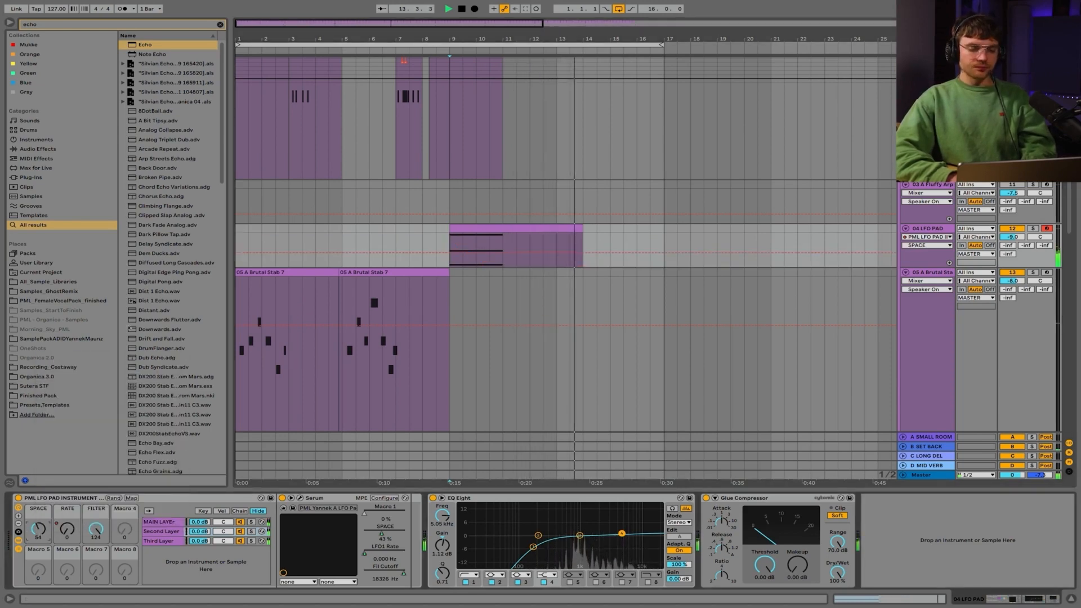
left_click(504, 253)
mouse_move(506, 255)
left_mouse_down()
mouse_move(451, 257)
mouse_move(504, 245)
left_mouse_up()
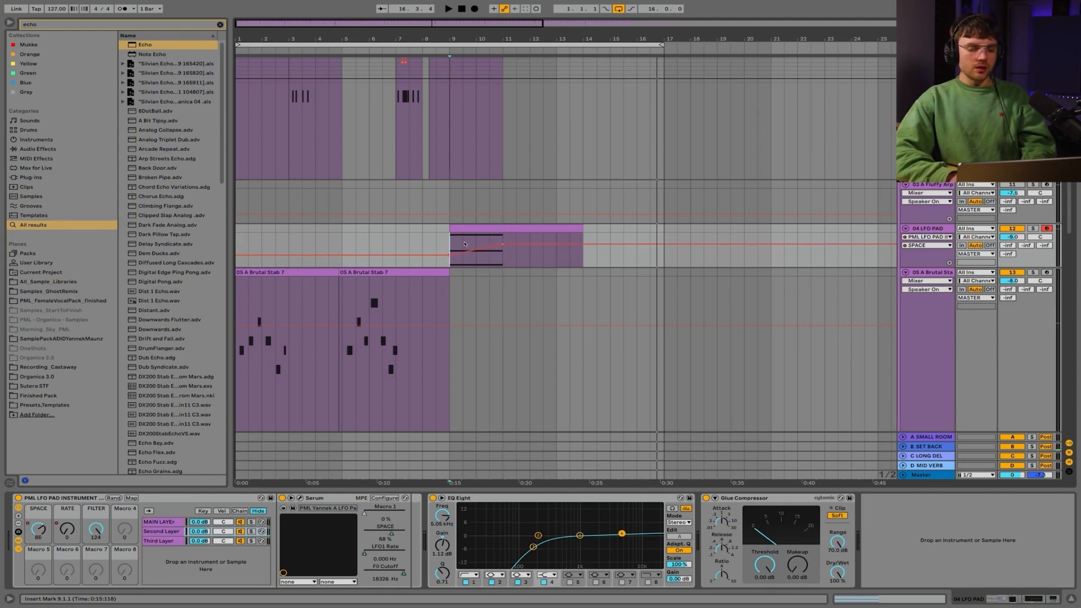
key("space")
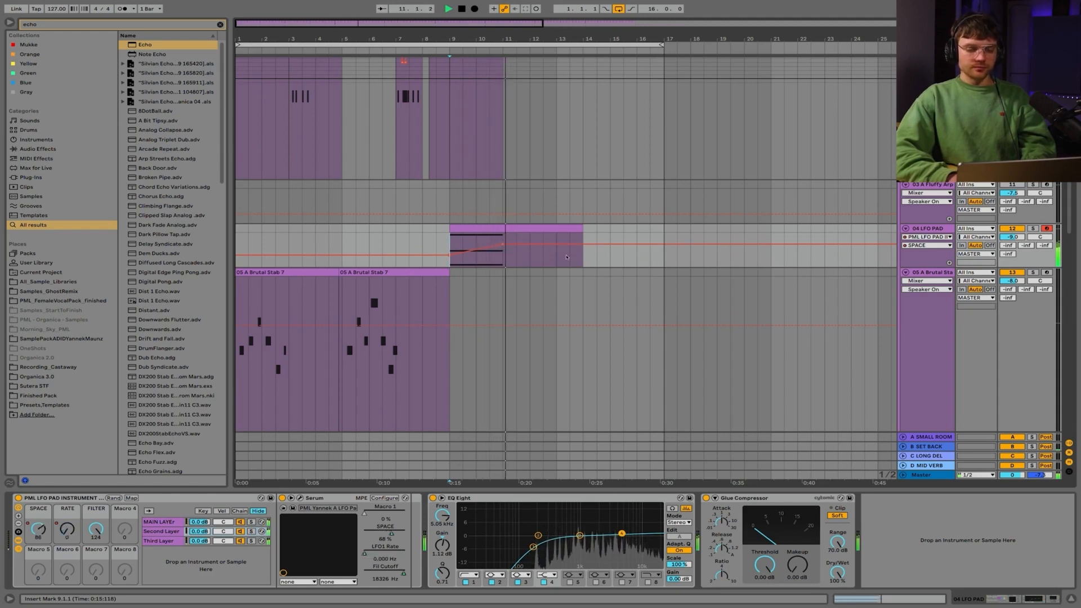
Hide the automation and raise the LFO PAD track volume to -5.0 dB while playing the pad.
key("a")
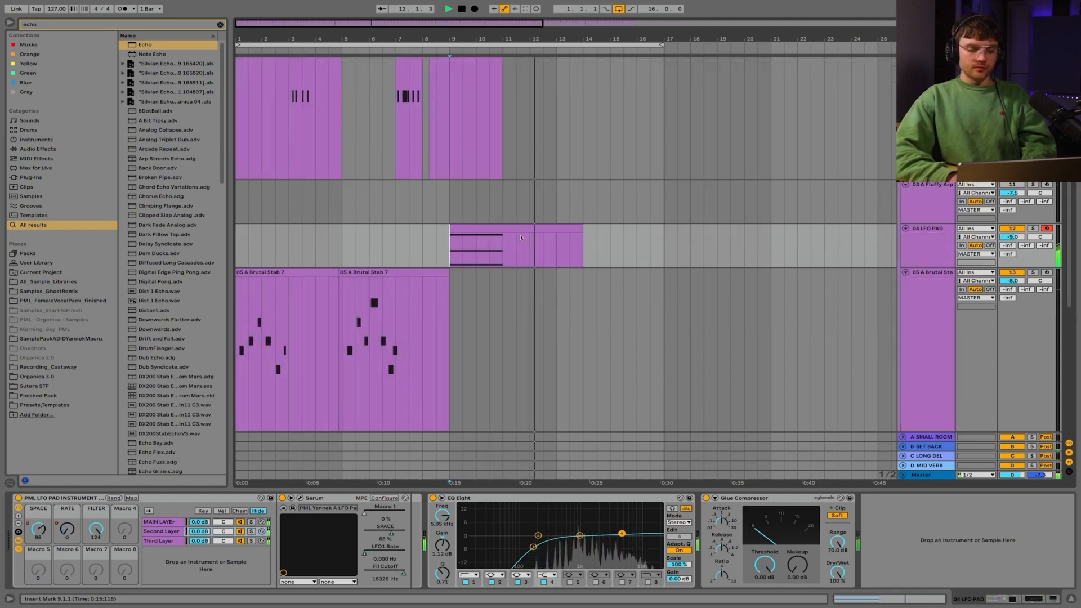
left_click_drag(1012, 237, 1012, 219)
key("space")
key("space")
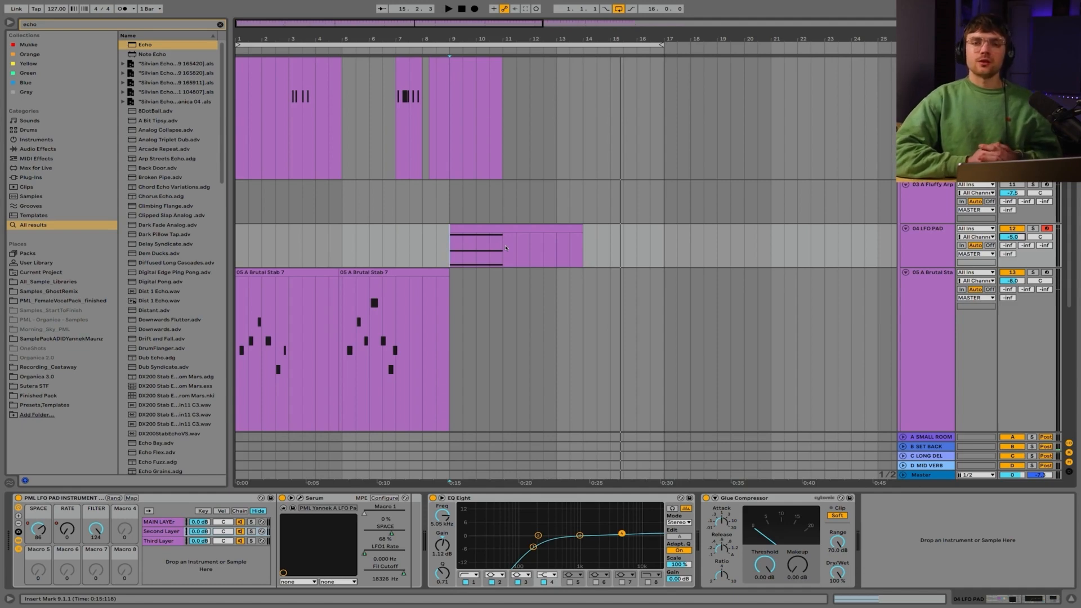
Play the transition from the stabs into the pad, starting at 8.3.1.
left_click_drag(425, 202, 447, 204)
left_click(437, 246)
key("space")
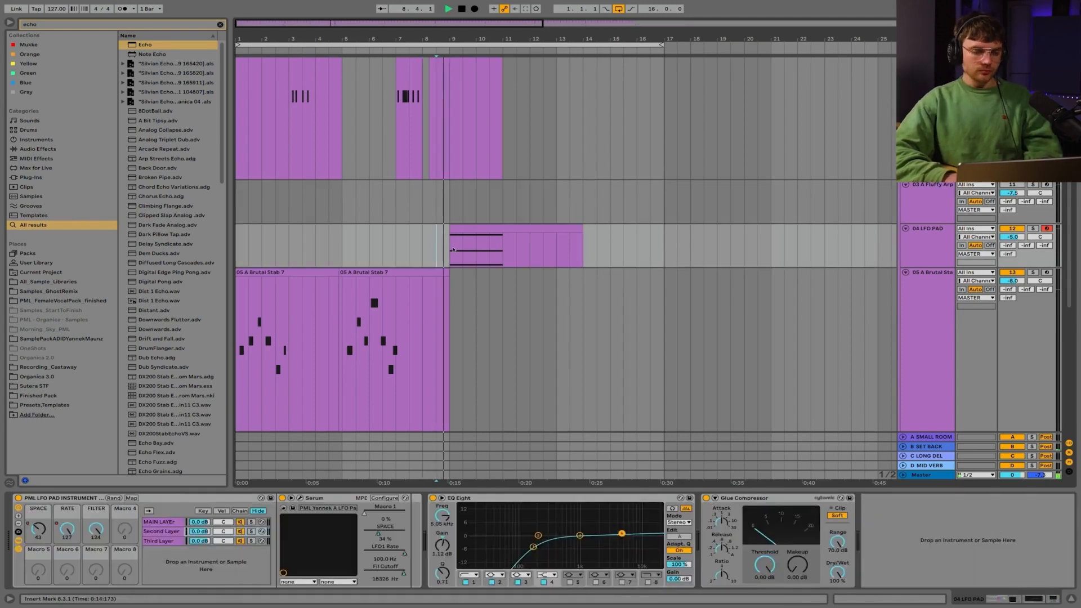
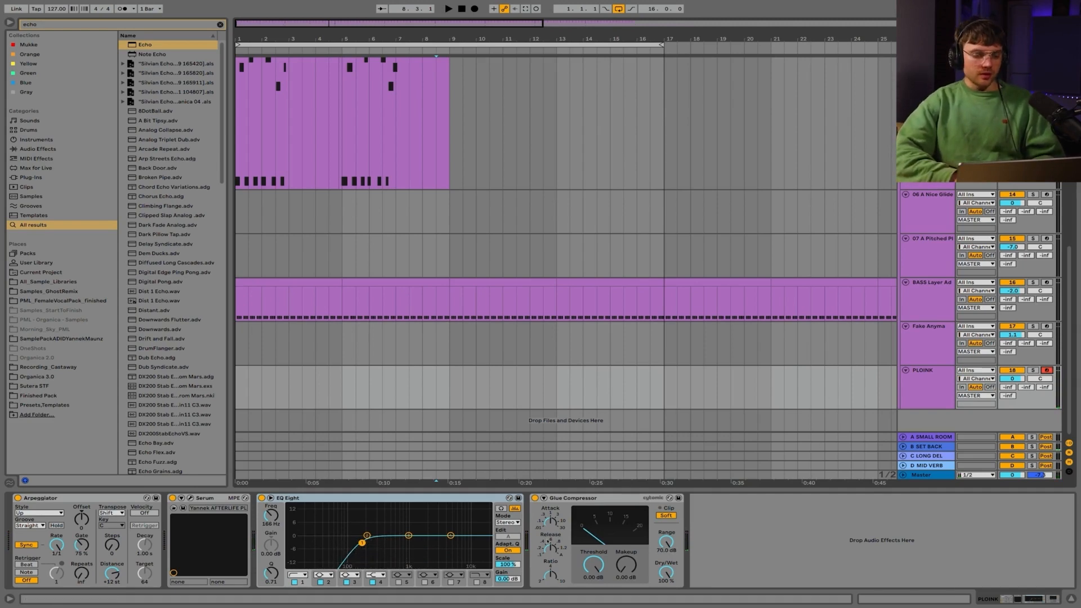
Set the PLOINK track's Arpeggiator rate to 1/16 and place the insert marker on that track at 9.1.1.
left_click_drag(57, 544, 54, 554)
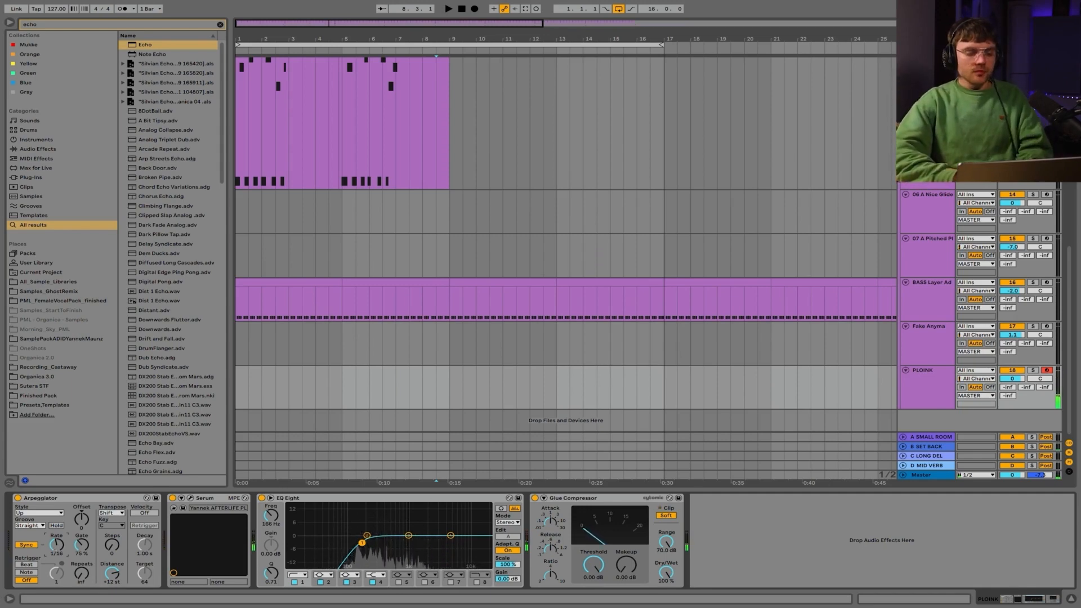
left_click(933, 378)
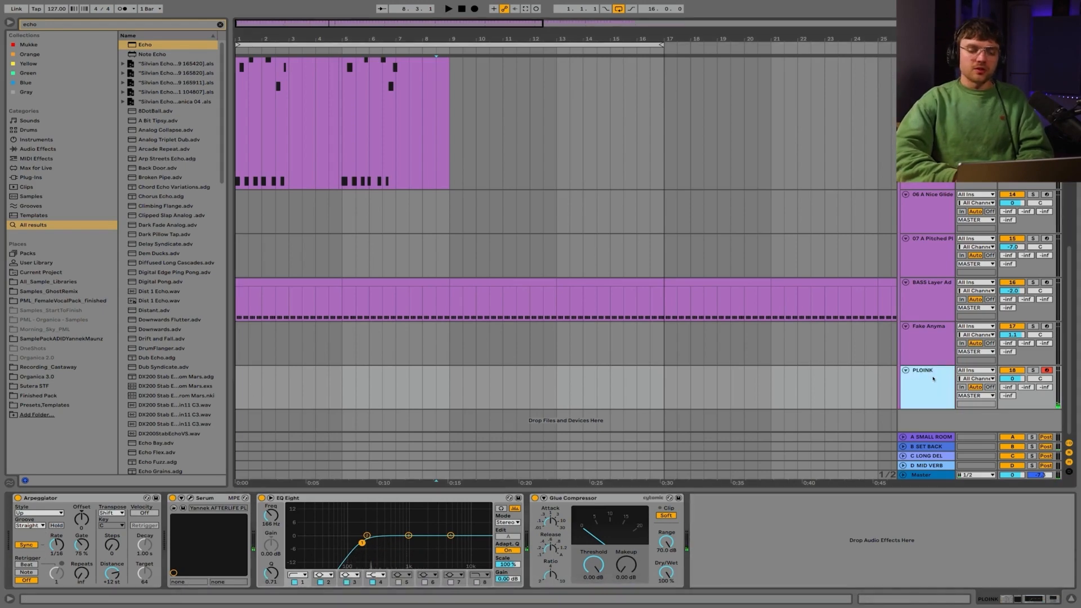
left_click(449, 377)
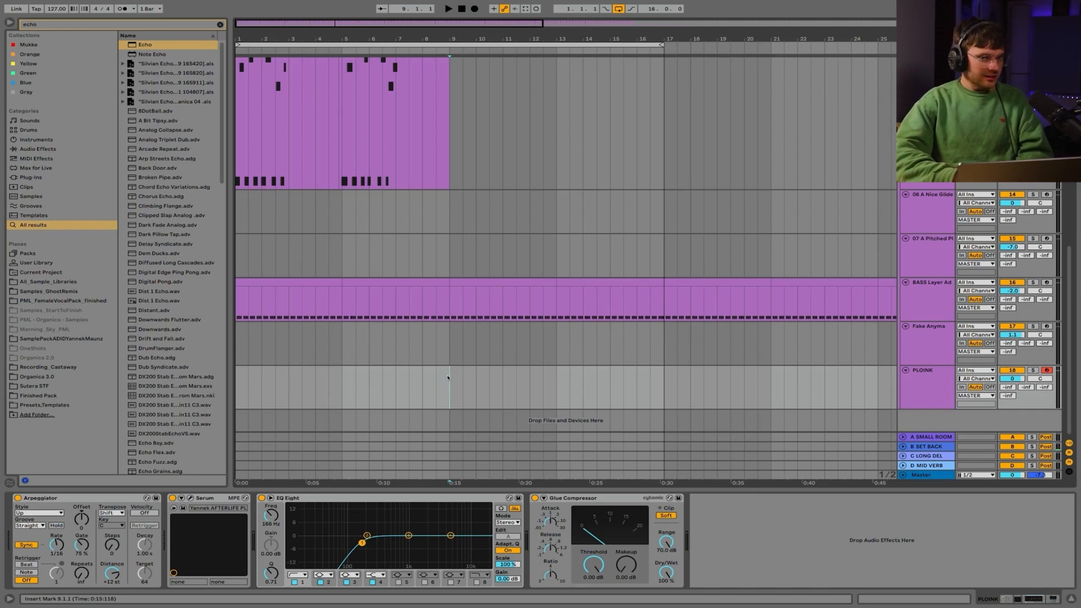
Delete the existing MIDI mapping of the Fat Stab's arpeggiator rate and map CC 1 to the PLOINK Arpeggiator's synced rate.
key("super+m")
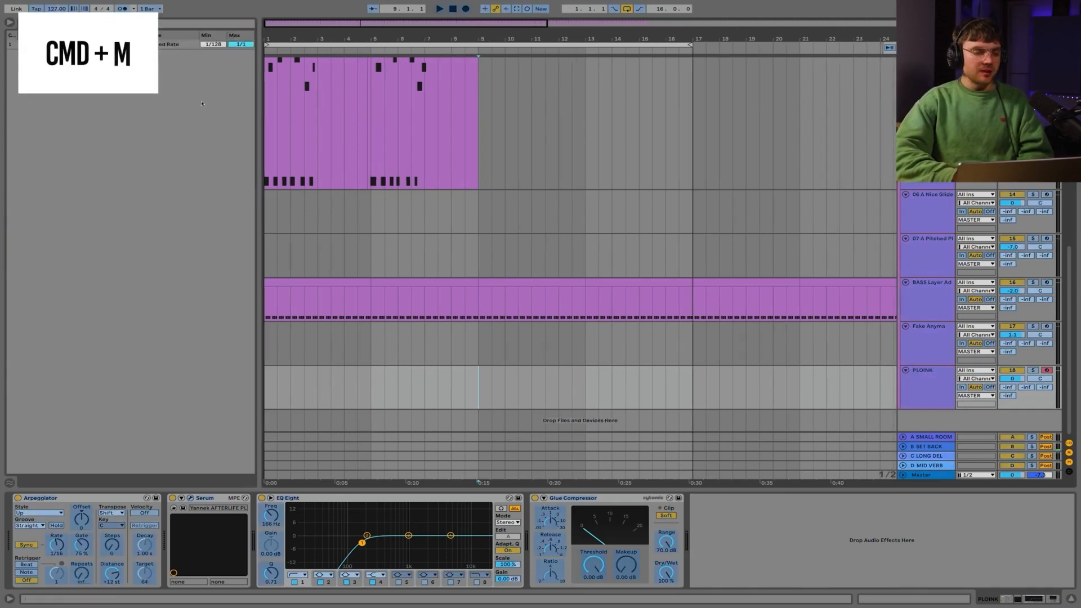
left_click(139, 45)
key("Delete")
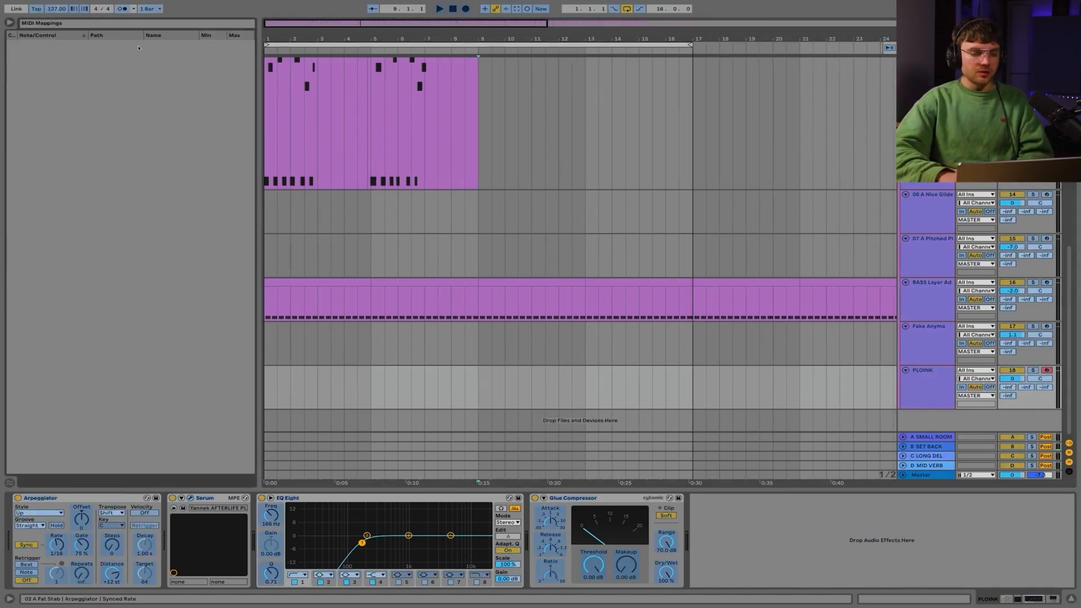
left_click(56, 549)
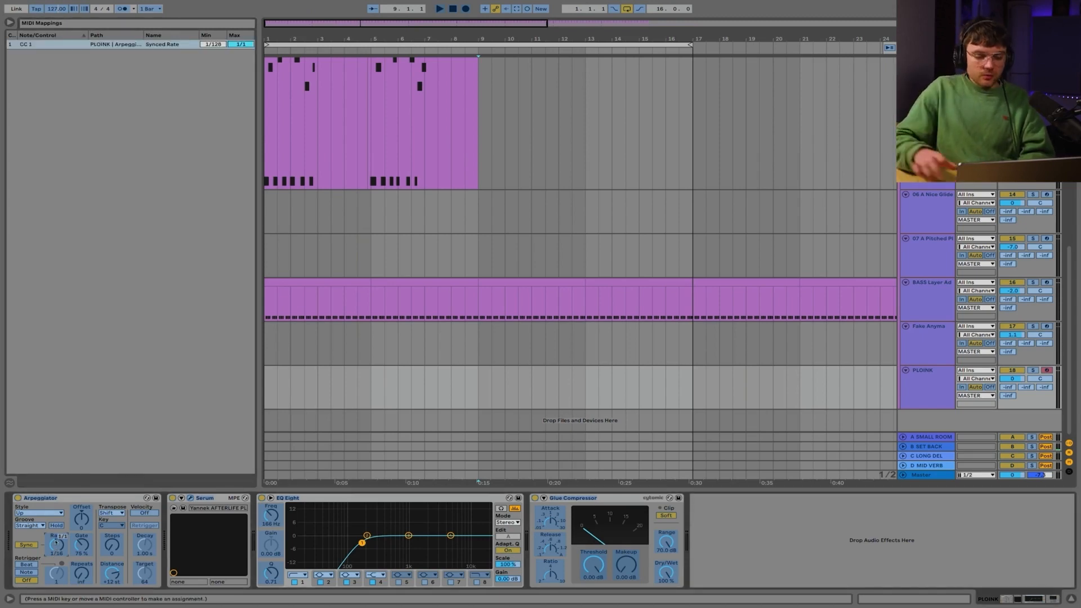
key("ctrl+m")
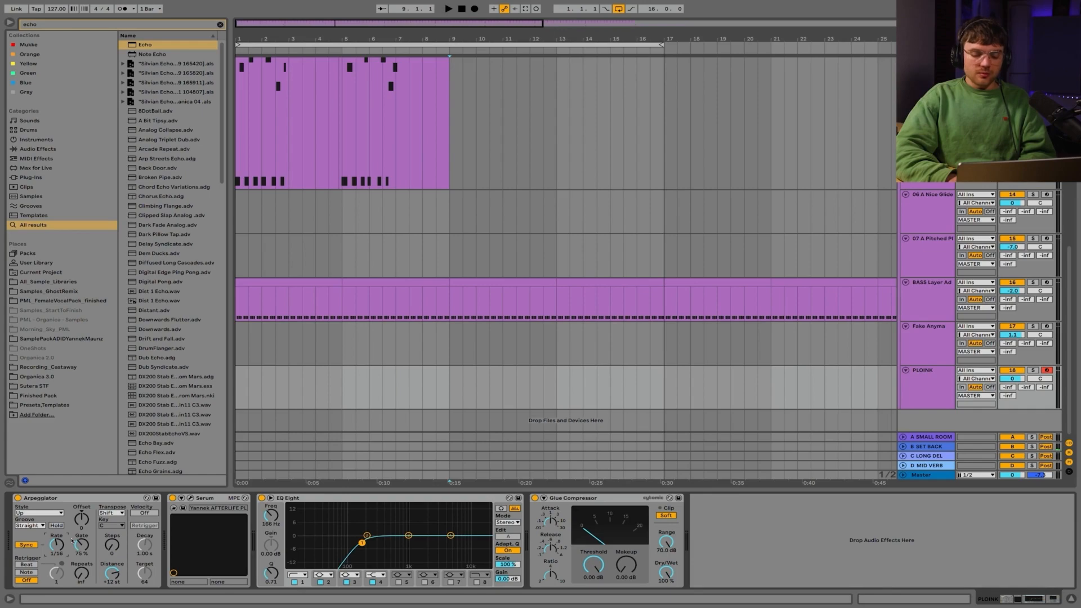
Review the MIDI keyboard's Track and Remote settings in the Link/Tempo/MIDI preferences, and close them.
key("super+comma")
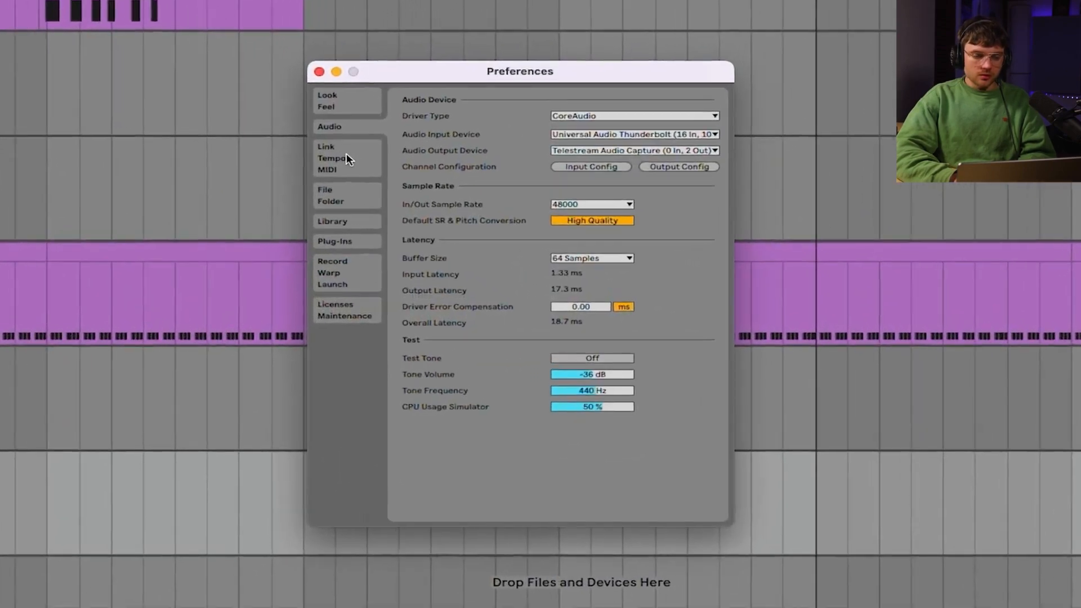
left_click(468, 242)
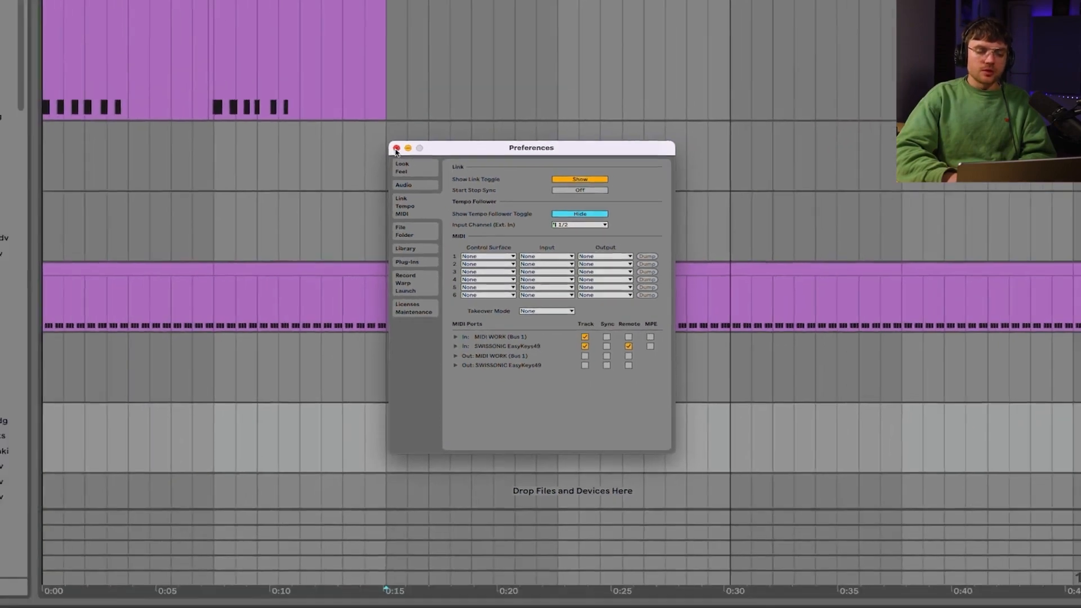
left_click(307, 60)
Select the 16-bar loop range on the PLOINK track and start recording into the arrangement from bar 1.
left_click(410, 43)
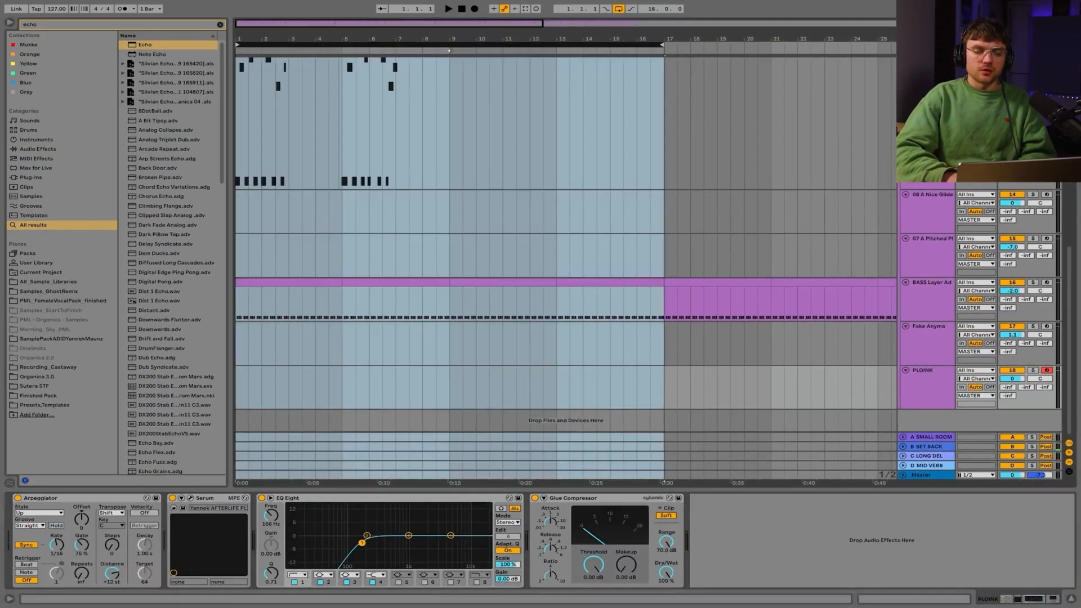
left_click(451, 98)
left_click(434, 380)
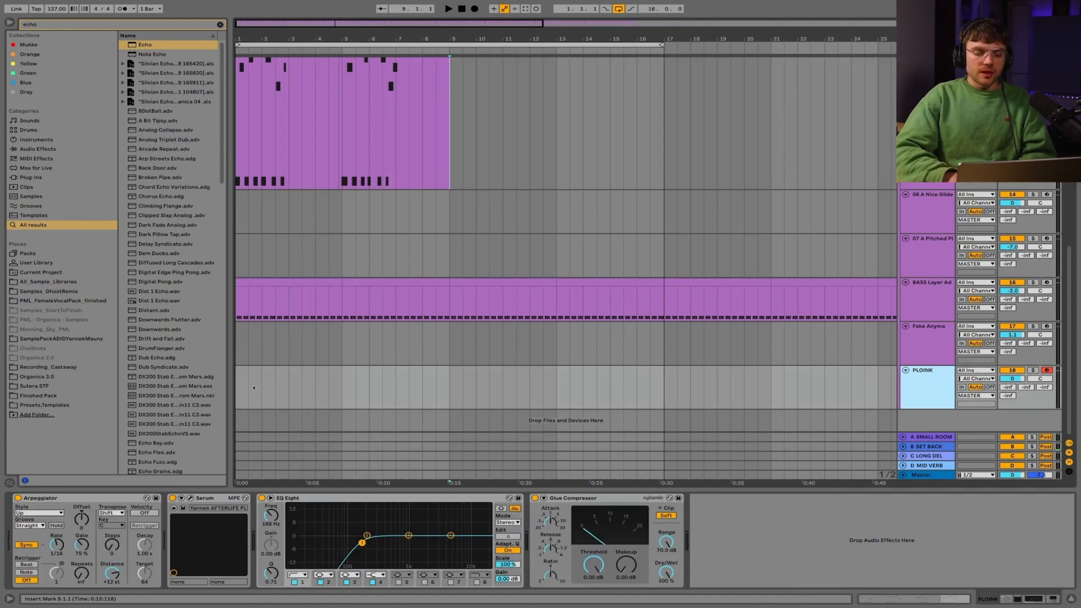
left_click(451, 389)
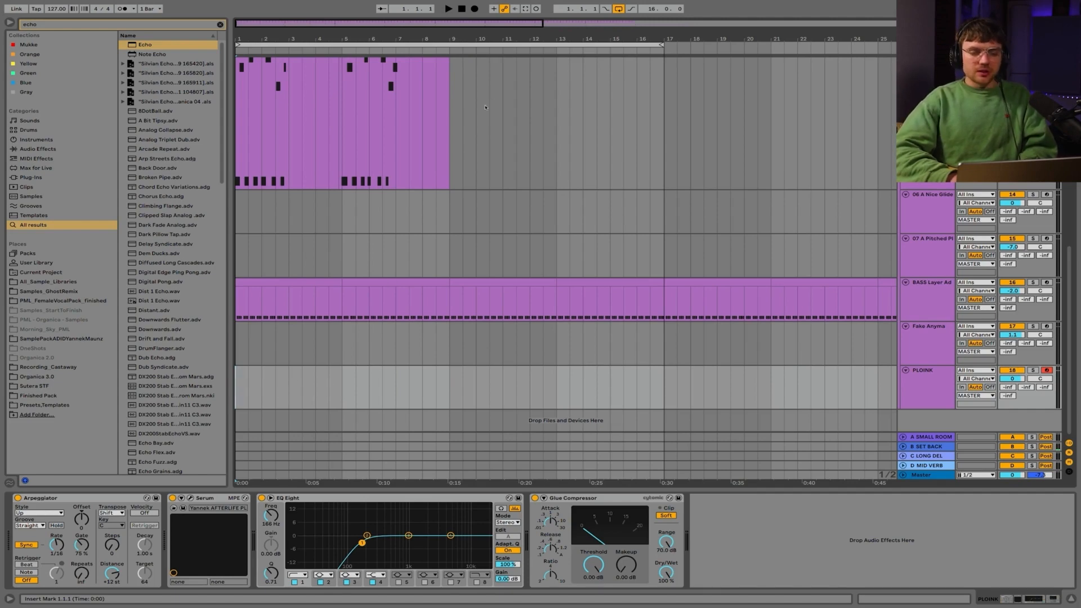
left_click(485, 46)
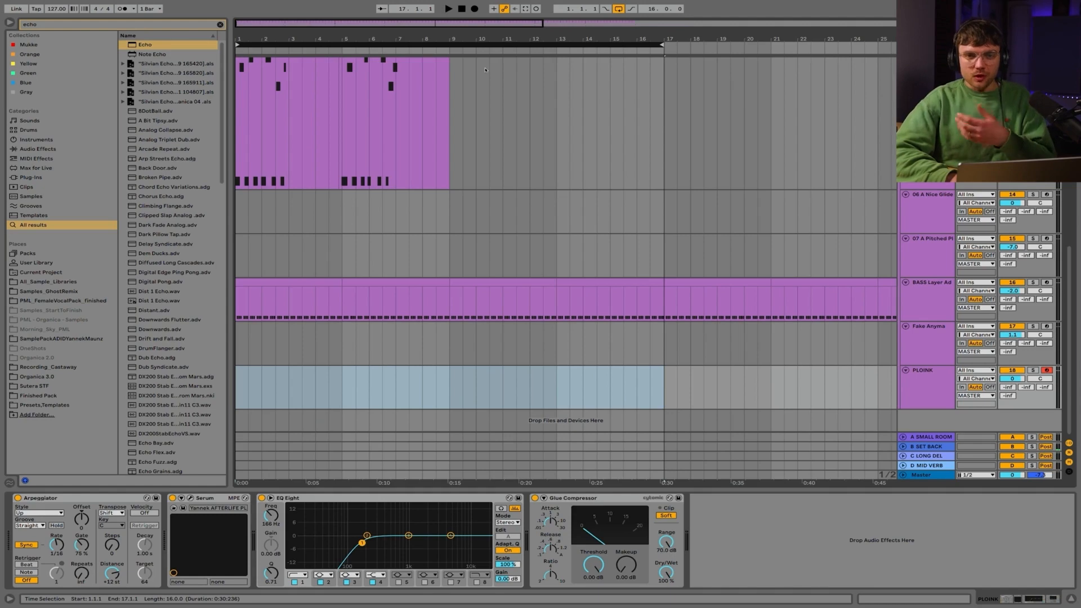
left_click(475, 9)
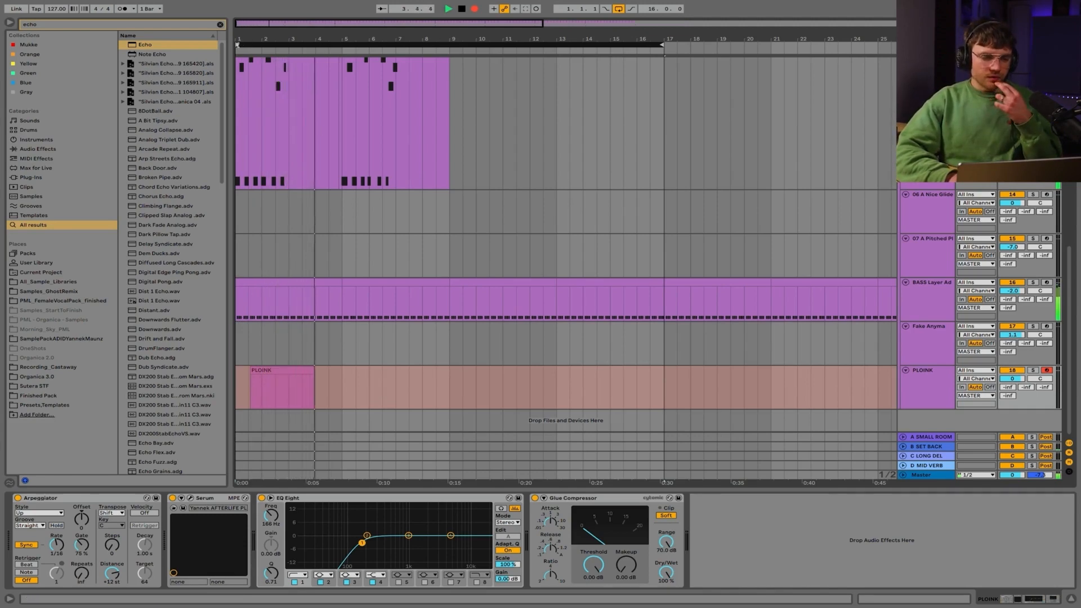
Shorten the loop to bars 9 to 17, record arpeggio notes on the PLOINK track within it, and stop.
left_click_drag(238, 45, 451, 45)
left_click(463, 44)
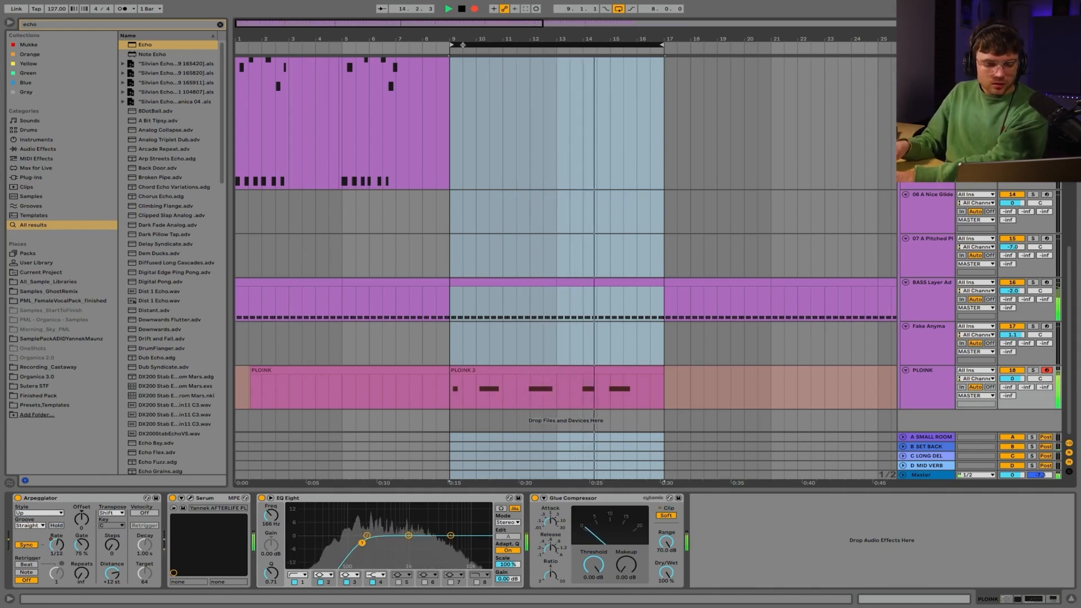
key("space")
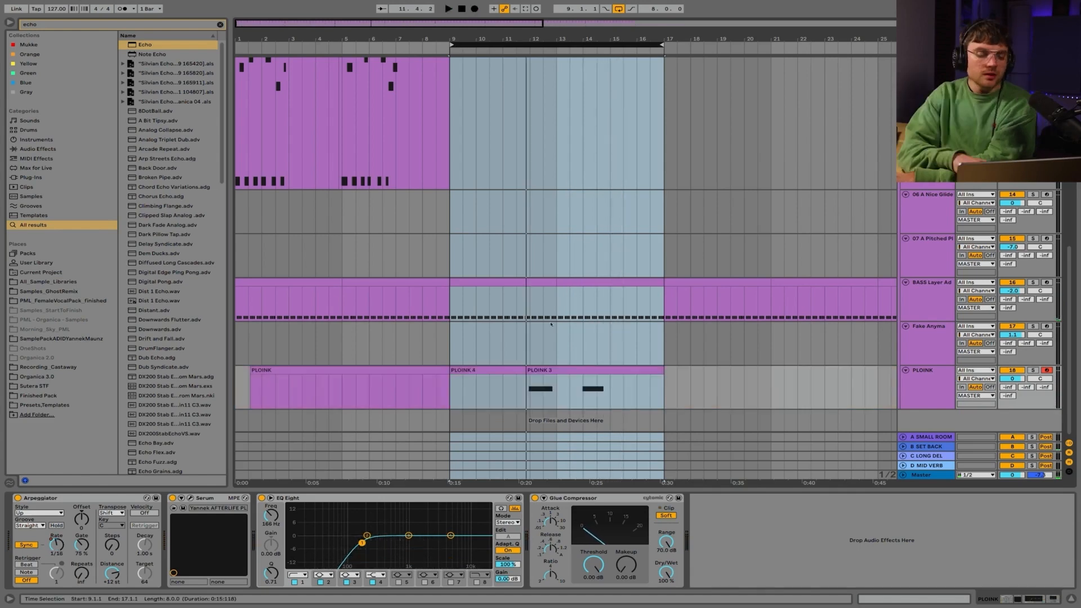
Move the recorded PLOINK 3 clip to bar 17 and record another take of arpeggio notes between bars 9 and 17.
left_click(530, 396)
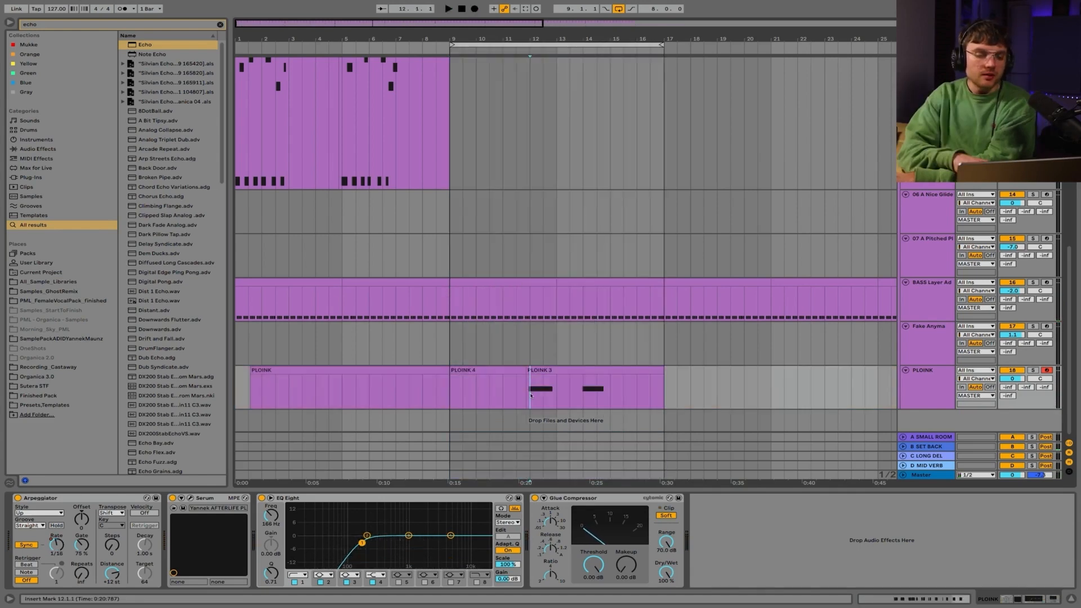
left_click(572, 372)
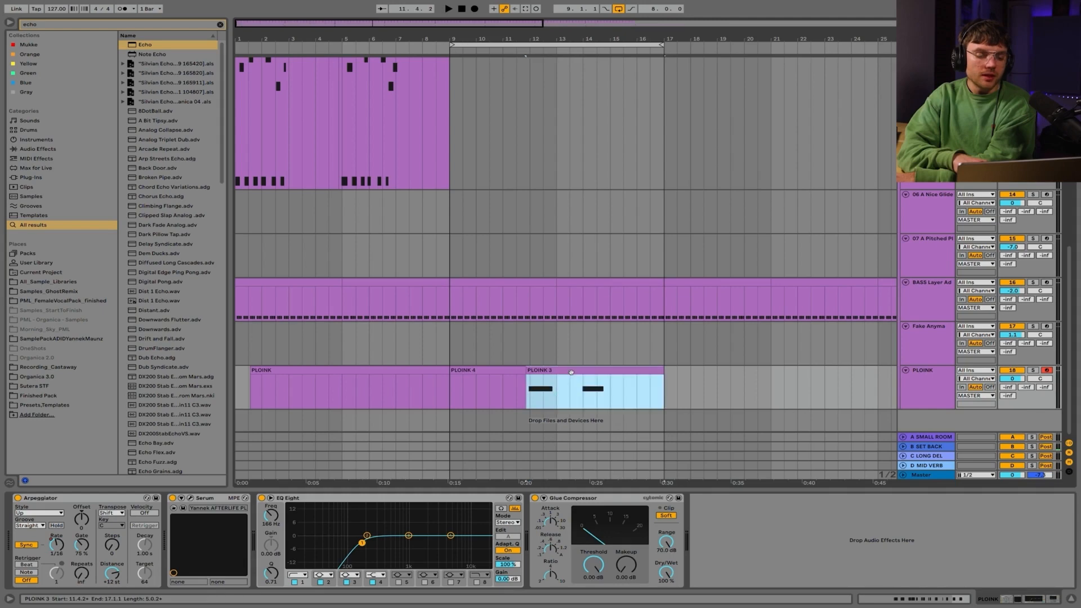
left_click(520, 384)
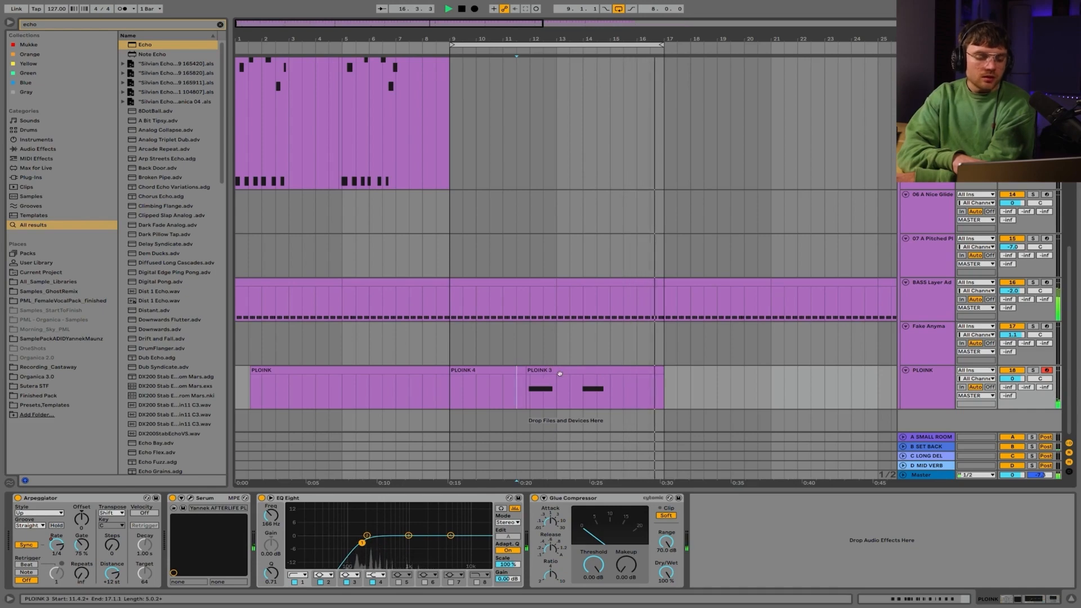
left_click(560, 374)
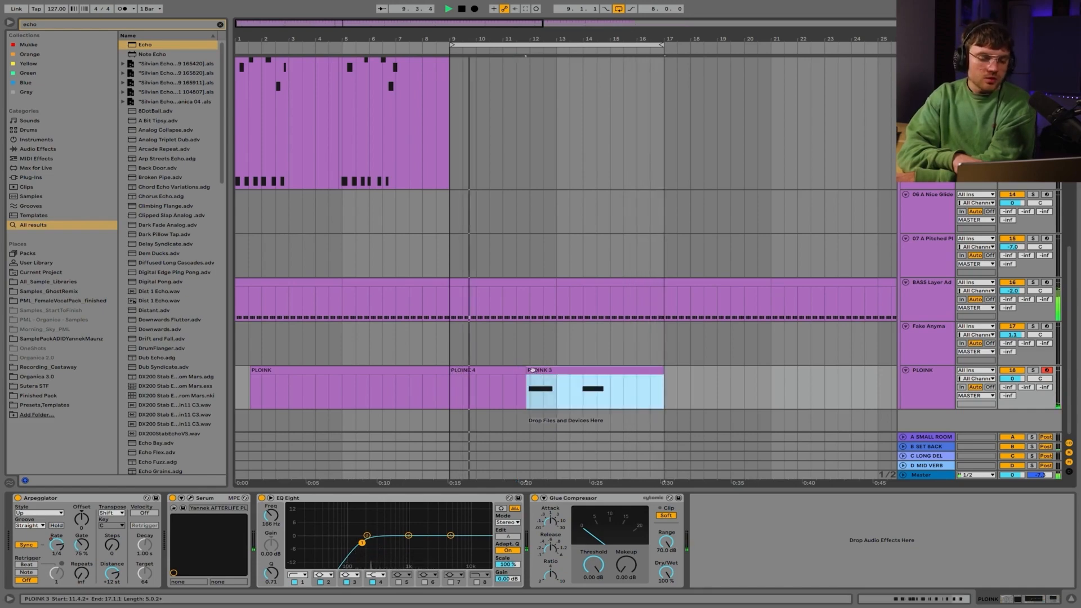
left_click_drag(529, 371, 677, 372)
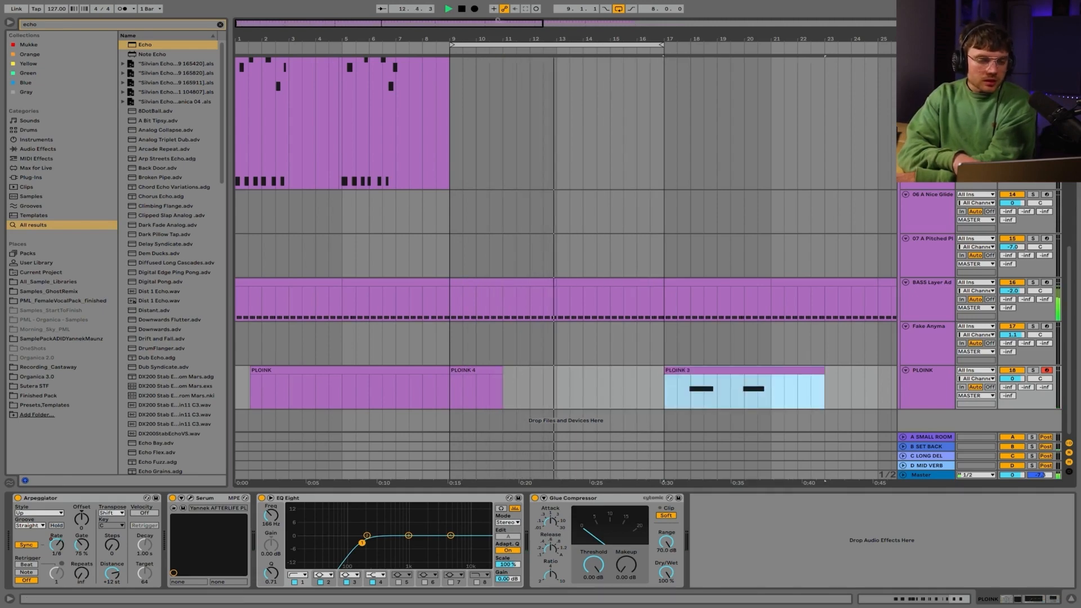
left_click(475, 9)
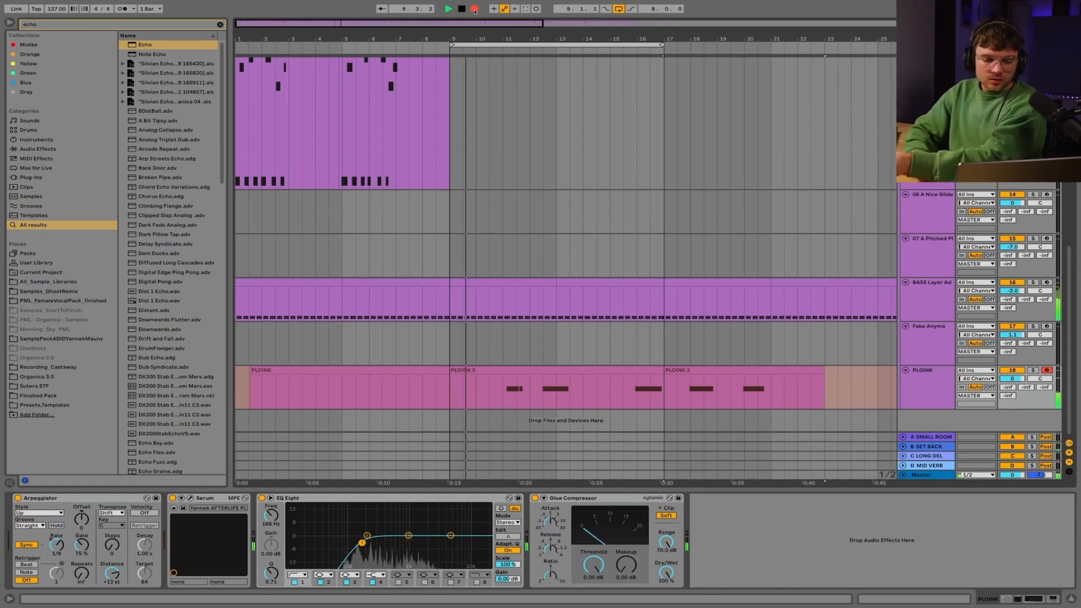
left_click(475, 9)
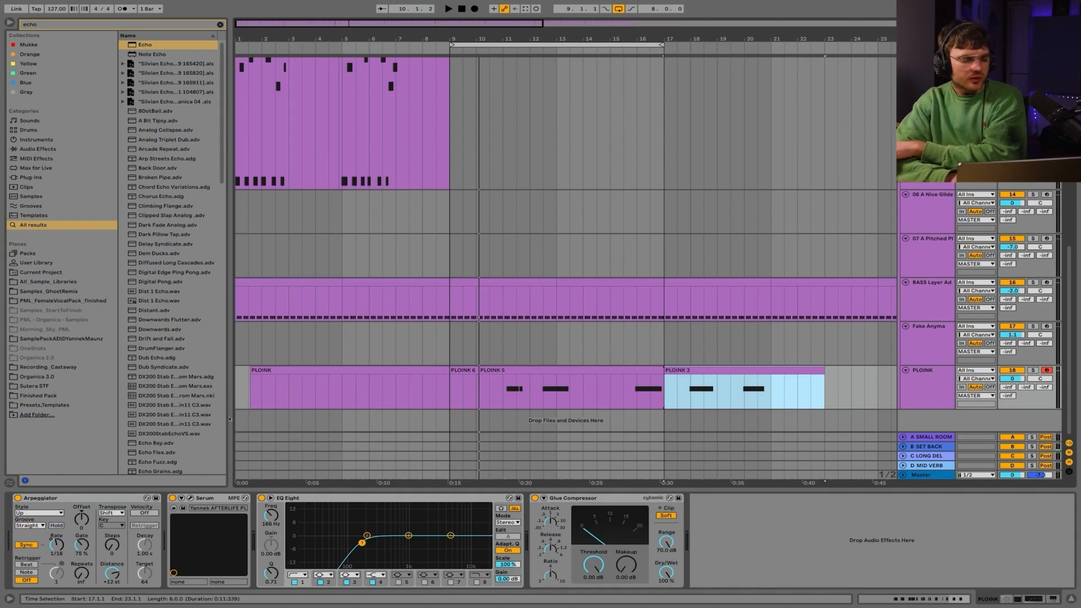
Raise the Arpeggiator's gate to about 168%, move the PLOINK 3 clip back to bar 10 over the new take, and play the loop.
left_click(82, 545)
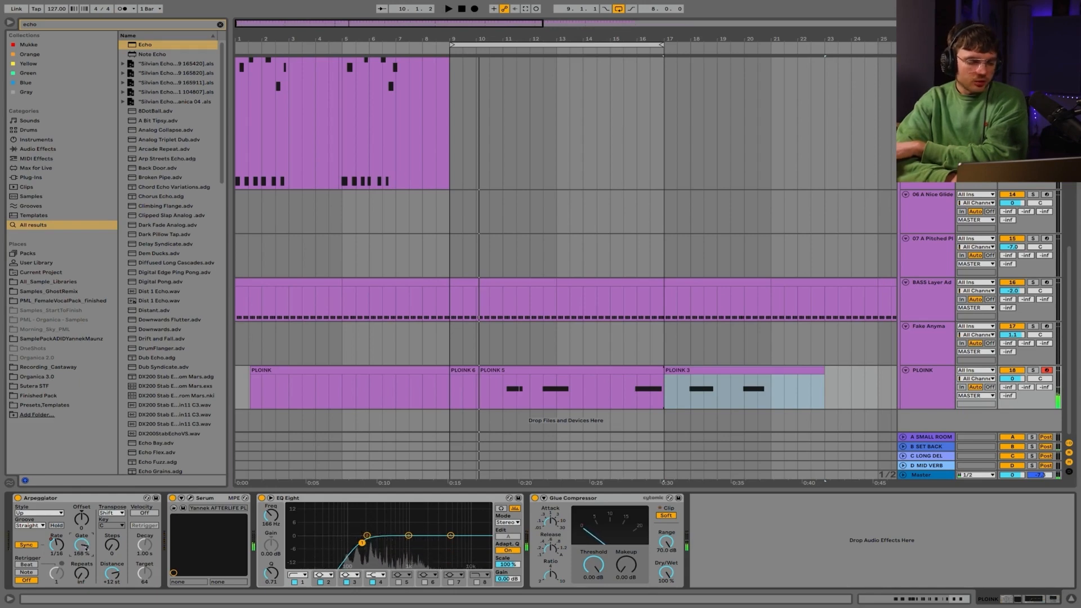
key("space")
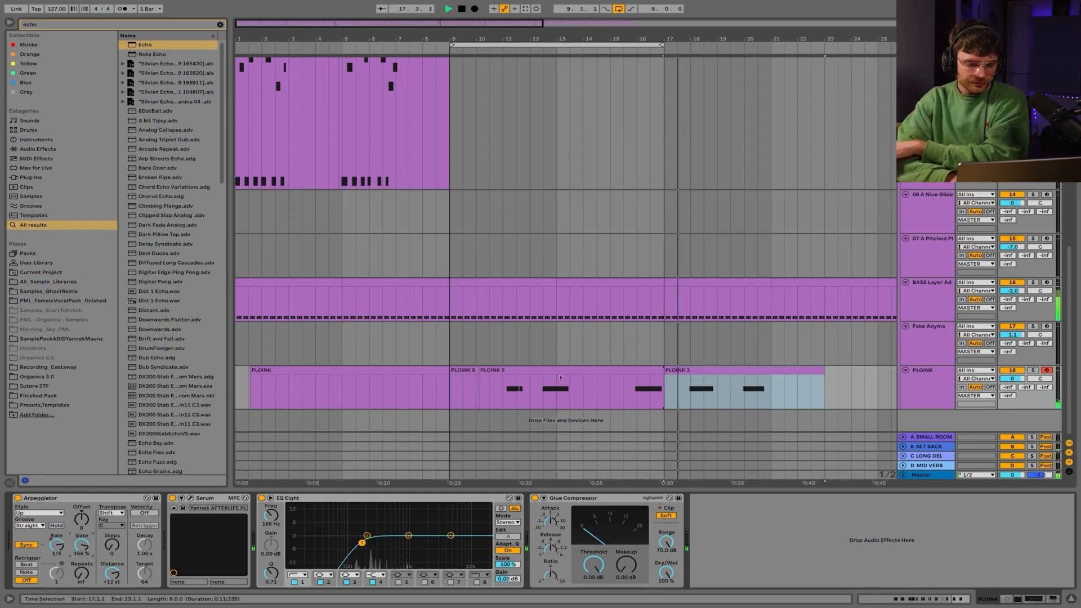
left_click_drag(681, 371, 494, 370)
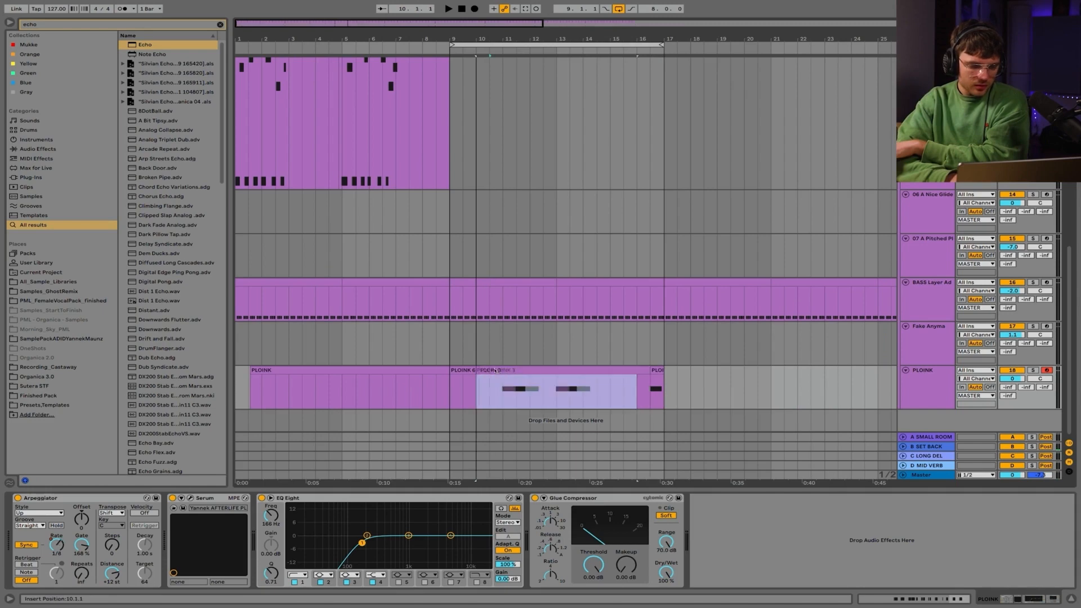
left_click(494, 356)
key("space")
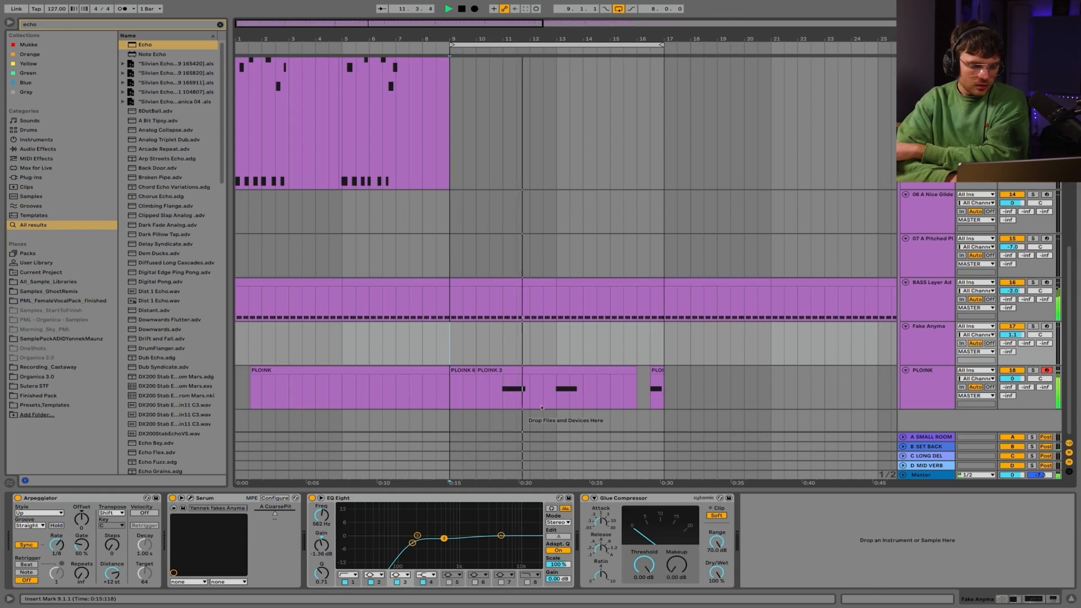
Delete the leftover takes around the PLOINK 3 clip and move that clip to start at bar 12.
left_click(495, 370)
left_click(456, 370)
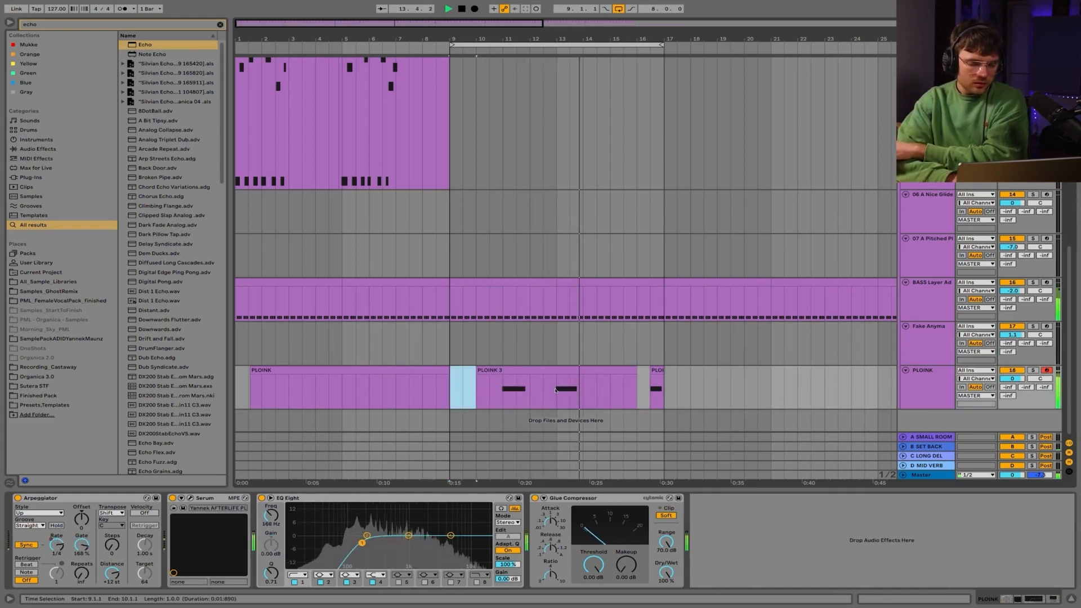
left_click(659, 378)
key("ctrl+v")
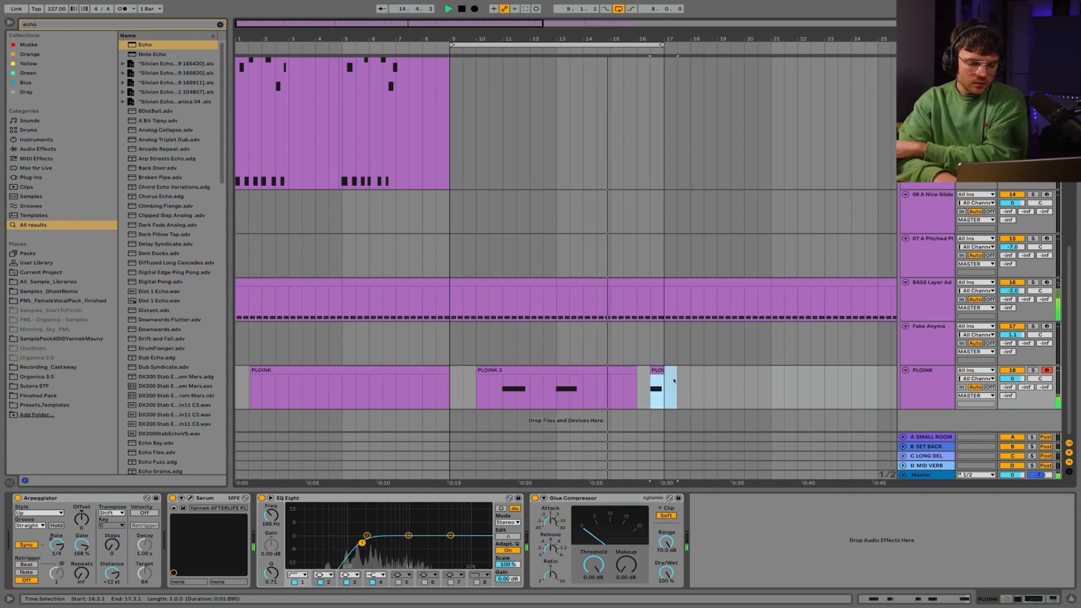
left_click_drag(636, 371, 622, 370)
left_click_drag(537, 372, 591, 373)
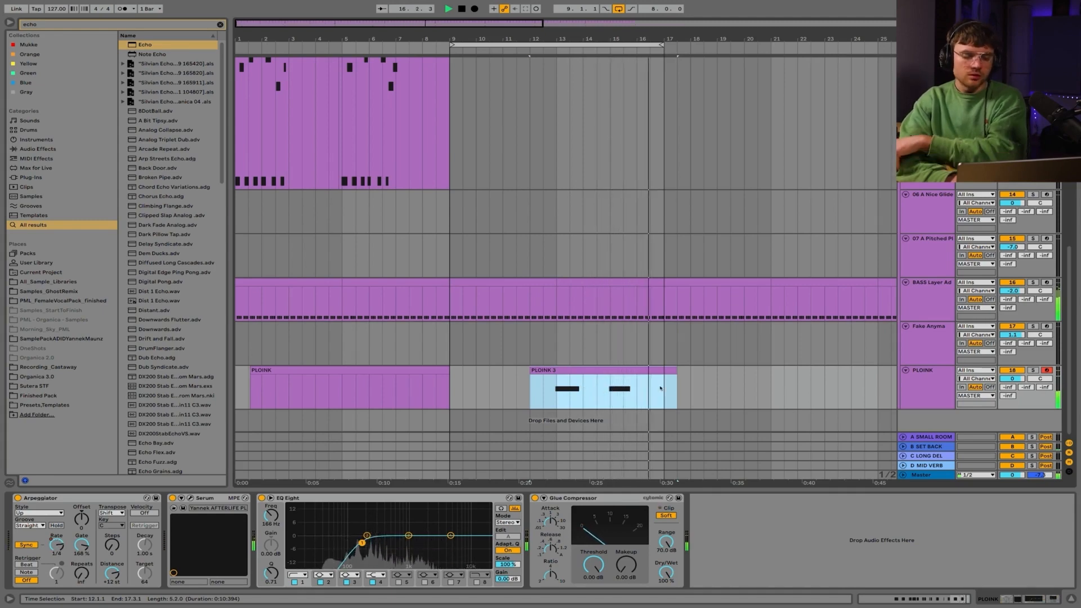
Check the two notes in the PLOINK 3 clip by playing it back from the middle of bar 12.
left_click(597, 387)
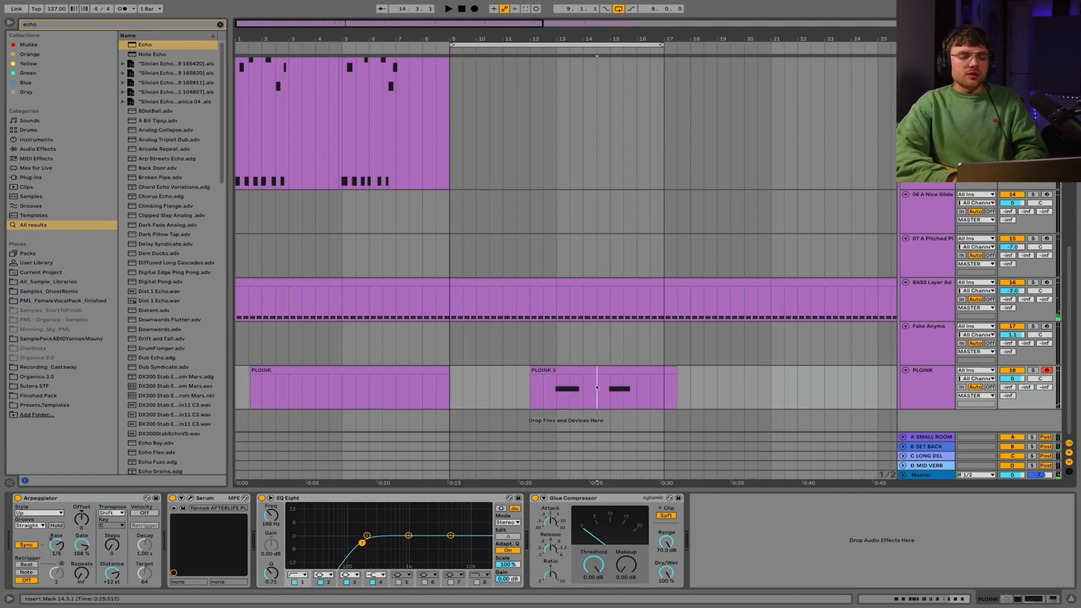
left_click_drag(621, 384, 676, 382)
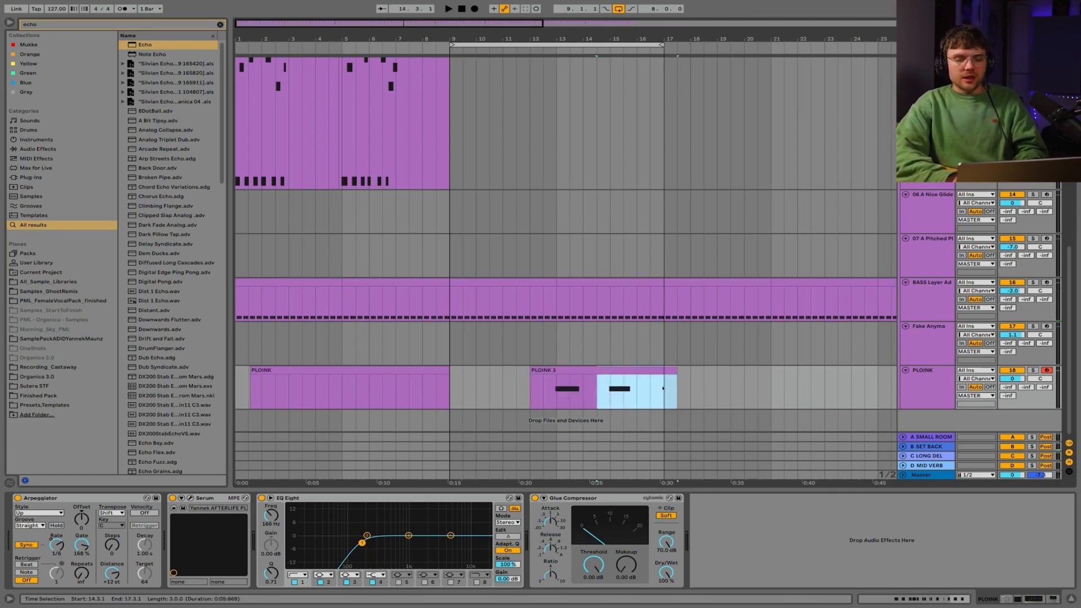
left_click(531, 388)
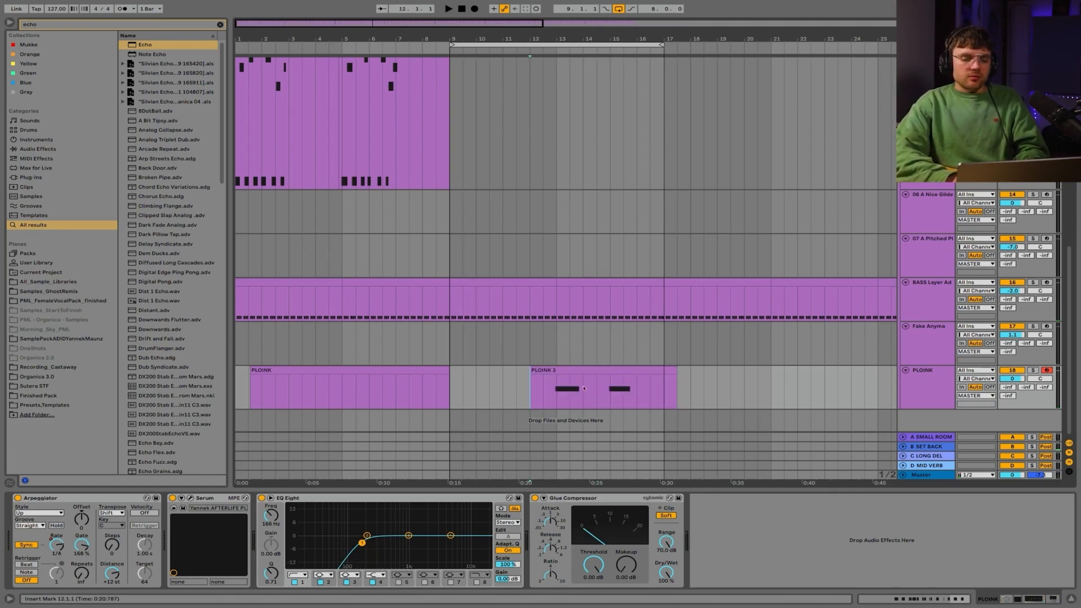
left_click(543, 388)
key("space")
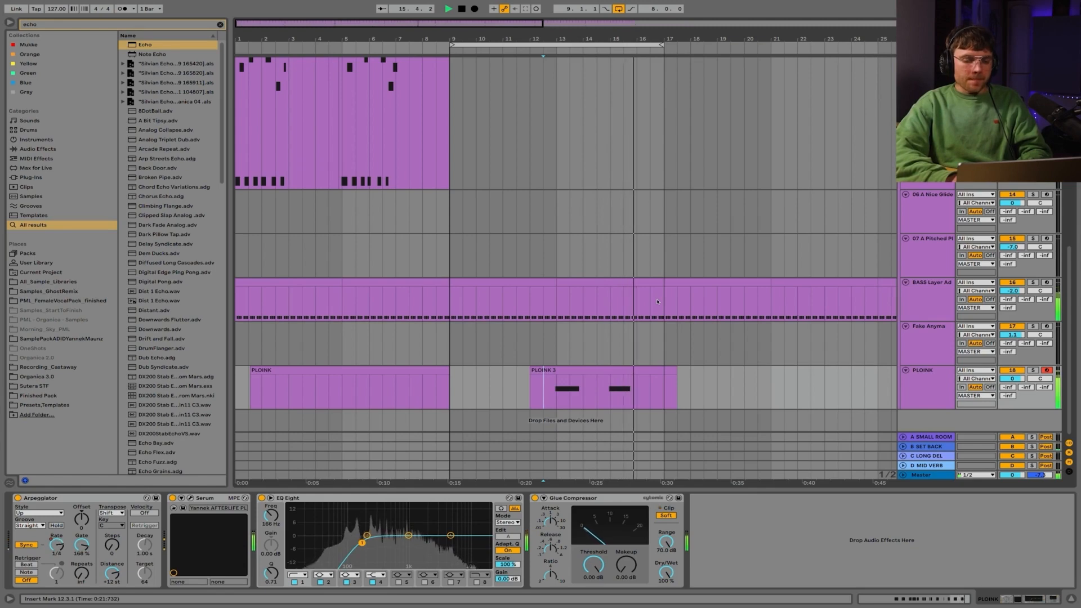
key("space")
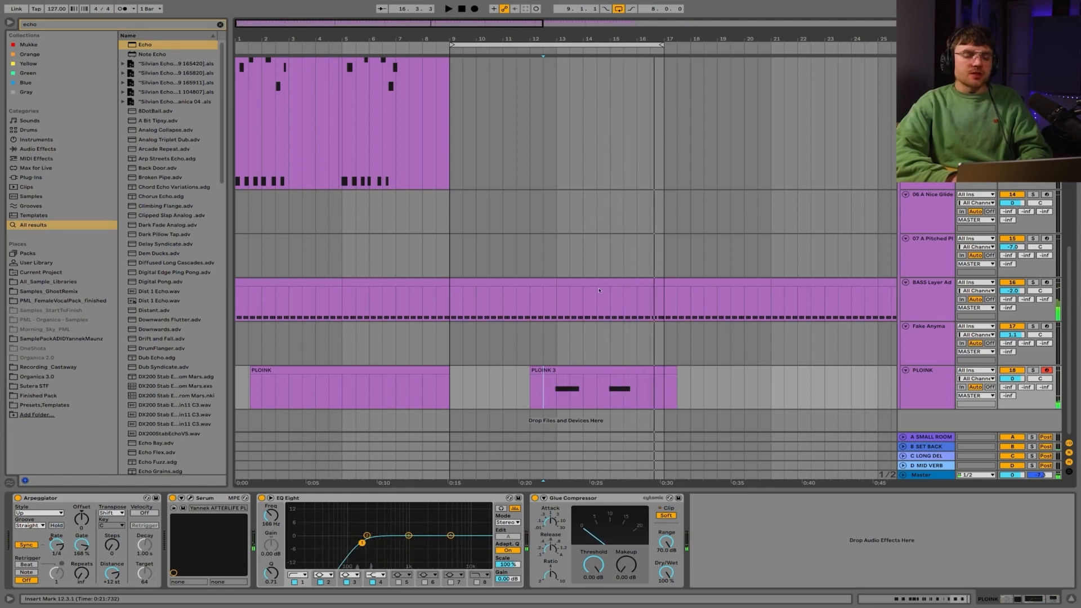
Add Echo to the PLOINK track with about 49% reverb, 72% decay, 70% feedback, and a filter from 371 Hz to 3.14 kHz.
key("ctrl+f")
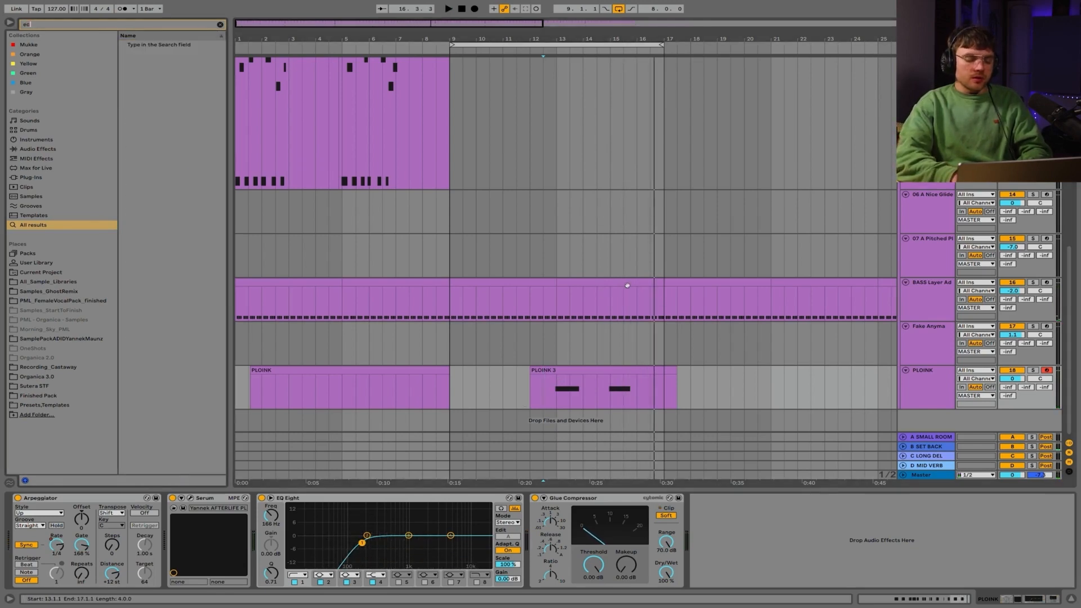
double_click(151, 45)
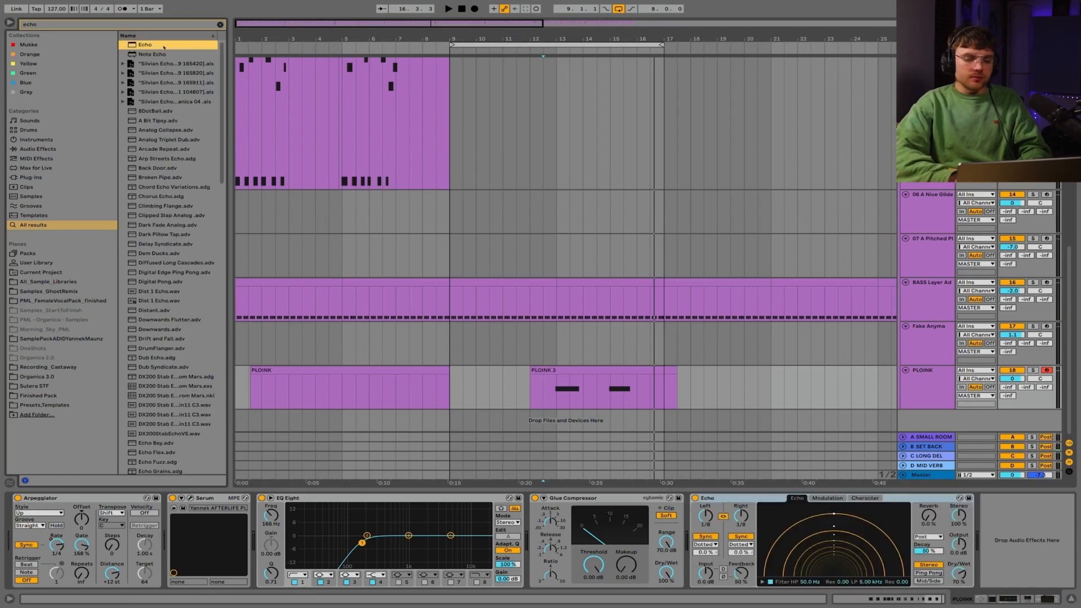
left_click_drag(928, 514, 928, 505)
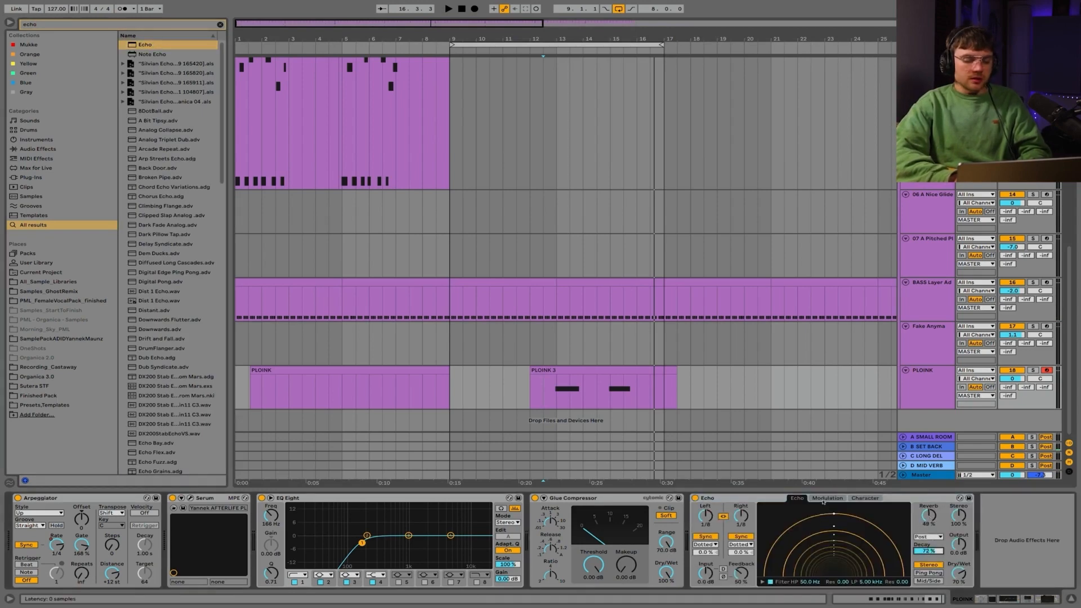
left_click(763, 582)
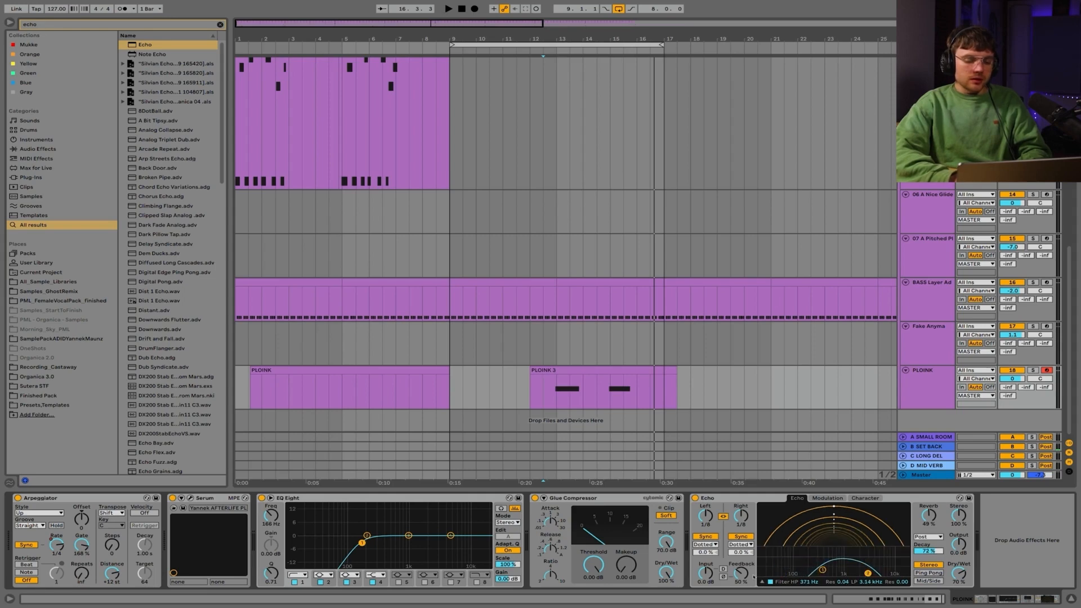
Automate Echo's Dry/Wet on the PLOINK track to rise to about 18% toward the end of each note, dropping to zero between them.
right_click(956, 581)
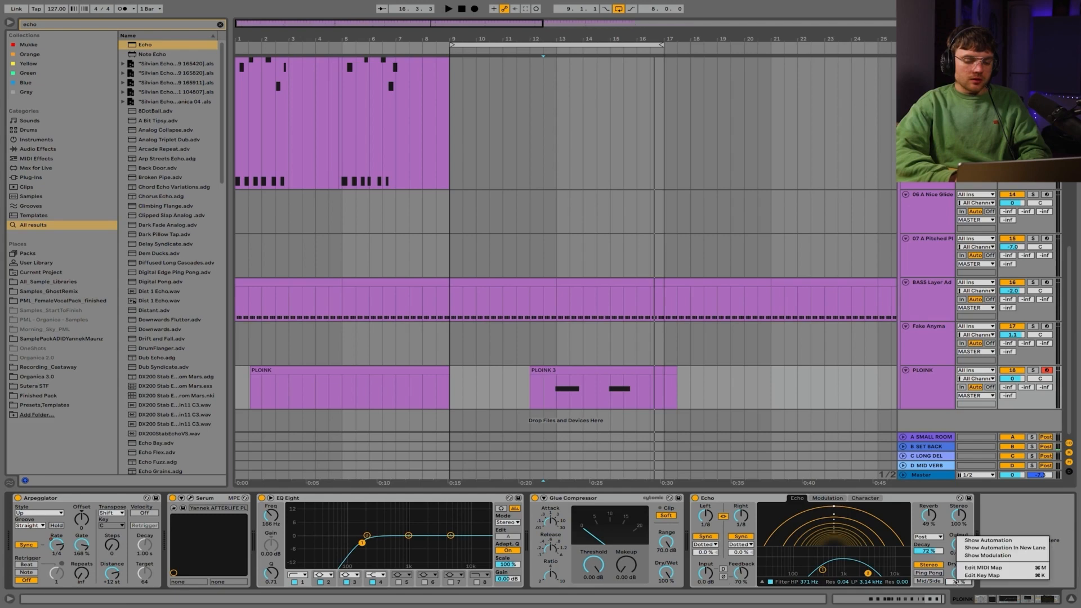
left_click(975, 541)
mouse_move(571, 388)
left_mouse_down()
mouse_move(569, 409)
mouse_move(575, 390)
left_mouse_up()
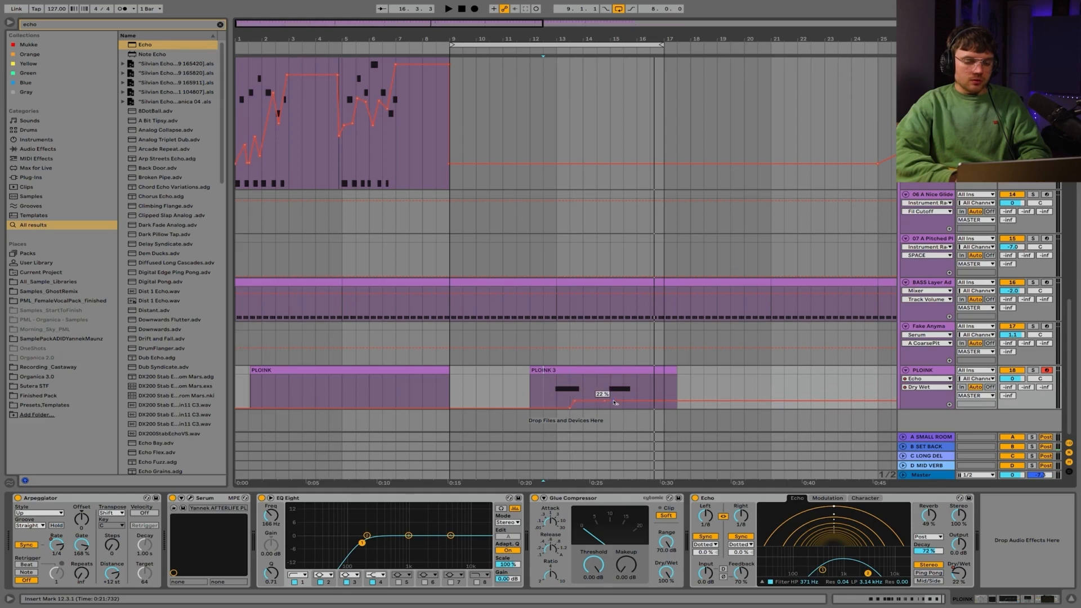
mouse_move(610, 404)
left_mouse_down()
mouse_move(630, 381)
mouse_move(630, 397)
left_mouse_up()
key("space")
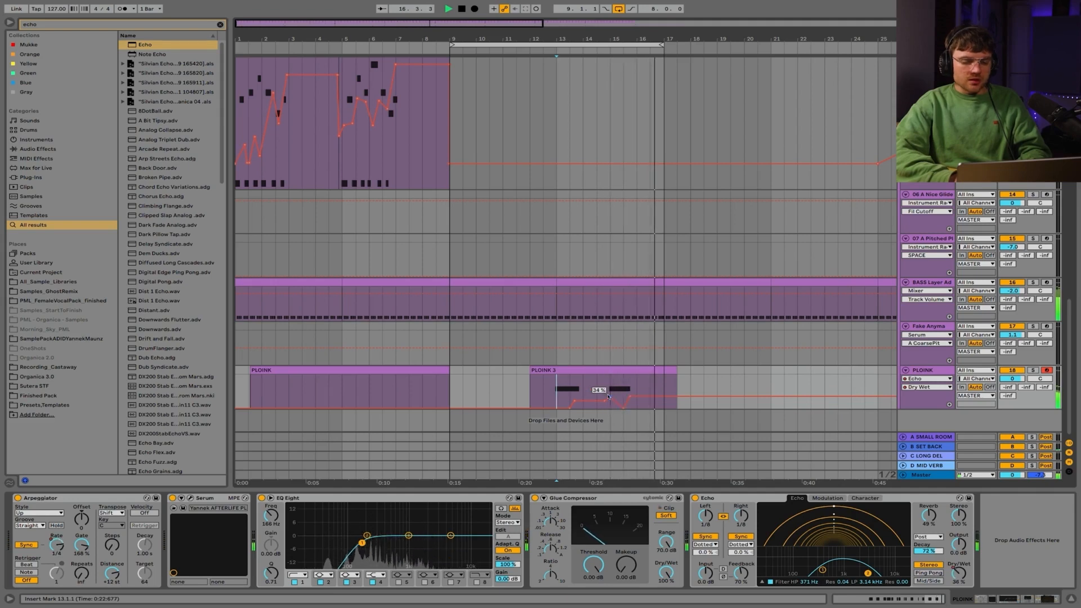
scroll(607, 405, "up", 5)
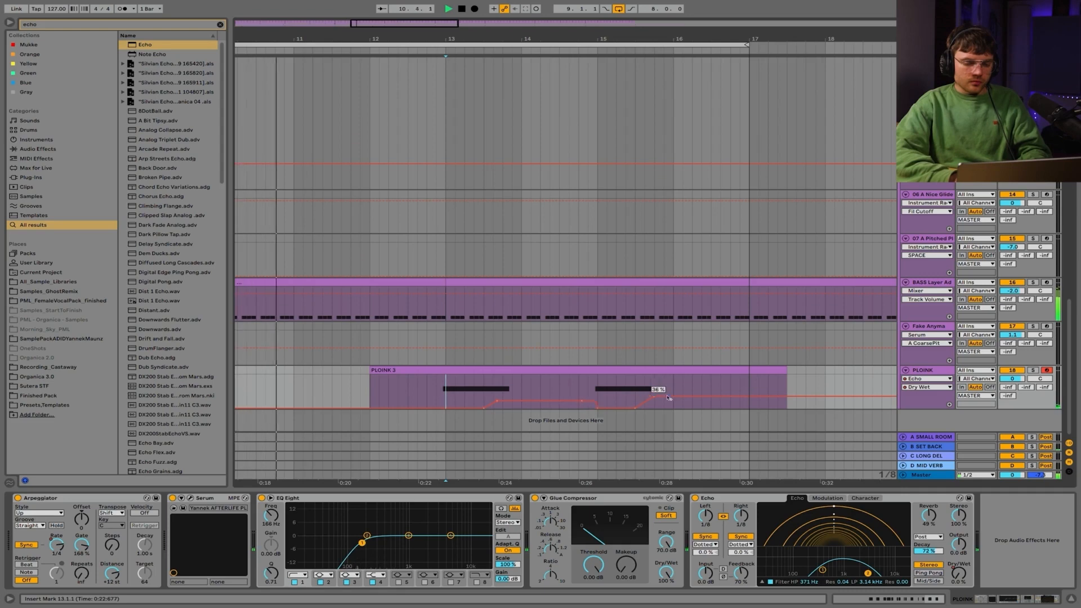
left_click_drag(654, 397, 654, 403)
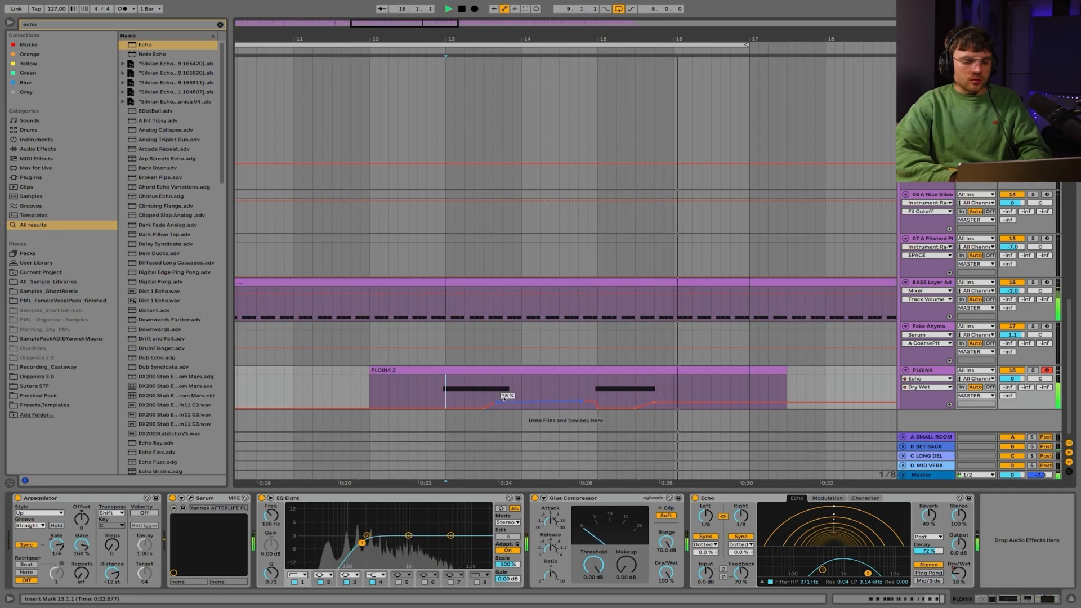
Extend the loop to cover 16 bars from bar 1 and hide the automation lanes.
scroll(506, 129, "down", 5)
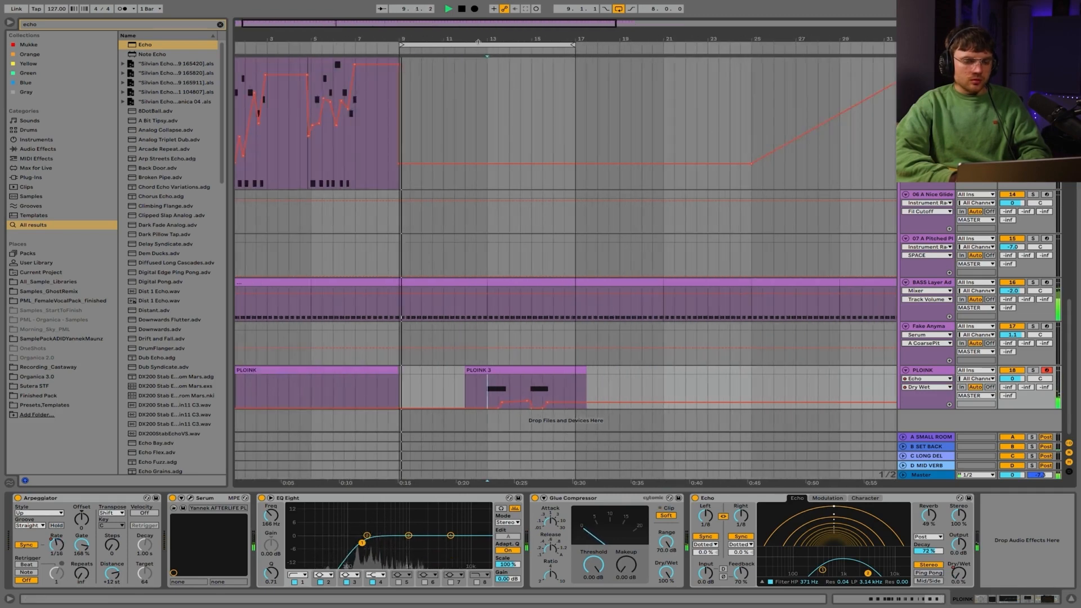
scroll(297, 44, "down", 3)
left_click_drag(323, 45, 238, 45)
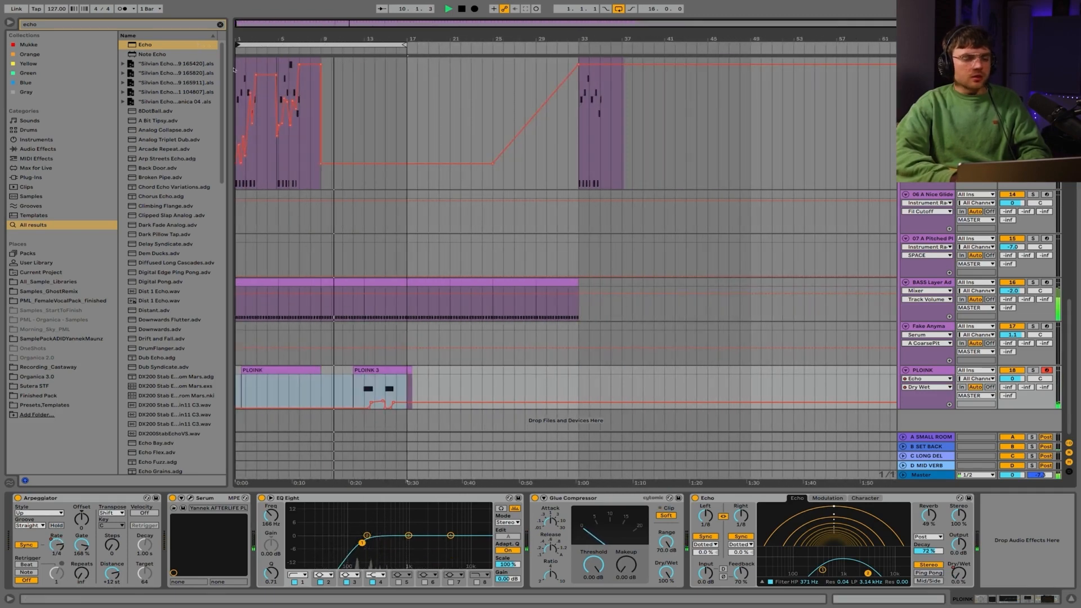
left_click(337, 388)
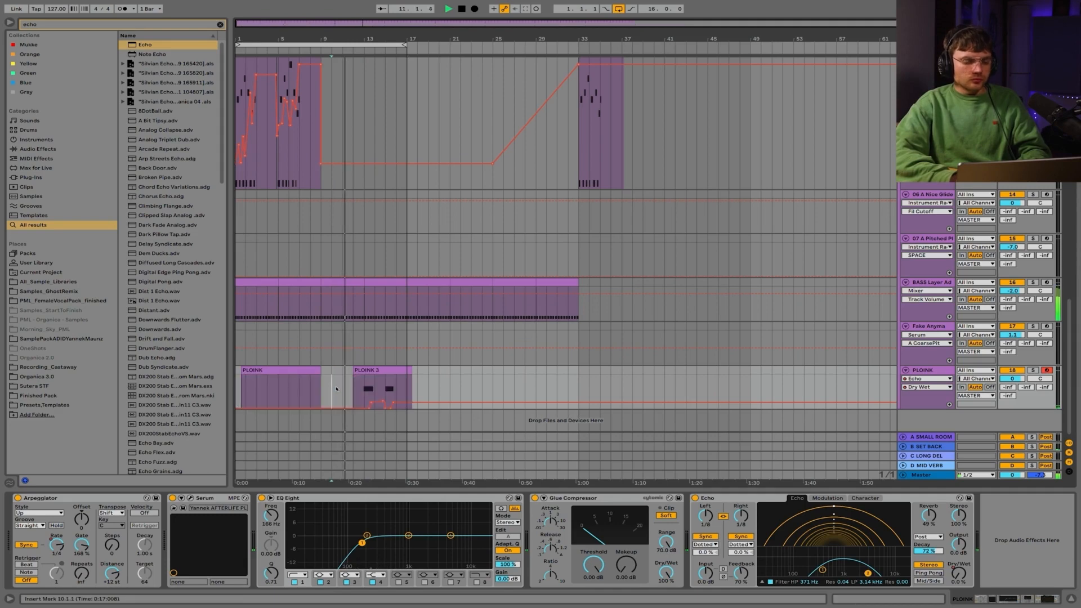
key("a")
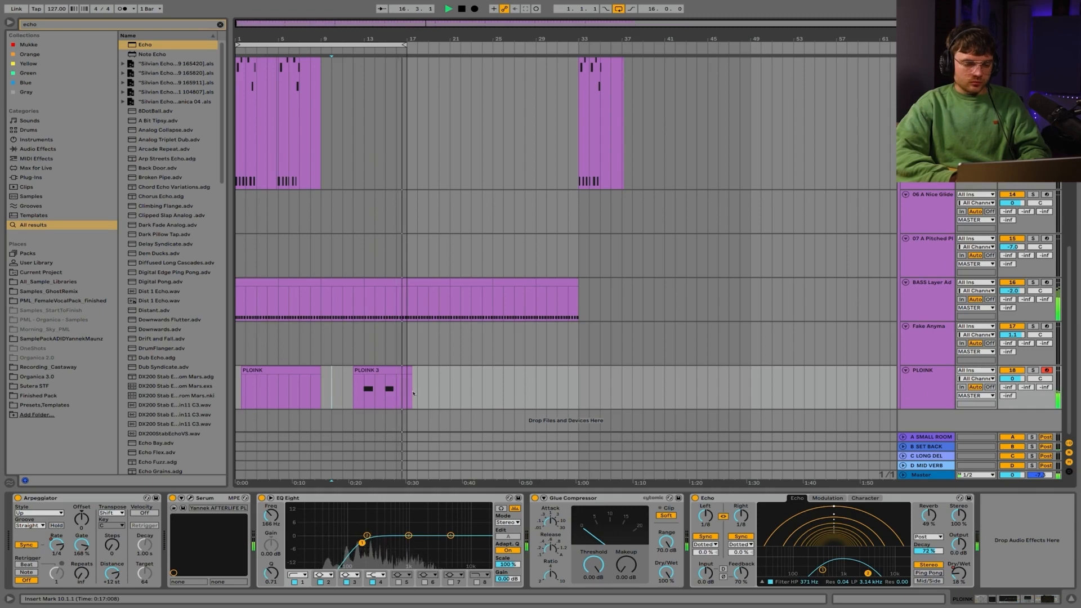
Deactivate the PLOINK 3 clip's second note section from bar 15 to 18, listen to the loop, and stop.
left_click_drag(383, 400, 418, 393)
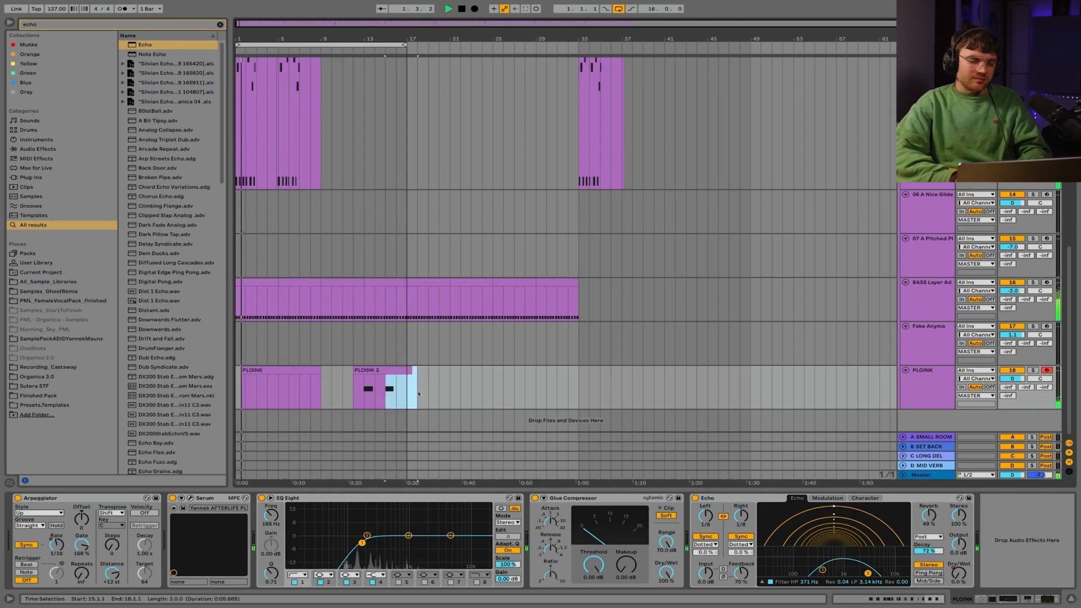
key("0")
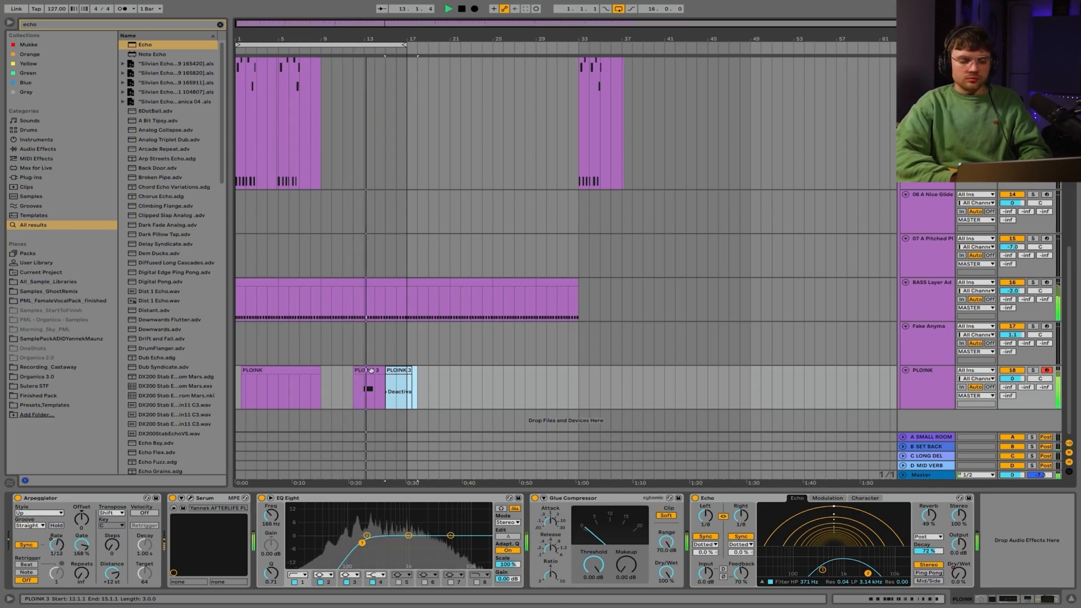
key("space")
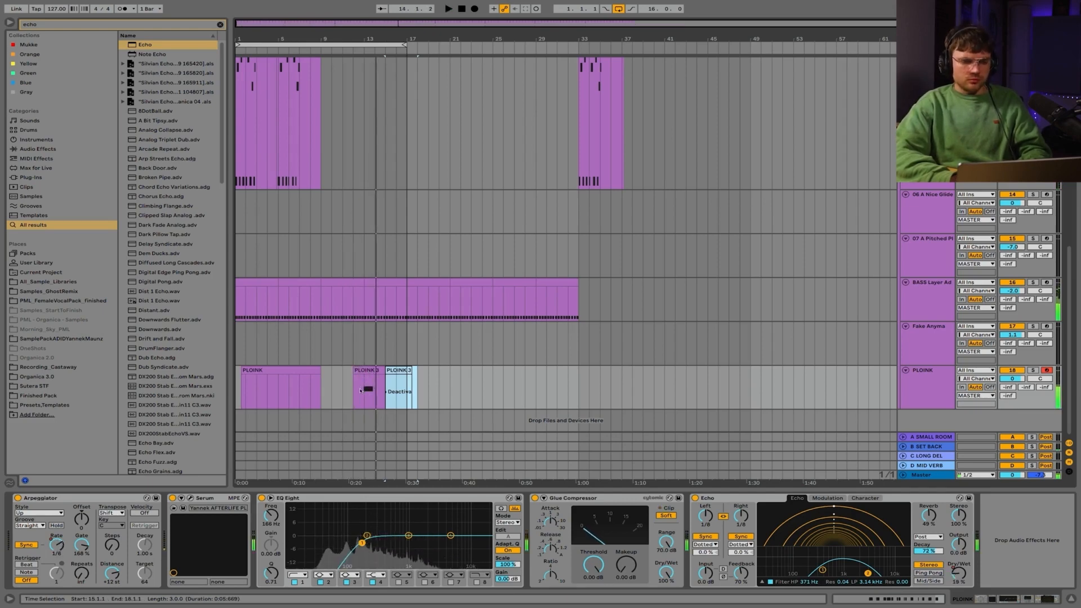
Listen from bar 13, then reshape Echo's Dry/Wet automation on the PLOINK track to climb to about 50% after the notes and replay it.
left_click(359, 392)
key("space")
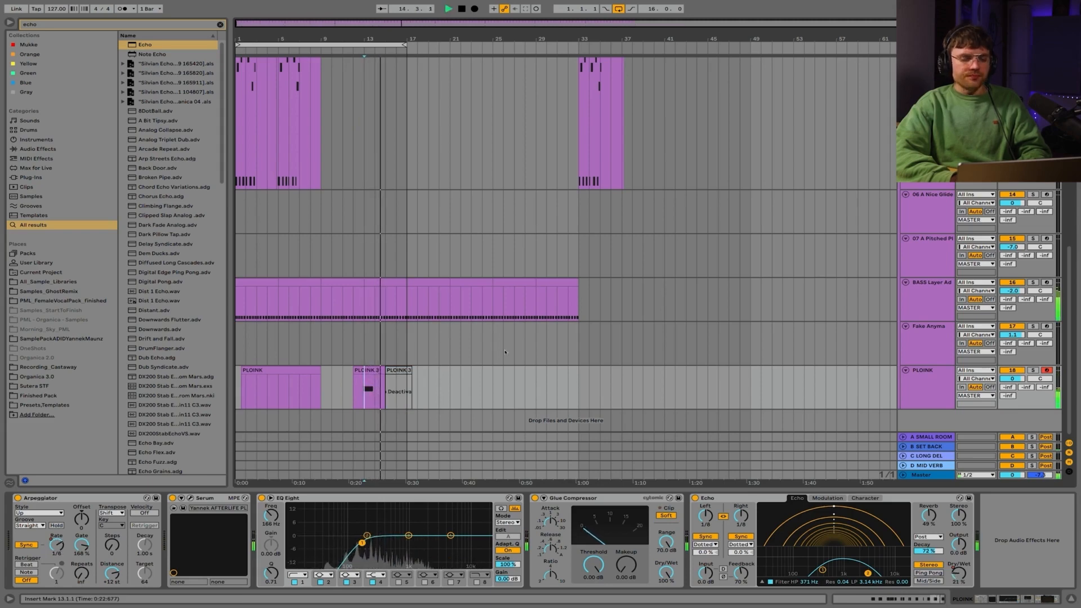
key("a")
key("space")
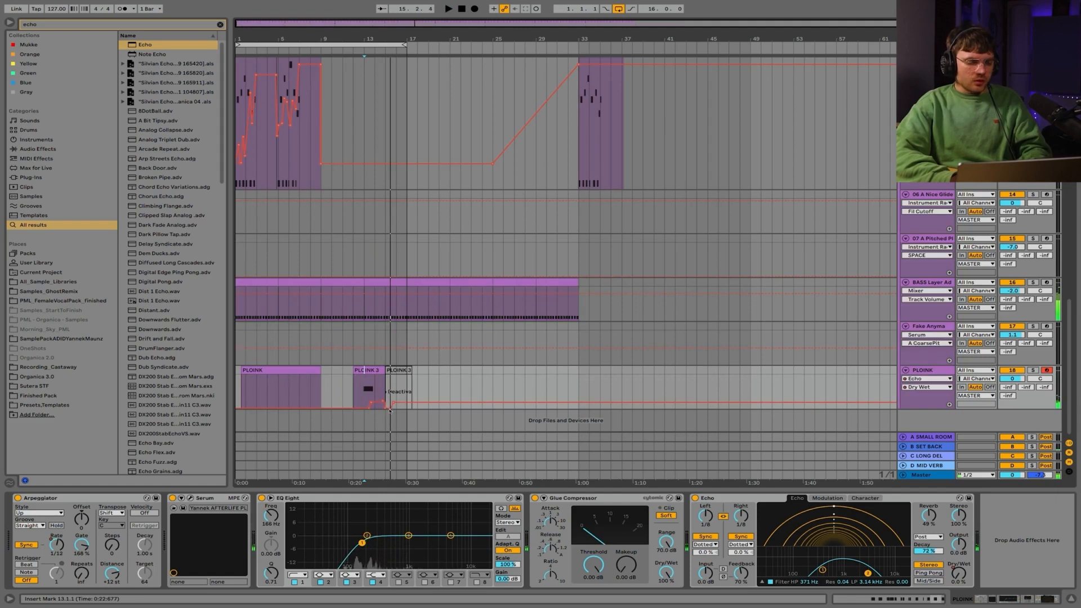
left_click_drag(395, 404, 393, 392)
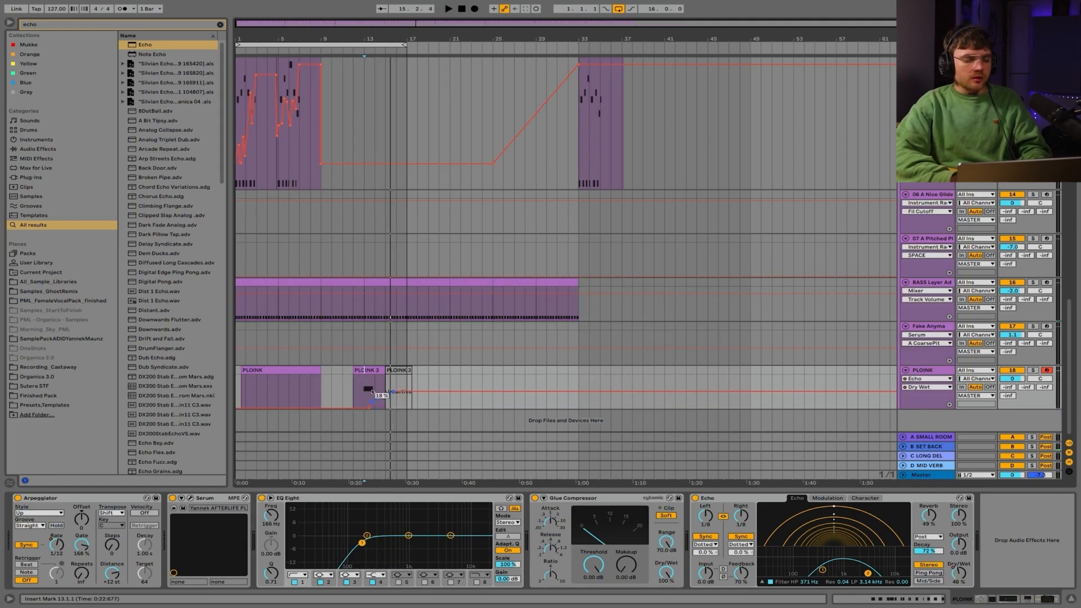
key("space")
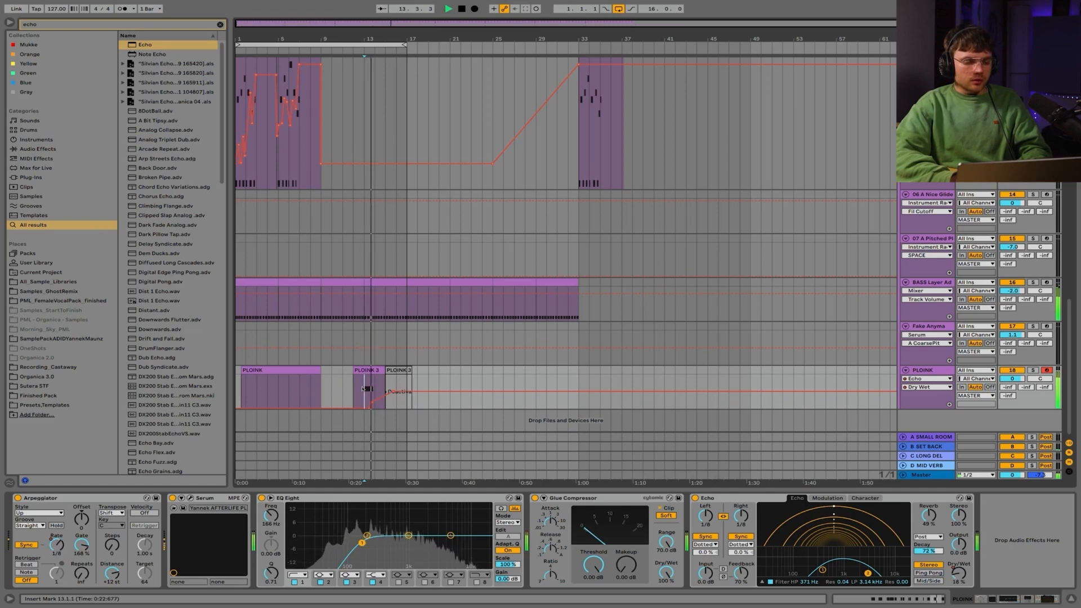
Raise Echo's reverb decay to 95% and feedback to about 88% on the PLOINK track, then replay from bar 13.
left_click_drag(929, 552, 928, 539)
left_click(750, 574)
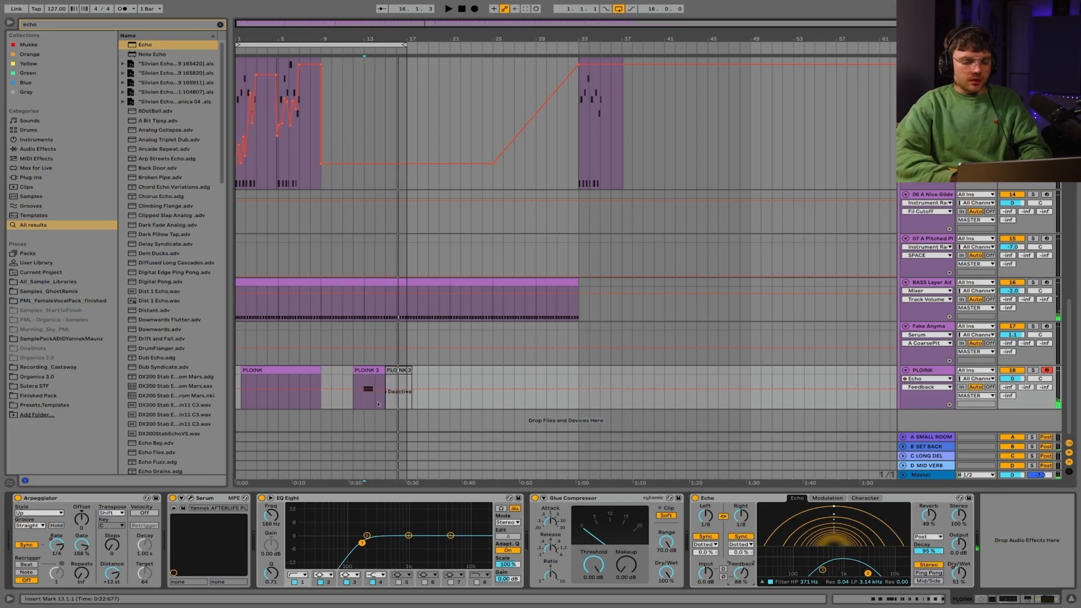
key("space")
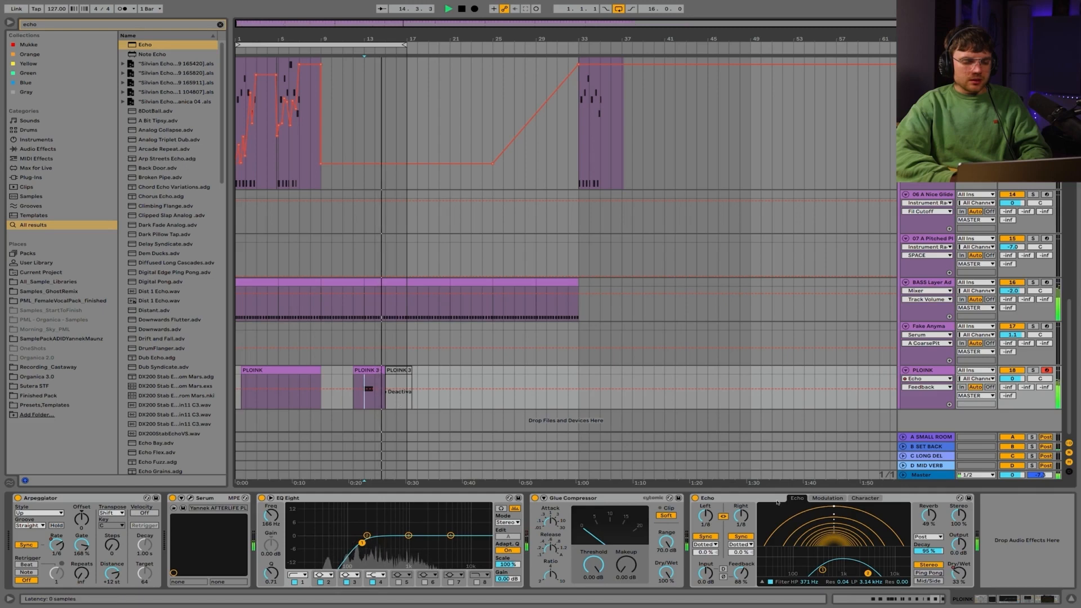
Show Echo's Dry/Wet automation on the PLOINK track again, lower its end level to about 12%, and replay from bar 13.
right_click(958, 573)
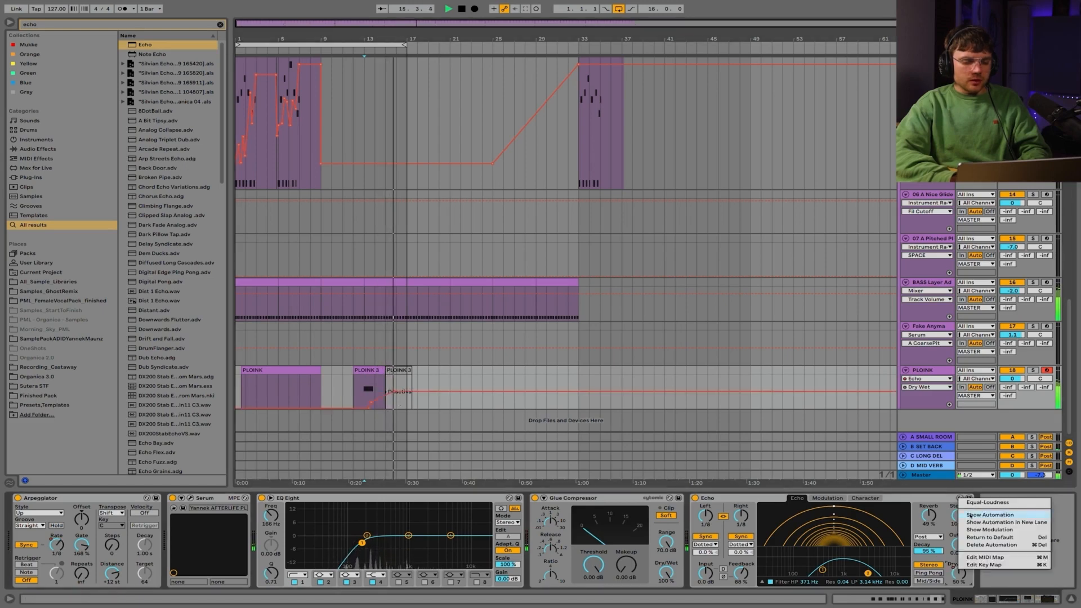
left_click(968, 515)
left_click(395, 392)
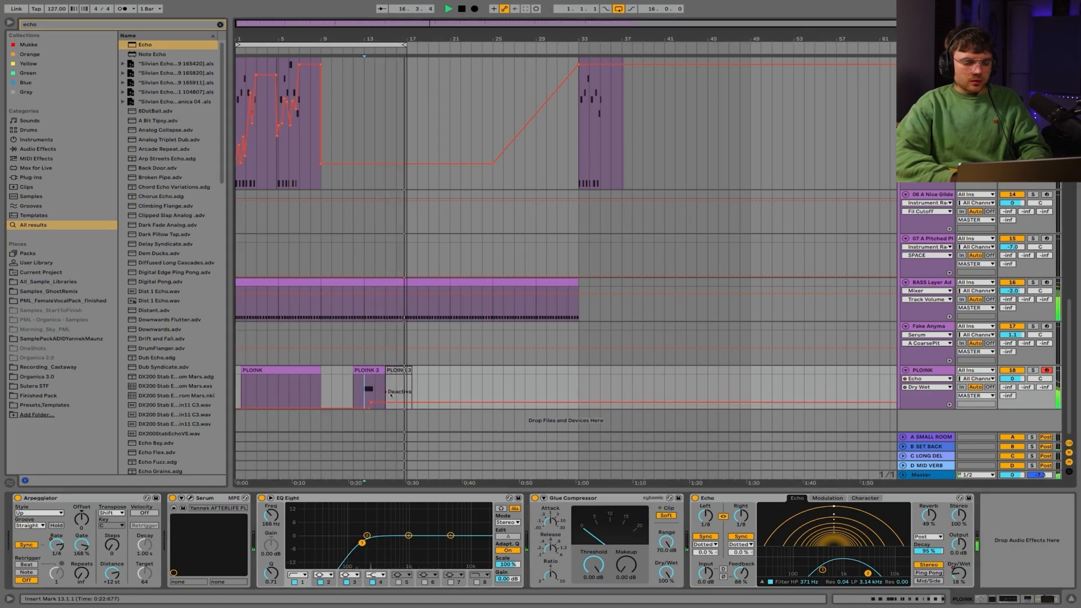
key("space")
key("space")
scroll(370, 403, "up", 4)
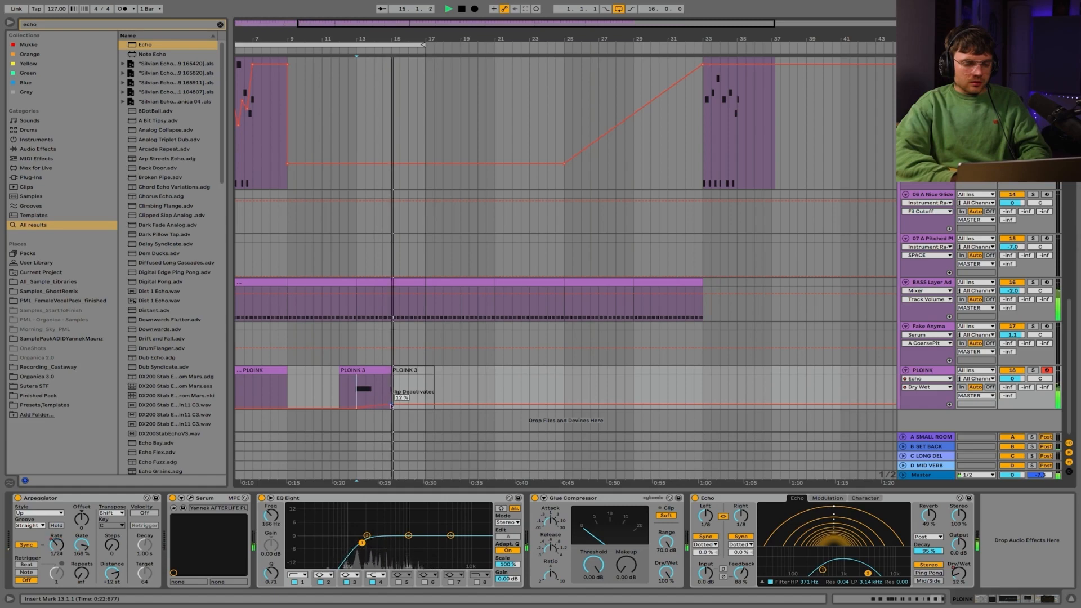
key("space")
key("space")
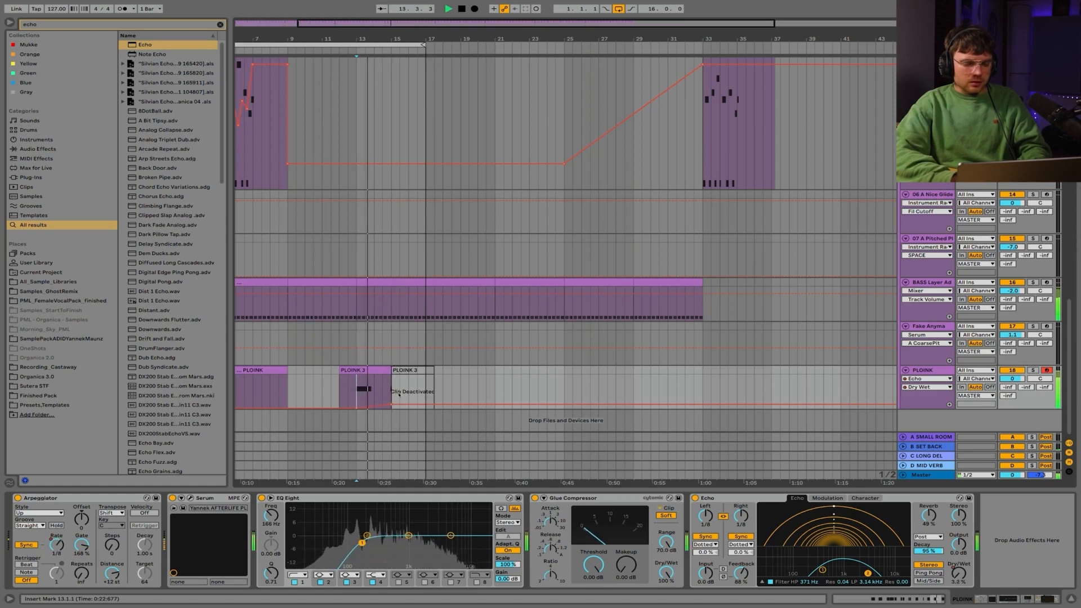
Hide the automation lanes and select the 16-bar loop range across all tracks.
key("a")
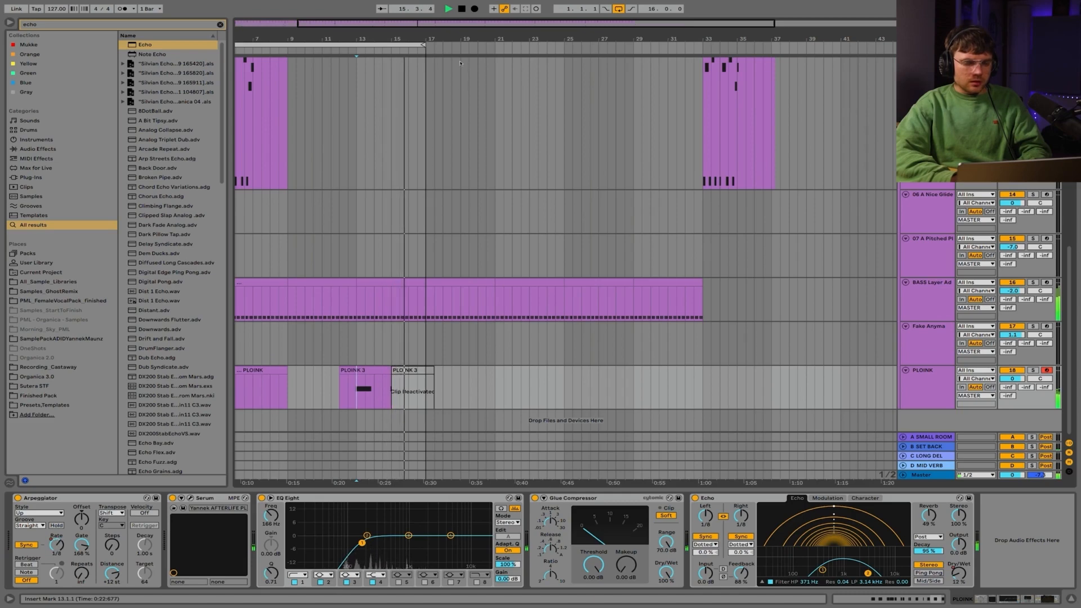
left_click_drag(430, 44, 398, 42)
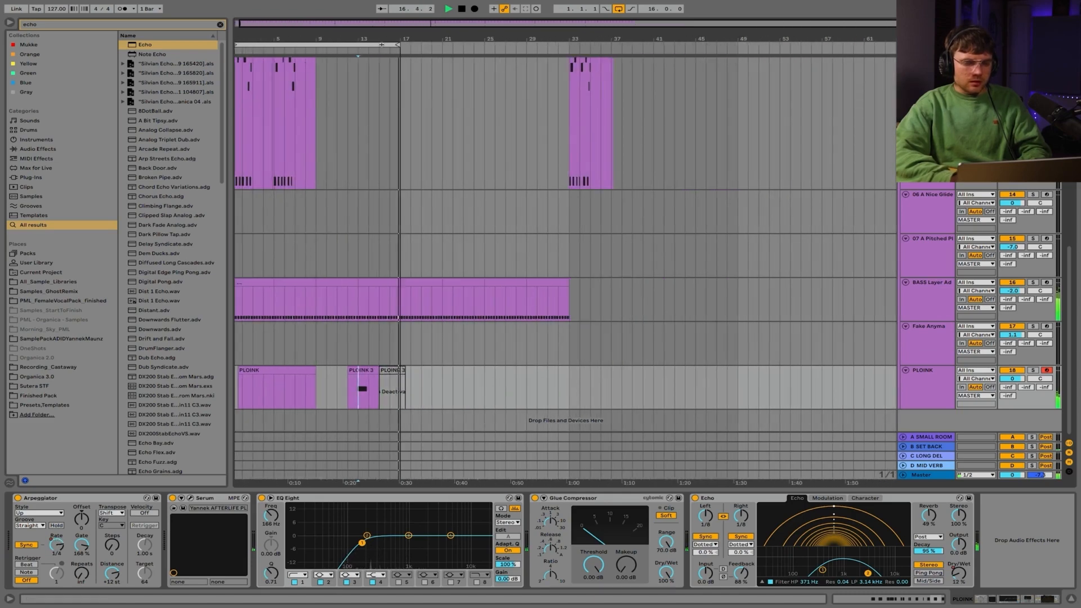
left_click(356, 45)
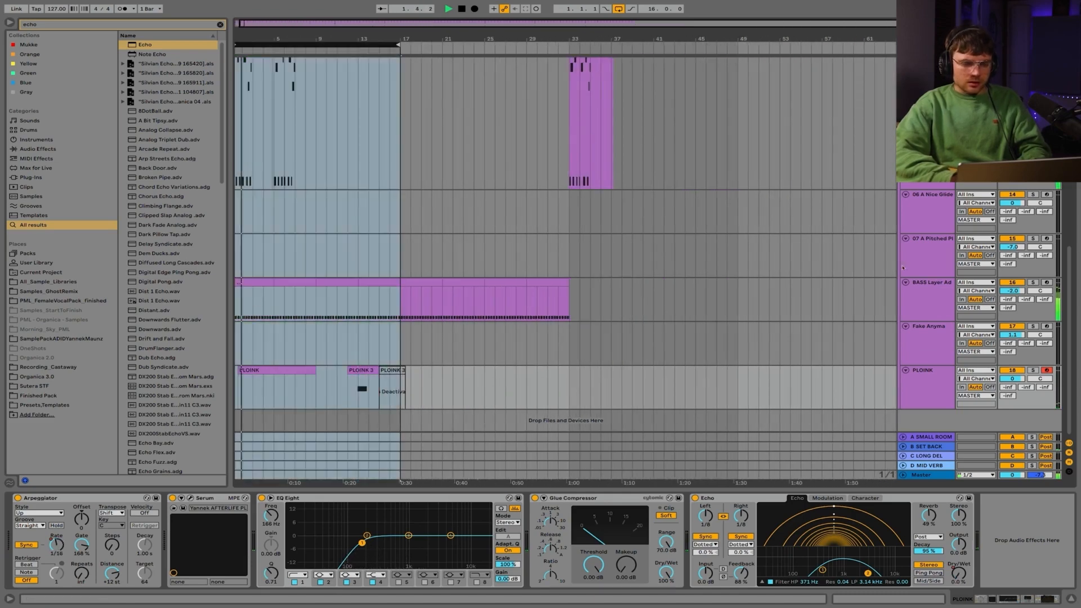